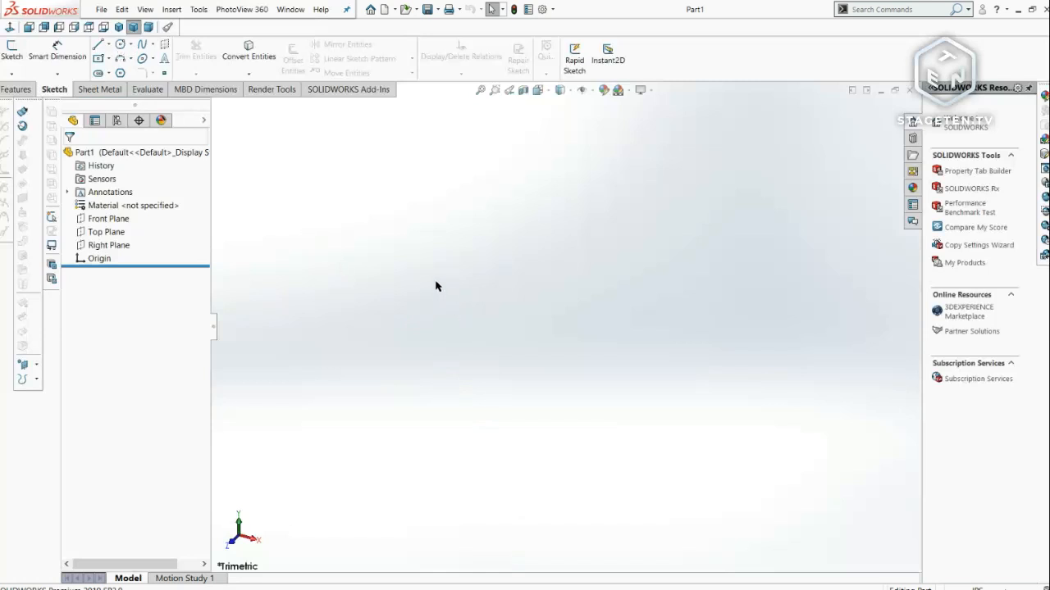
- Sketch a circle about 5.15 in in diameter on the Top Plane, centred on the origin
{"action": "left_click", "coordinate": [120, 44]}
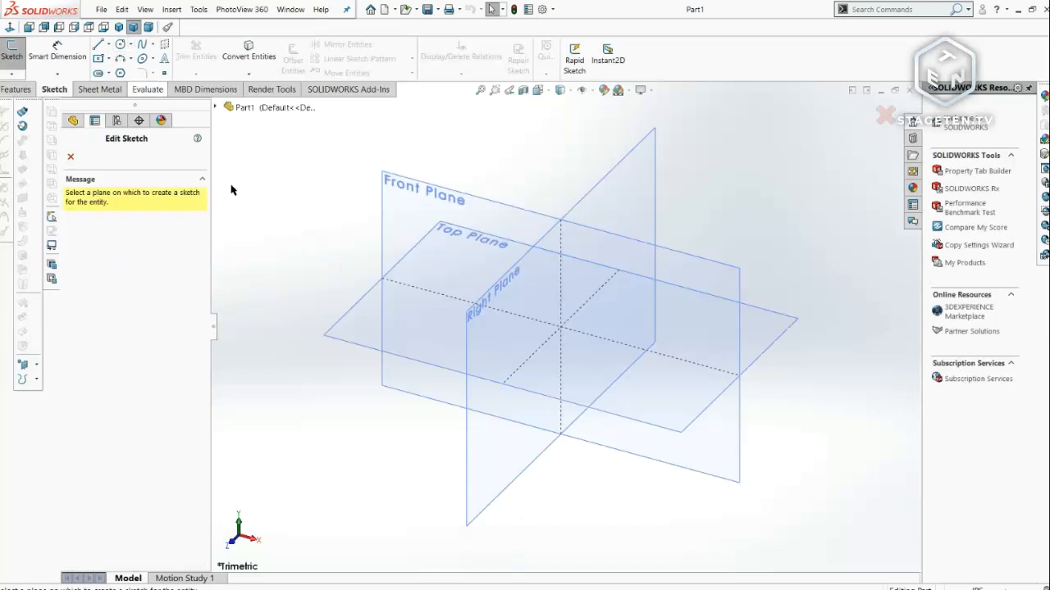
{"action": "left_click", "coordinate": [386, 328]}
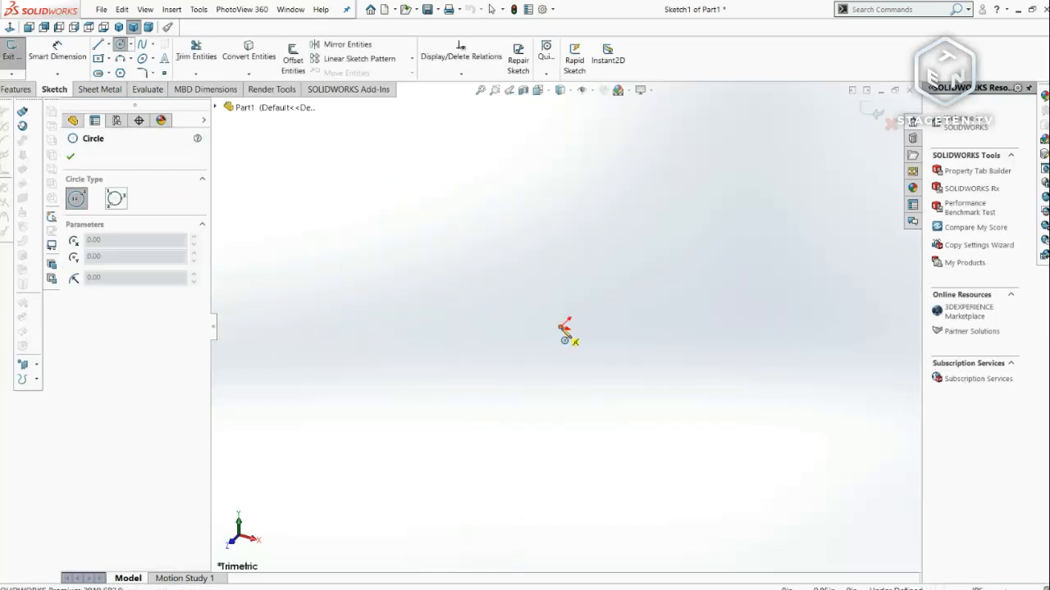
{"action": "left_click", "coordinate": [564, 327]}
{"action": "left_click", "coordinate": [597, 402]}
- Dimension the circle's diameter to 3.00 in and exit the sketch
{"action": "left_click", "coordinate": [59, 50]}
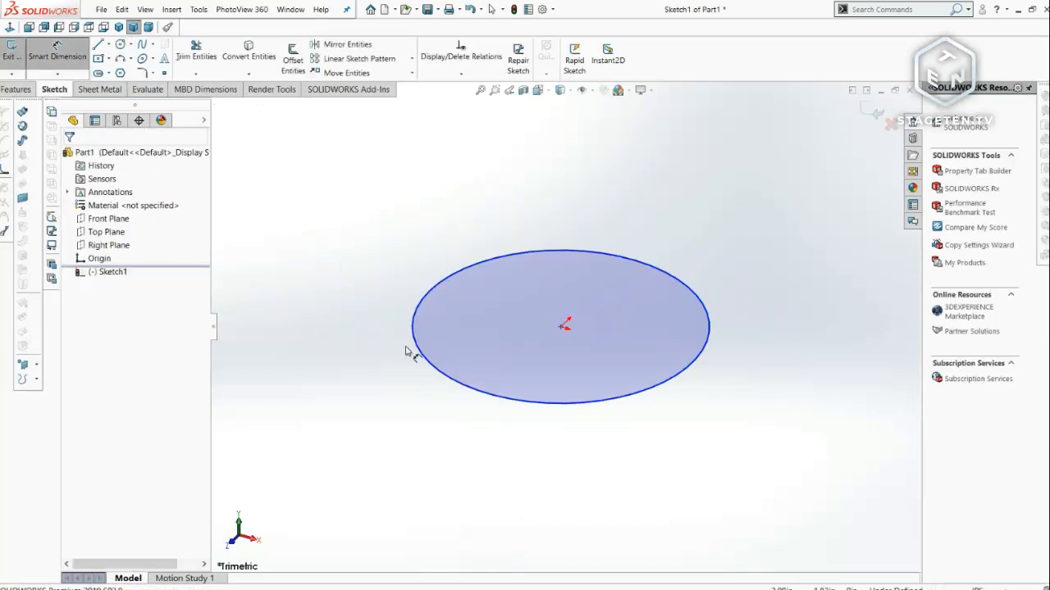
{"action": "left_click", "coordinate": [423, 356]}
{"action": "left_click", "coordinate": [405, 413]}
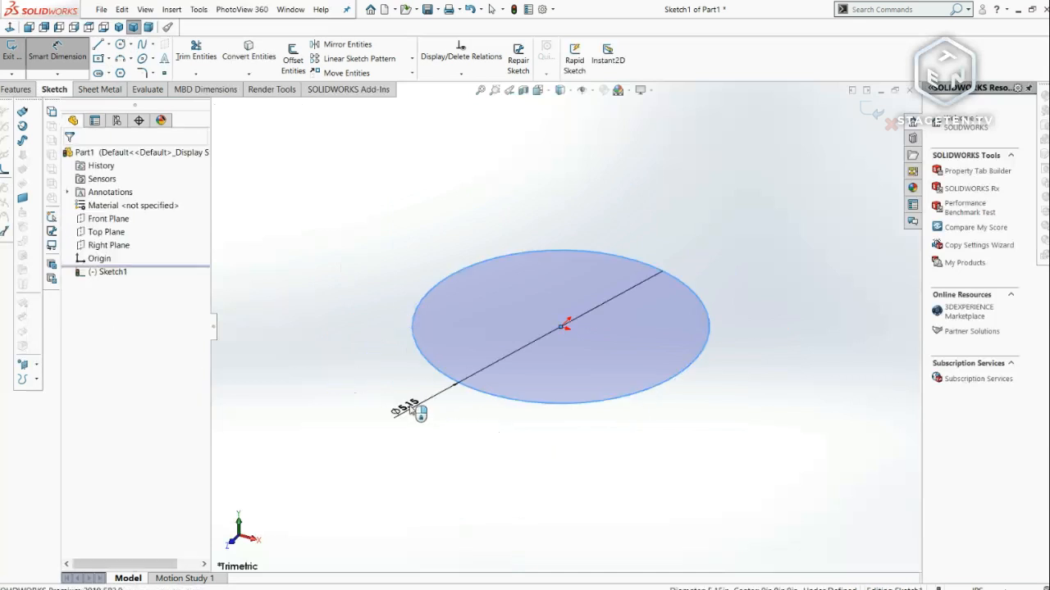
{"action": "left_click", "coordinate": [414, 407]}
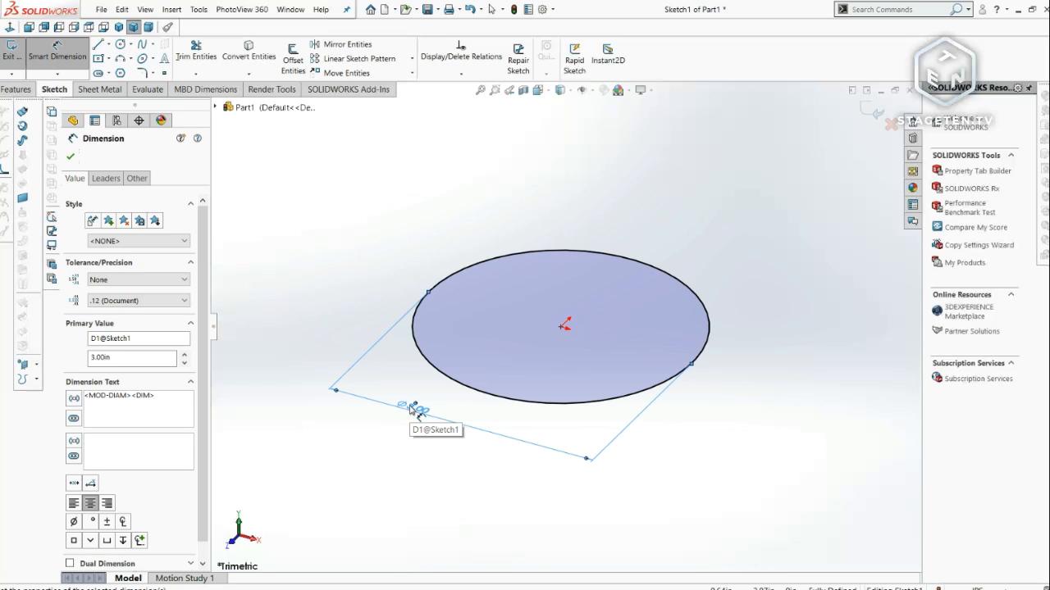
{"action": "left_click", "coordinate": [70, 156]}
{"action": "key", "text": "Escape"}
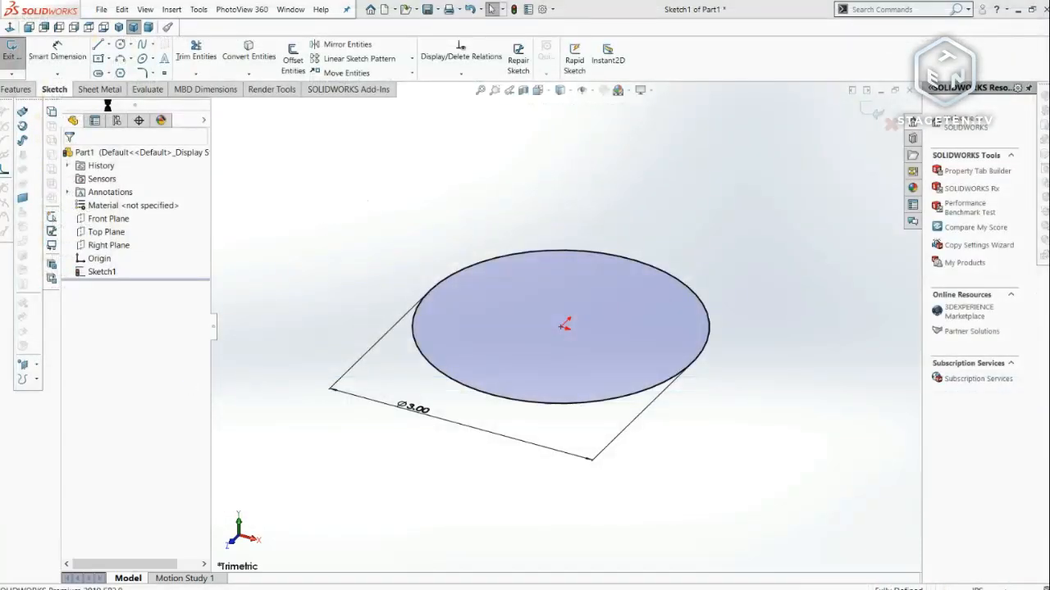
{"action": "left_click", "coordinate": [861, 111]}
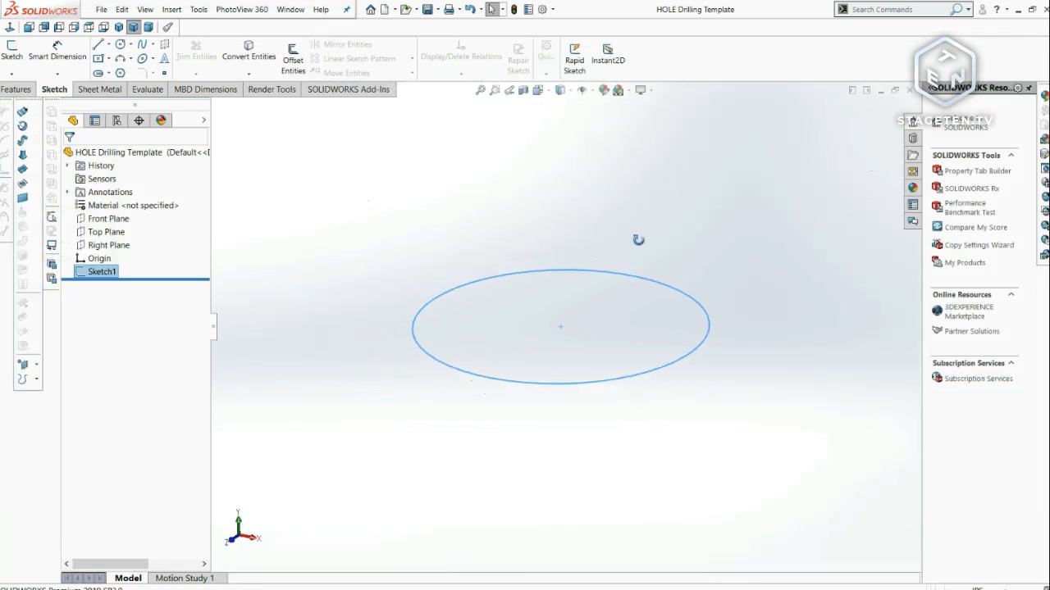
- Sketch a second circle about 3.18 in in diameter in a new Top Plane sketch, centred on the origin around the first circle
{"action": "middle_click_drag", "start_coordinate": [638, 241], "coordinate": [662, 266]}
{"action": "left_click", "coordinate": [558, 140]}
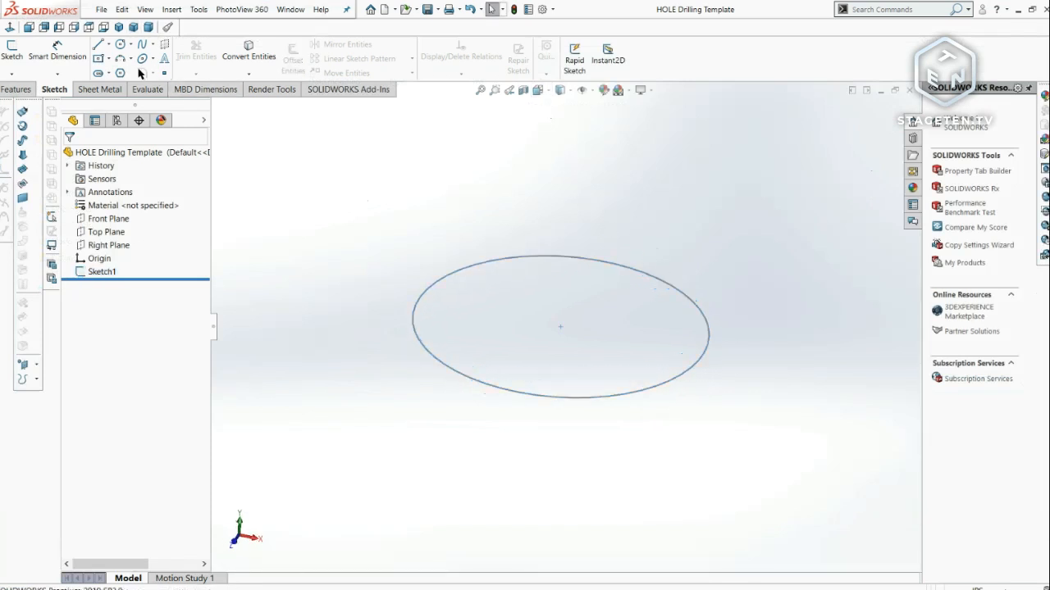
{"action": "left_click", "coordinate": [120, 45]}
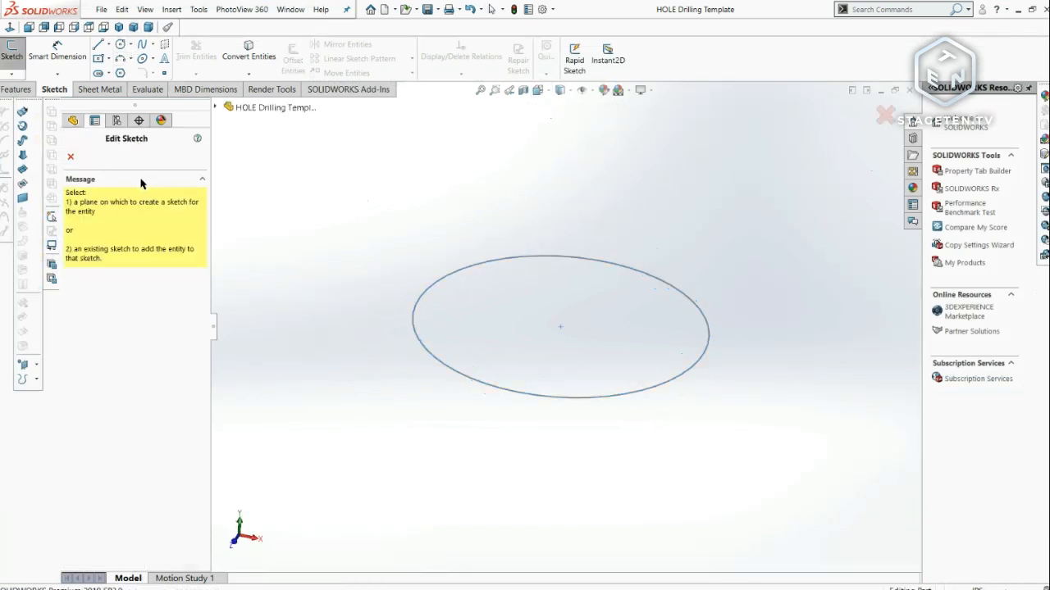
{"action": "left_click", "coordinate": [216, 107]}
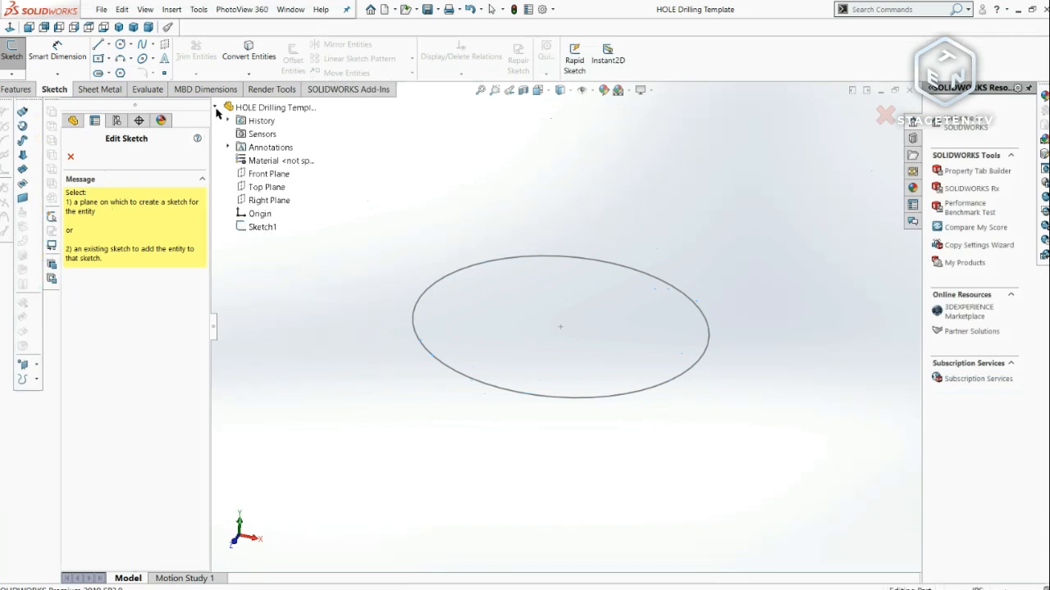
{"action": "left_click", "coordinate": [239, 187]}
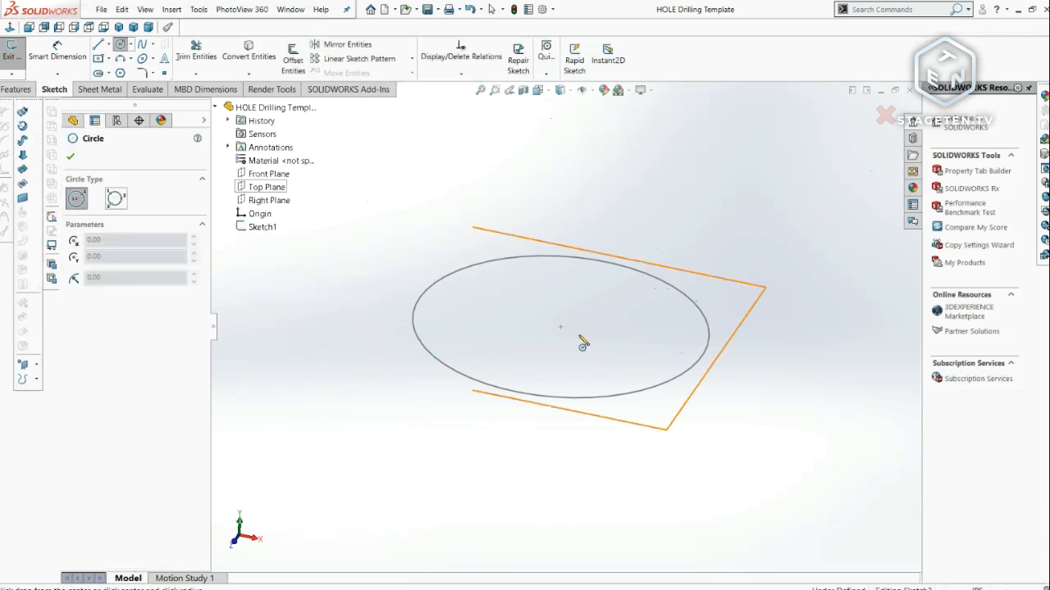
{"action": "left_click", "coordinate": [561, 326]}
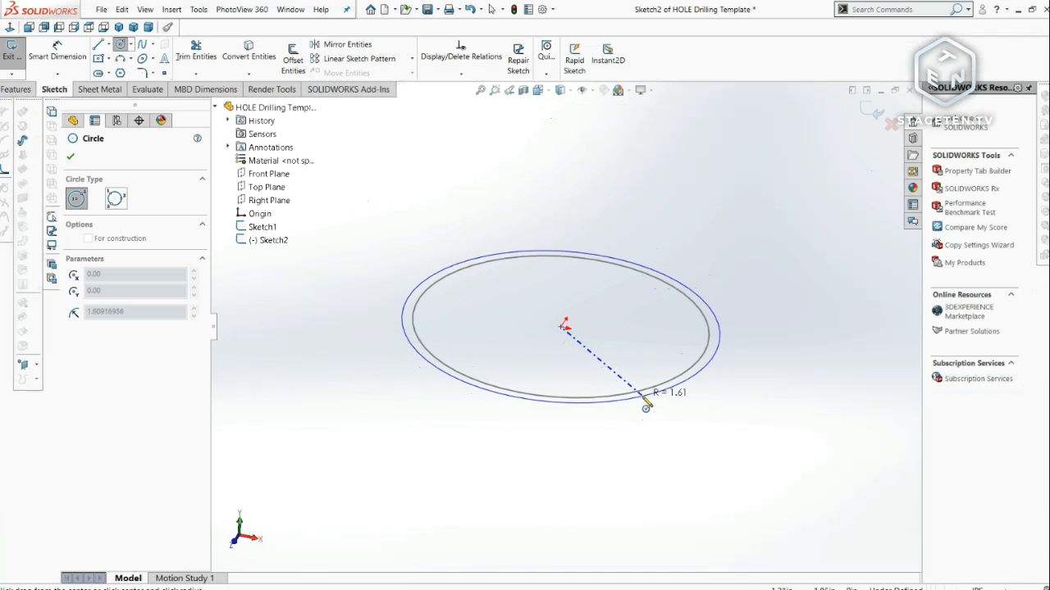
{"action": "left_click", "coordinate": [646, 407]}
- Dimension the second circle's diameter to 3.05 in
{"action": "left_click", "coordinate": [58, 51]}
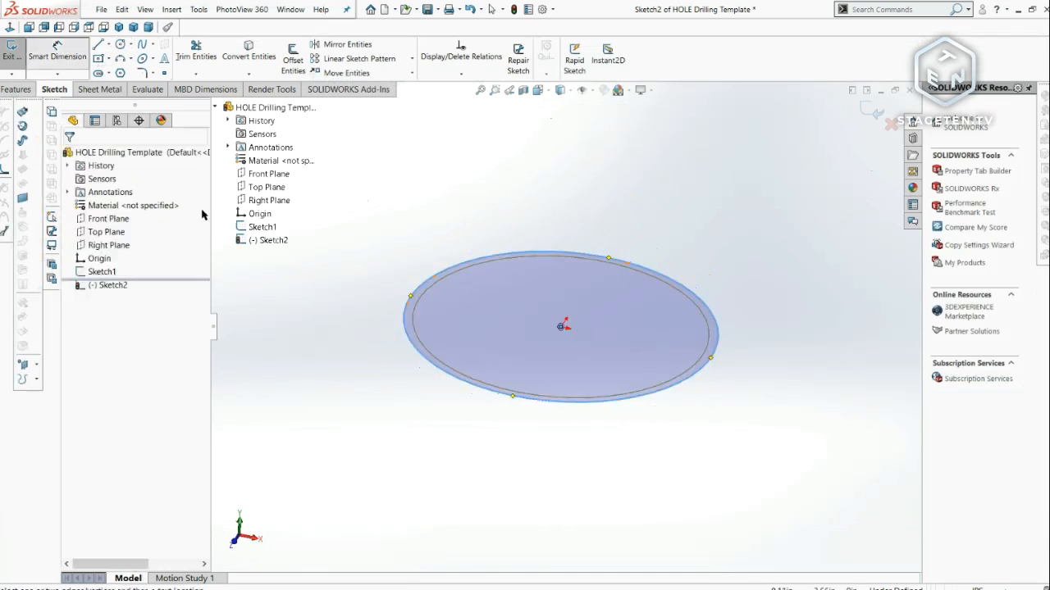
{"action": "left_click", "coordinate": [415, 352]}
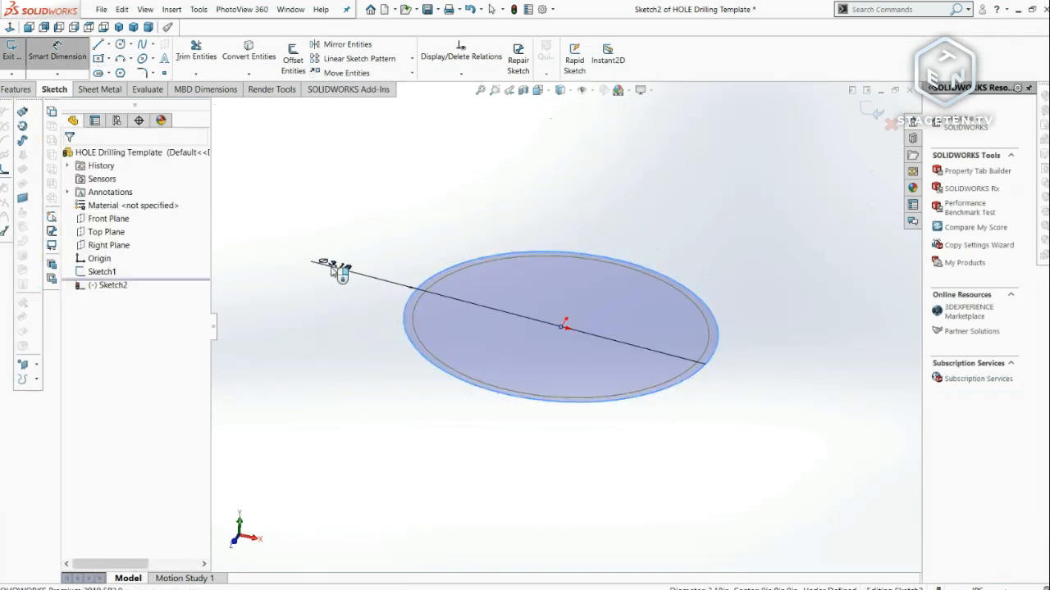
{"action": "left_click", "coordinate": [336, 271]}
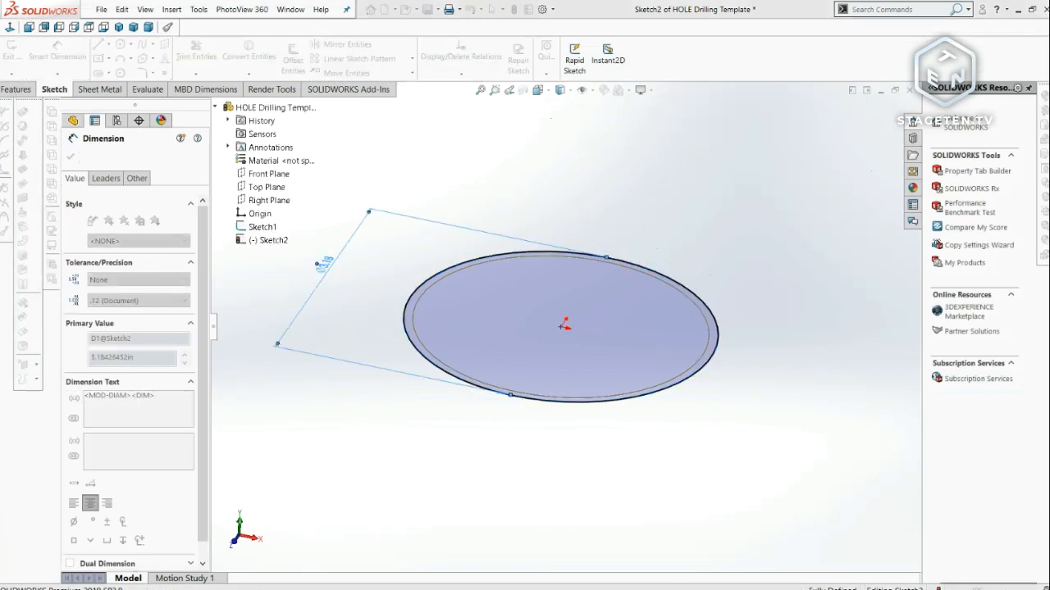
{"action": "type", "text": "3.05"}
{"action": "key", "text": "Return"}
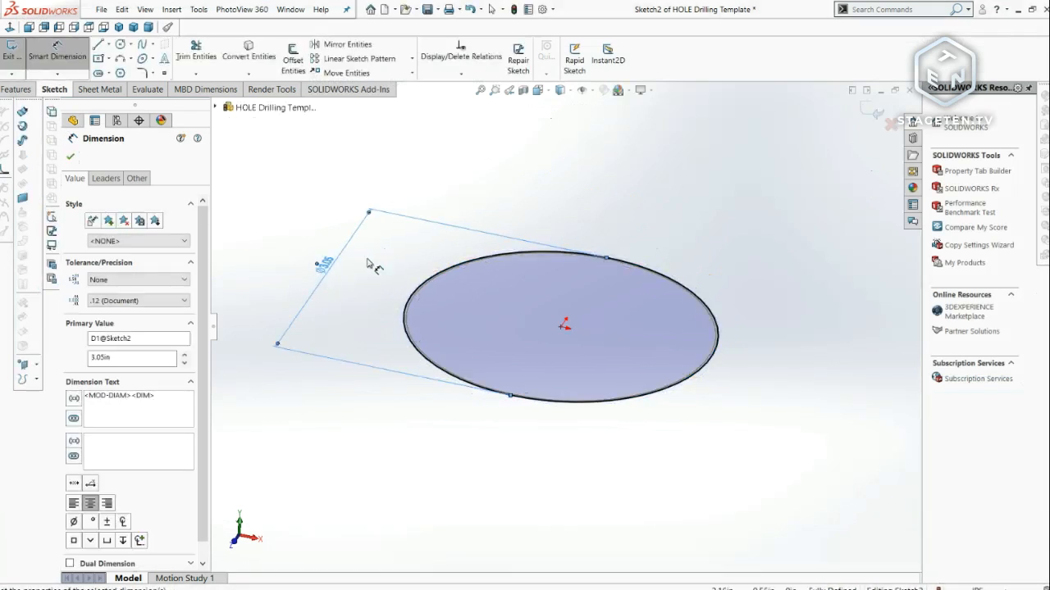
- Sketch a larger concentric circle with a radius of about 1.67 in around the 3.05 in circle
{"action": "middle_click_drag", "start_coordinate": [368, 263], "coordinate": [374, 329]}
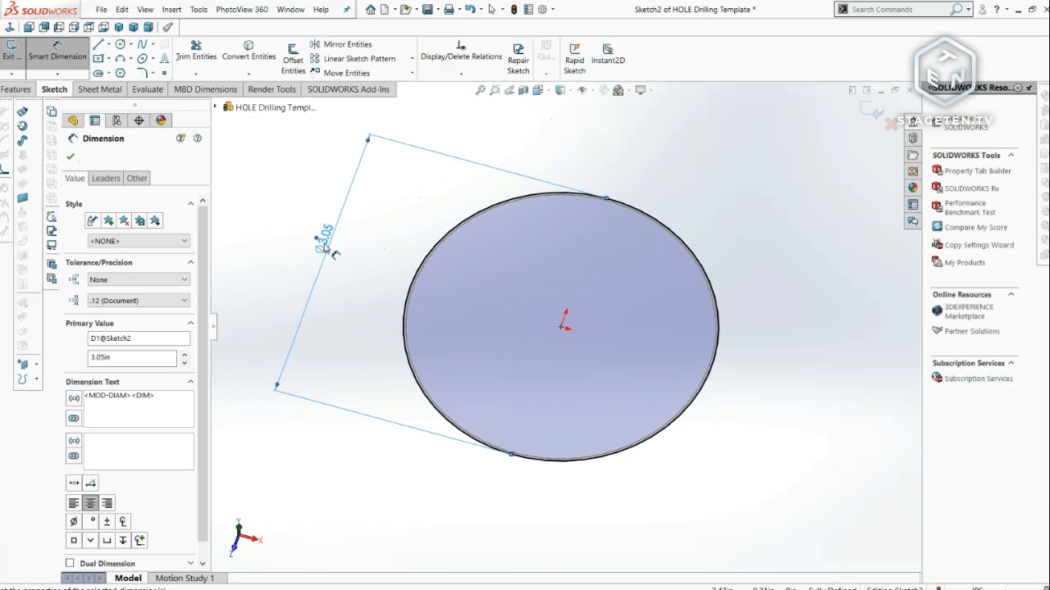
{"action": "left_click", "coordinate": [119, 43]}
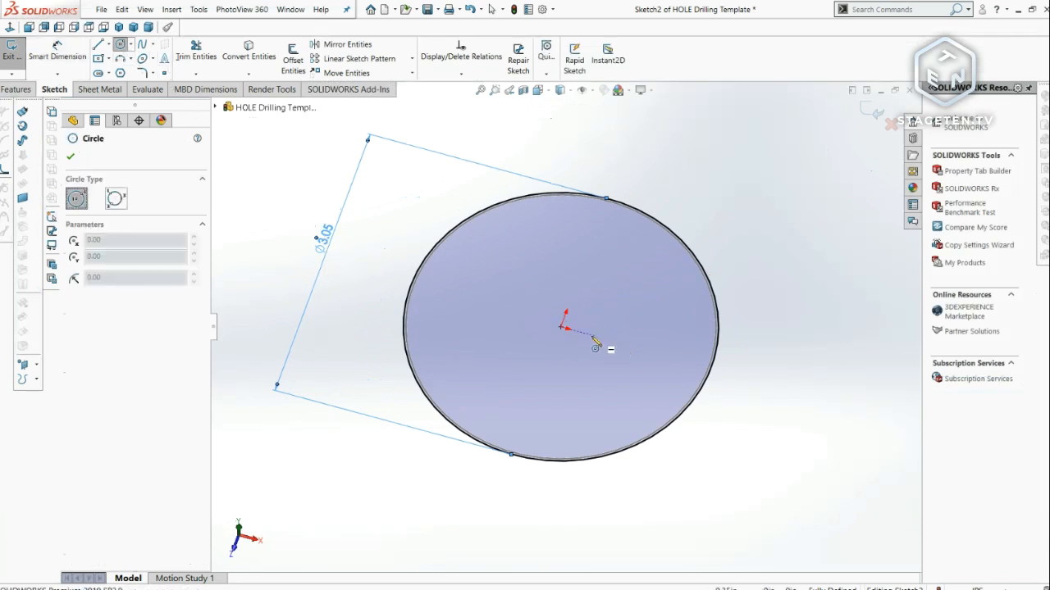
{"action": "left_click", "coordinate": [563, 326]}
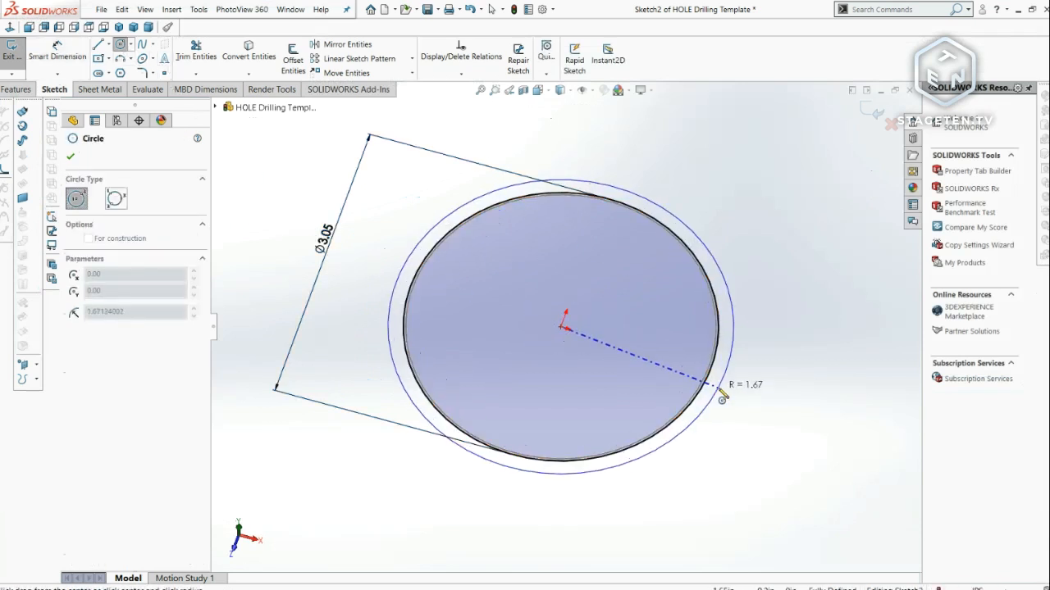
{"action": "left_click", "coordinate": [722, 395]}
{"action": "key", "text": "Escape"}
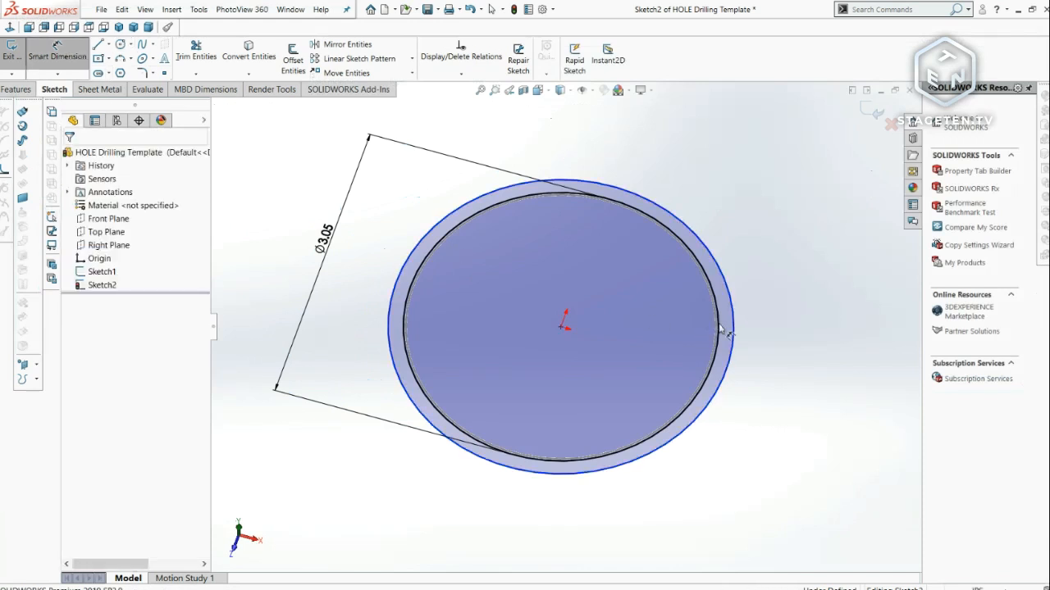
- Dimension the gap between the outer circle and the 3.05 in circle to 0.13 in
{"action": "left_click", "coordinate": [726, 328]}
{"action": "left_click", "coordinate": [741, 367]}
{"action": "left_click", "coordinate": [824, 380]}
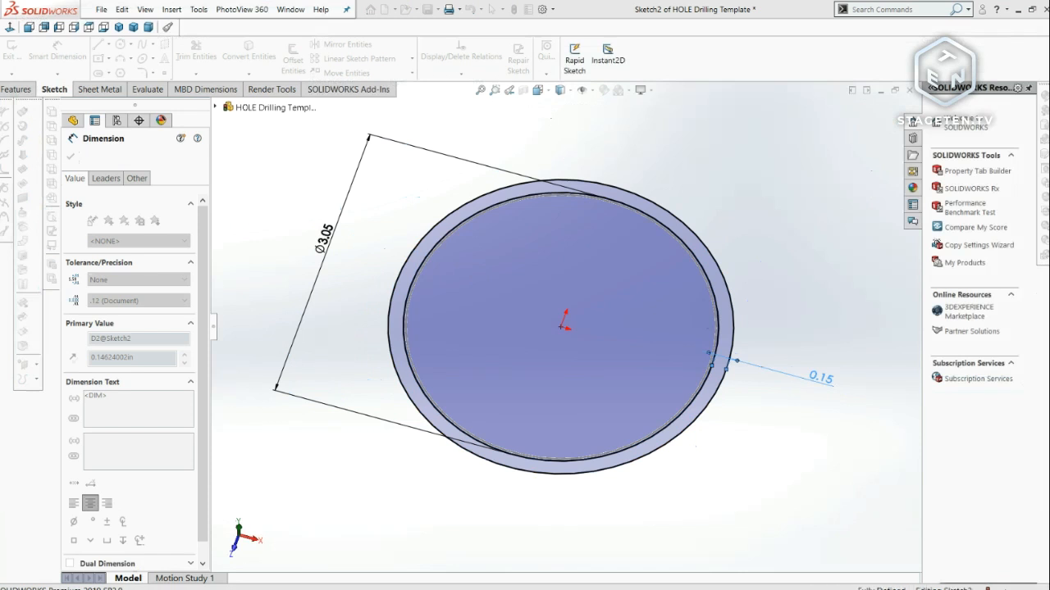
- Extrude the area between the two circles upward with a blind depth to form a short solid ring
{"action": "left_click", "coordinate": [16, 88]}
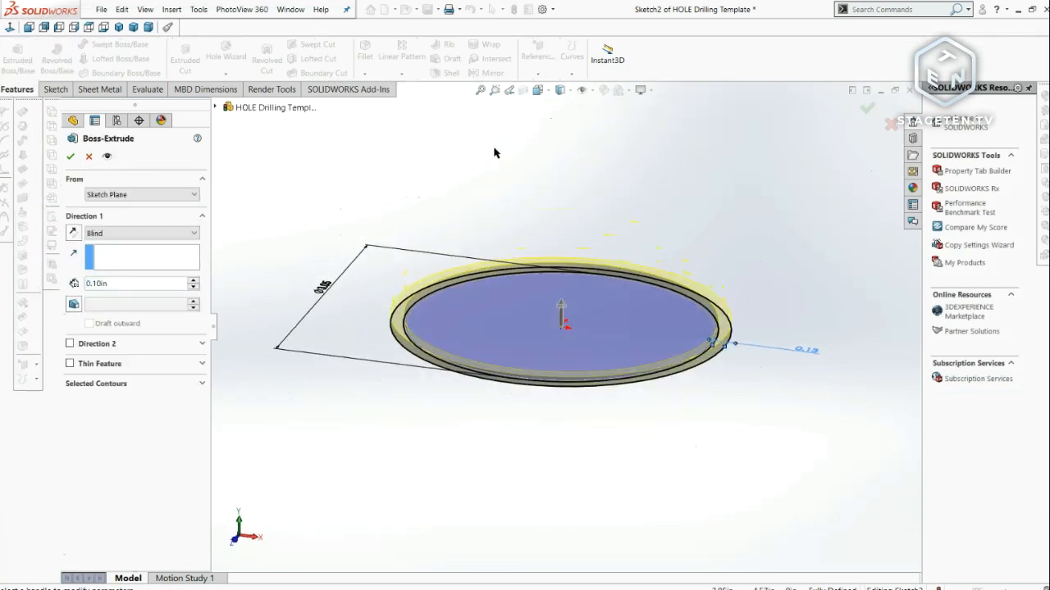
{"action": "type", "text": "5"}
{"action": "key", "text": "Return"}
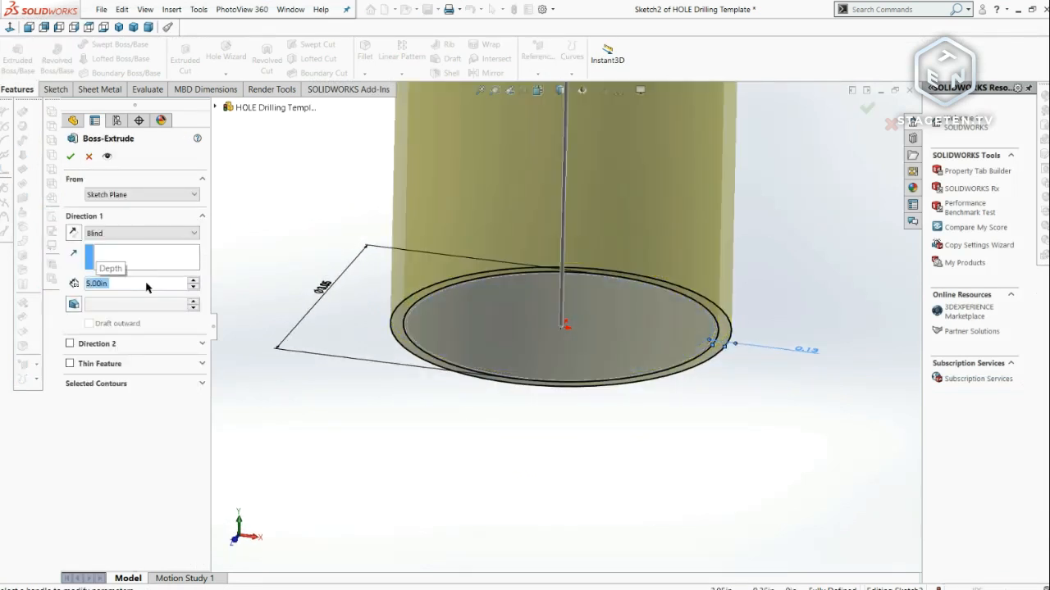
{"action": "type", "text": "1"}
{"action": "key", "text": "Return"}
{"action": "key", "text": "Return"}
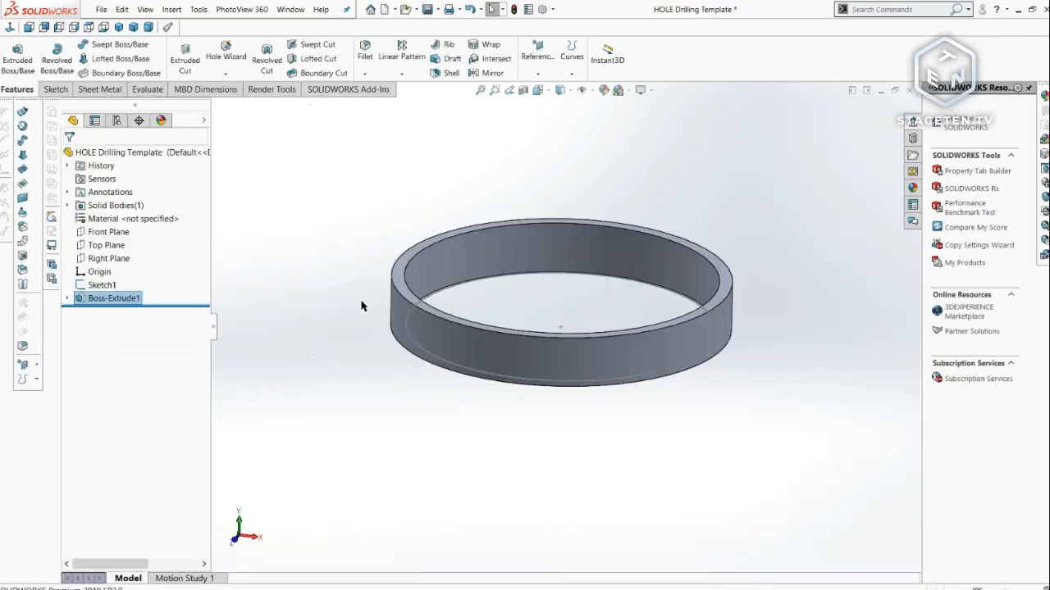
{"action": "middle_click_drag", "start_coordinate": [361, 306], "coordinate": [422, 317]}
{"action": "left_click", "coordinate": [421, 305]}
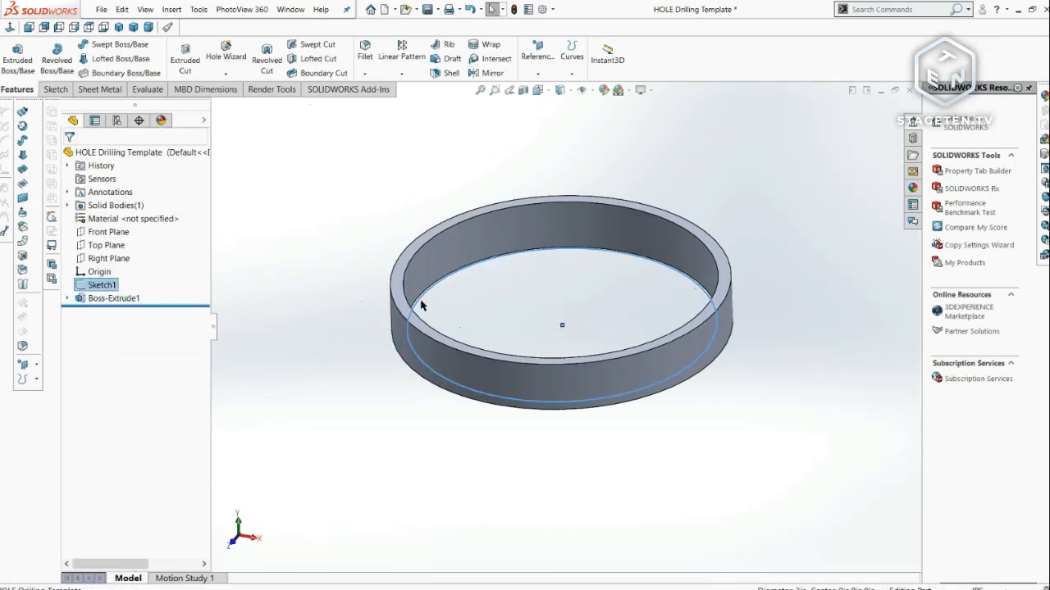
{"action": "key", "text": "Escape"}
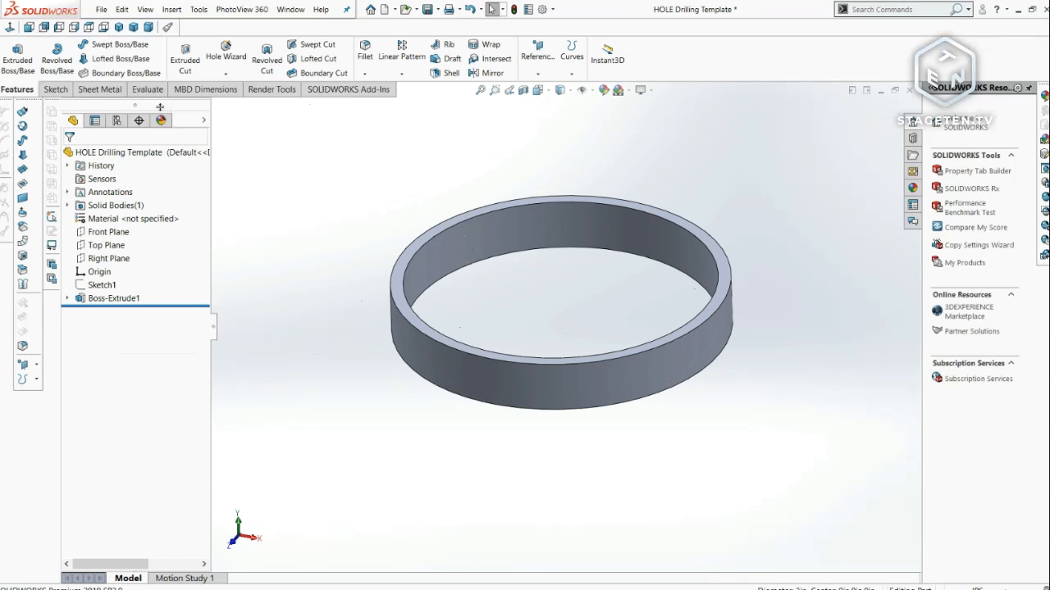
- Sketch a circle with a radius of about 0.08 in on the Front Plane, centred along the ring's side near mid-height
{"action": "left_click", "coordinate": [56, 89]}
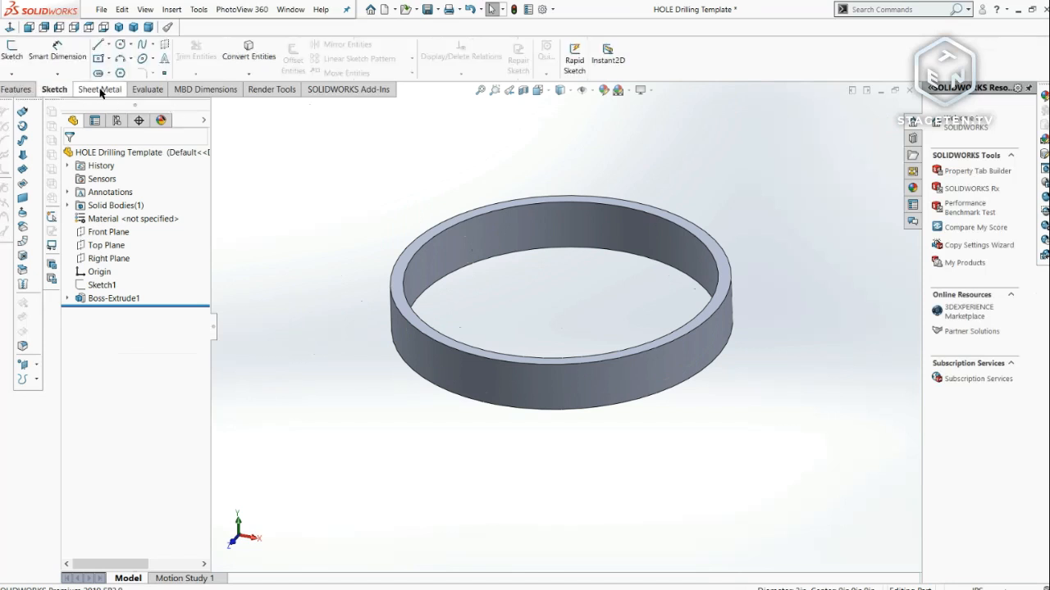
{"action": "left_click", "coordinate": [119, 52]}
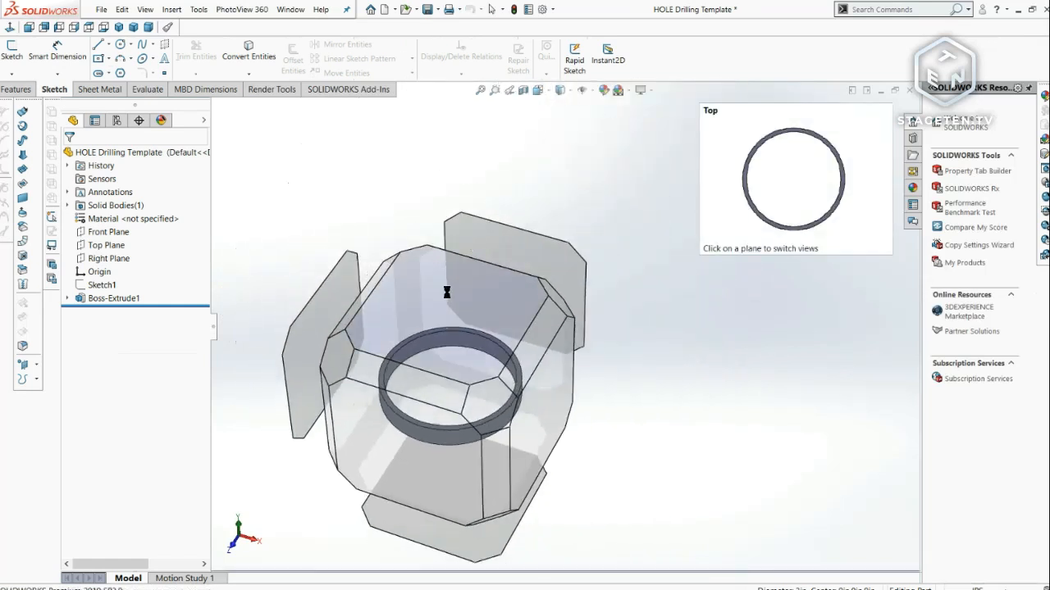
{"action": "left_click", "coordinate": [447, 295]}
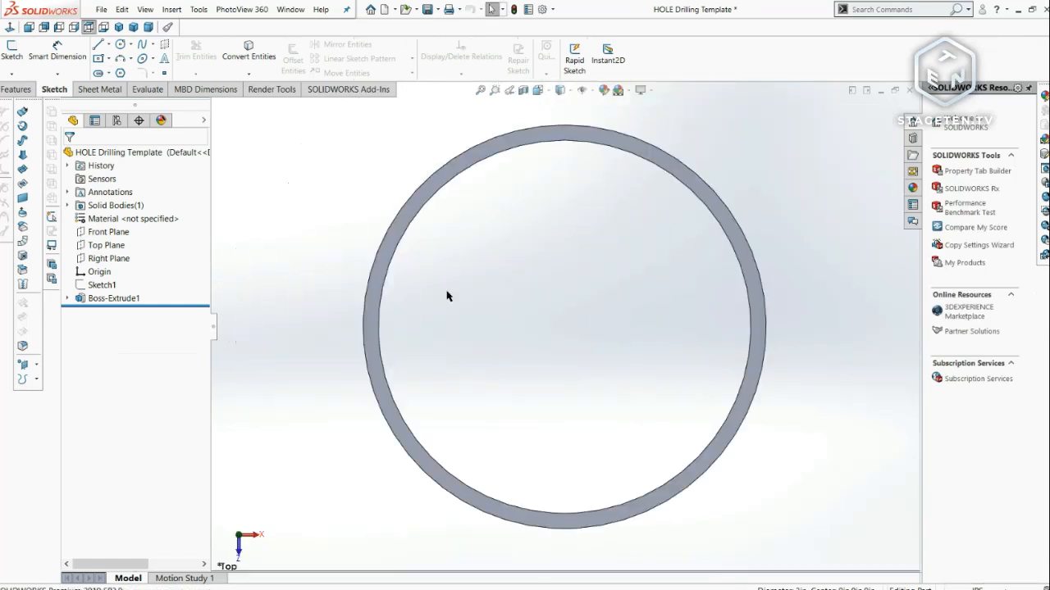
{"action": "key", "text": "space"}
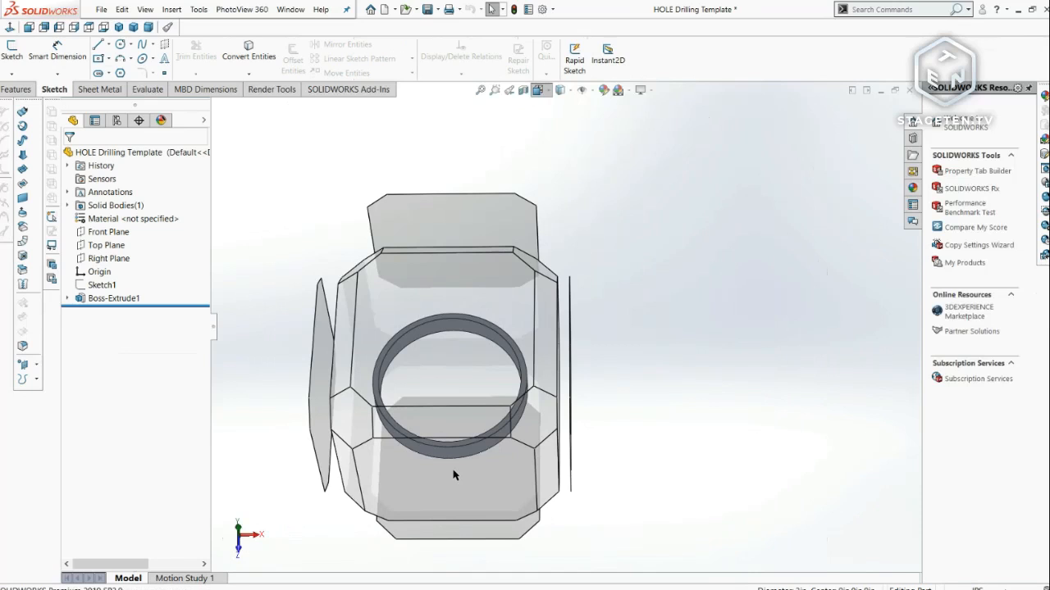
{"action": "left_click", "coordinate": [454, 475]}
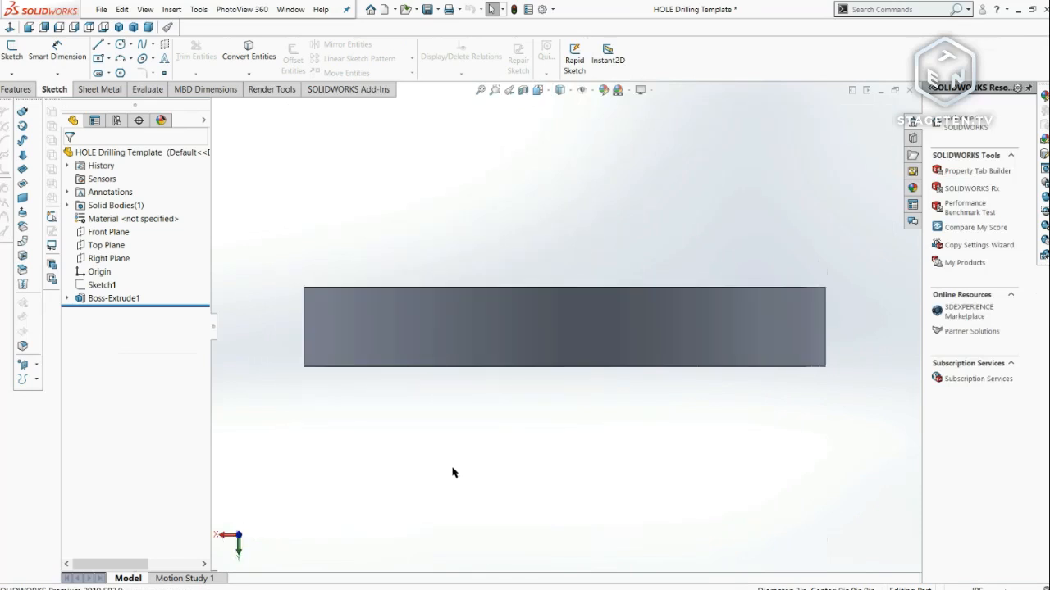
{"action": "left_click", "coordinate": [120, 45]}
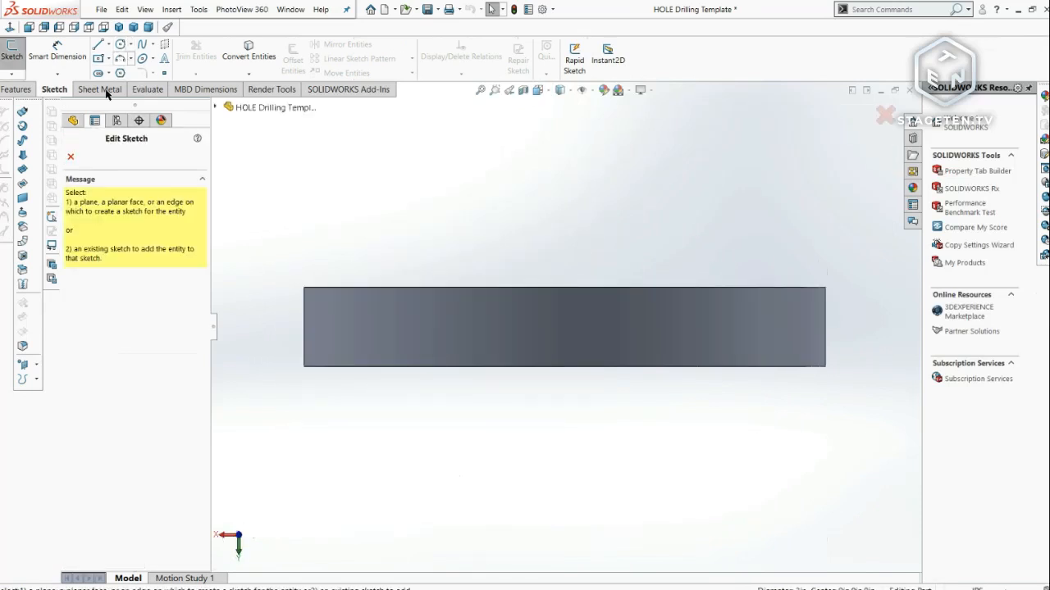
{"action": "left_click", "coordinate": [72, 157]}
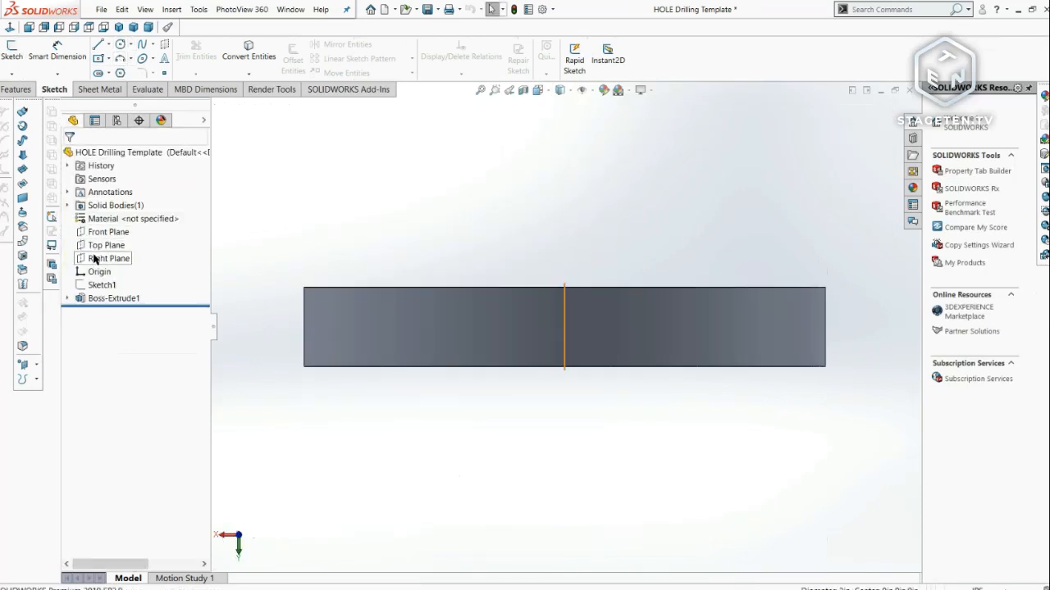
{"action": "left_click", "coordinate": [93, 236]}
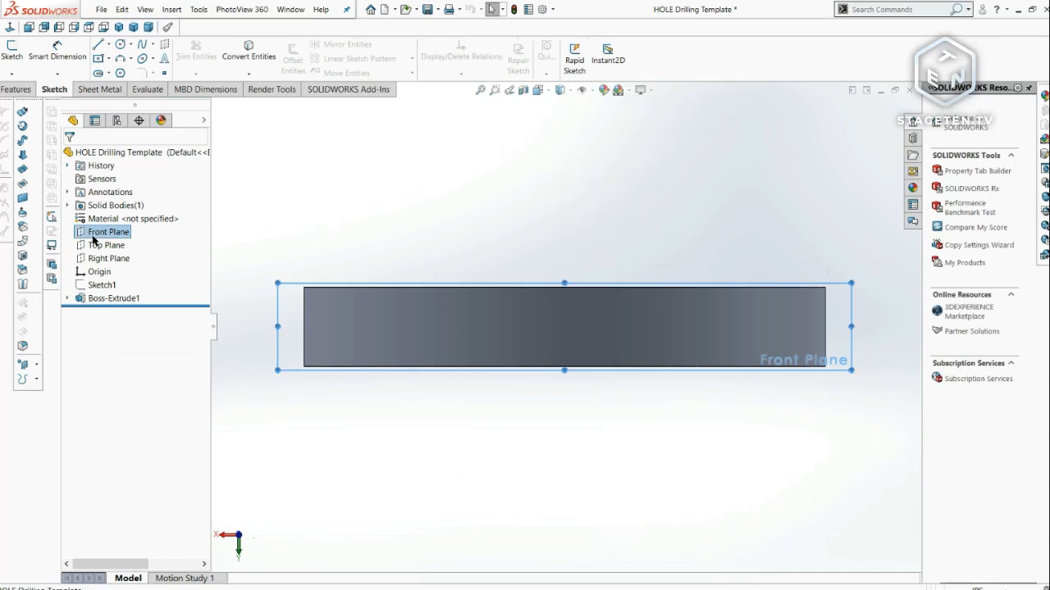
{"action": "left_click", "coordinate": [120, 46]}
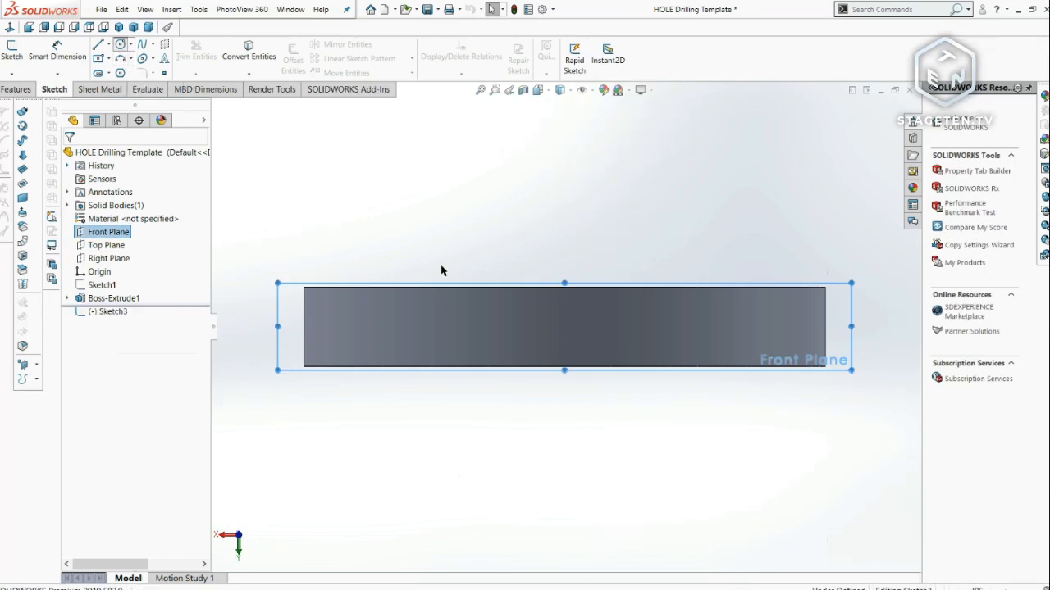
{"action": "left_click", "coordinate": [564, 324]}
{"action": "left_click", "coordinate": [577, 324]}
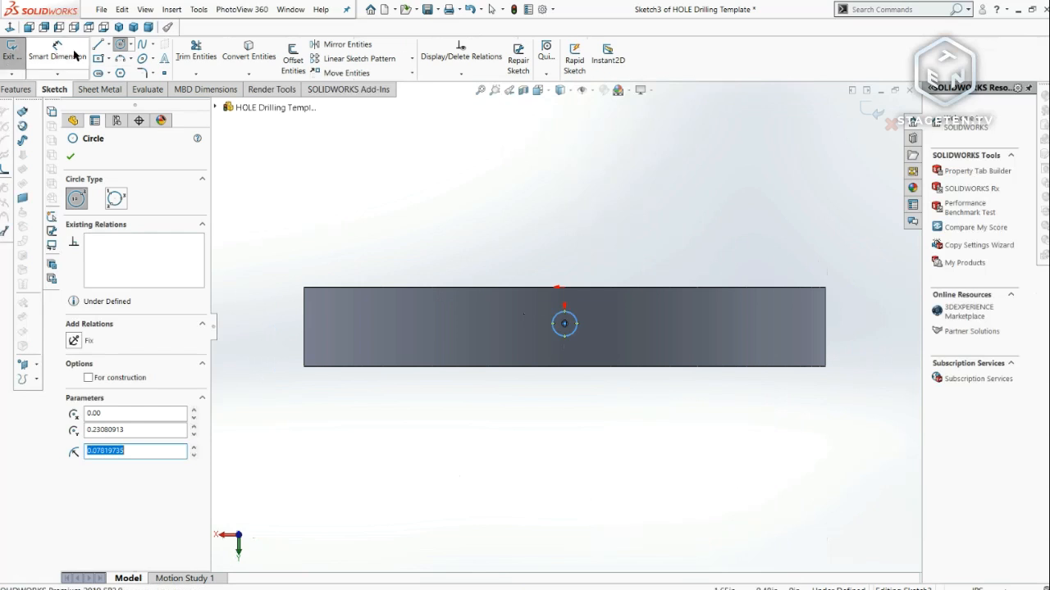
- Draw a vertical centerline across the ring's height from the origin and snap the circle's centre to its midpoint
{"action": "left_click", "coordinate": [107, 45]}
{"action": "left_click", "coordinate": [118, 70]}
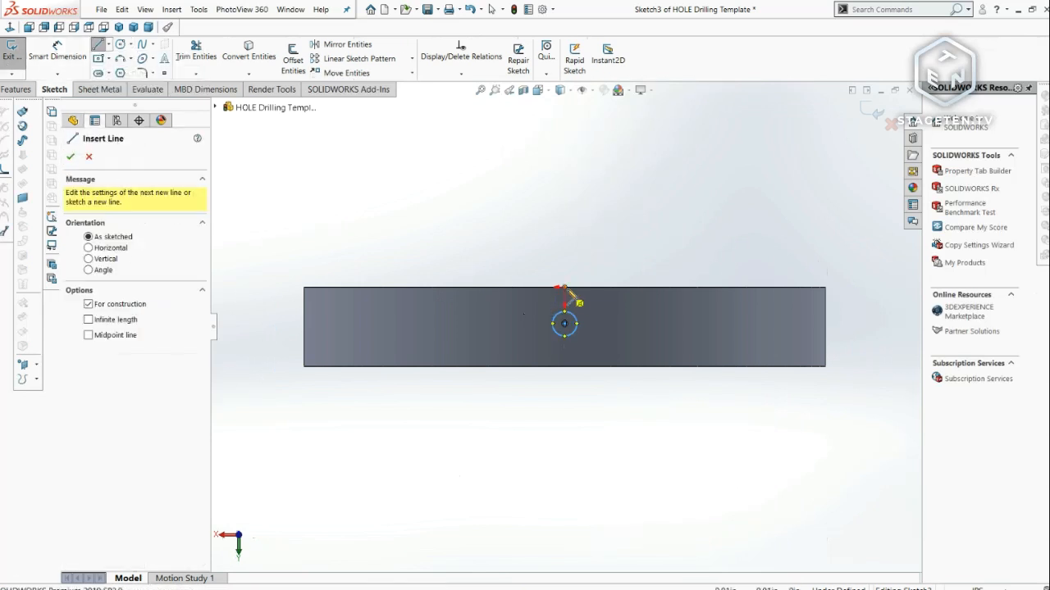
{"action": "left_click", "coordinate": [564, 287]}
{"action": "left_click", "coordinate": [564, 367]}
{"action": "key", "text": "Escape"}
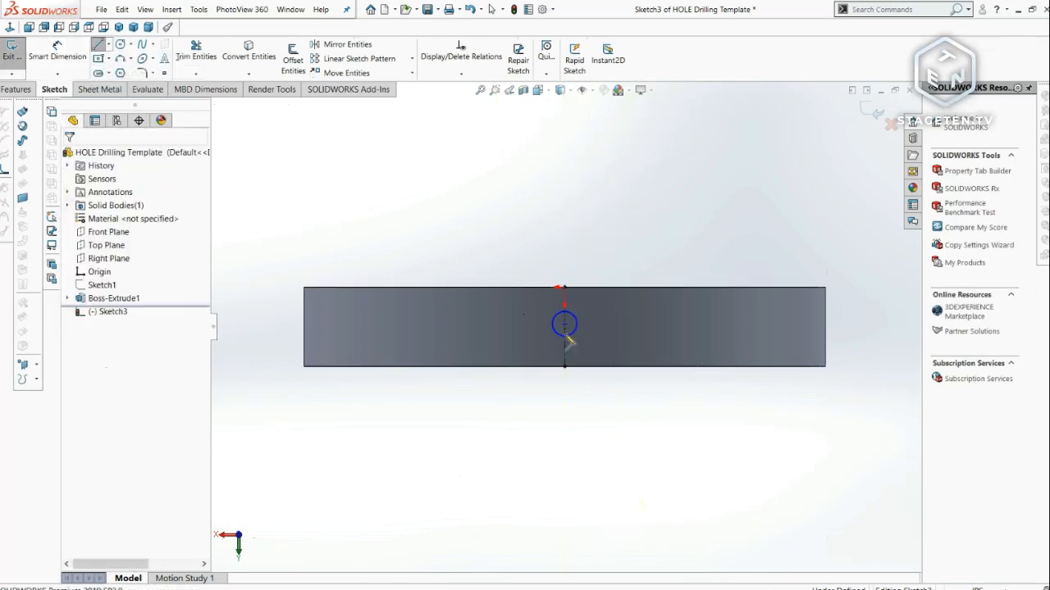
{"action": "left_click", "coordinate": [565, 327]}
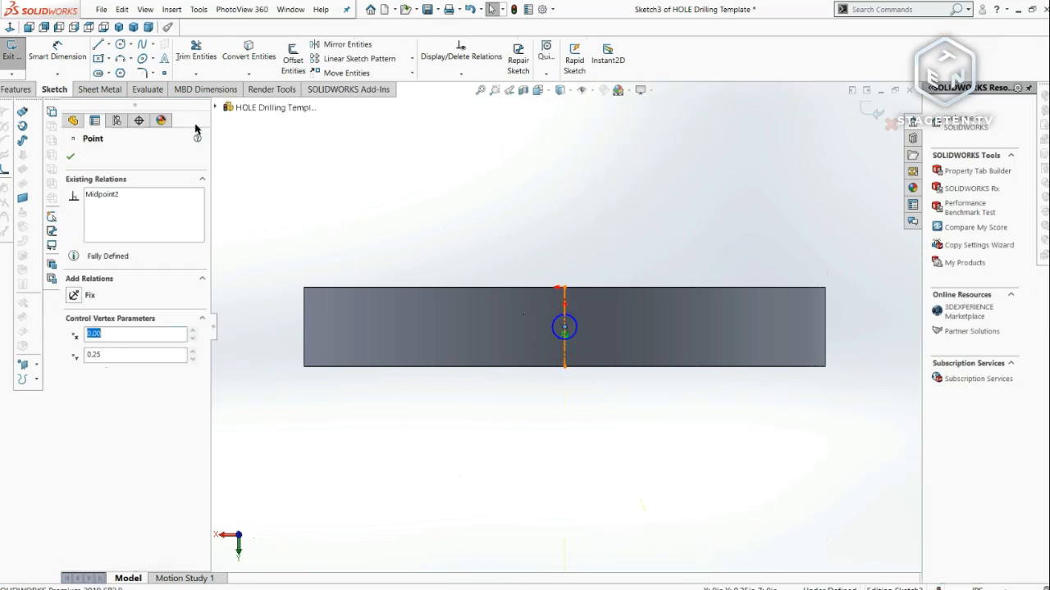
{"action": "key", "text": "Escape"}
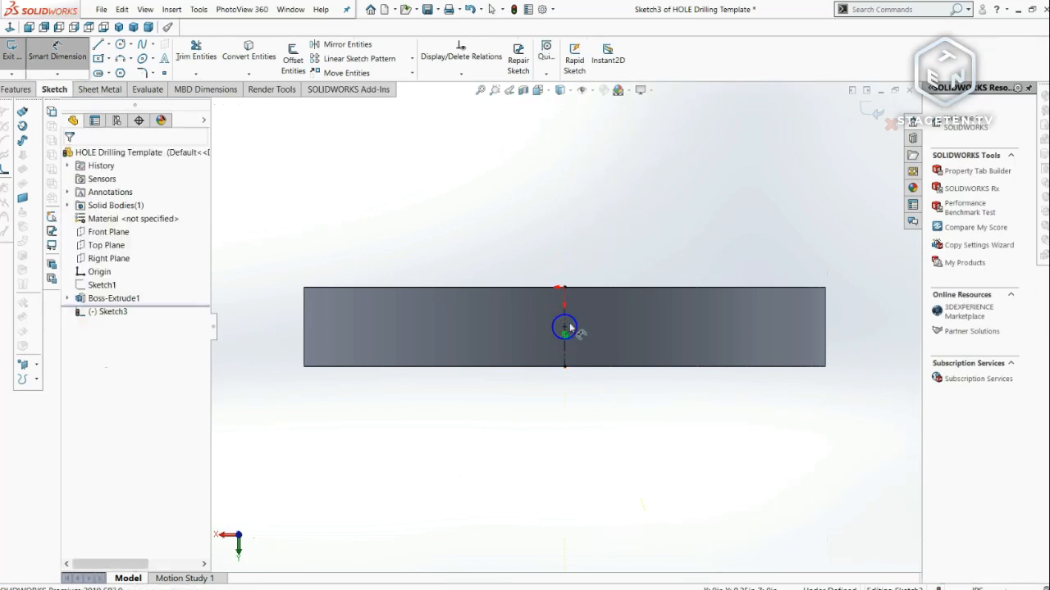
- Dimension the small circle's diameter to 0.125 in
{"action": "left_click", "coordinate": [625, 238]}
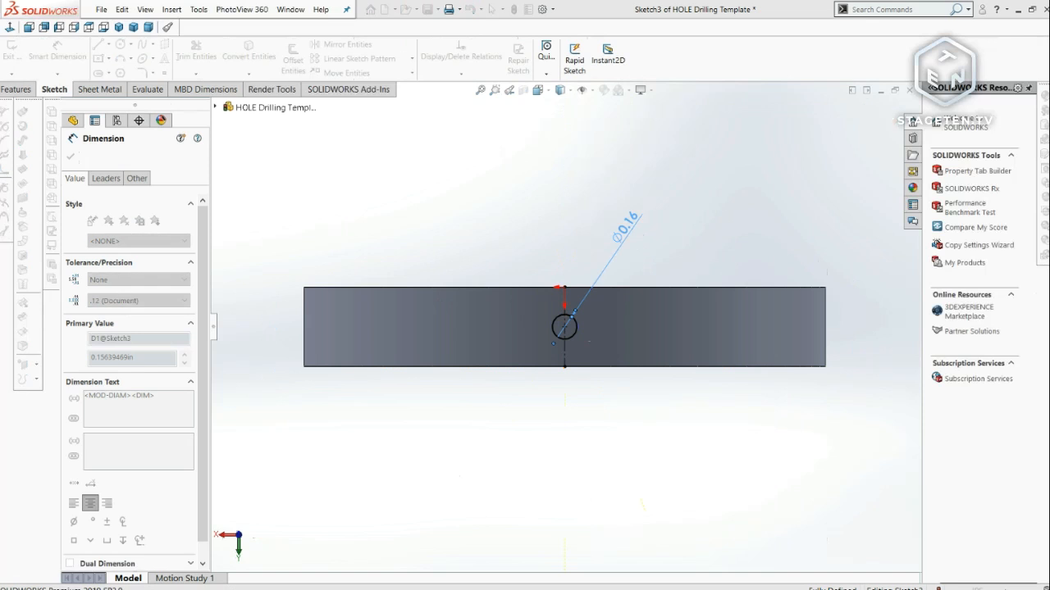
{"action": "type", "text": "0.125"}
{"action": "key", "text": "Return"}
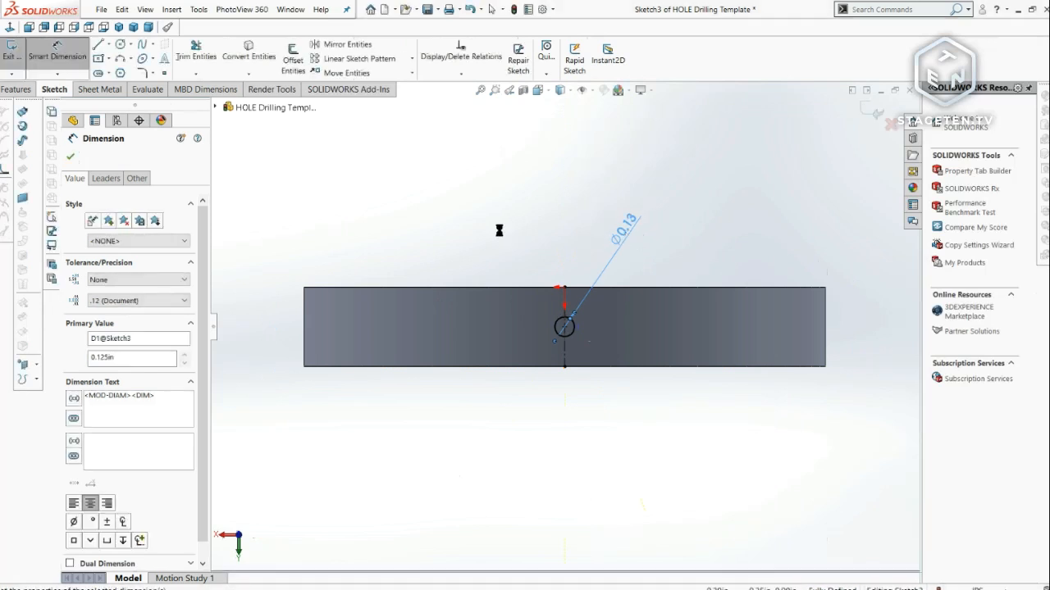
- Cut the circle through the ring wall with an Extruded Cut set to Through All
{"action": "left_click", "coordinate": [25, 89]}
{"action": "left_click", "coordinate": [184, 59]}
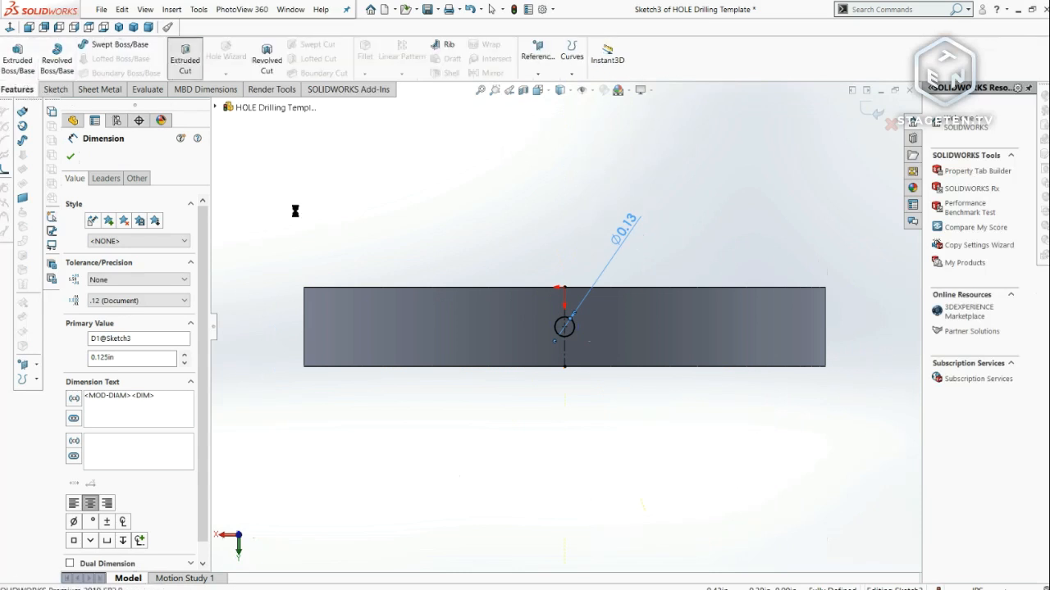
{"action": "middle_click_drag", "start_coordinate": [520, 344], "coordinate": [471, 384]}
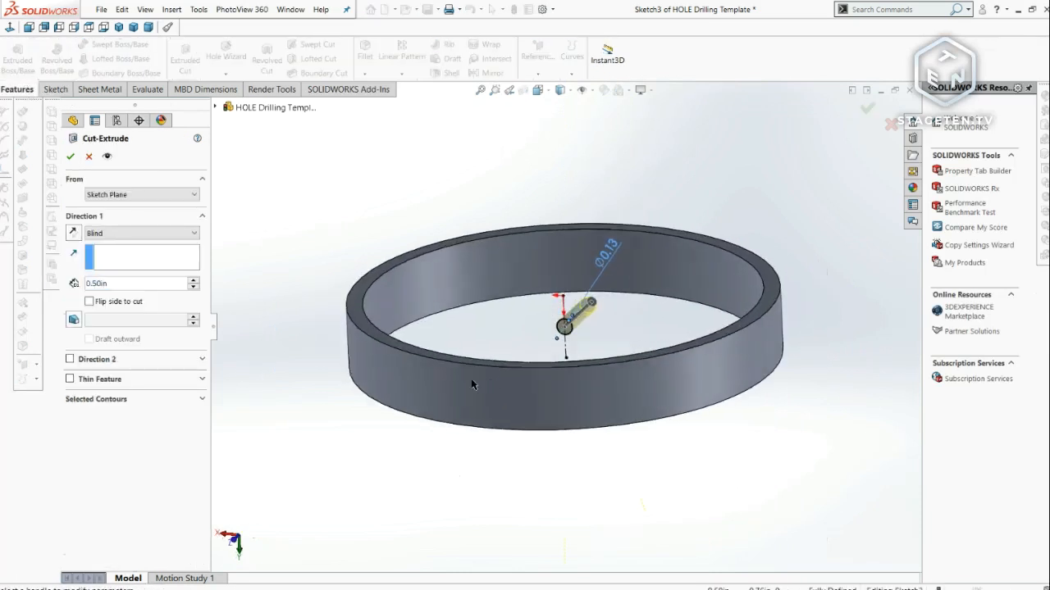
{"action": "left_click", "coordinate": [123, 234]}
{"action": "left_click", "coordinate": [107, 248]}
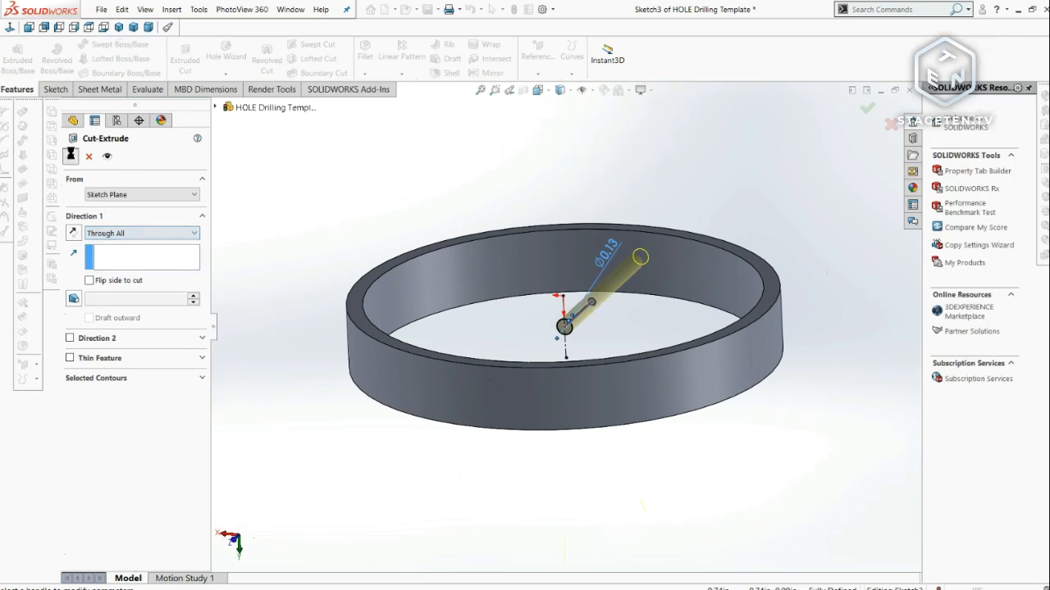
{"action": "key", "text": "Return"}
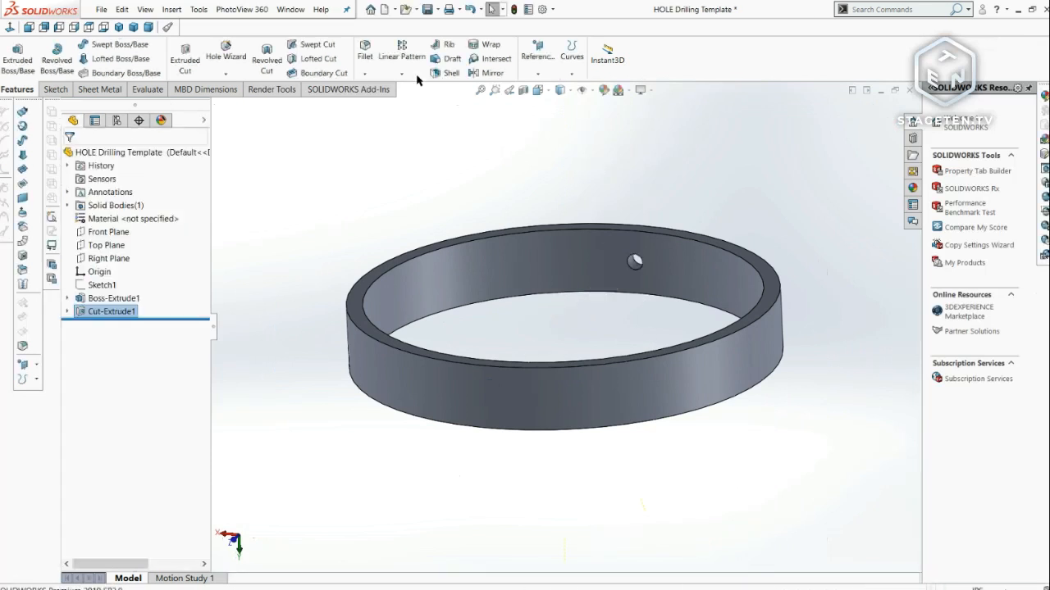
- Create a circular pattern of the hole around the ring's inner face with 4 equally spaced instances over 360 degrees
{"action": "left_click", "coordinate": [402, 73]}
{"action": "left_click", "coordinate": [410, 103]}
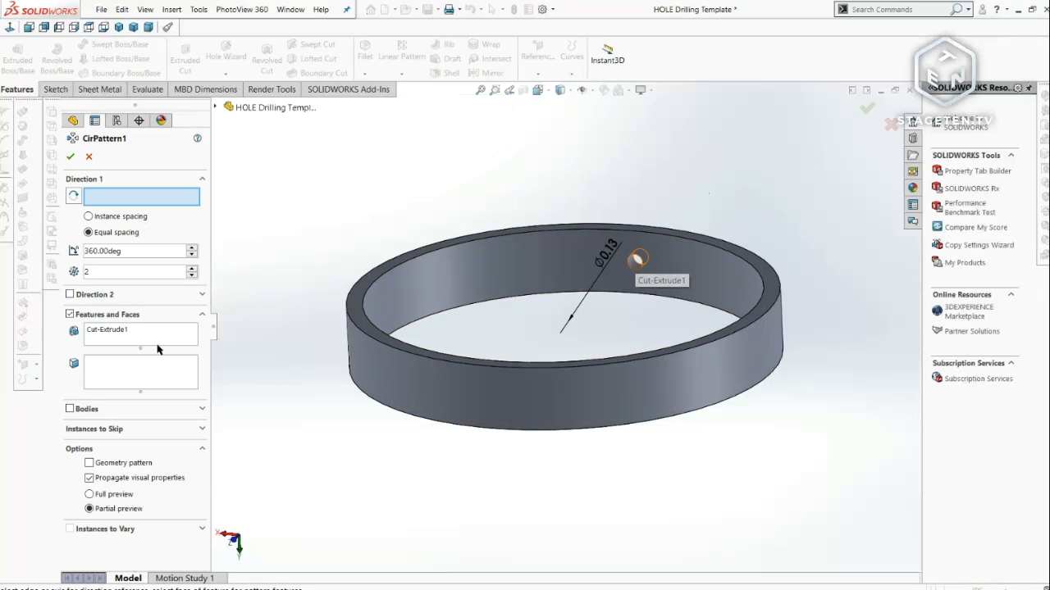
{"action": "left_click", "coordinate": [470, 292]}
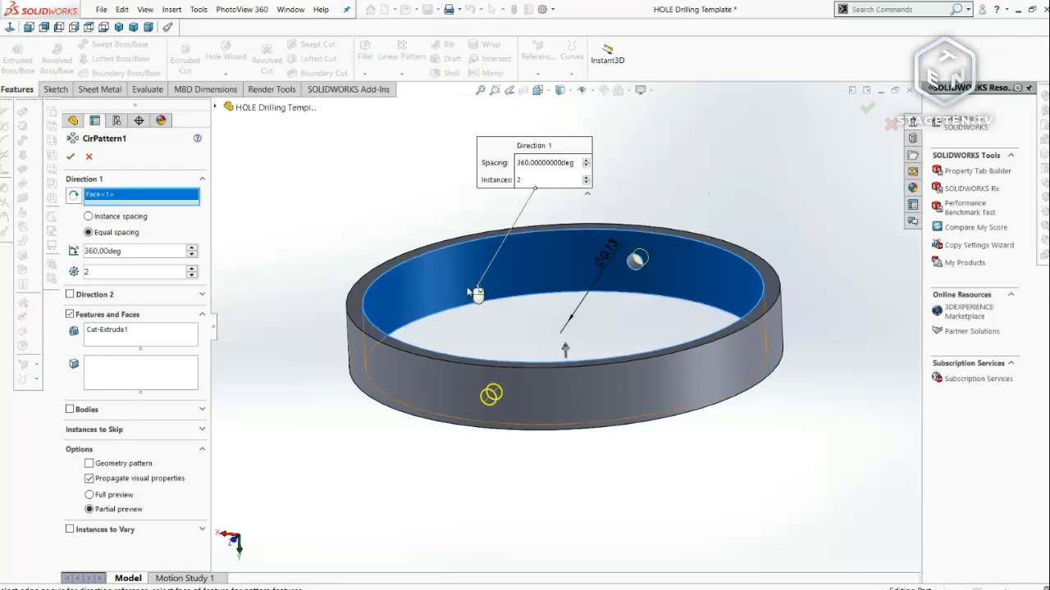
{"action": "left_click", "coordinate": [190, 269]}
{"action": "left_click", "coordinate": [190, 269]}
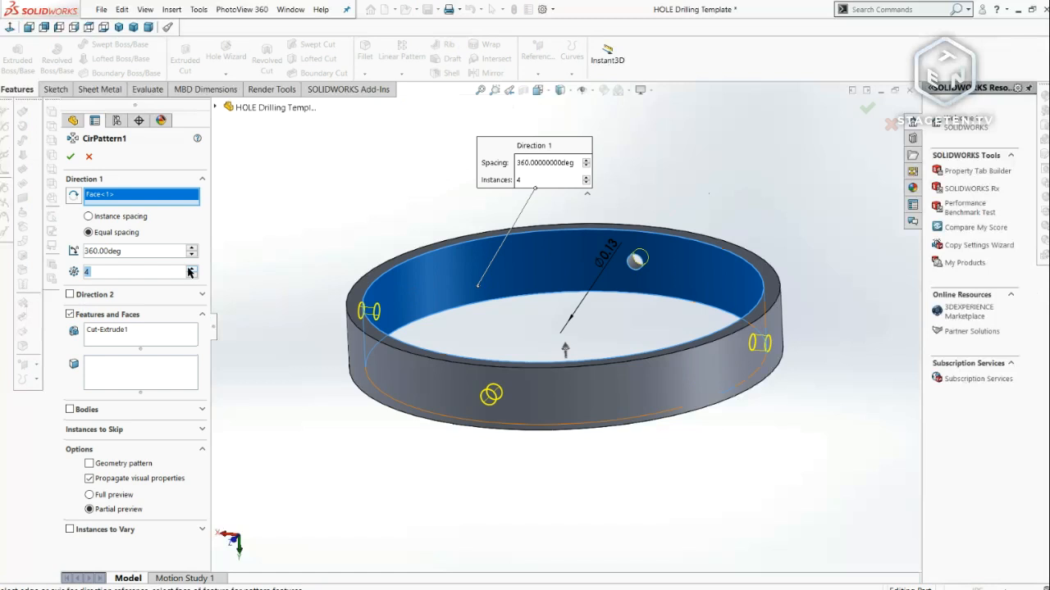
{"action": "left_click", "coordinate": [71, 156]}
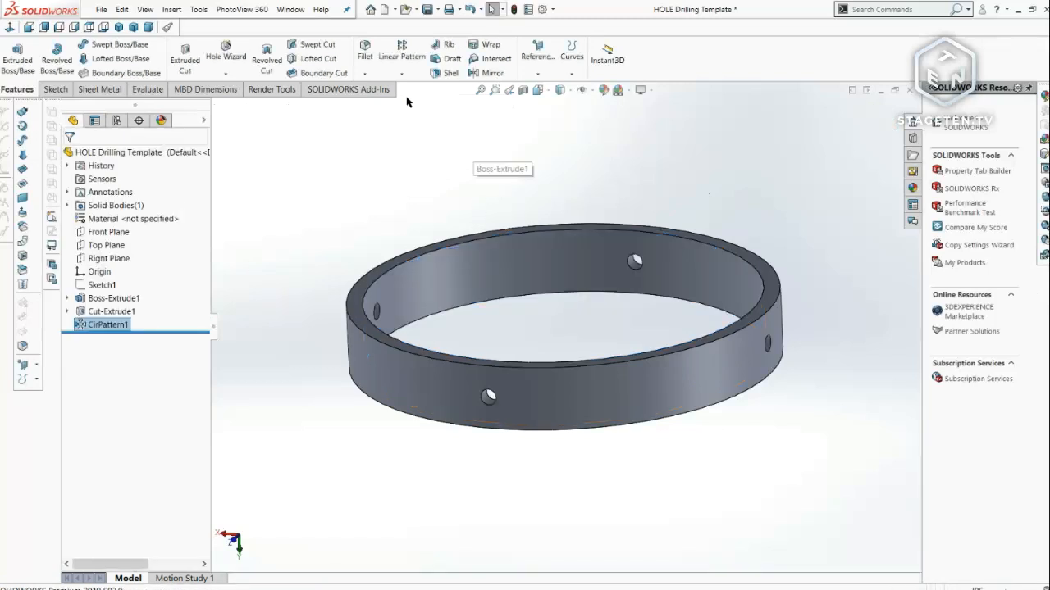
- Open the hole cut's sketch for editing in a straight side view and delete its vertical centerline
{"action": "left_click", "coordinate": [540, 90]}
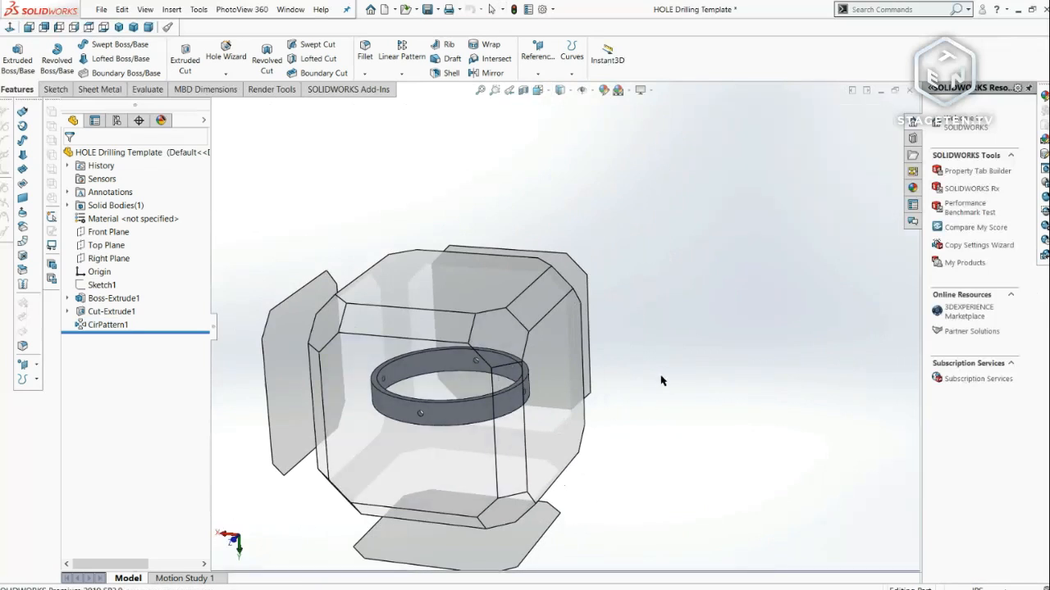
{"action": "middle_click_drag", "start_coordinate": [663, 379], "coordinate": [517, 96]}
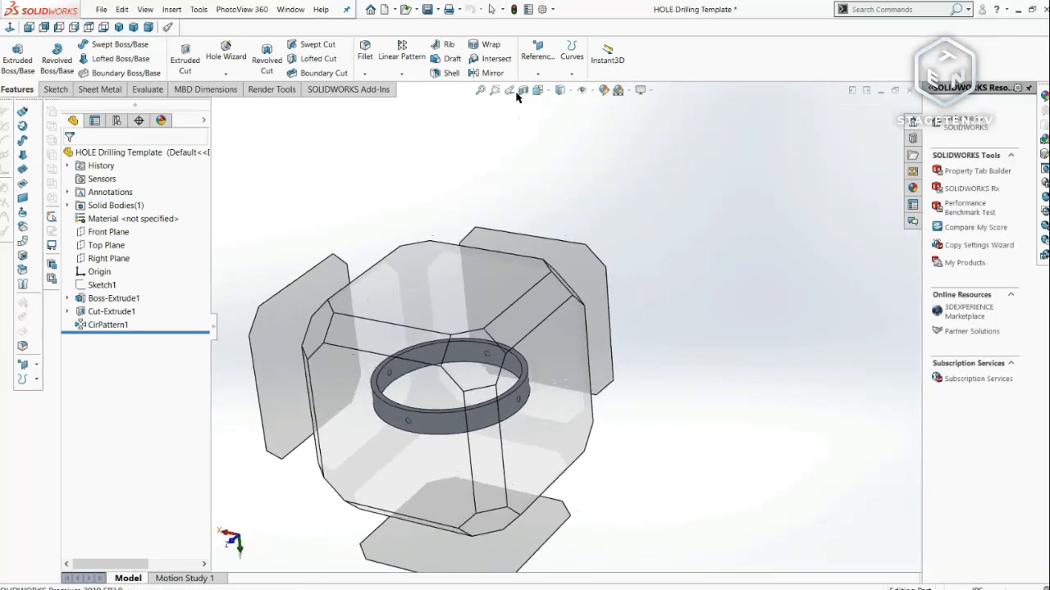
{"action": "left_click", "coordinate": [367, 380]}
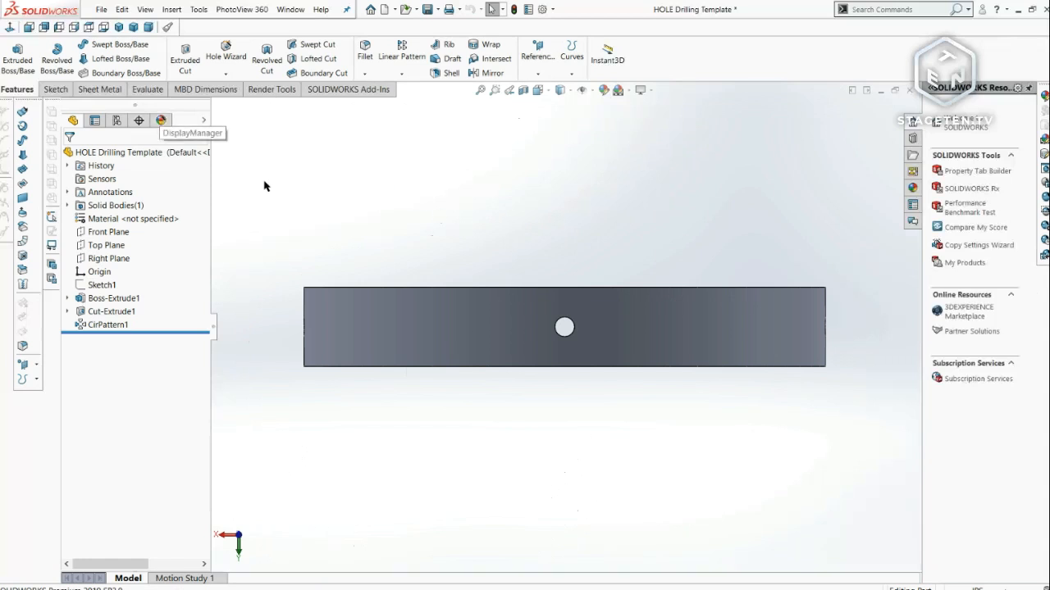
{"action": "left_click", "coordinate": [68, 312]}
{"action": "left_click", "coordinate": [106, 325]}
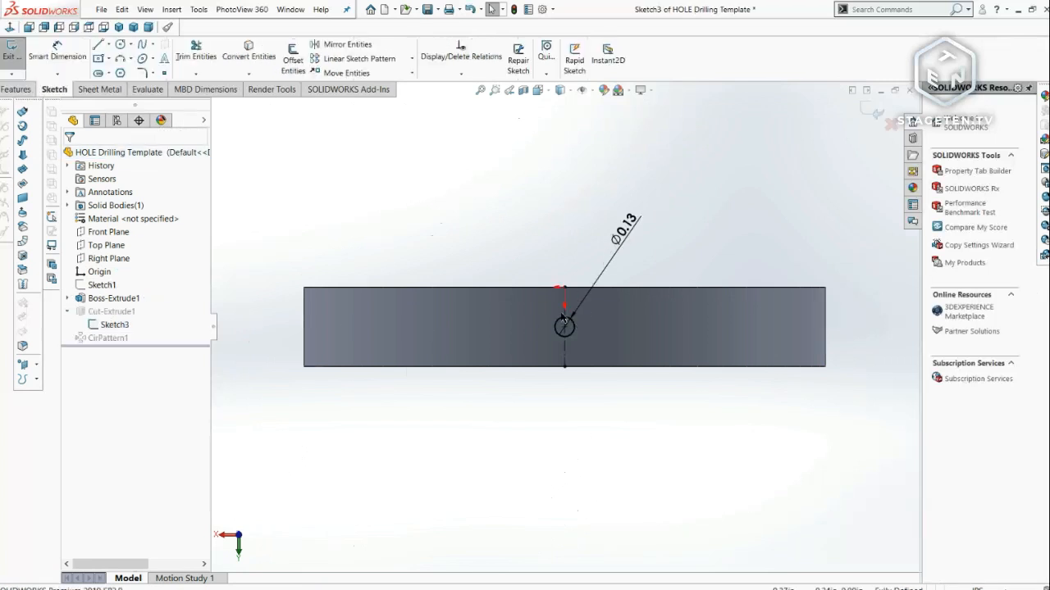
{"action": "left_click", "coordinate": [563, 354]}
{"action": "key", "text": "Delete"}
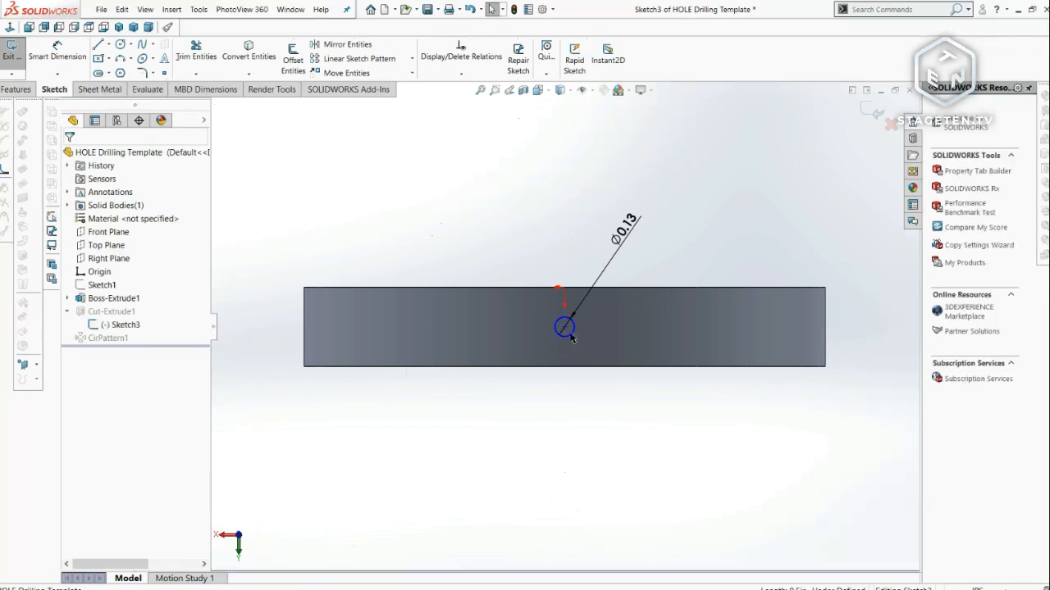
- Dimension the distance from the hole circle's centre to the ring edge at the origin to 0.16666667 in
{"action": "left_click", "coordinate": [59, 52]}
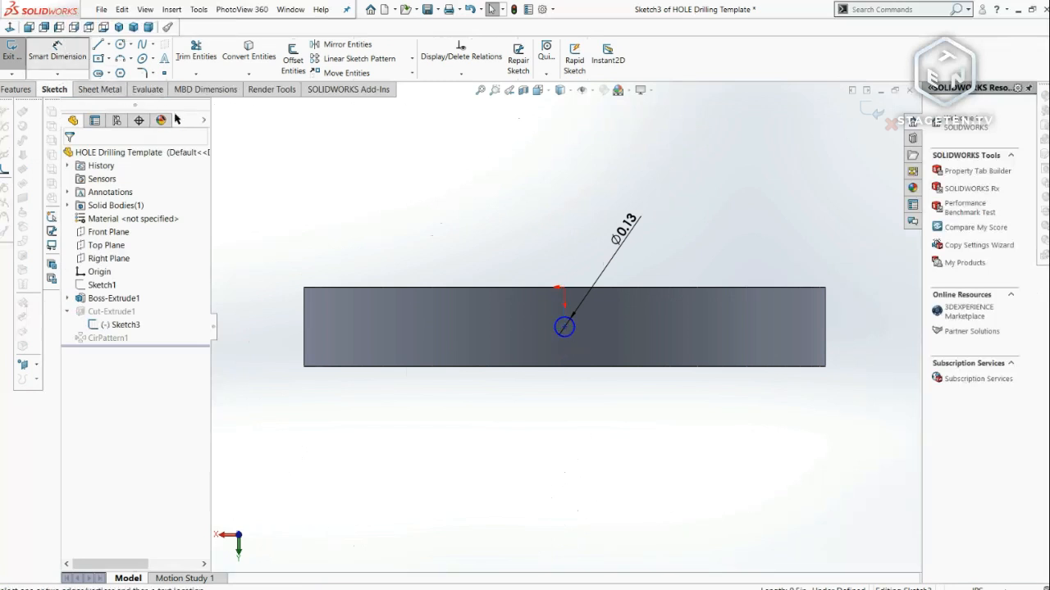
{"action": "left_click", "coordinate": [564, 328]}
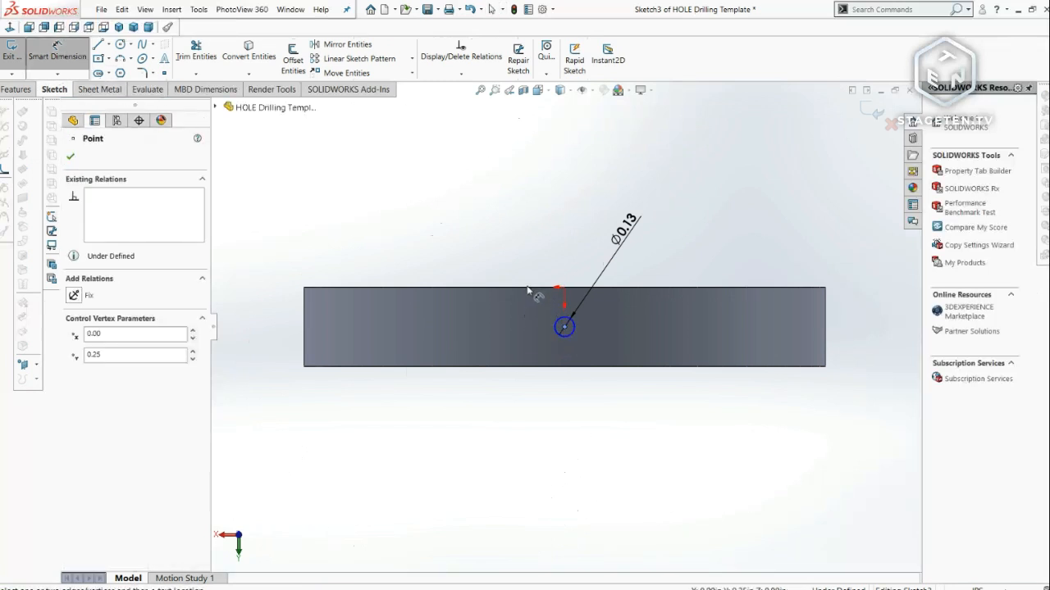
{"action": "left_click", "coordinate": [527, 288]}
{"action": "left_click", "coordinate": [485, 246]}
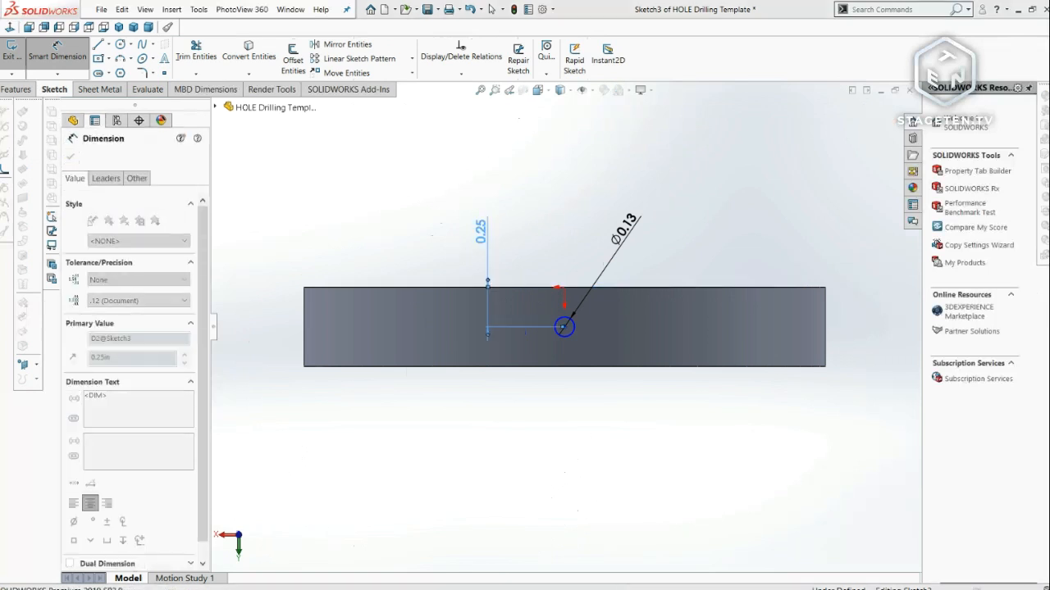
{"action": "key", "text": "Return"}
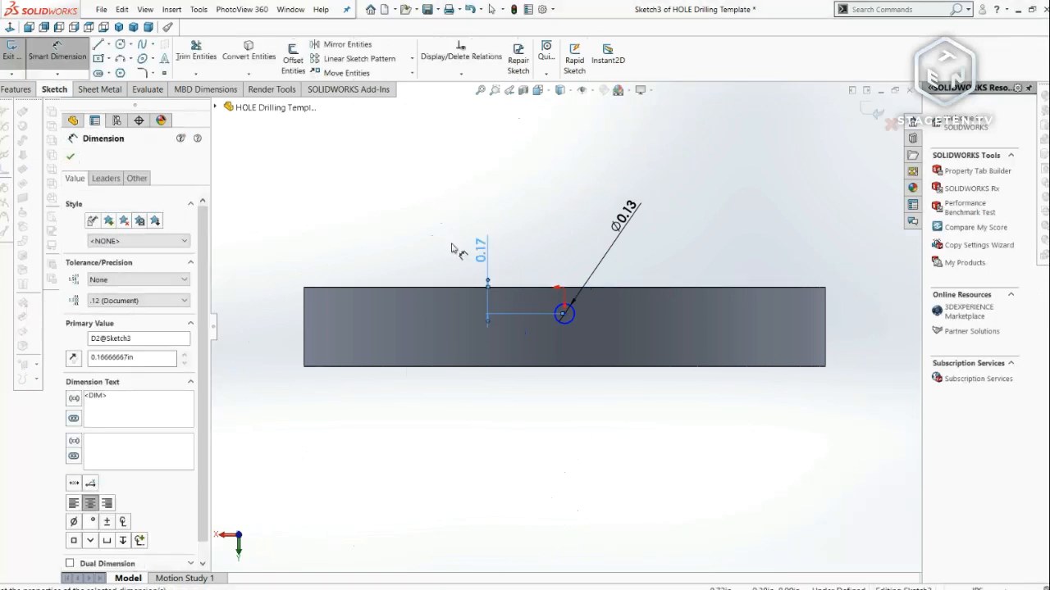
- Draw a centerline from the hole circle's centre to the origin and exit the cut's sketch
{"action": "left_click", "coordinate": [107, 45]}
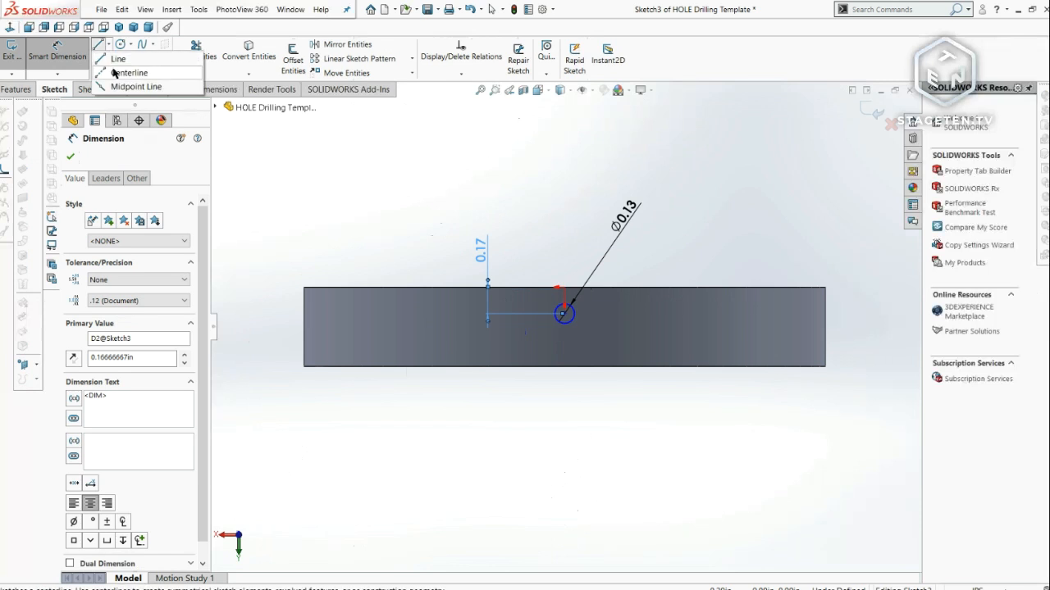
{"action": "left_click", "coordinate": [125, 71]}
{"action": "left_click", "coordinate": [564, 315]}
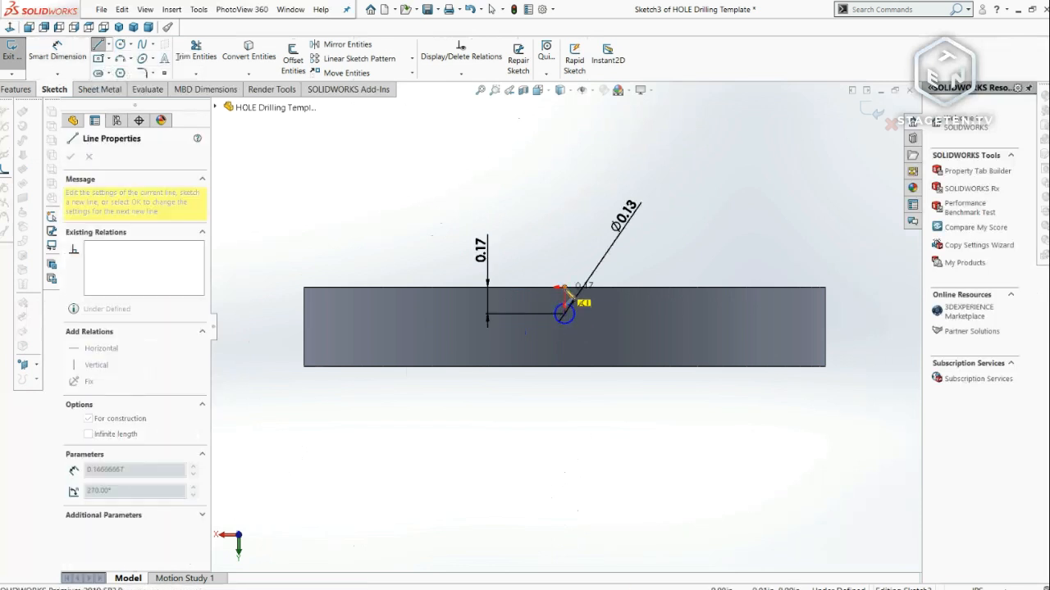
{"action": "key", "text": "Escape"}
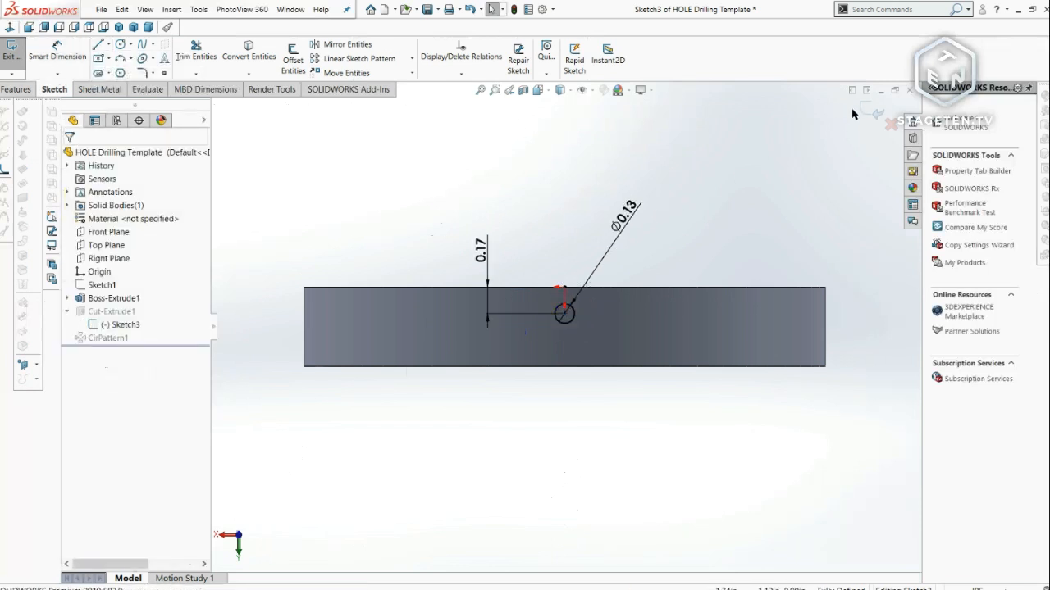
{"action": "left_click", "coordinate": [872, 113]}
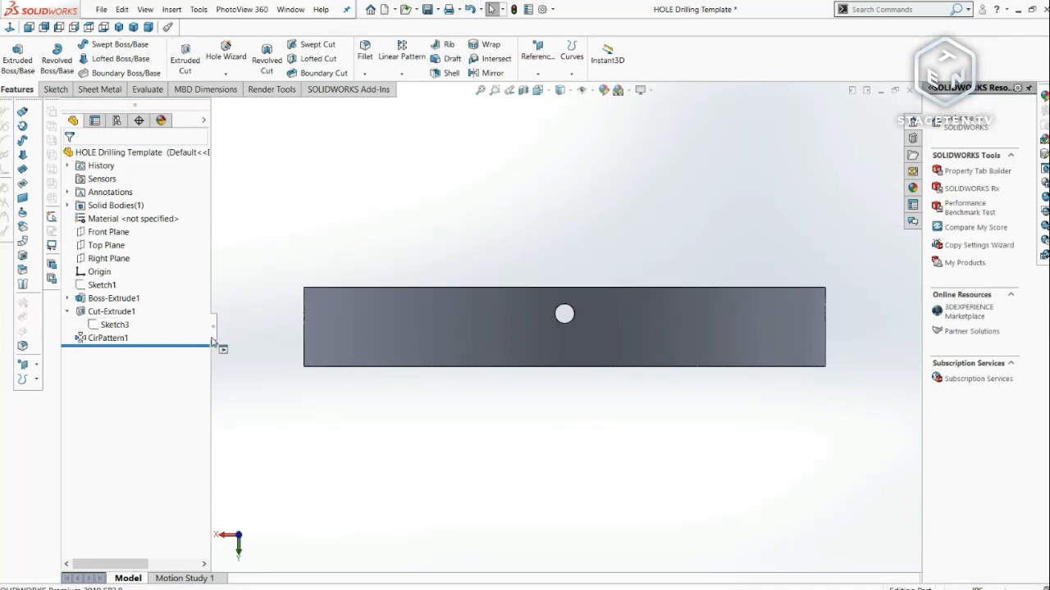
- Start a sketch on the Front Plane and draw a small circle directly below the existing hole, vertically in line with the origin
{"action": "left_click", "coordinate": [103, 258]}
{"action": "left_click", "coordinate": [95, 233]}
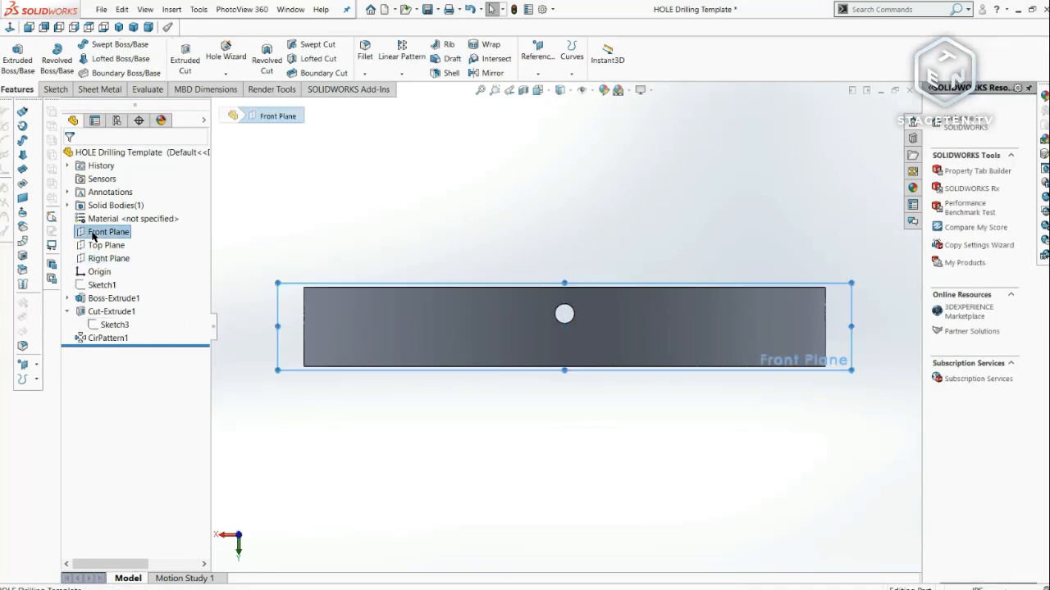
{"action": "left_click", "coordinate": [55, 88]}
{"action": "left_click", "coordinate": [120, 44]}
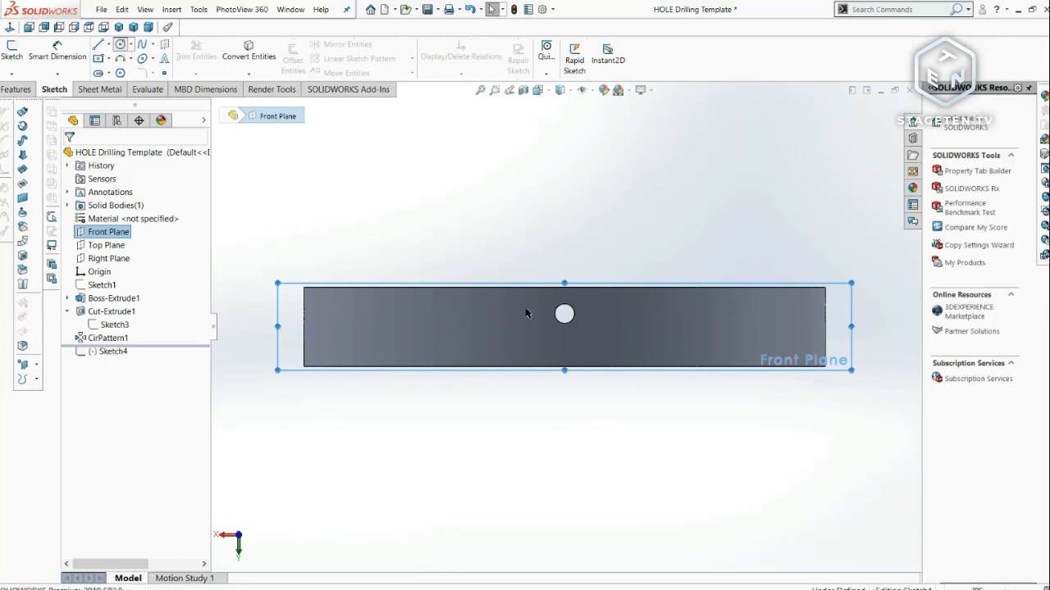
{"action": "left_click", "coordinate": [564, 343]}
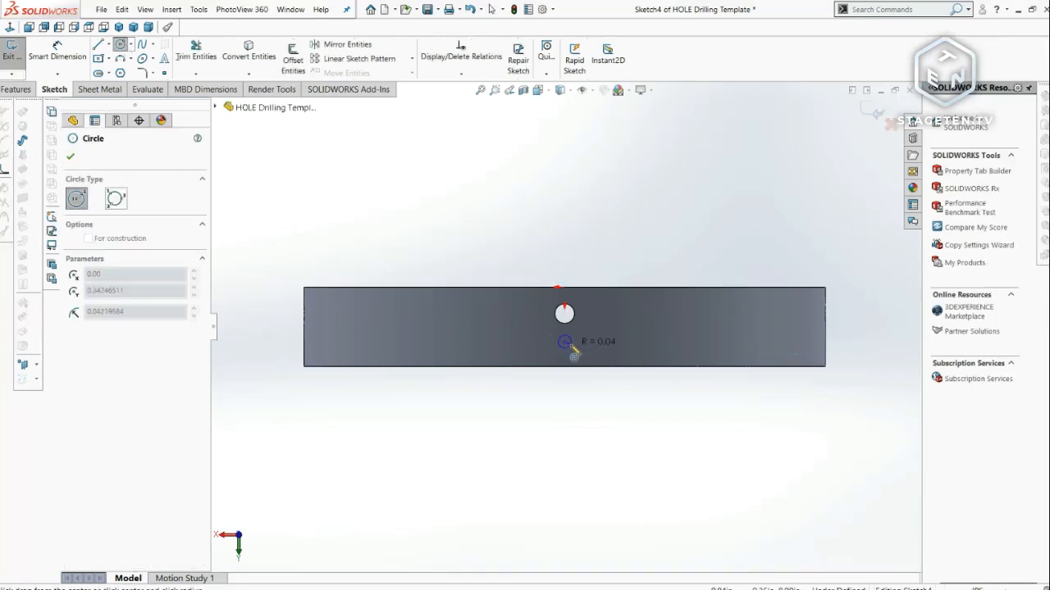
{"action": "left_click", "coordinate": [579, 354]}
{"action": "key", "text": "Escape"}
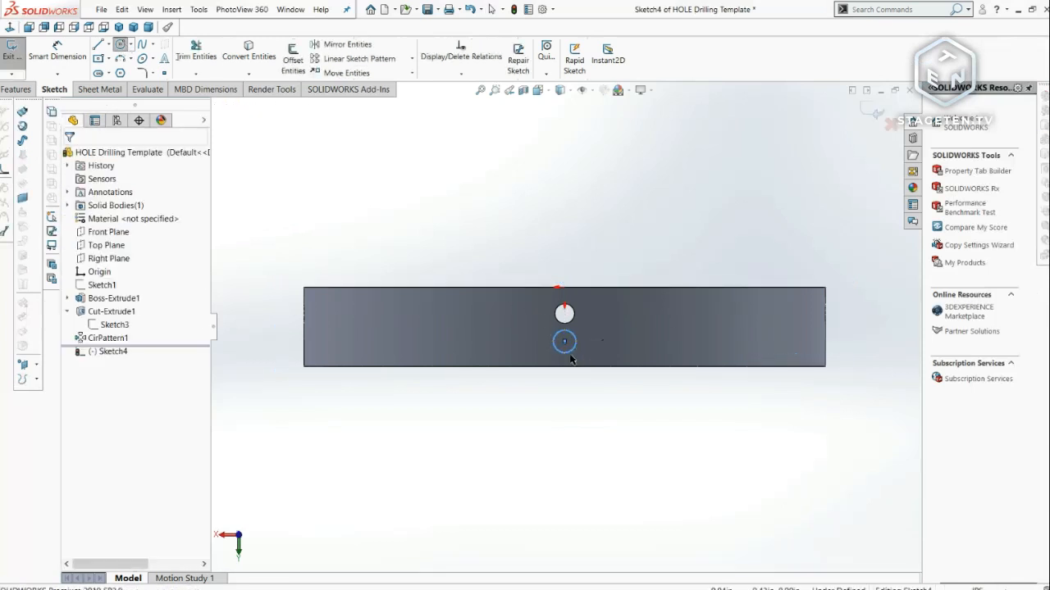
- Add an Equal relation between the new circle and the edge of the existing hole
{"action": "left_click", "coordinate": [574, 322], "text": "ctrl"}
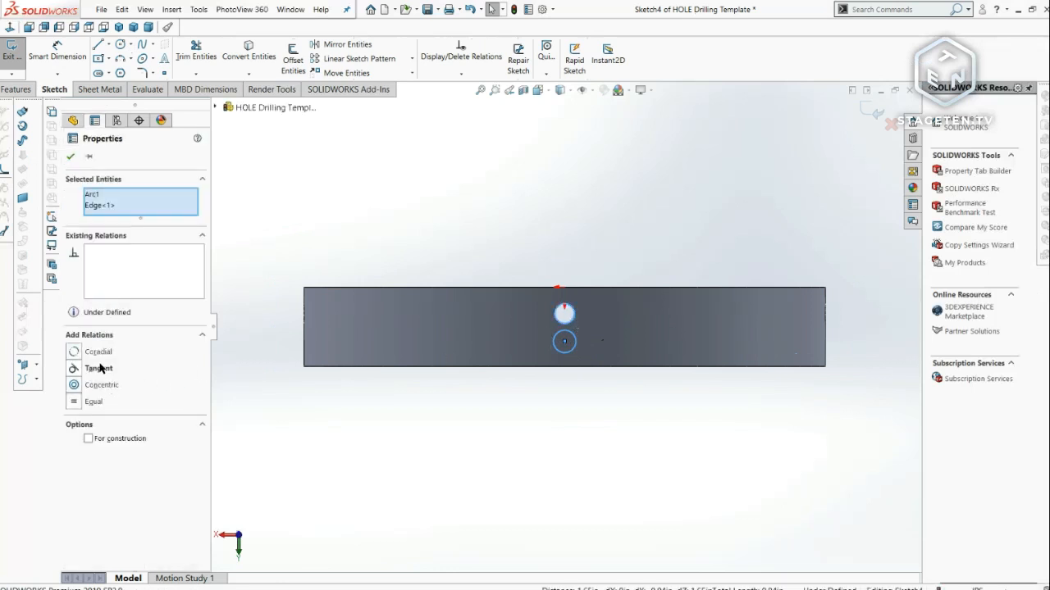
{"action": "left_click", "coordinate": [72, 402]}
{"action": "key", "text": "Escape"}
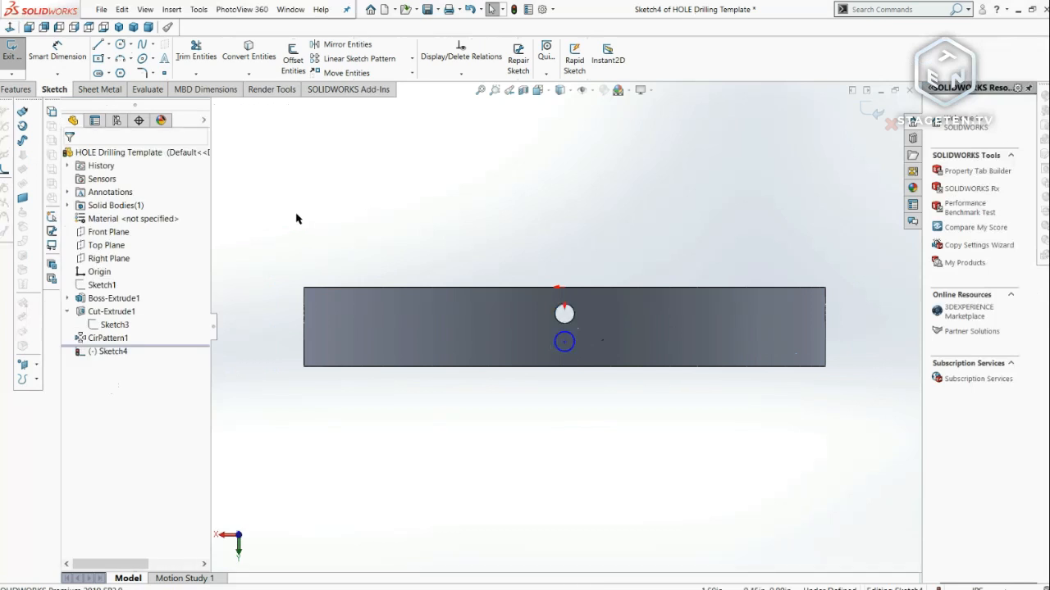
- Dimension the distance from the new circle's centre to the ring's lower edge to 0.17 in
{"action": "left_click", "coordinate": [72, 73]}
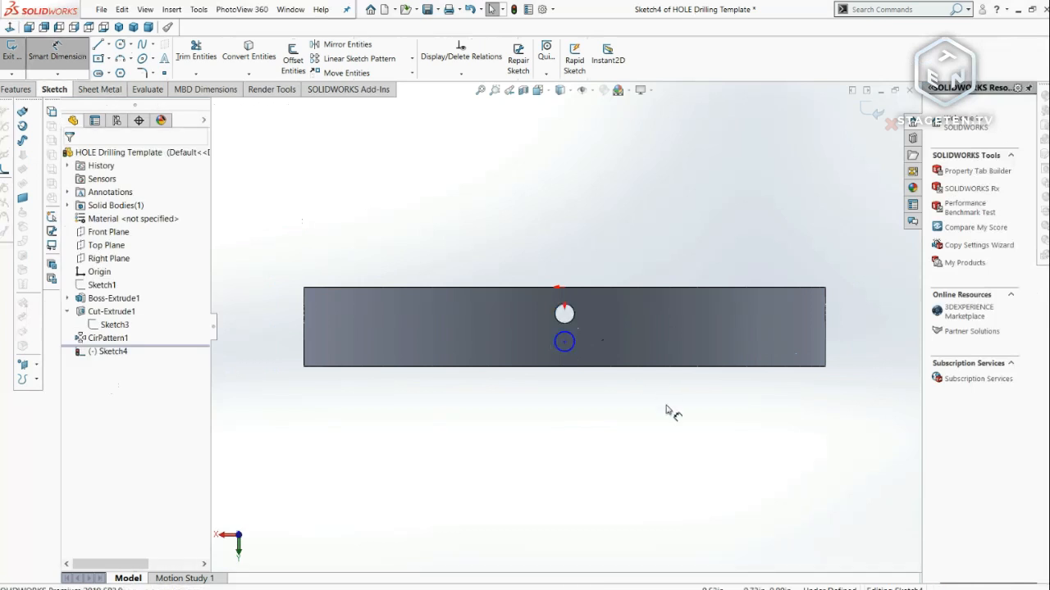
{"action": "left_click", "coordinate": [574, 367]}
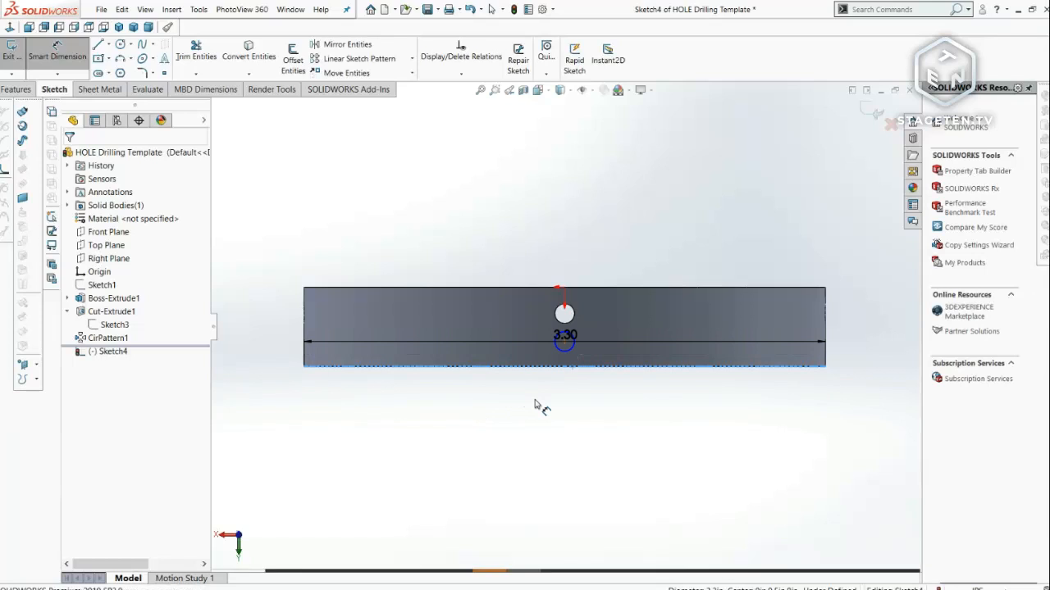
{"action": "left_click", "coordinate": [534, 404]}
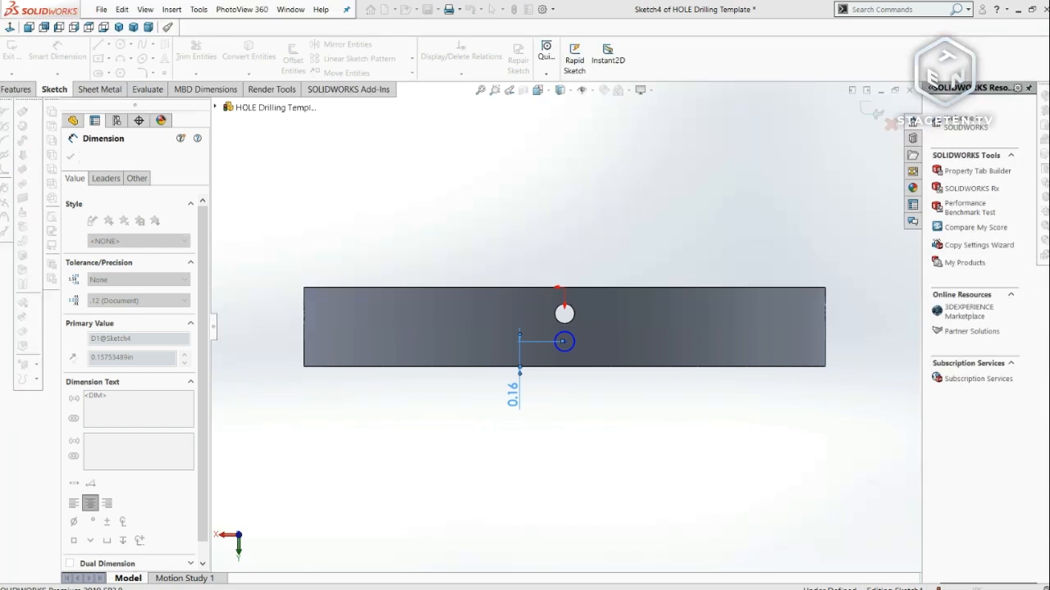
{"action": "key", "text": "Return"}
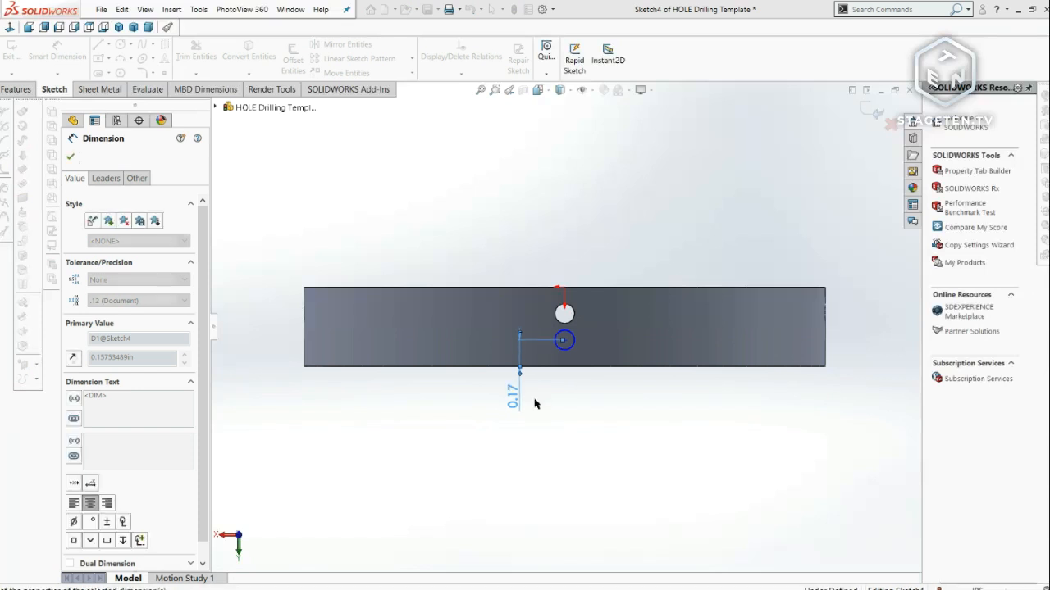
{"action": "key", "text": "Escape"}
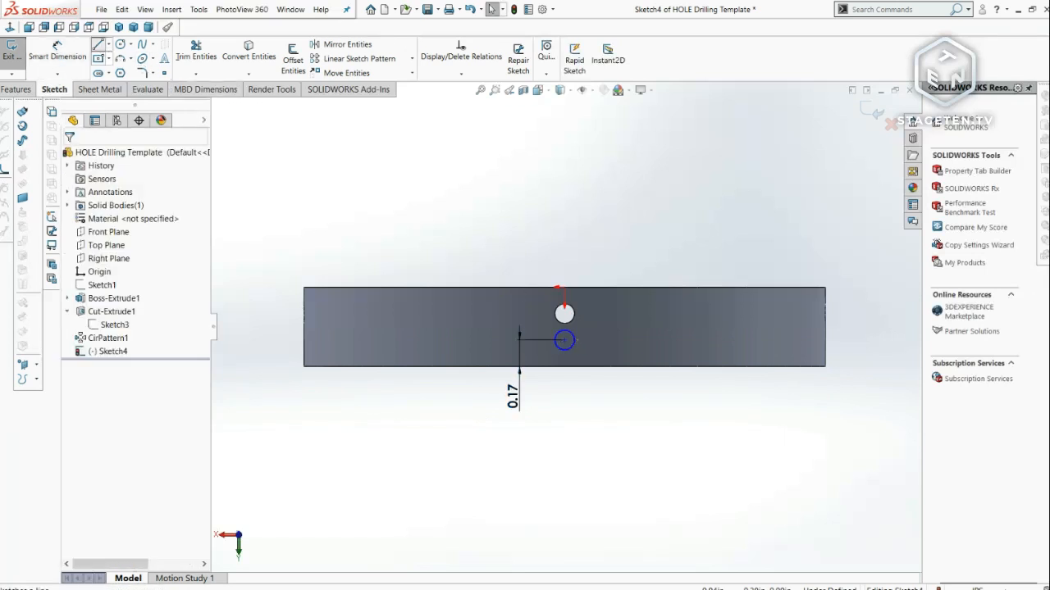
- Draw a vertical construction line from the new circle's centre down to the ring's lower edge
{"action": "left_click", "coordinate": [99, 45]}
{"action": "left_click", "coordinate": [565, 341]}
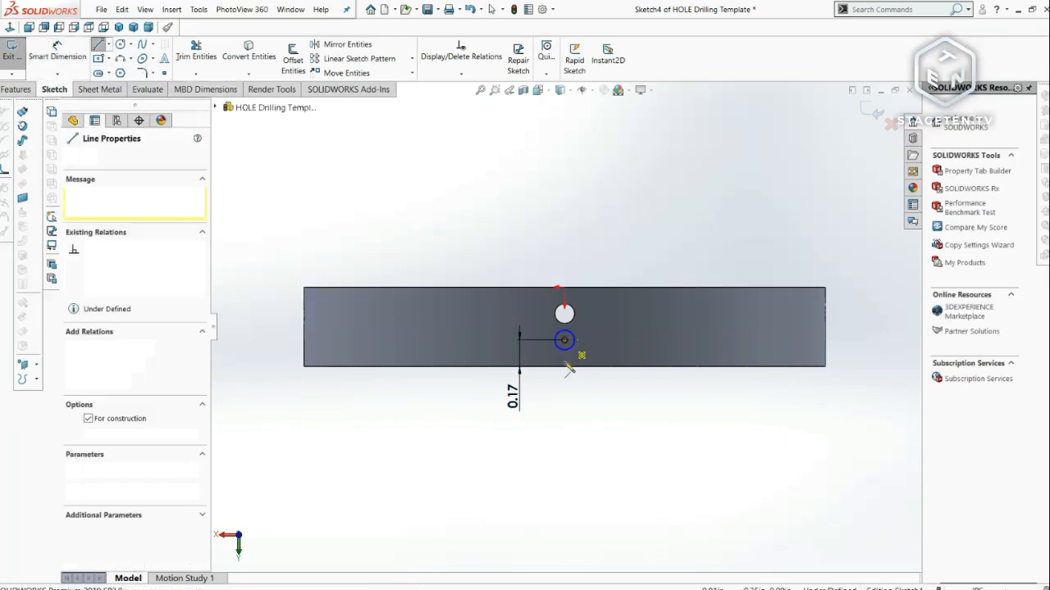
{"action": "left_click", "coordinate": [564, 367]}
{"action": "key", "text": "Escape"}
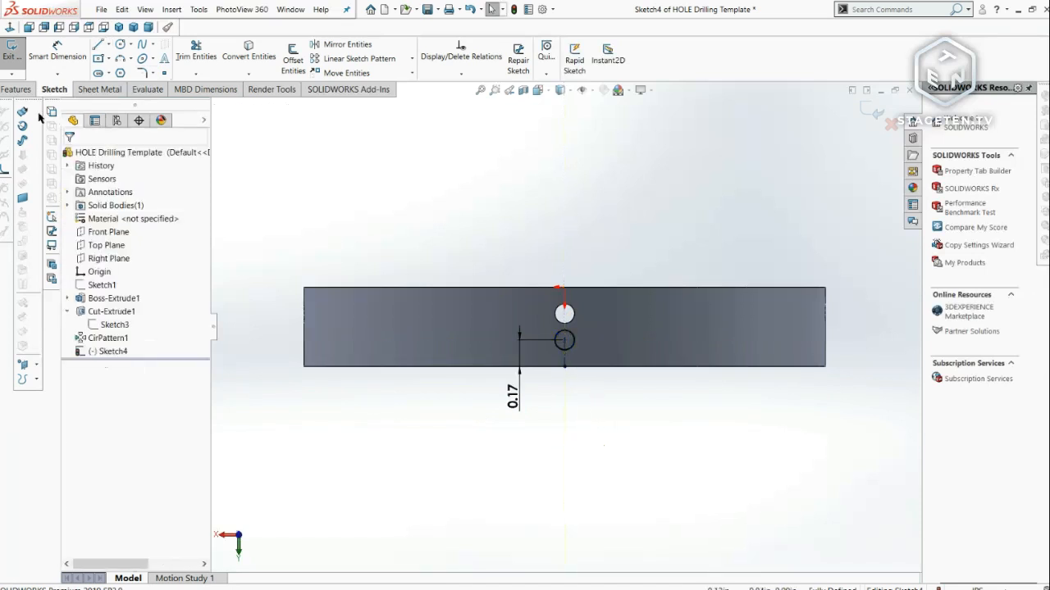
- Cut the second circle all the way through the ring wall with an Extruded Cut
{"action": "left_click", "coordinate": [16, 89]}
{"action": "left_click", "coordinate": [193, 69]}
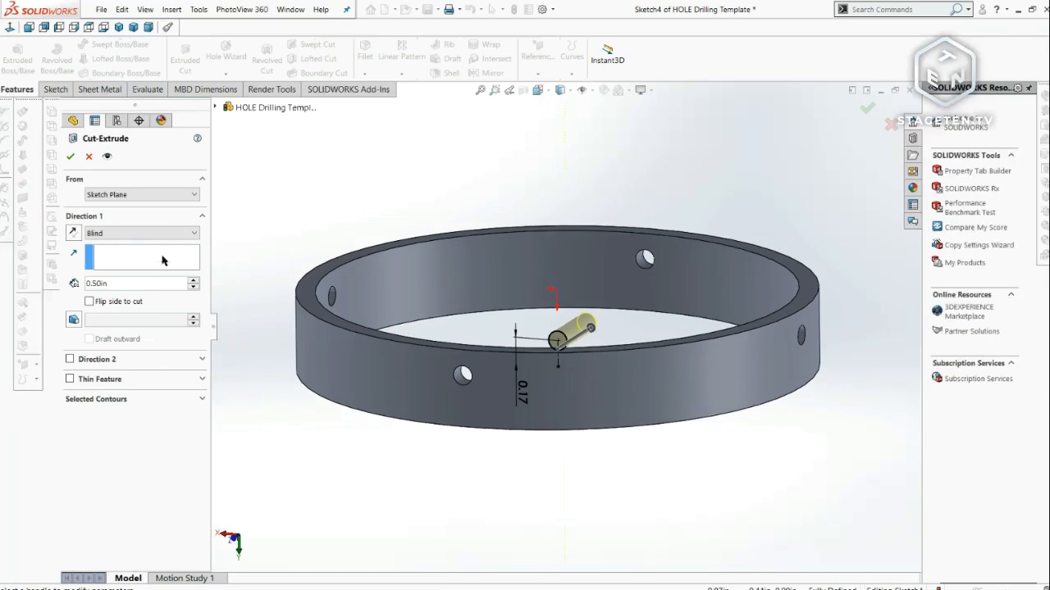
{"action": "left_click", "coordinate": [138, 231]}
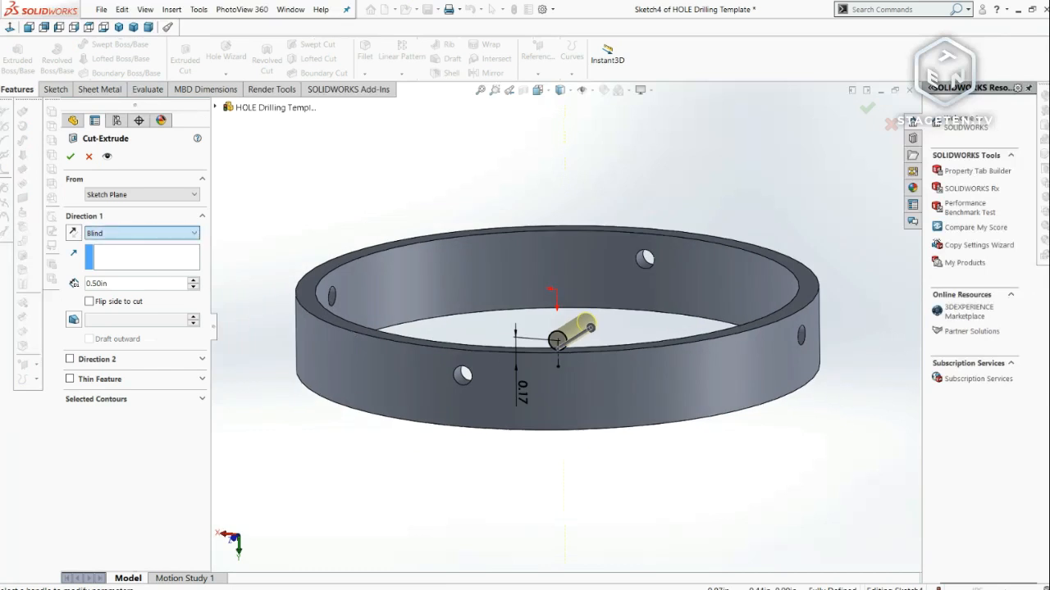
{"action": "left_click", "coordinate": [137, 254]}
{"action": "left_click", "coordinate": [71, 156]}
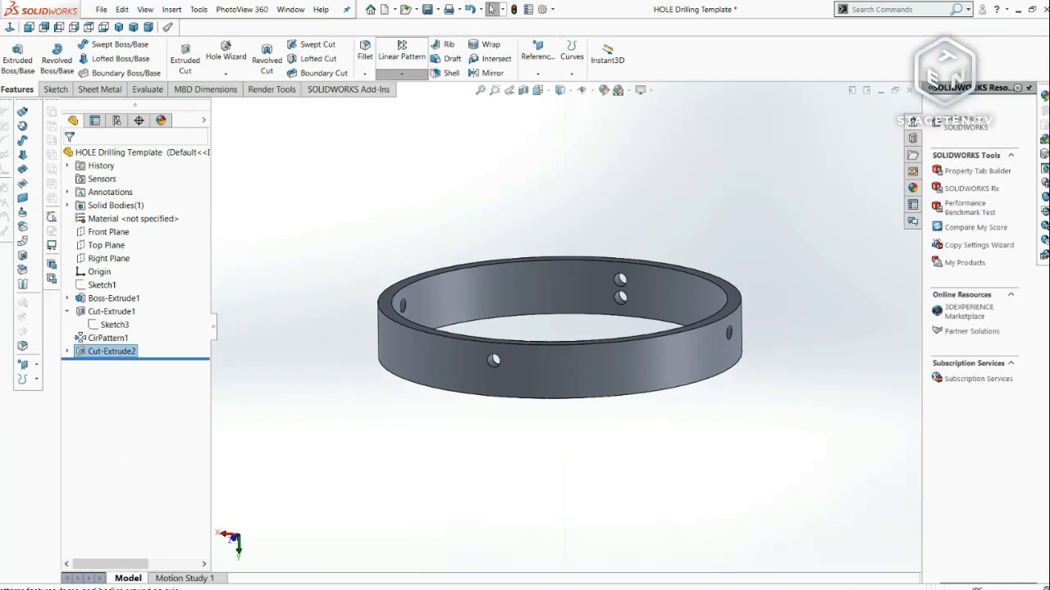
- Create a circular pattern of the second hole around the ring's inner face with 6 equally spaced instances over 360 degrees
{"action": "scroll", "coordinate": [583, 292], "scroll_direction": "down", "scroll_amount": 1}
{"action": "middle_click_drag", "start_coordinate": [583, 293], "coordinate": [580, 314]}
{"action": "left_click", "coordinate": [579, 270]}
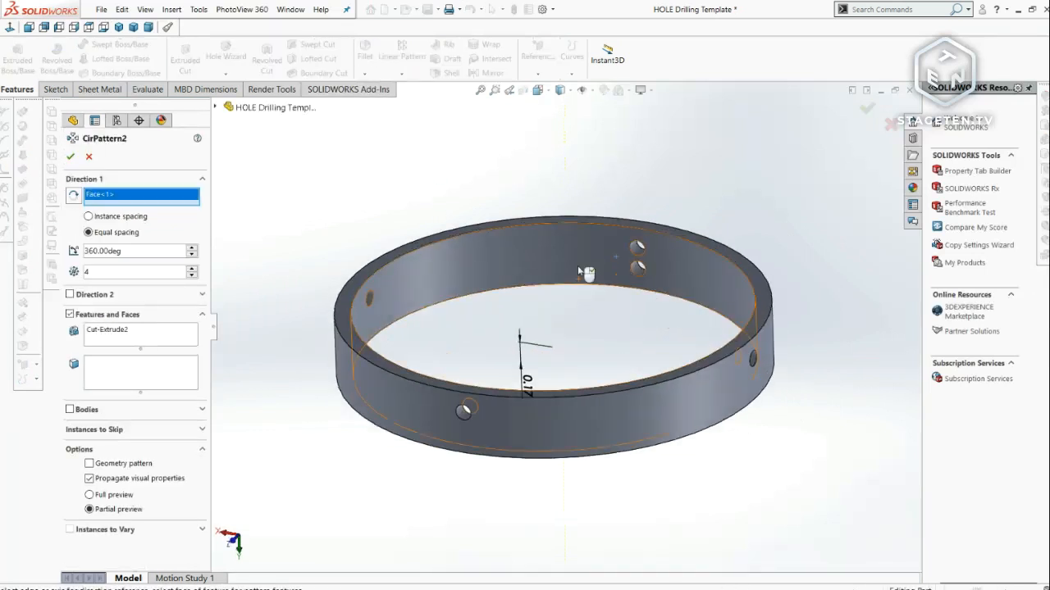
{"action": "left_click", "coordinate": [194, 268]}
{"action": "left_click", "coordinate": [193, 268]}
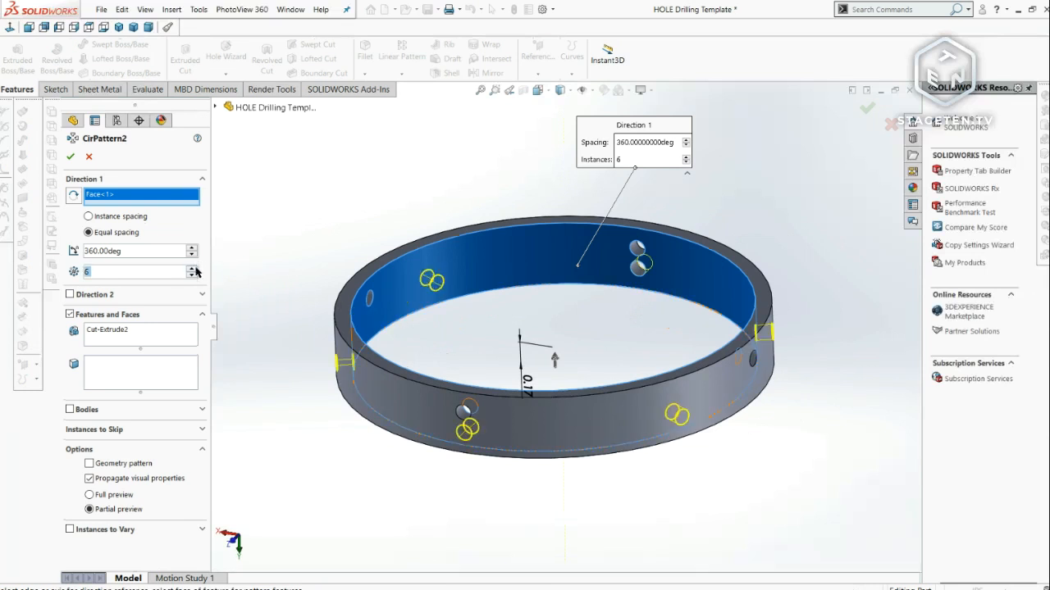
{"action": "left_click", "coordinate": [70, 155]}
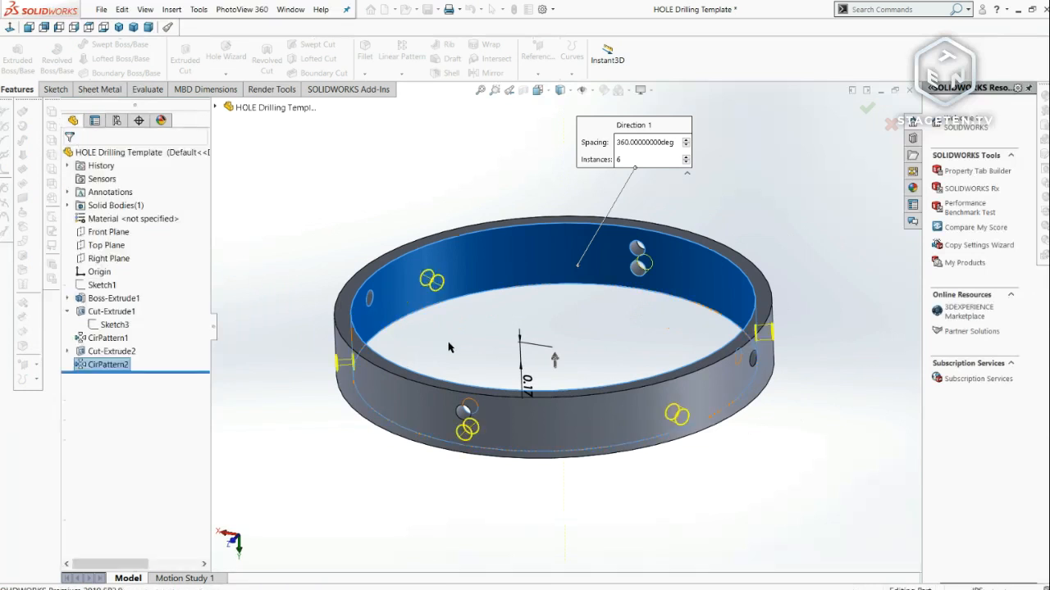
- Examine from several angles how the two rows of holes line up around the ring
{"action": "middle_click_drag", "start_coordinate": [490, 340], "coordinate": [501, 303]}
{"action": "scroll", "coordinate": [548, 328], "scroll_direction": "down", "scroll_amount": 3}
{"action": "middle_click_drag", "start_coordinate": [548, 328], "coordinate": [639, 251]}
{"action": "middle_click_drag", "start_coordinate": [578, 218], "coordinate": [587, 290]}
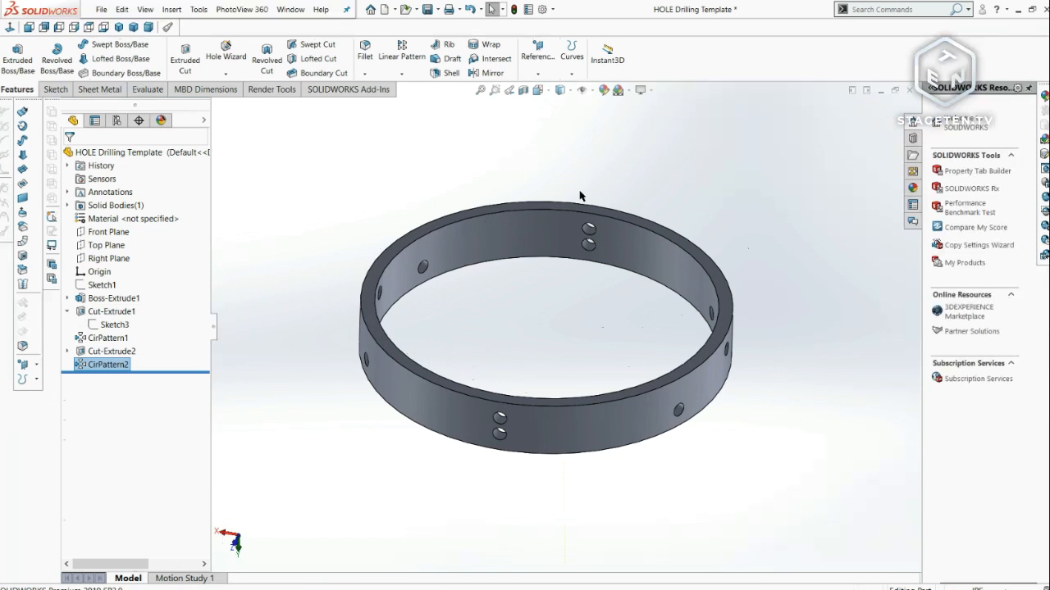
{"action": "middle_click_drag", "start_coordinate": [565, 379], "coordinate": [573, 325]}
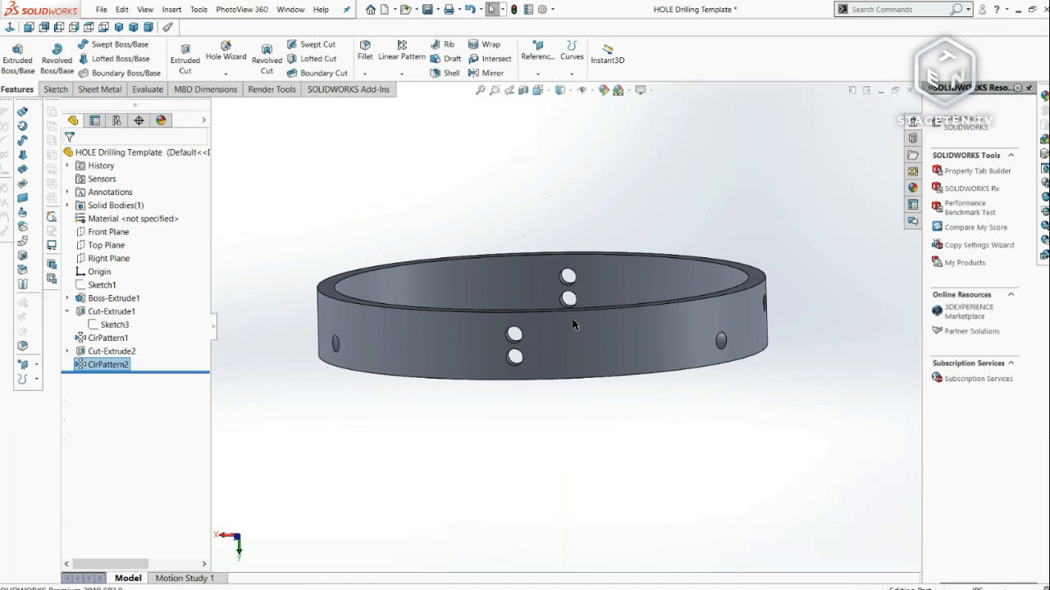
{"action": "middle_click_drag", "start_coordinate": [662, 280], "coordinate": [637, 292]}
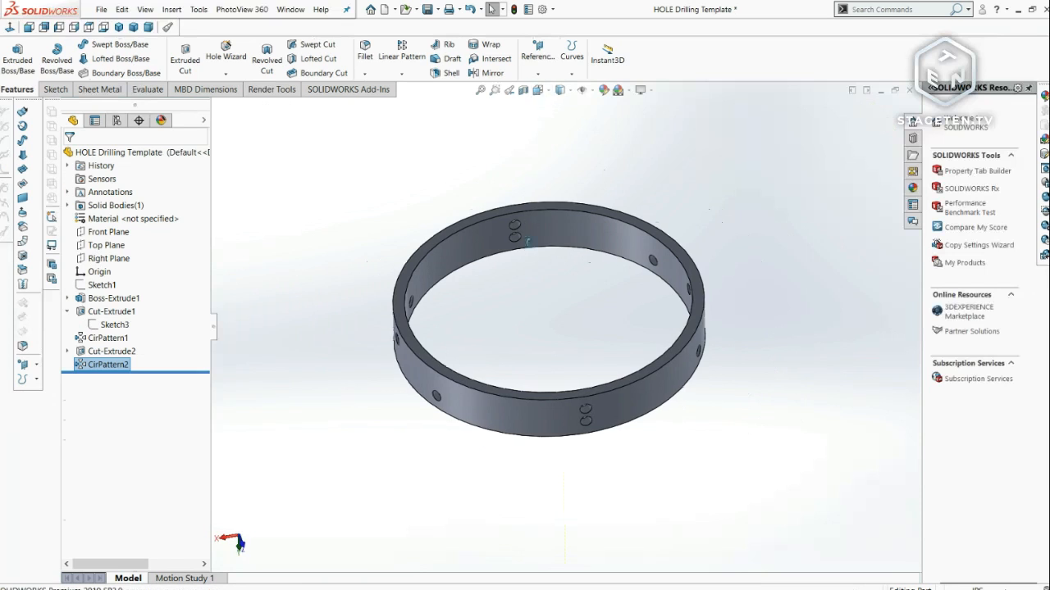
{"action": "middle_click_drag", "start_coordinate": [522, 239], "coordinate": [558, 242]}
- Start a sketch on the Top Plane in a straight-on view and draw a diagonal construction line from the origin to the ring's outer edge
{"action": "left_click", "coordinate": [128, 261]}
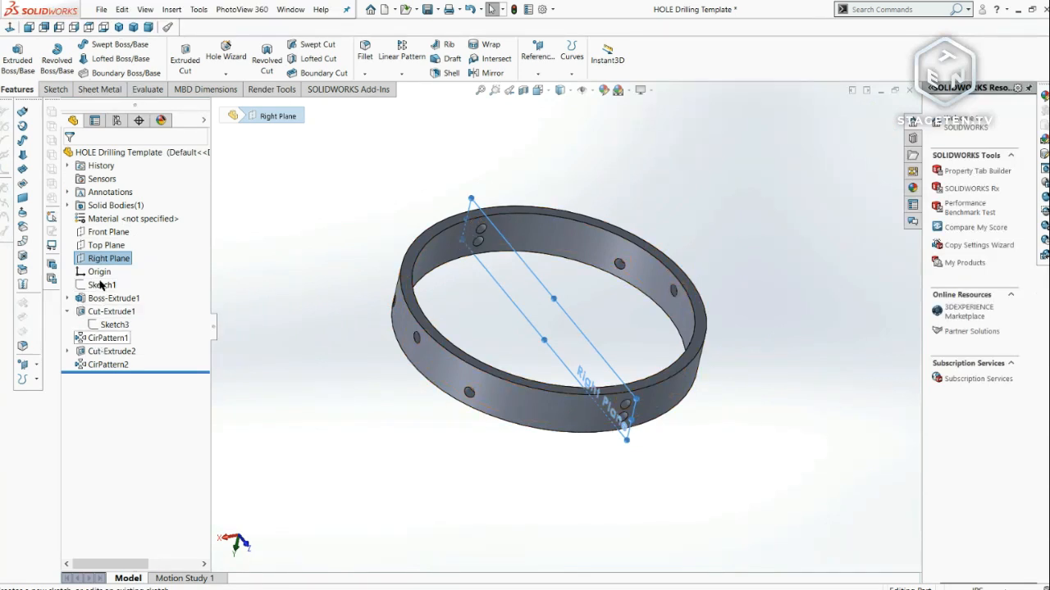
{"action": "left_click", "coordinate": [106, 245]}
{"action": "key", "text": "space"}
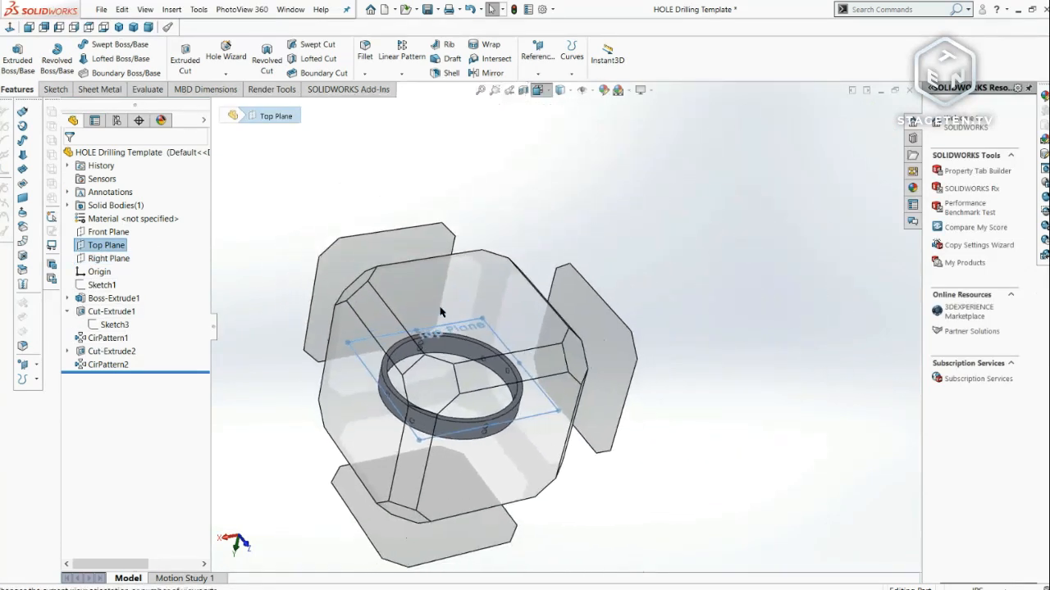
{"action": "left_click", "coordinate": [428, 265]}
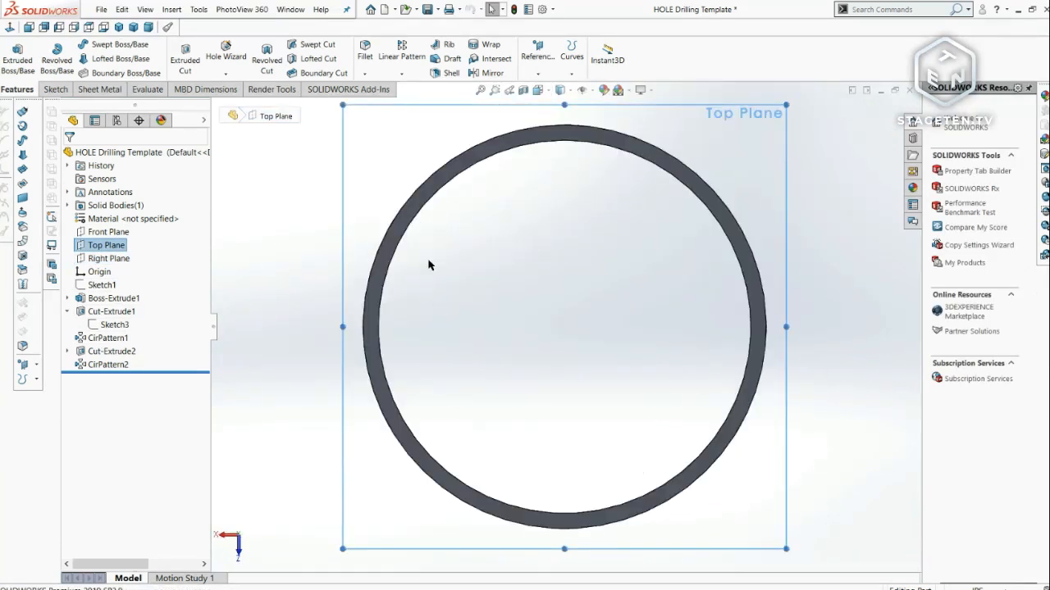
{"action": "left_click", "coordinate": [58, 91]}
{"action": "left_click", "coordinate": [98, 44]}
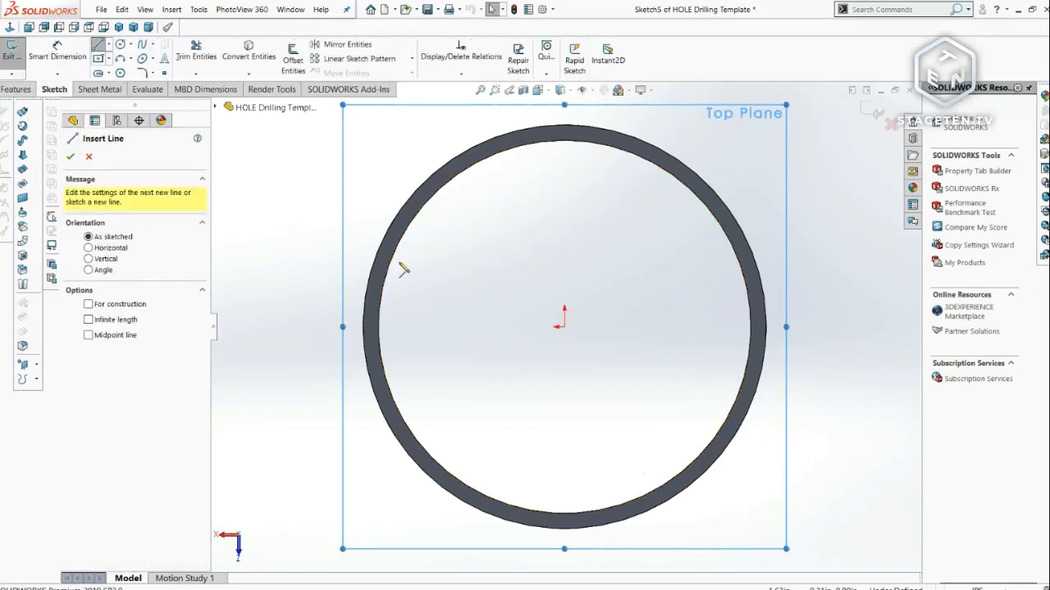
{"action": "left_click", "coordinate": [88, 304]}
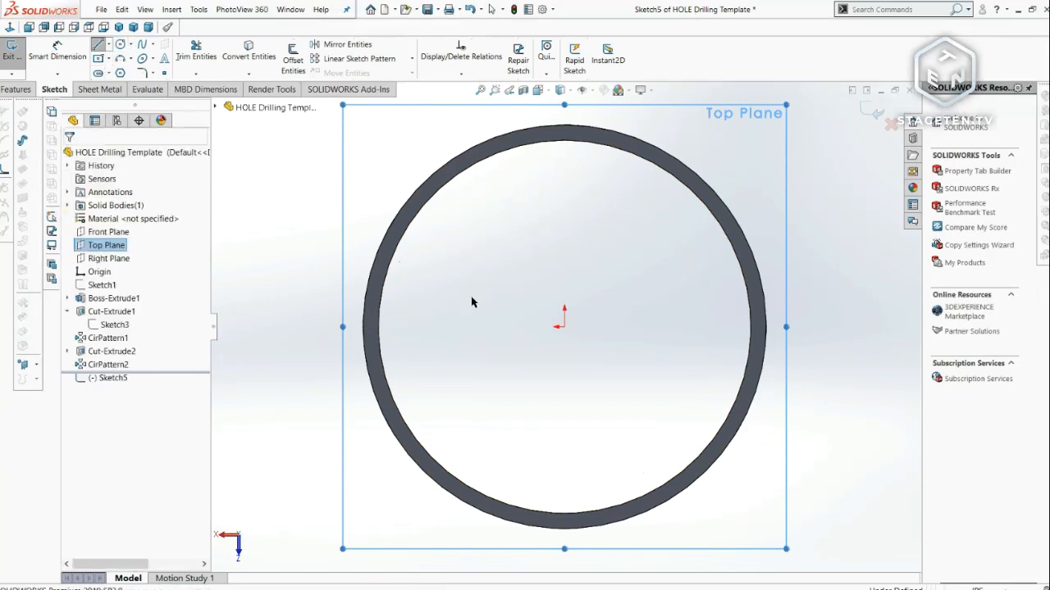
{"action": "left_click", "coordinate": [564, 327]}
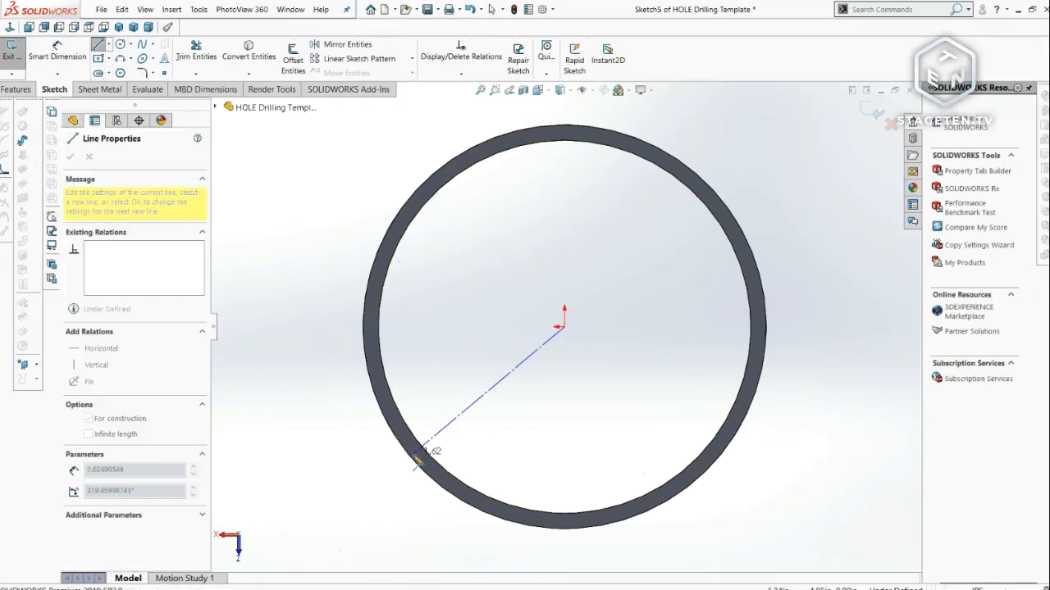
{"action": "key", "text": "Escape"}
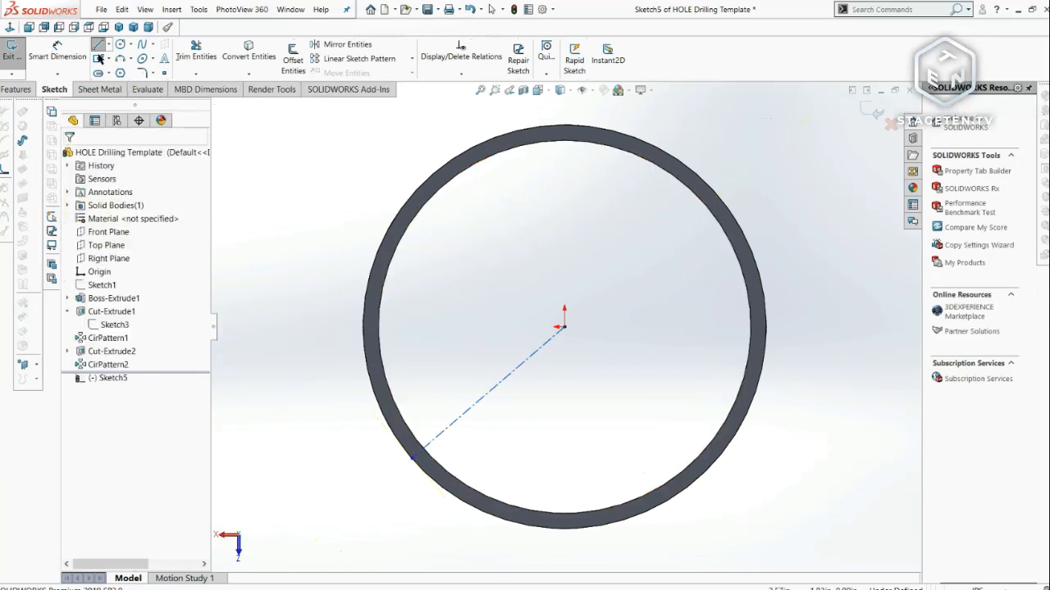
- Draw a second construction line, 1.65 in long, from the origin to the opposite outer edge, collinear with the first
{"action": "key", "text": "Return"}
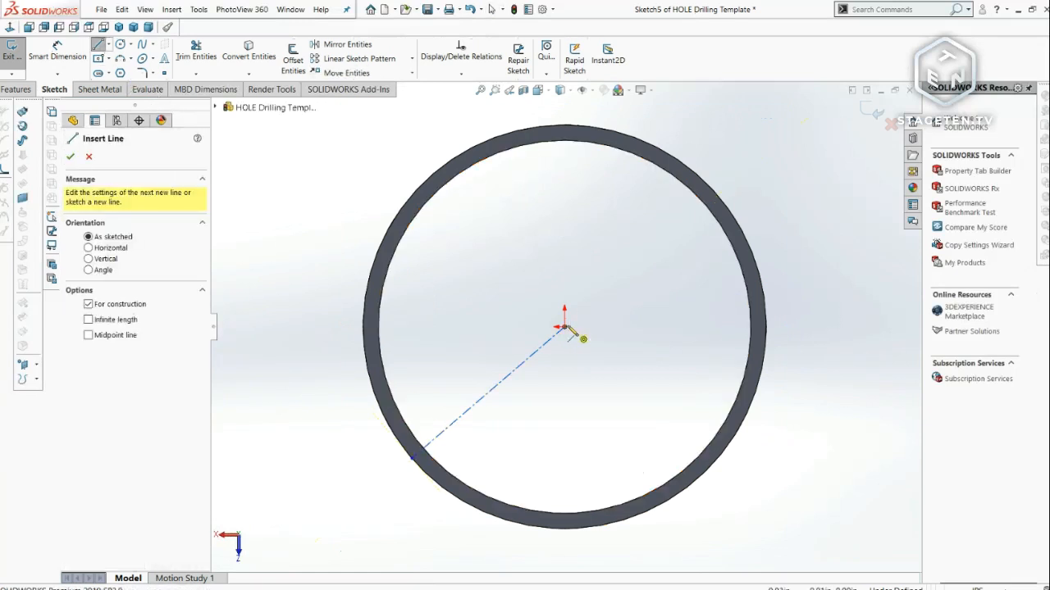
{"action": "left_click", "coordinate": [564, 328]}
{"action": "left_click", "coordinate": [707, 191]}
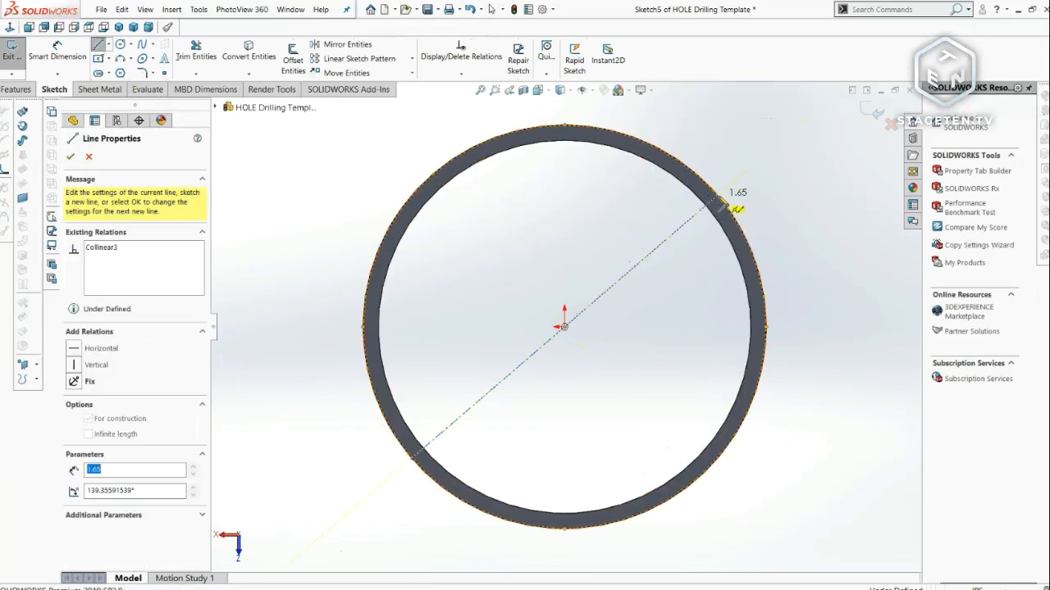
- Draw a vertical construction line from the origin straight down to the ring's outer edge
{"action": "key", "text": "Escape"}
{"action": "key", "text": "Escape"}
{"action": "middle_click_drag", "start_coordinate": [672, 234], "coordinate": [672, 162]}
{"action": "left_click", "coordinate": [537, 90]}
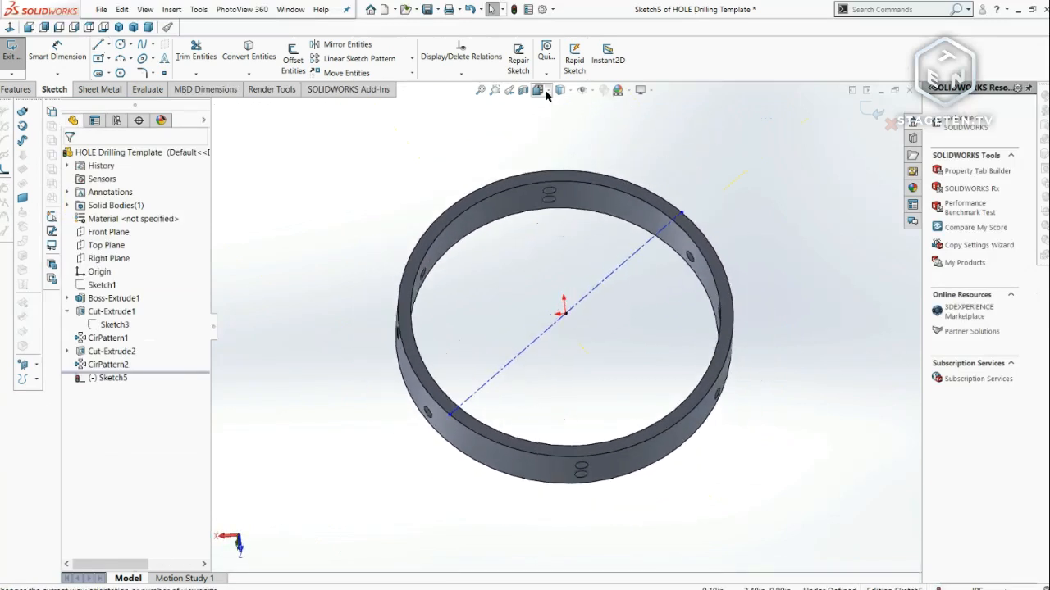
{"action": "left_click", "coordinate": [480, 274]}
{"action": "right_click_drag", "start_coordinate": [478, 276], "coordinate": [435, 359]}
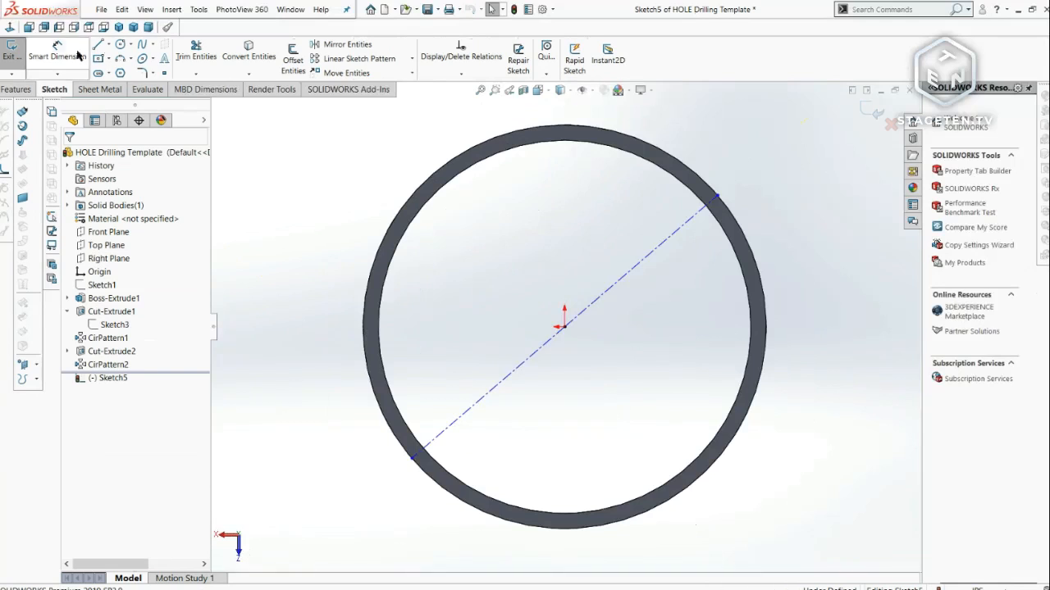
{"action": "left_click", "coordinate": [99, 45]}
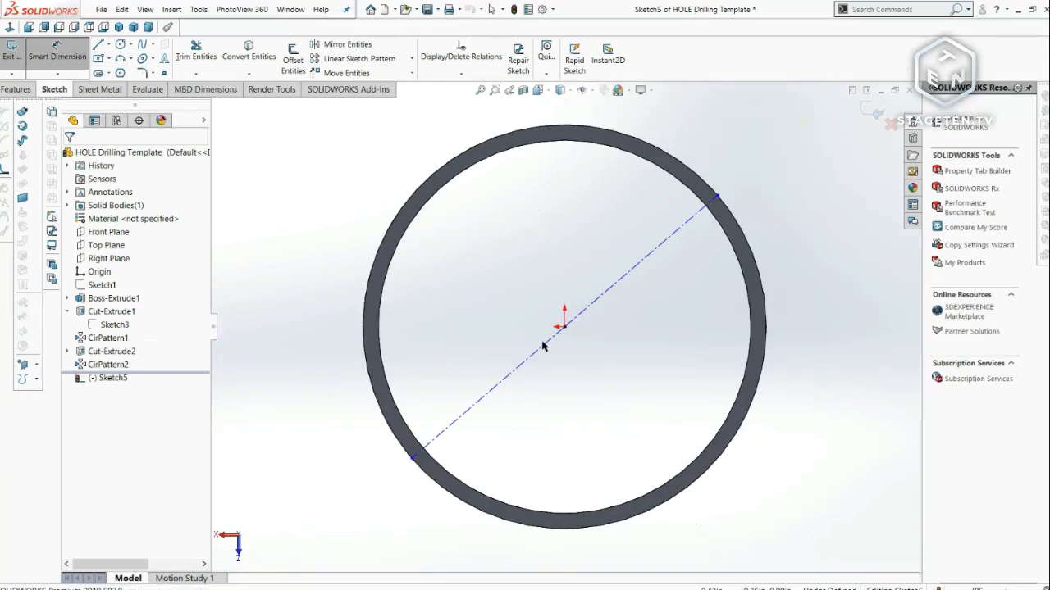
{"action": "left_click", "coordinate": [564, 327]}
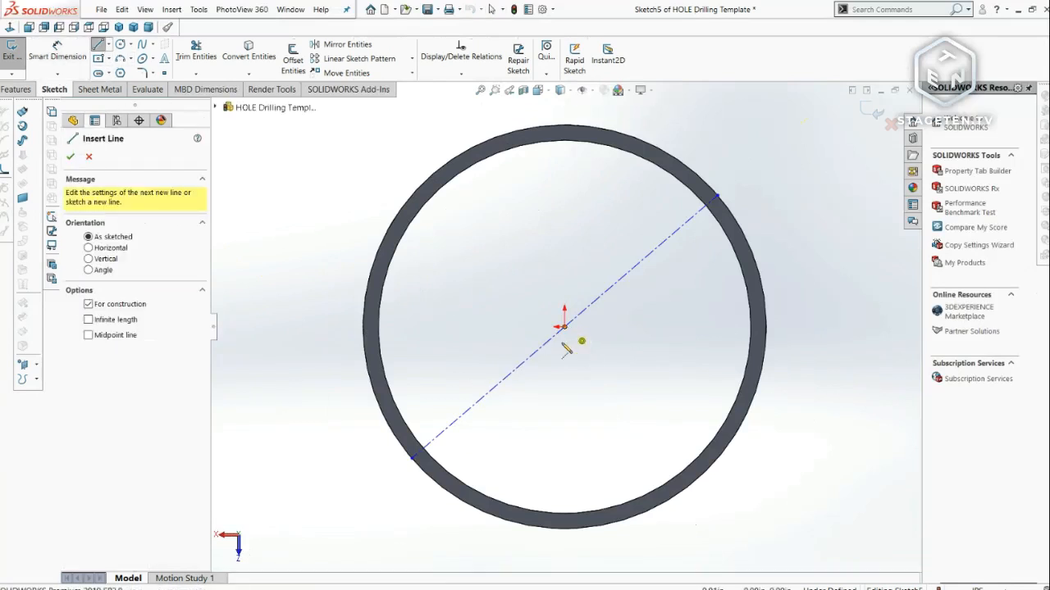
{"action": "left_click", "coordinate": [564, 528]}
{"action": "key", "text": "Escape"}
- Dimension the angle between the diagonal and vertical construction lines as 30 degrees and check the diagonal's alignment between the holes
{"action": "left_click", "coordinate": [58, 51]}
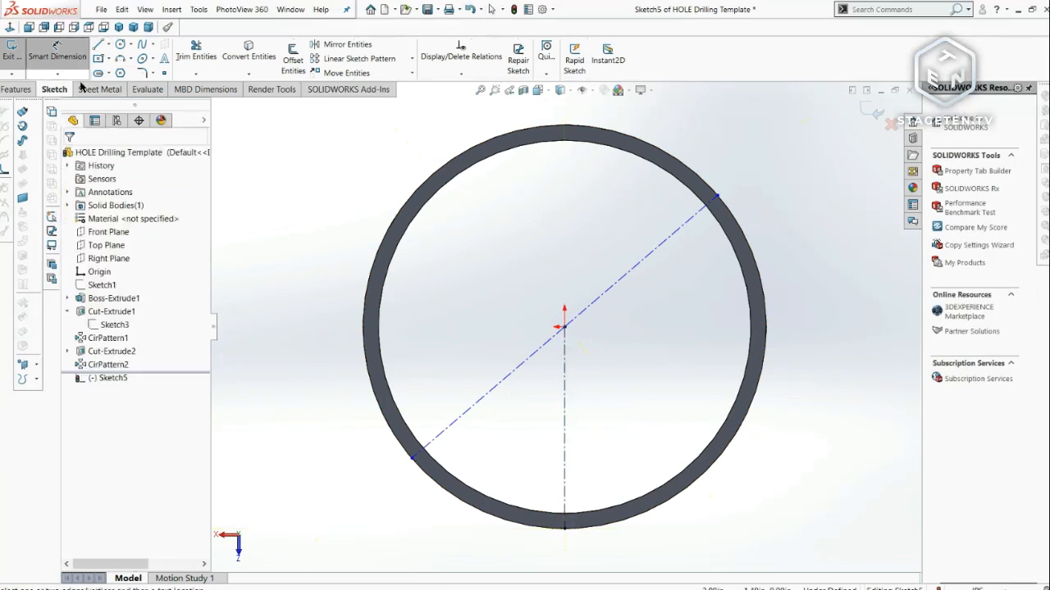
{"action": "left_click", "coordinate": [511, 373]}
{"action": "left_click", "coordinate": [564, 401]}
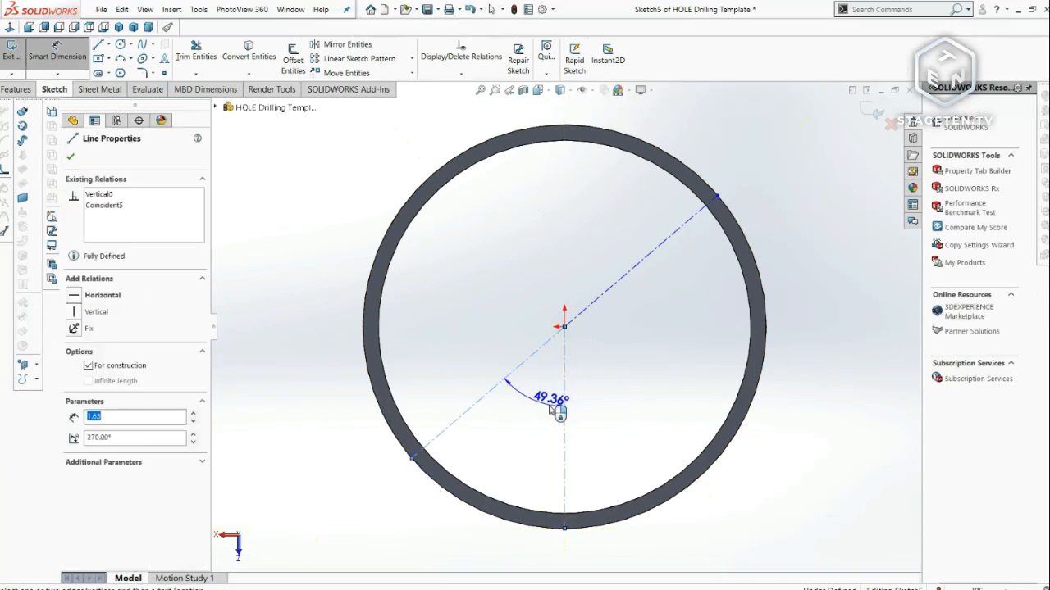
{"action": "left_click", "coordinate": [531, 422]}
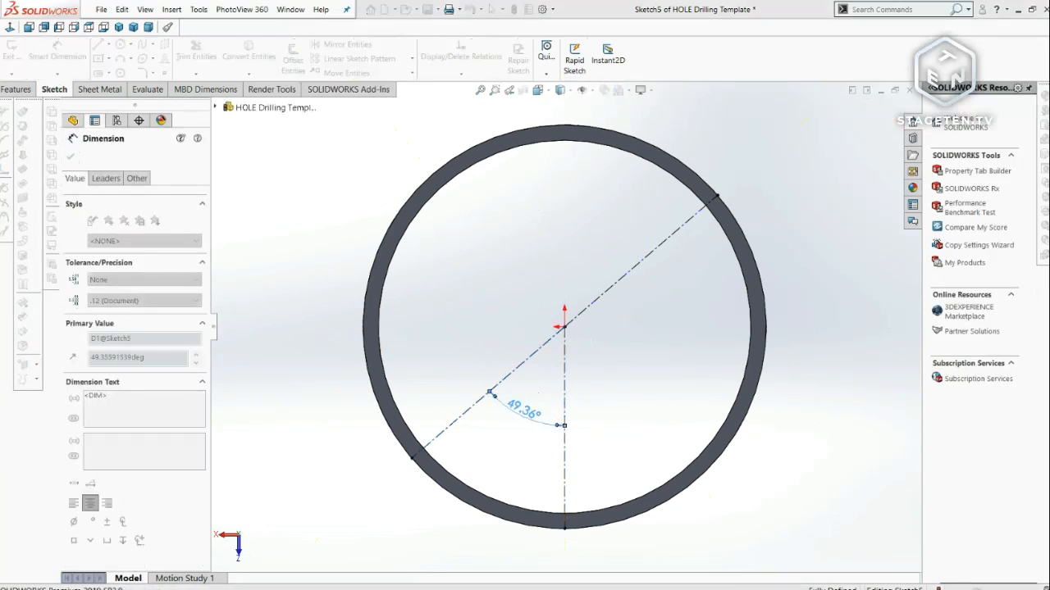
{"action": "type", "text": "30"}
{"action": "key", "text": "Return"}
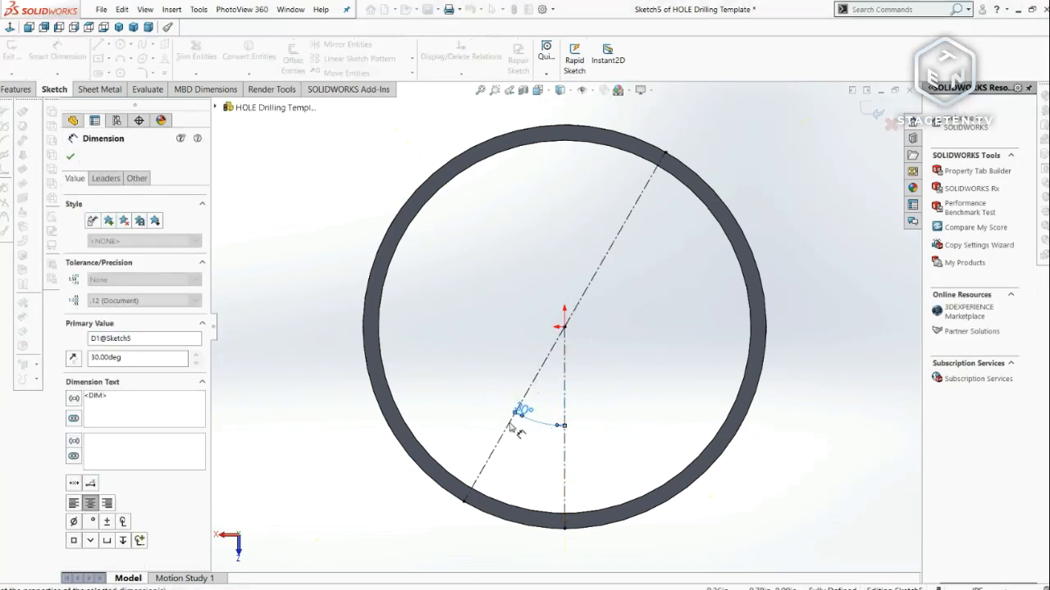
{"action": "middle_click_drag", "start_coordinate": [506, 382], "coordinate": [546, 145]}
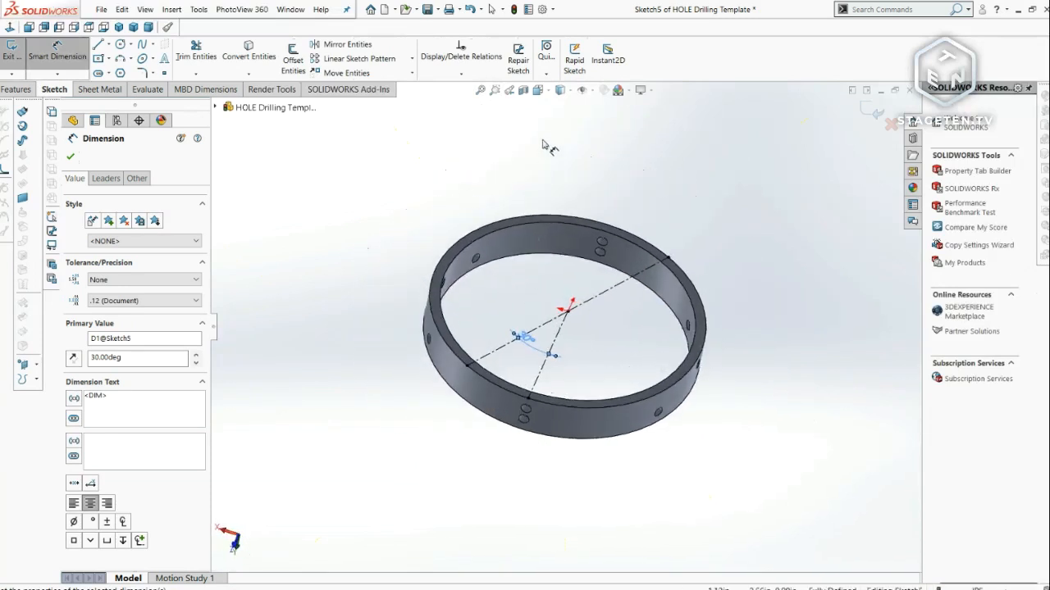
{"action": "left_click", "coordinate": [537, 90]}
{"action": "left_click", "coordinate": [469, 298]}
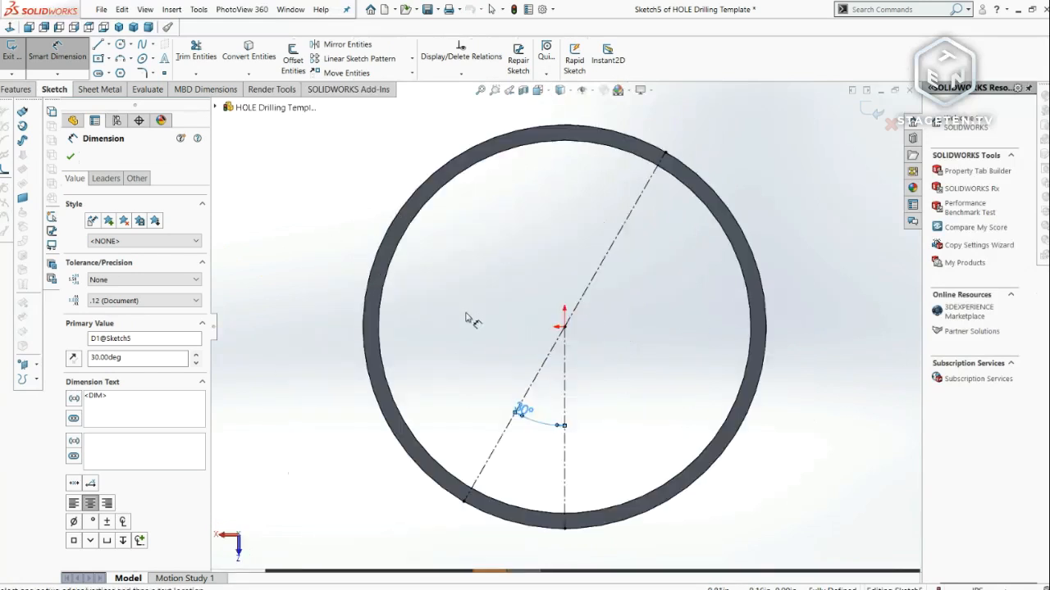
{"action": "left_click", "coordinate": [96, 119]}
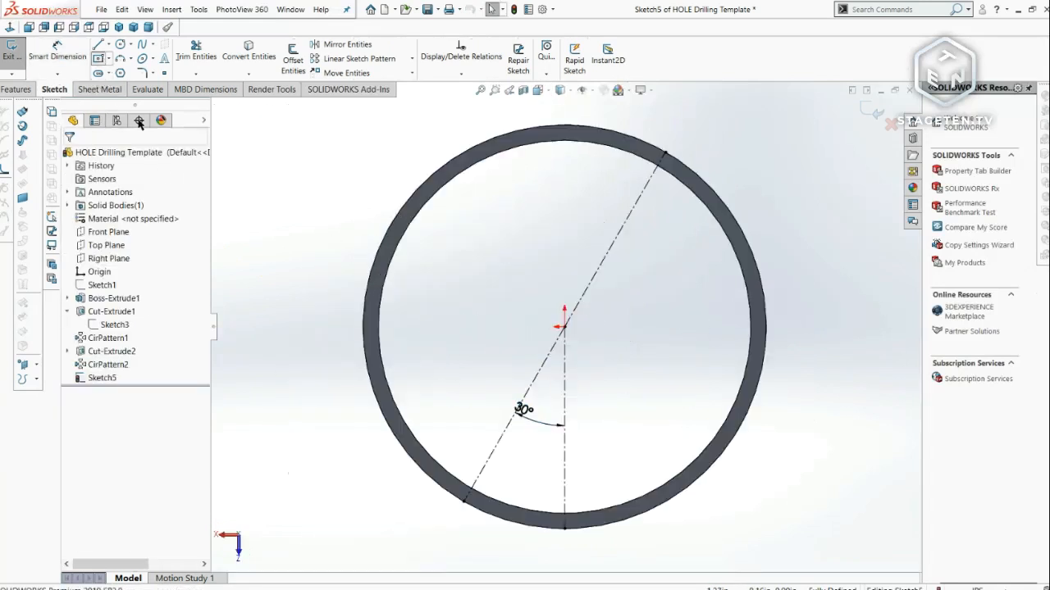
{"action": "left_click", "coordinate": [119, 60]}
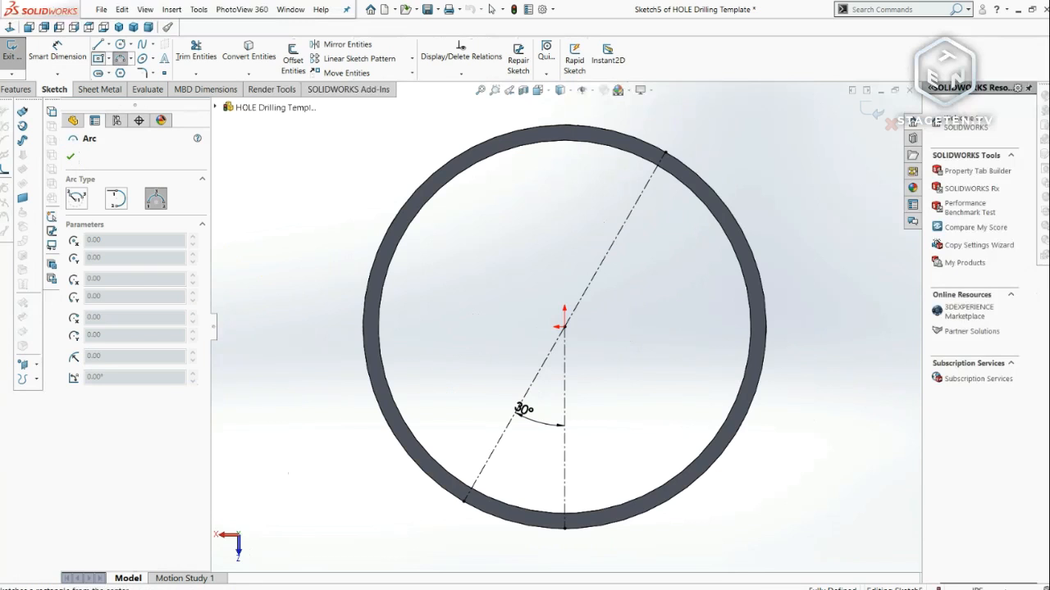
{"action": "key", "text": "Escape"}
{"action": "left_click", "coordinate": [99, 59]}
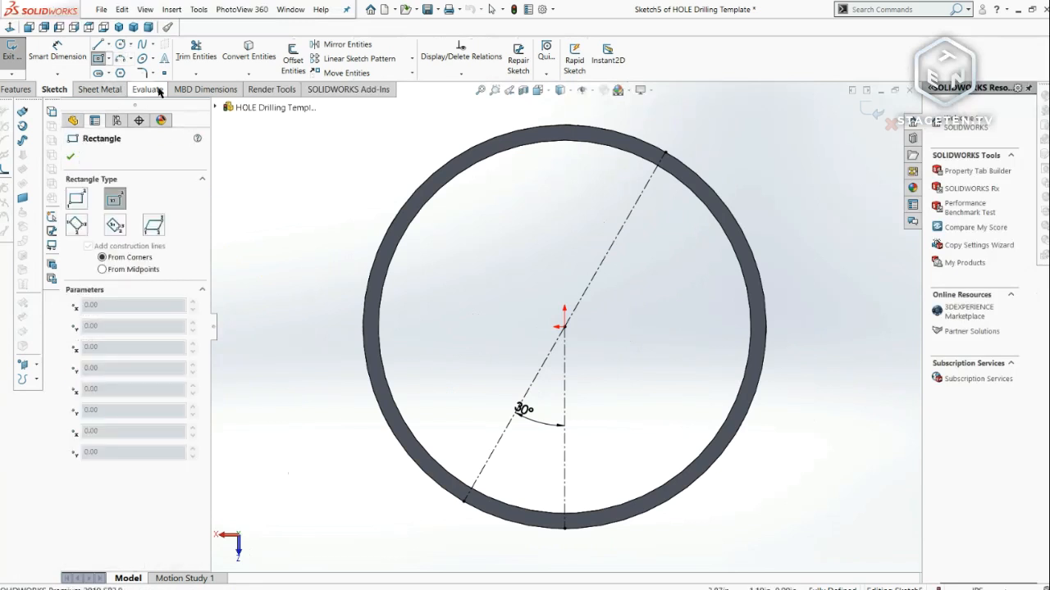
{"action": "left_click", "coordinate": [111, 61]}
{"action": "left_click", "coordinate": [111, 73]}
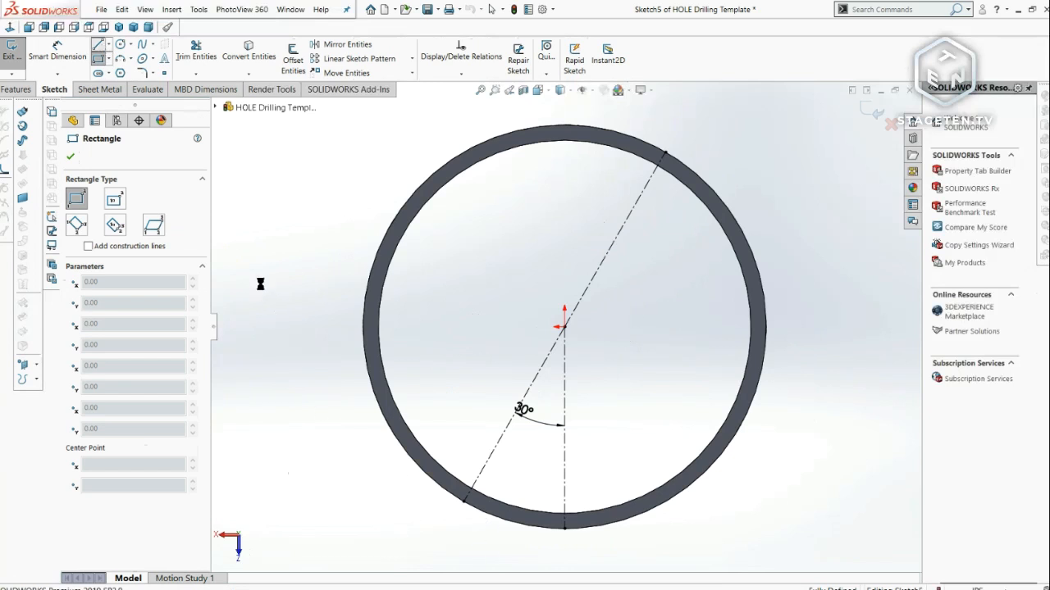
- Draw a closed four-line rectangle across the ring wall at the diagonal line's lower end, with short sides about 0.24 in long
{"action": "left_click", "coordinate": [433, 489]}
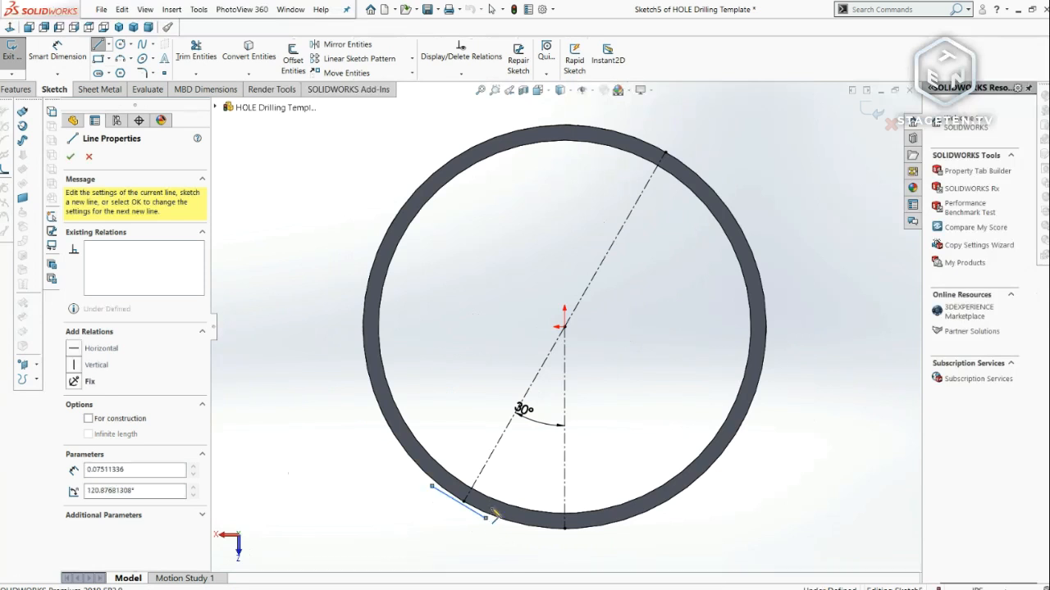
{"action": "left_click", "coordinate": [486, 517]}
{"action": "left_click", "coordinate": [499, 495]}
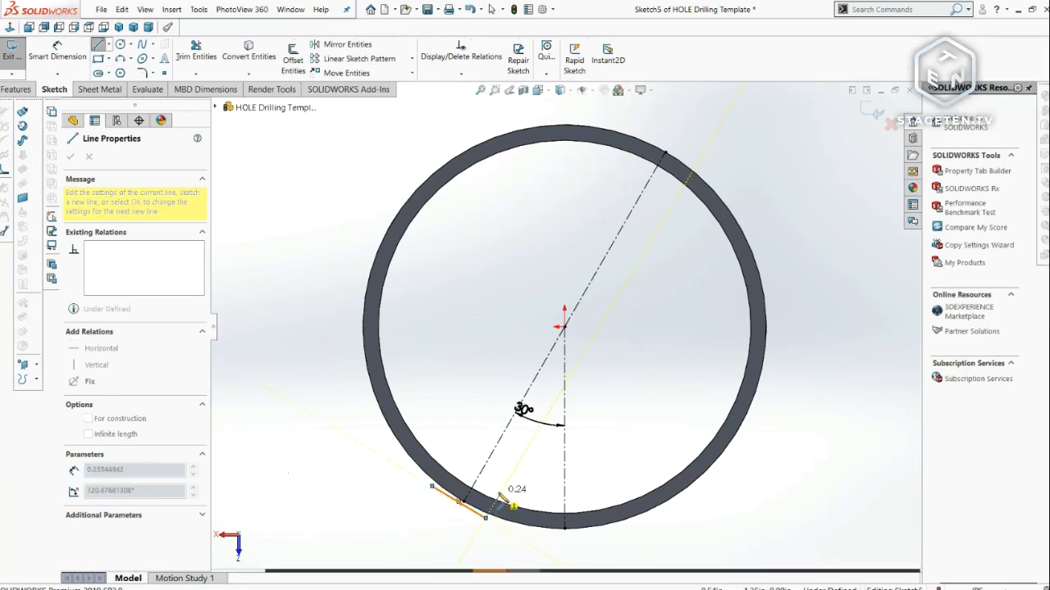
{"action": "left_click", "coordinate": [445, 464]}
{"action": "left_click", "coordinate": [433, 488]}
{"action": "scroll", "coordinate": [484, 504], "scroll_direction": "down", "scroll_amount": 3}
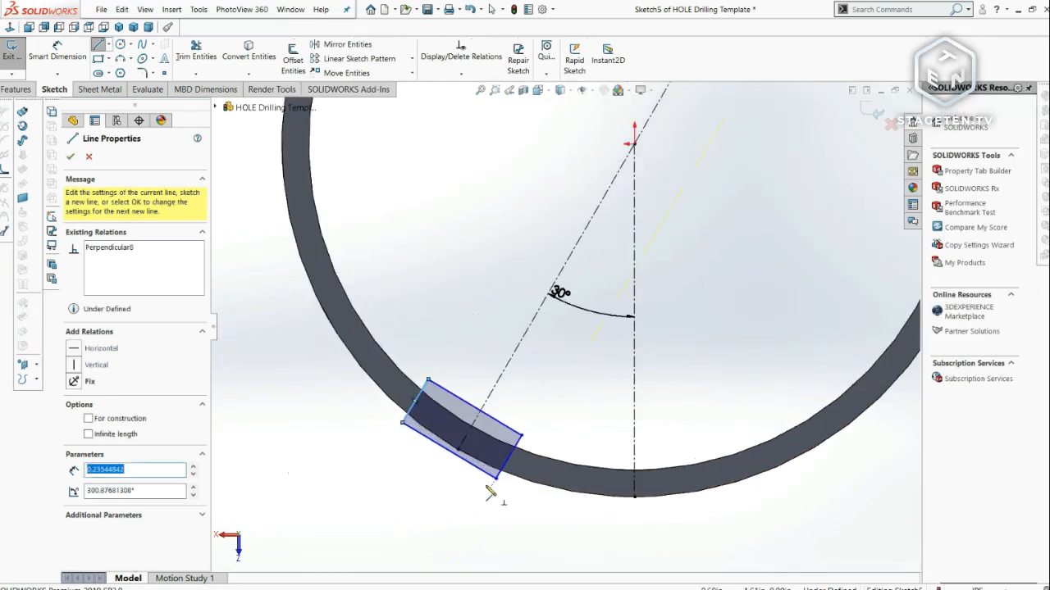
{"action": "key", "text": "Escape"}
- Make the rectangle's outer side tangent to the ring's outer edge
{"action": "scroll", "coordinate": [457, 465], "scroll_direction": "down", "scroll_amount": 2}
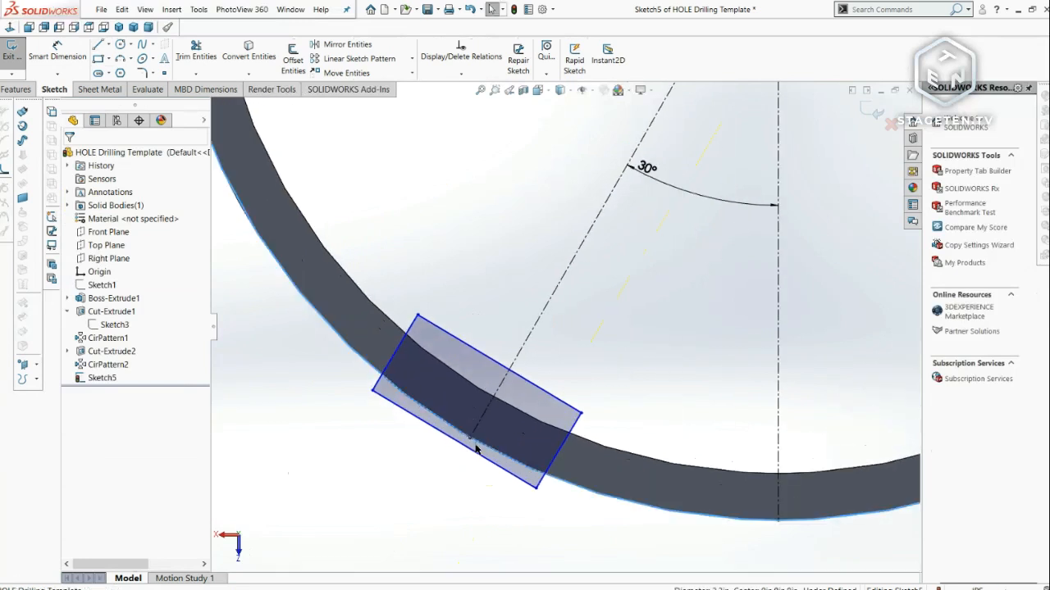
{"action": "left_click", "coordinate": [474, 451]}
{"action": "left_click", "coordinate": [443, 437], "text": "ctrl"}
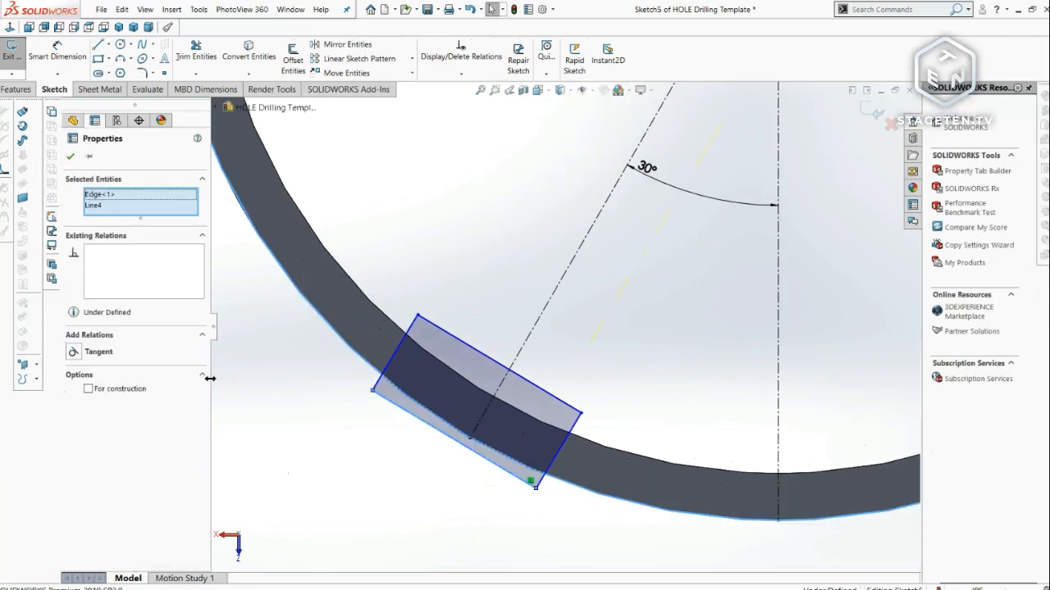
{"action": "left_click", "coordinate": [98, 352]}
{"action": "key", "text": "Escape"}
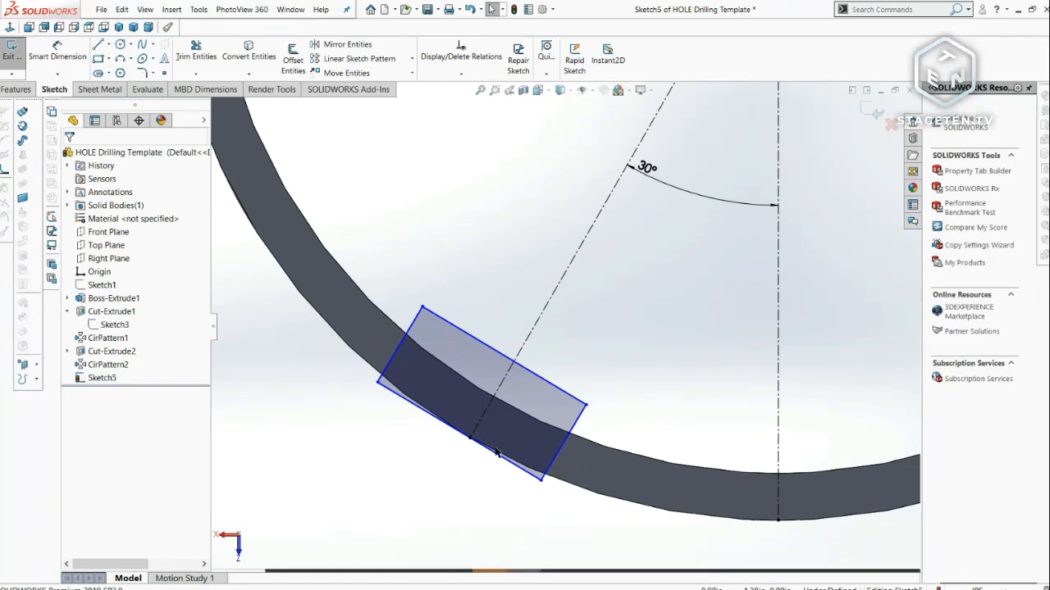
- Make the rectangle's outer side perpendicular to the diagonal construction line
{"action": "left_click", "coordinate": [474, 427]}
{"action": "left_click", "coordinate": [469, 440], "text": "ctrl"}
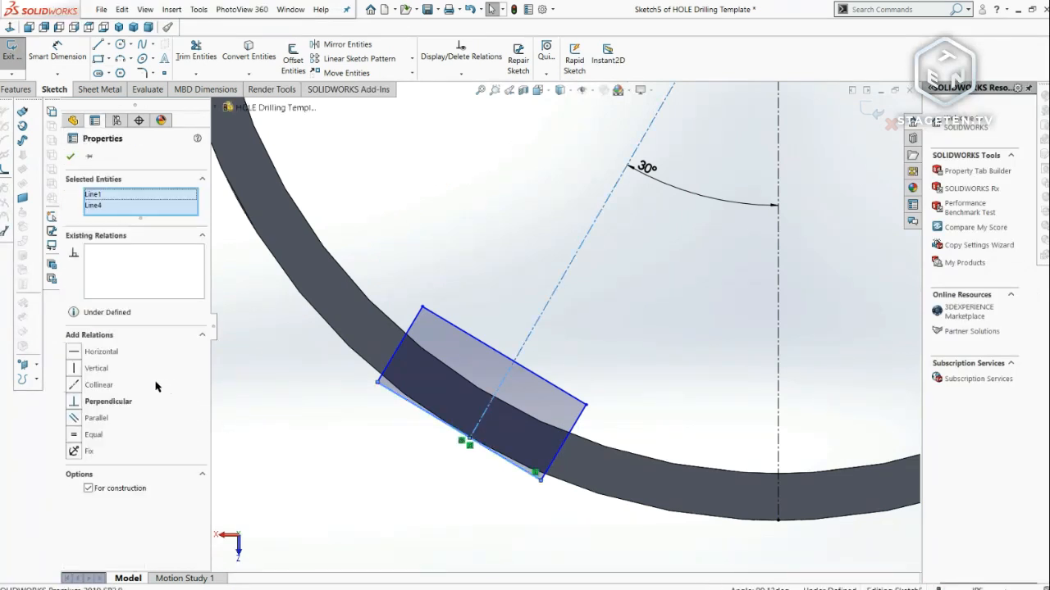
{"action": "left_click", "coordinate": [102, 402]}
{"action": "key", "text": "Escape"}
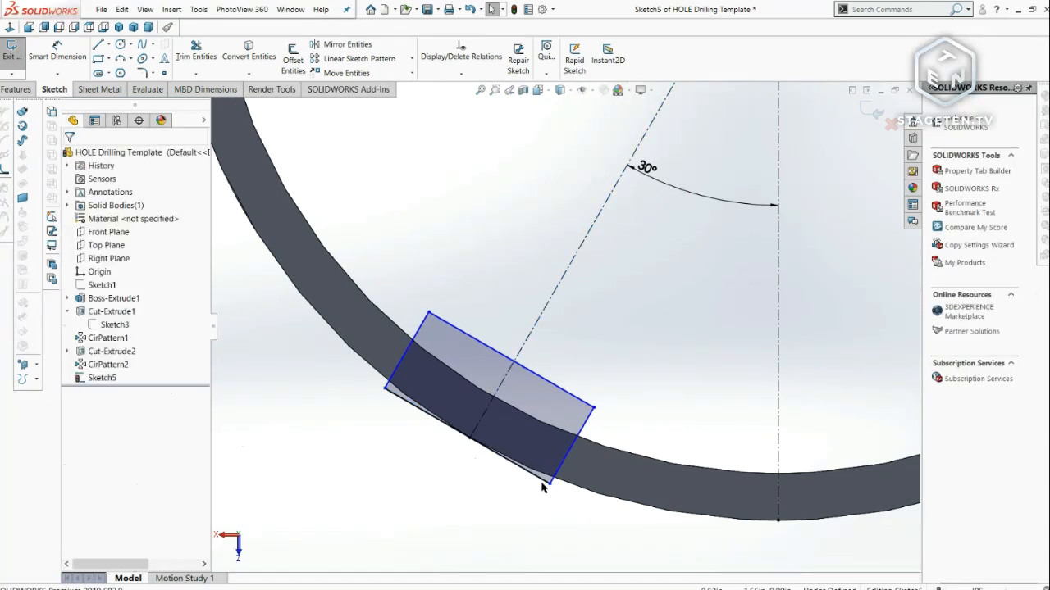
- Shorten the rectangle and centre its outer side on the diagonal line's endpoint with a Midpoint relation
{"action": "mouse_move", "coordinate": [549, 483]}
{"action": "left_mouse_down"}
{"action": "mouse_move", "coordinate": [492, 469]}
{"action": "mouse_move", "coordinate": [500, 456]}
{"action": "mouse_move", "coordinate": [469, 443]}
{"action": "left_mouse_up"}
{"action": "left_click", "coordinate": [420, 410], "text": "ctrl"}
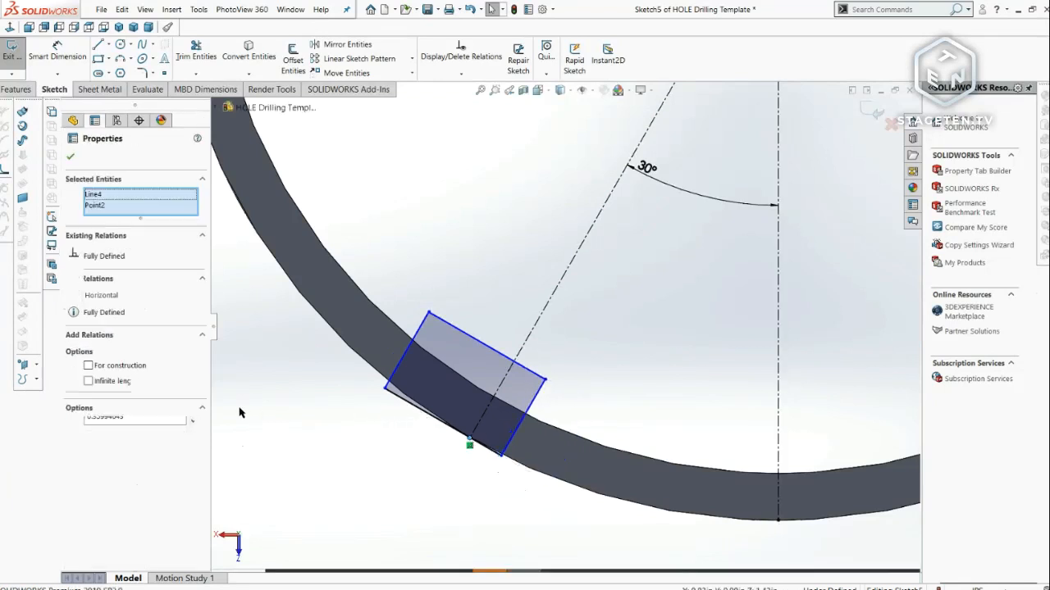
{"action": "left_click", "coordinate": [92, 352]}
{"action": "left_click", "coordinate": [289, 424]}
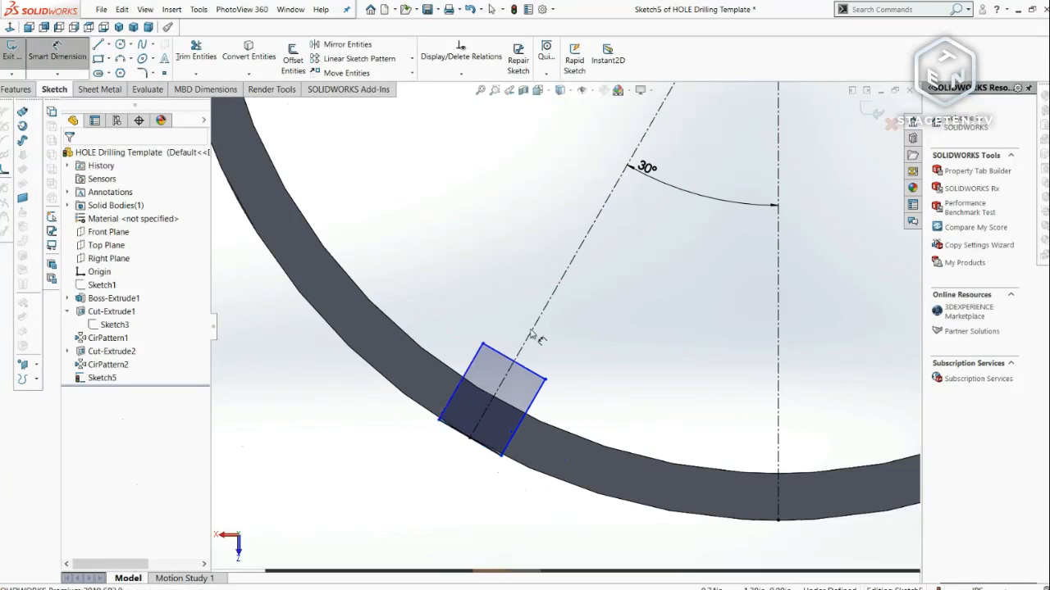
- Dimension the rectangle's inner side to a width of 0.25 in
{"action": "left_click", "coordinate": [524, 366]}
{"action": "left_click", "coordinate": [604, 322]}
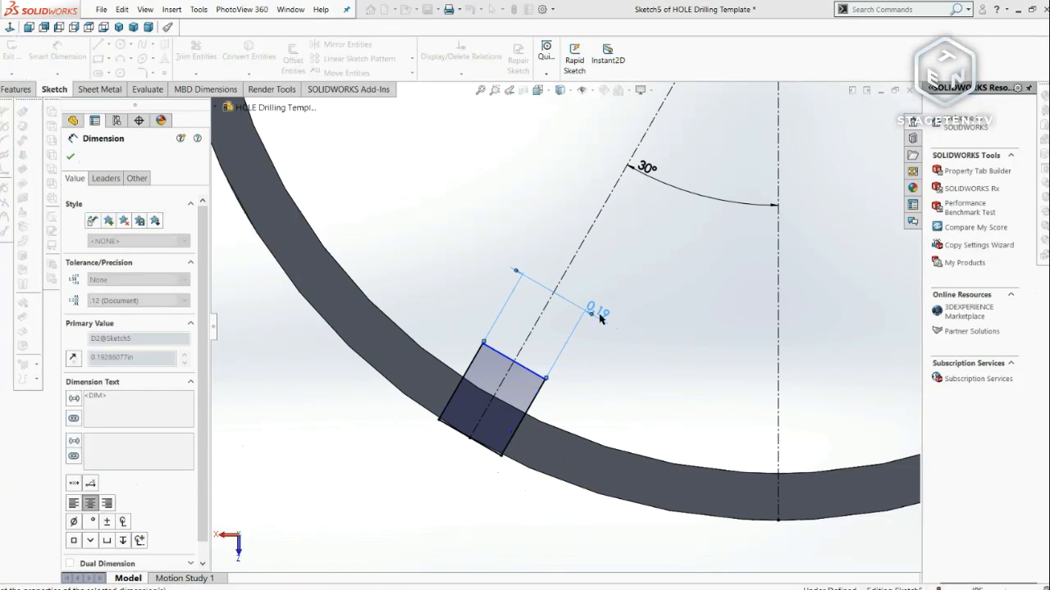
{"action": "key", "text": "Return"}
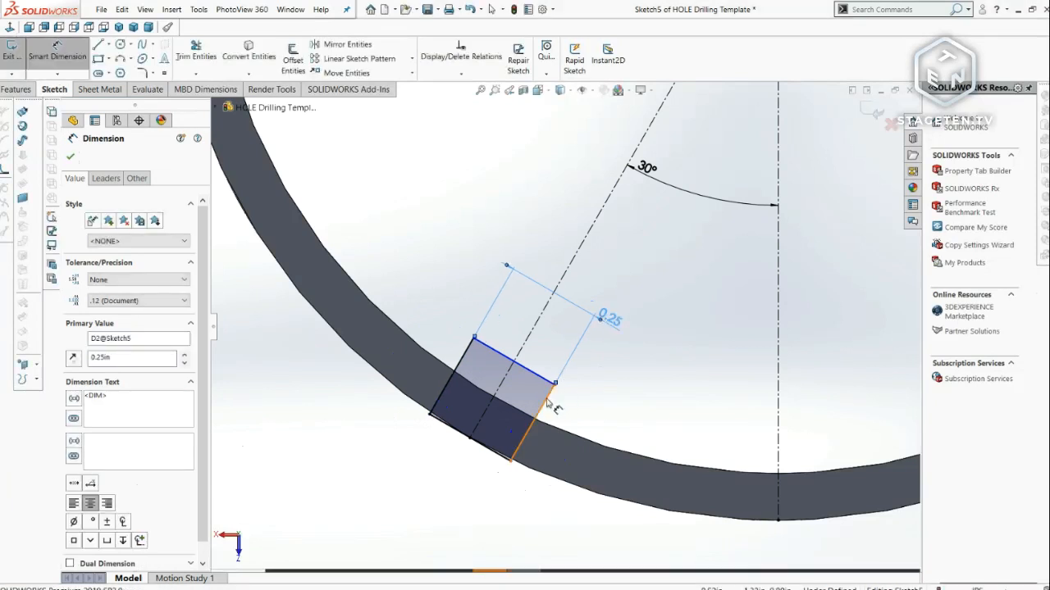
{"action": "left_click", "coordinate": [546, 402]}
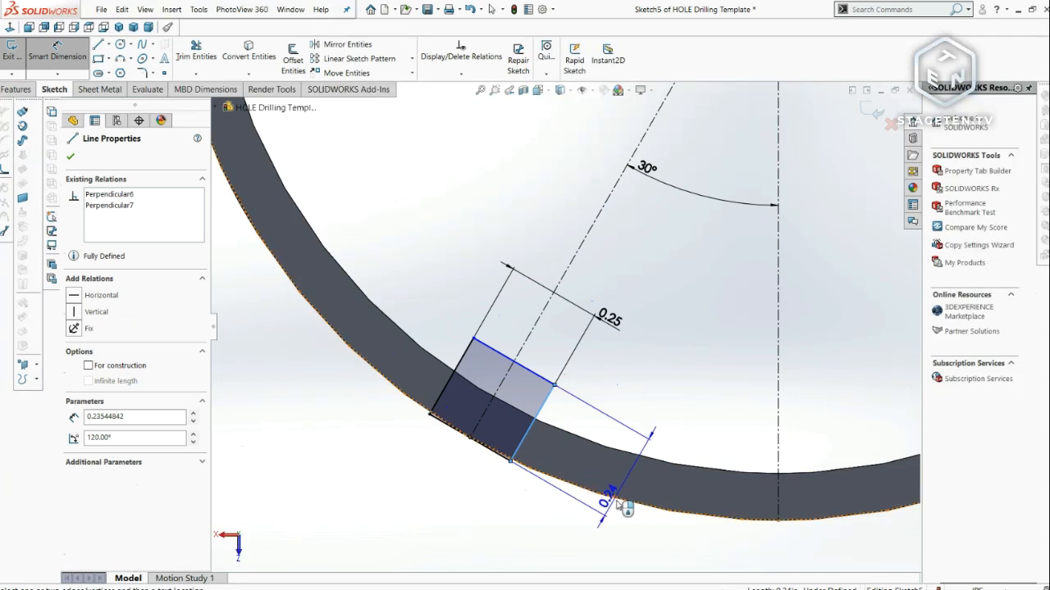
{"action": "key", "text": "Escape"}
{"action": "key", "text": "Escape"}
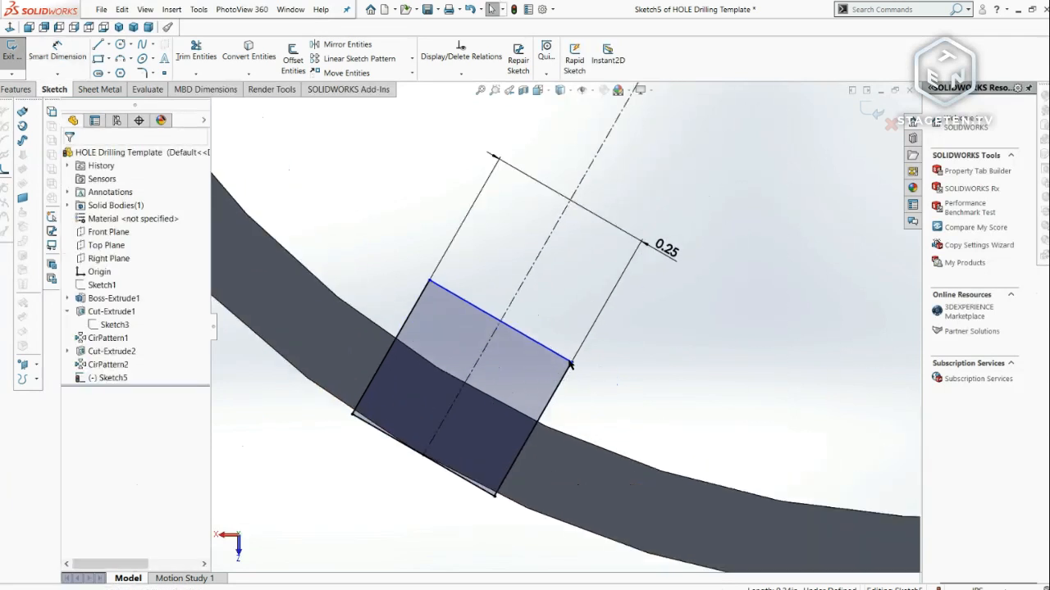
- Pull the rectangle's inner corner onto the ring's inner edge so that it is coincident with that edge
{"action": "left_click", "coordinate": [542, 430]}
{"action": "left_click_drag", "start_coordinate": [543, 430], "coordinate": [621, 421]}
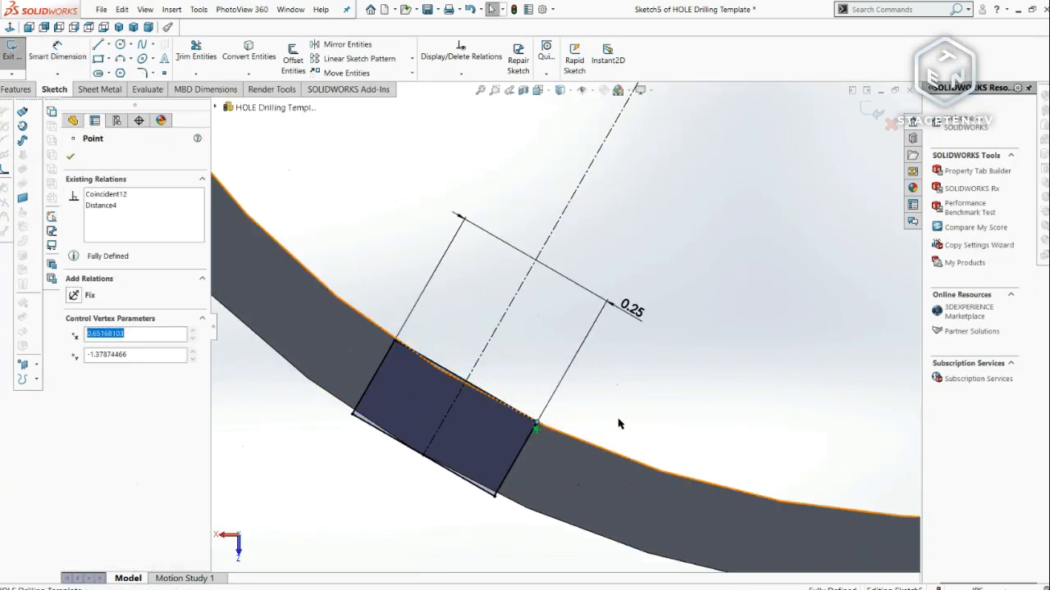
{"action": "left_click", "coordinate": [658, 436]}
- Cut-extrude the rectangle as a blind 0.25 in cut, with the direction reversed down into the ring wall
{"action": "left_click", "coordinate": [18, 89]}
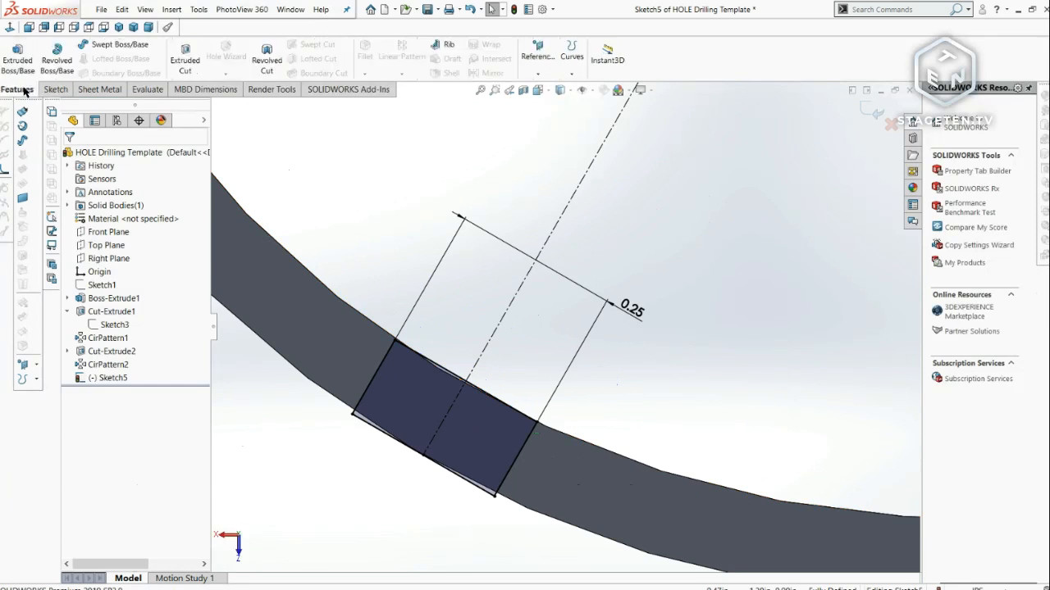
{"action": "left_click", "coordinate": [186, 57]}
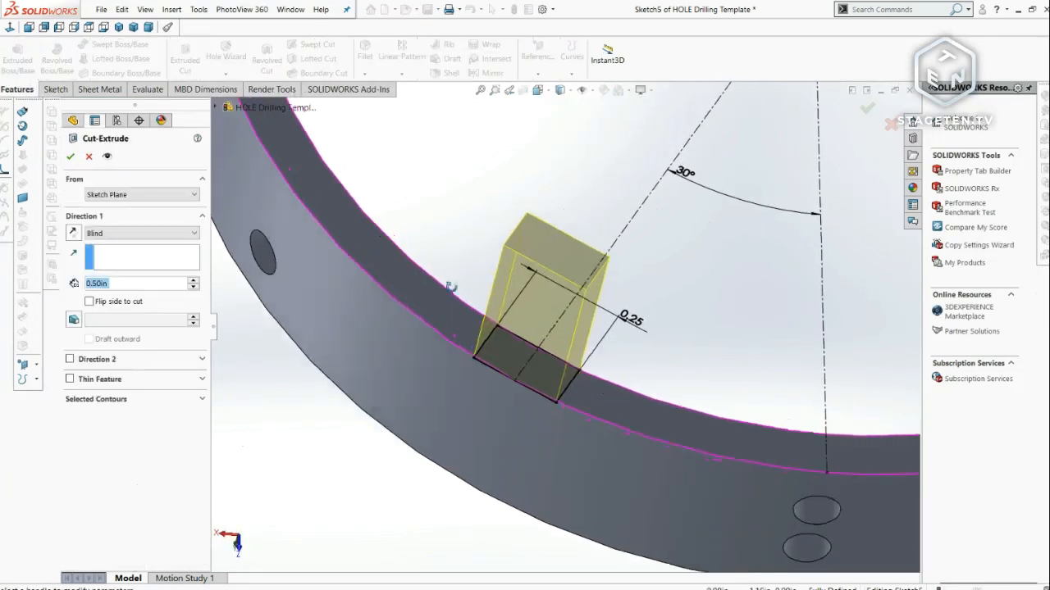
{"action": "left_click", "coordinate": [73, 233]}
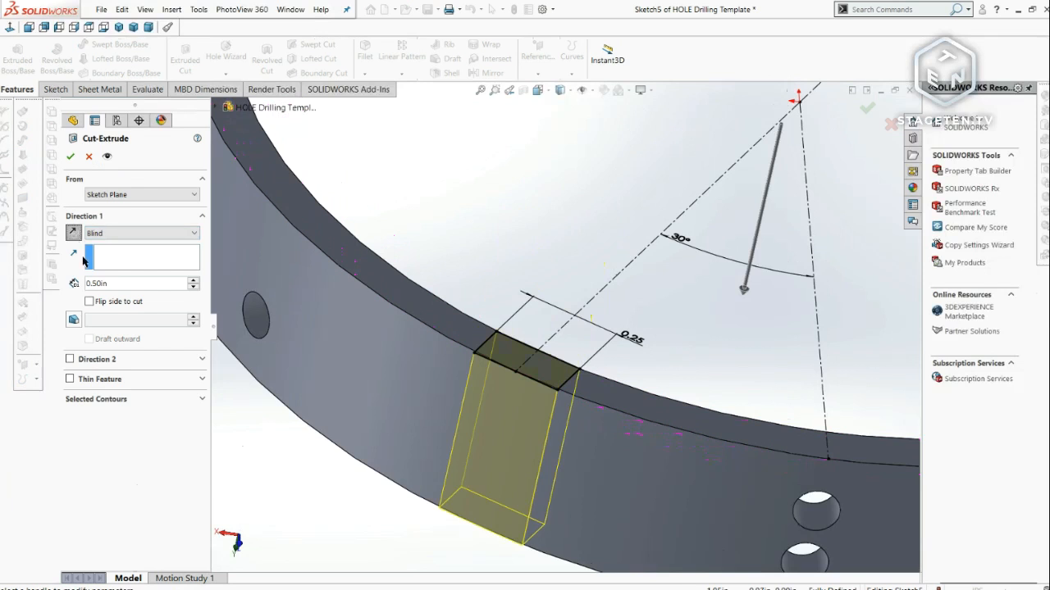
{"action": "left_click", "coordinate": [127, 286]}
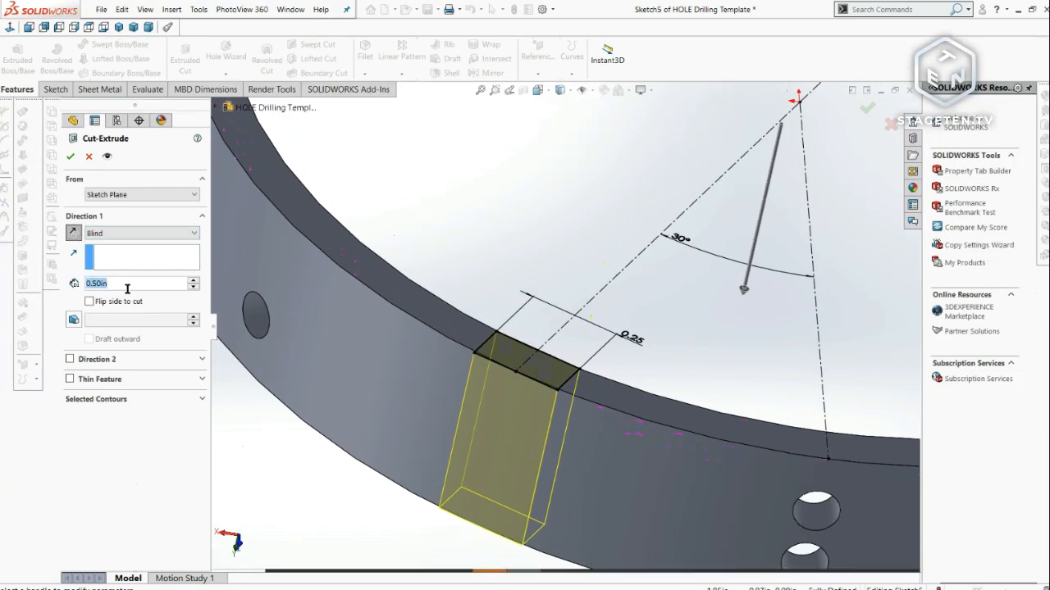
{"action": "type", "text": ".25"}
{"action": "key", "text": "Return"}
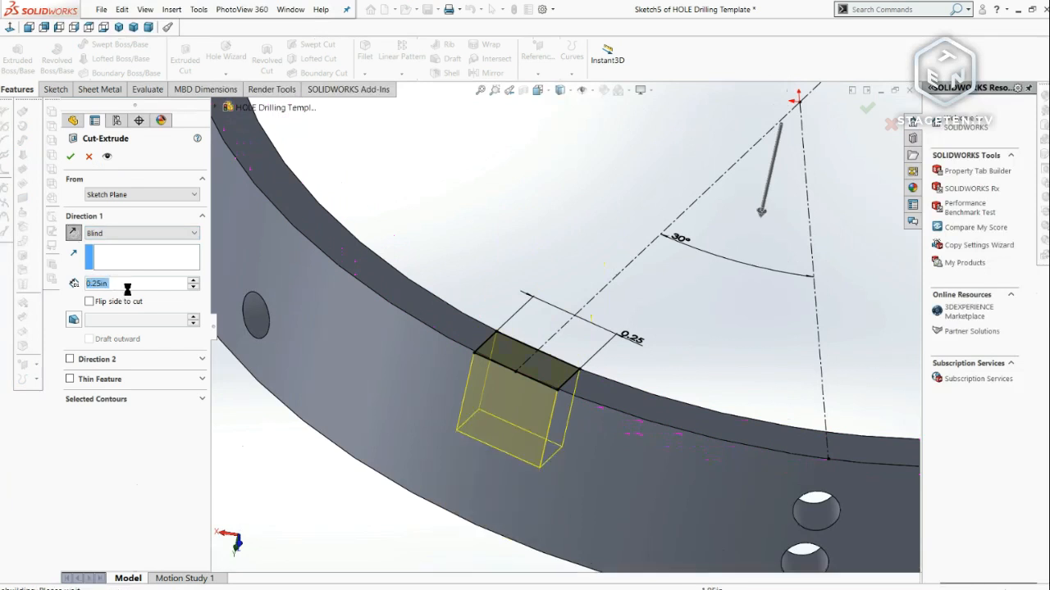
{"action": "key", "text": "Return"}
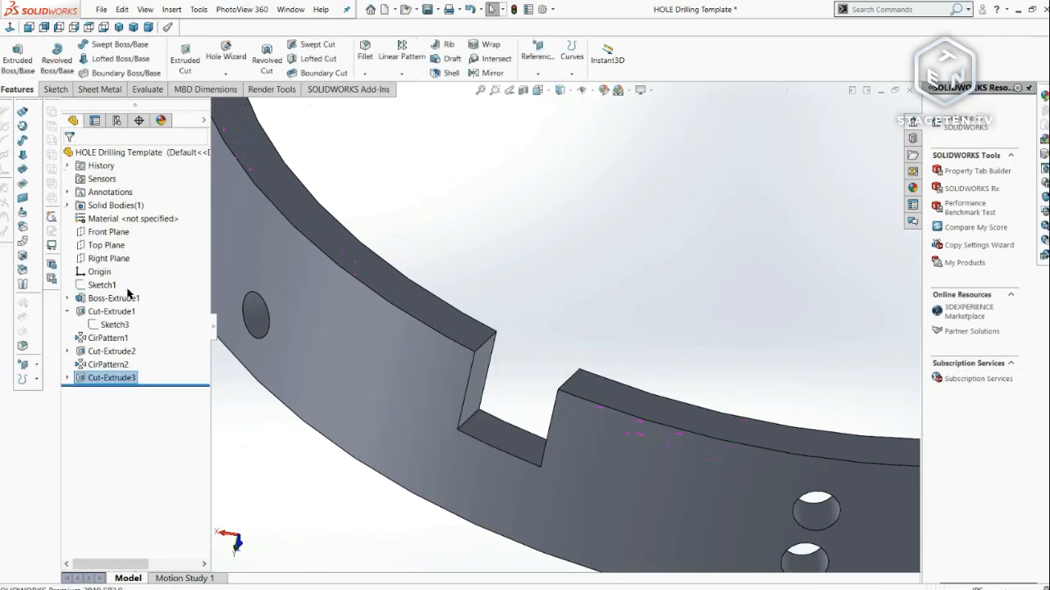
- Edit the notch cut's sketch and set the rectangle's width to 0.50 in
{"action": "key", "text": "f"}
{"action": "middle_click_drag", "start_coordinate": [570, 312], "coordinate": [551, 369]}
{"action": "left_click", "coordinate": [66, 377]}
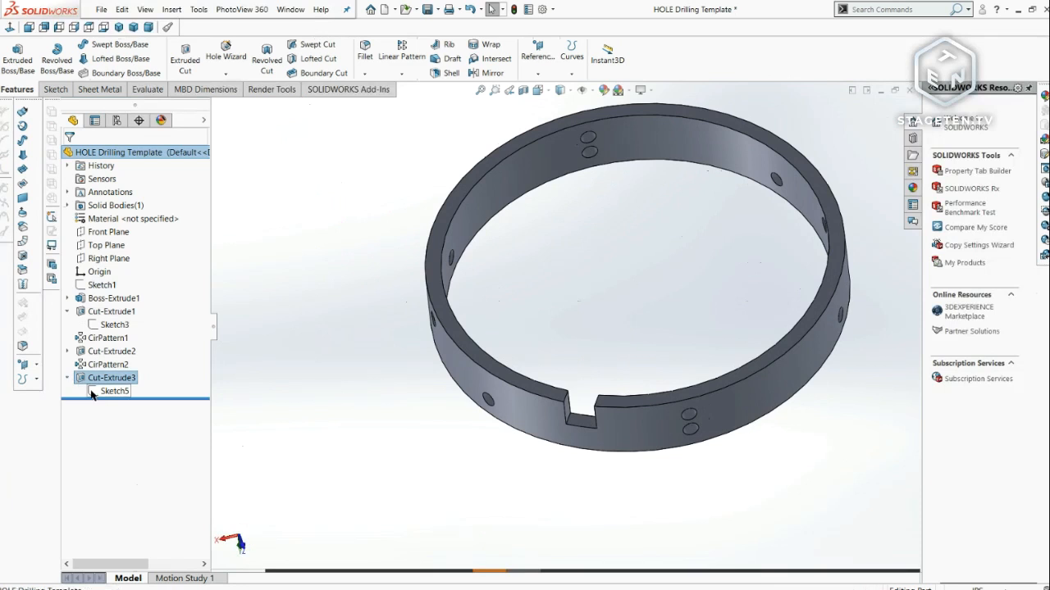
{"action": "double_click", "coordinate": [93, 391]}
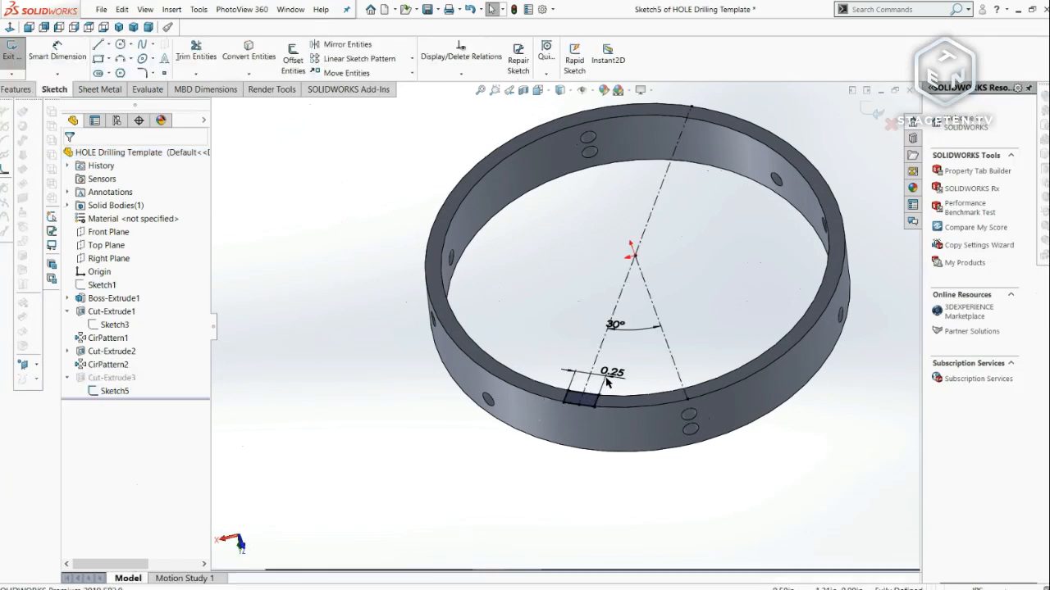
{"action": "scroll", "coordinate": [611, 373], "scroll_direction": "down", "scroll_amount": 2}
{"action": "left_click", "coordinate": [613, 373]}
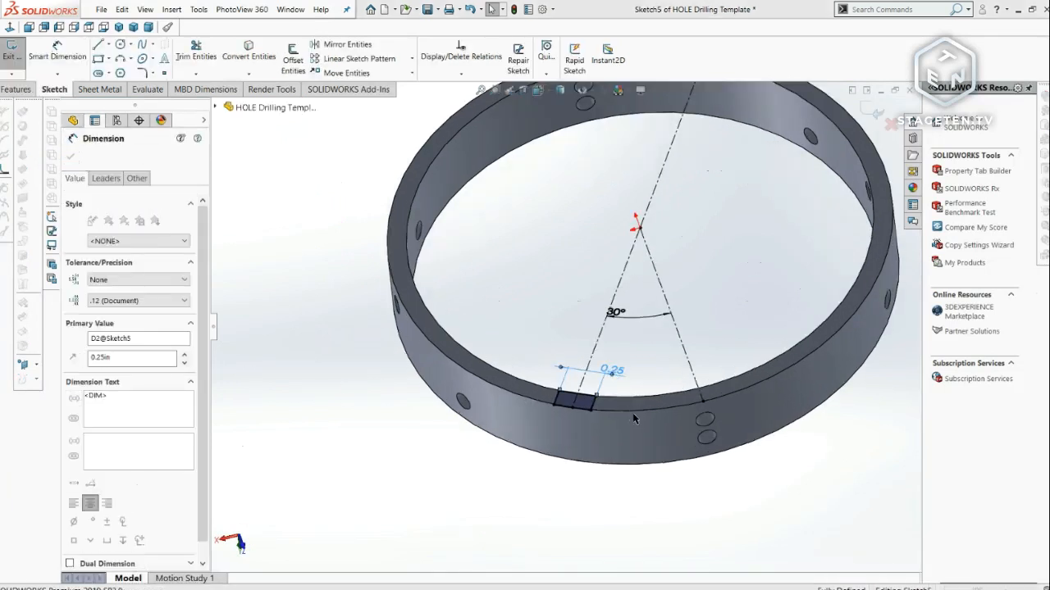
{"action": "type", "text": ".5"}
{"action": "key", "text": "Return"}
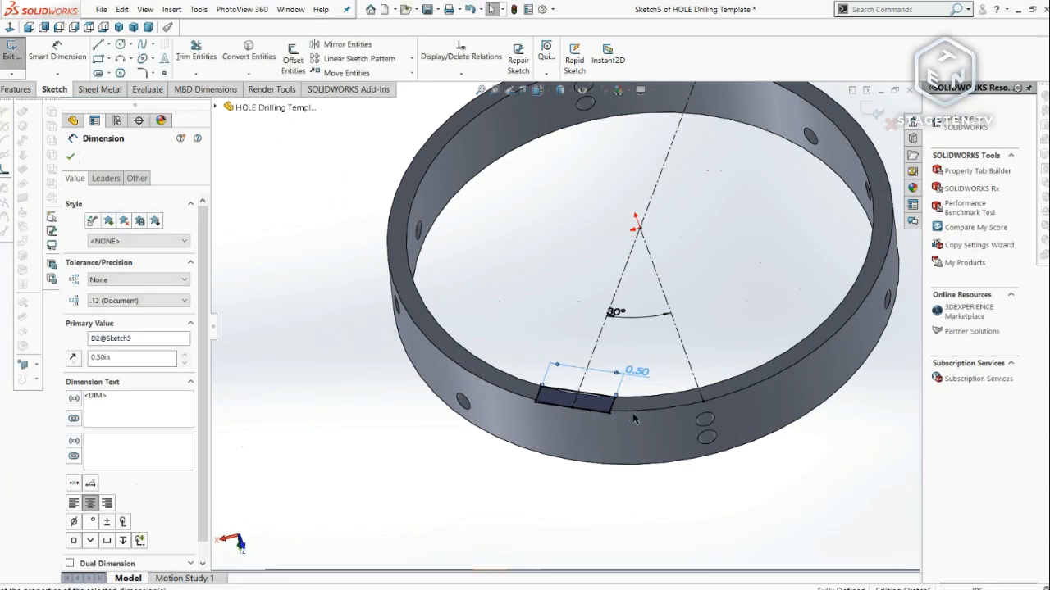
{"action": "left_click", "coordinate": [871, 112]}
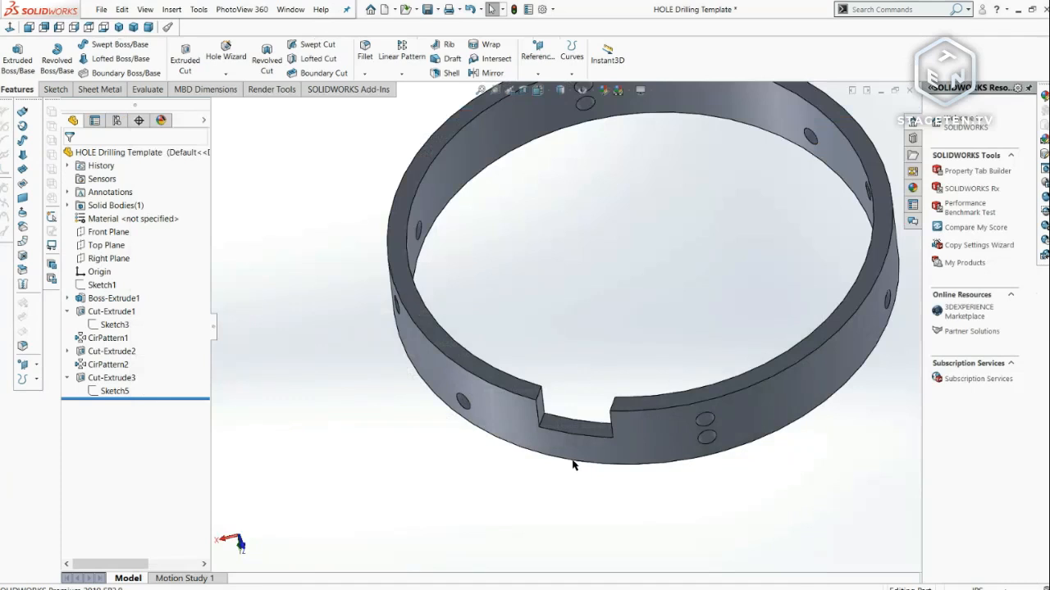
- Start a sketch on the notch's floor and draw a three-point arc along its inner edge, radius about 1.53 in and spanning about 12.8°
{"action": "scroll", "coordinate": [600, 429], "scroll_direction": "down", "scroll_amount": 3}
{"action": "left_click", "coordinate": [581, 419]}
{"action": "left_click", "coordinate": [537, 90]}
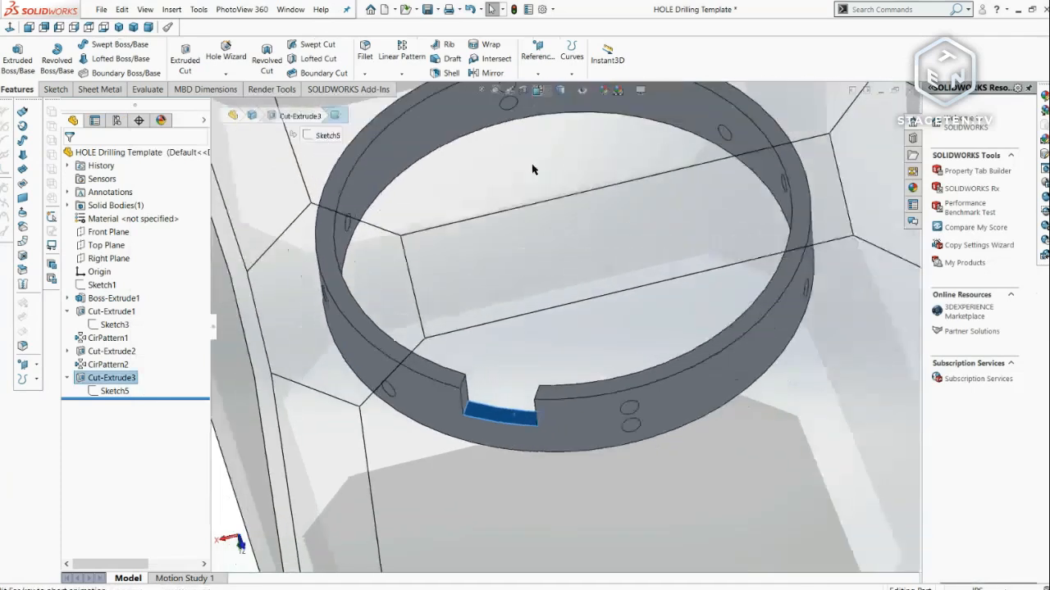
{"action": "left_click", "coordinate": [459, 405]}
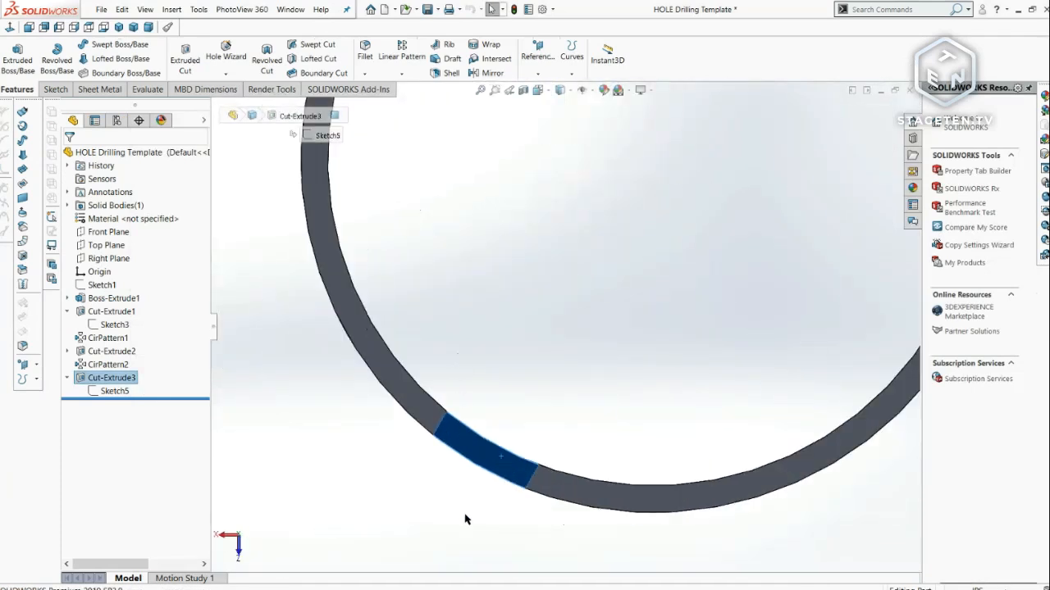
{"action": "left_click", "coordinate": [55, 88]}
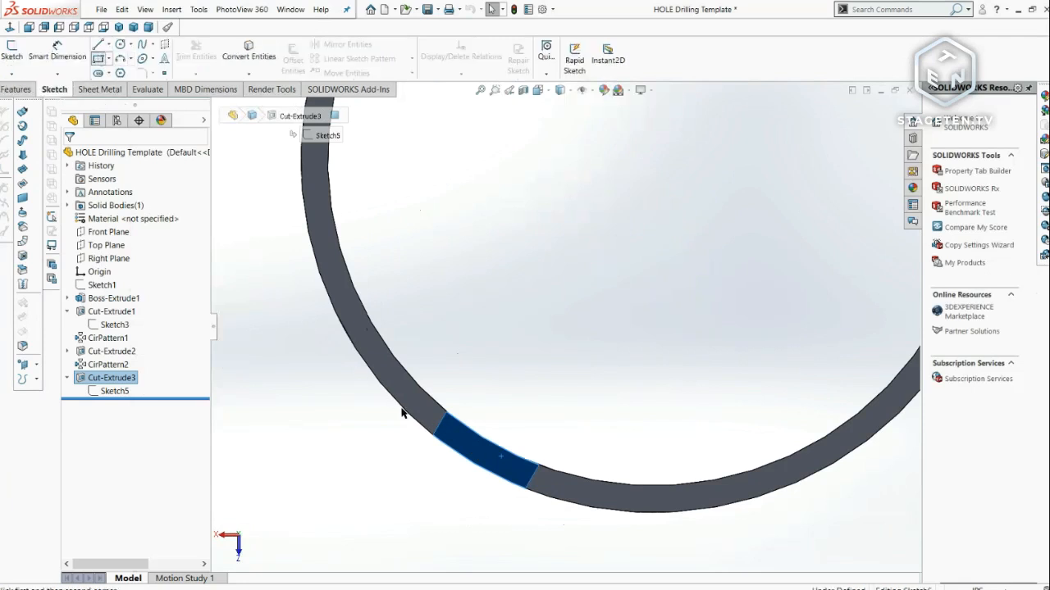
{"action": "scroll", "coordinate": [414, 443], "scroll_direction": "down", "scroll_amount": 2}
{"action": "left_click", "coordinate": [120, 60]}
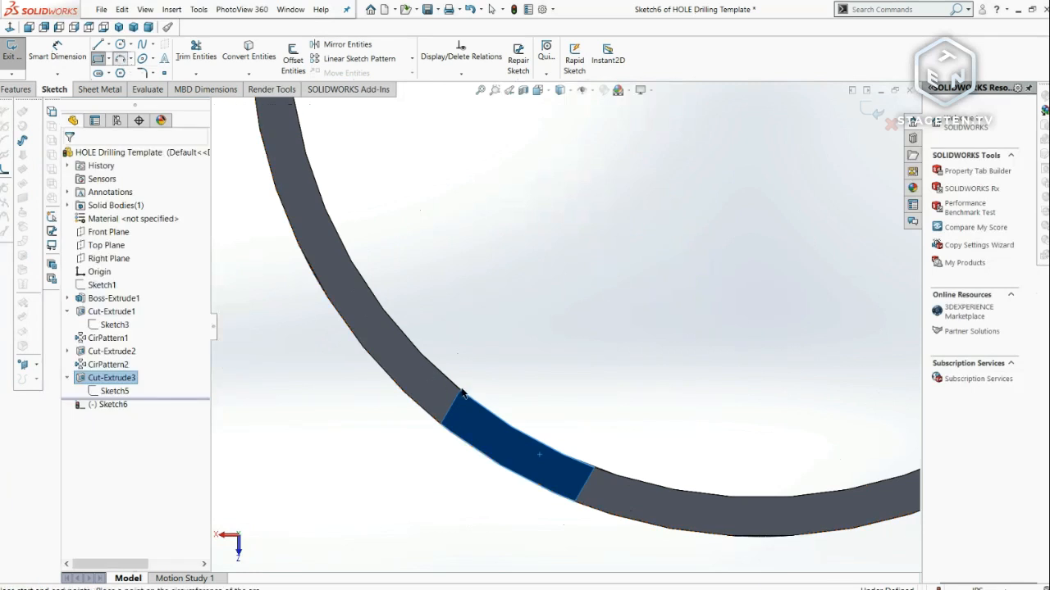
{"action": "left_click", "coordinate": [481, 406]}
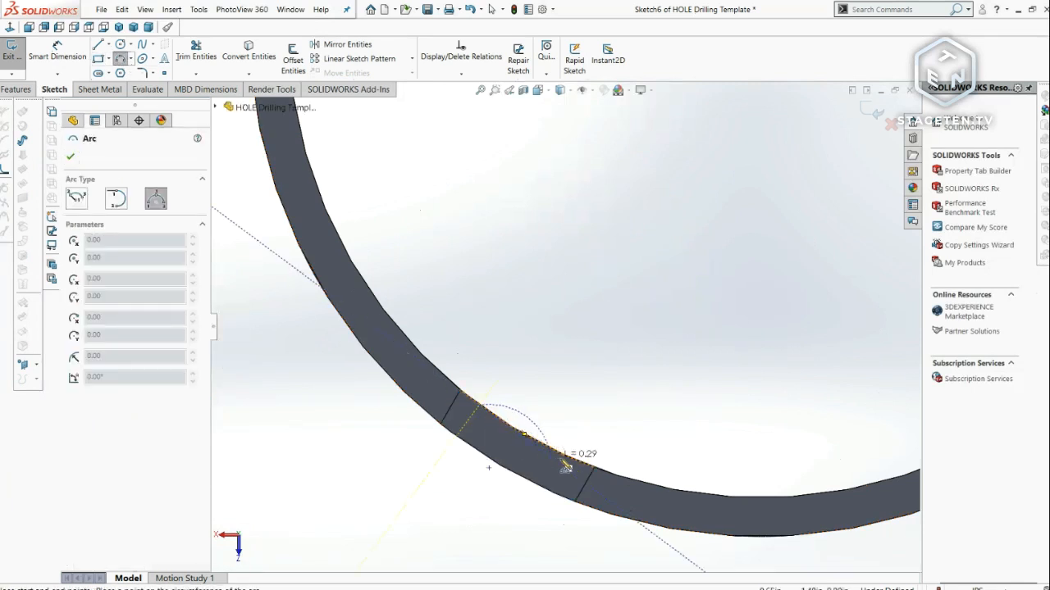
{"action": "left_click", "coordinate": [576, 464]}
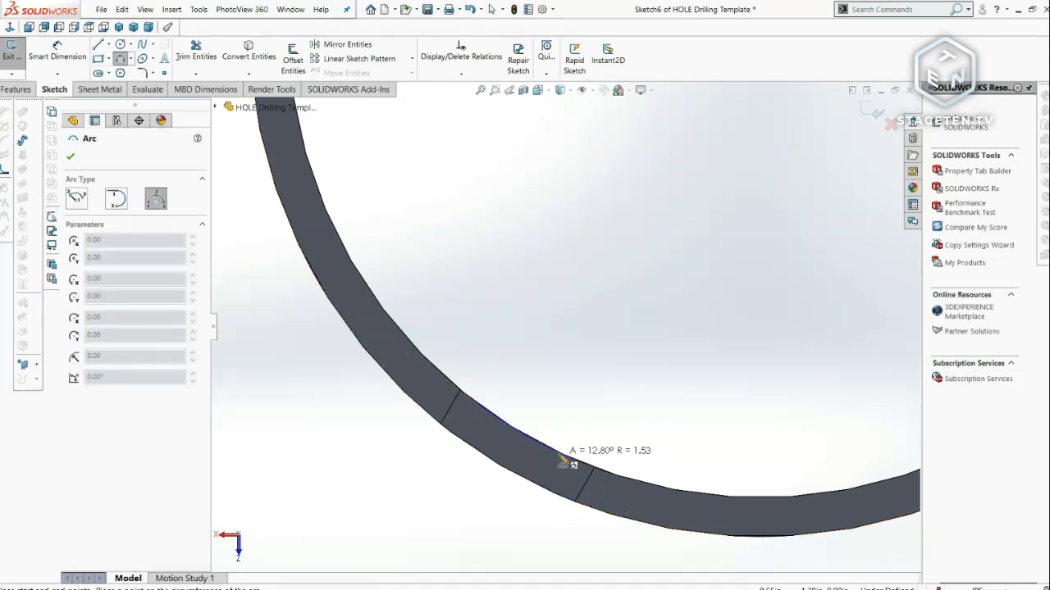
{"action": "left_click", "coordinate": [563, 465]}
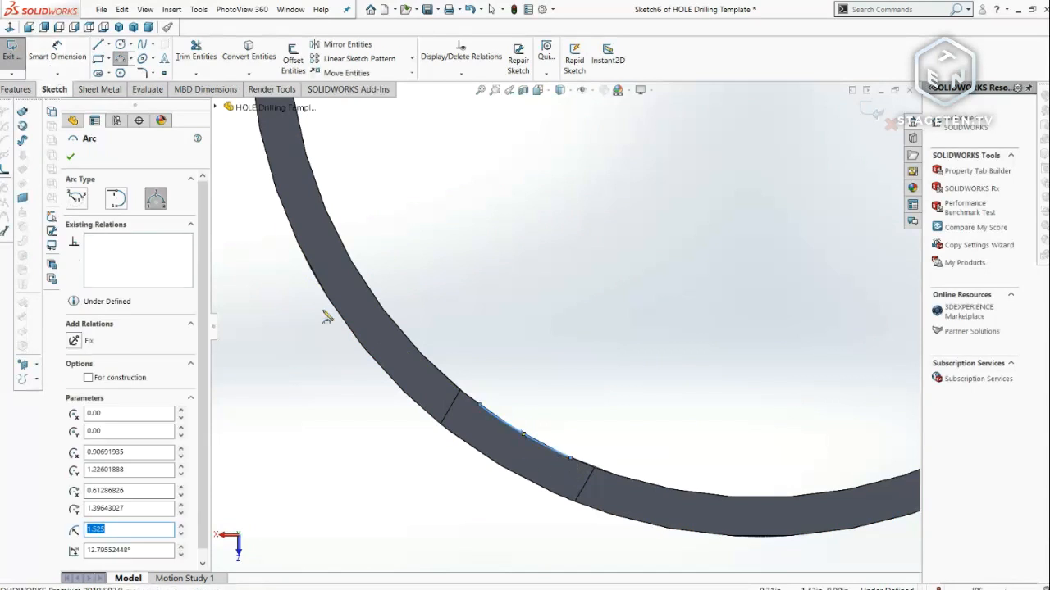
- Draw a three-point arc along the notch floor's outer edge, with a radius of about 1.65 in
{"action": "left_click", "coordinate": [461, 442]}
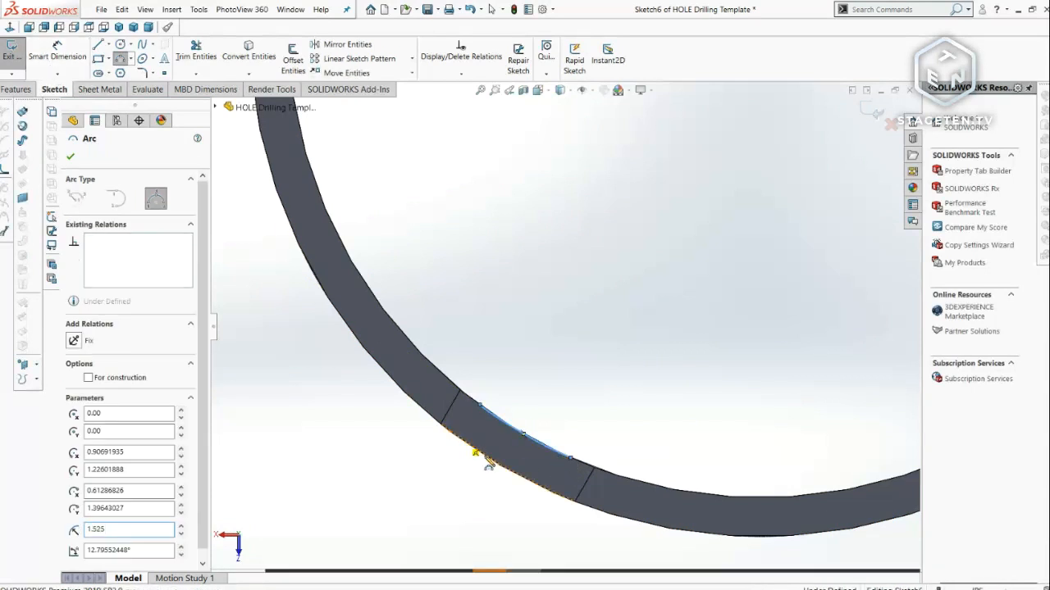
{"action": "left_click", "coordinate": [566, 497]}
{"action": "left_click", "coordinate": [557, 505]}
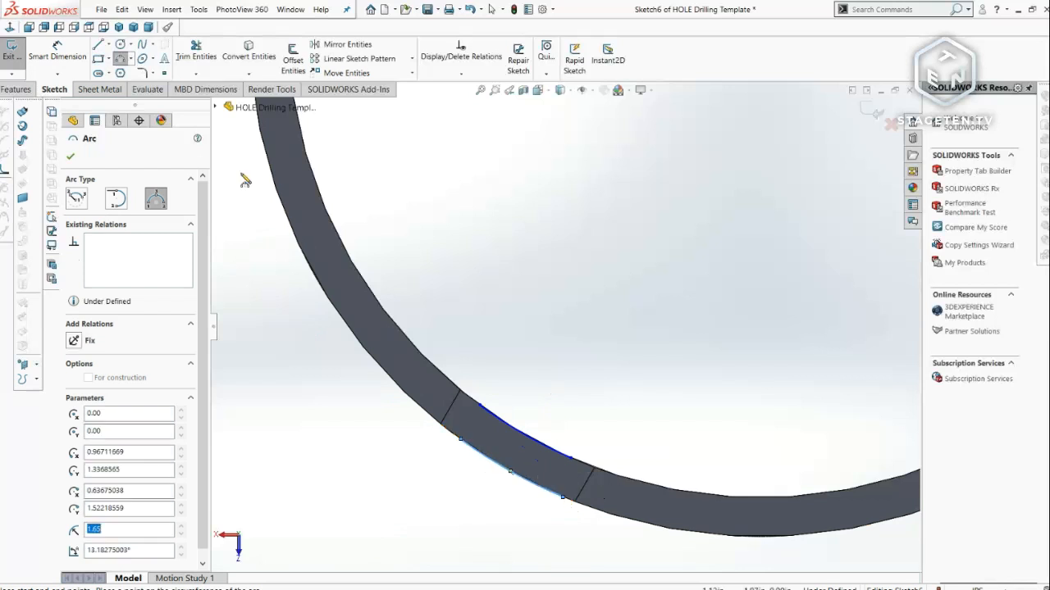
{"action": "left_click", "coordinate": [97, 44]}
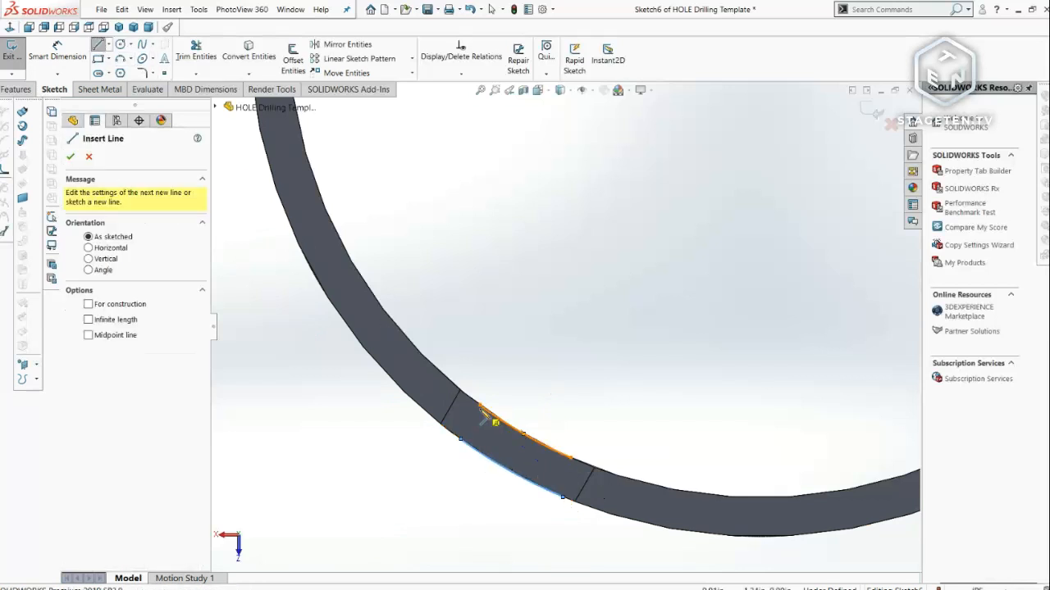
{"action": "left_click", "coordinate": [461, 440]}
{"action": "key", "text": "Escape"}
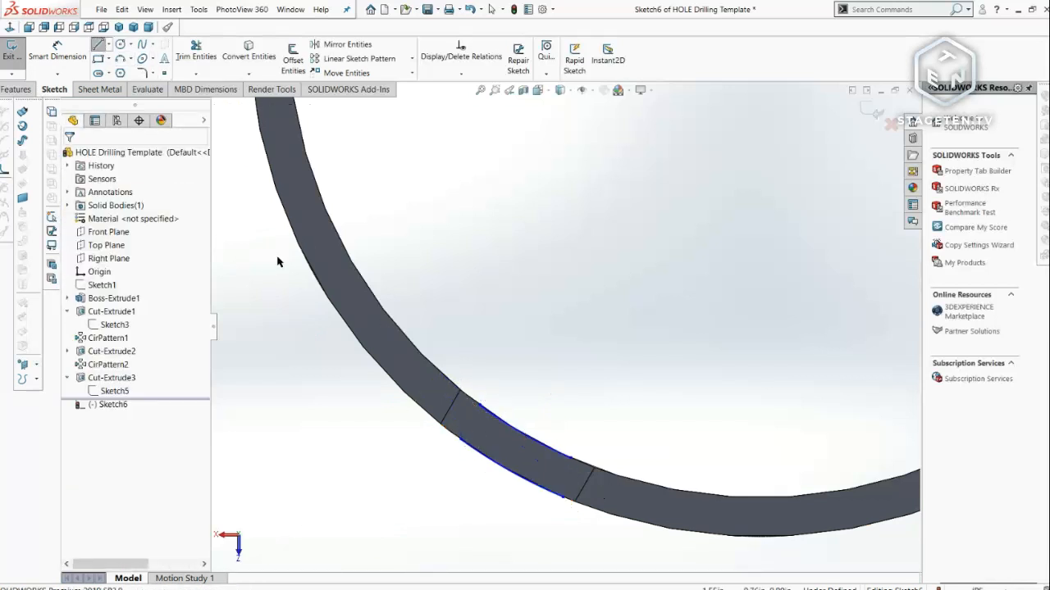
- Close the profile with two straight lines, each about 0.13 in long, joining the ends of the inner and outer arcs
{"action": "scroll", "coordinate": [479, 401], "scroll_direction": "down", "scroll_amount": 2}
{"action": "left_click", "coordinate": [97, 44]}
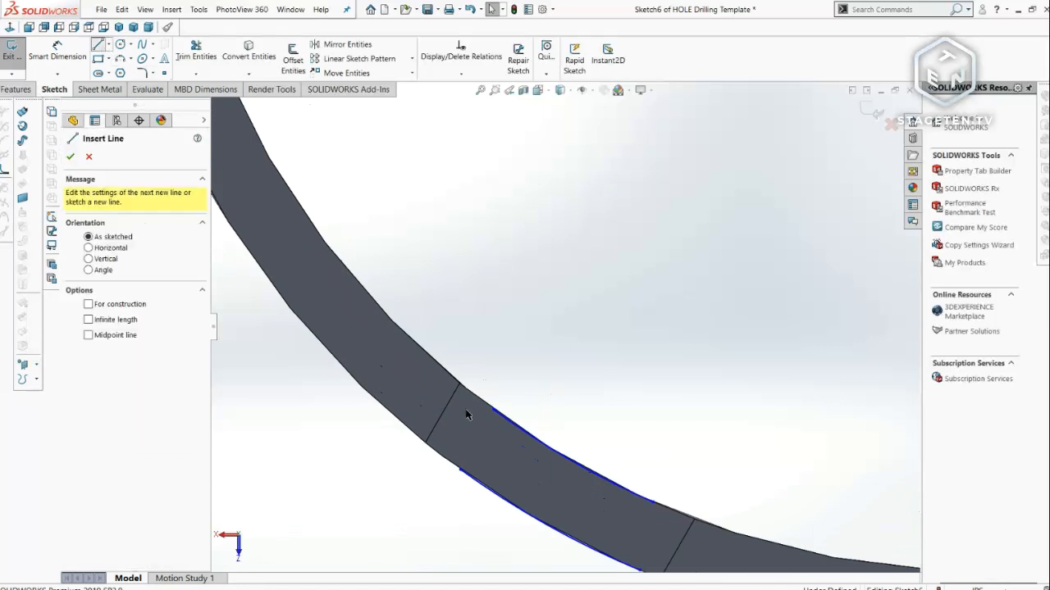
{"action": "left_click", "coordinate": [492, 410]}
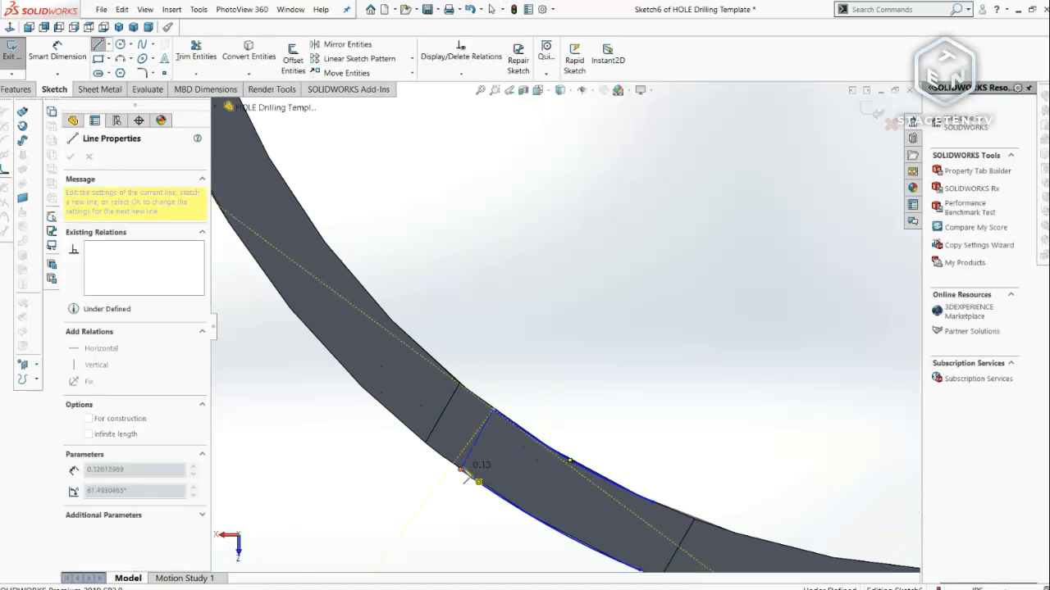
{"action": "left_click", "coordinate": [461, 469]}
{"action": "key", "text": "Escape"}
{"action": "left_click", "coordinate": [99, 45]}
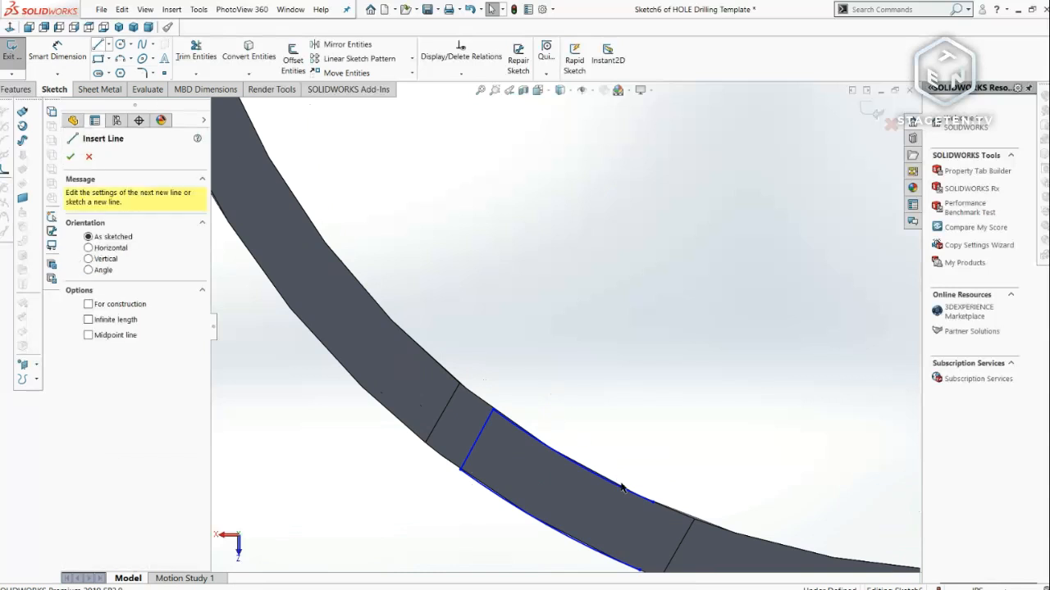
{"action": "scroll", "coordinate": [620, 488], "scroll_direction": "up", "scroll_amount": 1}
{"action": "left_click", "coordinate": [627, 530]}
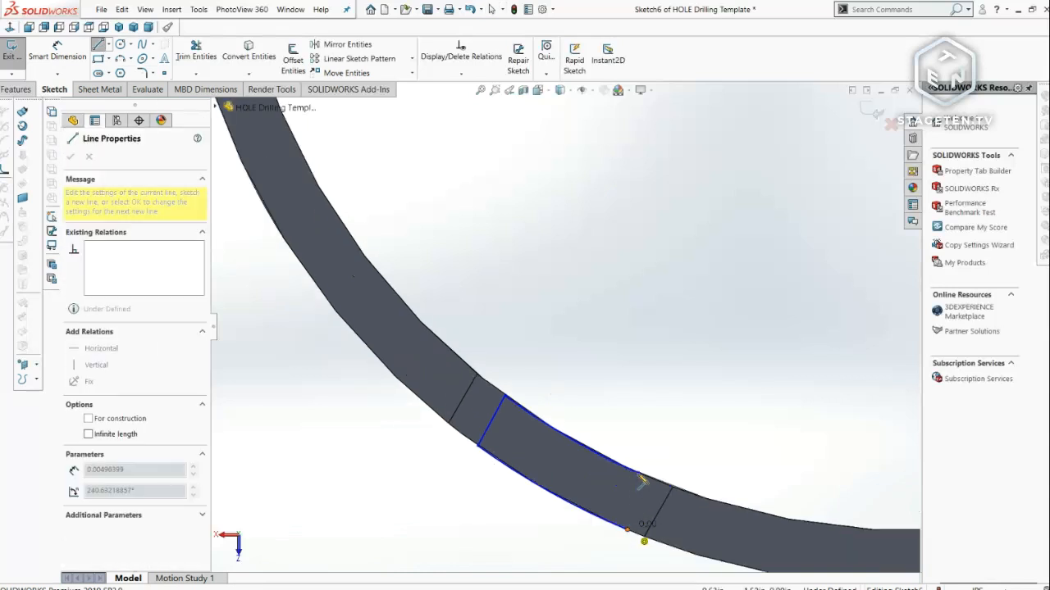
{"action": "left_click", "coordinate": [642, 481]}
{"action": "key", "text": "Escape"}
- Make both end lines of the profile coincident with the ring's centre point so that they run radially
{"action": "scroll", "coordinate": [647, 473], "scroll_direction": "up", "scroll_amount": 1}
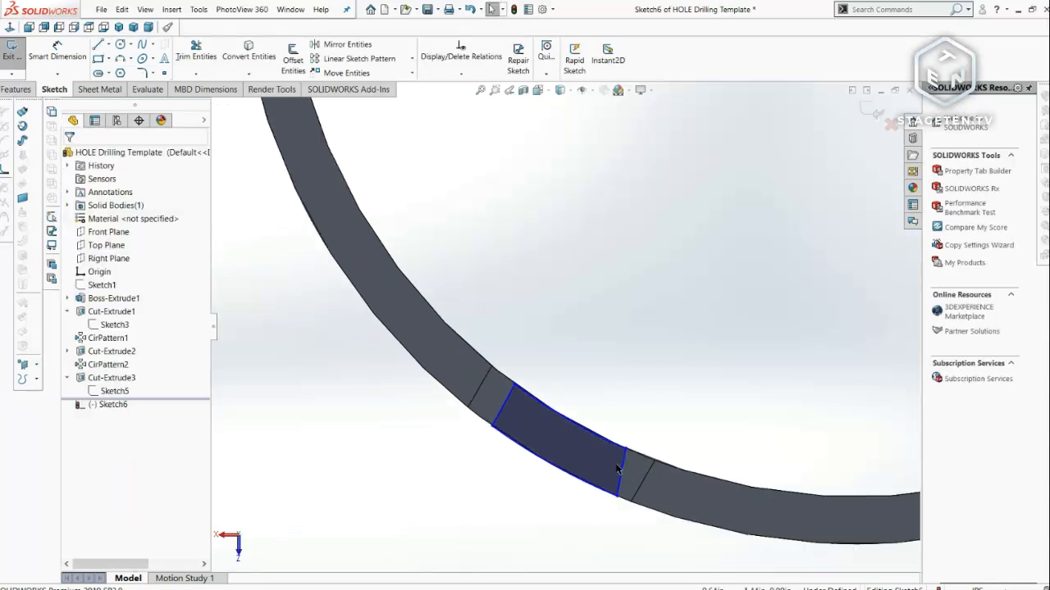
{"action": "left_click", "coordinate": [624, 459]}
{"action": "scroll", "coordinate": [641, 197], "scroll_direction": "up", "scroll_amount": 4}
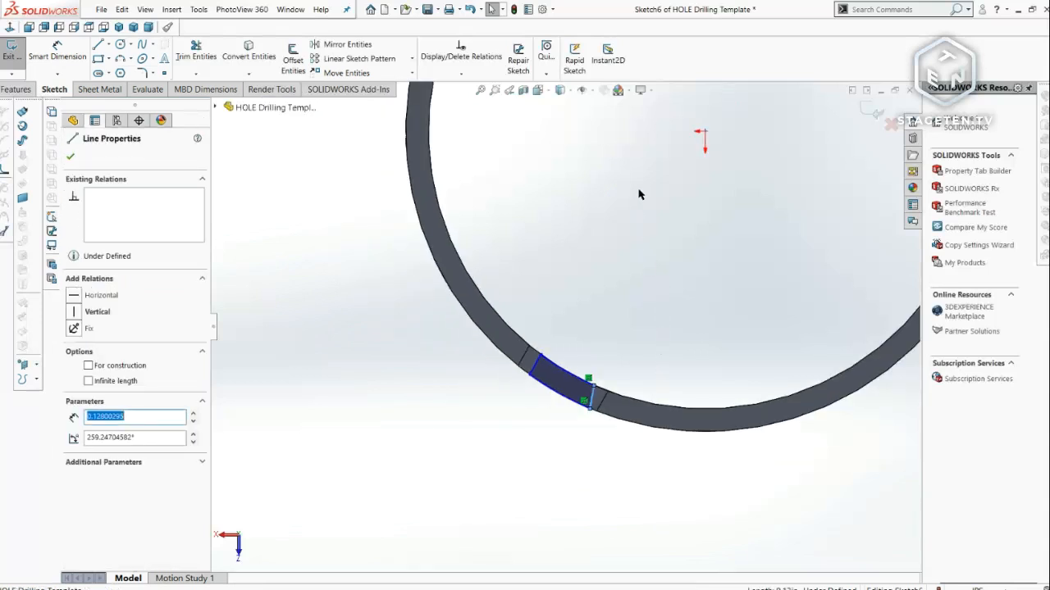
{"action": "left_click", "coordinate": [702, 133], "text": "ctrl"}
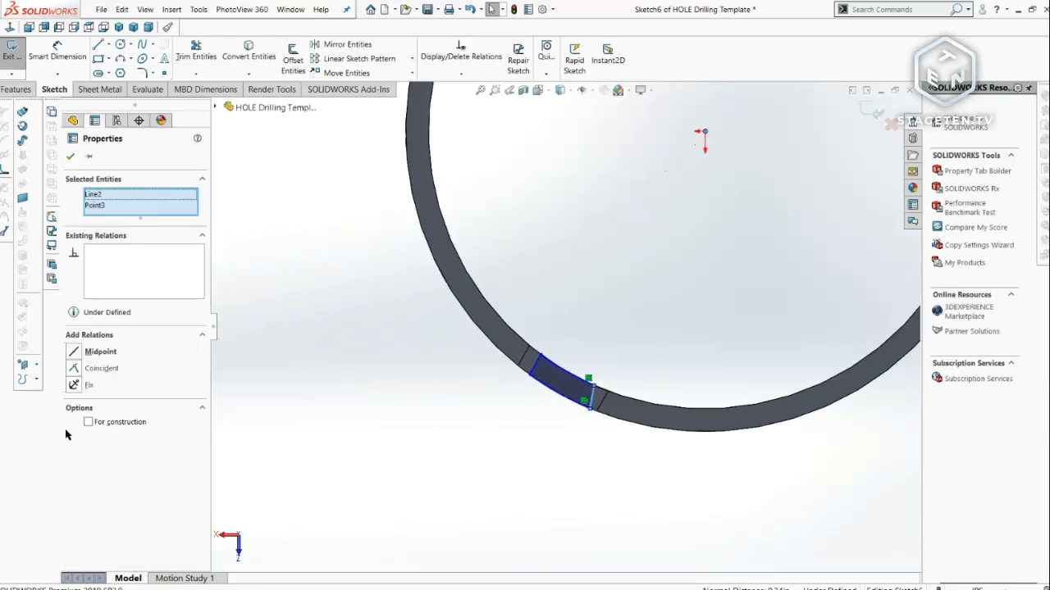
{"action": "left_click", "coordinate": [102, 368]}
{"action": "left_click", "coordinate": [429, 450]}
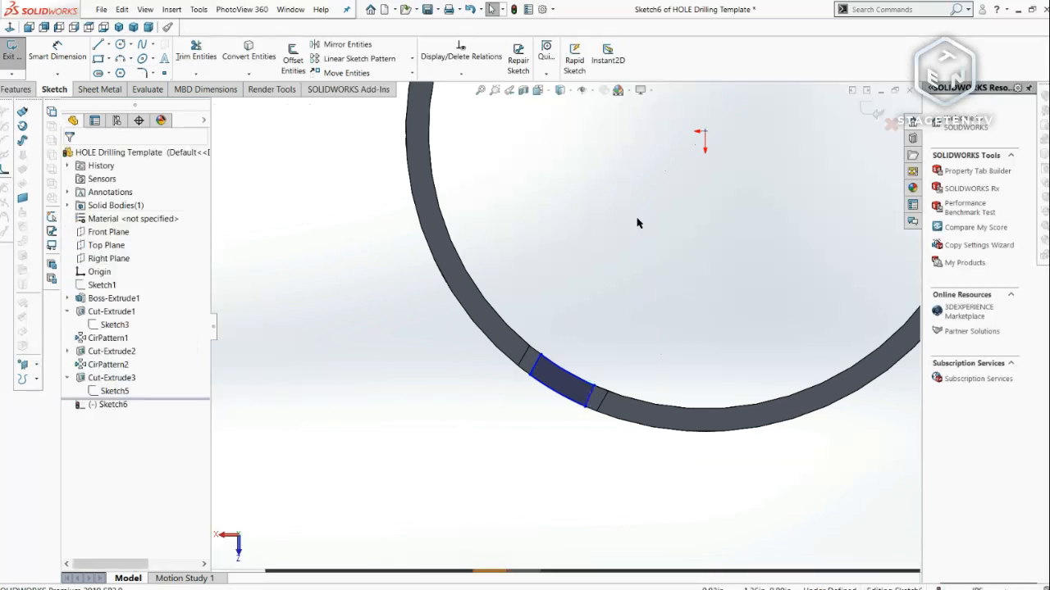
{"action": "left_click", "coordinate": [530, 358]}
{"action": "left_click", "coordinate": [581, 396], "text": "ctrl"}
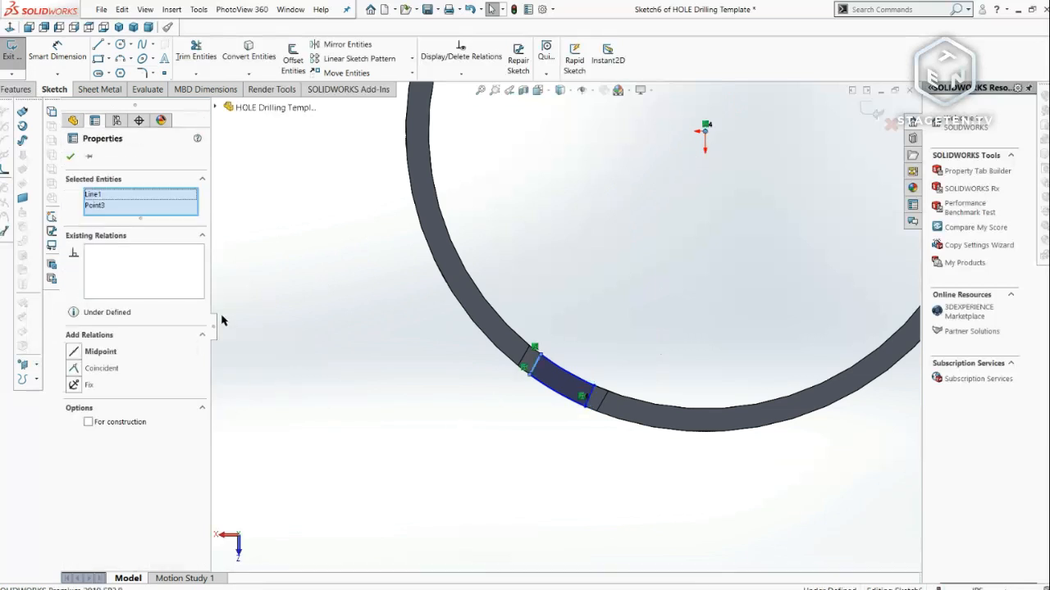
{"action": "left_click", "coordinate": [78, 372]}
{"action": "left_click", "coordinate": [361, 398]}
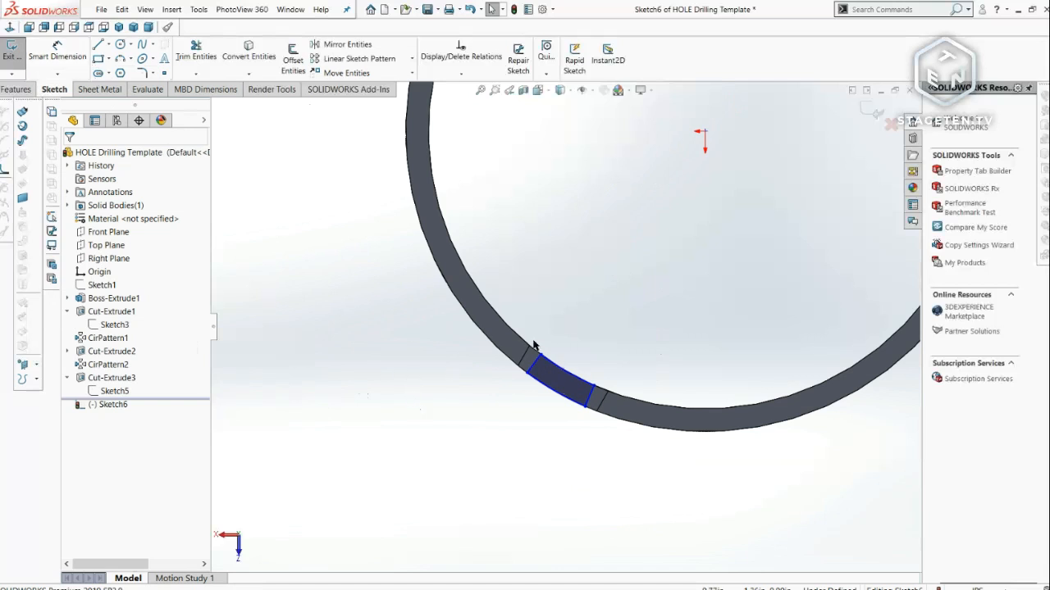
- Dimension the angle between the profile's two end lines to 10°
{"action": "left_click", "coordinate": [57, 50]}
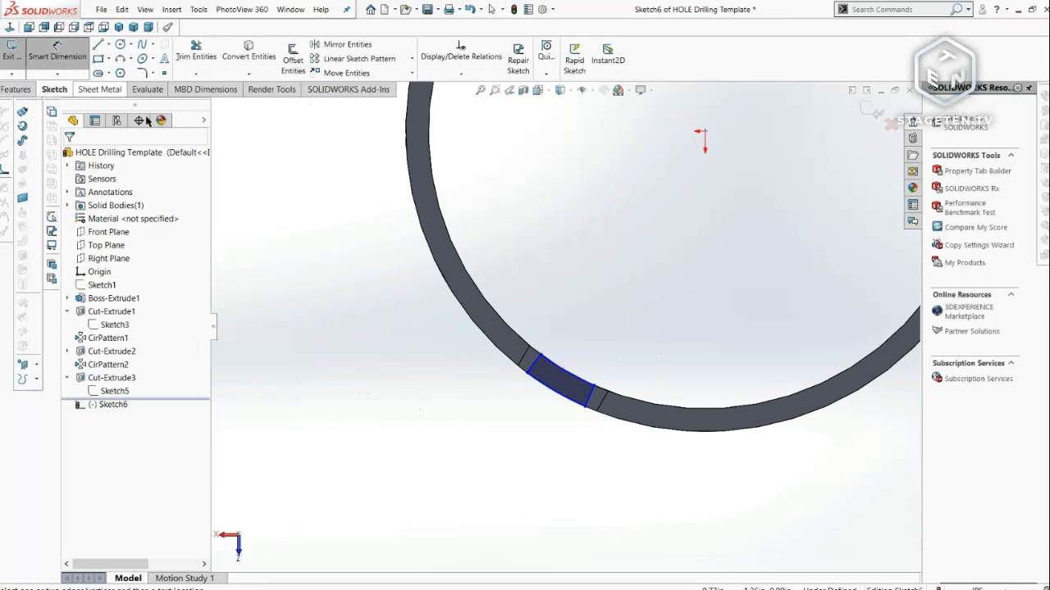
{"action": "left_click", "coordinate": [541, 369]}
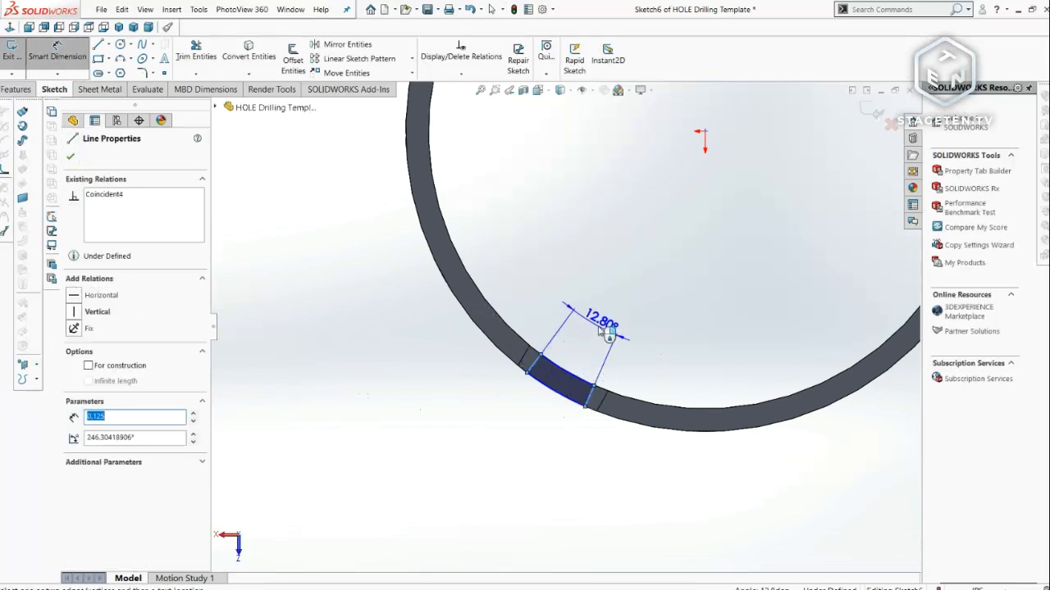
{"action": "left_click", "coordinate": [607, 323]}
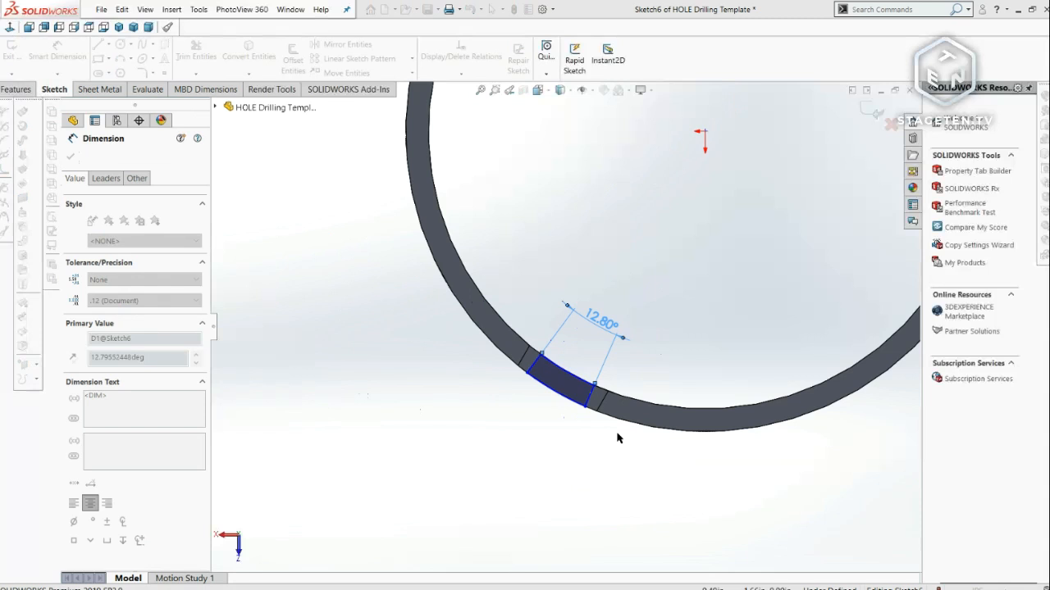
{"action": "type", "text": "10"}
{"action": "key", "text": "Return"}
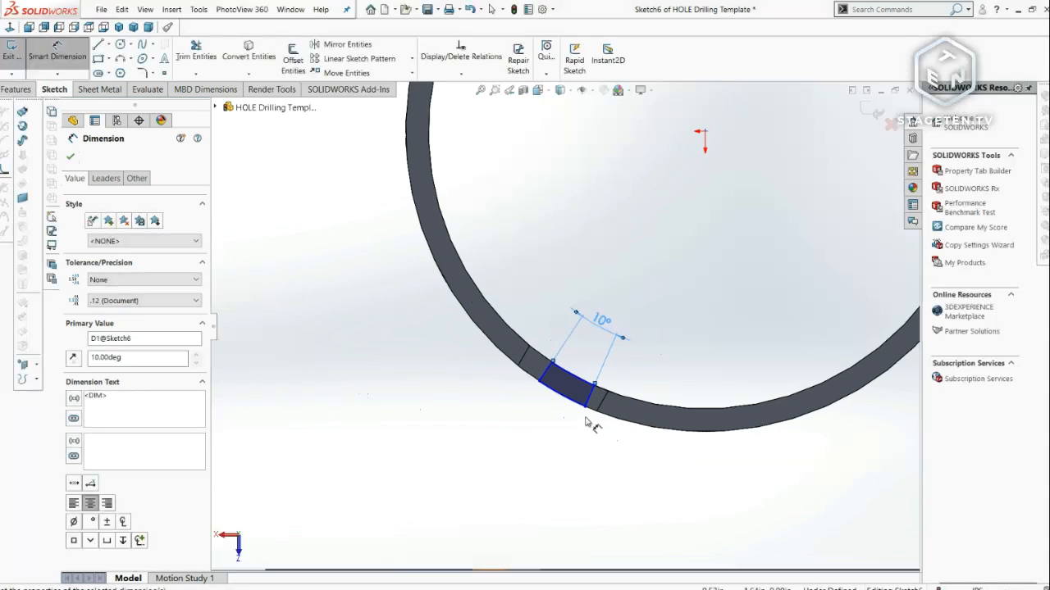
- Draw a construction line from the midpoint of the profile's outer arc to the ring's centre point
{"action": "left_click", "coordinate": [98, 46]}
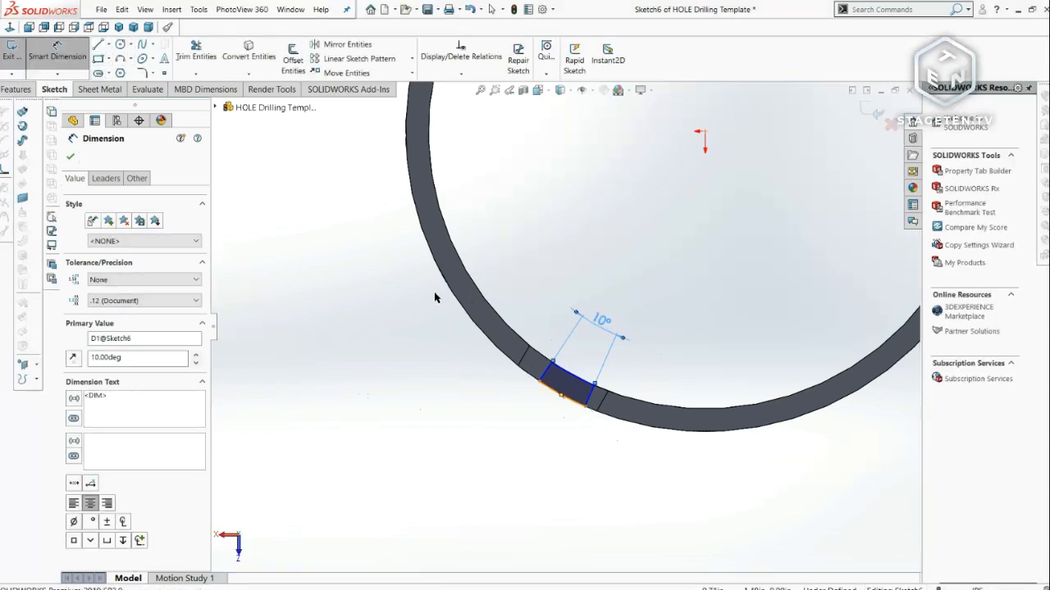
{"action": "left_click", "coordinate": [564, 401]}
{"action": "left_click", "coordinate": [704, 131]}
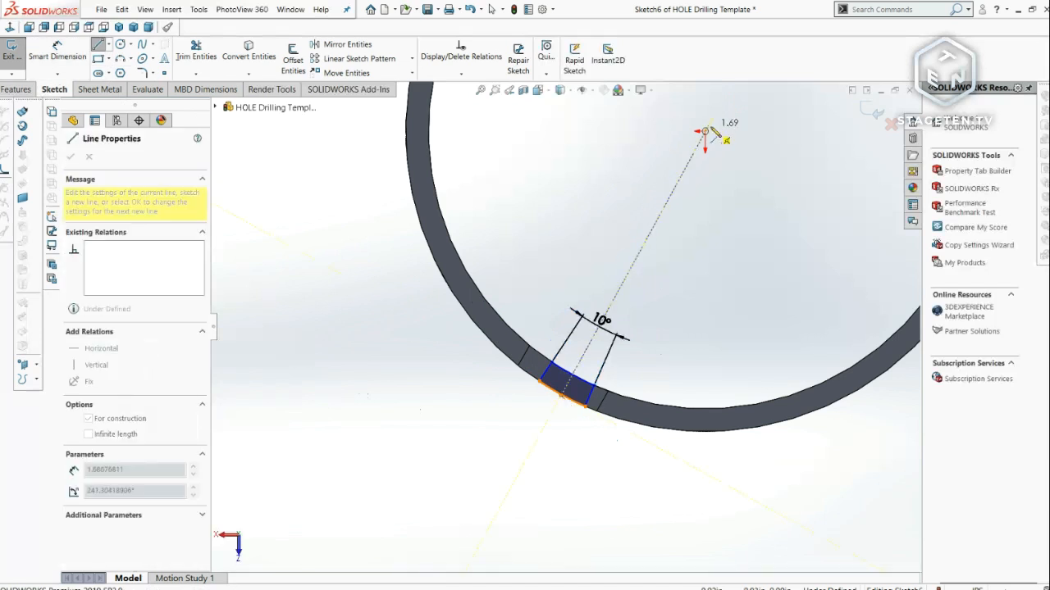
{"action": "key", "text": "Escape"}
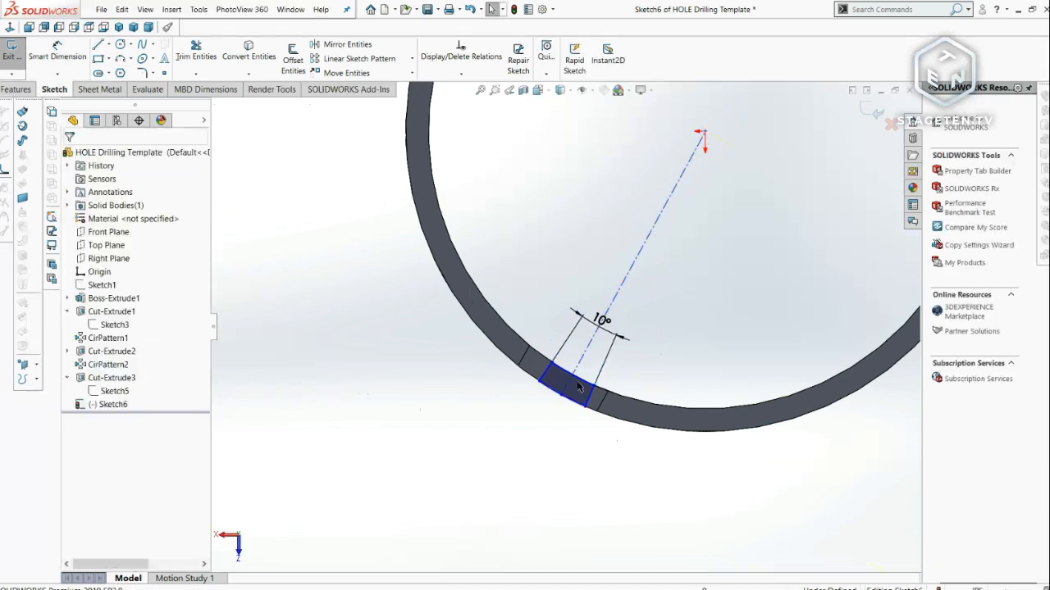
- Slide the 10° profile along the notch floor so that it sits roughly midway between the notch's two ends
{"action": "left_click_drag", "start_coordinate": [563, 403], "coordinate": [547, 389]}
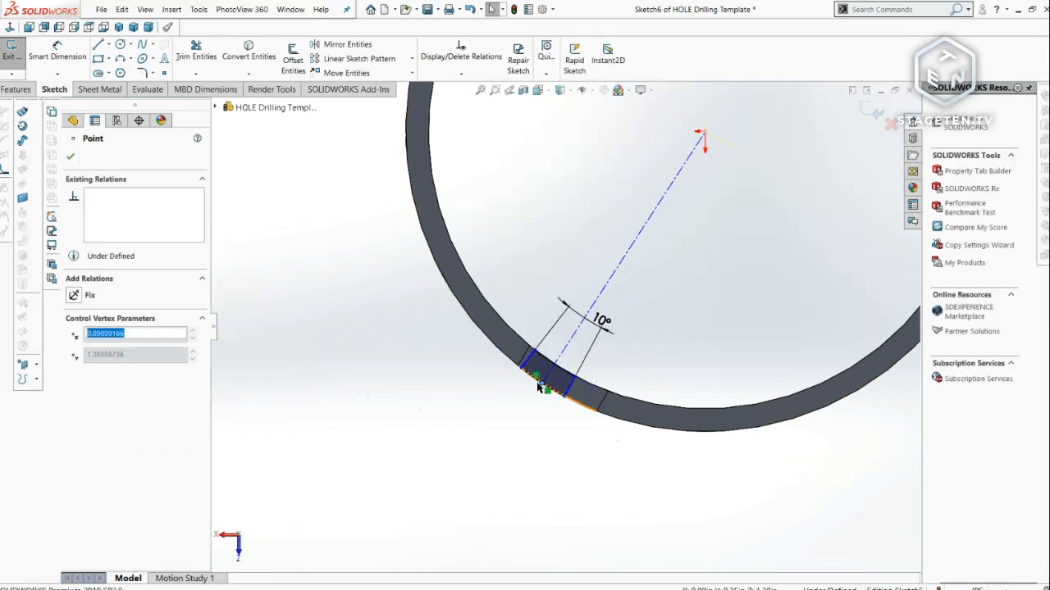
{"action": "scroll", "coordinate": [559, 440], "scroll_direction": "down", "scroll_amount": 3}
{"action": "left_click", "coordinate": [556, 424]}
{"action": "scroll", "coordinate": [563, 269], "scroll_direction": "down", "scroll_amount": 3}
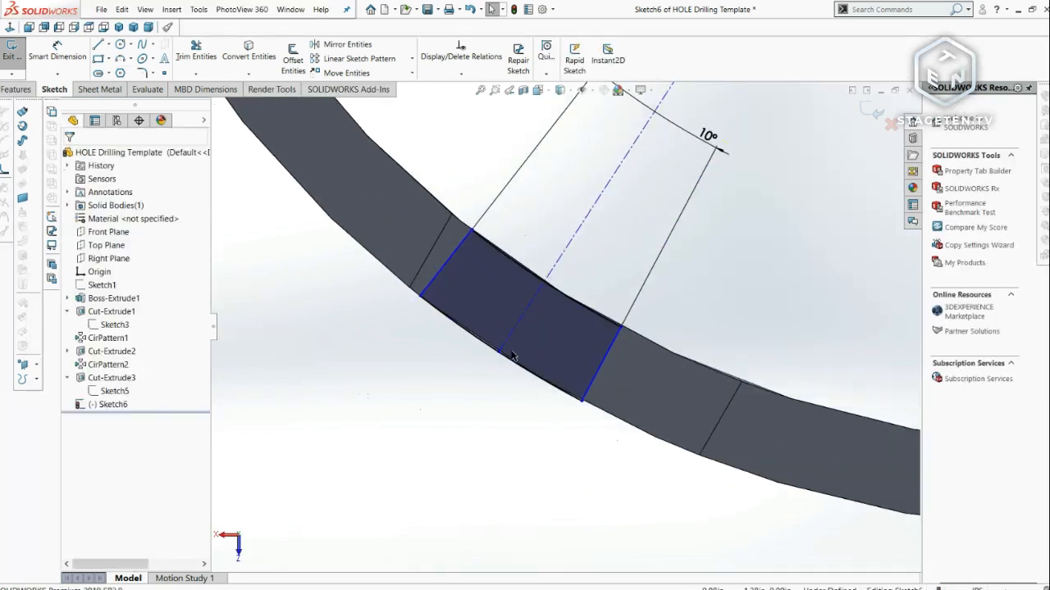
{"action": "left_click_drag", "start_coordinate": [584, 403], "coordinate": [633, 425]}
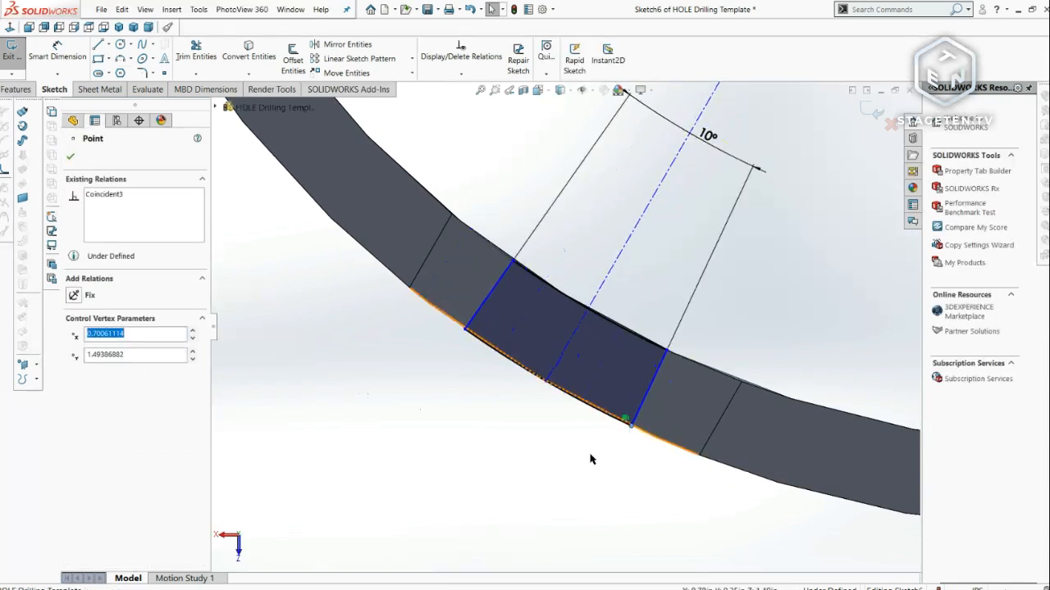
- Draw two construction lines, each joining the midpoint of a profile end line to the midpoint of the neighbouring notch edge
{"action": "left_click", "coordinate": [72, 120]}
{"action": "left_click", "coordinate": [99, 44]}
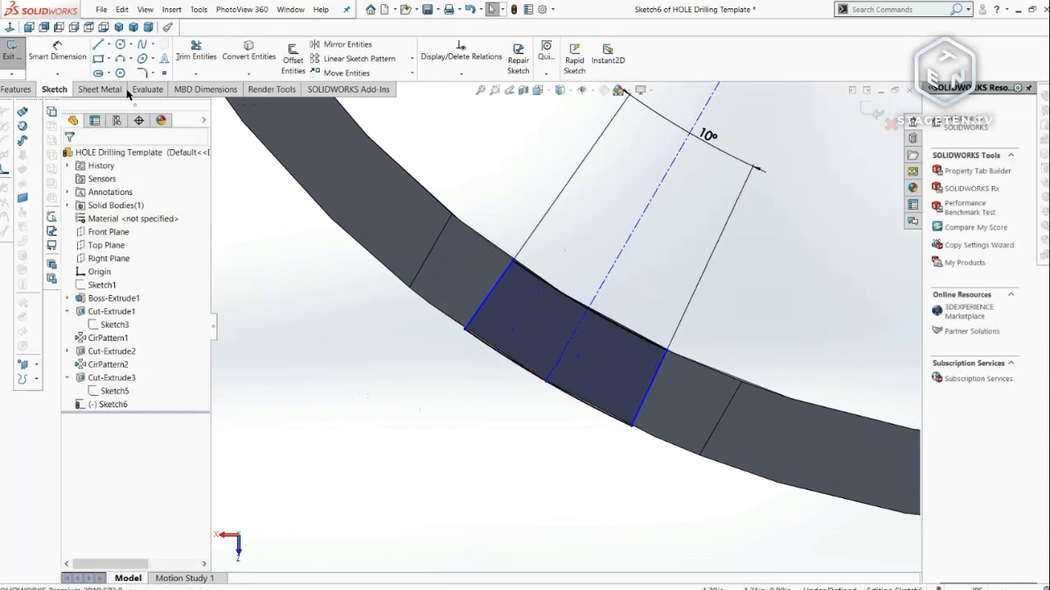
{"action": "left_click", "coordinate": [429, 251]}
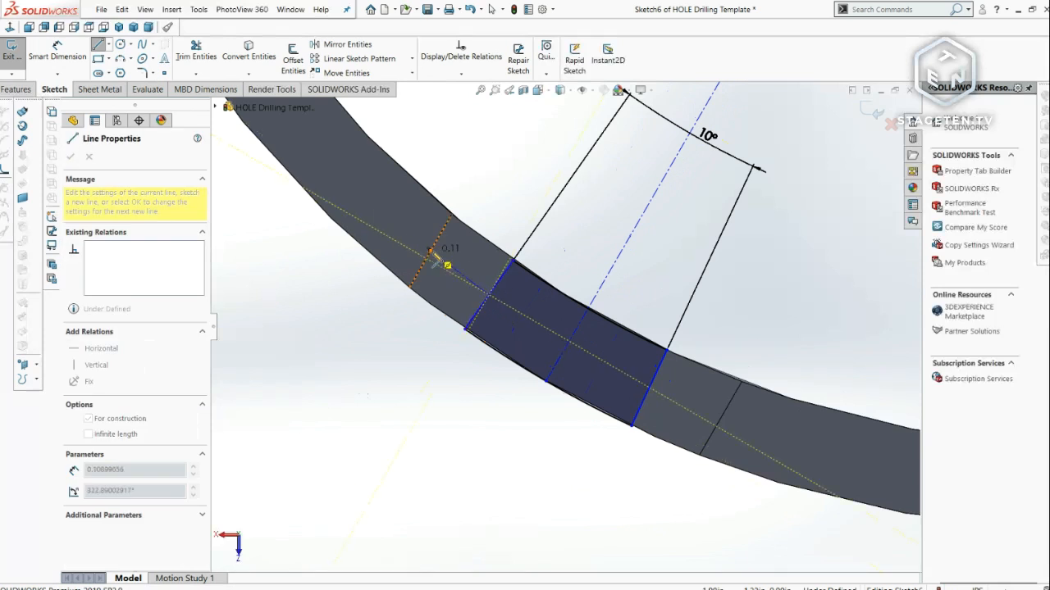
{"action": "double_click", "coordinate": [489, 292]}
{"action": "left_click", "coordinate": [97, 44]}
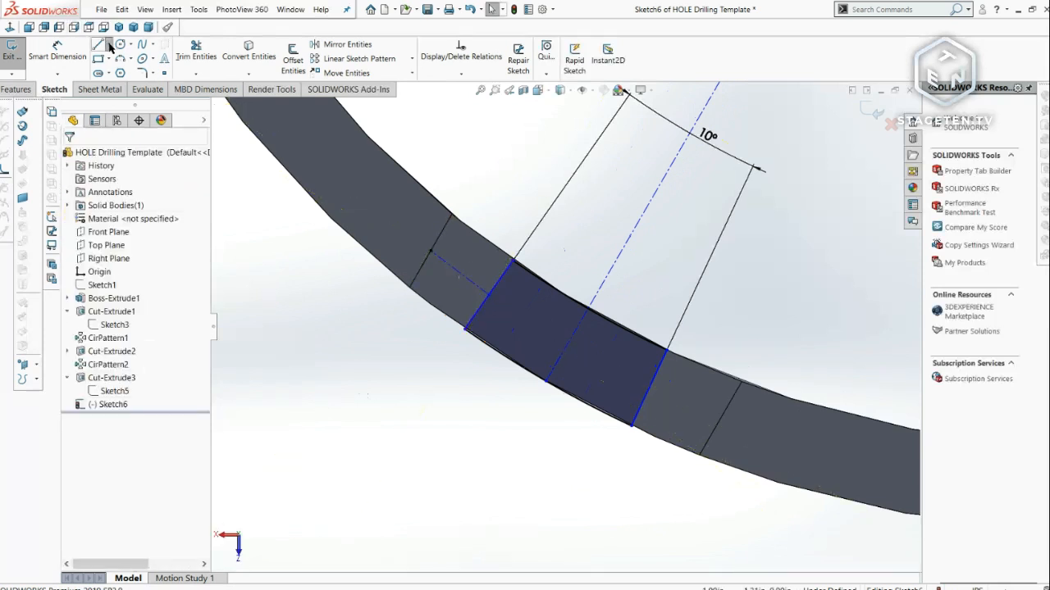
{"action": "left_click", "coordinate": [98, 44]}
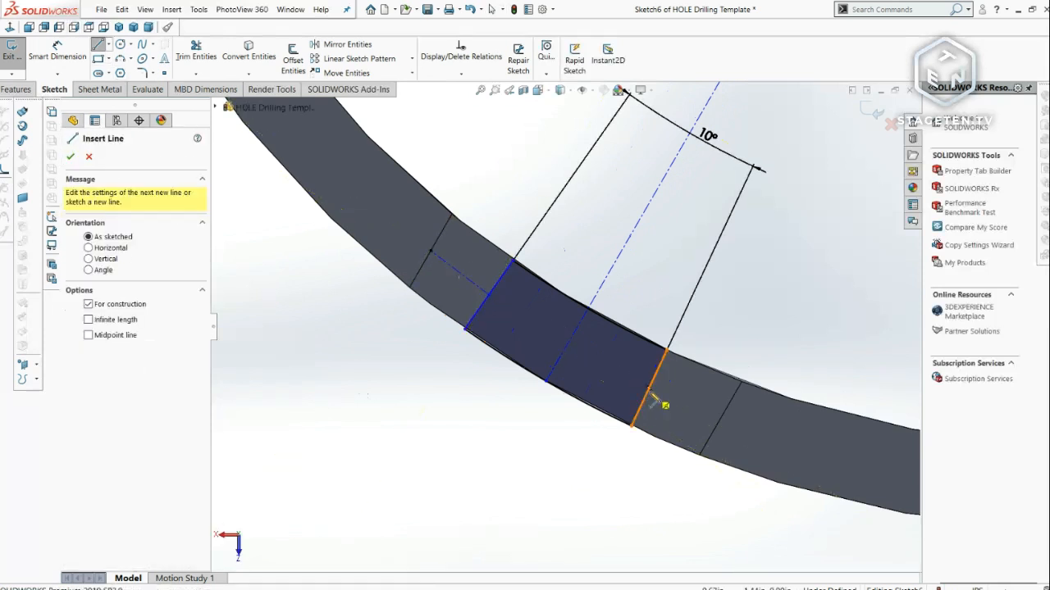
{"action": "left_click", "coordinate": [649, 388]}
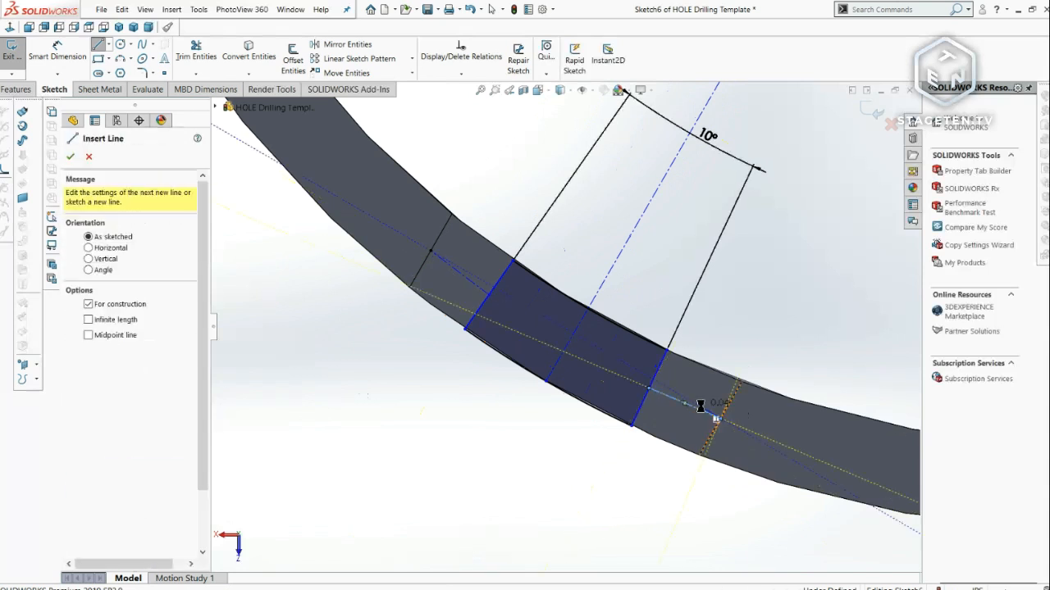
{"action": "double_click", "coordinate": [700, 407]}
- Make the two short construction lines equal in length to centre the profile in the notch
{"action": "left_click", "coordinate": [693, 402]}
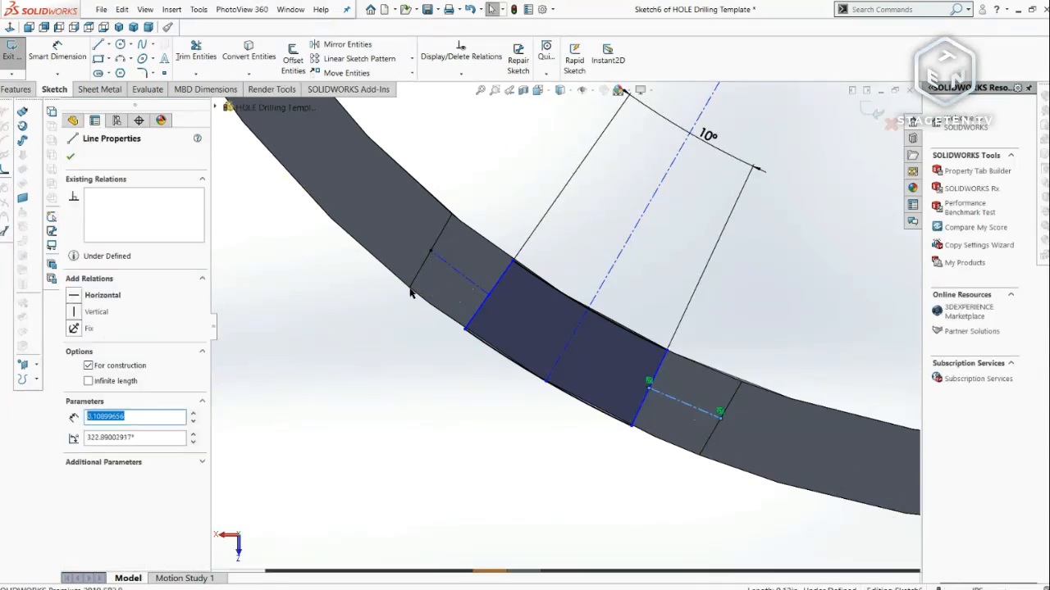
{"action": "left_click", "coordinate": [459, 269], "text": "ctrl"}
{"action": "left_click", "coordinate": [95, 438]}
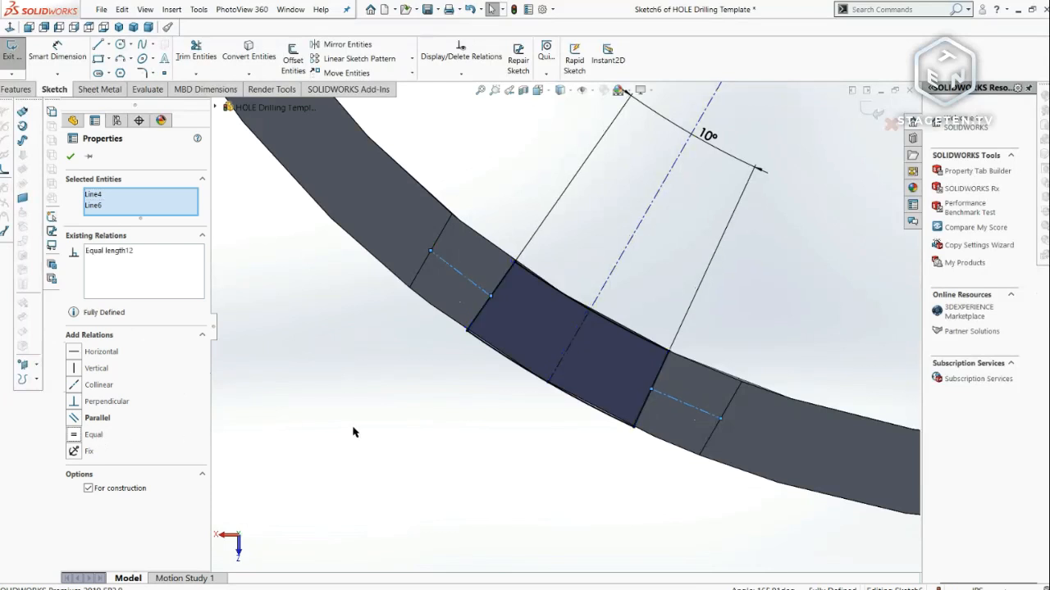
{"action": "left_click", "coordinate": [510, 421]}
- Extrude the 10° profile 1.00 in blind from the notch floor, out past the ring's rim, as a tab merged with the ring
{"action": "scroll", "coordinate": [511, 422], "scroll_direction": "up", "scroll_amount": 5}
{"action": "mouse_move", "coordinate": [511, 422]}
{"action": "middle_mouse_down"}
{"action": "mouse_move", "coordinate": [565, 249]}
{"action": "mouse_move", "coordinate": [557, 225]}
{"action": "middle_mouse_up"}
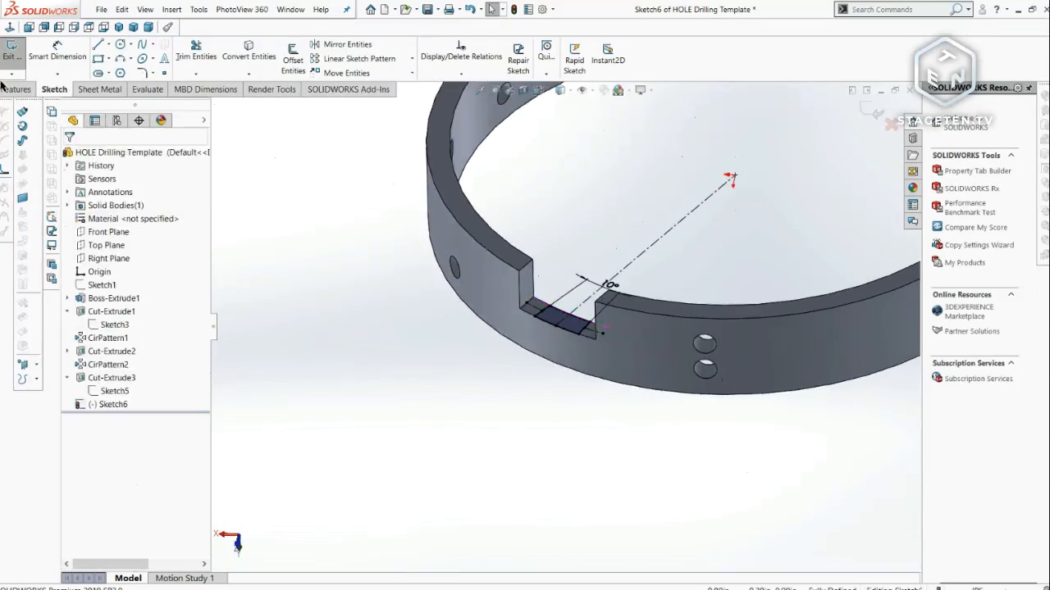
{"action": "left_click", "coordinate": [17, 88]}
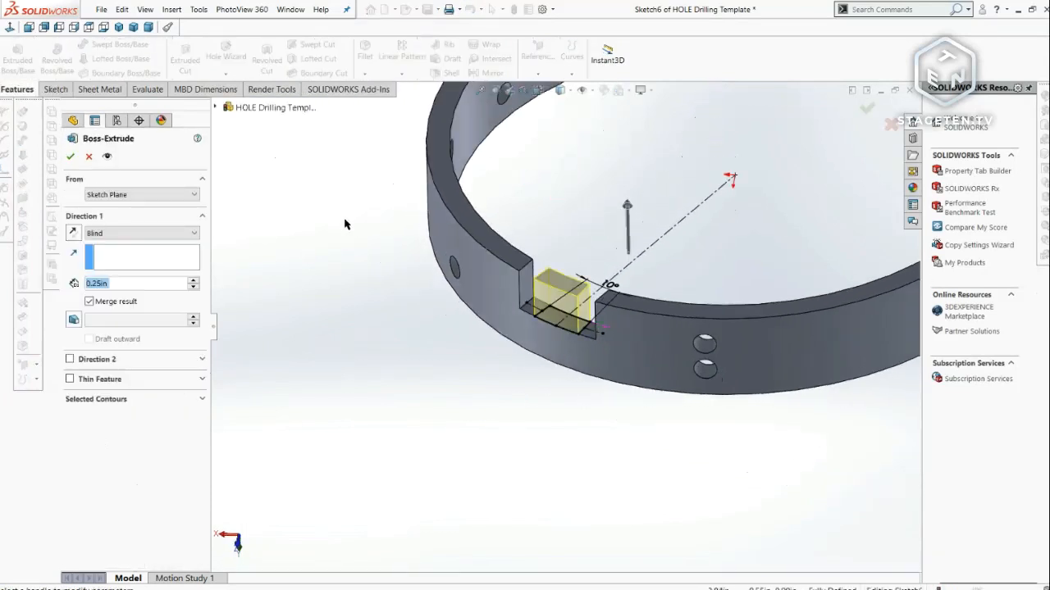
{"action": "left_click_drag", "start_coordinate": [195, 287], "coordinate": [196, 285]}
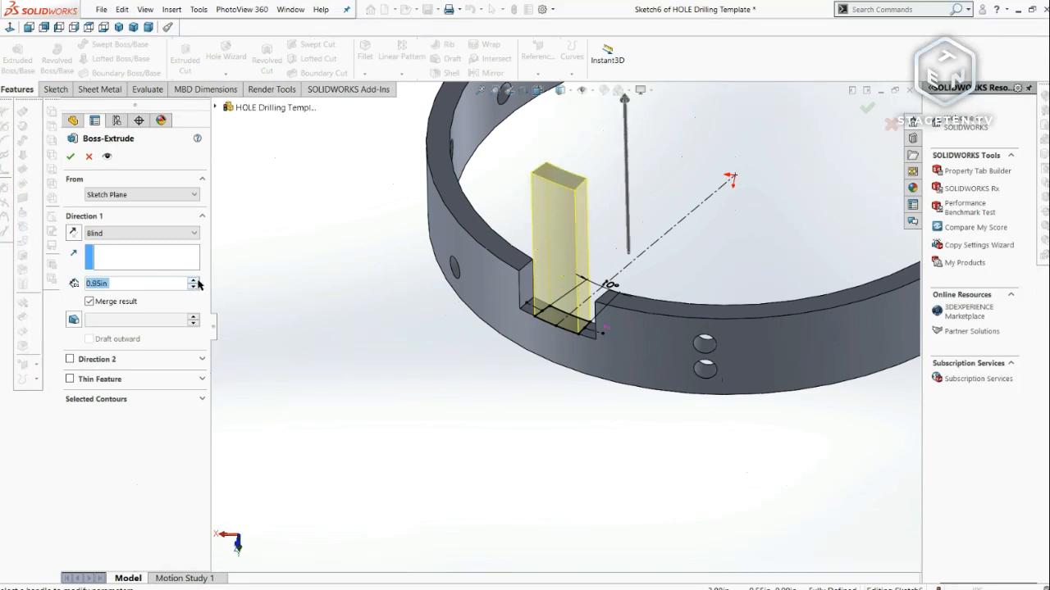
{"action": "middle_click_drag", "start_coordinate": [346, 294], "coordinate": [240, 217]}
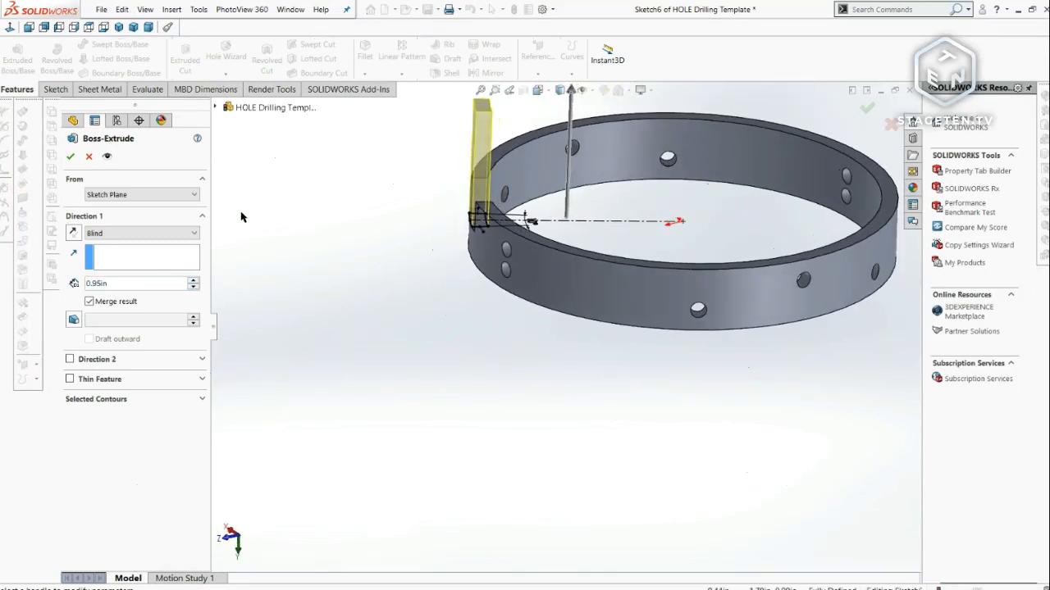
{"action": "left_click", "coordinate": [195, 284]}
{"action": "left_click", "coordinate": [129, 288]}
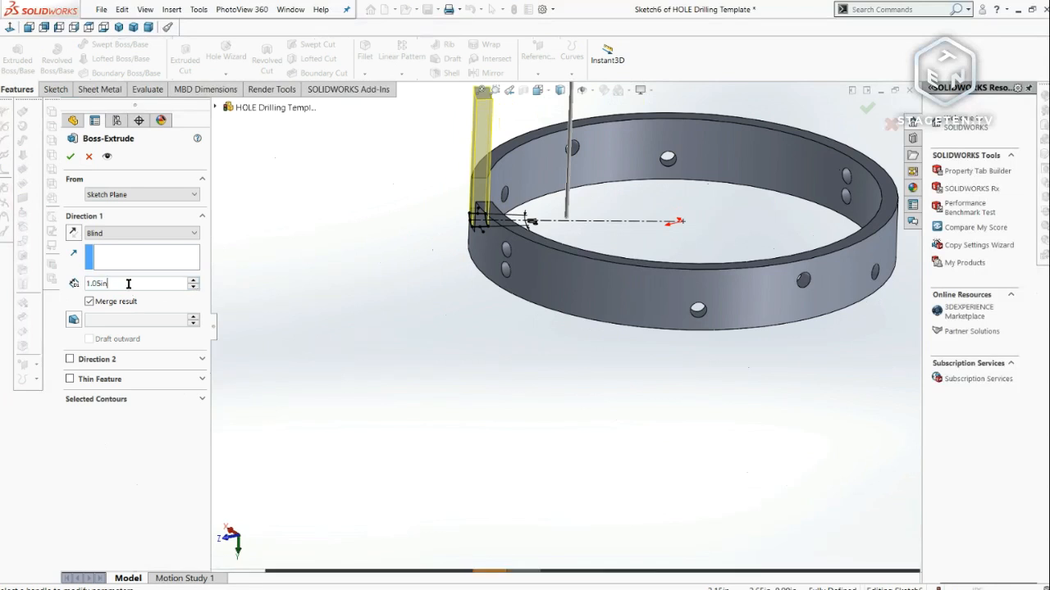
{"action": "scroll", "coordinate": [130, 286], "scroll_direction": "down", "scroll_amount": 1}
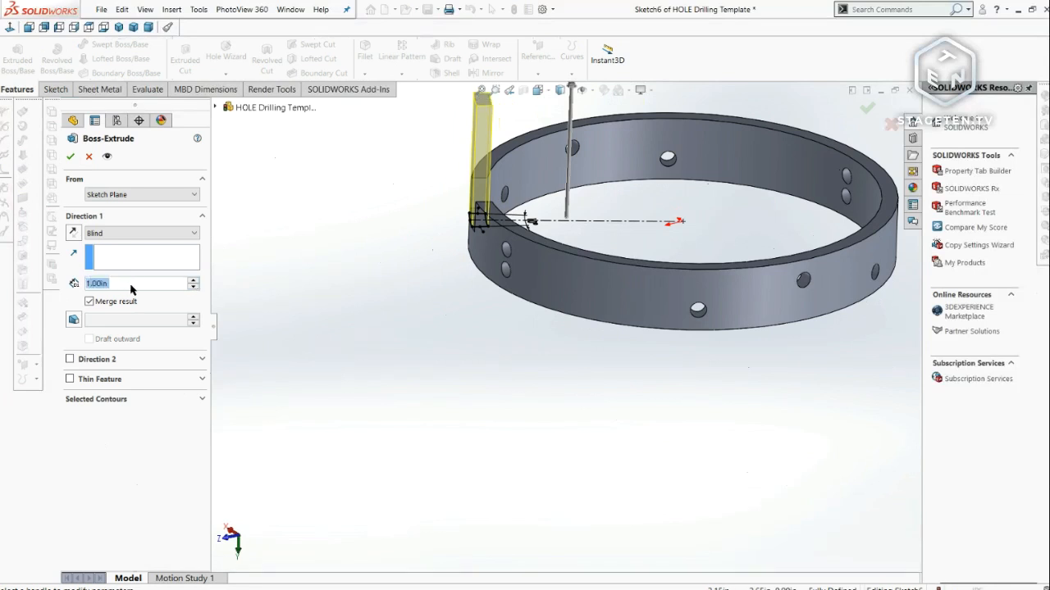
{"action": "key", "text": "Return"}
- Start a line sketch on the radial side face of the extruded tab, viewed square-on near the tab's free end
{"action": "scroll", "coordinate": [478, 126], "scroll_direction": "down", "scroll_amount": 3}
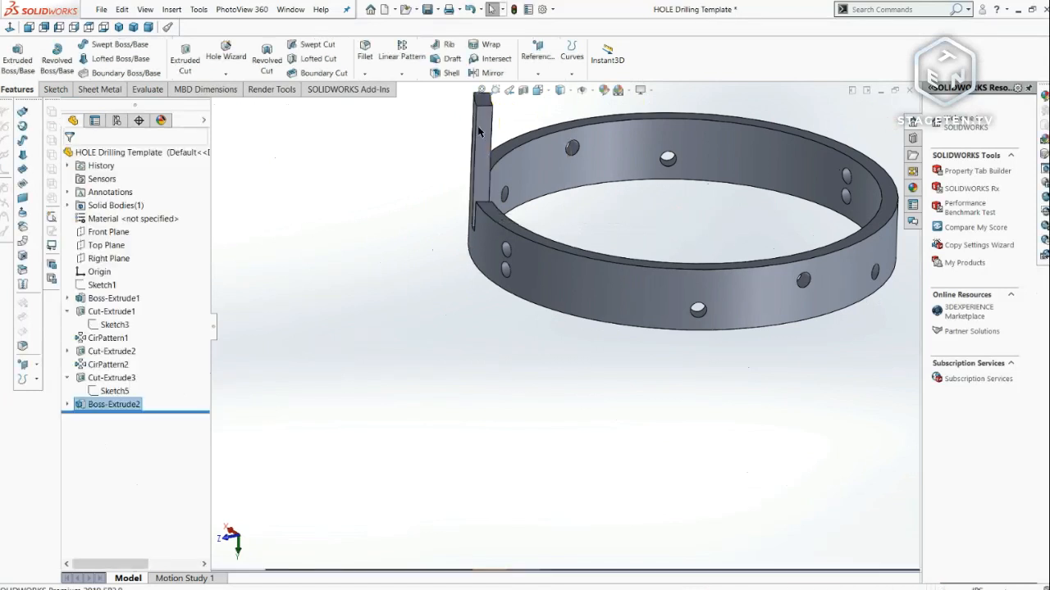
{"action": "left_click", "coordinate": [573, 109]}
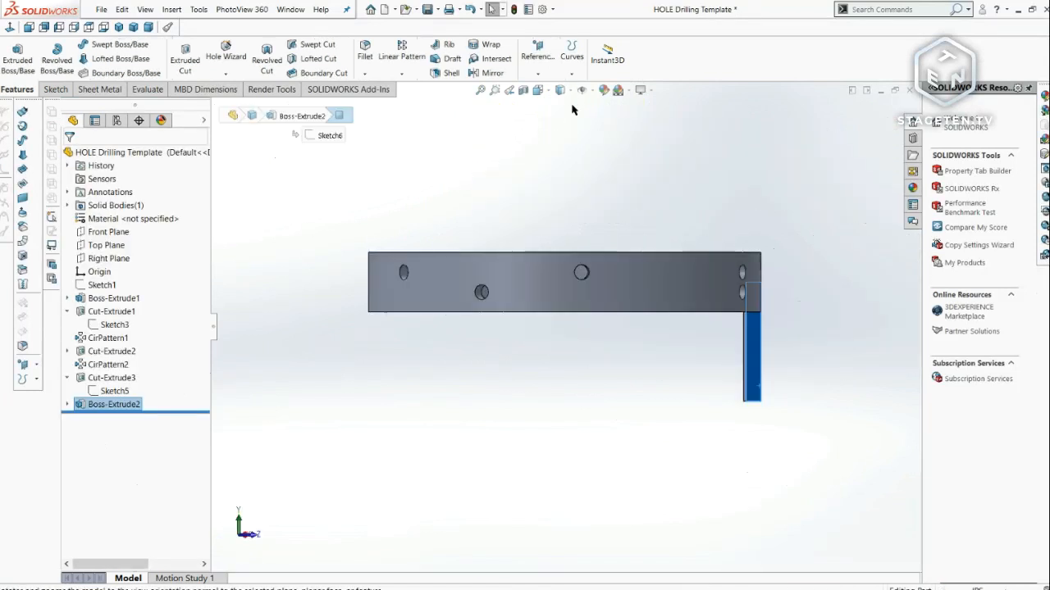
{"action": "key", "text": "ctrl+7"}
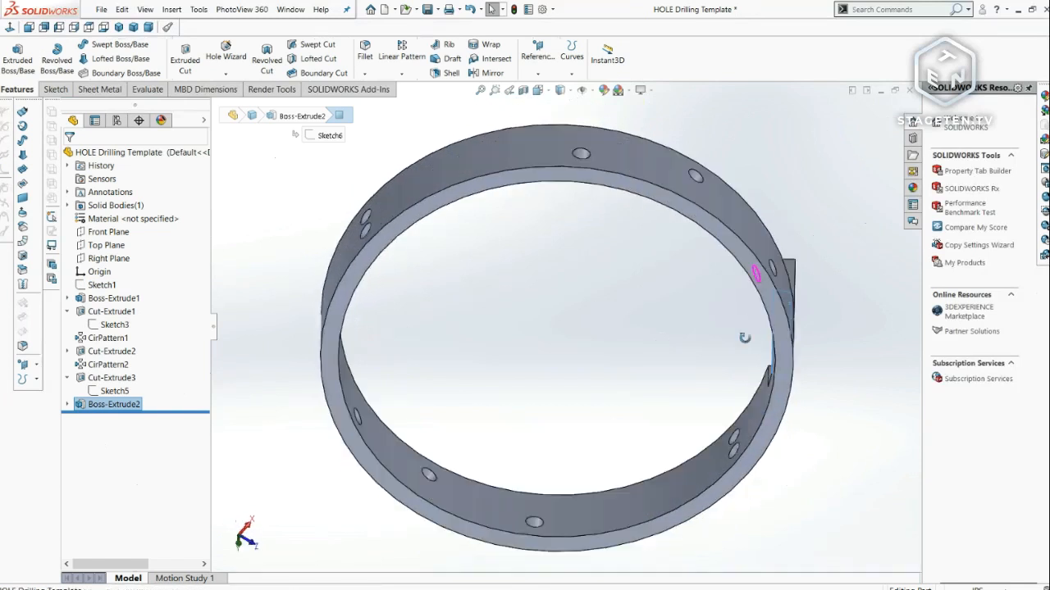
{"action": "left_click", "coordinate": [805, 156]}
{"action": "left_click", "coordinate": [897, 104]}
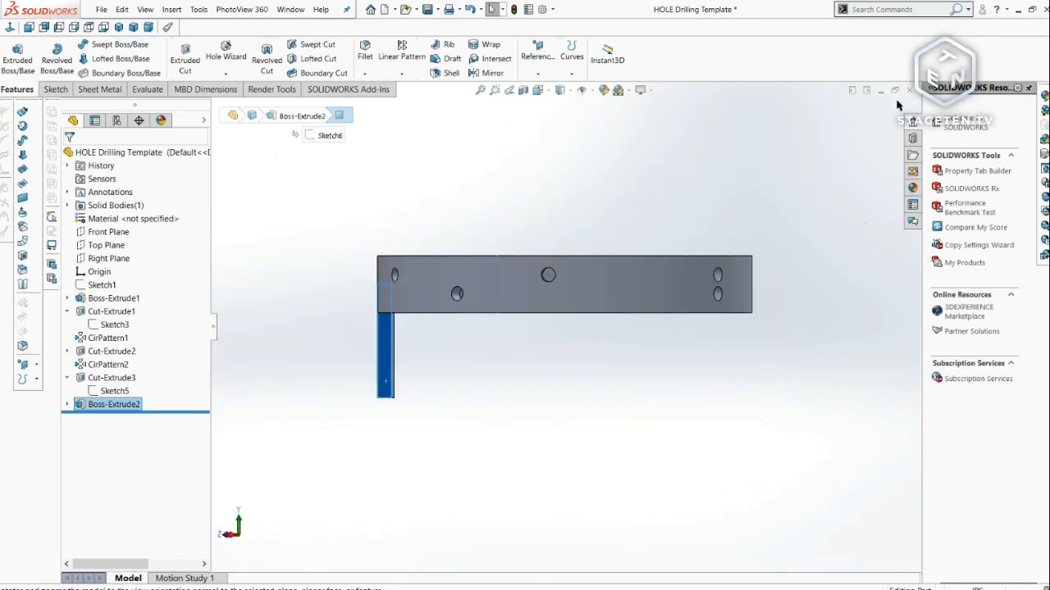
{"action": "scroll", "coordinate": [536, 407], "scroll_direction": "down", "scroll_amount": 3}
{"action": "left_click", "coordinate": [543, 402]}
{"action": "scroll", "coordinate": [462, 386], "scroll_direction": "down", "scroll_amount": 5}
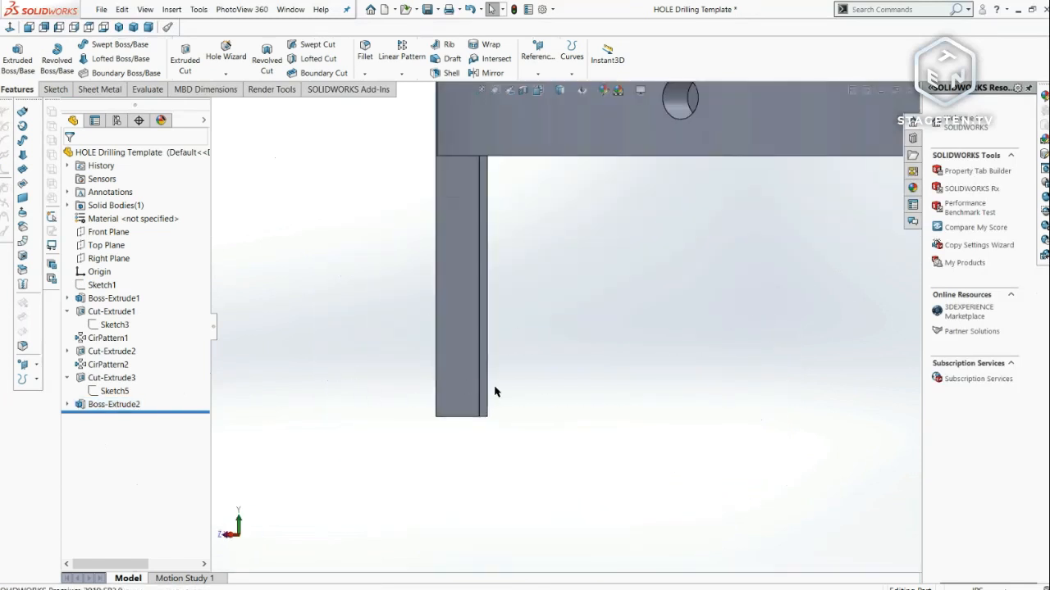
{"action": "scroll", "coordinate": [508, 387], "scroll_direction": "up", "scroll_amount": 2}
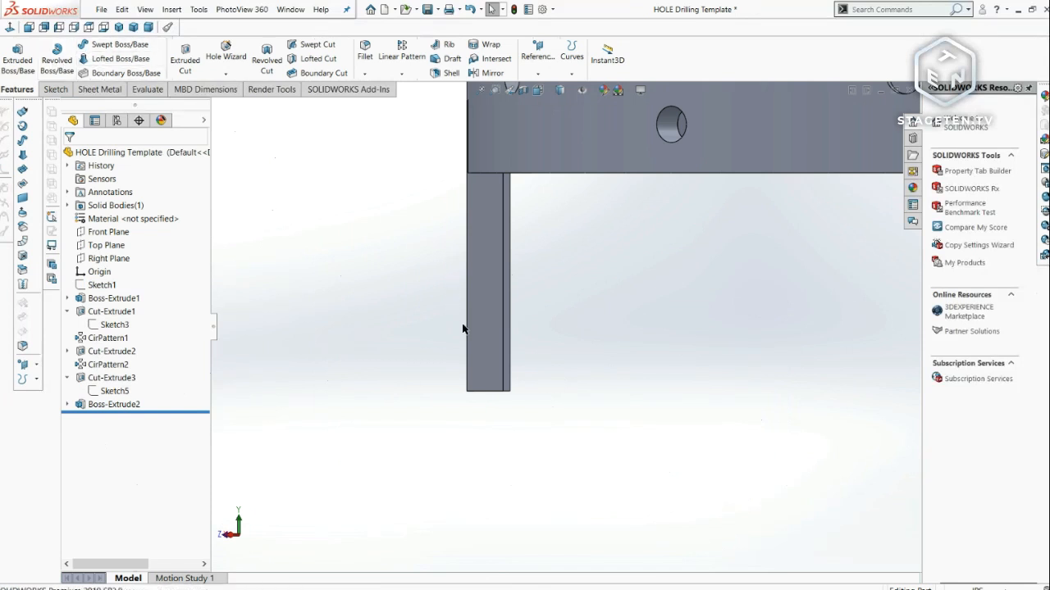
{"action": "left_click", "coordinate": [57, 89]}
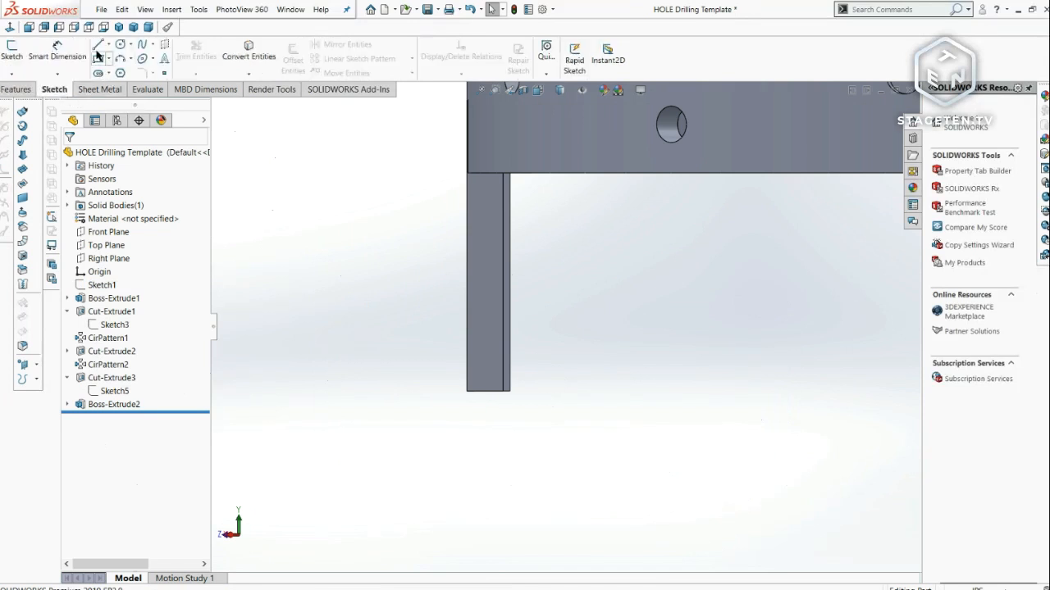
{"action": "left_click", "coordinate": [485, 380]}
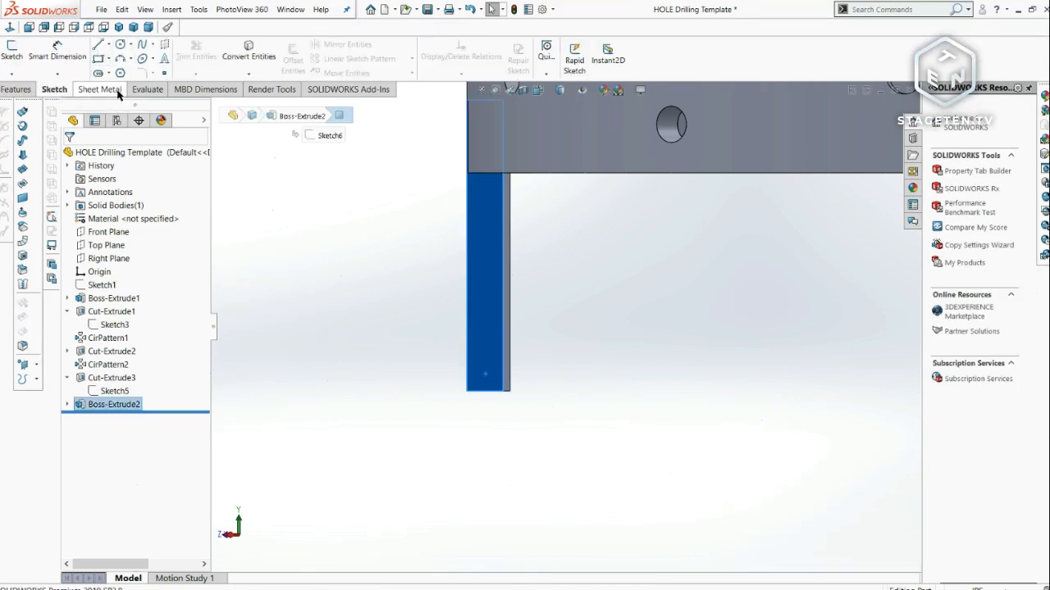
{"action": "left_click", "coordinate": [98, 46]}
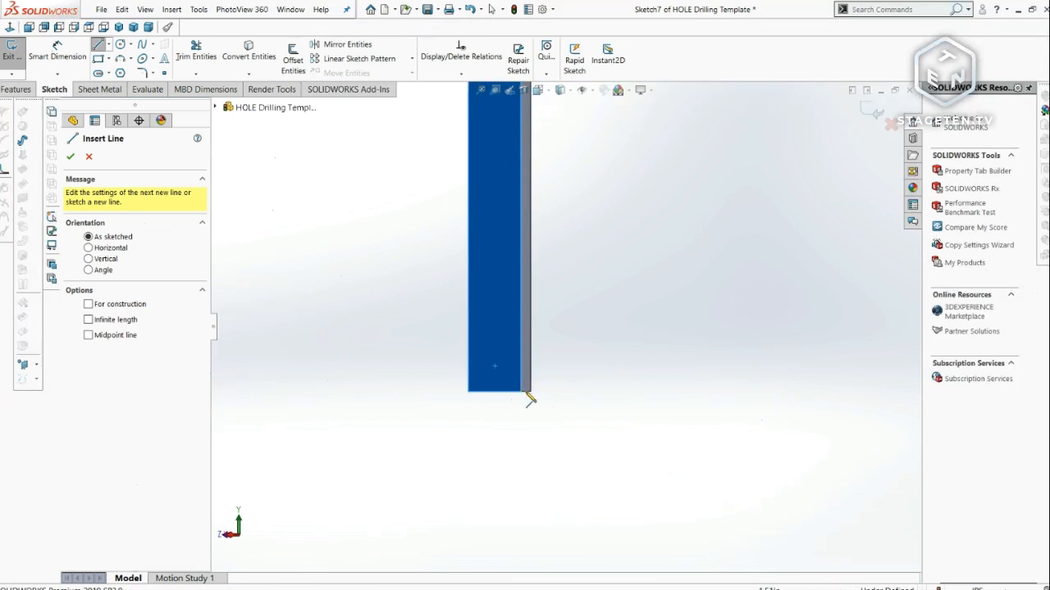
- Sketch a four-tooth zigzag from the inner corner of the tab's free end towards the ring, with most segments about 0.08 in long
{"action": "left_click", "coordinate": [523, 392]}
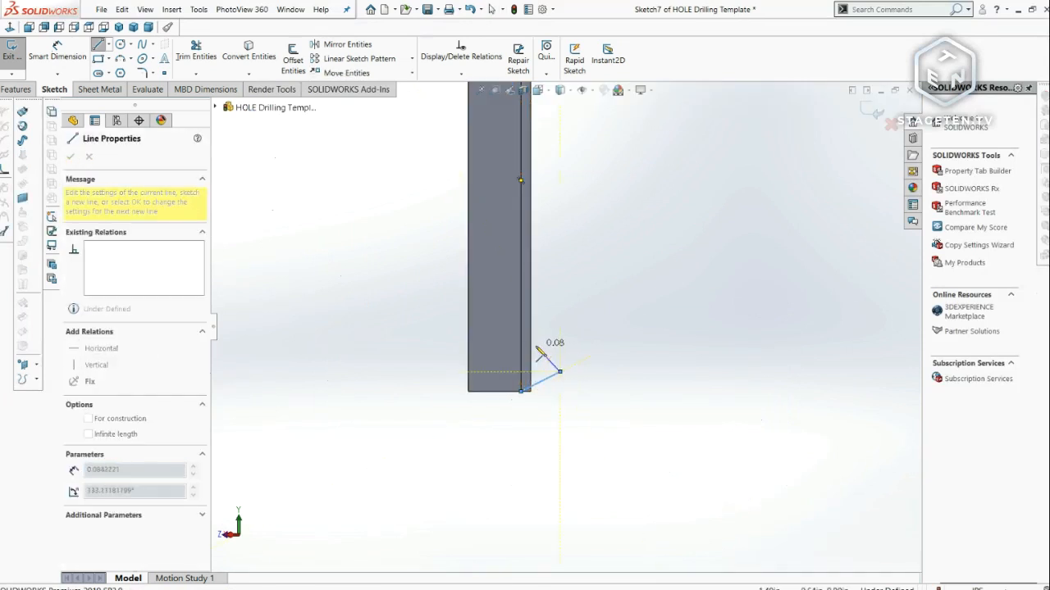
{"action": "left_click", "coordinate": [535, 351]}
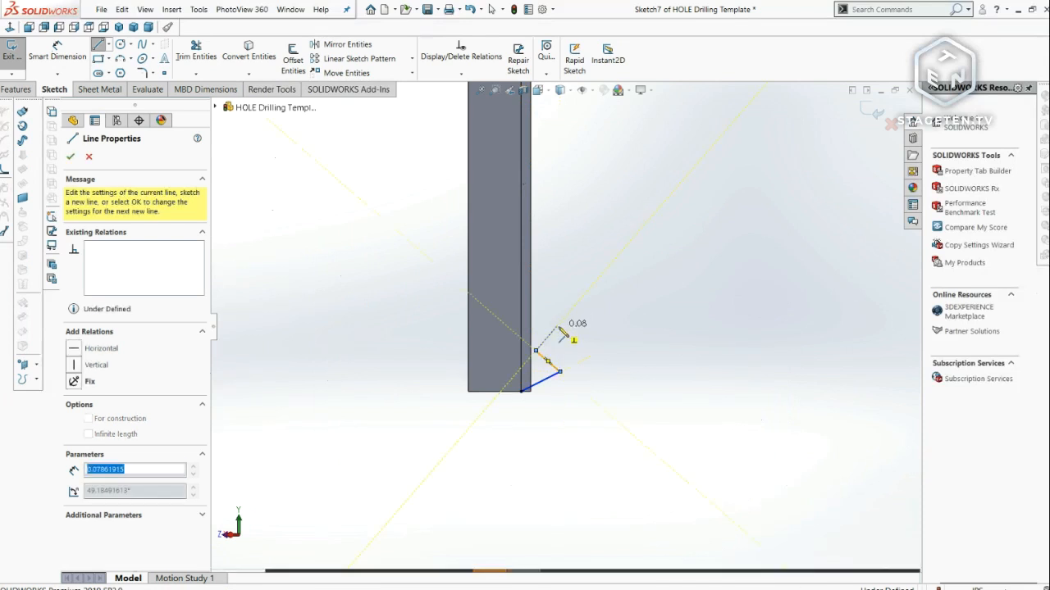
{"action": "left_click", "coordinate": [557, 326]}
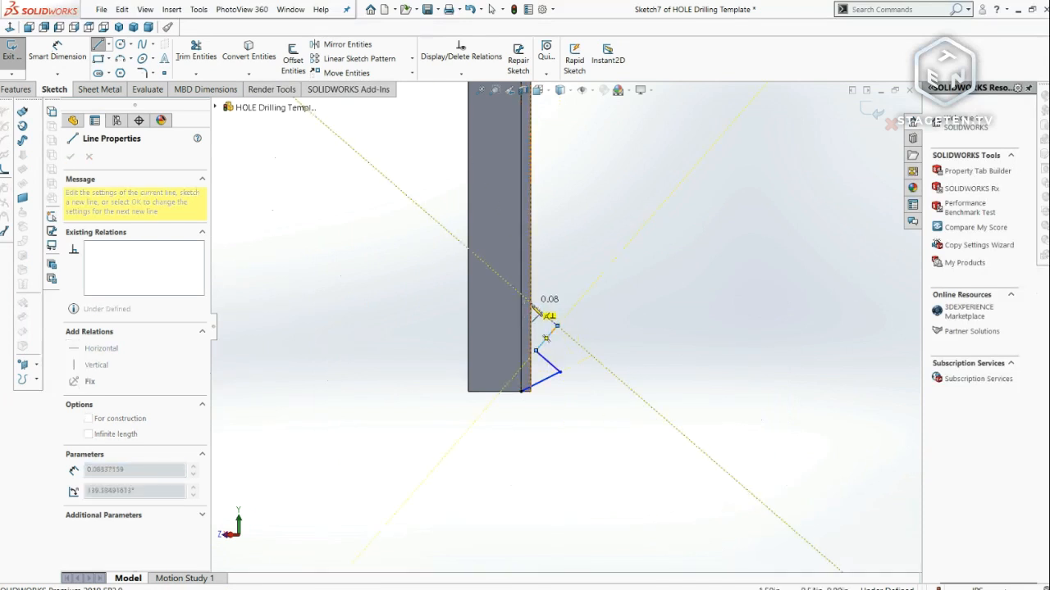
{"action": "left_click", "coordinate": [536, 307]}
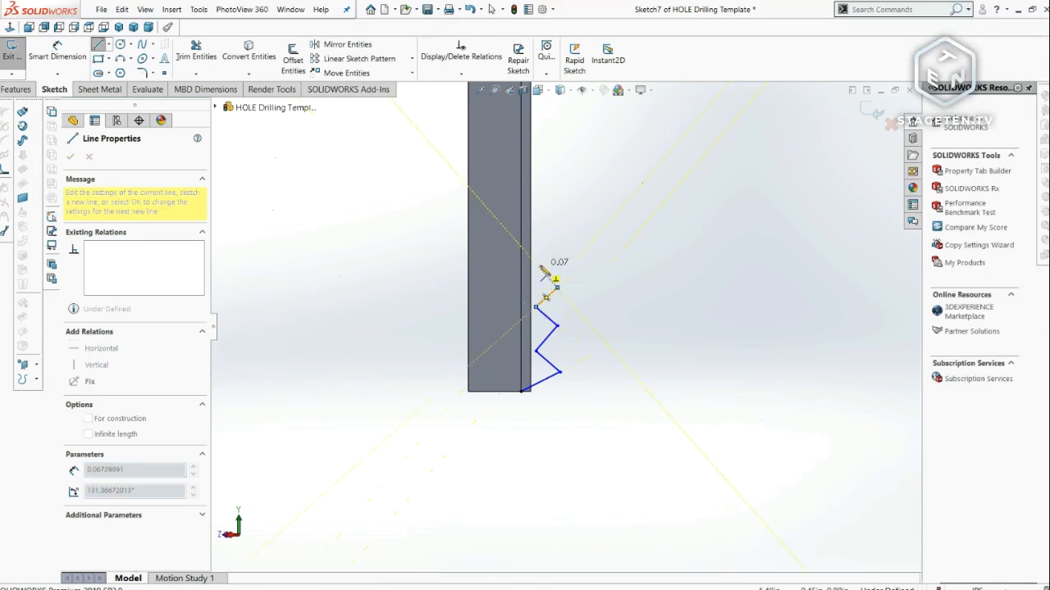
{"action": "left_click", "coordinate": [557, 287]}
{"action": "left_click", "coordinate": [538, 266]}
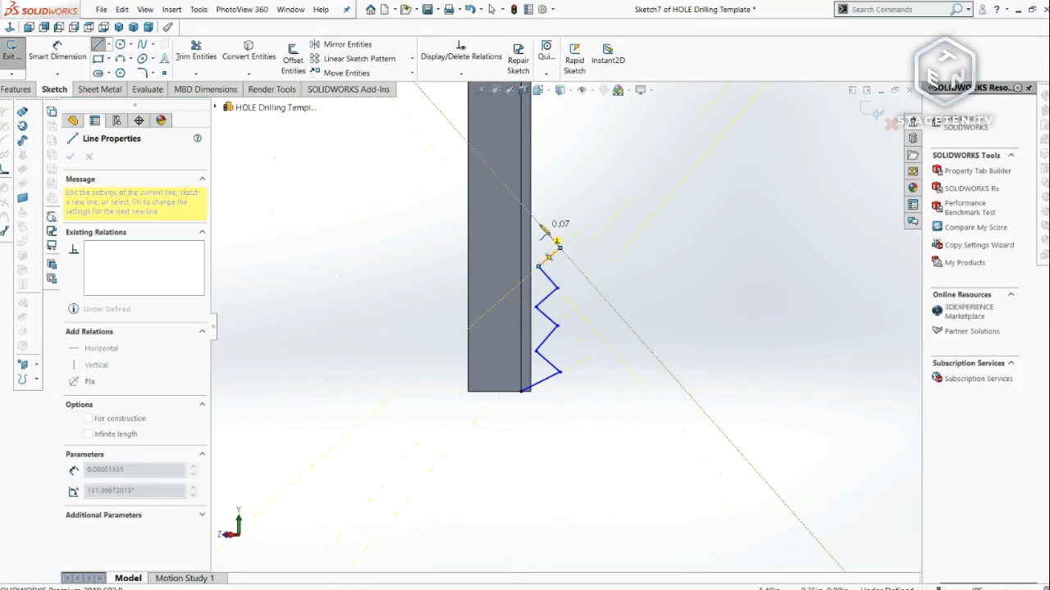
{"action": "scroll", "coordinate": [632, 237], "scroll_direction": "up", "scroll_amount": 3}
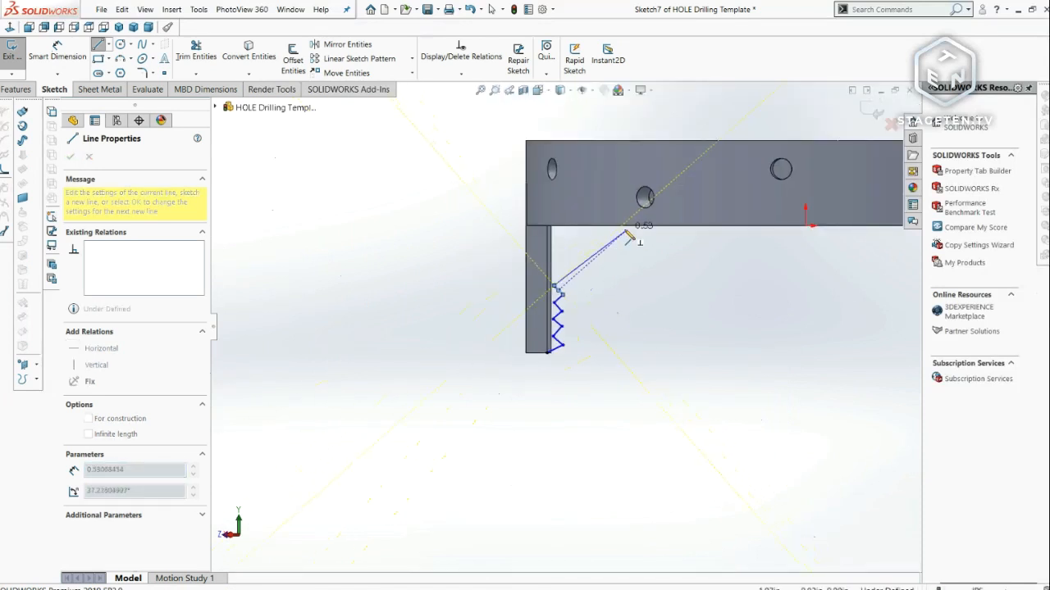
{"action": "scroll", "coordinate": [556, 288], "scroll_direction": "down", "scroll_amount": 5}
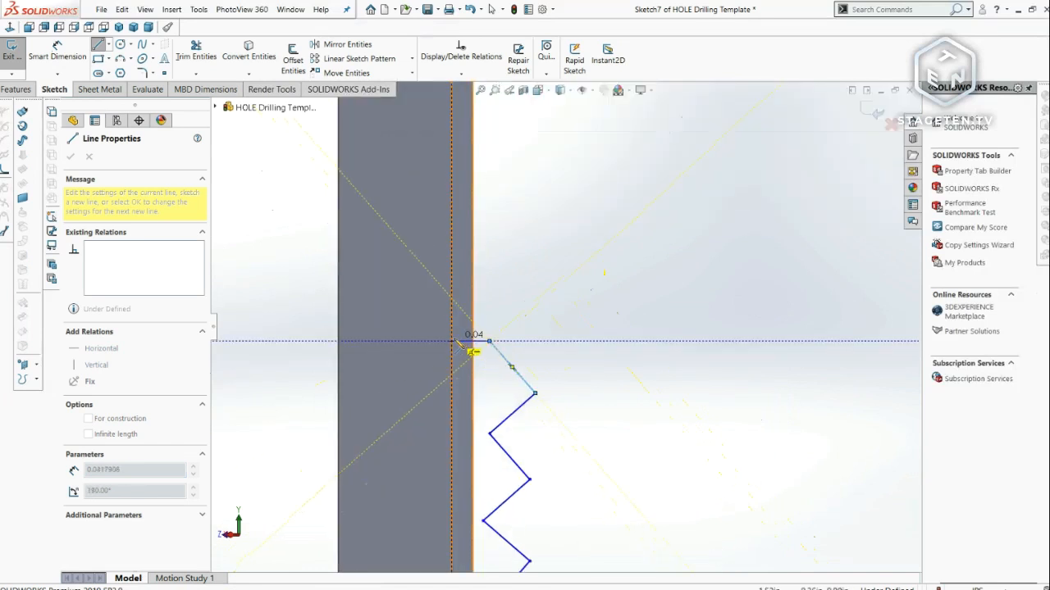
- Close the toothed profile with a 0.04 in horizontal line, a diagonal past the tab's outer face, a short vertical end and a horizontal base to the tab corner
{"action": "left_click", "coordinate": [463, 343]}
{"action": "scroll", "coordinate": [471, 352], "scroll_direction": "up", "scroll_amount": 4}
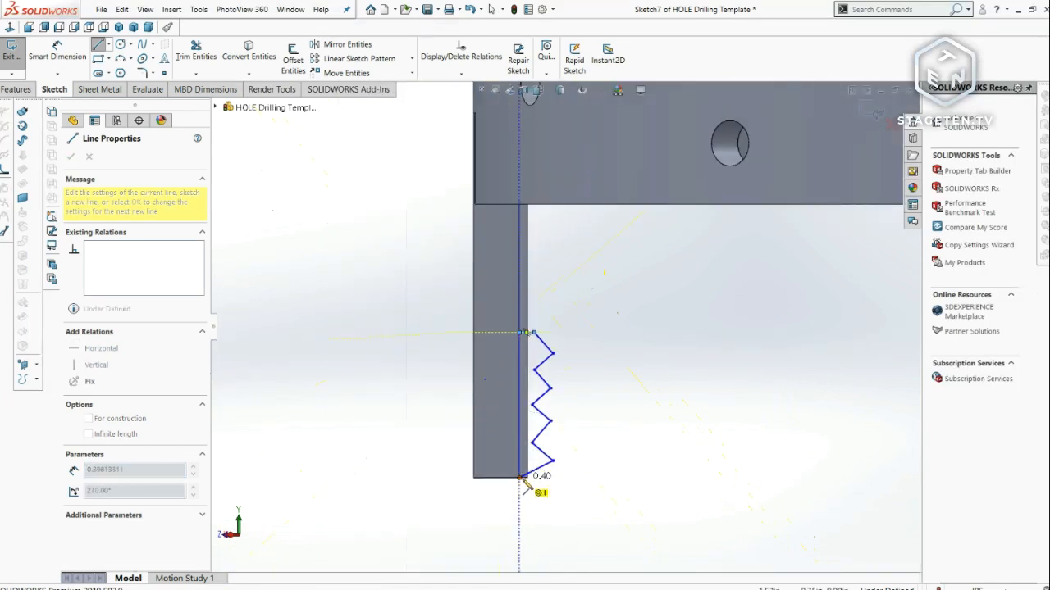
{"action": "left_click", "coordinate": [522, 478]}
{"action": "scroll", "coordinate": [415, 455], "scroll_direction": "up", "scroll_amount": 2}
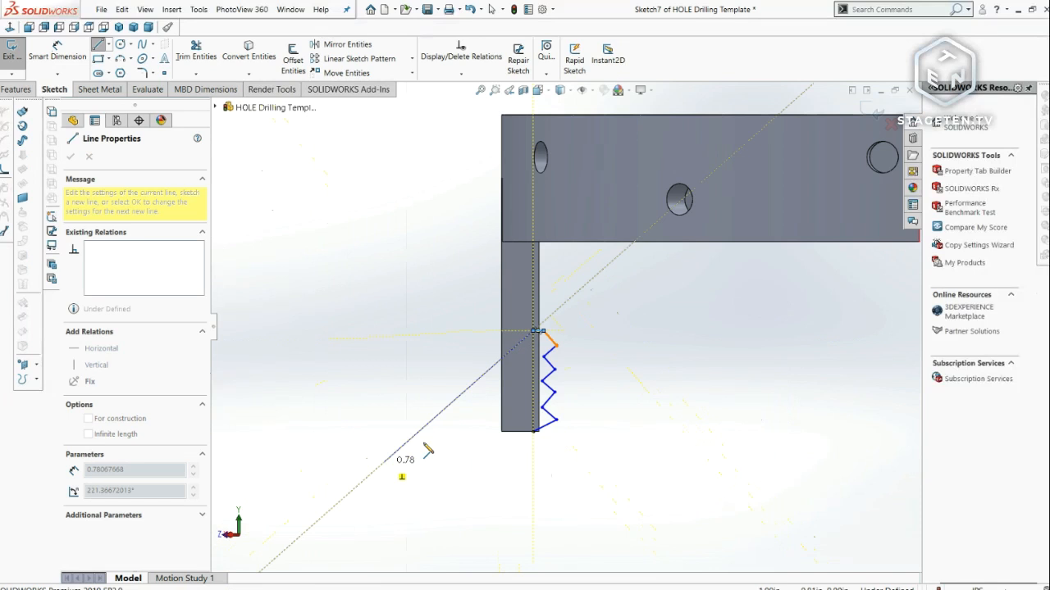
{"action": "left_click", "coordinate": [449, 414]}
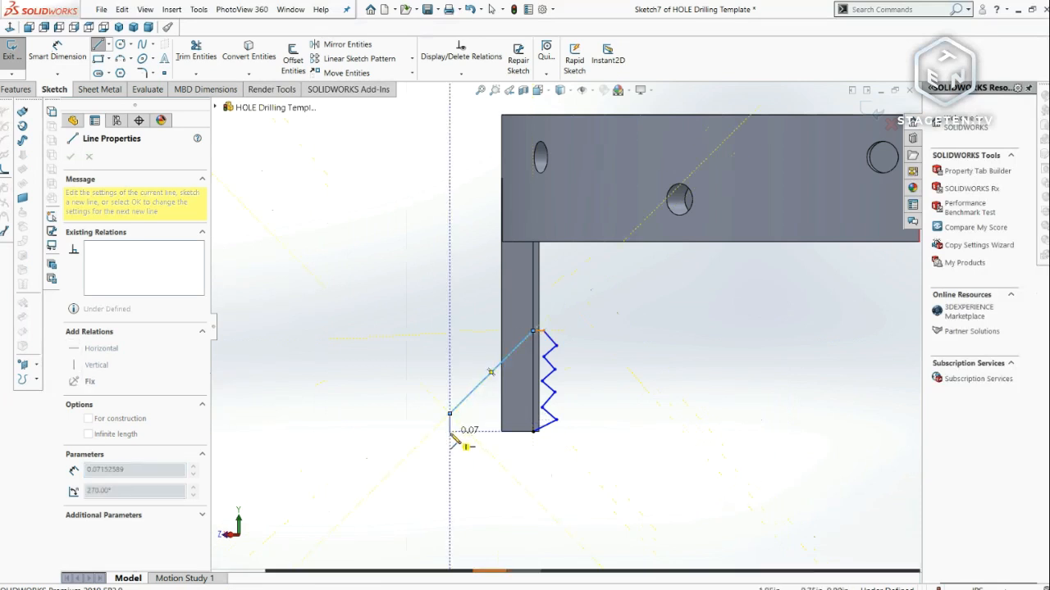
{"action": "left_click", "coordinate": [449, 430]}
{"action": "left_click", "coordinate": [535, 432]}
{"action": "scroll", "coordinate": [542, 422], "scroll_direction": "down", "scroll_amount": 2}
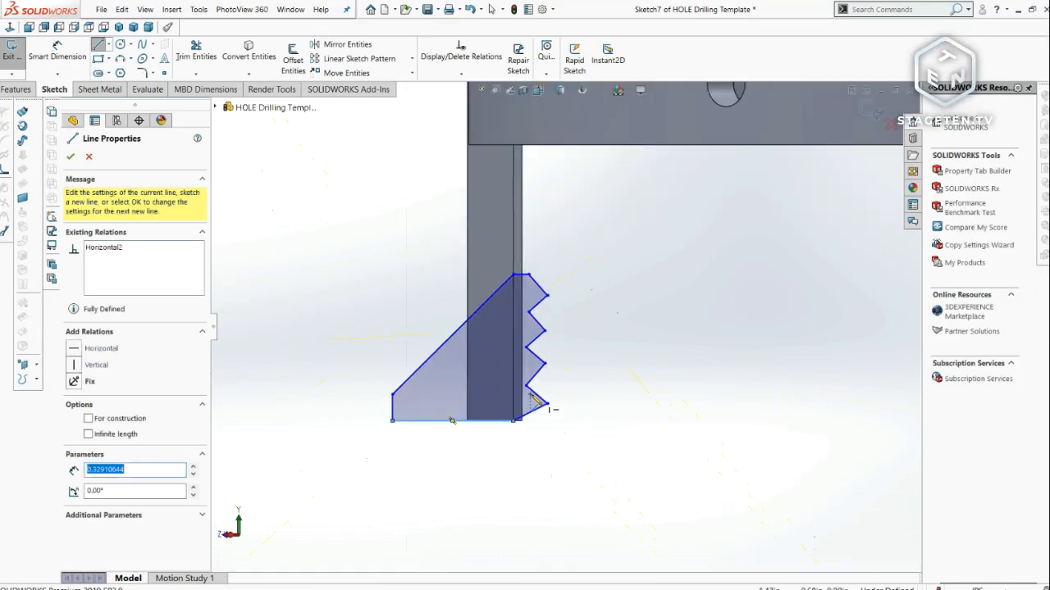
{"action": "key", "text": "Escape"}
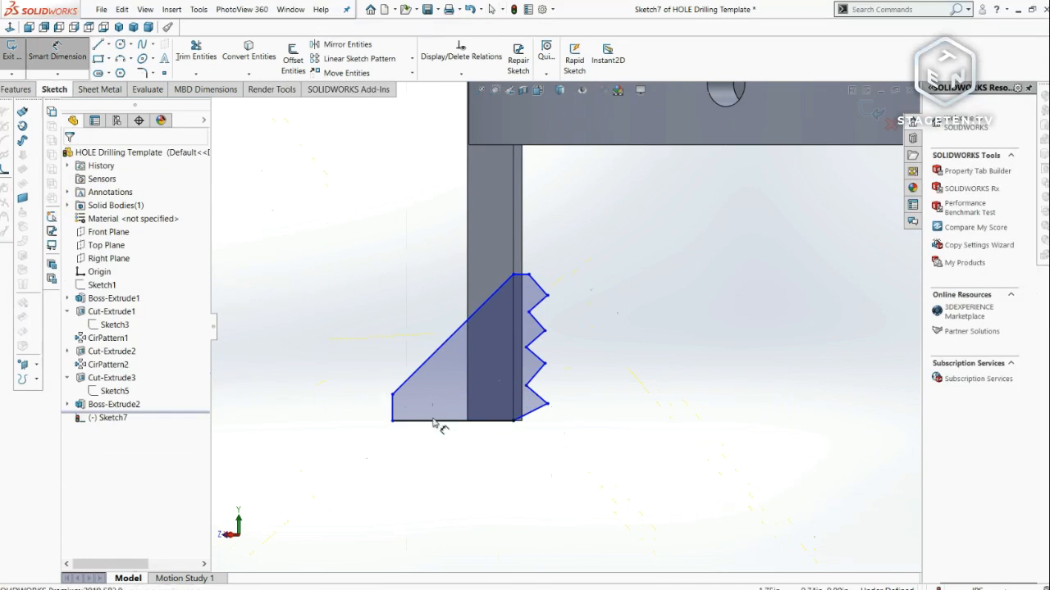
- Dimension the profile's horizontal base to 0.375 in and its short vertical end line to 0.05 in
{"action": "left_click", "coordinate": [434, 422]}
{"action": "left_click", "coordinate": [446, 487]}
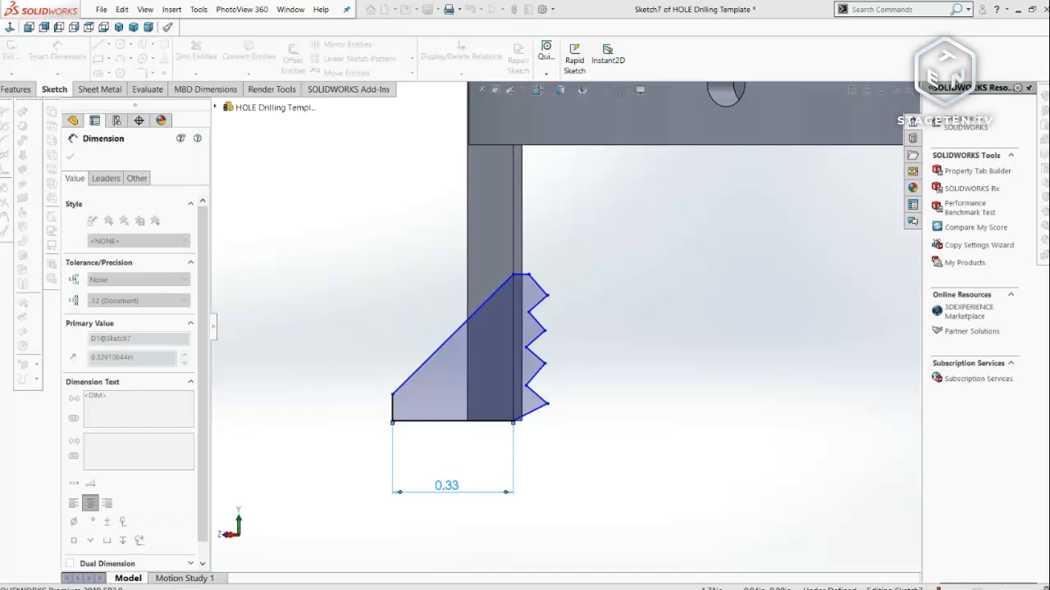
{"action": "type", "text": "0.375"}
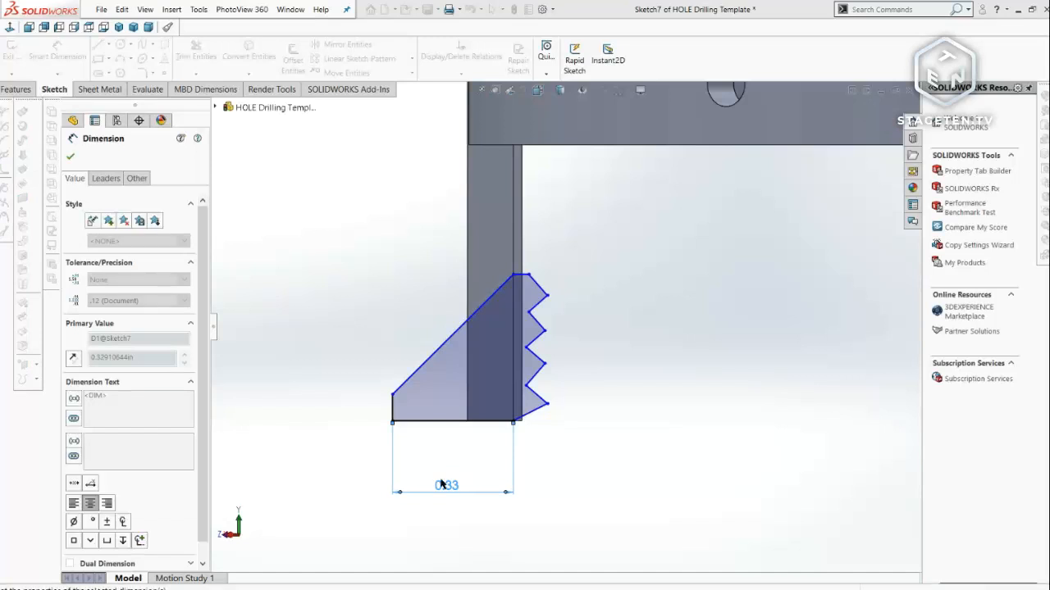
{"action": "key", "text": "Return"}
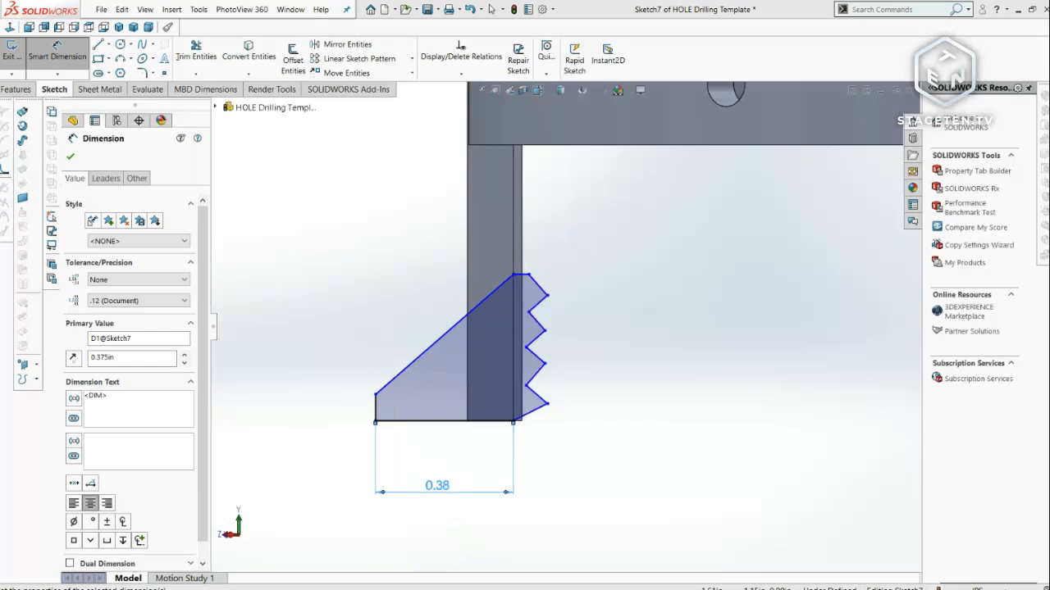
{"action": "scroll", "coordinate": [484, 442], "scroll_direction": "down", "scroll_amount": 3}
{"action": "left_click", "coordinate": [317, 365]}
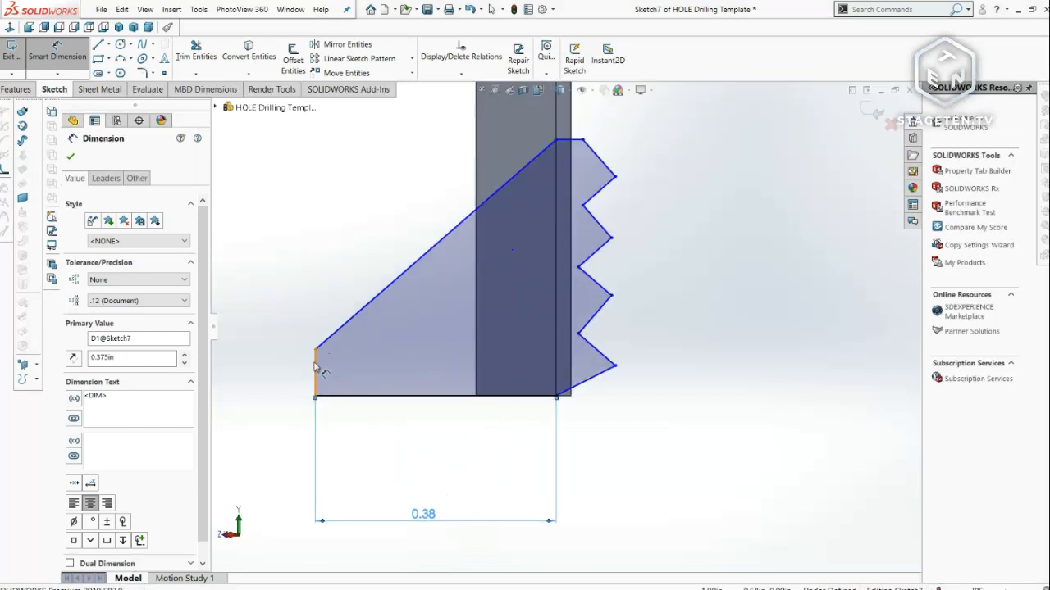
{"action": "left_click", "coordinate": [283, 297]}
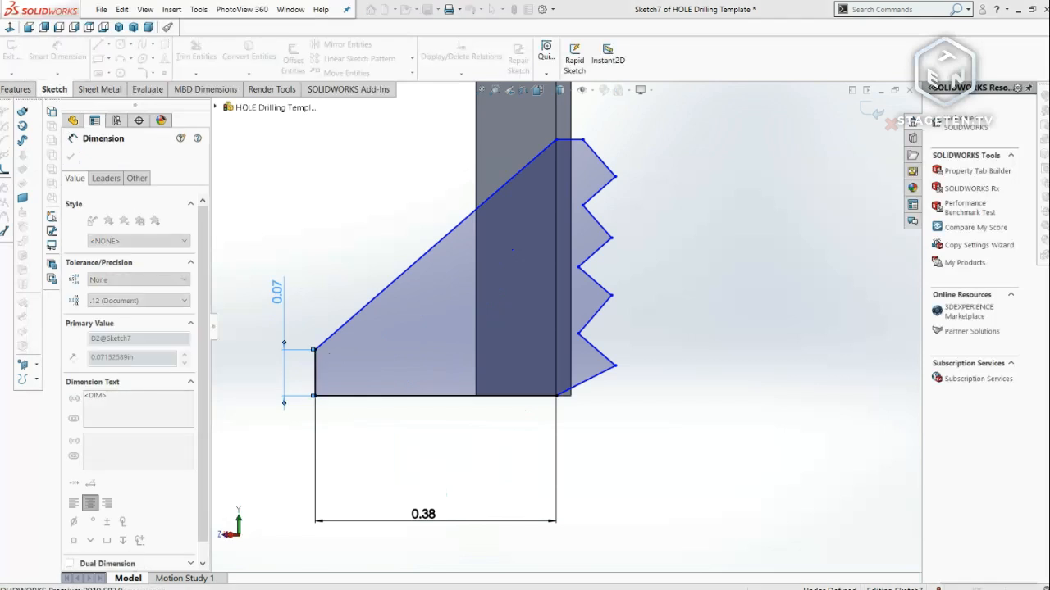
{"action": "scroll", "coordinate": [419, 252], "scroll_direction": "up", "scroll_amount": 3}
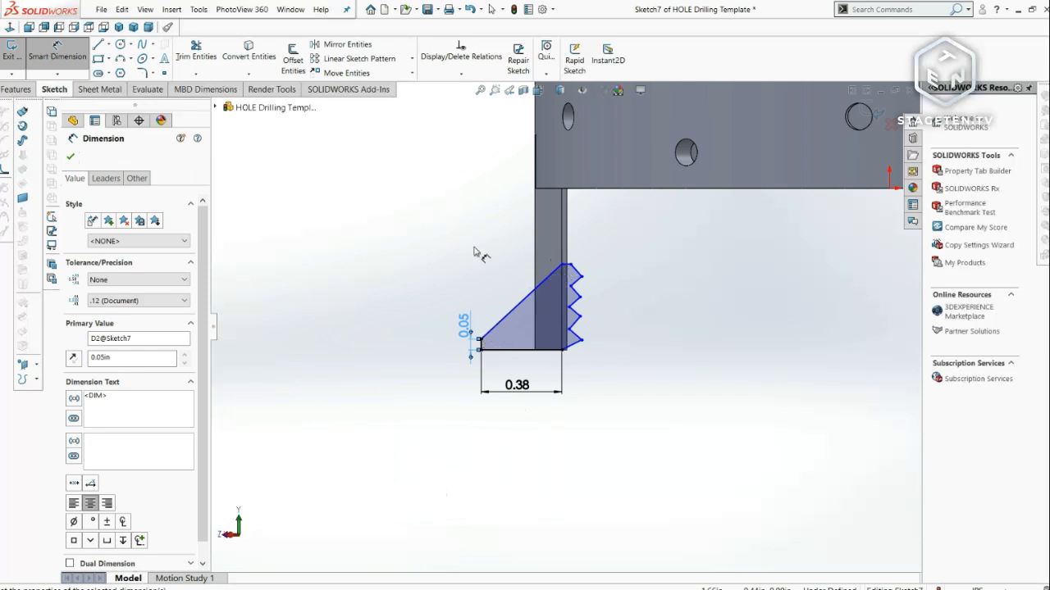
- Reposition the zigzag's valley vertex nearest the tab's free end slightly towards the ring, reshaping the last tooth
{"action": "key", "text": "Escape"}
{"action": "mouse_move", "coordinate": [569, 278]}
{"action": "left_mouse_down"}
{"action": "mouse_move", "coordinate": [541, 219]}
{"action": "mouse_move", "coordinate": [557, 270]}
{"action": "mouse_move", "coordinate": [569, 269]}
{"action": "left_mouse_up"}
{"action": "left_click", "coordinate": [684, 355]}
{"action": "scroll", "coordinate": [590, 356], "scroll_direction": "down", "scroll_amount": 3}
{"action": "scroll", "coordinate": [548, 365], "scroll_direction": "down", "scroll_amount": 3}
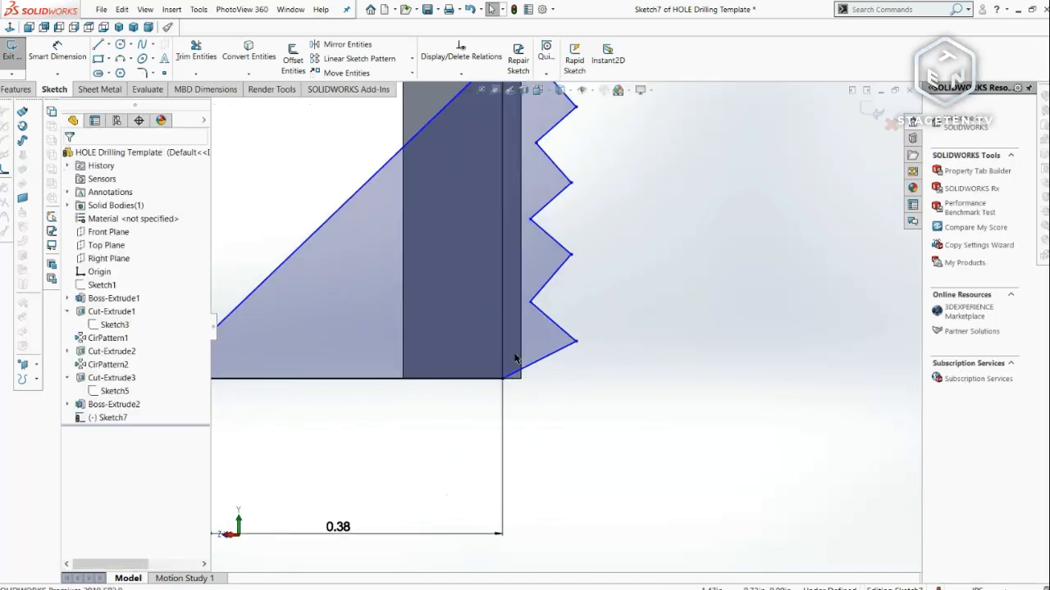
{"action": "left_click", "coordinate": [503, 380]}
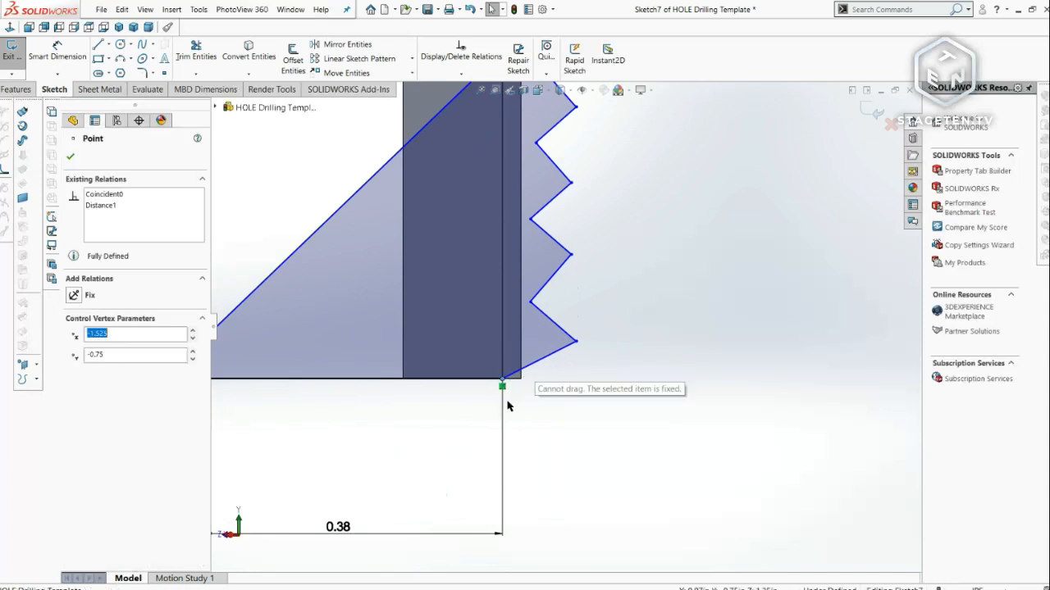
{"action": "left_click", "coordinate": [559, 358]}
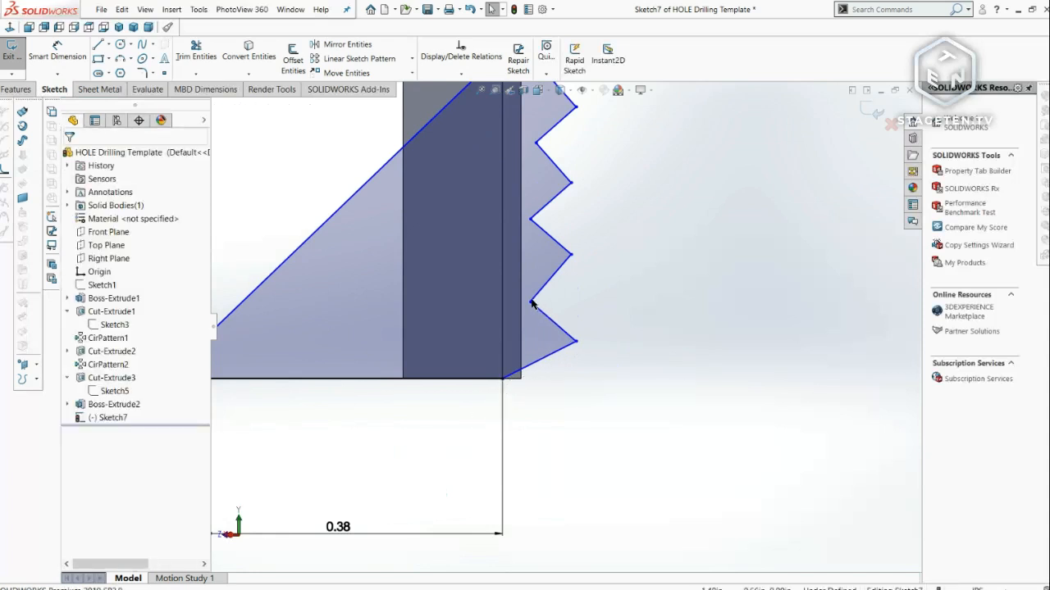
{"action": "mouse_move", "coordinate": [531, 305]}
{"action": "left_mouse_down"}
{"action": "mouse_move", "coordinate": [544, 294]}
{"action": "mouse_move", "coordinate": [535, 292]}
{"action": "left_mouse_up"}
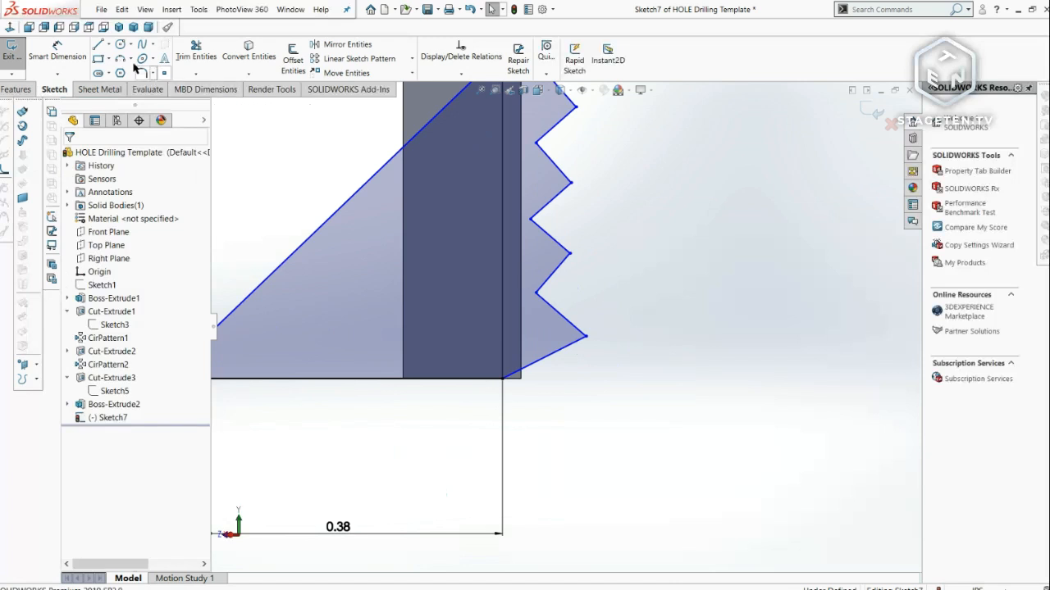
- Connect the zigzag's four inner valley points with three construction lines
{"action": "left_click", "coordinate": [109, 45]}
{"action": "left_click", "coordinate": [127, 70]}
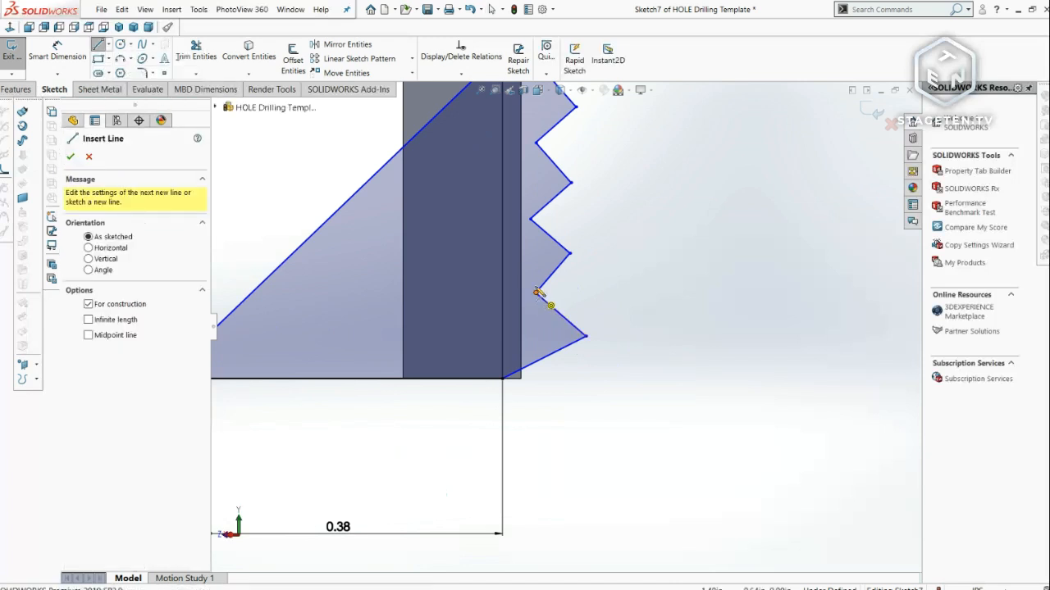
{"action": "left_click", "coordinate": [530, 220]}
{"action": "left_click", "coordinate": [534, 143]}
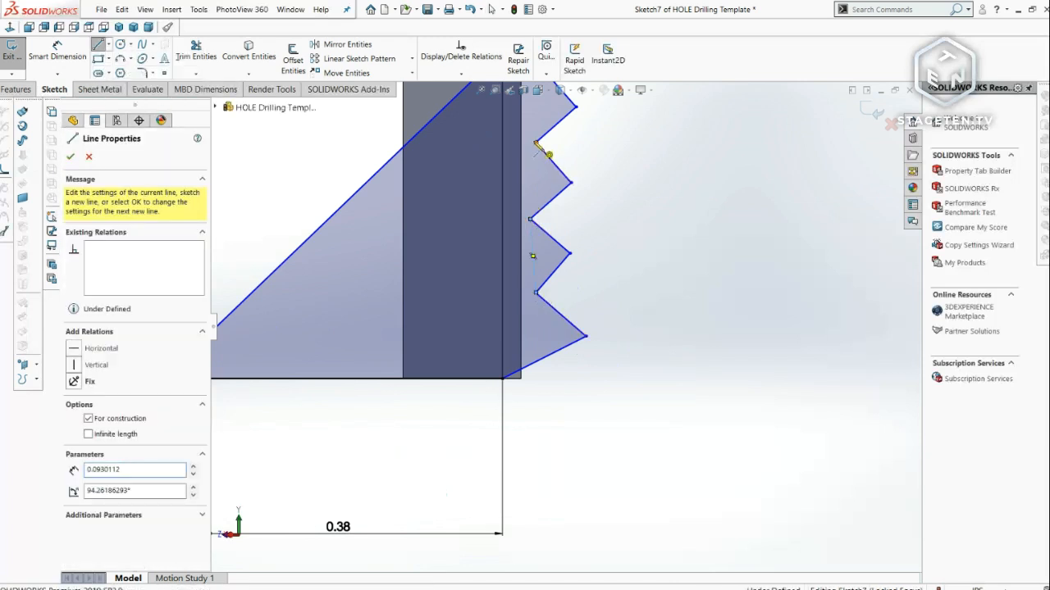
{"action": "left_click", "coordinate": [531, 221]}
{"action": "scroll", "coordinate": [563, 325], "scroll_direction": "up", "scroll_amount": 2}
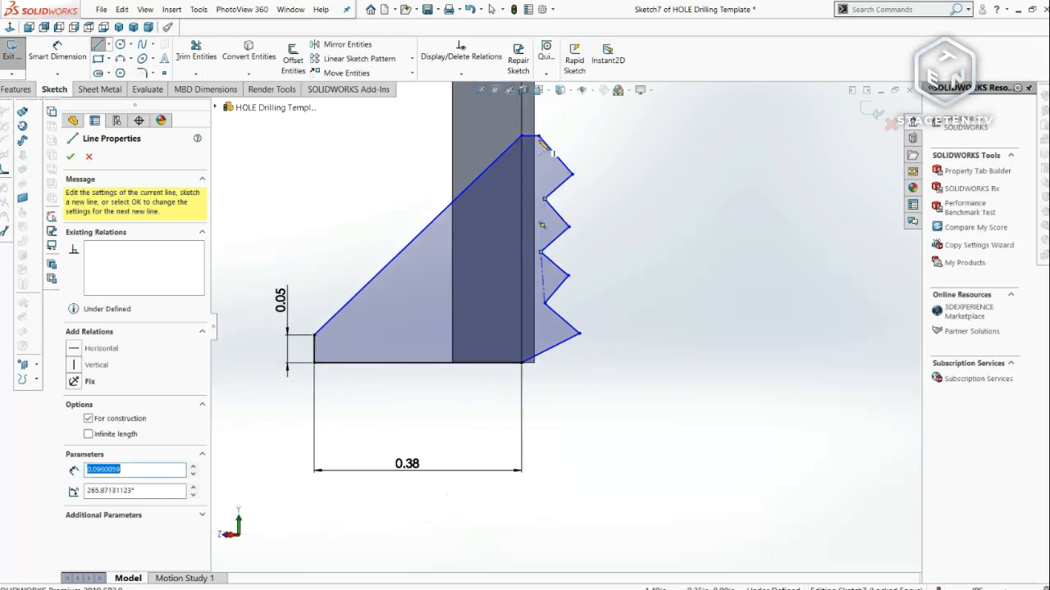
{"action": "key", "text": "Escape"}
- Make the three construction lines along the tooth valleys collinear and vertical
{"action": "left_click", "coordinate": [542, 201]}
{"action": "left_click", "coordinate": [541, 281], "text": "ctrl"}
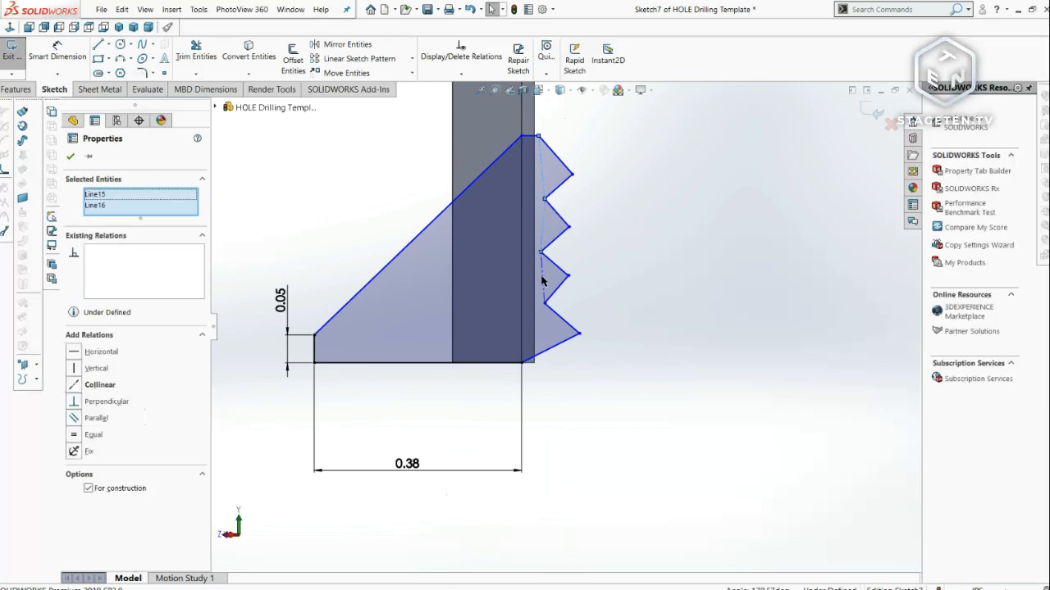
{"action": "left_click", "coordinate": [301, 329], "text": "ctrl"}
{"action": "left_click", "coordinate": [85, 397]}
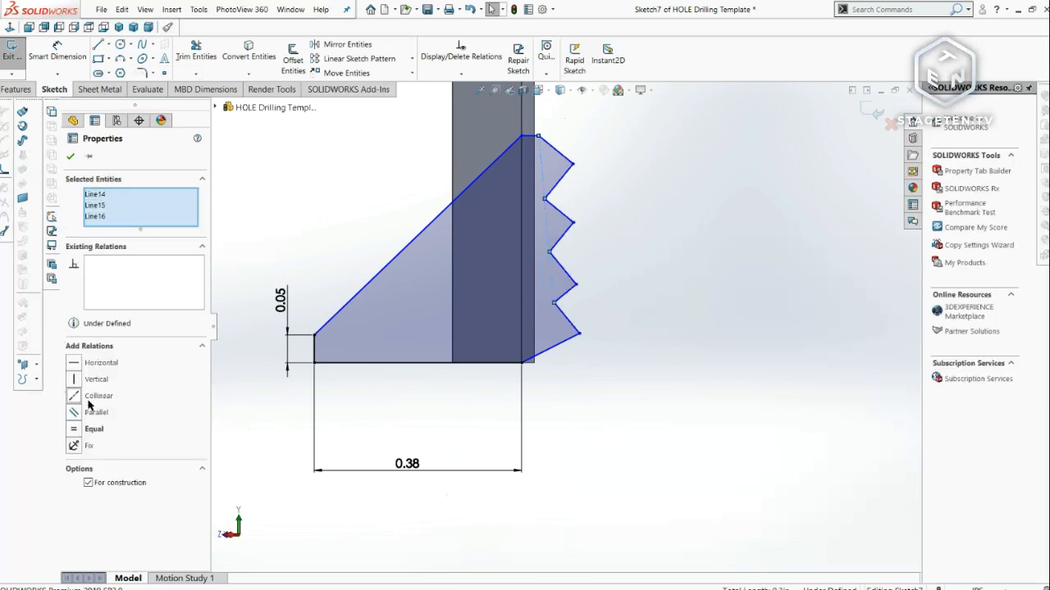
{"action": "left_click", "coordinate": [91, 379]}
{"action": "left_click", "coordinate": [593, 381]}
- Move the valley vertices along the vertical construction line to space the teeth more evenly
{"action": "scroll", "coordinate": [551, 273], "scroll_direction": "down", "scroll_amount": 3}
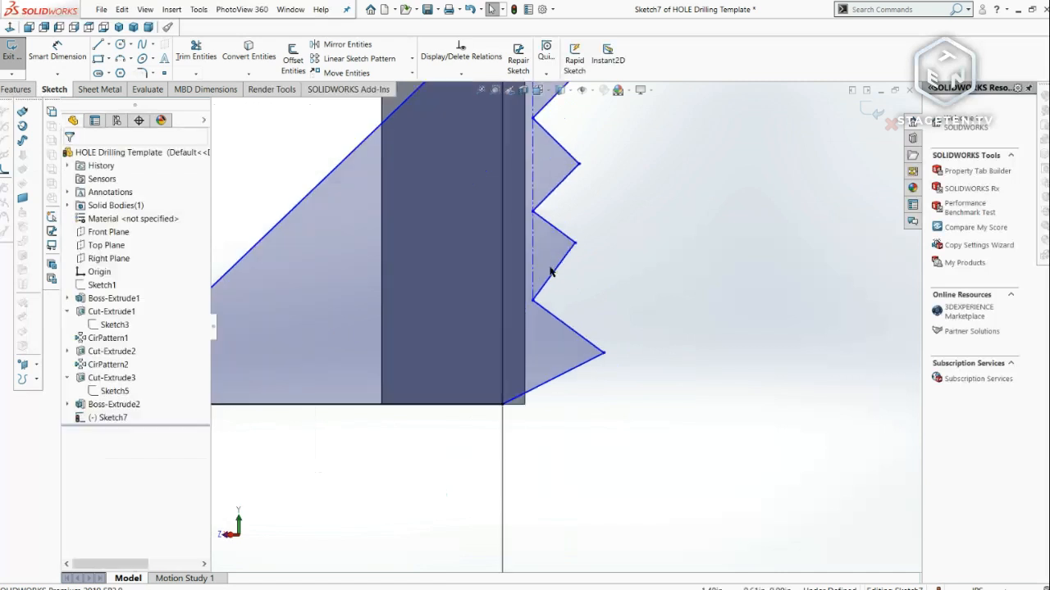
{"action": "mouse_move", "coordinate": [541, 234]}
{"action": "left_mouse_down"}
{"action": "mouse_move", "coordinate": [551, 229]}
{"action": "mouse_move", "coordinate": [537, 237]}
{"action": "left_mouse_up"}
{"action": "scroll", "coordinate": [611, 297], "scroll_direction": "up", "scroll_amount": 3}
{"action": "left_click", "coordinate": [605, 296]}
{"action": "scroll", "coordinate": [498, 246], "scroll_direction": "down", "scroll_amount": 3}
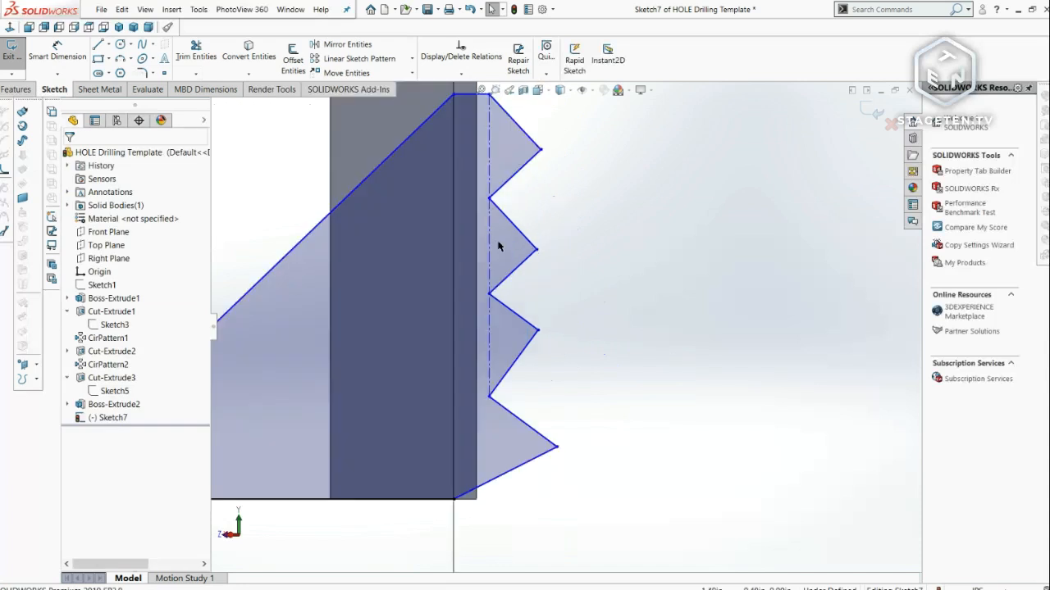
- Make the two zigzag segments meeting at the valley between the second and third teeth perpendicular, checking the neighbouring segments' relations
{"action": "left_click", "coordinate": [516, 232]}
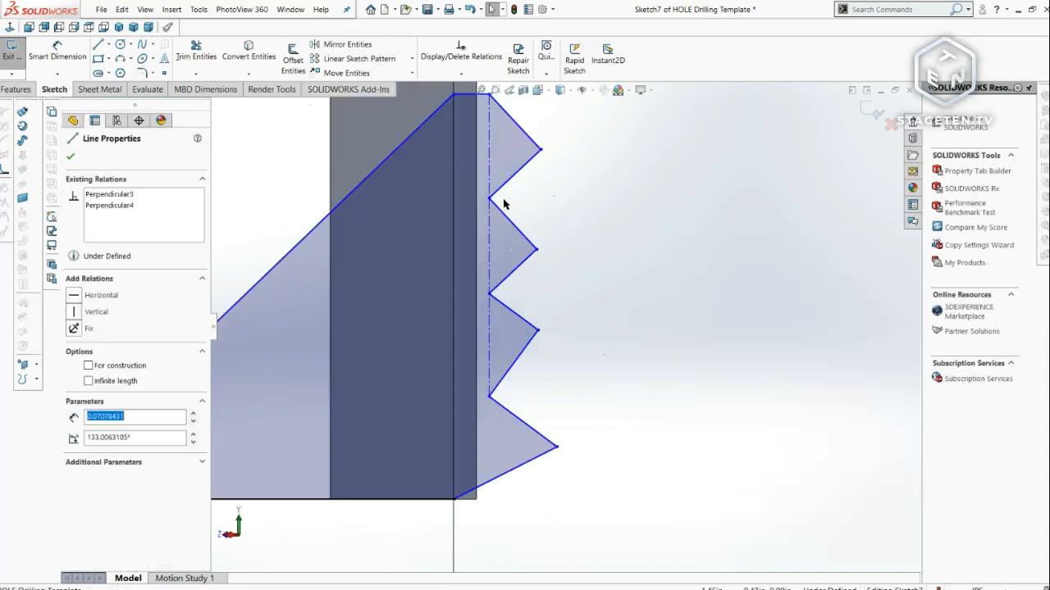
{"action": "left_click", "coordinate": [506, 183], "text": "ctrl"}
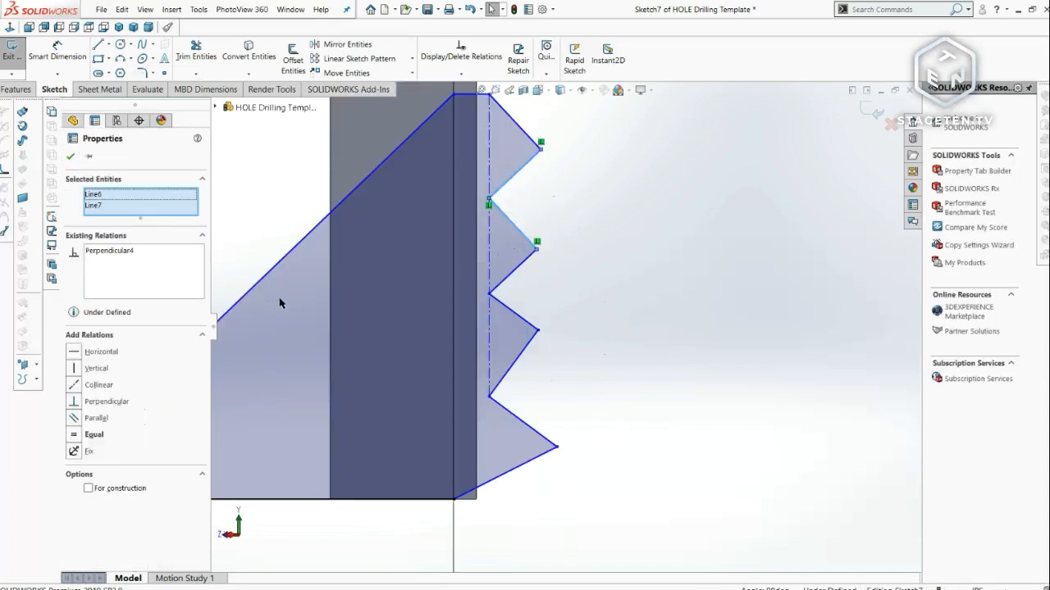
{"action": "left_click", "coordinate": [584, 168]}
{"action": "left_click", "coordinate": [522, 268]}
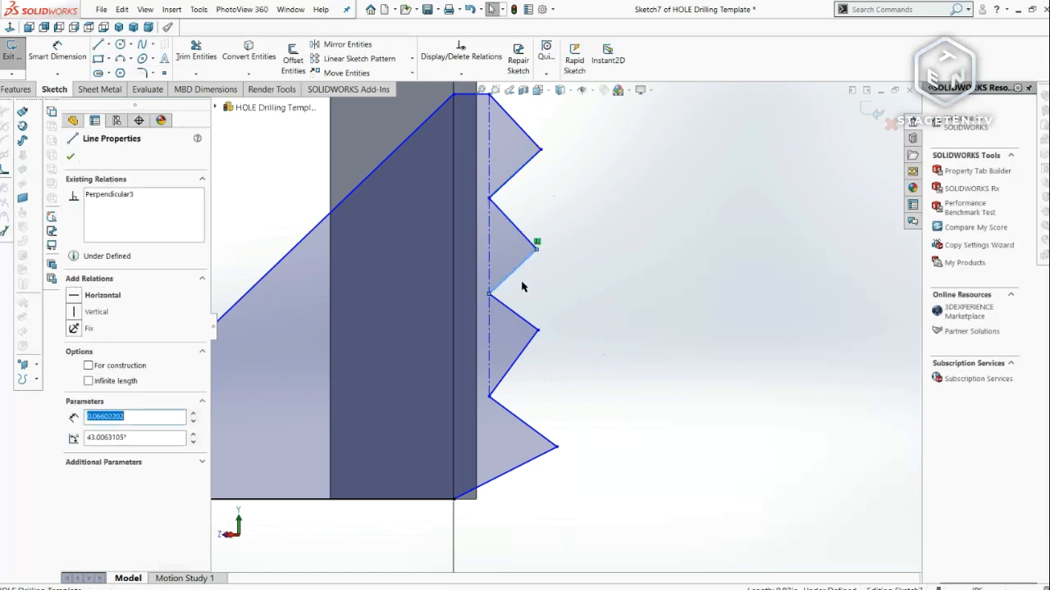
{"action": "left_click", "coordinate": [511, 312], "text": "ctrl"}
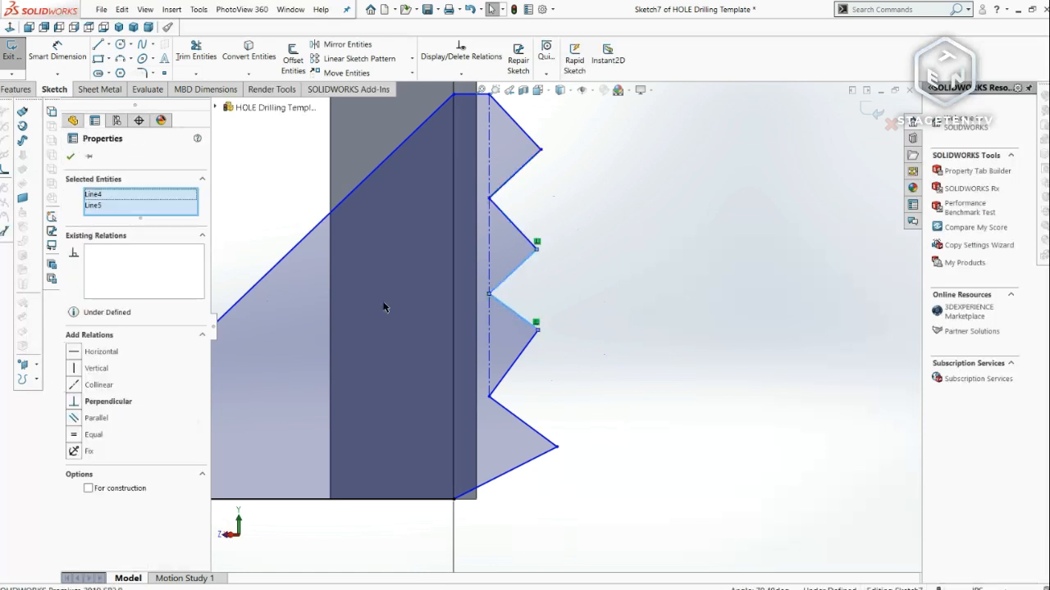
{"action": "left_click", "coordinate": [107, 402]}
{"action": "left_click", "coordinate": [584, 392]}
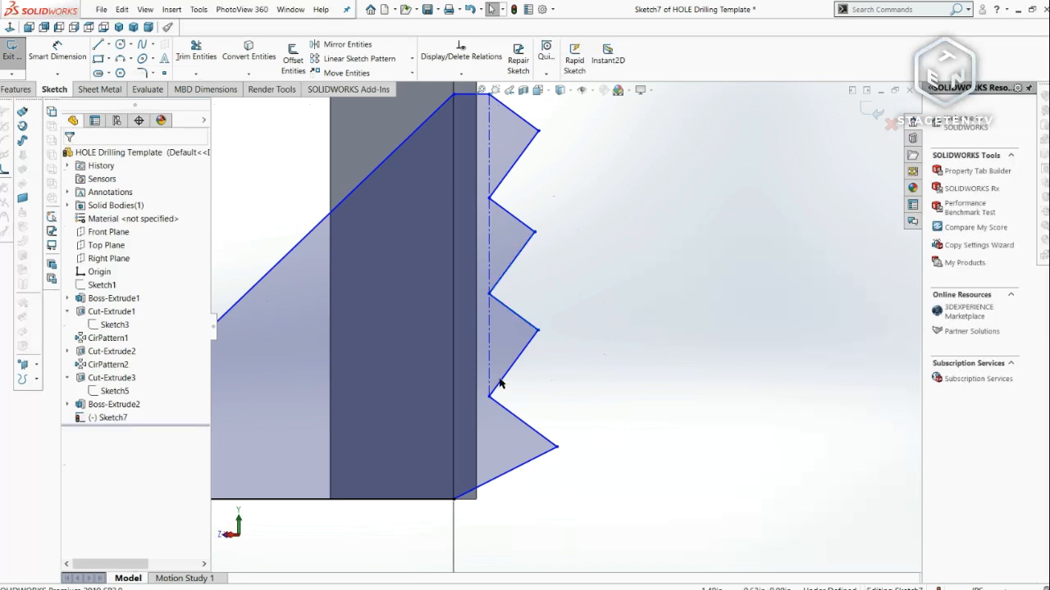
{"action": "left_click", "coordinate": [501, 381]}
{"action": "left_click", "coordinate": [507, 414]}
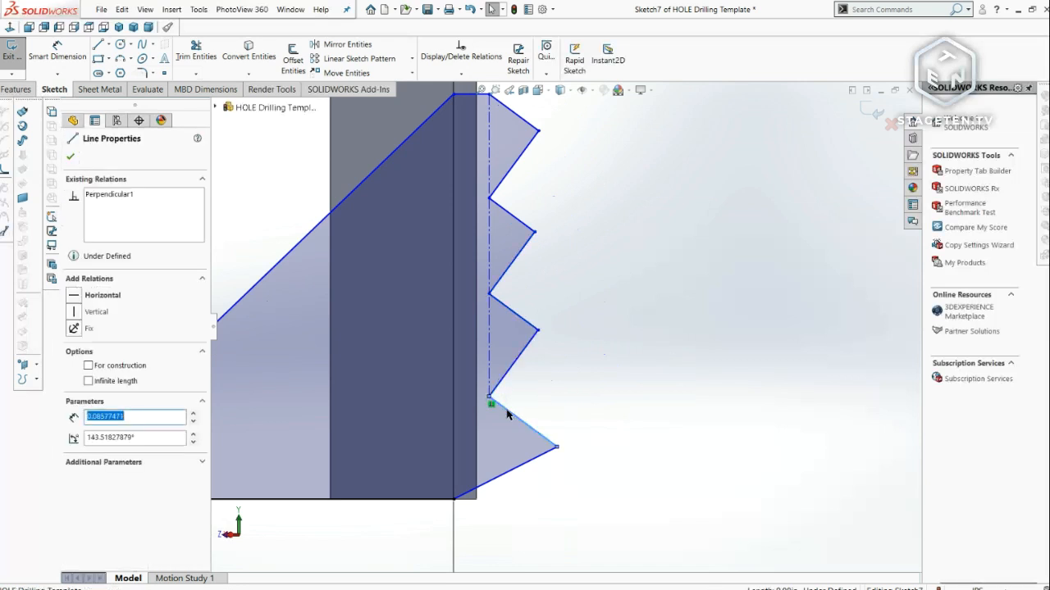
{"action": "left_click", "coordinate": [543, 502]}
- Dimension the angle between the tooth segment nearest the ring and the vertical construction line to 45°
{"action": "scroll", "coordinate": [544, 461], "scroll_direction": "up", "scroll_amount": 2}
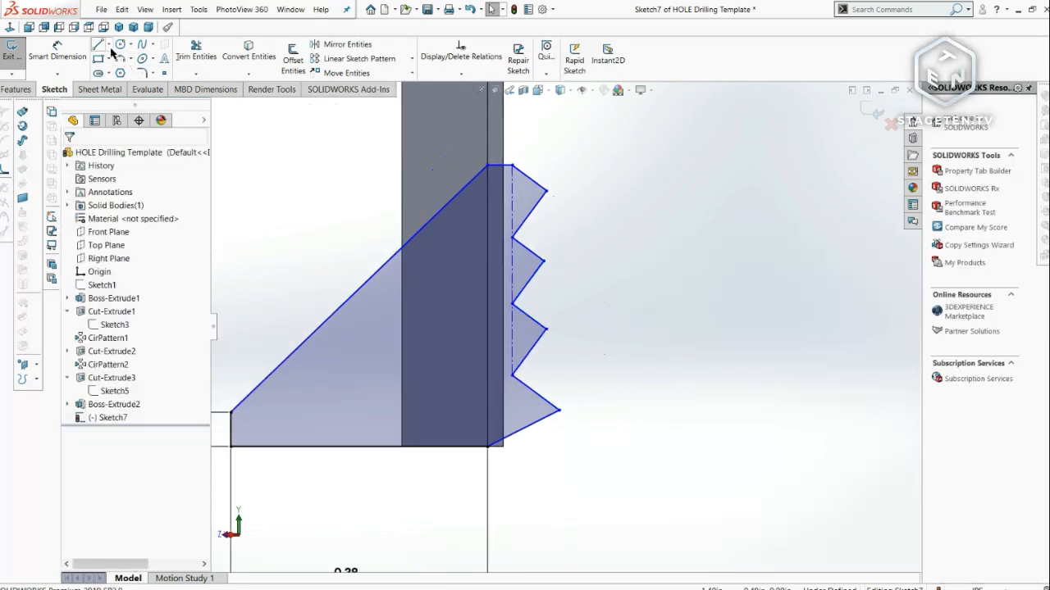
{"action": "left_click", "coordinate": [57, 51]}
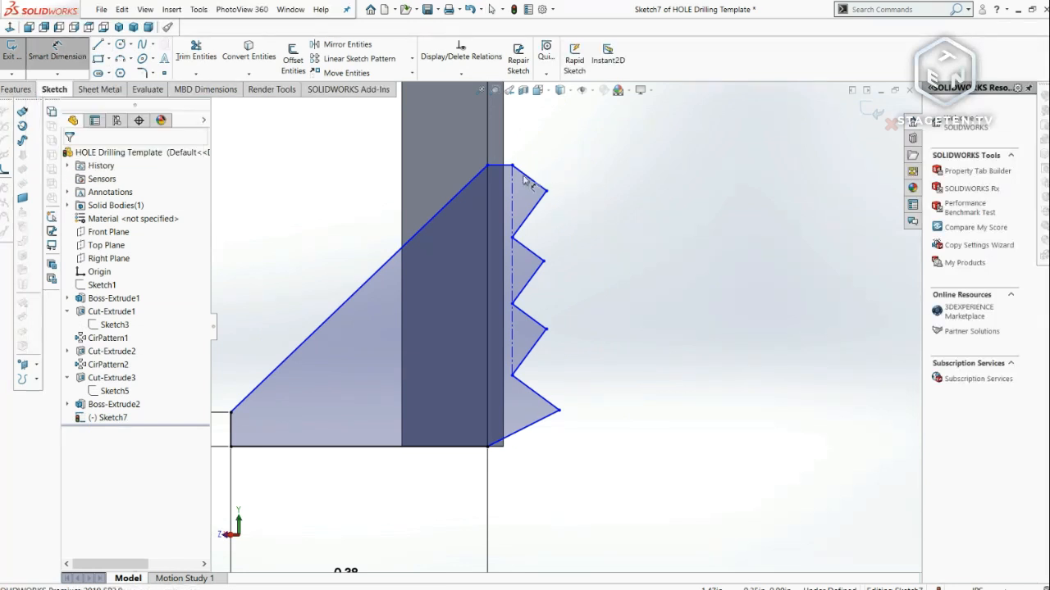
{"action": "left_click", "coordinate": [502, 165]}
{"action": "left_click", "coordinate": [524, 174]}
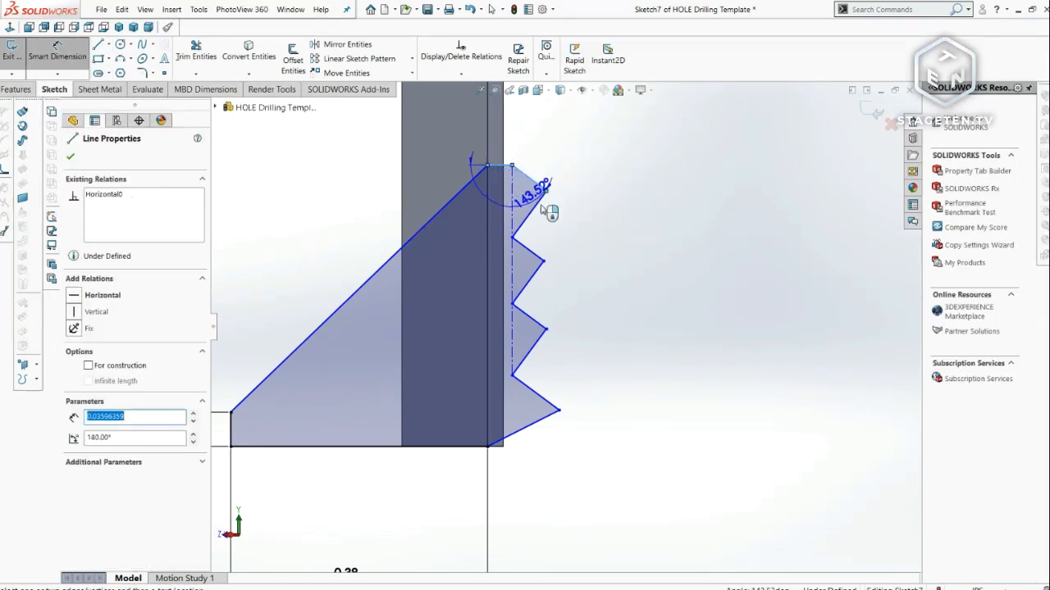
{"action": "left_click", "coordinate": [512, 167]}
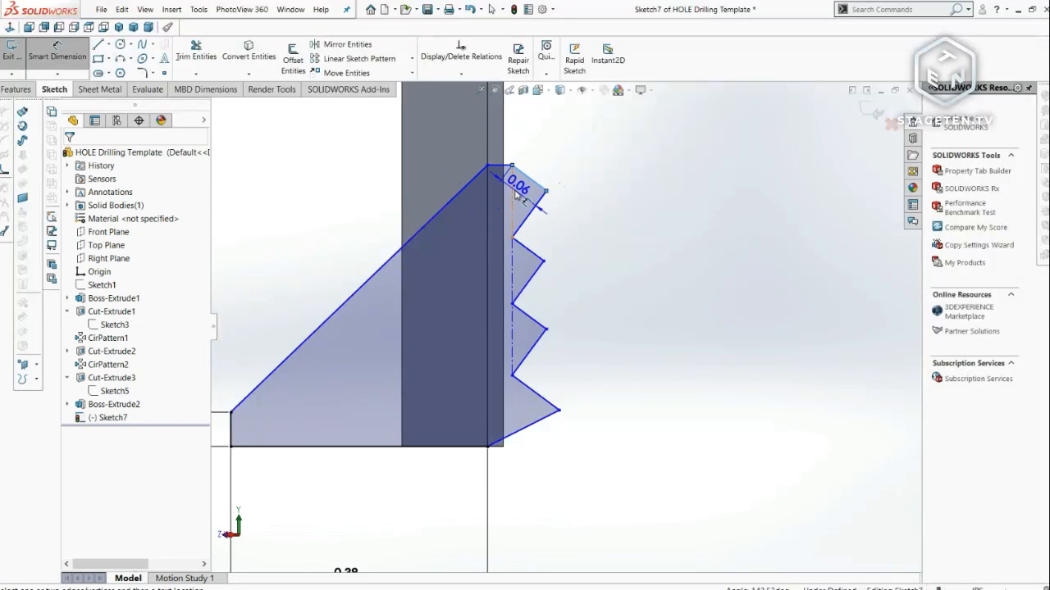
{"action": "left_click", "coordinate": [531, 211]}
{"action": "left_click", "coordinate": [545, 220]}
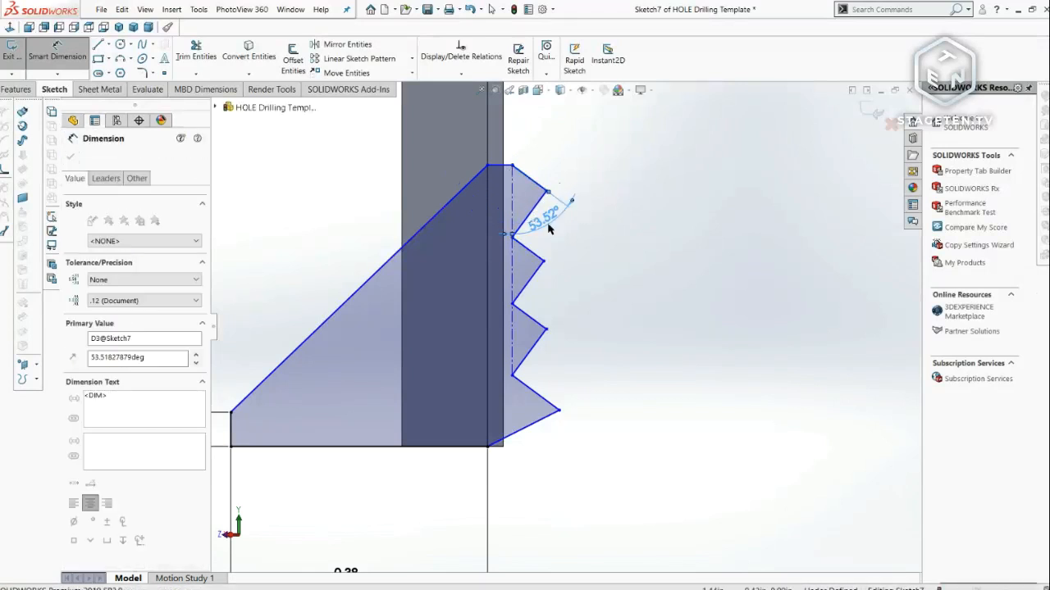
{"action": "type", "text": "45"}
{"action": "key", "text": "Return"}
{"action": "key", "text": "Escape"}
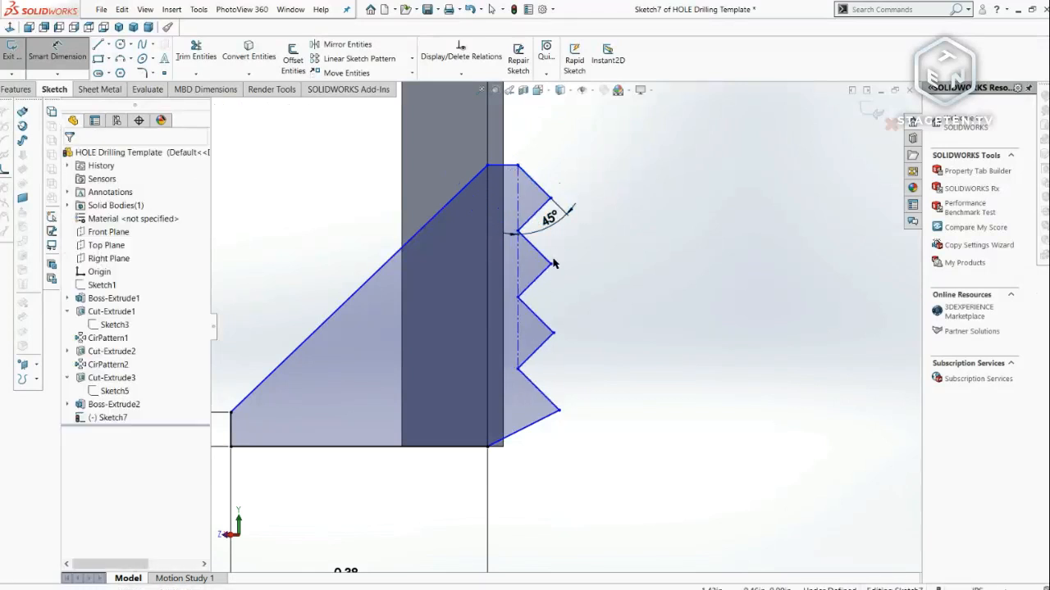
{"action": "key", "text": "Escape"}
{"action": "scroll", "coordinate": [553, 263], "scroll_direction": "up", "scroll_amount": 1}
{"action": "scroll", "coordinate": [560, 262], "scroll_direction": "down", "scroll_amount": 1}
{"action": "scroll", "coordinate": [558, 443], "scroll_direction": "down", "scroll_amount": 2}
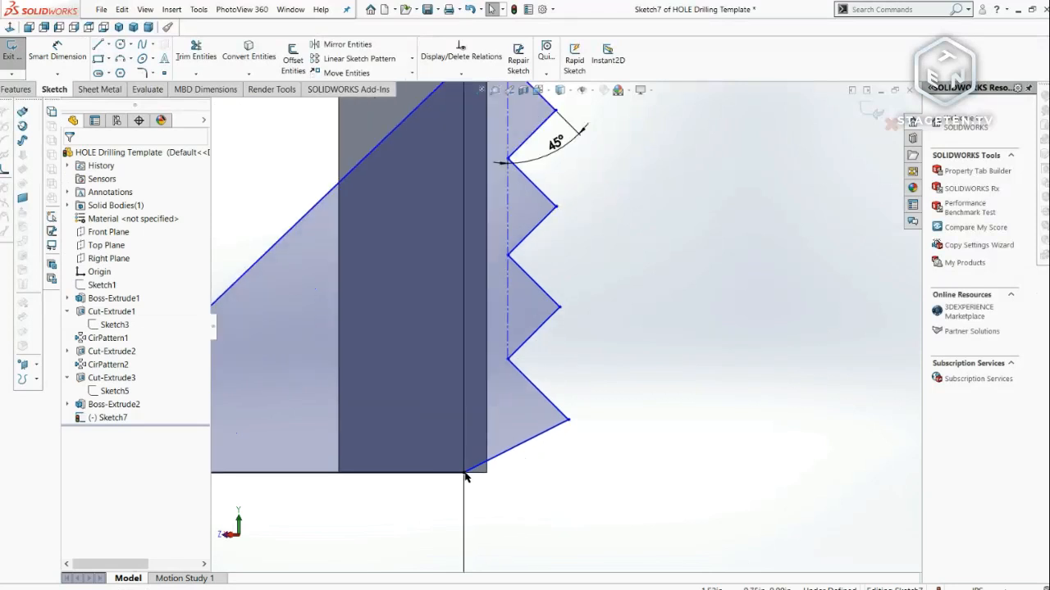
- Replace the slanted line closing the lowest tooth with a new tooth flank and a short horizontal line to the base corner
{"action": "left_click", "coordinate": [472, 474]}
{"action": "key", "text": "Escape"}
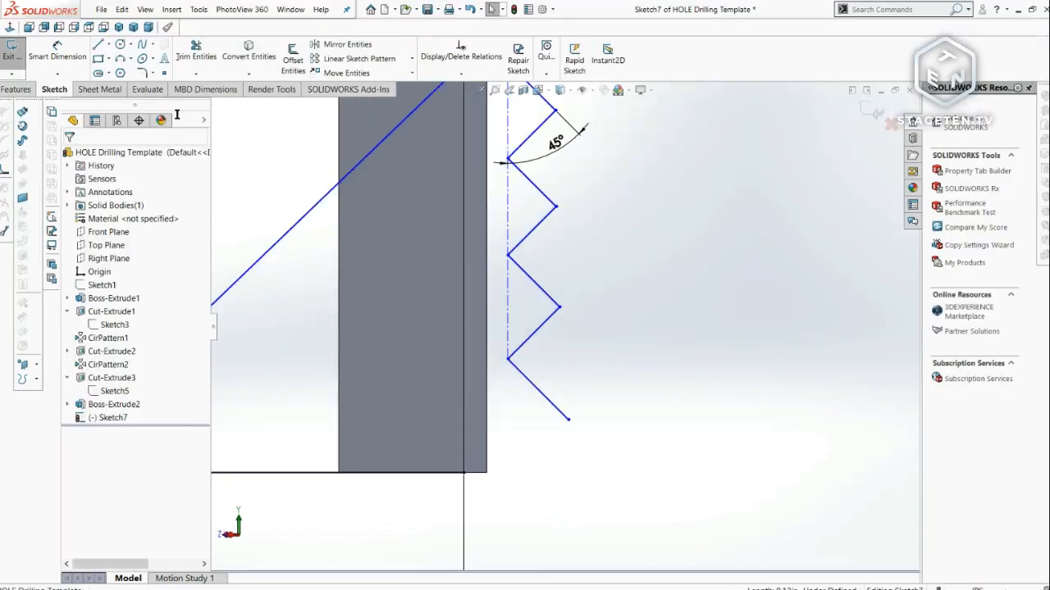
{"action": "left_click", "coordinate": [568, 419]}
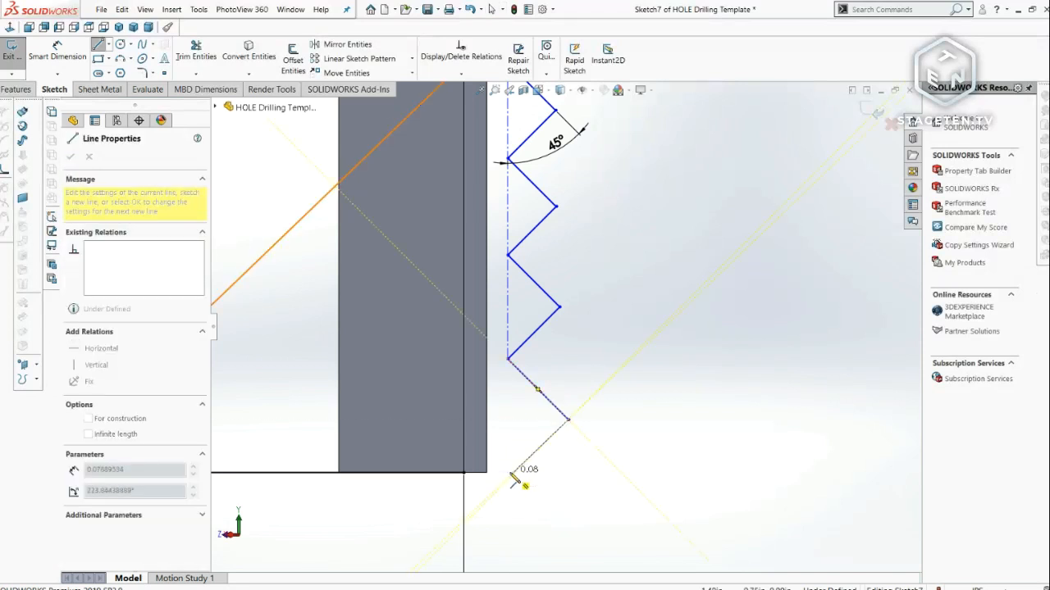
{"action": "left_click", "coordinate": [508, 472]}
{"action": "left_click", "coordinate": [464, 474]}
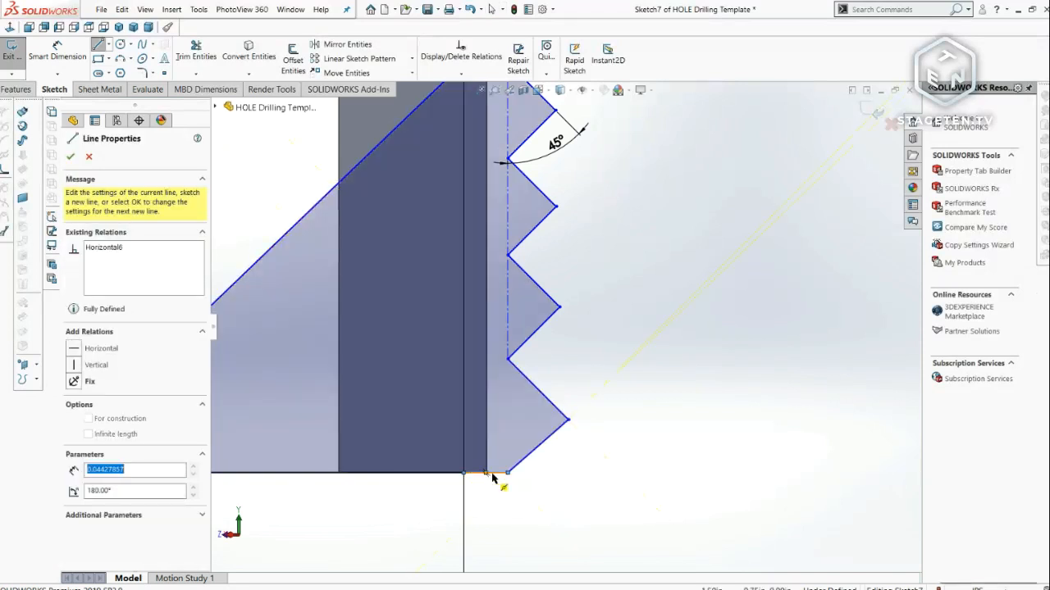
{"action": "key", "text": "Escape"}
- Draw a vertical construction line between the lowest tooth valley and the lower end of the last tooth
{"action": "left_click", "coordinate": [108, 44]}
{"action": "left_click", "coordinate": [133, 71]}
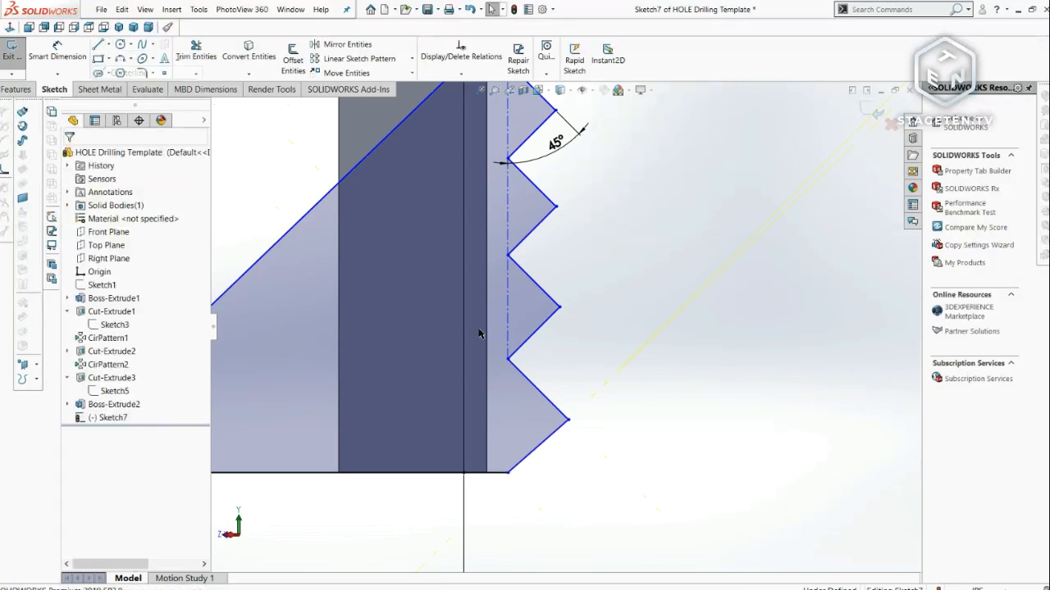
{"action": "left_click", "coordinate": [508, 472]}
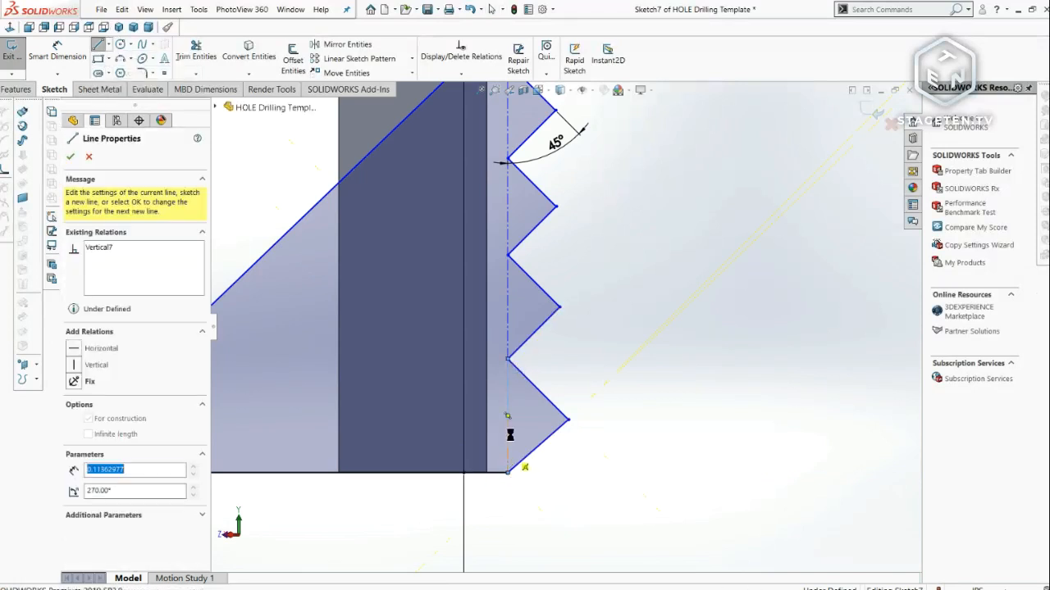
{"action": "key", "text": "Escape"}
{"action": "left_click", "coordinate": [508, 398]}
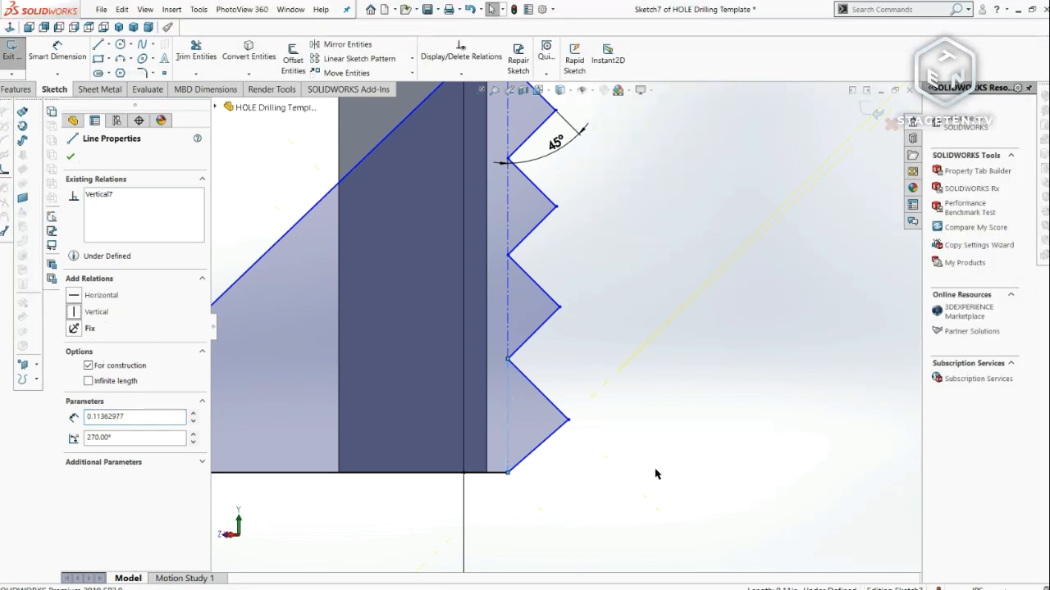
{"action": "key", "text": "Escape"}
- Adjust the lowest tooth's tip and make its two flanks perpendicular
{"action": "scroll", "coordinate": [578, 398], "scroll_direction": "up", "scroll_amount": 2}
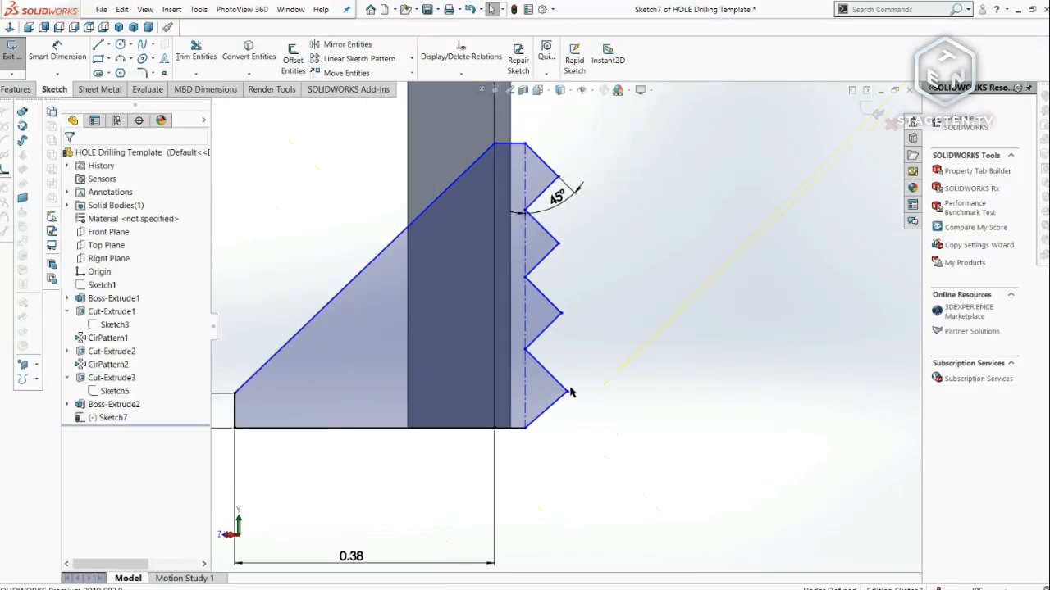
{"action": "left_click_drag", "start_coordinate": [571, 396], "coordinate": [565, 387]}
{"action": "key", "text": "Escape"}
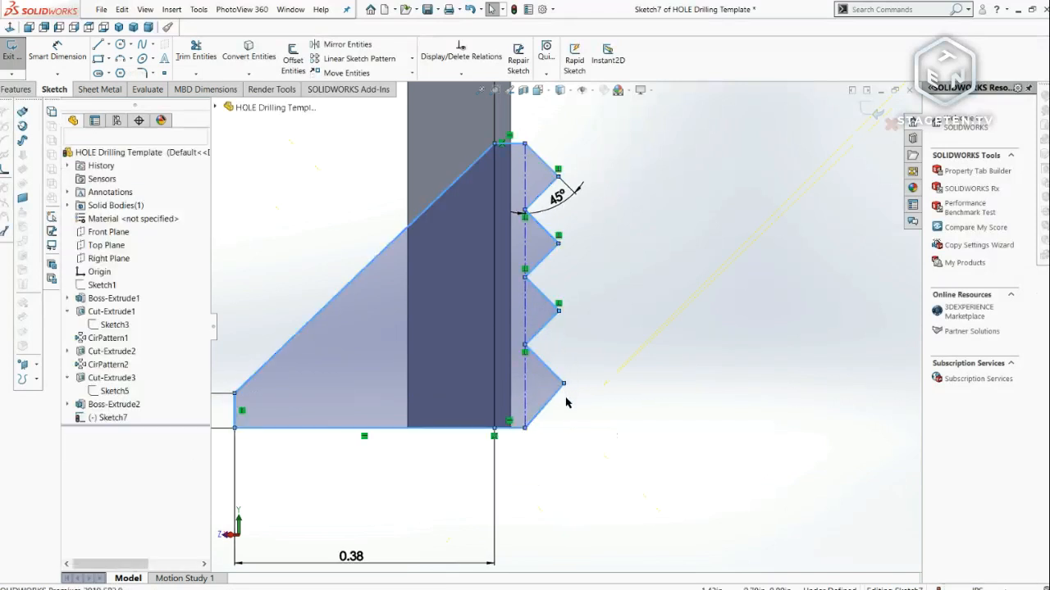
{"action": "left_click", "coordinate": [556, 392]}
{"action": "left_click", "coordinate": [550, 373], "text": "ctrl"}
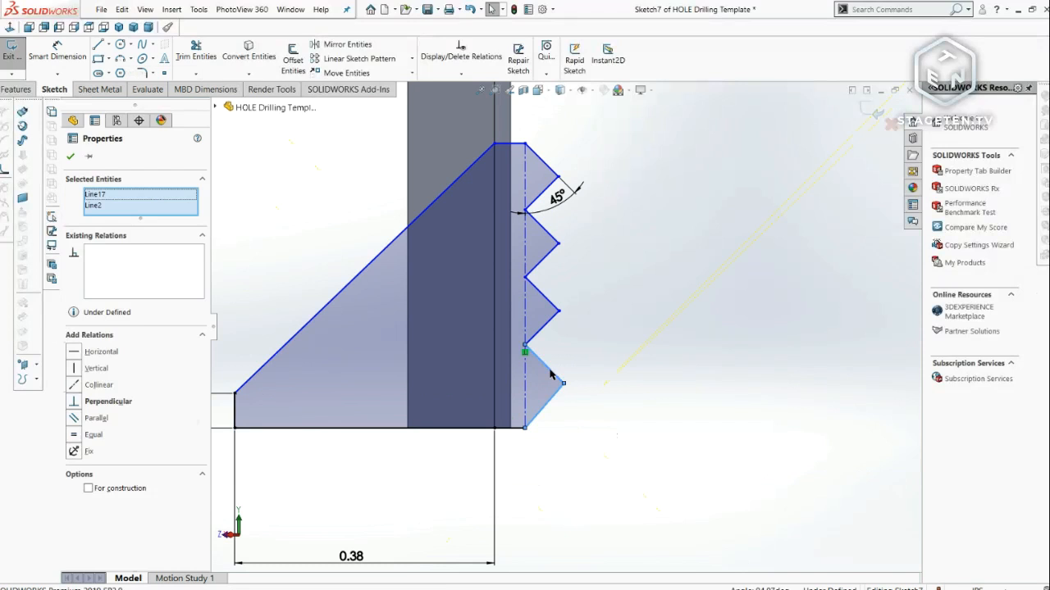
{"action": "left_click", "coordinate": [74, 404]}
{"action": "left_click", "coordinate": [578, 504]}
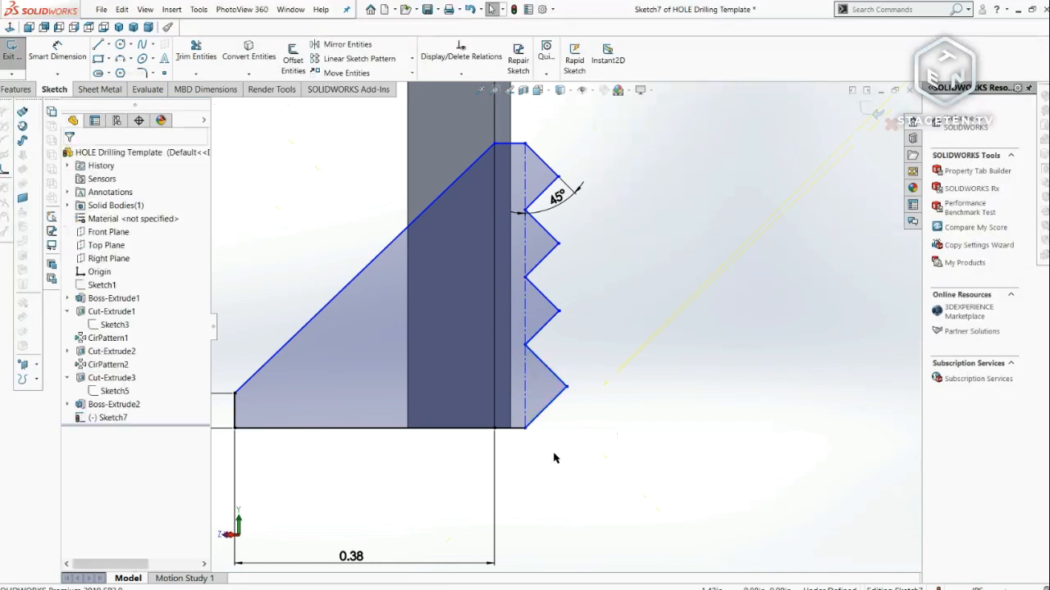
- Make the lower flanks of all four teeth equal in length
{"action": "scroll", "coordinate": [533, 427], "scroll_direction": "down", "scroll_amount": 3}
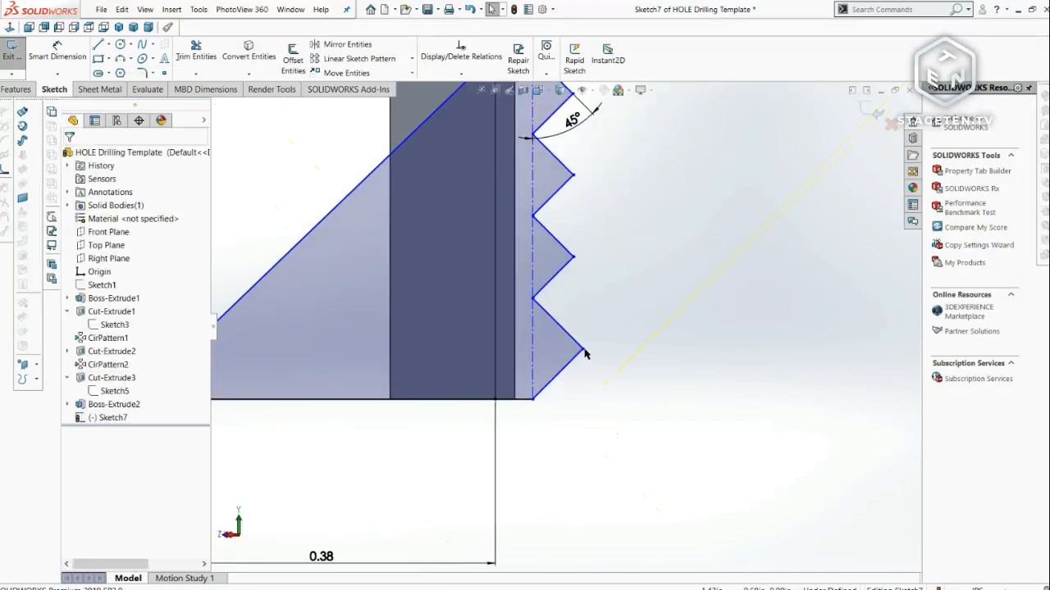
{"action": "left_click", "coordinate": [583, 351]}
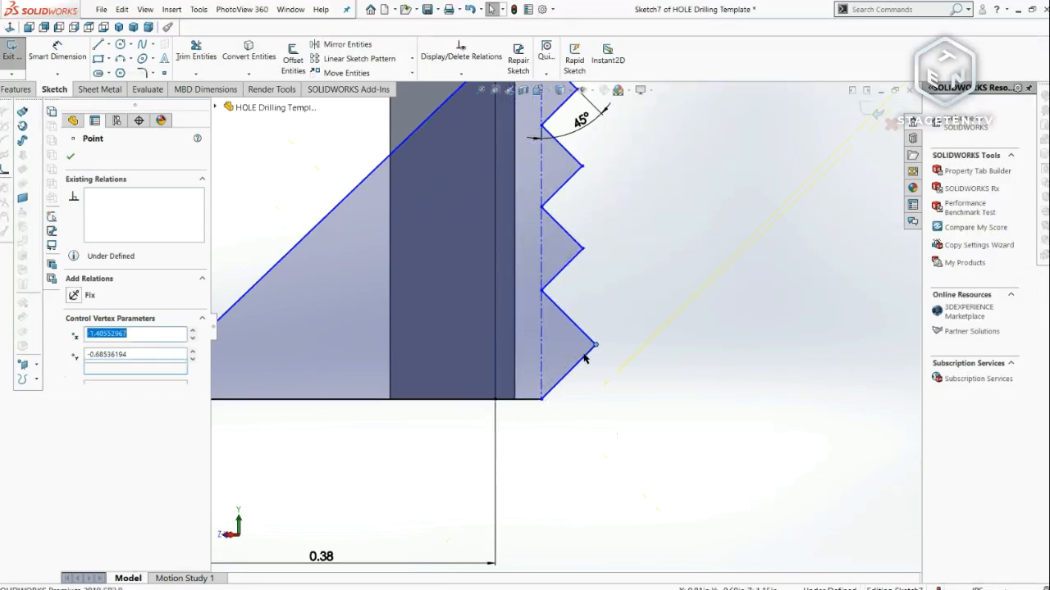
{"action": "key", "text": "ctrl+a"}
{"action": "left_click", "coordinate": [585, 366]}
{"action": "left_click", "coordinate": [582, 365]}
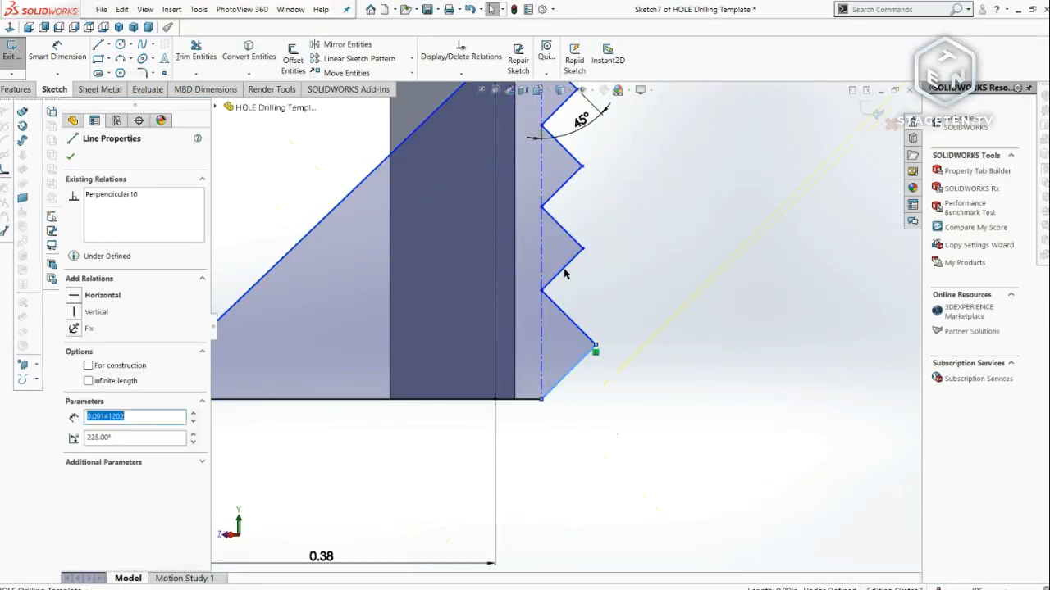
{"action": "left_click", "coordinate": [565, 264], "text": "ctrl"}
{"action": "left_click", "coordinate": [576, 173], "text": "ctrl"}
{"action": "scroll", "coordinate": [591, 178], "scroll_direction": "up", "scroll_amount": 1}
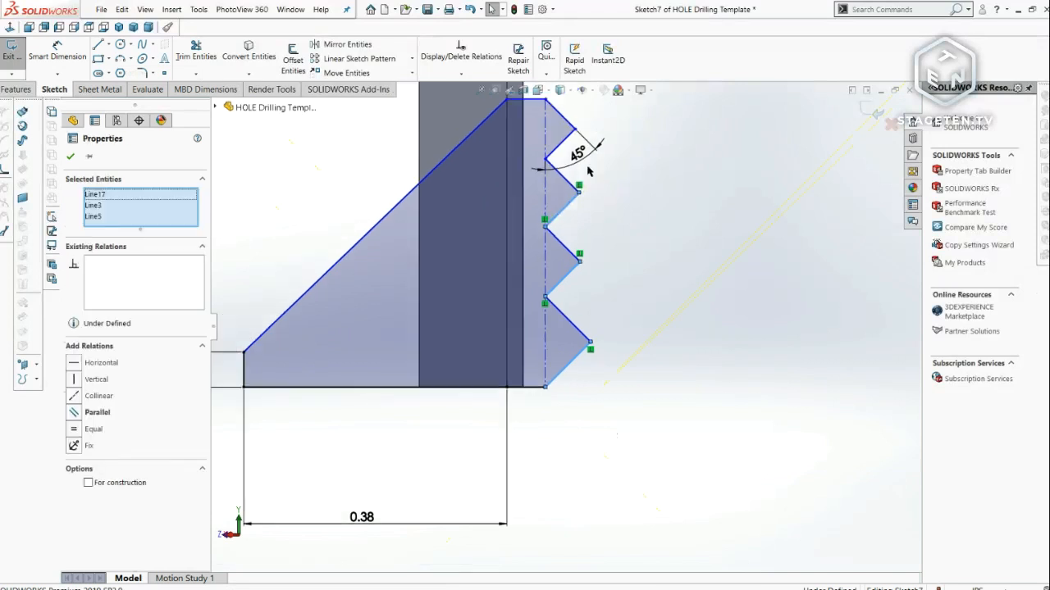
{"action": "left_click", "coordinate": [296, 302], "text": "ctrl"}
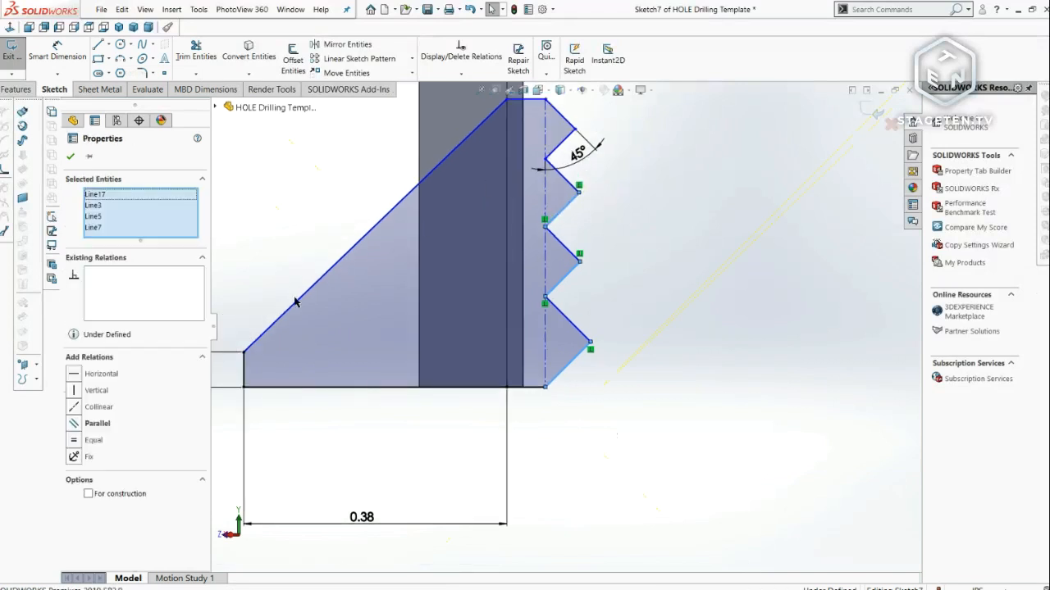
{"action": "left_click", "coordinate": [109, 443]}
{"action": "scroll", "coordinate": [569, 444], "scroll_direction": "up", "scroll_amount": 4}
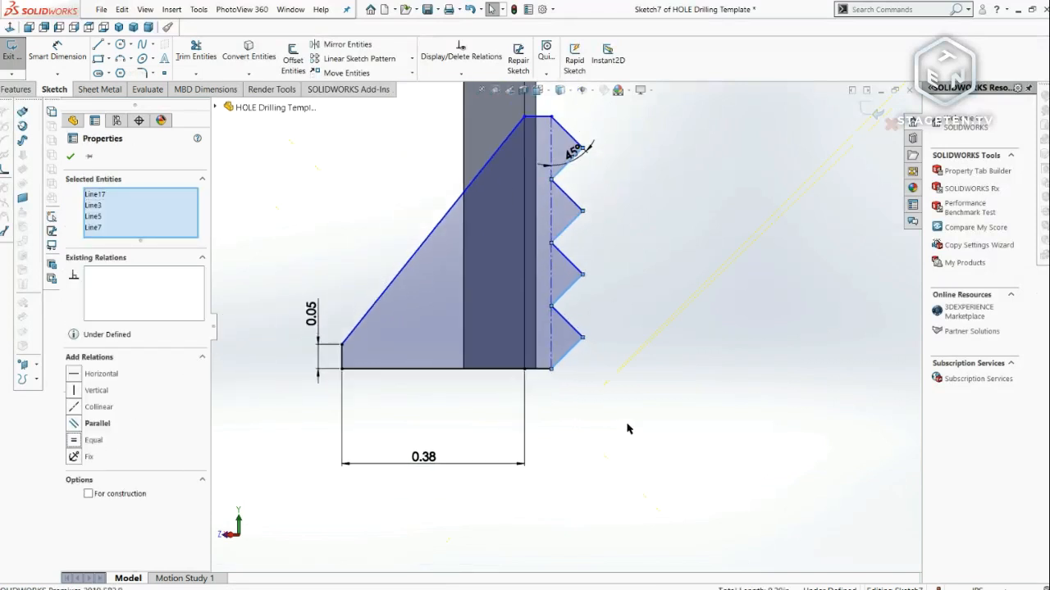
{"action": "left_click", "coordinate": [628, 428]}
- Dimension the vertical distance between the toothed profile's upper and lower horizontal lines to 0.25 in
{"action": "scroll", "coordinate": [574, 271], "scroll_direction": "down", "scroll_amount": 5}
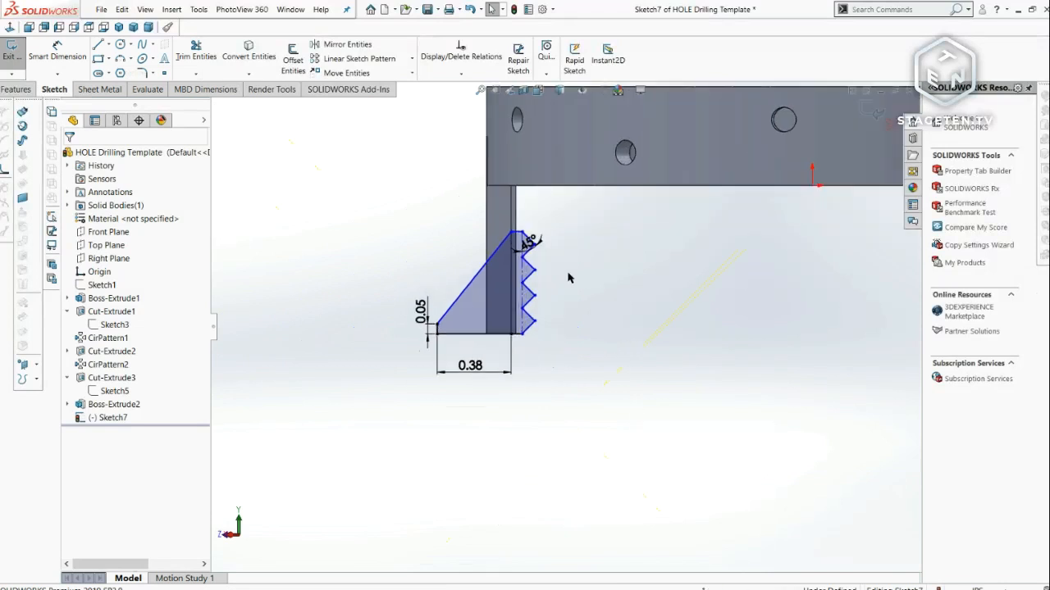
{"action": "left_click", "coordinate": [33, 59]}
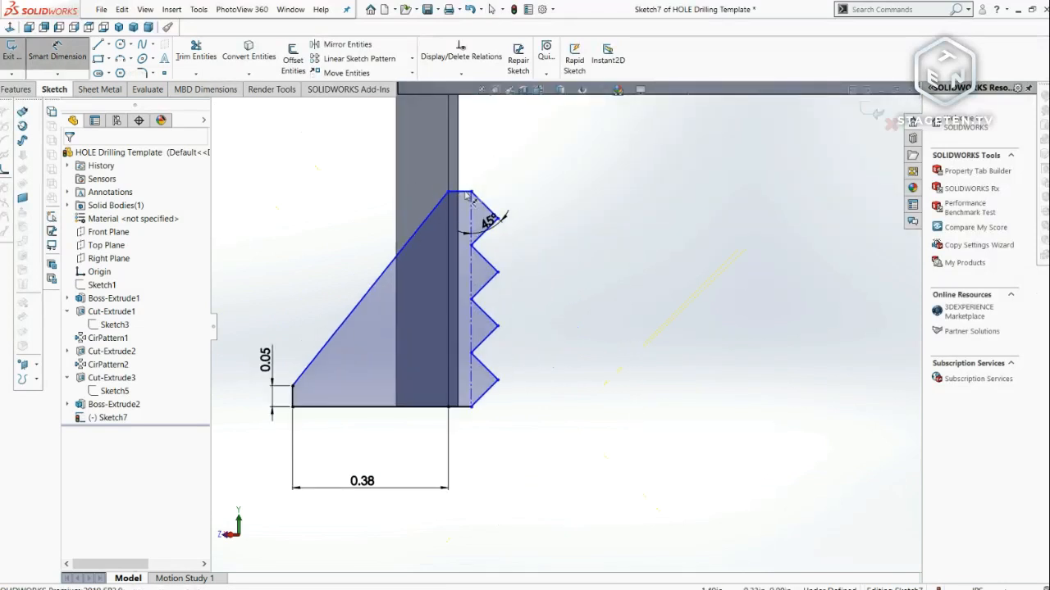
{"action": "left_click", "coordinate": [461, 405]}
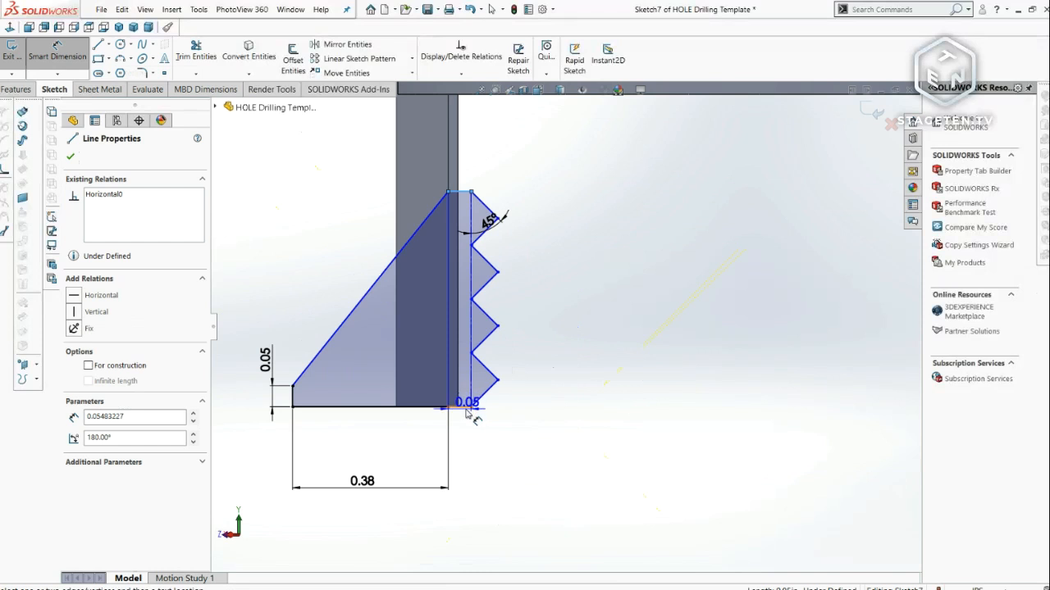
{"action": "left_click", "coordinate": [465, 408]}
{"action": "left_click", "coordinate": [581, 314]}
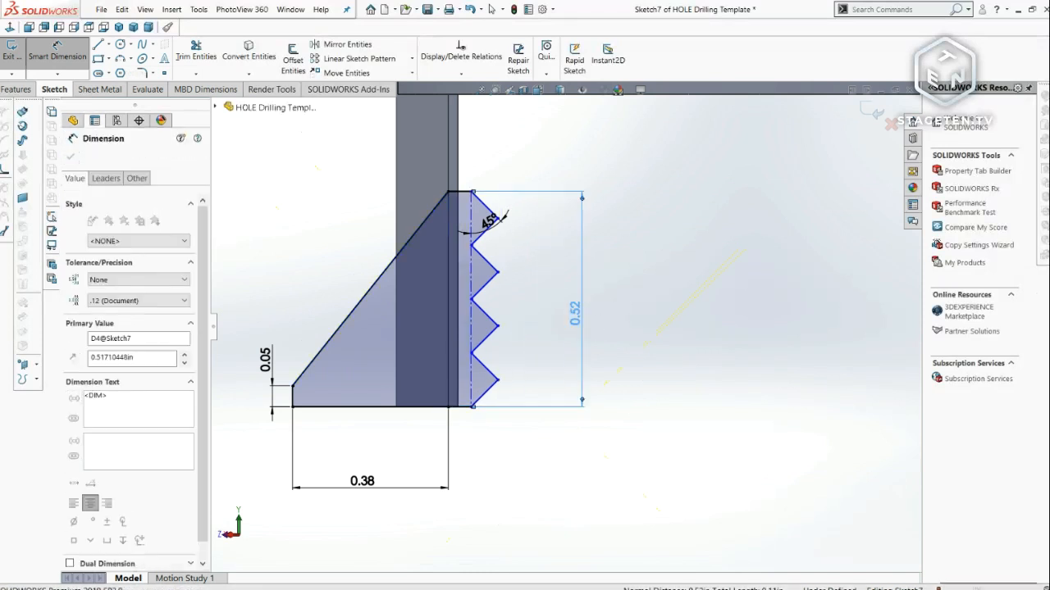
{"action": "type", "text": "0.25"}
{"action": "key", "text": "Return"}
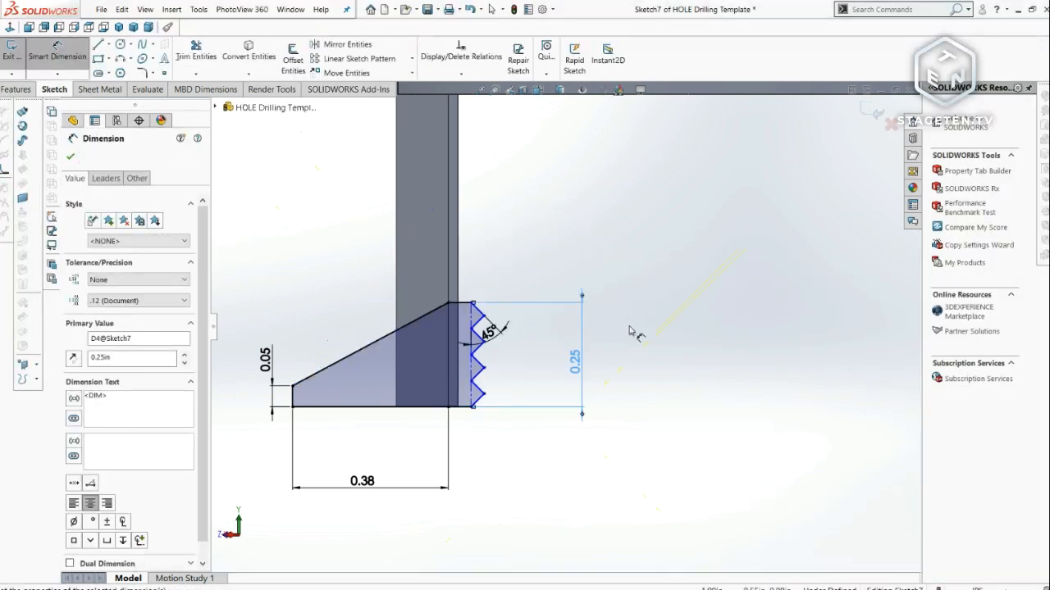
{"action": "scroll", "coordinate": [630, 331], "scroll_direction": "up", "scroll_amount": 8}
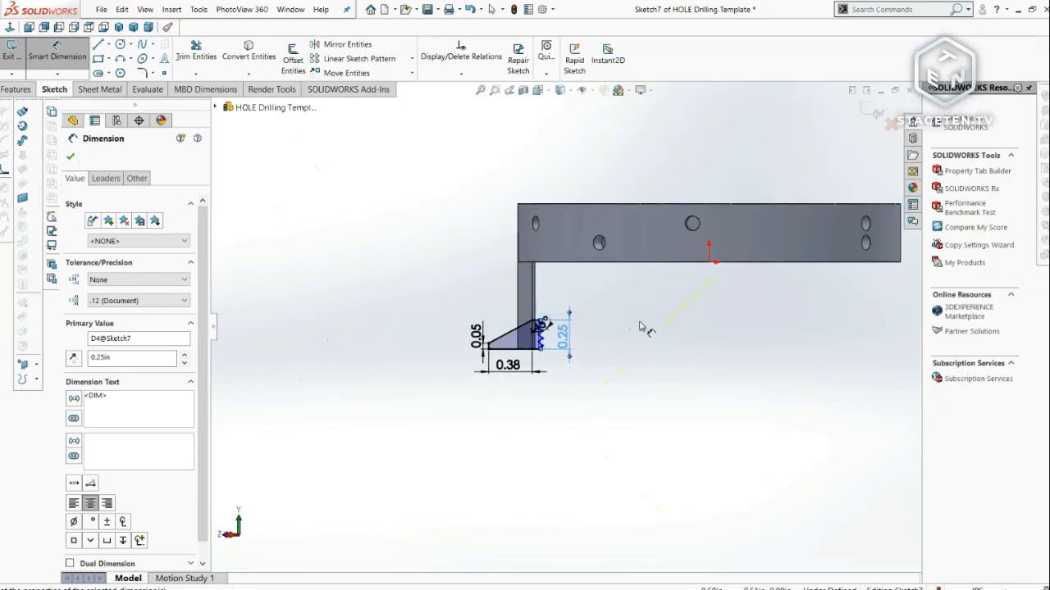
{"action": "middle_click_drag", "start_coordinate": [671, 286], "coordinate": [646, 371]}
{"action": "scroll", "coordinate": [642, 401], "scroll_direction": "down", "scroll_amount": 10}
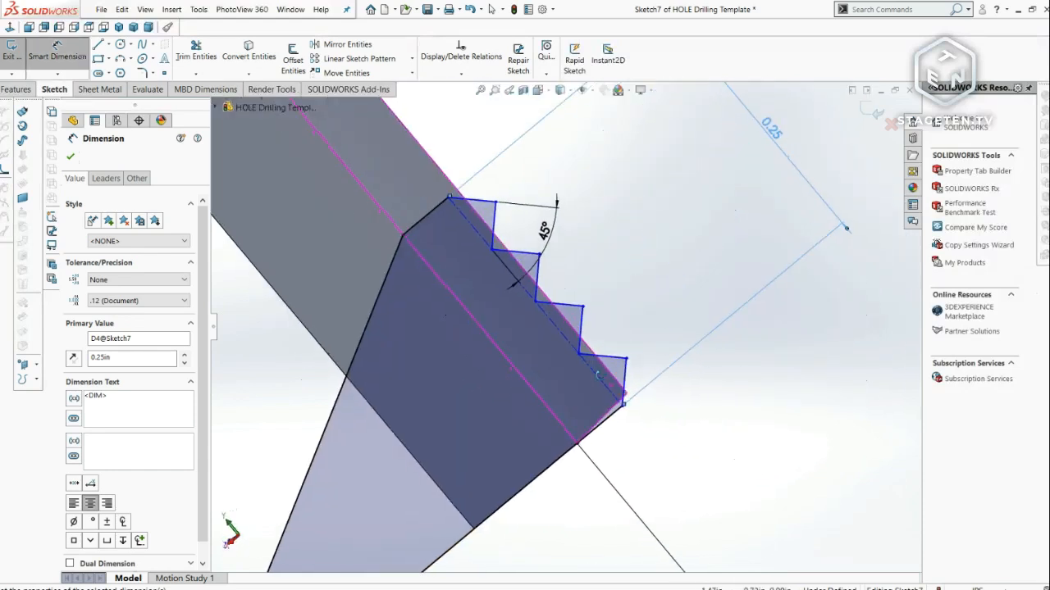
{"action": "left_click", "coordinate": [642, 400]}
{"action": "left_click", "coordinate": [668, 392]}
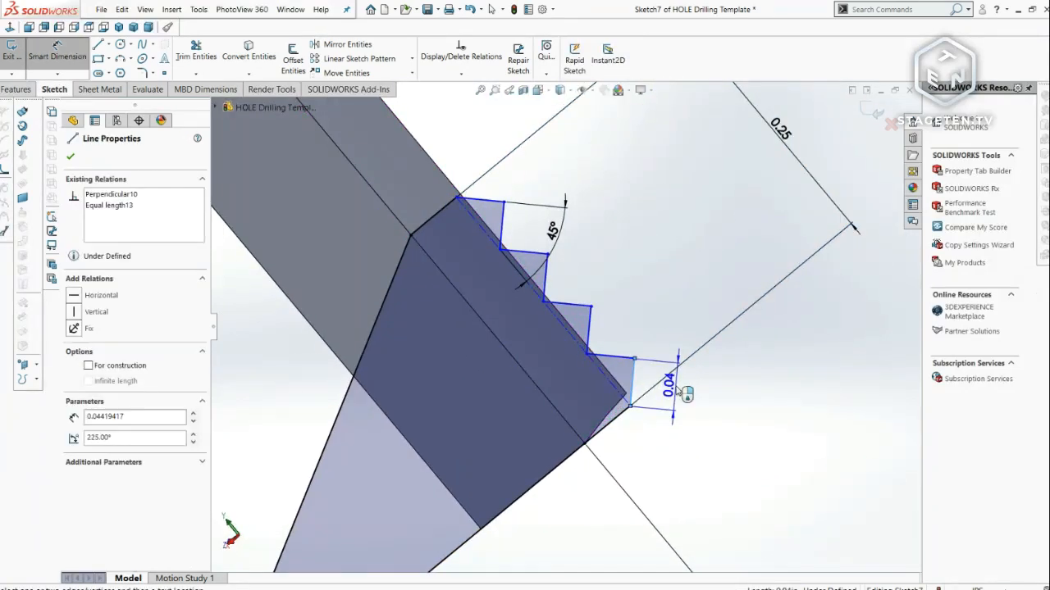
{"action": "key", "text": "Escape"}
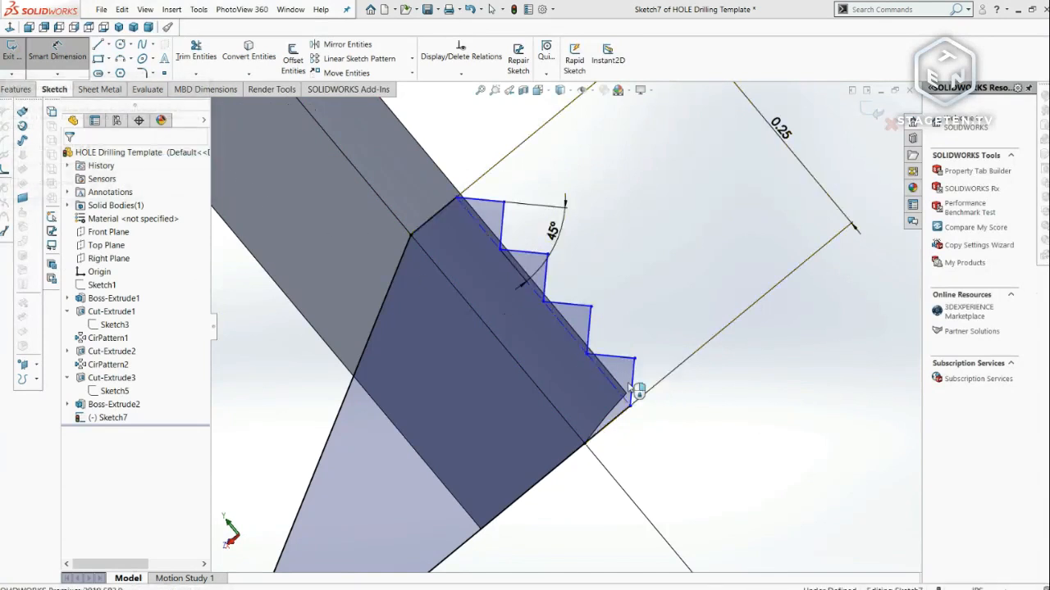
{"action": "key", "text": "Escape"}
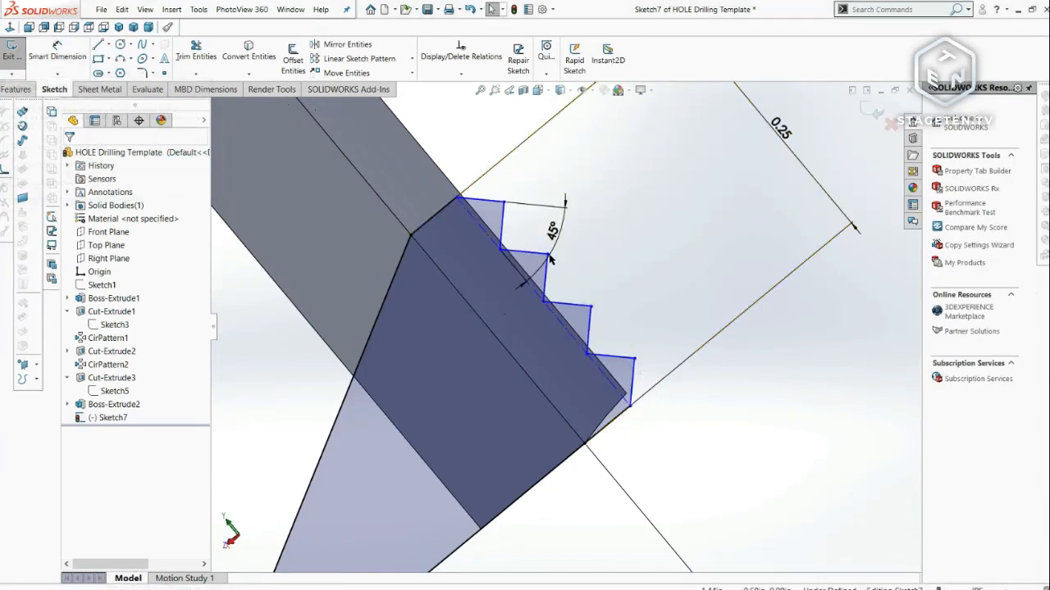
- Move the toothed edge closer to the tab by shifting one of its tooth tips
{"action": "left_click_drag", "start_coordinate": [549, 259], "coordinate": [549, 198]}
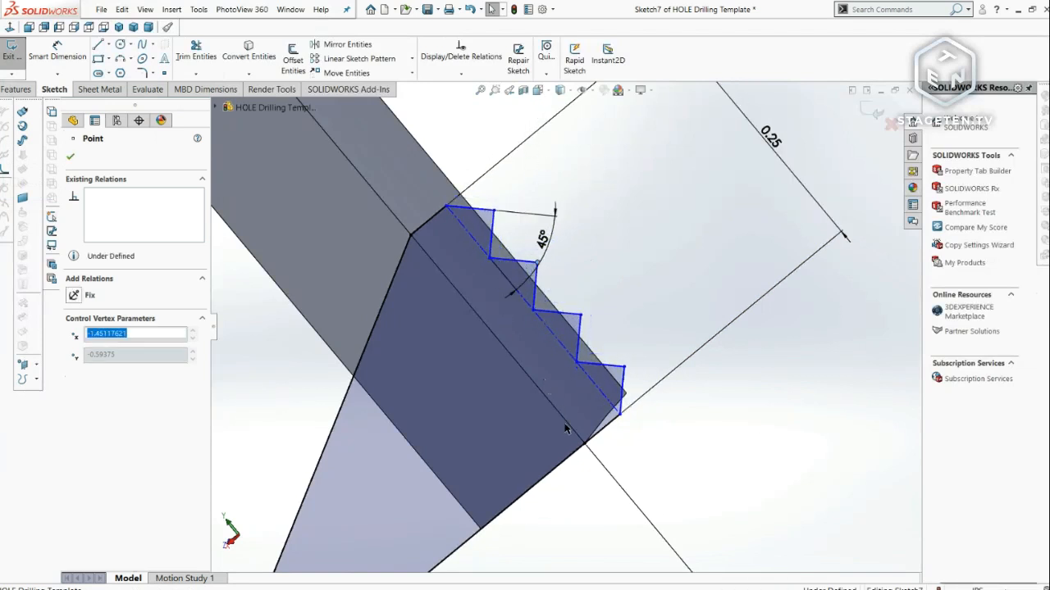
{"action": "key", "text": "space"}
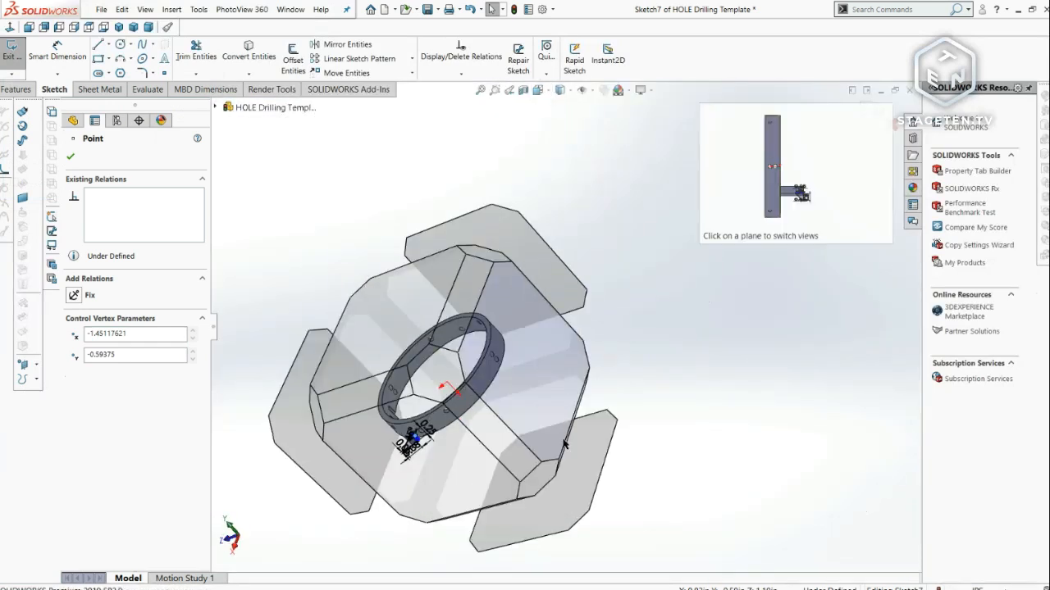
{"action": "middle_click_drag", "start_coordinate": [500, 461], "coordinate": [435, 479]}
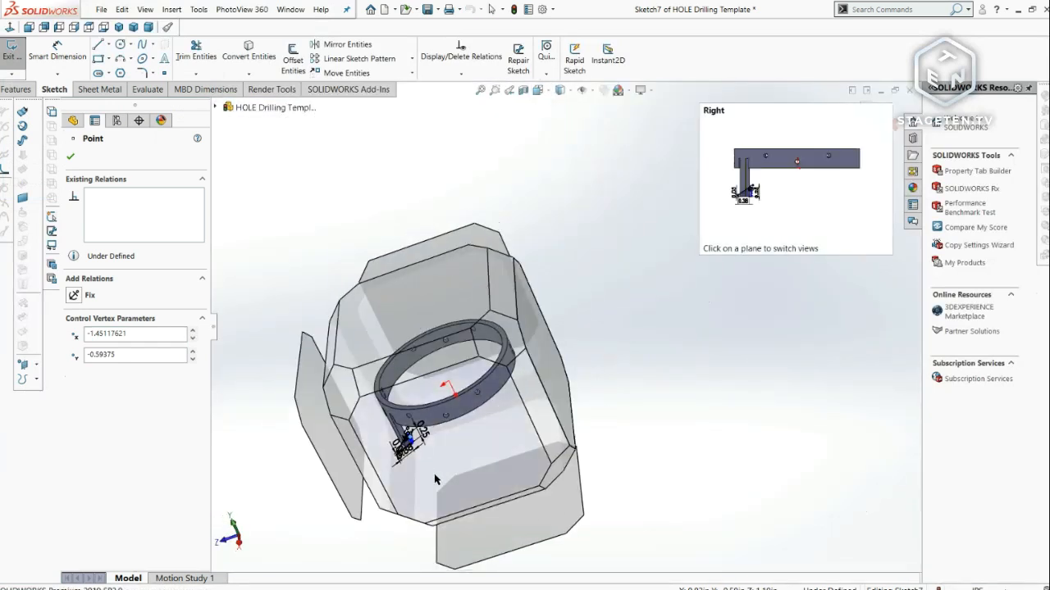
{"action": "left_click", "coordinate": [435, 479]}
{"action": "scroll", "coordinate": [486, 417], "scroll_direction": "down", "scroll_amount": 5}
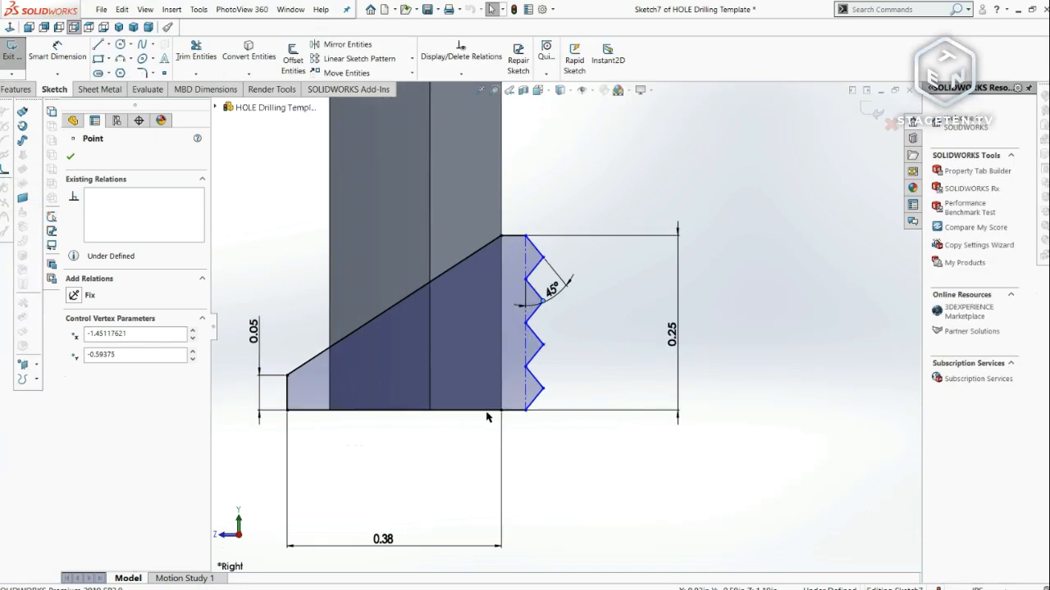
- Delete the short horizontal line joining the teeth to the base and try to move the teeth's lower end onto the base corner
{"action": "scroll", "coordinate": [486, 418], "scroll_direction": "down", "scroll_amount": 3}
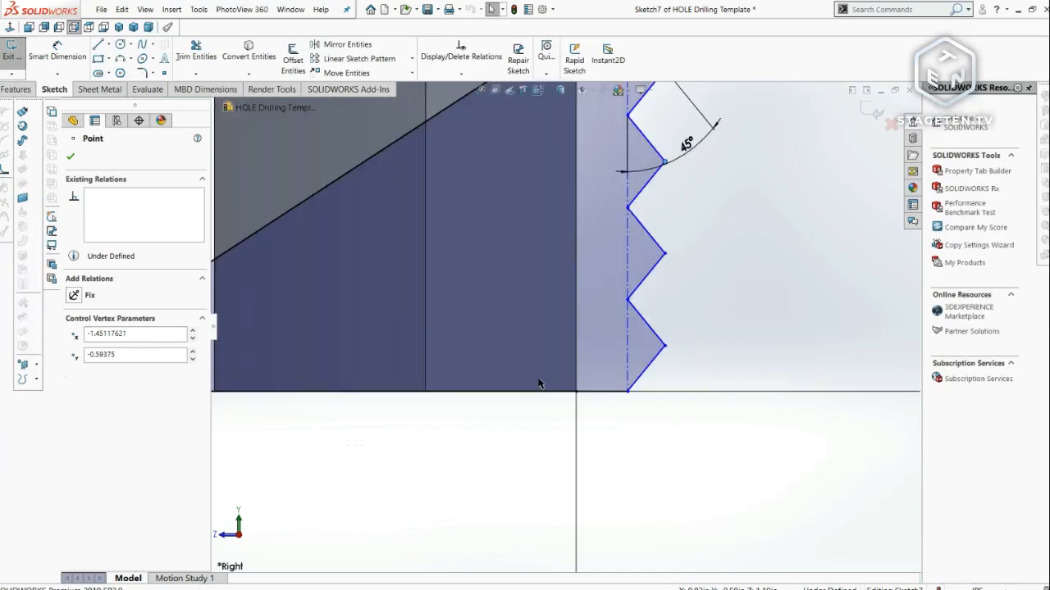
{"action": "left_click", "coordinate": [614, 393]}
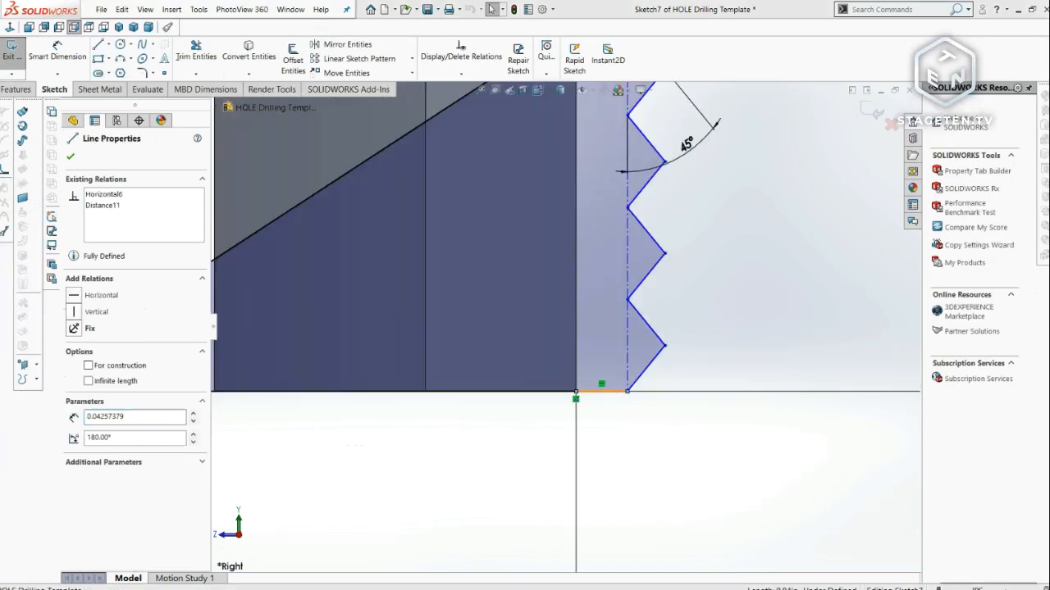
{"action": "key", "text": "Delete"}
{"action": "left_click_drag", "start_coordinate": [628, 392], "coordinate": [583, 393]}
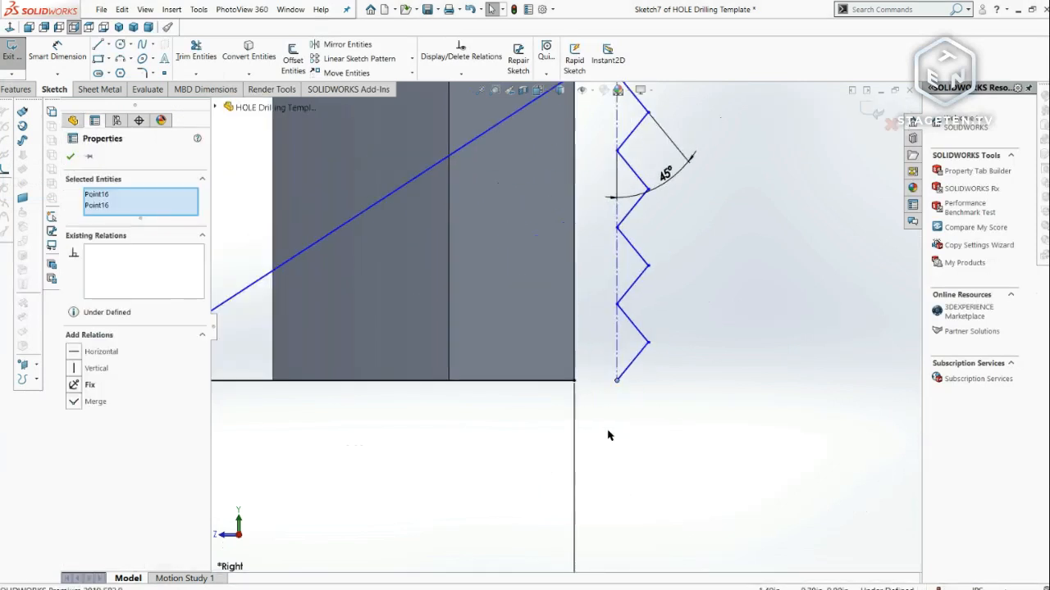
{"action": "left_click", "coordinate": [608, 436]}
- Raise the upper end of the wedge's sloped line and delete the short horizontal line joining it to the teeth
{"action": "scroll", "coordinate": [608, 436], "scroll_direction": "up", "scroll_amount": 4}
{"action": "left_click_drag", "start_coordinate": [572, 211], "coordinate": [570, 192]}
{"action": "left_click", "coordinate": [589, 340]}
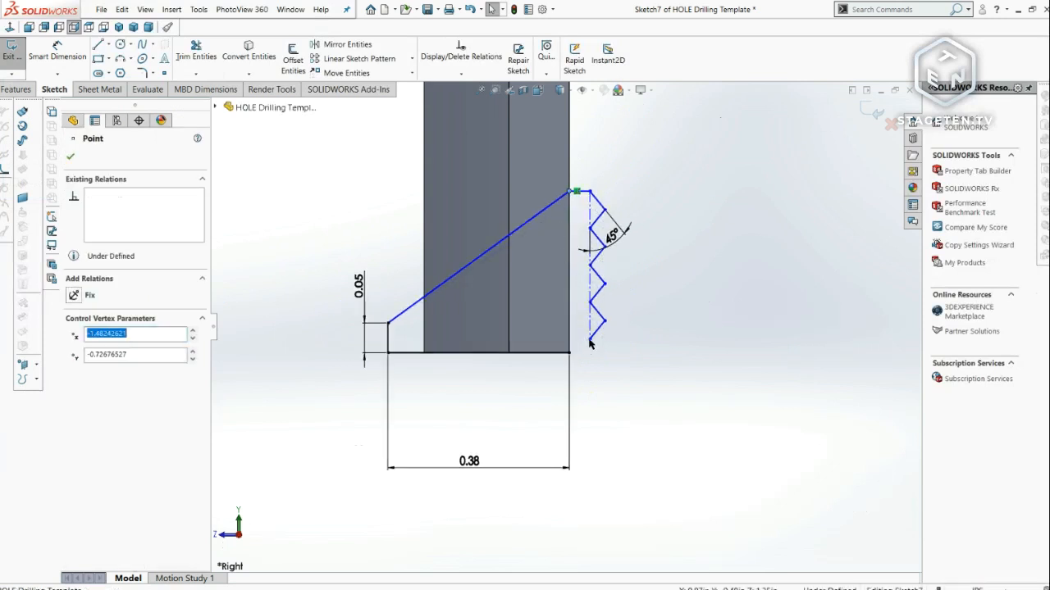
{"action": "left_click", "coordinate": [579, 192]}
{"action": "key", "text": "Delete"}
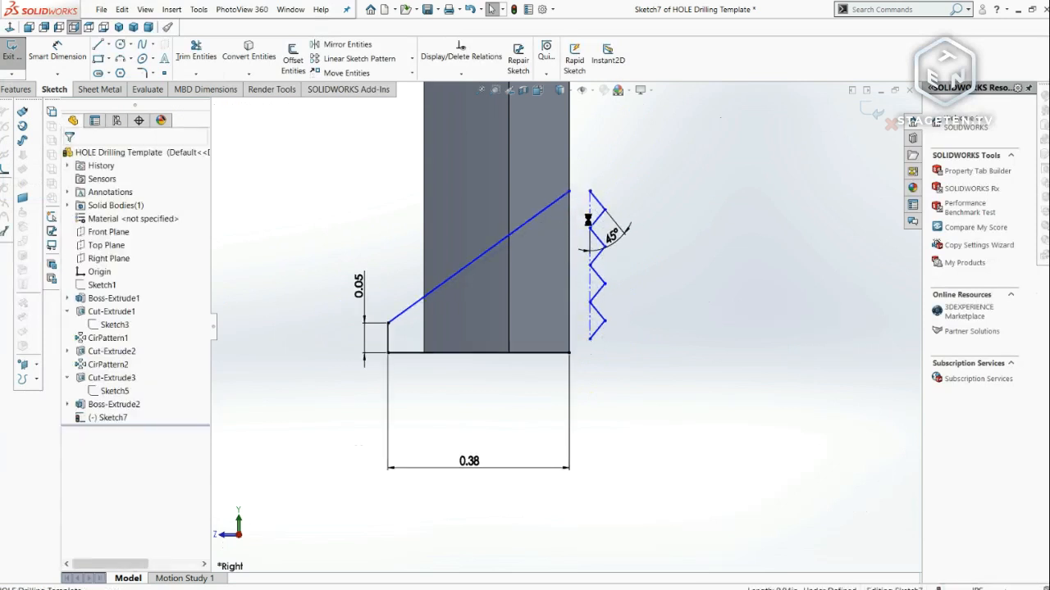
- Move the toothed edge's lower end onto the base corner and its upper end onto the wedge line's top endpoint, closing the profile
{"action": "left_click_drag", "start_coordinate": [589, 340], "coordinate": [569, 352]}
{"action": "left_click_drag", "start_coordinate": [568, 255], "coordinate": [570, 192]}
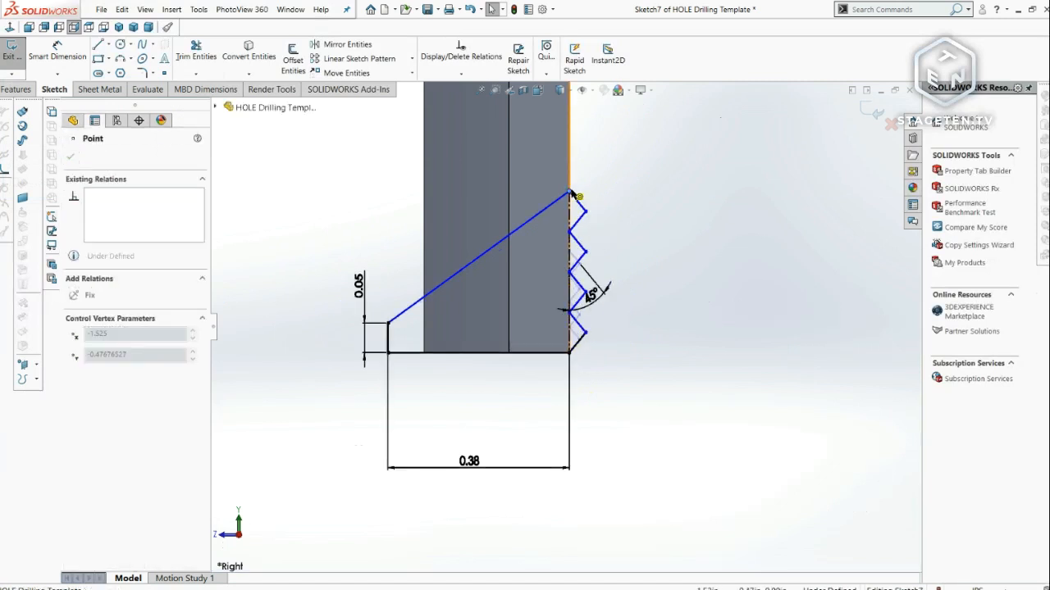
{"action": "left_click", "coordinate": [648, 349]}
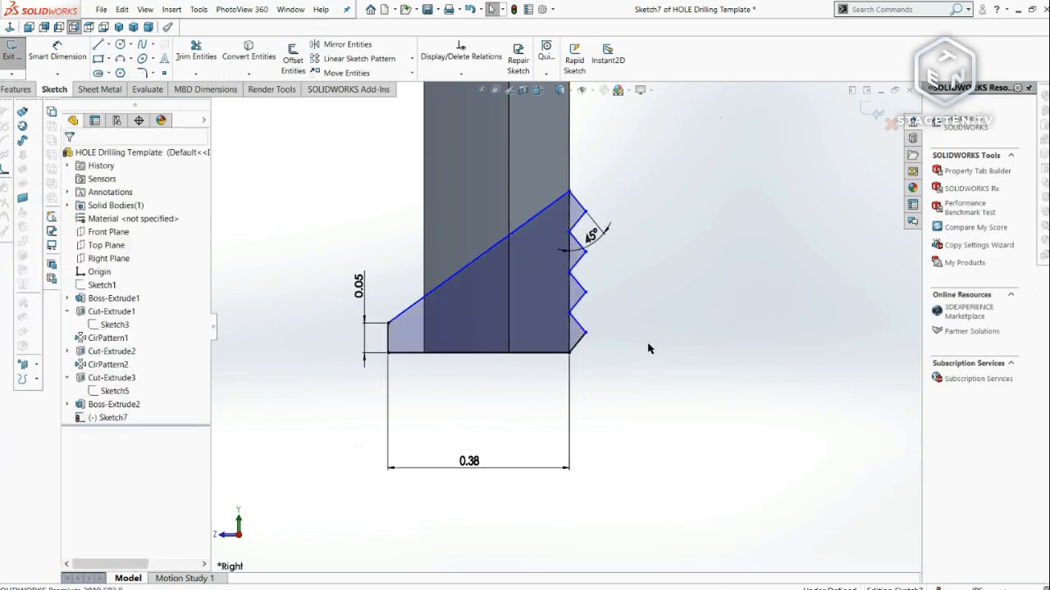
- Dimension the vertical distance between the toothed edge's two end points on the tab face to 0.25 in
{"action": "left_click", "coordinate": [82, 55]}
{"action": "left_click", "coordinate": [570, 352]}
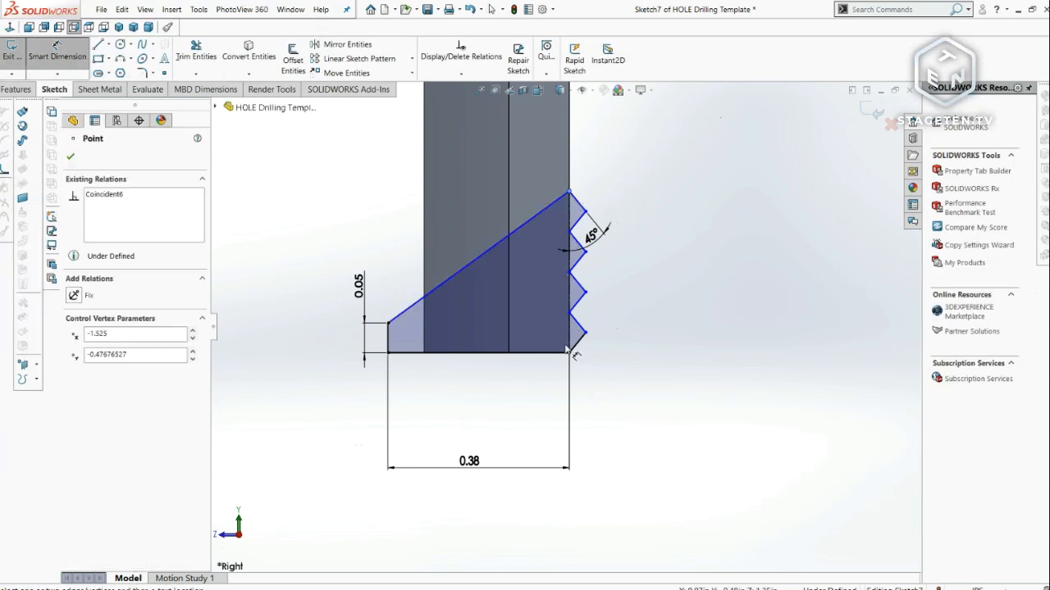
{"action": "left_click", "coordinate": [569, 192]}
{"action": "left_click", "coordinate": [662, 311]}
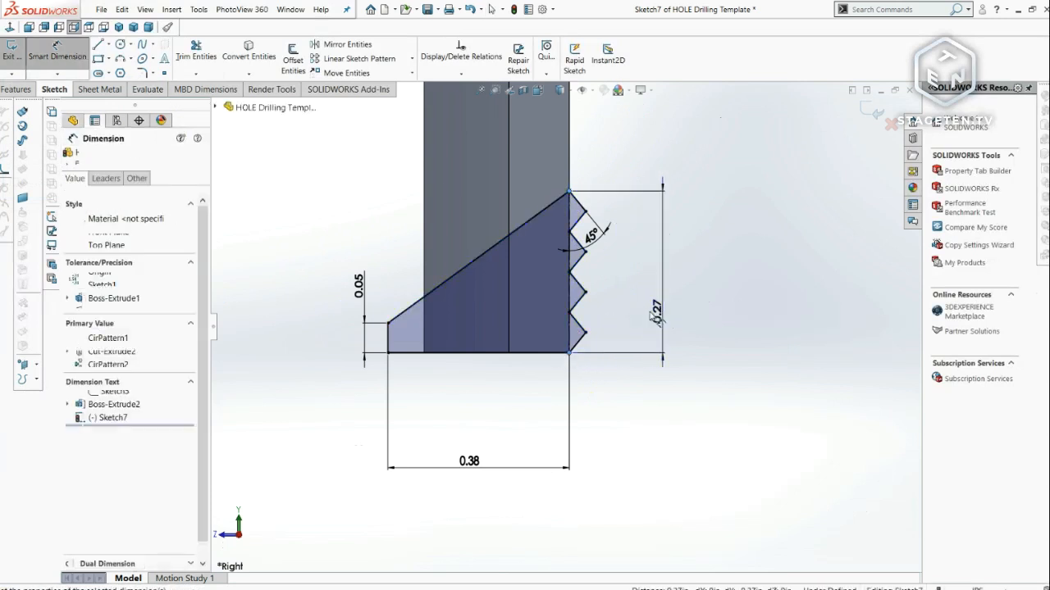
{"action": "type", "text": "0.25in"}
{"action": "key", "text": "Return"}
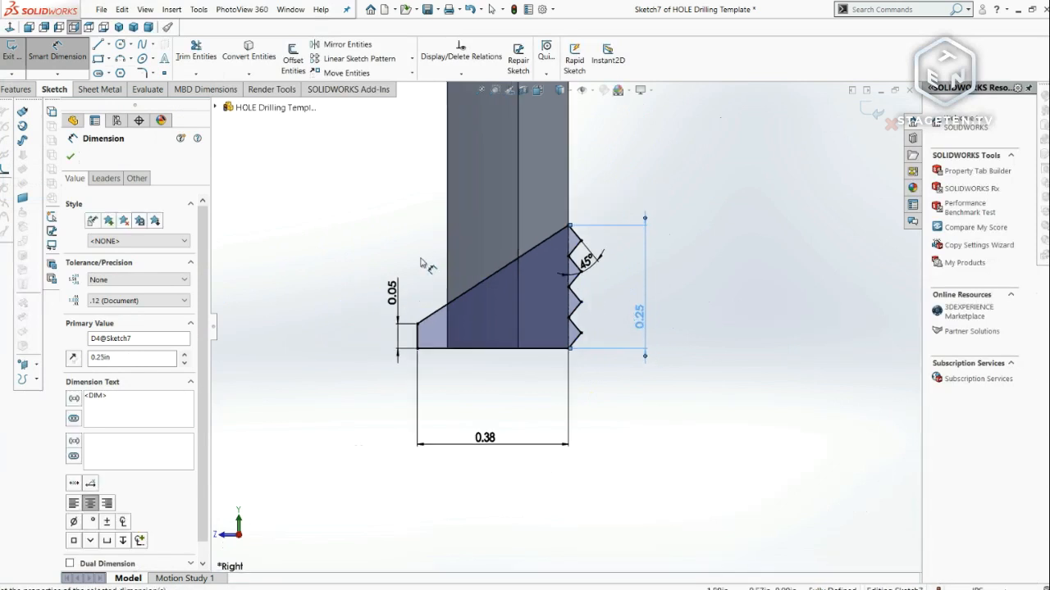
{"action": "left_click", "coordinate": [16, 89]}
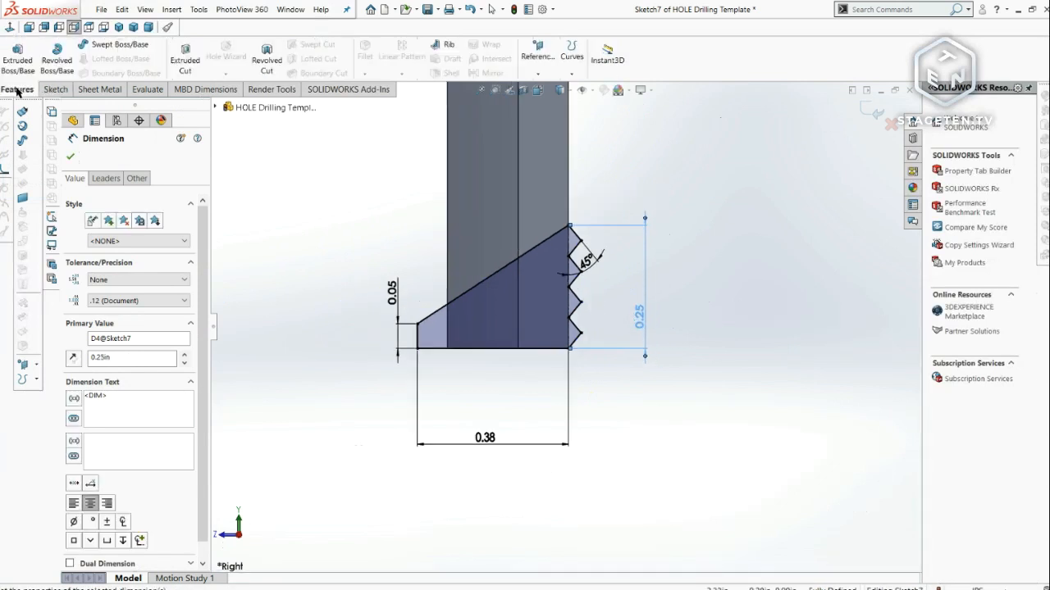
{"action": "left_click", "coordinate": [58, 59]}
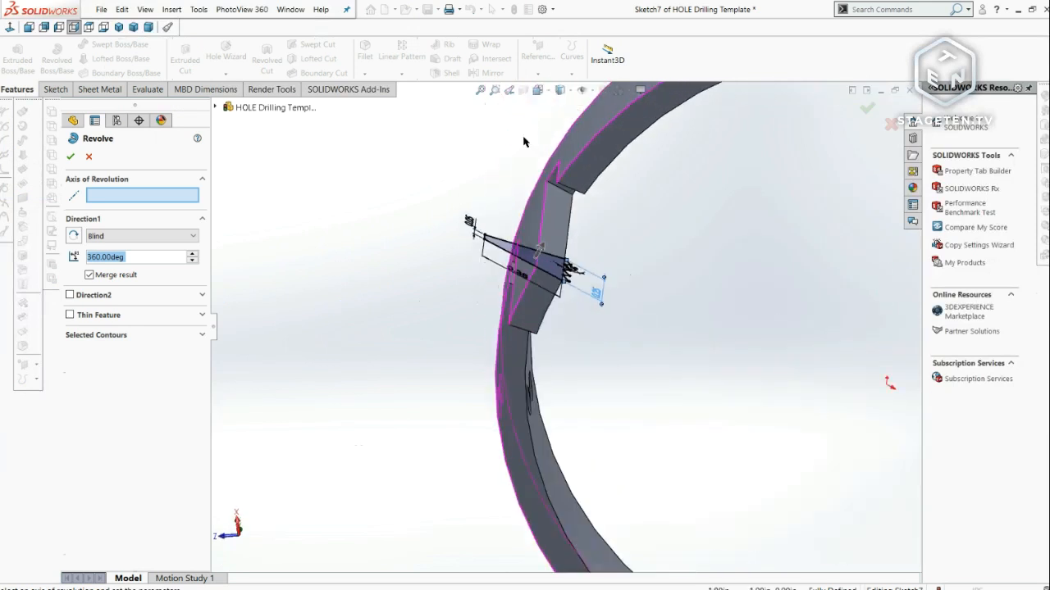
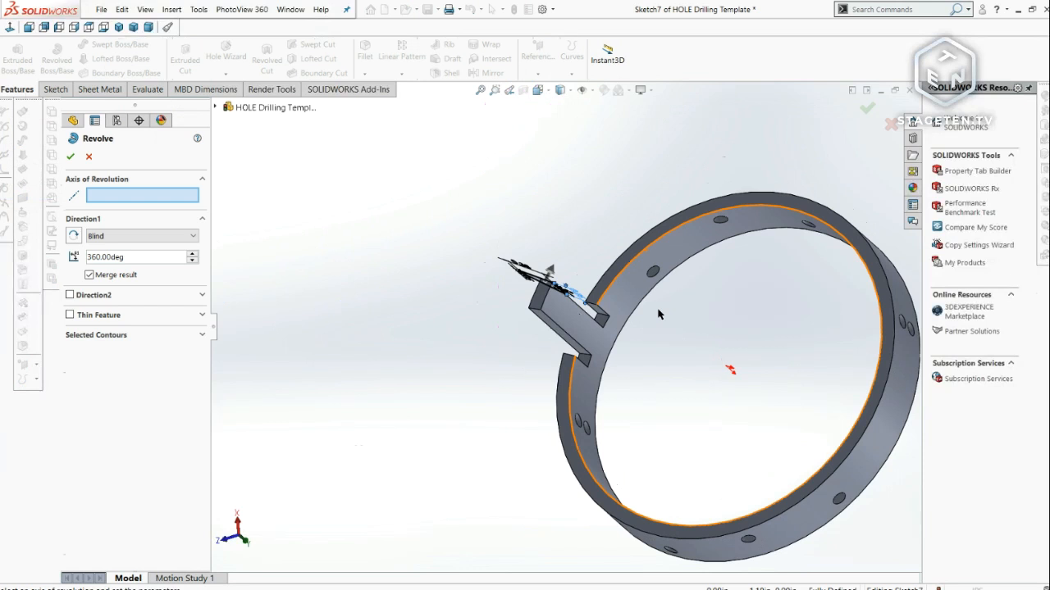
{"action": "left_click", "coordinate": [87, 157]}
- Draw a vertical centerline about 0.75 in long from the origin to the tab-end level, and a horizontal centerline to the profile corner
{"action": "scroll", "coordinate": [760, 398], "scroll_direction": "up", "scroll_amount": 2}
{"action": "middle_click_drag", "start_coordinate": [733, 366], "coordinate": [623, 220]}
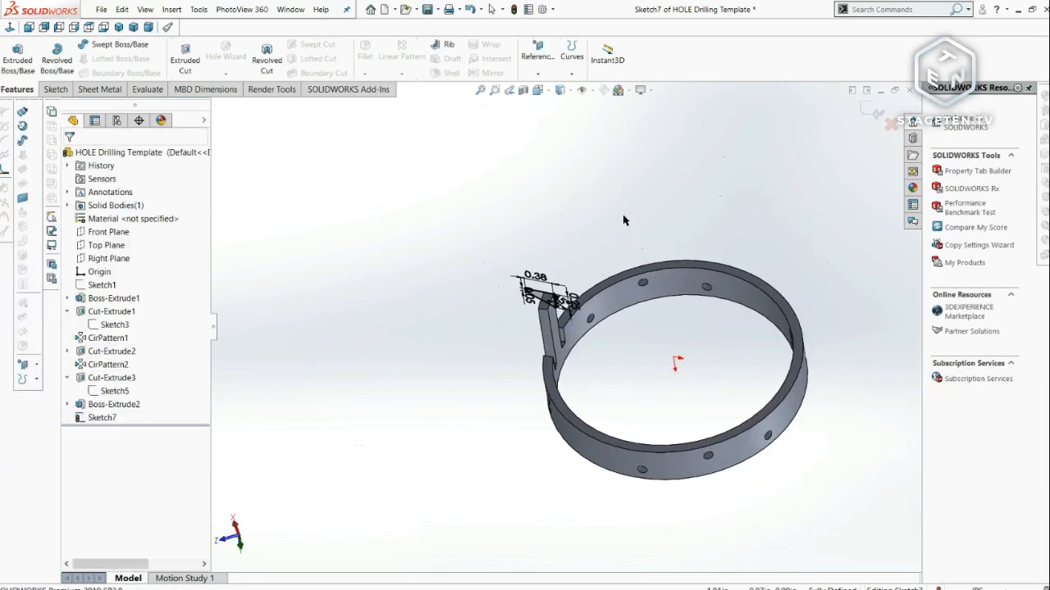
{"action": "left_click", "coordinate": [560, 90]}
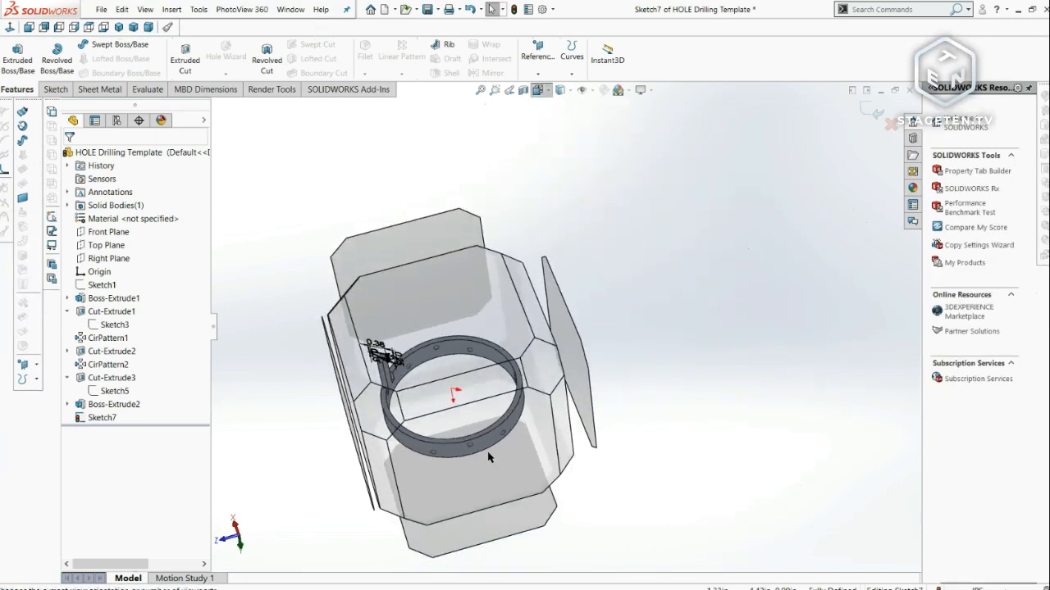
{"action": "left_click", "coordinate": [464, 400]}
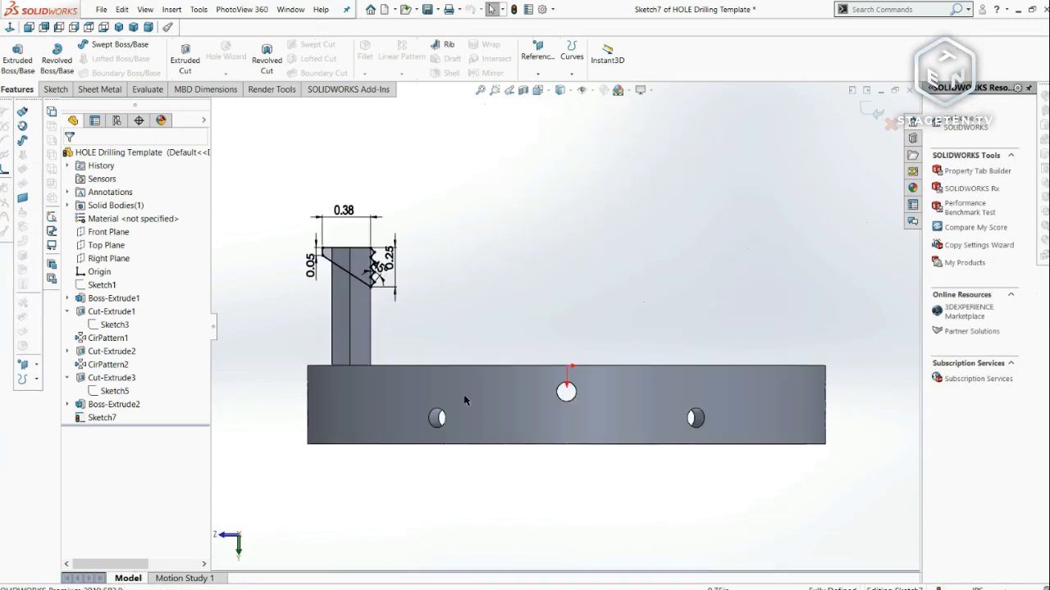
{"action": "left_click", "coordinate": [56, 89]}
{"action": "left_click", "coordinate": [108, 44]}
{"action": "left_click", "coordinate": [118, 59]}
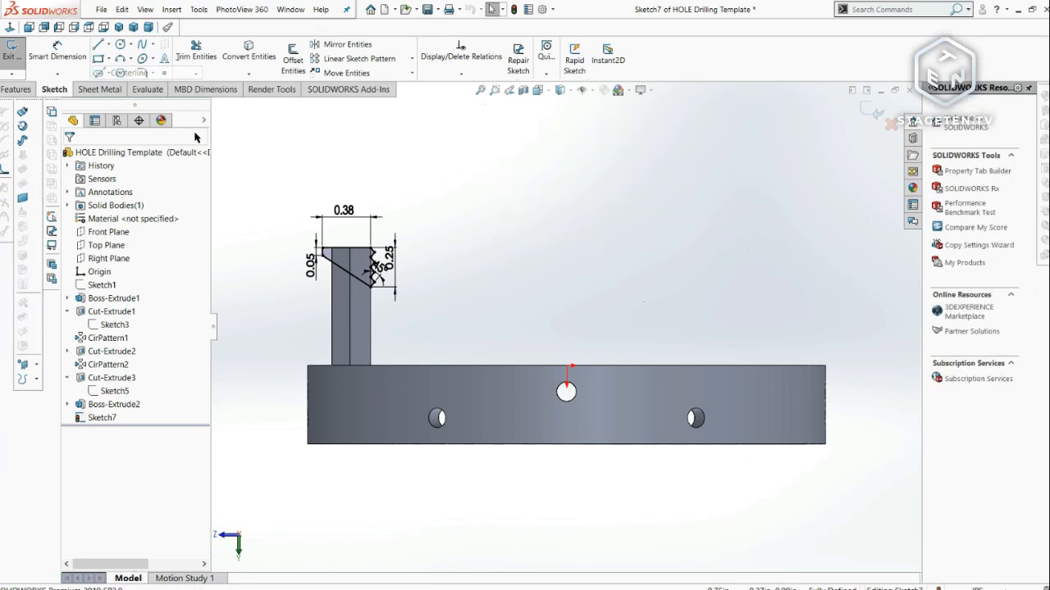
{"action": "left_click", "coordinate": [566, 366]}
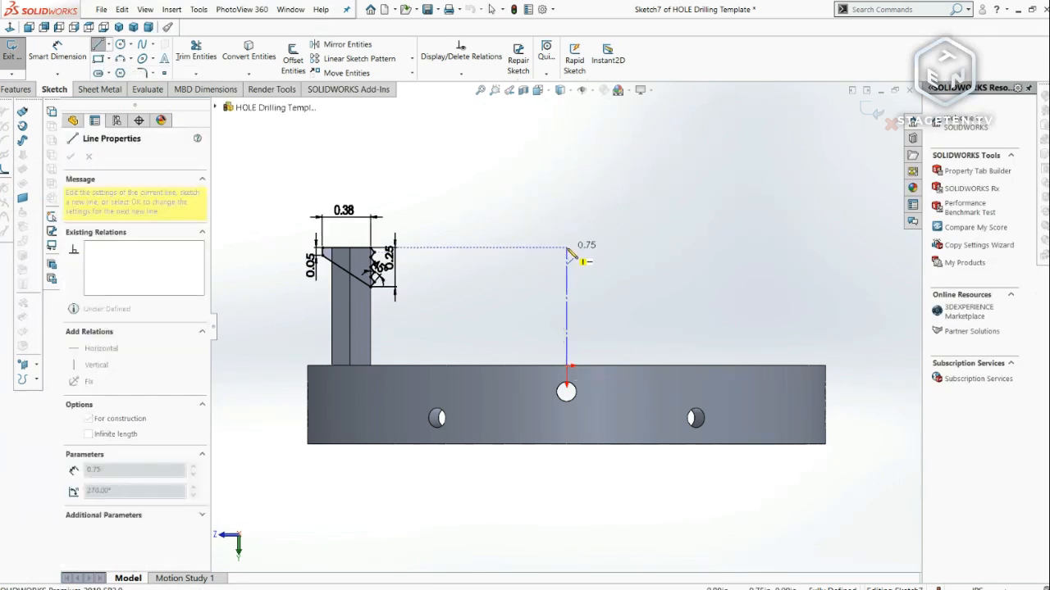
{"action": "left_click", "coordinate": [566, 246]}
{"action": "left_click", "coordinate": [371, 246]}
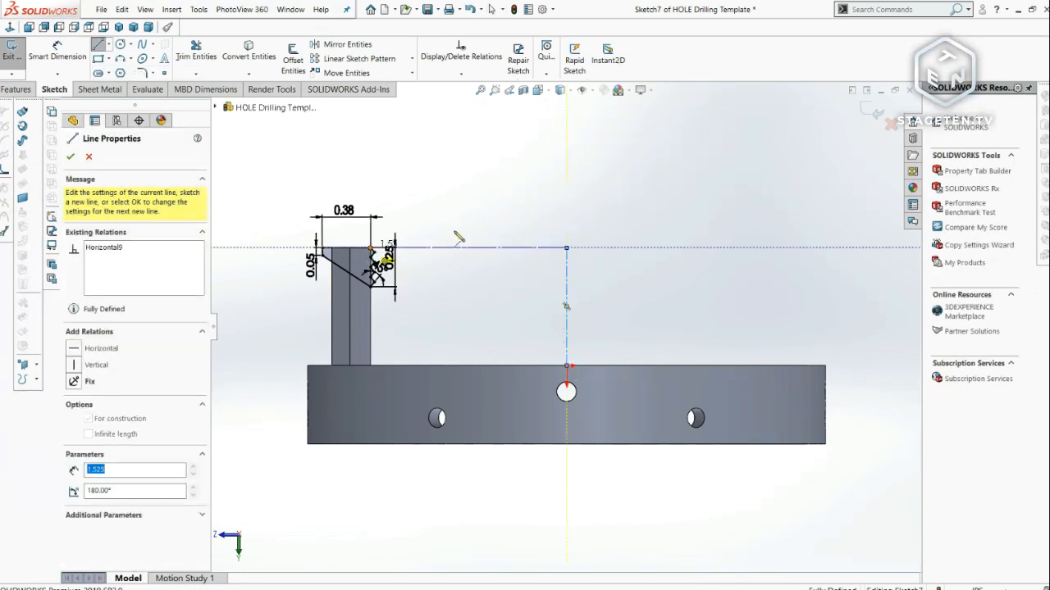
{"action": "key", "text": "Escape"}
- Revolve the toothed wedge profile 10° about the vertical centerline through the origin, merging it with the tab
{"action": "scroll", "coordinate": [558, 242], "scroll_direction": "up", "scroll_amount": 3}
{"action": "mouse_move", "coordinate": [555, 244]}
{"action": "middle_mouse_down"}
{"action": "mouse_move", "coordinate": [506, 323]}
{"action": "mouse_move", "coordinate": [570, 287]}
{"action": "mouse_move", "coordinate": [558, 270]}
{"action": "middle_mouse_up"}
{"action": "left_click", "coordinate": [16, 88]}
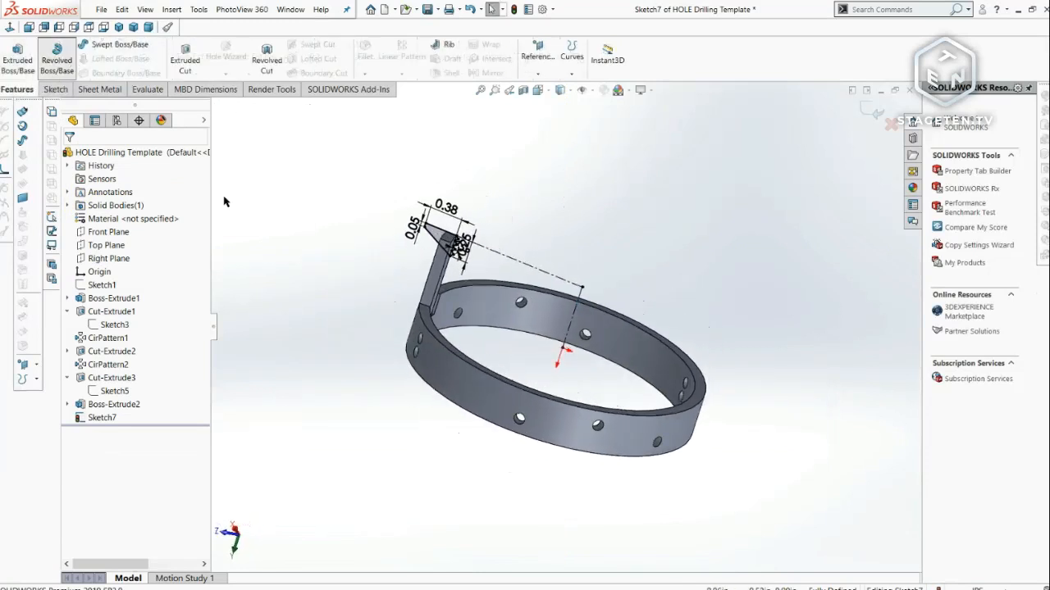
{"action": "left_click", "coordinate": [574, 332]}
{"action": "middle_click_drag", "start_coordinate": [471, 243], "coordinate": [418, 238]}
{"action": "scroll", "coordinate": [417, 239], "scroll_direction": "down", "scroll_amount": 3}
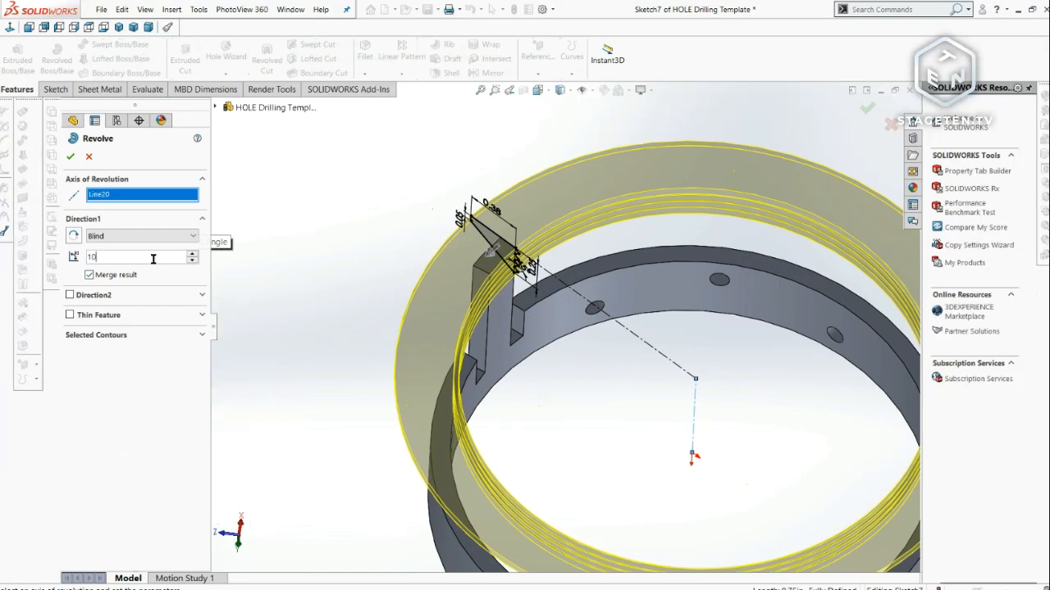
{"action": "left_click", "coordinate": [152, 259]}
{"action": "type", "text": "10"}
{"action": "key", "text": "Return"}
{"action": "middle_click_drag", "start_coordinate": [457, 296], "coordinate": [384, 214]}
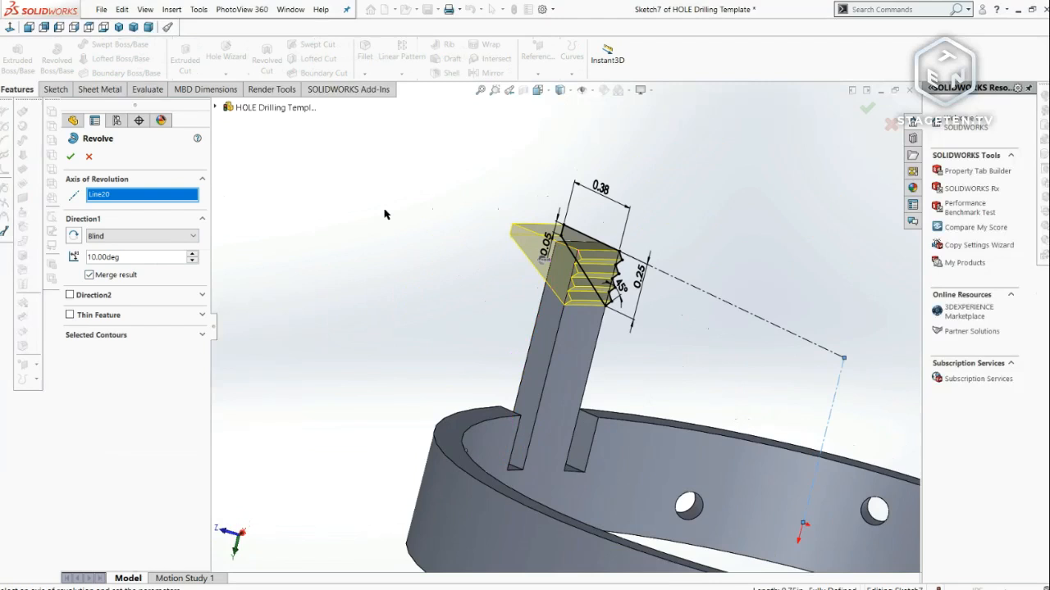
{"action": "left_click", "coordinate": [70, 156]}
- Start a 0.05 in fillet on the notch's two rim corner edges and one inner corner edge of the first slot beside the tab
{"action": "middle_click_drag", "start_coordinate": [591, 328], "coordinate": [738, 451]}
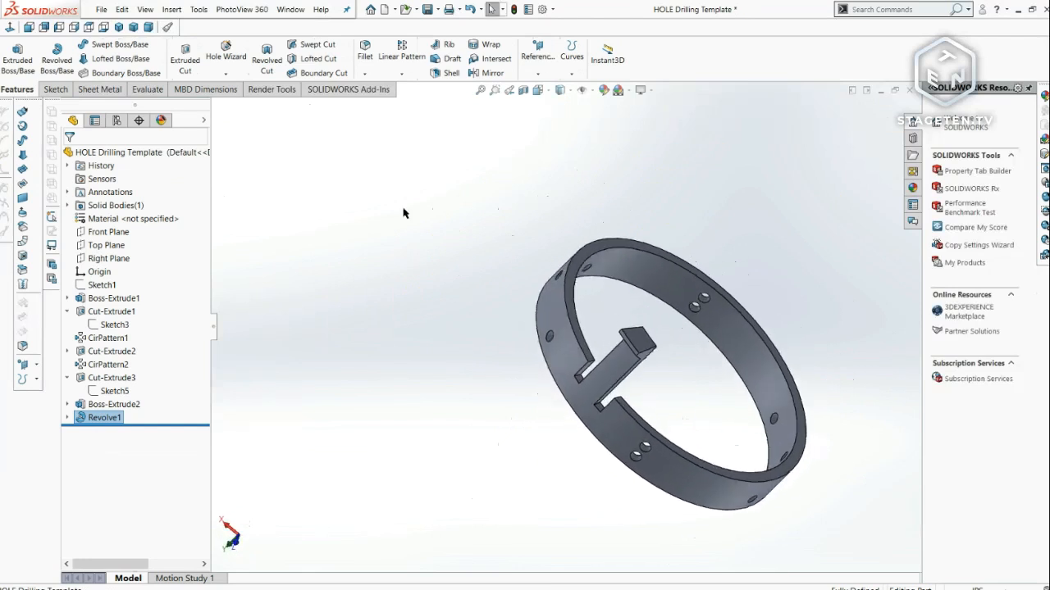
{"action": "left_click", "coordinate": [365, 51]}
{"action": "scroll", "coordinate": [603, 368], "scroll_direction": "down", "scroll_amount": 3}
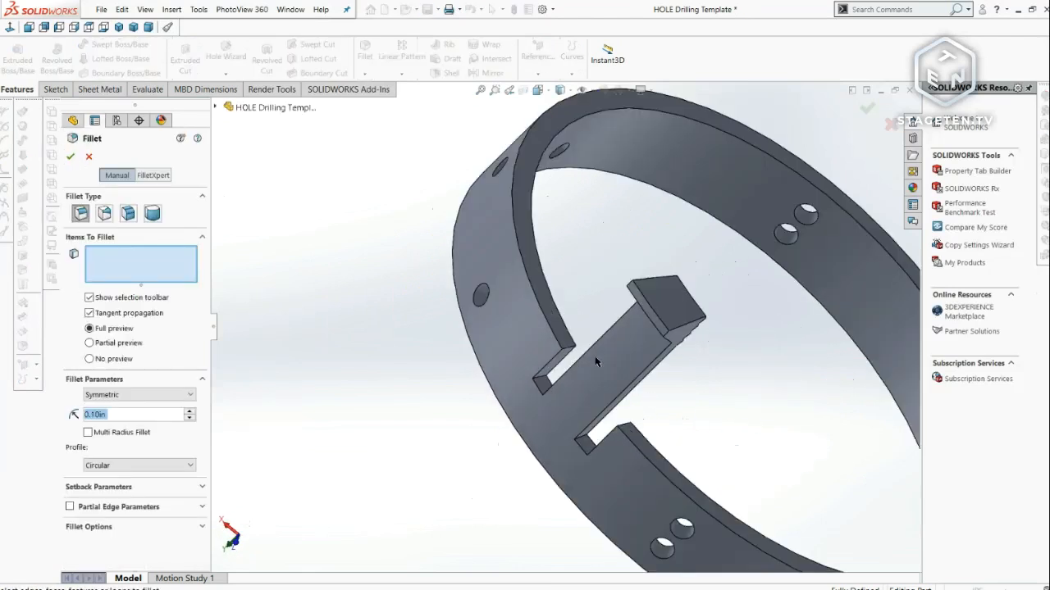
{"action": "left_click", "coordinate": [568, 351]}
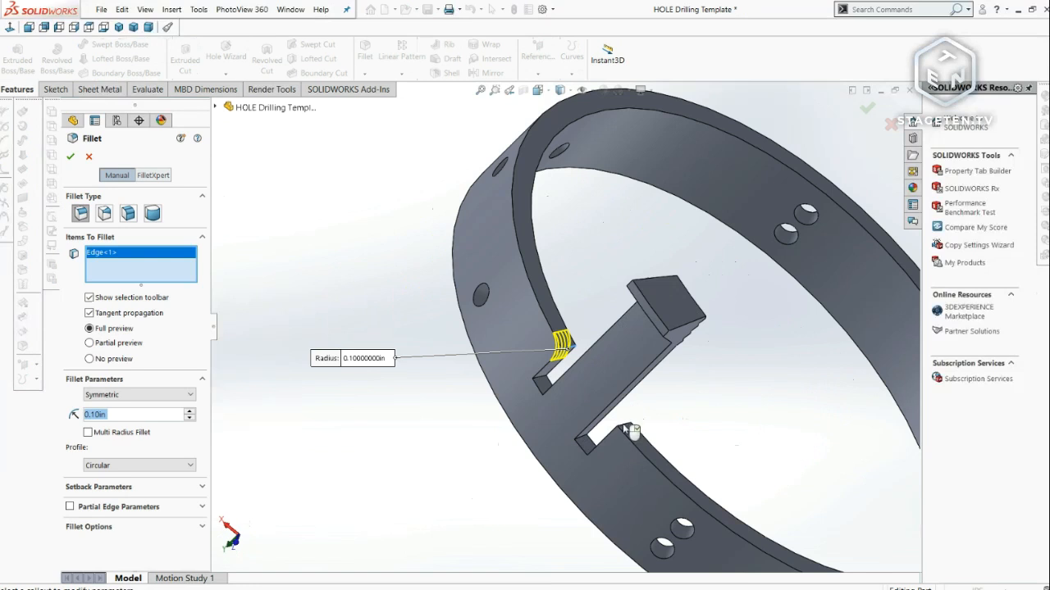
{"action": "left_click", "coordinate": [629, 431]}
{"action": "scroll", "coordinate": [607, 427], "scroll_direction": "down", "scroll_amount": 5}
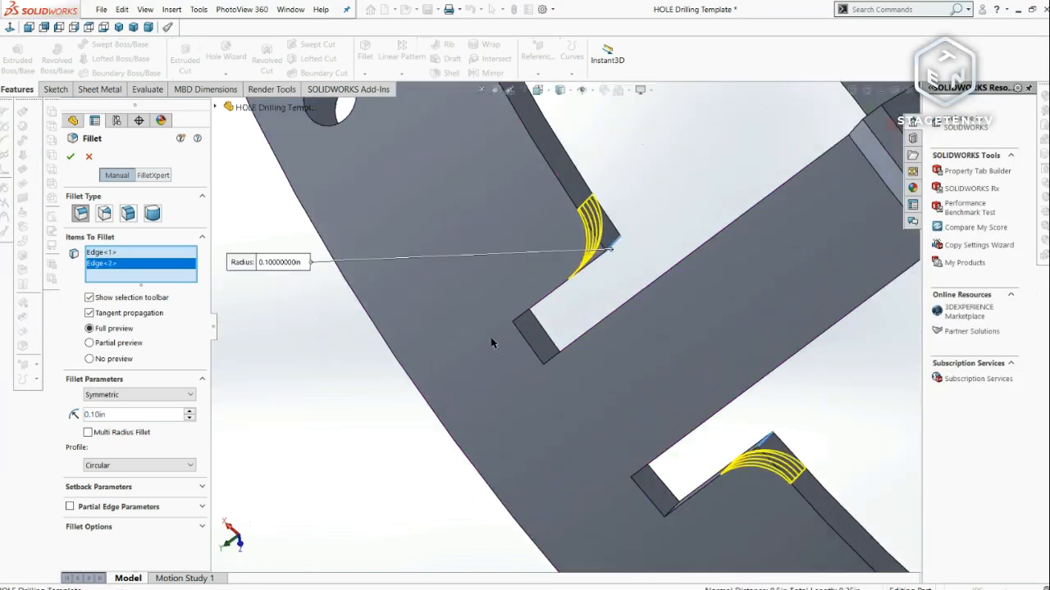
{"action": "middle_click_drag", "start_coordinate": [491, 339], "coordinate": [410, 337]}
{"action": "left_click", "coordinate": [525, 322]}
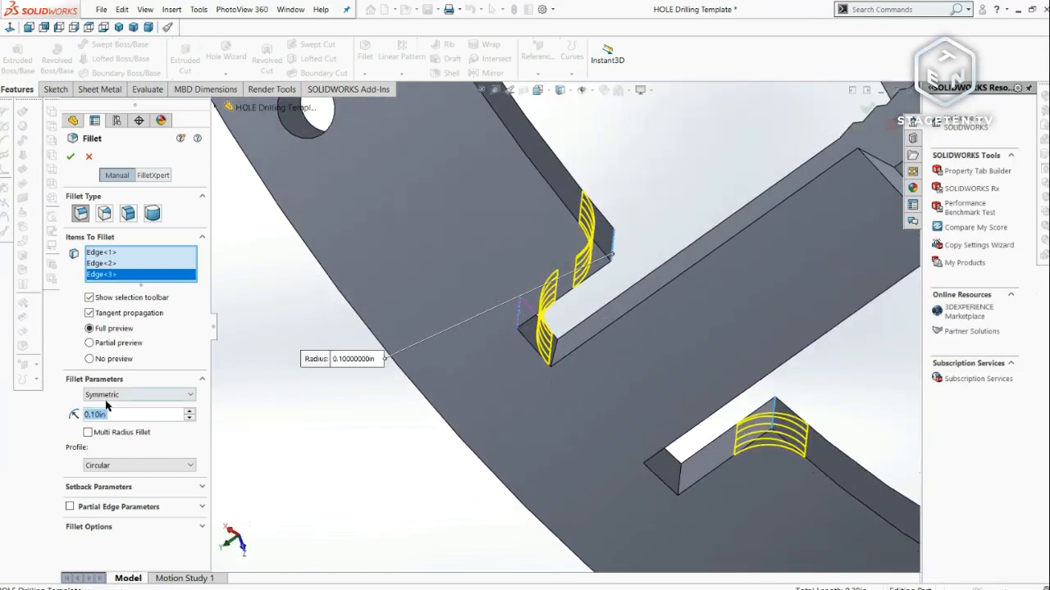
{"action": "type", "text": ".05"}
{"action": "key", "text": "Return"}
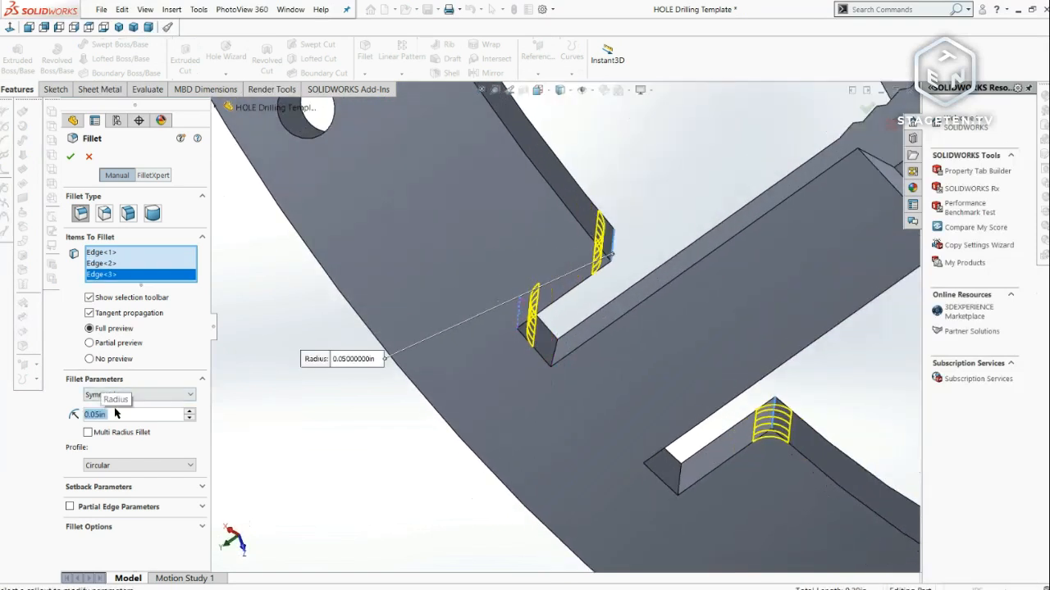
- Add the first slot's remaining inner corner edge and both inner corner edges of the second slot to the fillet
{"action": "left_click", "coordinate": [557, 351]}
{"action": "middle_click_drag", "start_coordinate": [593, 417], "coordinate": [564, 399]}
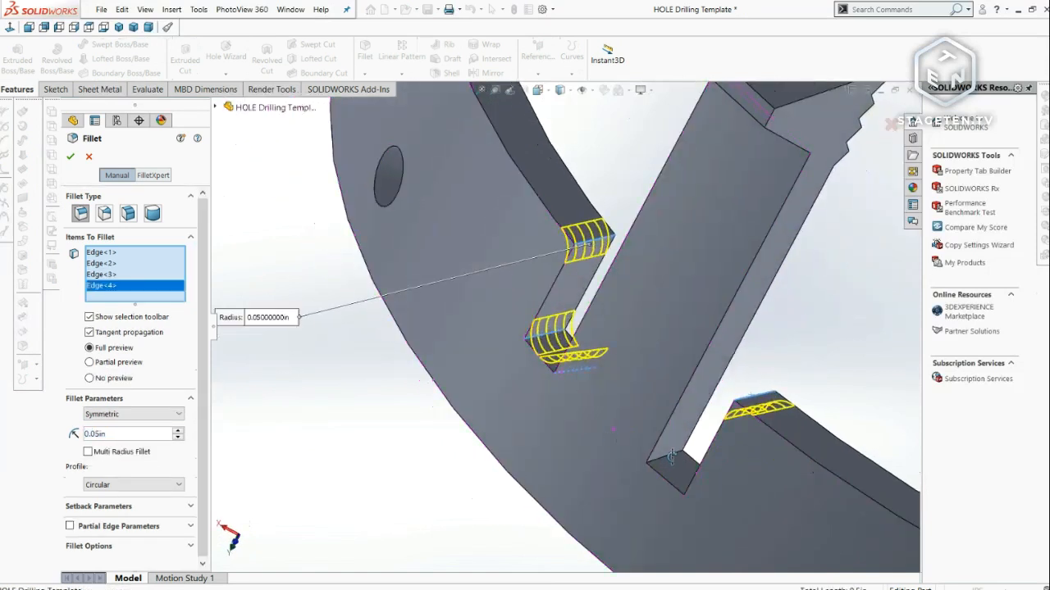
{"action": "middle_click_drag", "start_coordinate": [594, 458], "coordinate": [719, 403]}
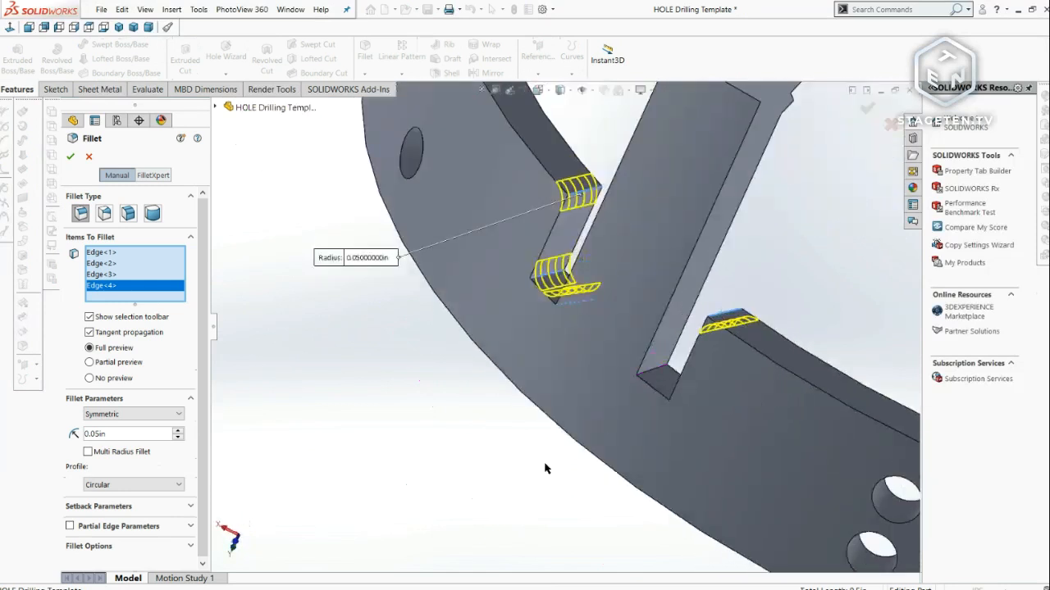
{"action": "left_click", "coordinate": [650, 374]}
{"action": "middle_click_drag", "start_coordinate": [650, 374], "coordinate": [674, 392]}
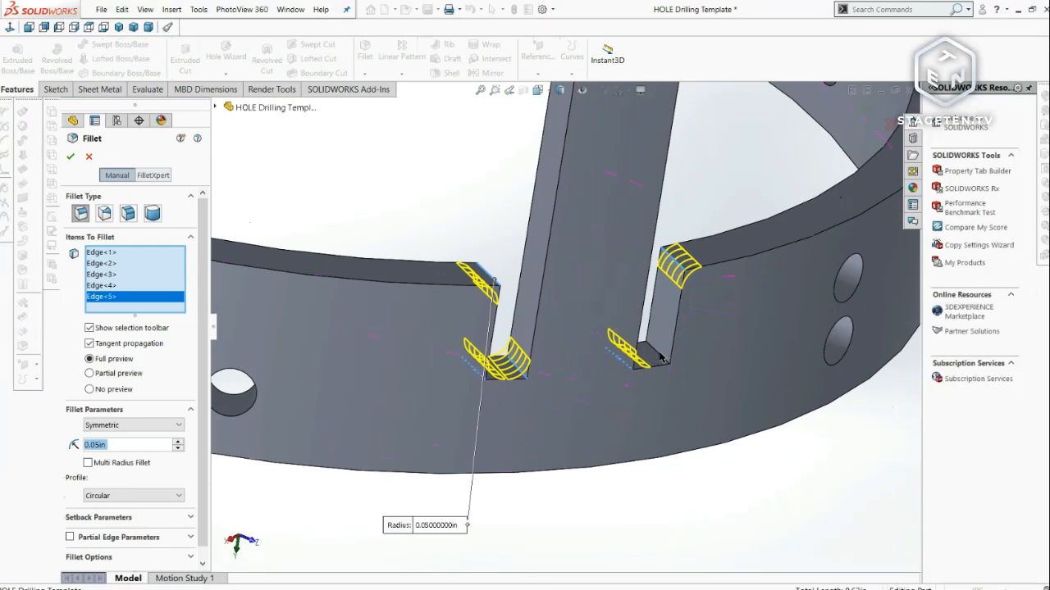
{"action": "left_click", "coordinate": [660, 357]}
{"action": "middle_click_drag", "start_coordinate": [660, 356], "coordinate": [572, 379]}
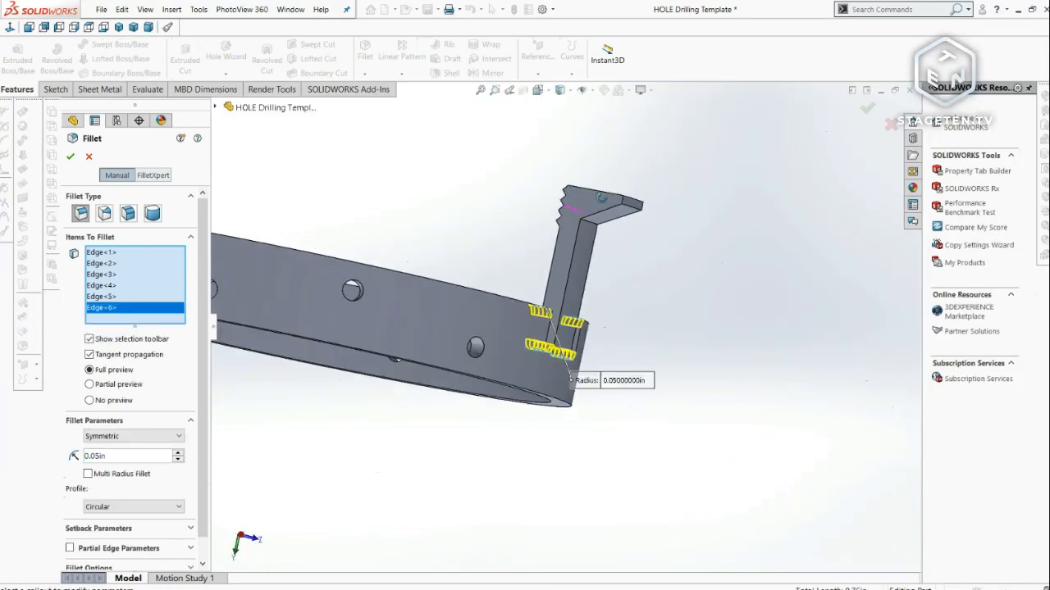
- Add the two short outer corner edges of the tab's wedge head to the 0.05 in fillet and apply it
{"action": "middle_click_drag", "start_coordinate": [592, 227], "coordinate": [565, 344]}
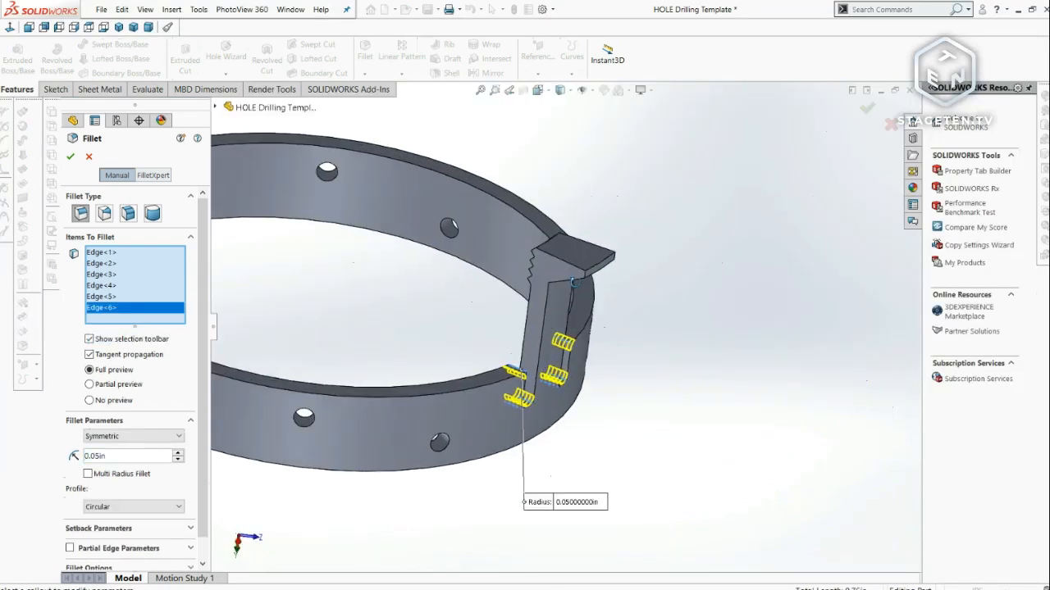
{"action": "scroll", "coordinate": [558, 354], "scroll_direction": "down", "scroll_amount": 5}
{"action": "scroll", "coordinate": [558, 354], "scroll_direction": "down", "scroll_amount": 4}
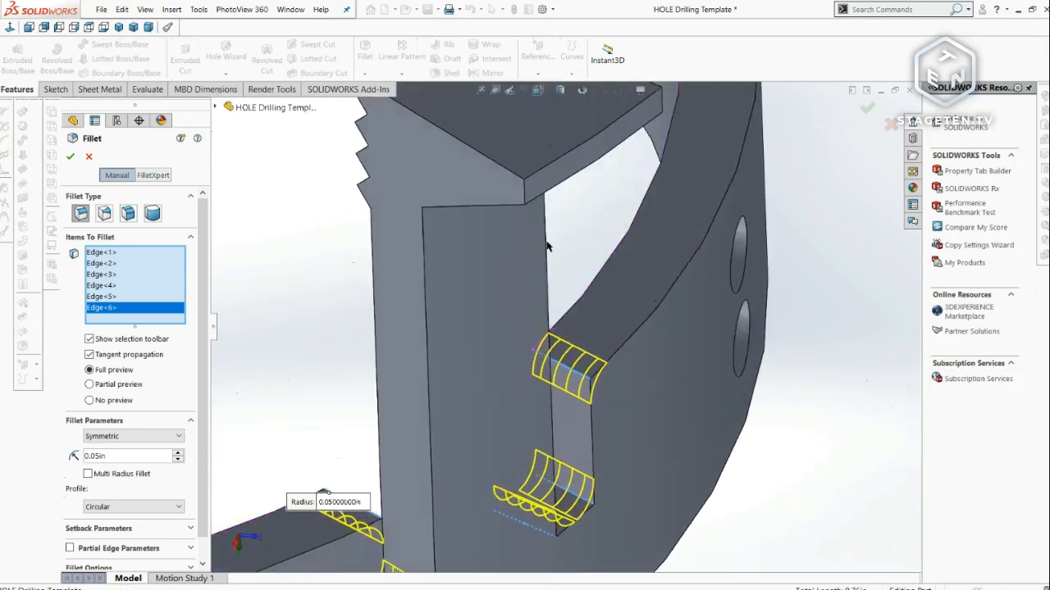
{"action": "left_click", "coordinate": [525, 191]}
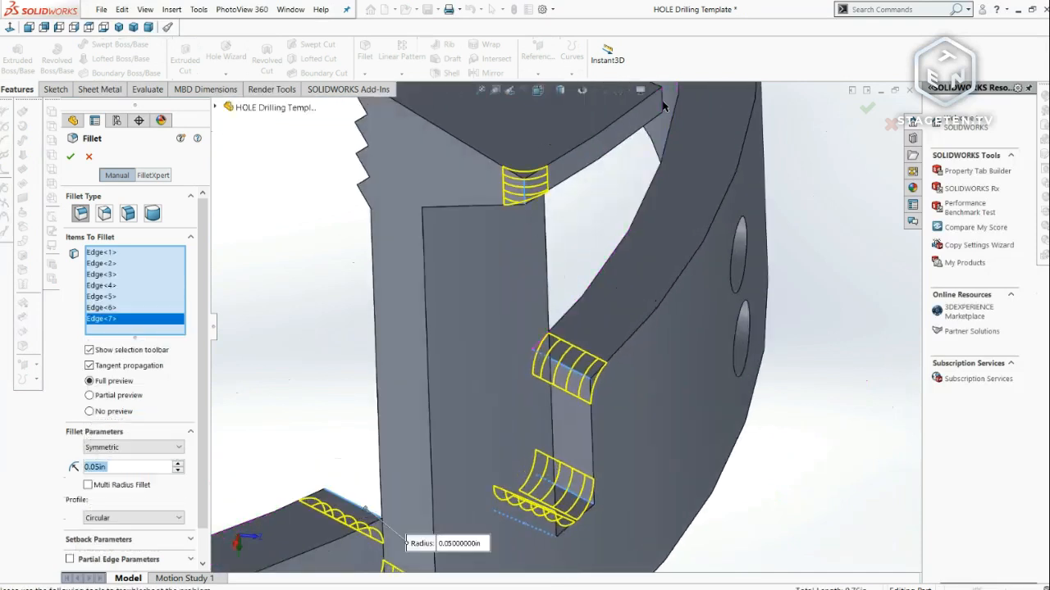
{"action": "left_click", "coordinate": [663, 105]}
{"action": "mouse_move", "coordinate": [666, 202]}
{"action": "middle_mouse_down"}
{"action": "mouse_move", "coordinate": [586, 238]}
{"action": "mouse_move", "coordinate": [652, 213]}
{"action": "middle_mouse_up"}
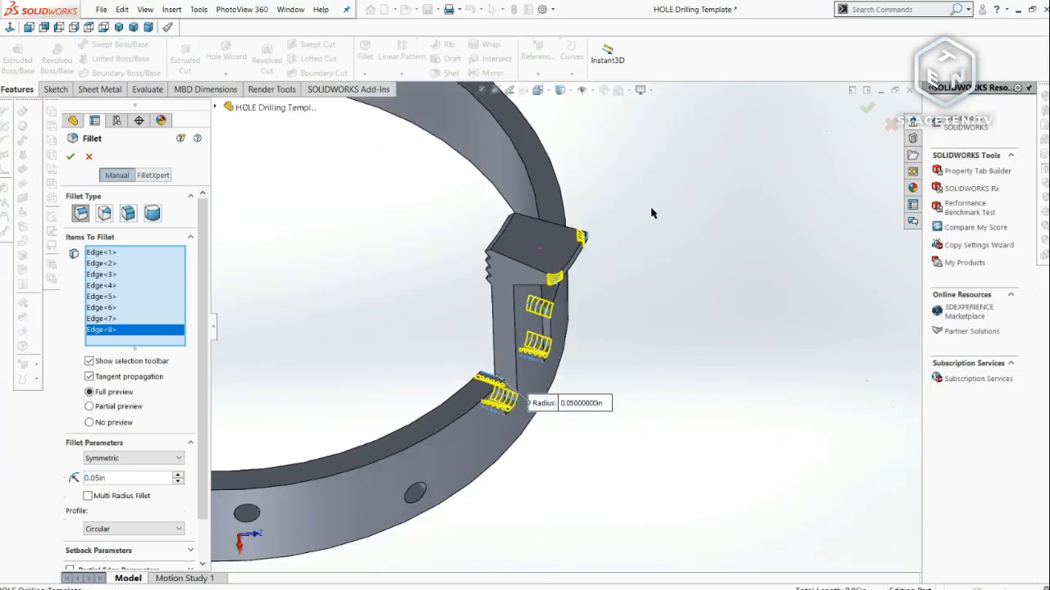
{"action": "left_click", "coordinate": [866, 107]}
- Start a circular pattern of the fillet about the ring's inner face with 2 equally spaced instances over 360°
{"action": "middle_click_drag", "start_coordinate": [508, 271], "coordinate": [552, 313]}
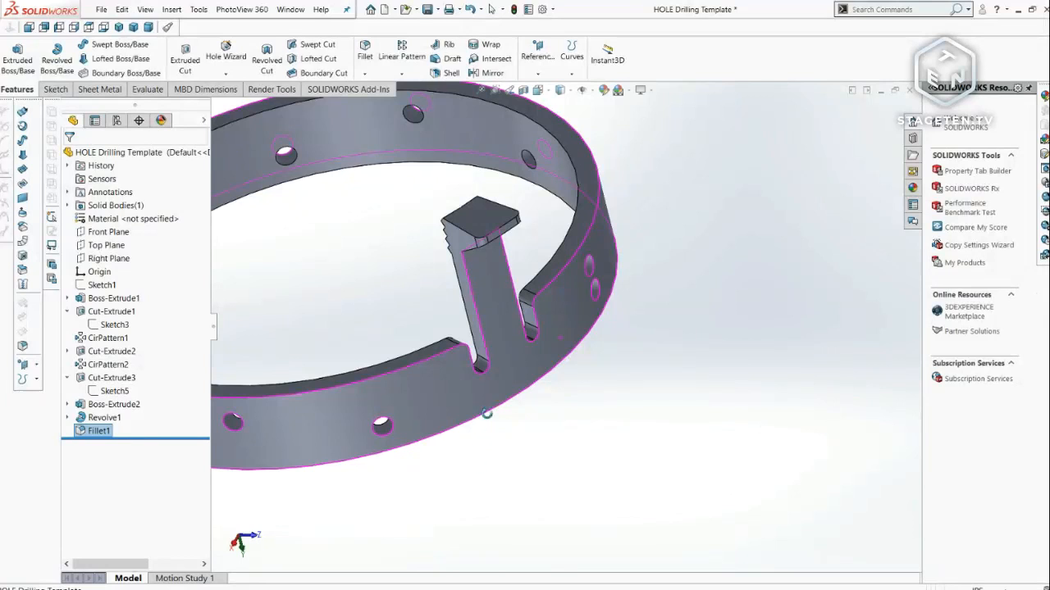
{"action": "middle_click_drag", "start_coordinate": [319, 286], "coordinate": [392, 302]}
{"action": "key", "text": "f"}
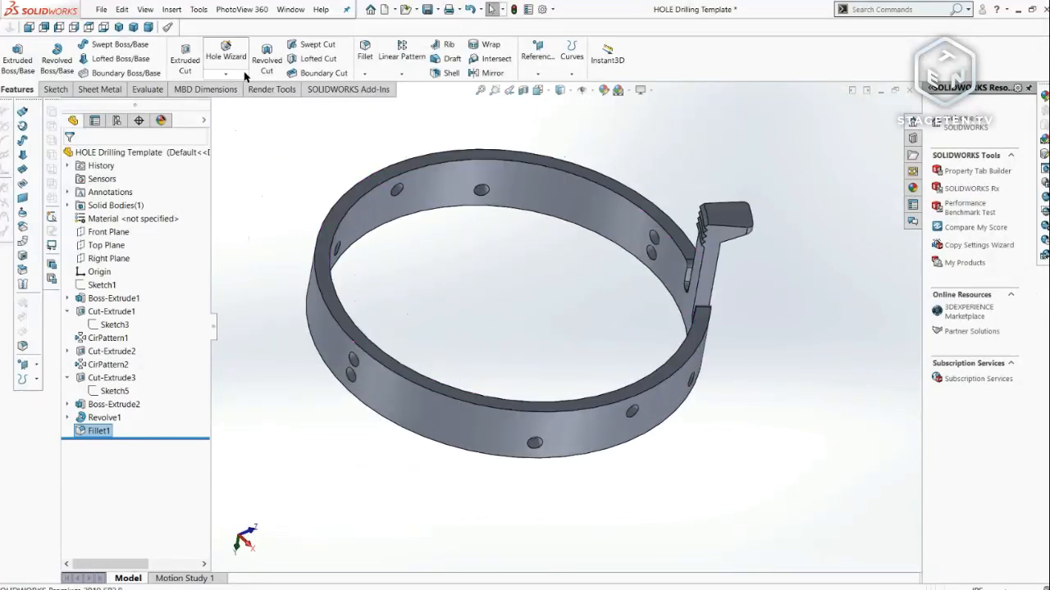
{"action": "left_click", "coordinate": [401, 75]}
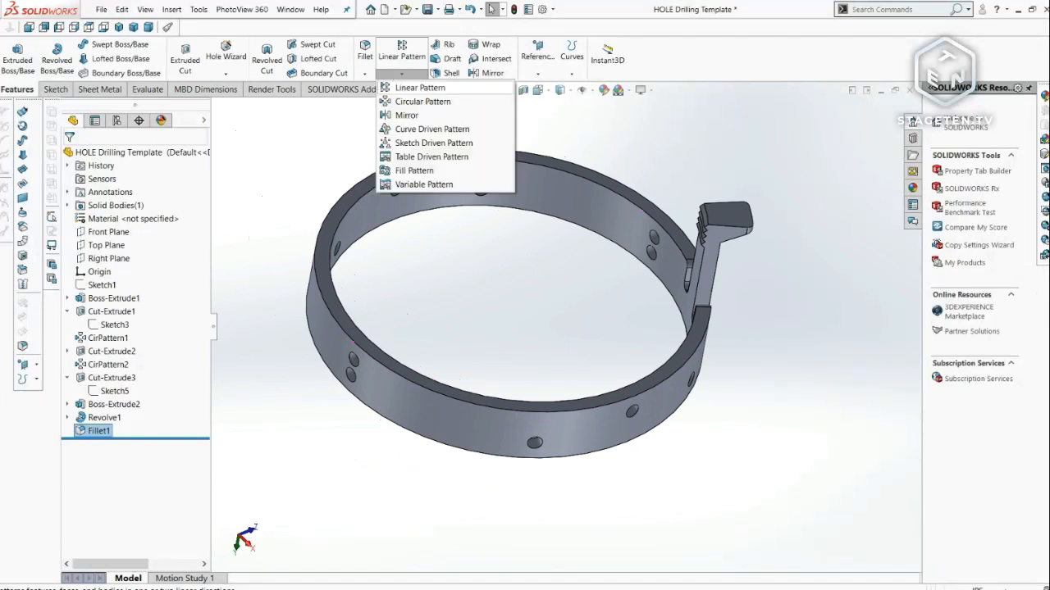
{"action": "left_click", "coordinate": [414, 101]}
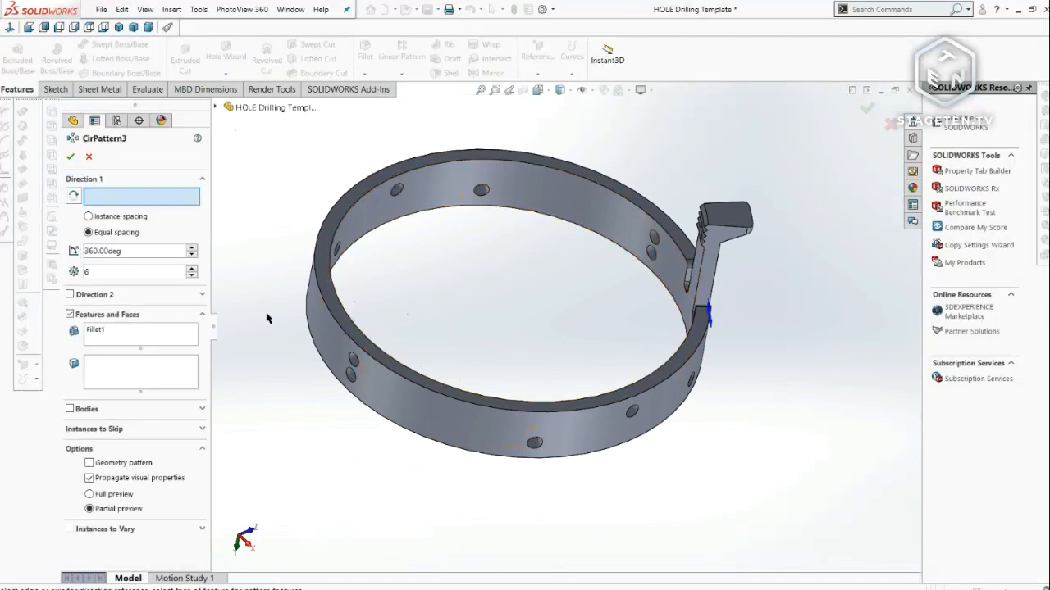
{"action": "left_click", "coordinate": [461, 188]}
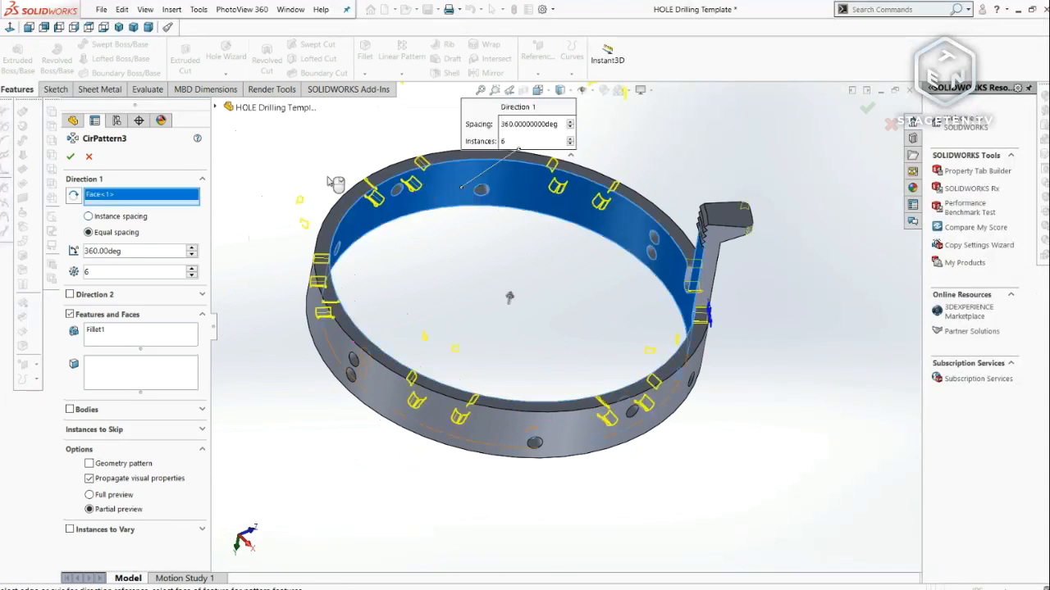
{"action": "left_click", "coordinate": [191, 274]}
{"action": "left_click", "coordinate": [191, 275]}
{"action": "left_click", "coordinate": [191, 274]}
{"action": "left_click", "coordinate": [191, 275]}
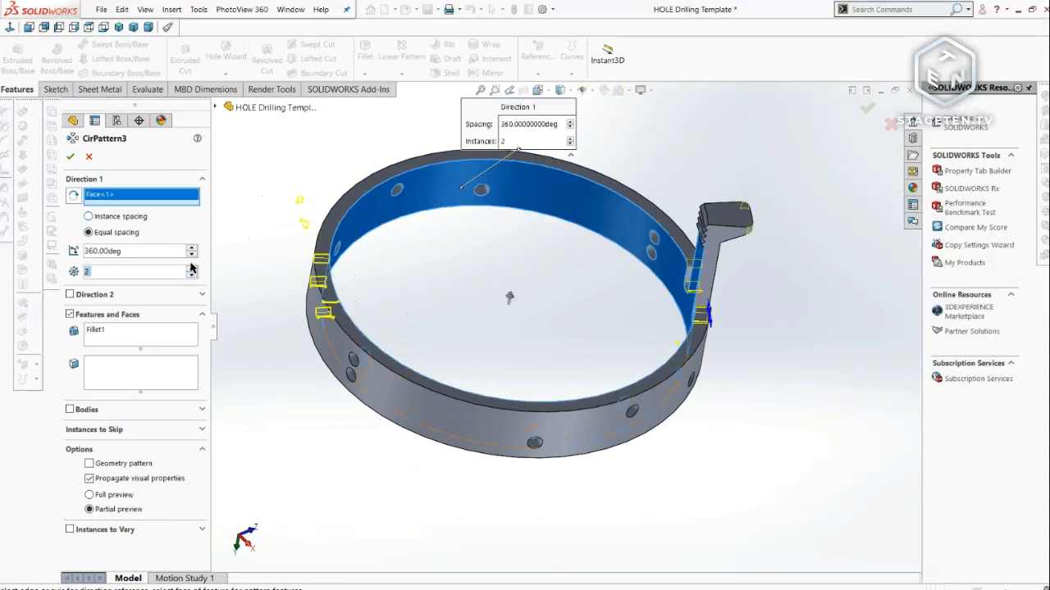
{"action": "left_click", "coordinate": [215, 108]}
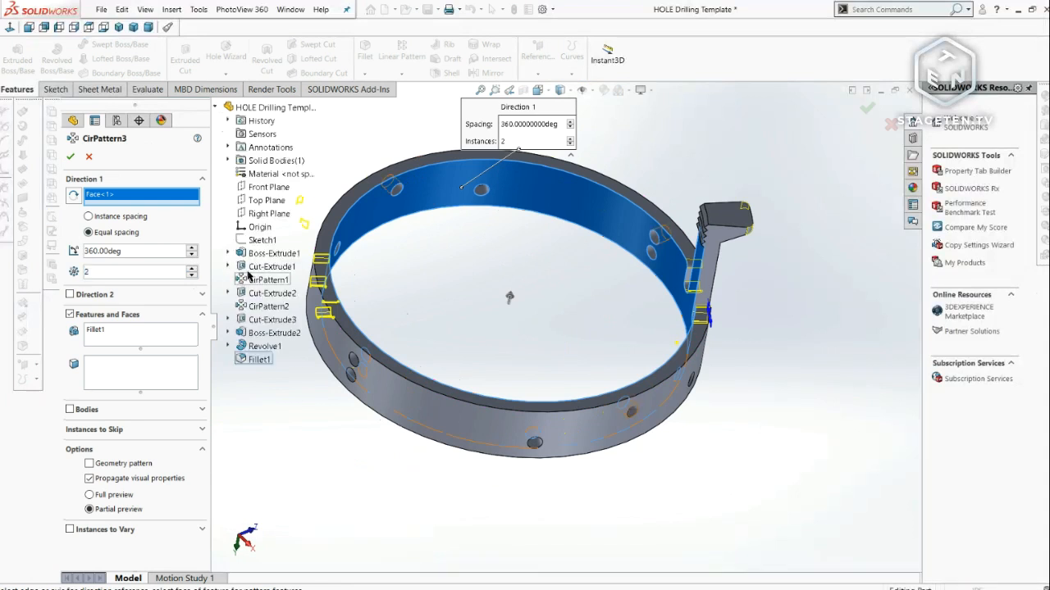
{"action": "left_click", "coordinate": [256, 295]}
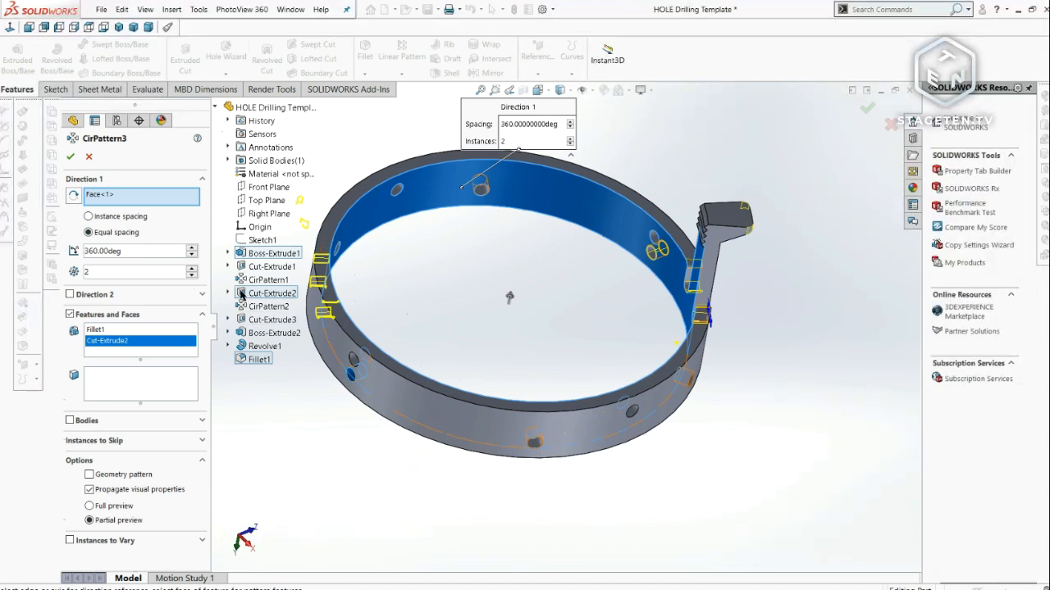
{"action": "left_click", "coordinate": [143, 347]}
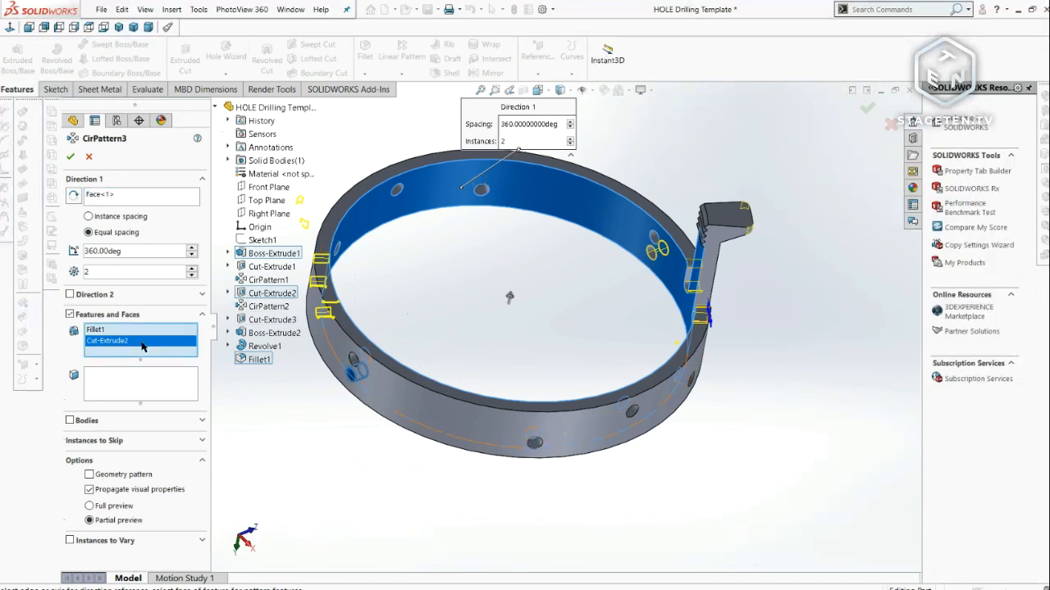
{"action": "key", "text": "Delete"}
- Add the notch cut Cut-Extrude3, the tab extrusion Boss-Extrude2 and the wedge head Revolve1 to the circular pattern and apply it
{"action": "left_click", "coordinate": [263, 320]}
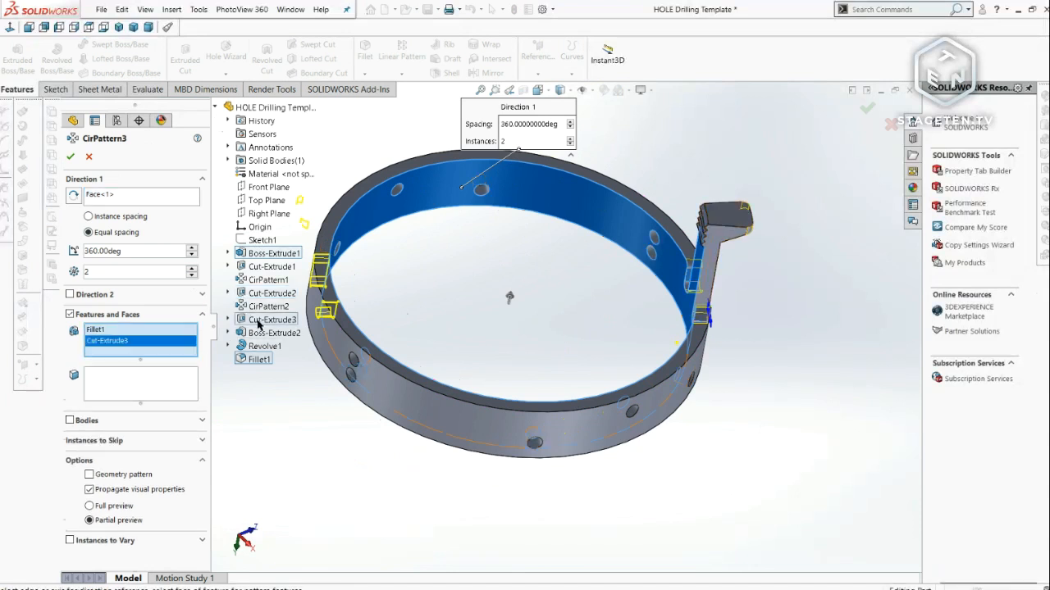
{"action": "left_click", "coordinate": [257, 333]}
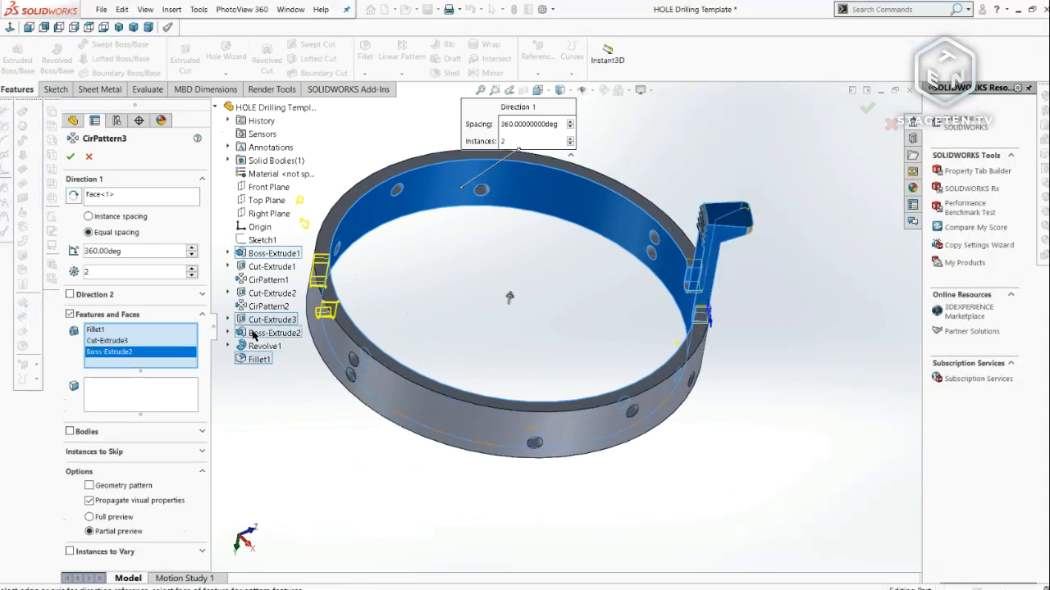
{"action": "left_click", "coordinate": [248, 346]}
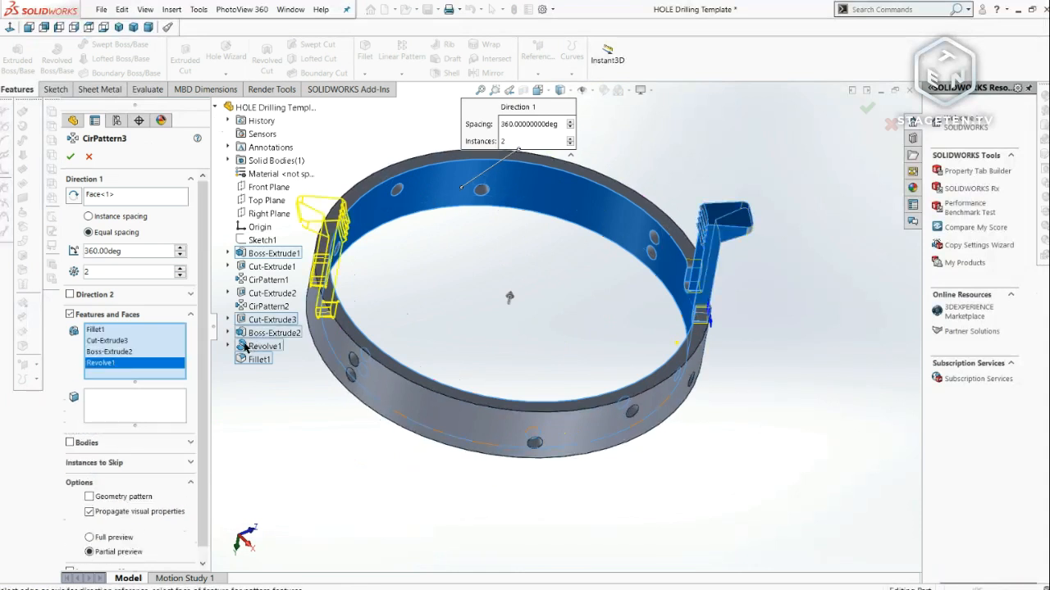
{"action": "left_click", "coordinate": [71, 157]}
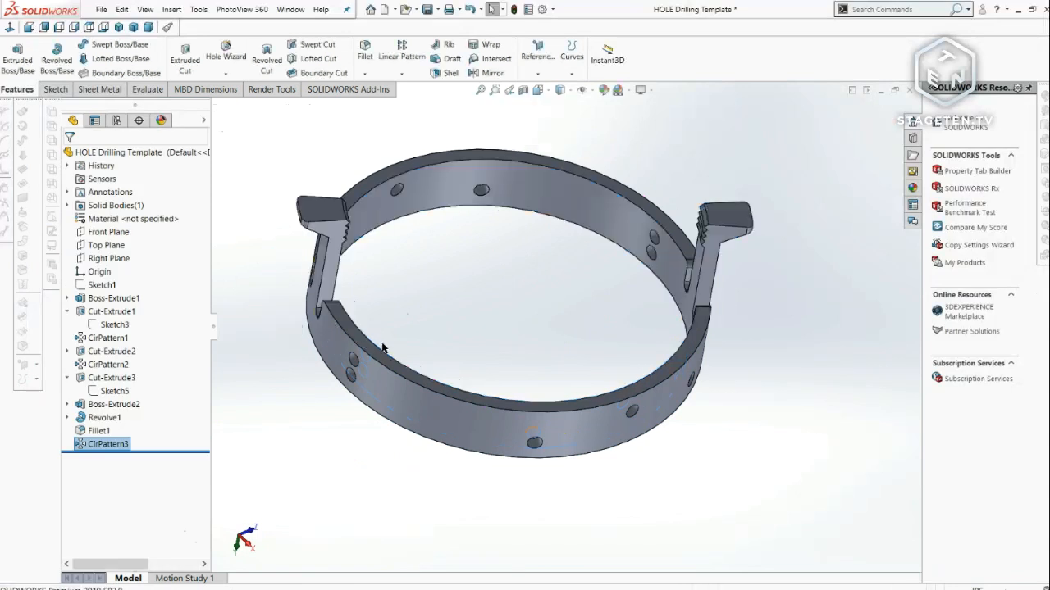
- Inspect the two opposite tabs, their toothed heads and the slots beside them from several sides
{"action": "middle_click_drag", "start_coordinate": [427, 340], "coordinate": [480, 415]}
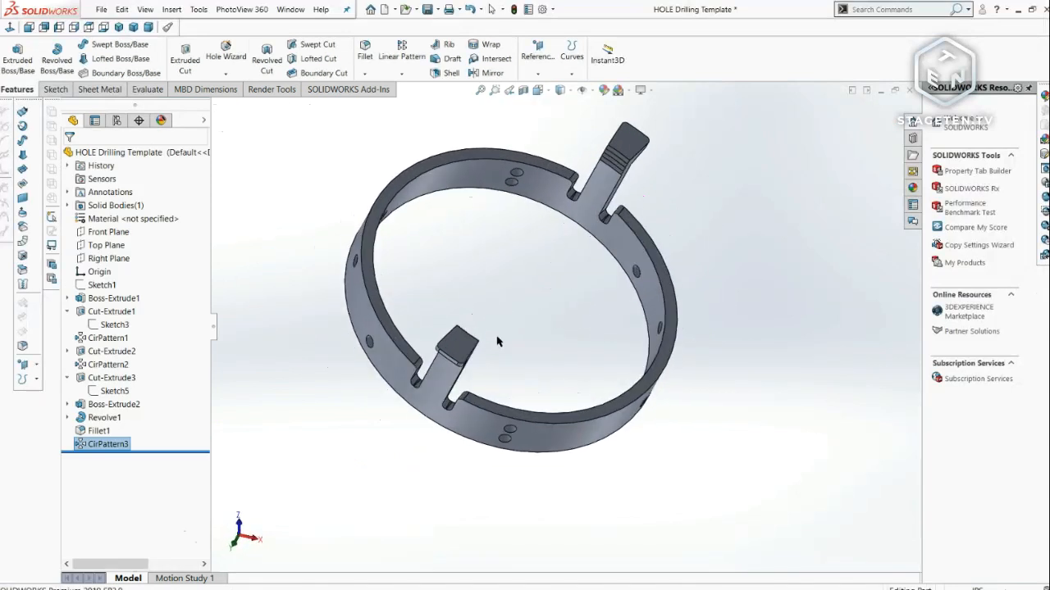
{"action": "middle_click_drag", "start_coordinate": [500, 342], "coordinate": [656, 256]}
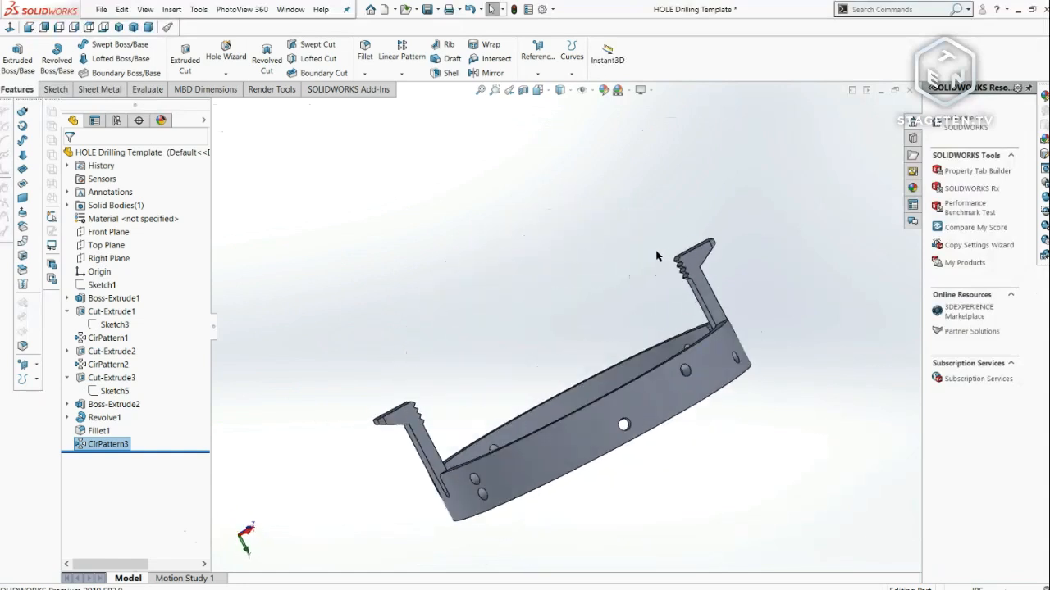
{"action": "middle_click_drag", "start_coordinate": [631, 364], "coordinate": [630, 447]}
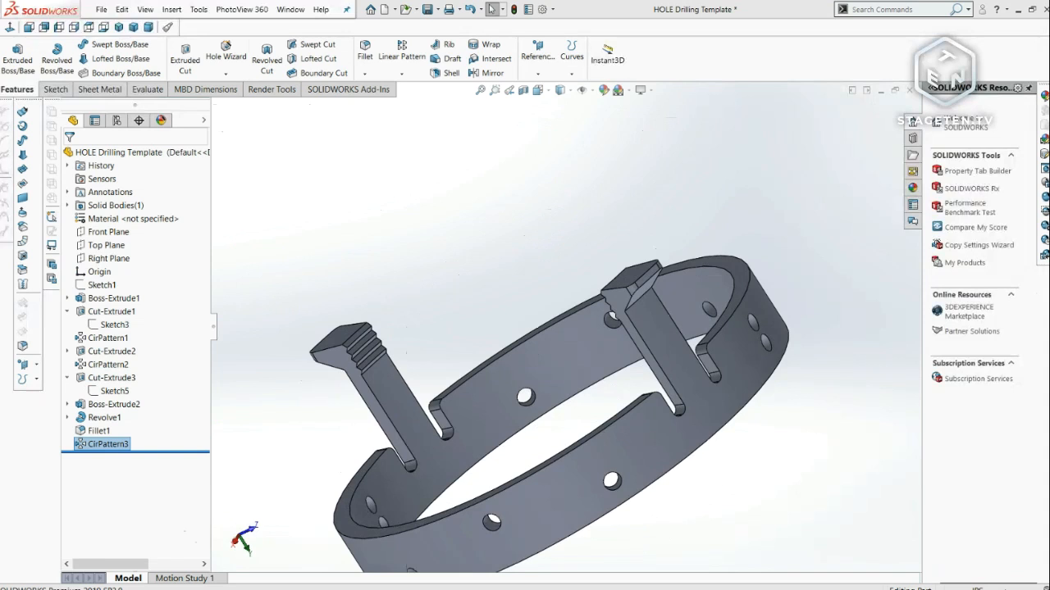
{"action": "scroll", "coordinate": [566, 345], "scroll_direction": "up", "scroll_amount": 3}
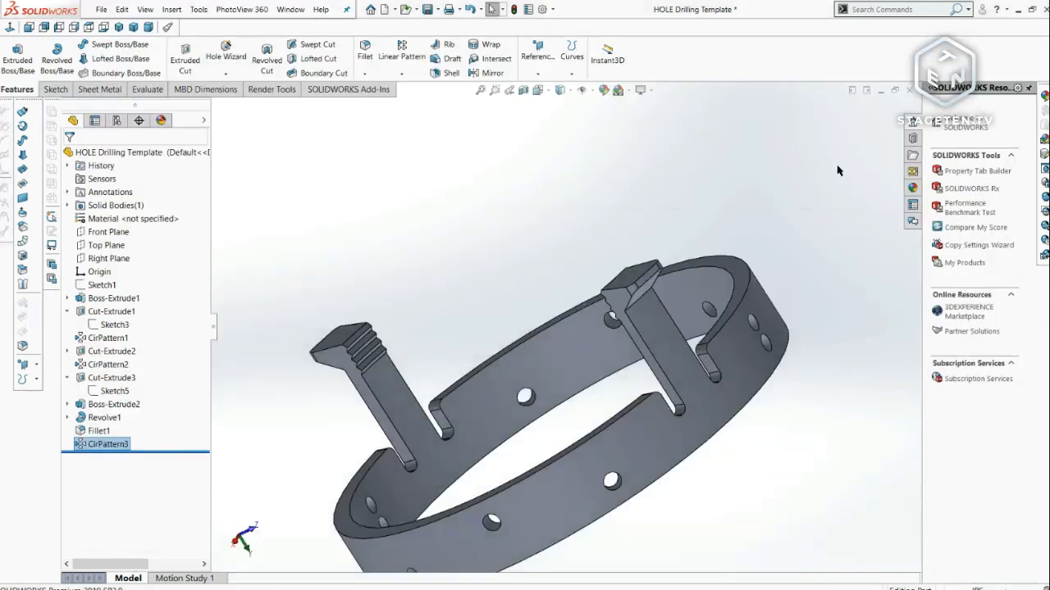
{"action": "middle_click_drag", "start_coordinate": [664, 377], "coordinate": [456, 409]}
{"action": "scroll", "coordinate": [501, 407], "scroll_direction": "down", "scroll_amount": 2}
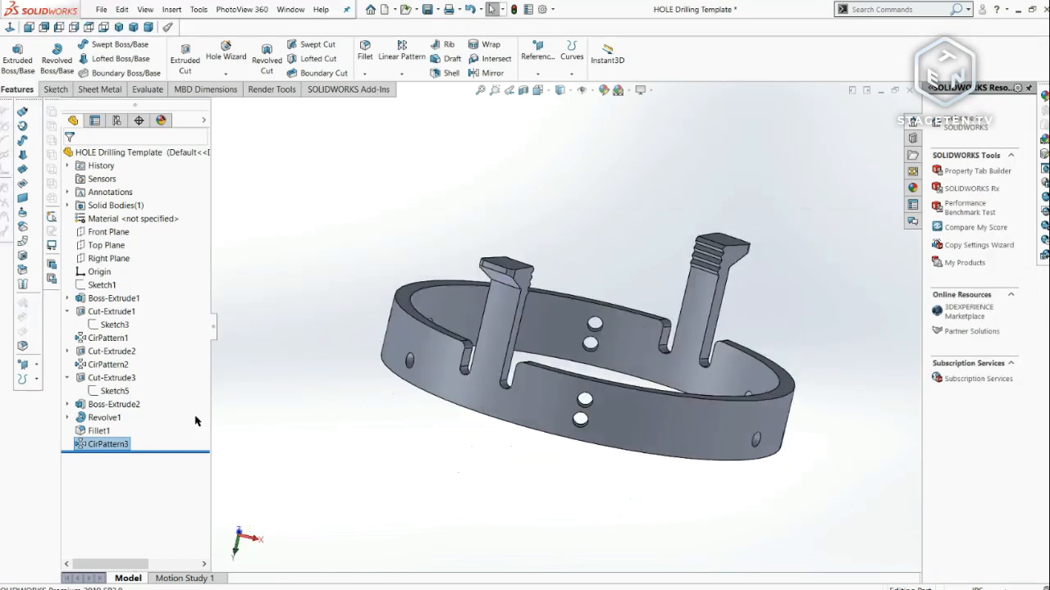
{"action": "left_click", "coordinate": [119, 378]}
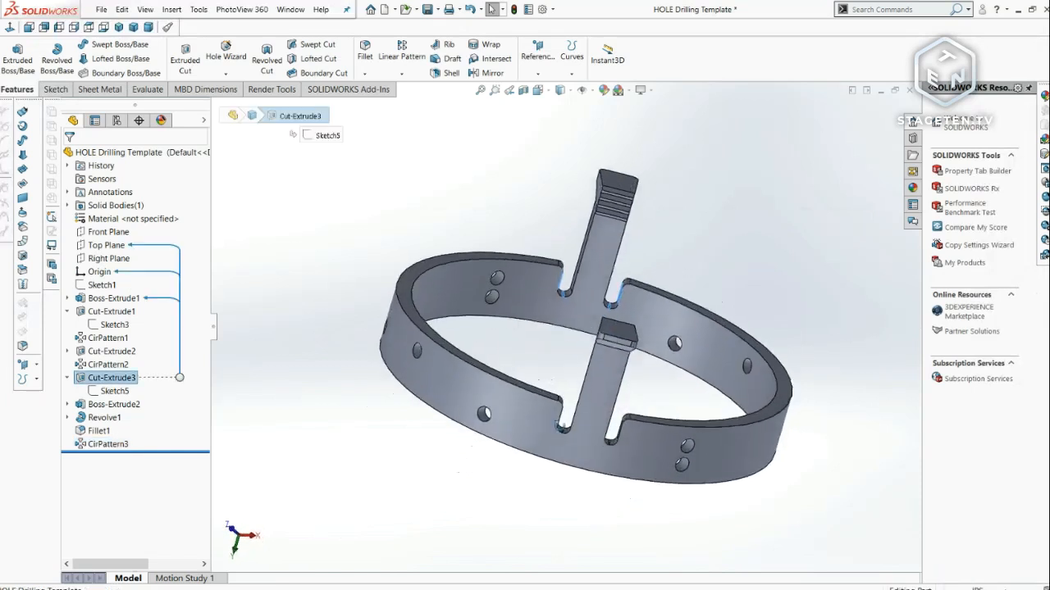
{"action": "left_click", "coordinate": [115, 391]}
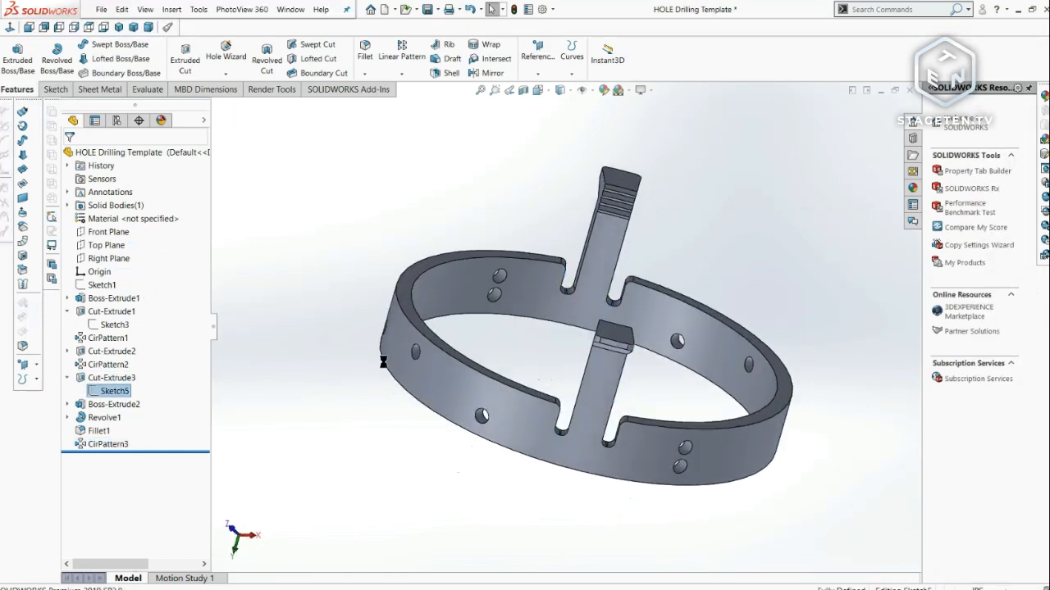
{"action": "left_click", "coordinate": [131, 363]}
{"action": "middle_click_drag", "start_coordinate": [574, 326], "coordinate": [551, 326]}
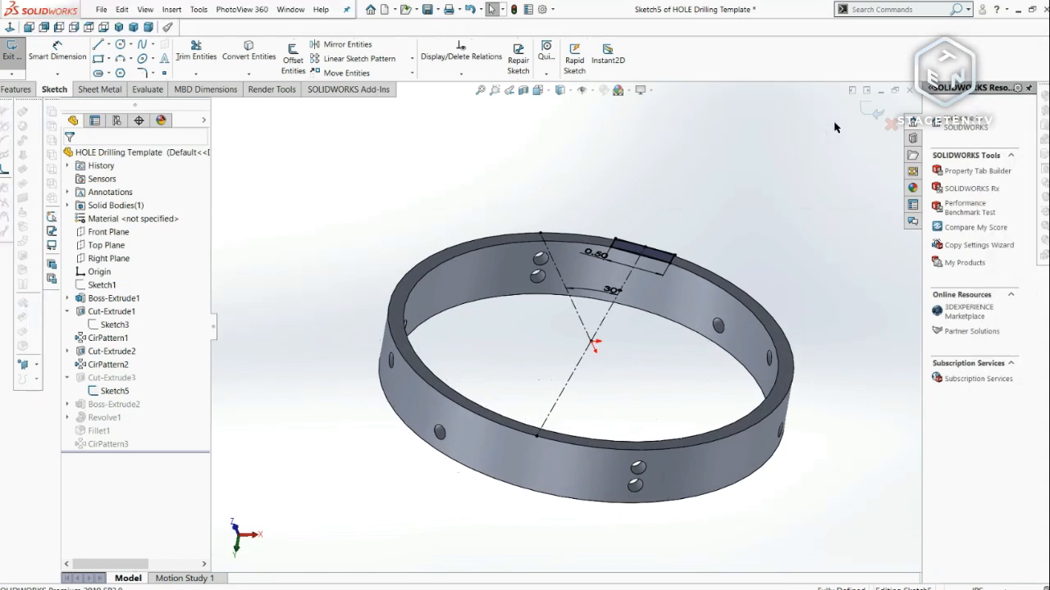
{"action": "left_click", "coordinate": [871, 111]}
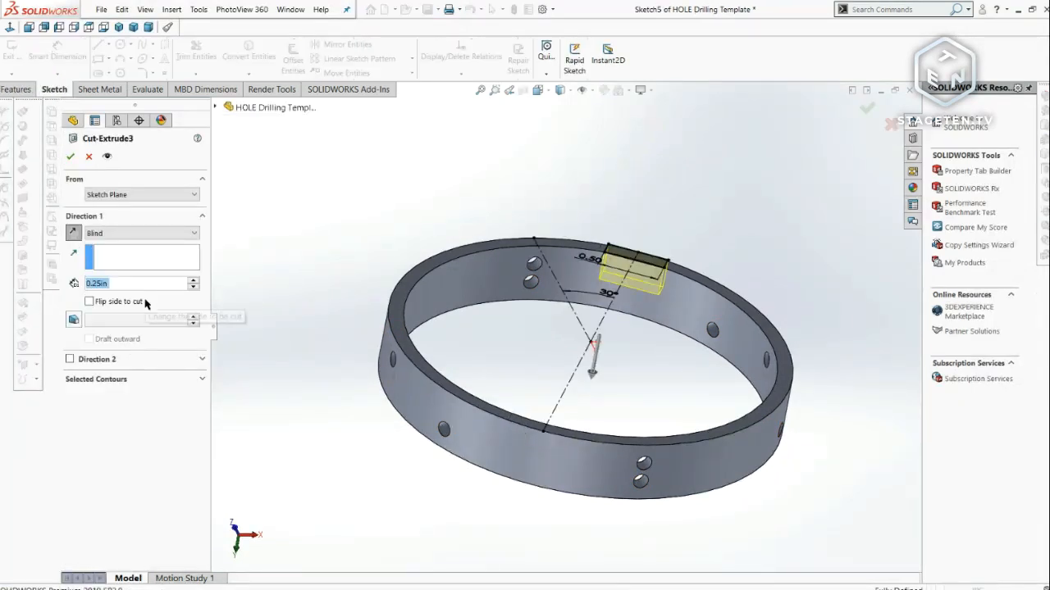
- Set the blind depth of the notch cut Cut-Extrude3 to 0.375 in and apply it
{"action": "type", "text": "375"}
{"action": "key", "text": "Return"}
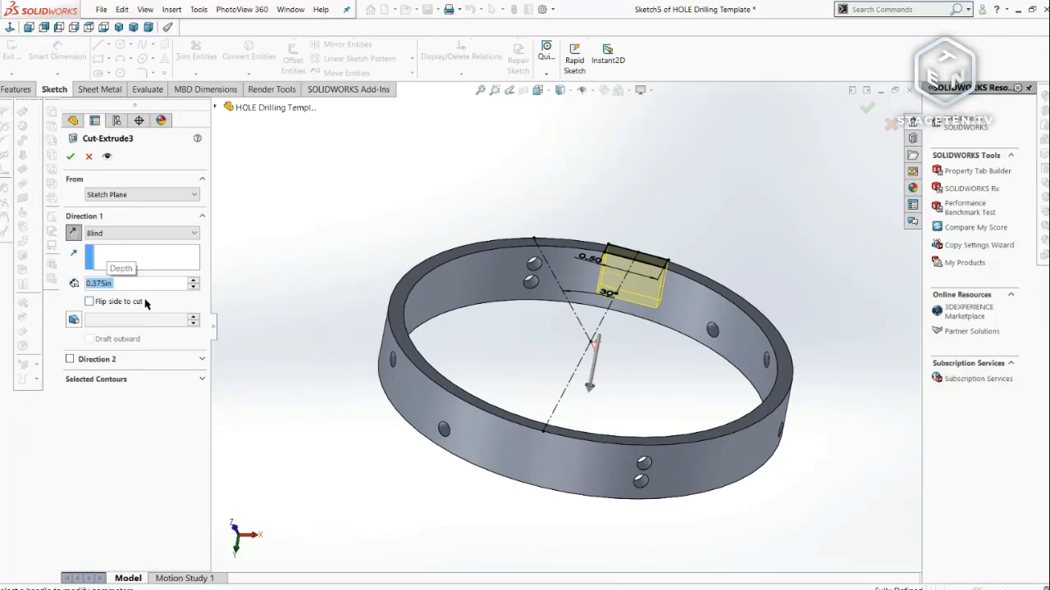
{"action": "key", "text": "Return"}
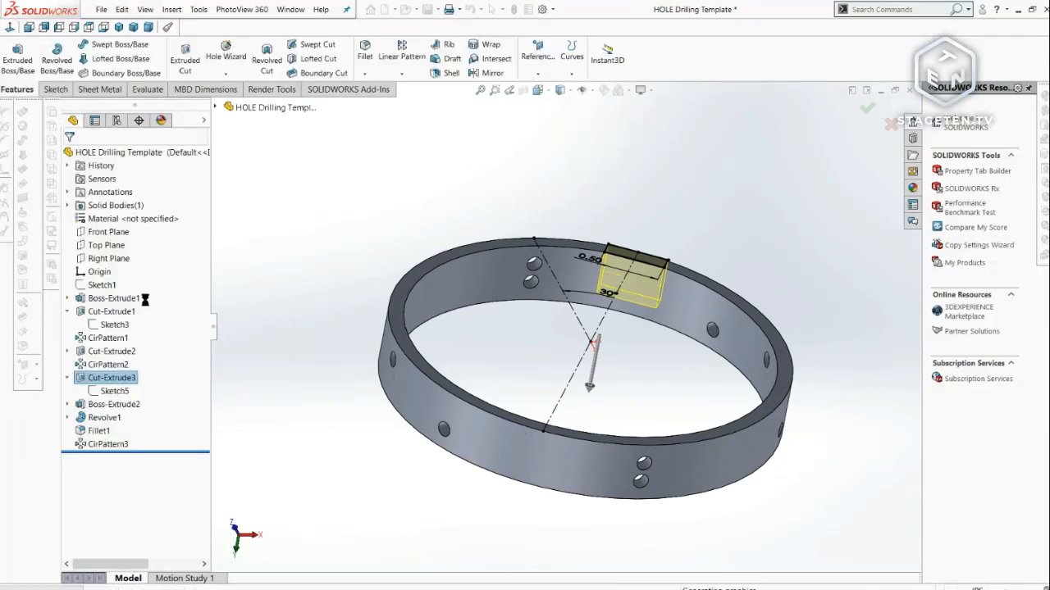
- Examine the rebuilt ring and one patterned tab up close, checking its slots and wedge head
{"action": "scroll", "coordinate": [596, 331], "scroll_direction": "up", "scroll_amount": 5}
{"action": "middle_click_drag", "start_coordinate": [595, 330], "coordinate": [661, 239]}
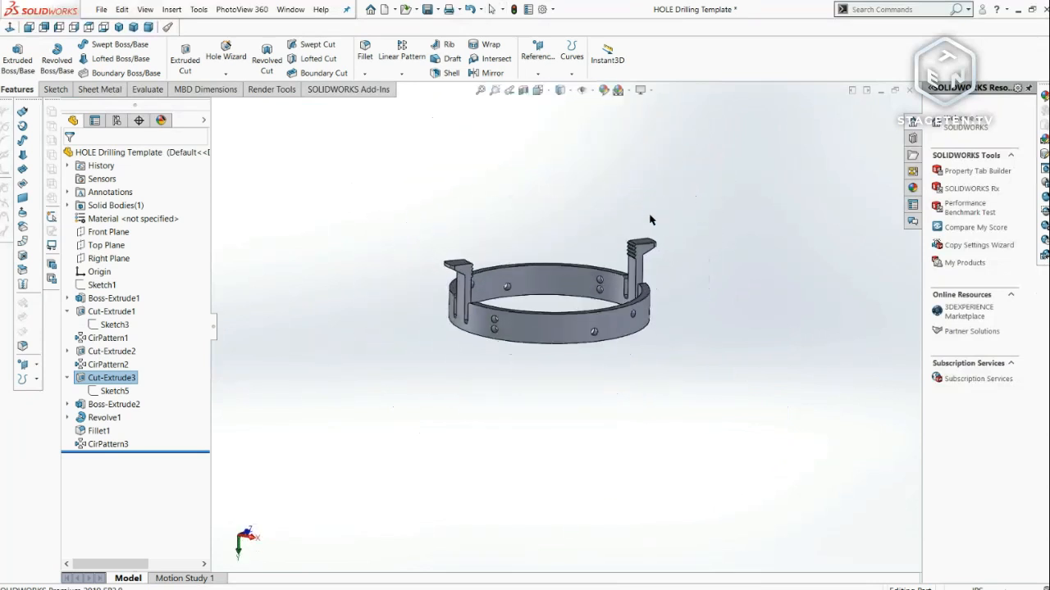
{"action": "scroll", "coordinate": [467, 286], "scroll_direction": "down", "scroll_amount": 4}
{"action": "middle_click_drag", "start_coordinate": [467, 285], "coordinate": [535, 331]}
{"action": "left_click", "coordinate": [495, 243]}
{"action": "scroll", "coordinate": [495, 242], "scroll_direction": "down", "scroll_amount": 2}
{"action": "scroll", "coordinate": [512, 248], "scroll_direction": "down", "scroll_amount": 2}
{"action": "scroll", "coordinate": [525, 336], "scroll_direction": "up", "scroll_amount": 3}
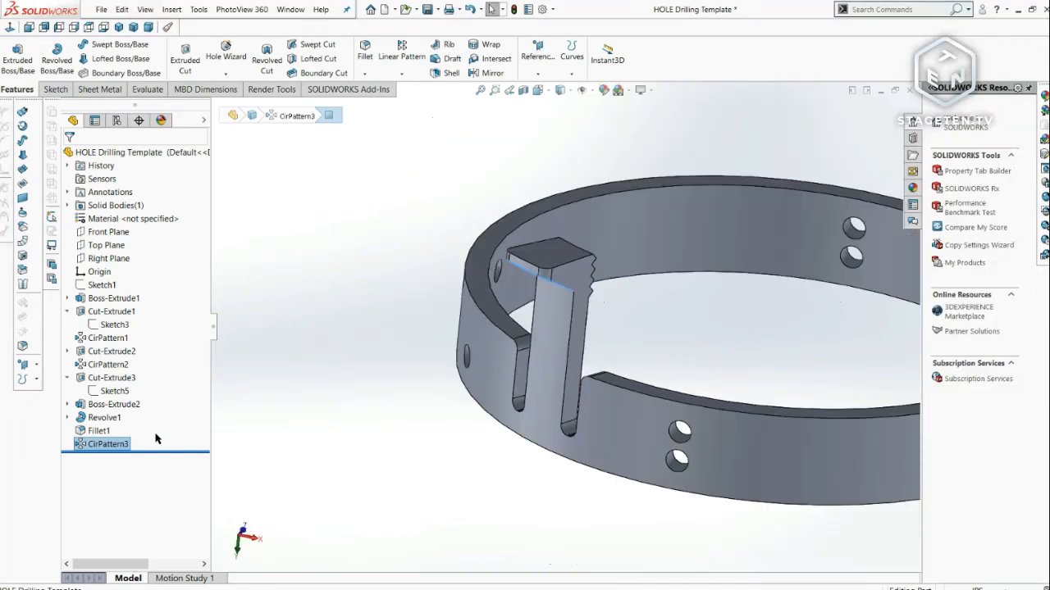
{"action": "left_click", "coordinate": [72, 404]}
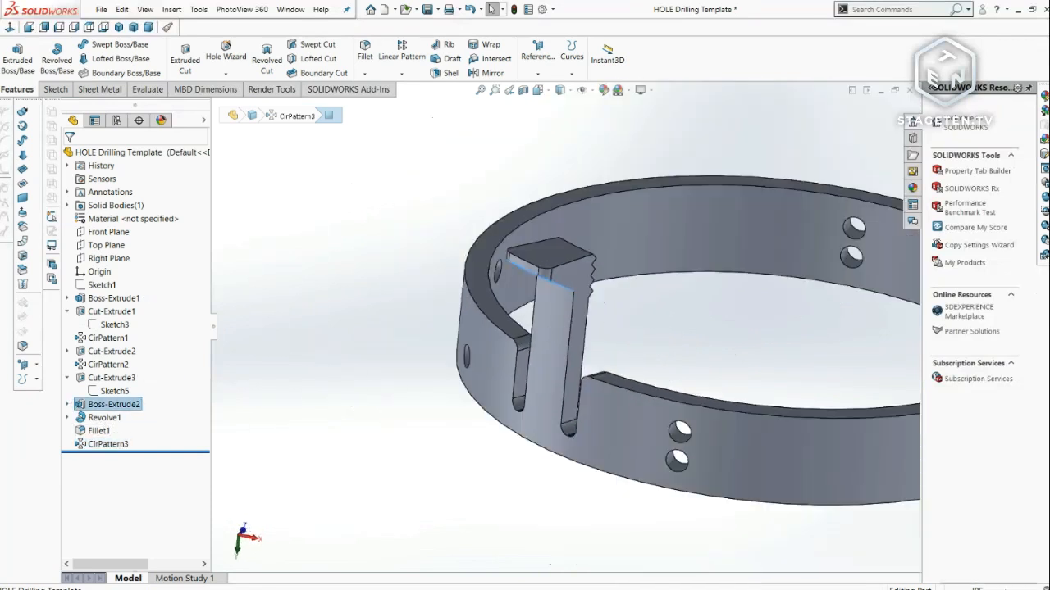
{"action": "left_click", "coordinate": [95, 418]}
{"action": "scroll", "coordinate": [642, 329], "scroll_direction": "up", "scroll_amount": 6}
{"action": "left_click", "coordinate": [650, 320]}
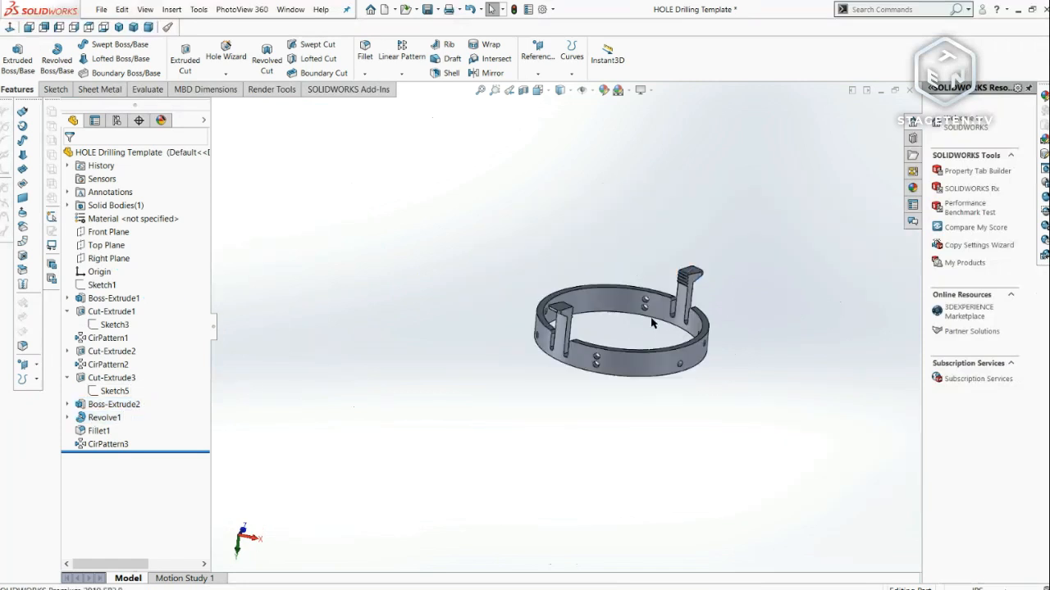
{"action": "scroll", "coordinate": [650, 320], "scroll_direction": "down", "scroll_amount": 1}
{"action": "middle_click_drag", "start_coordinate": [649, 320], "coordinate": [637, 273]}
{"action": "left_click", "coordinate": [545, 90]}
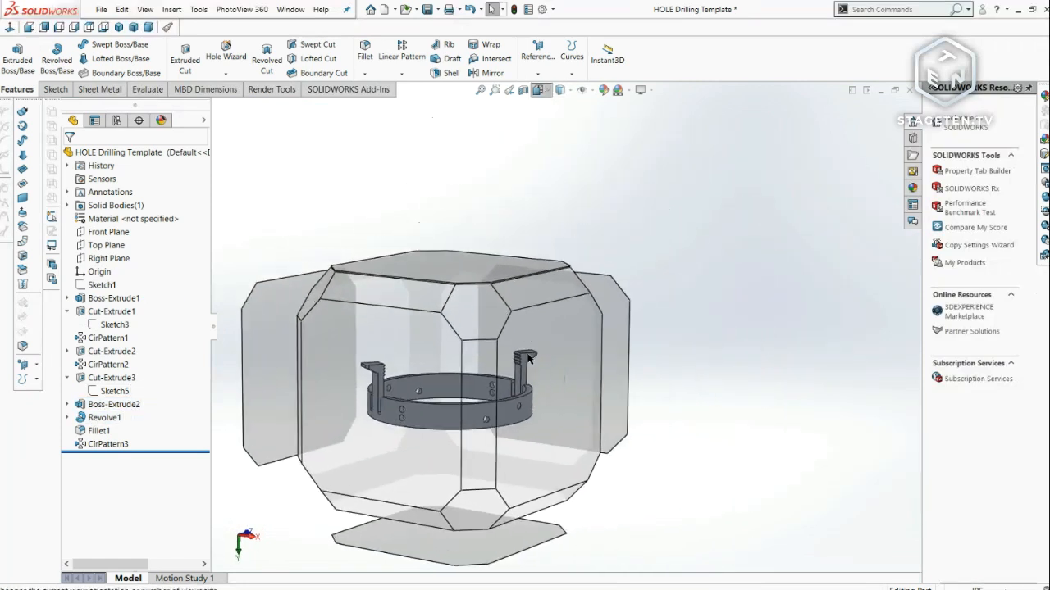
{"action": "left_click", "coordinate": [628, 372]}
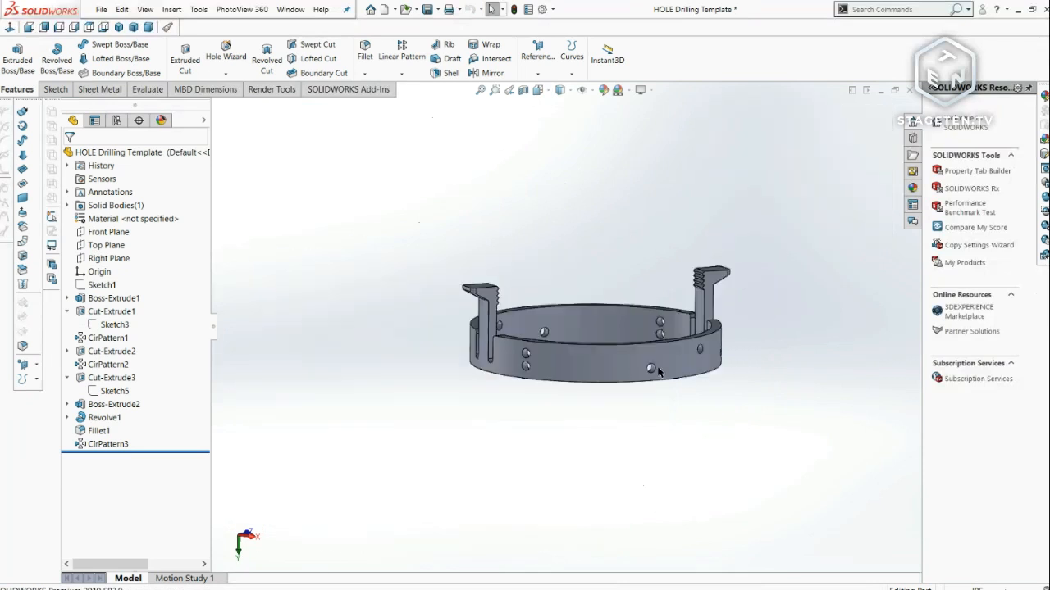
- Open Sketch7, the profile of the wedge head Revolve1, for editing
{"action": "scroll", "coordinate": [785, 264], "scroll_direction": "down", "scroll_amount": 1}
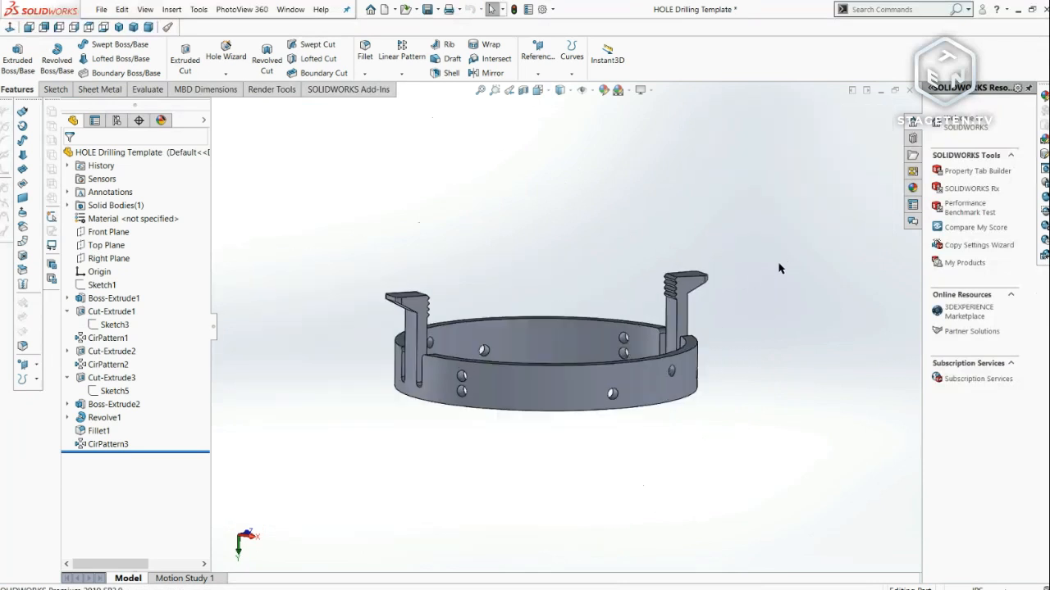
{"action": "scroll", "coordinate": [709, 303], "scroll_direction": "down", "scroll_amount": 2}
{"action": "left_click", "coordinate": [659, 282]}
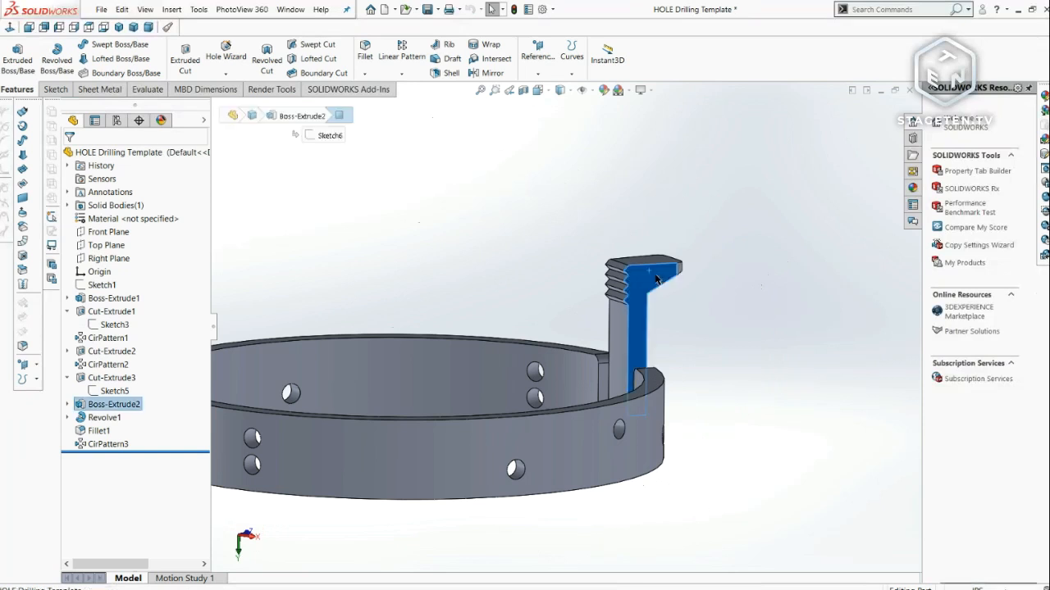
{"action": "left_click", "coordinate": [68, 418]}
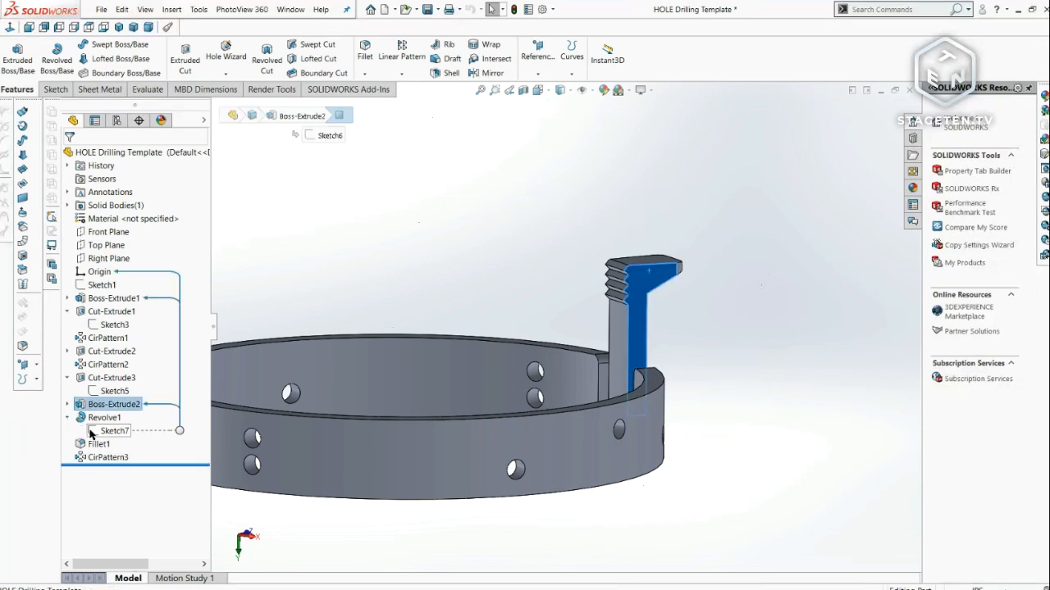
{"action": "left_click", "coordinate": [114, 430]}
{"action": "scroll", "coordinate": [659, 285], "scroll_direction": "down", "scroll_amount": 3}
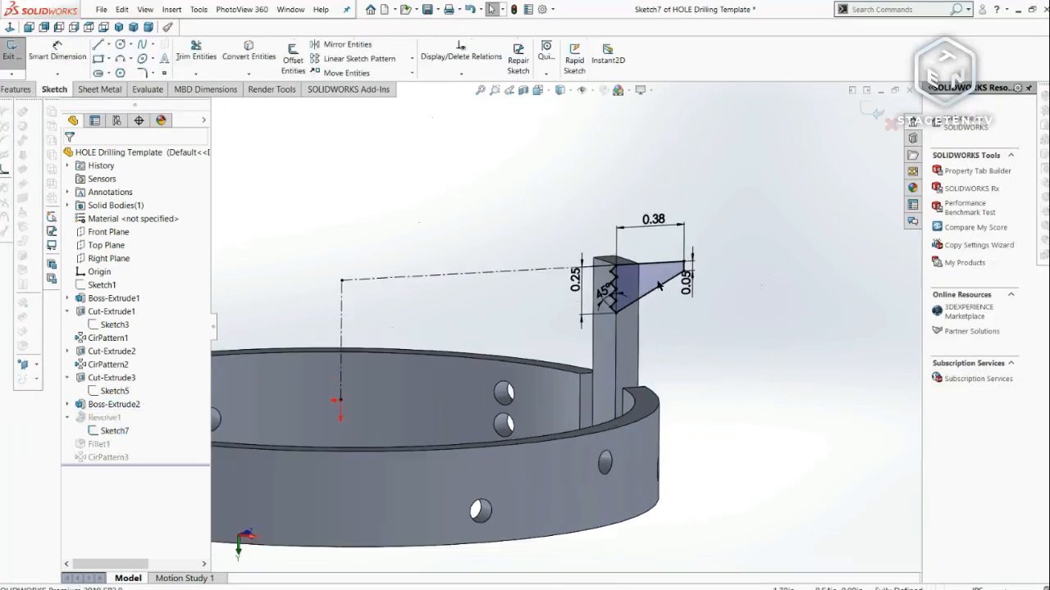
{"action": "mouse_move", "coordinate": [651, 277]}
{"action": "middle_mouse_down"}
{"action": "mouse_move", "coordinate": [635, 270]}
{"action": "mouse_move", "coordinate": [600, 294]}
{"action": "middle_mouse_up"}
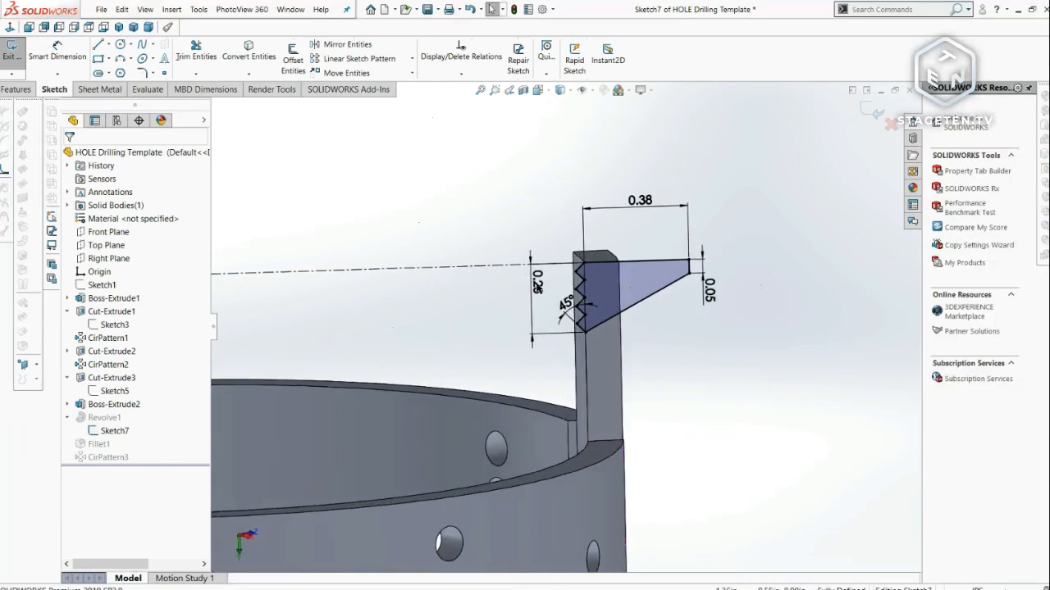
{"action": "double_click", "coordinate": [537, 283]}
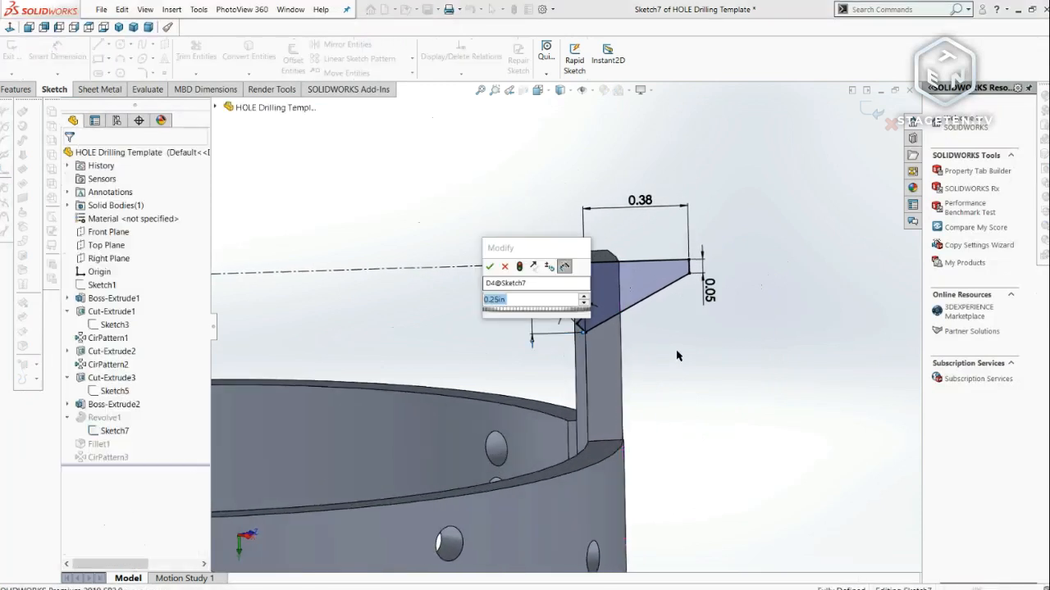
{"action": "key", "text": "Return"}
{"action": "left_click", "coordinate": [515, 273]}
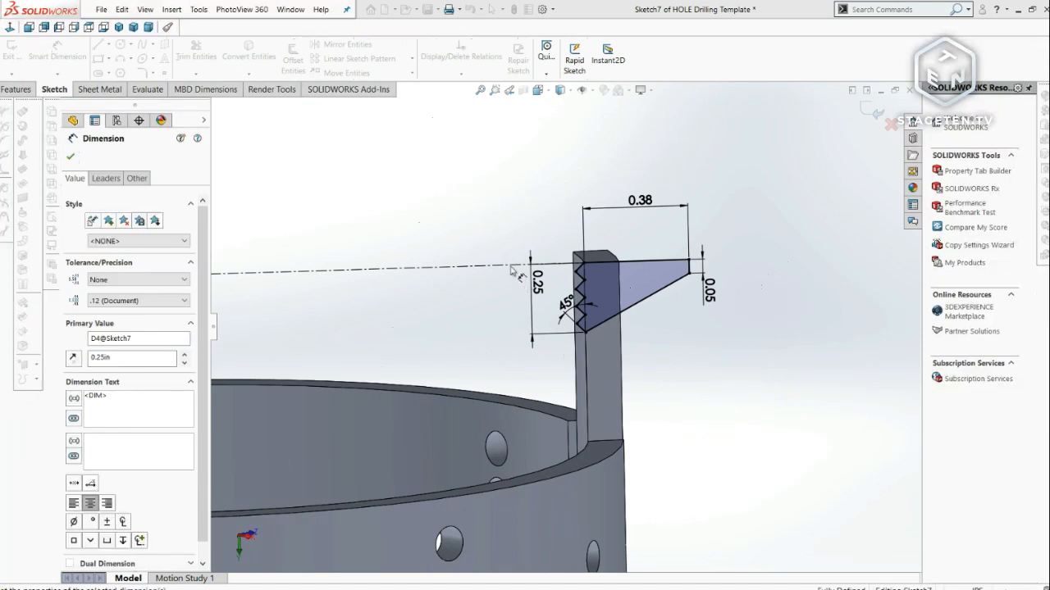
- Replace the wedge profile's sloping line with a steeper one from the short outer edge's lower end to the tab's outer edge near the ring
{"action": "left_click", "coordinate": [636, 303]}
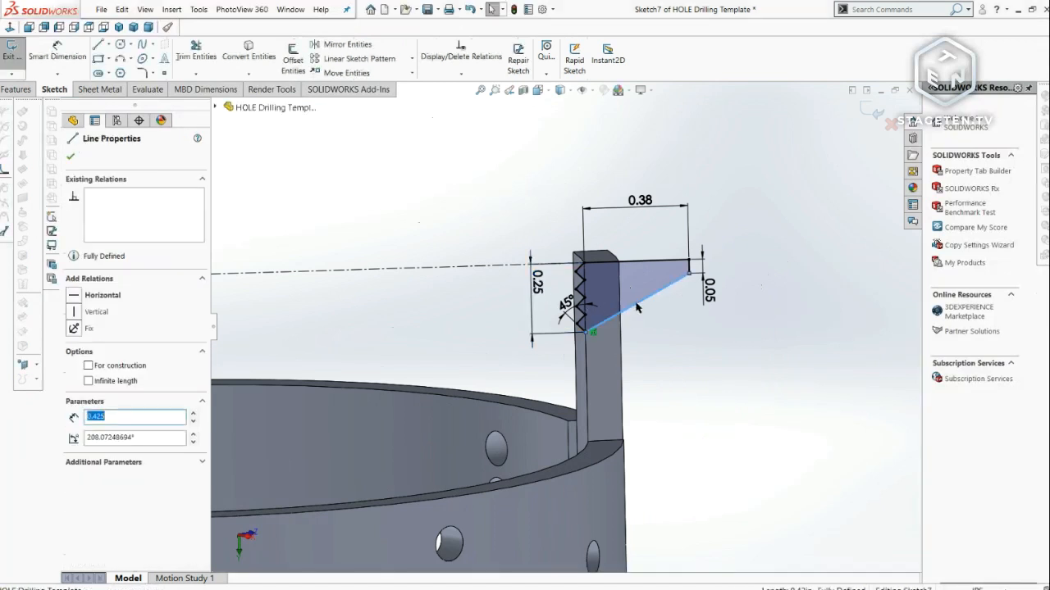
{"action": "key", "text": "Delete"}
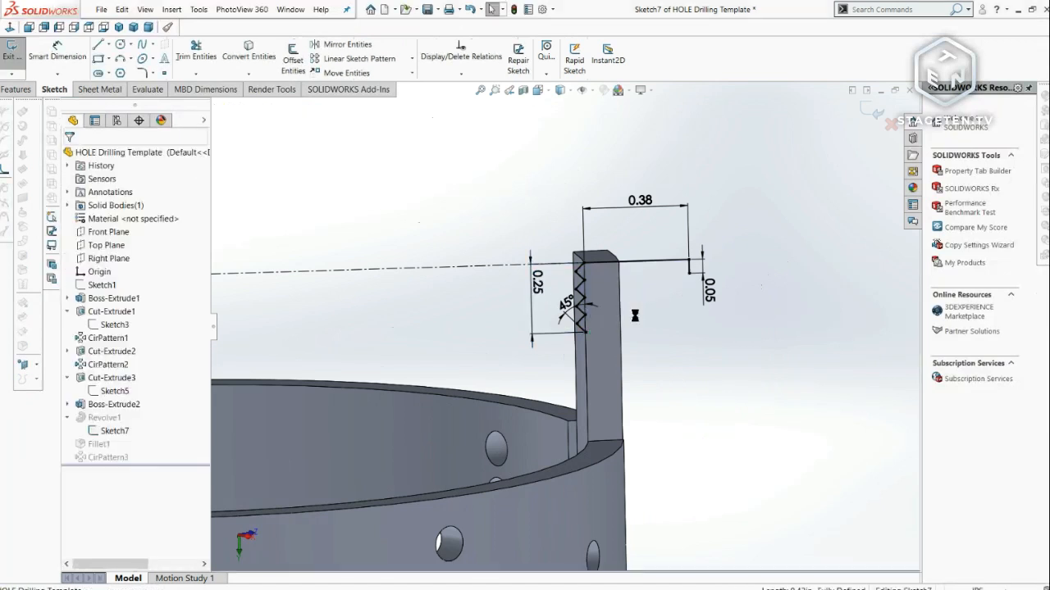
{"action": "left_click", "coordinate": [99, 45]}
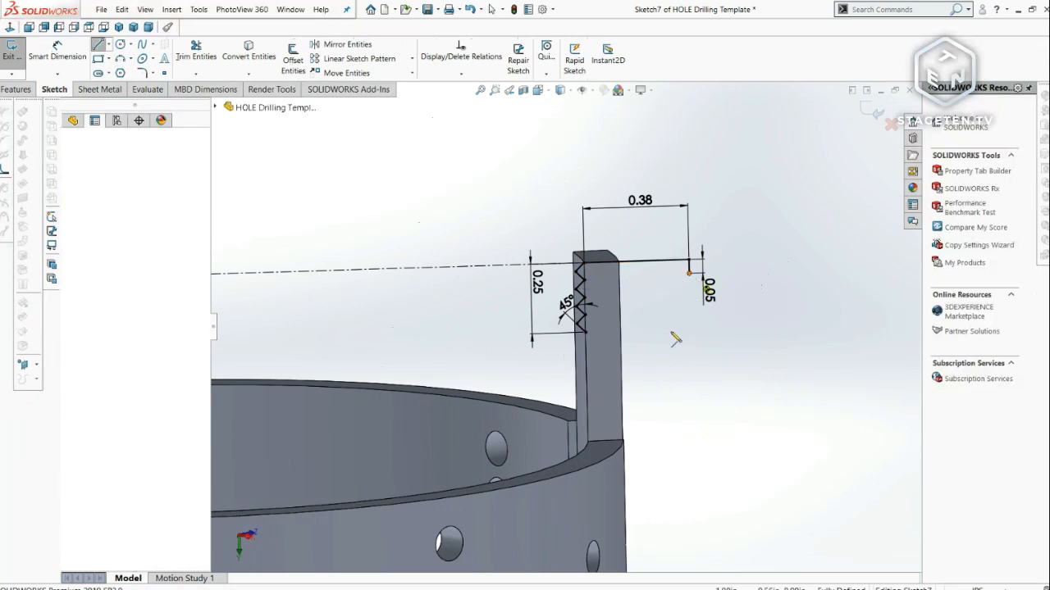
{"action": "left_click", "coordinate": [689, 272]}
{"action": "mouse_move", "coordinate": [703, 443]}
{"action": "middle_mouse_down"}
{"action": "mouse_move", "coordinate": [586, 538]}
{"action": "mouse_move", "coordinate": [614, 544]}
{"action": "mouse_move", "coordinate": [624, 492]}
{"action": "middle_mouse_up"}
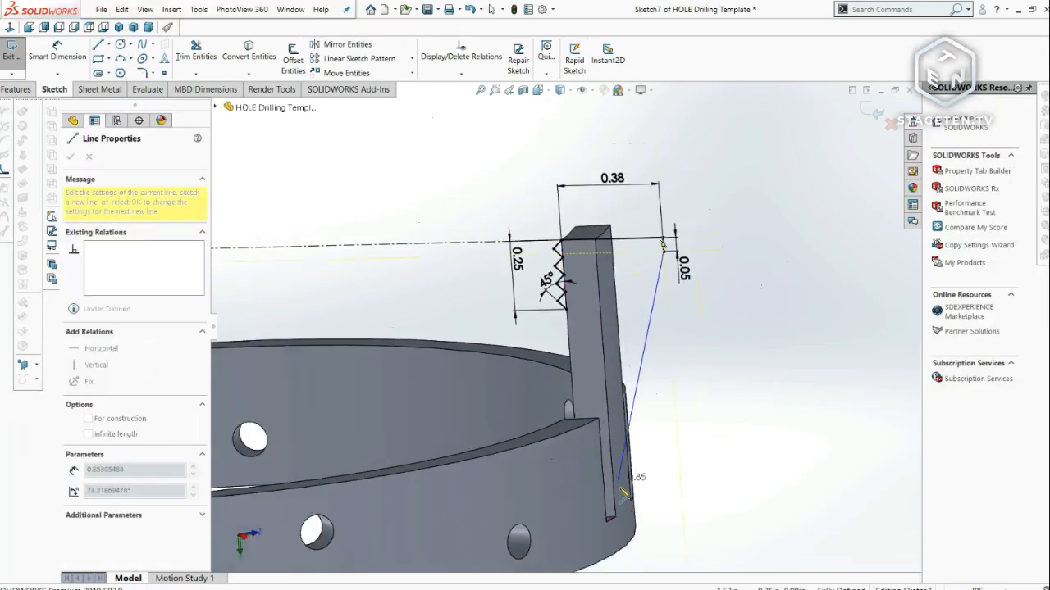
{"action": "left_click", "coordinate": [608, 412]}
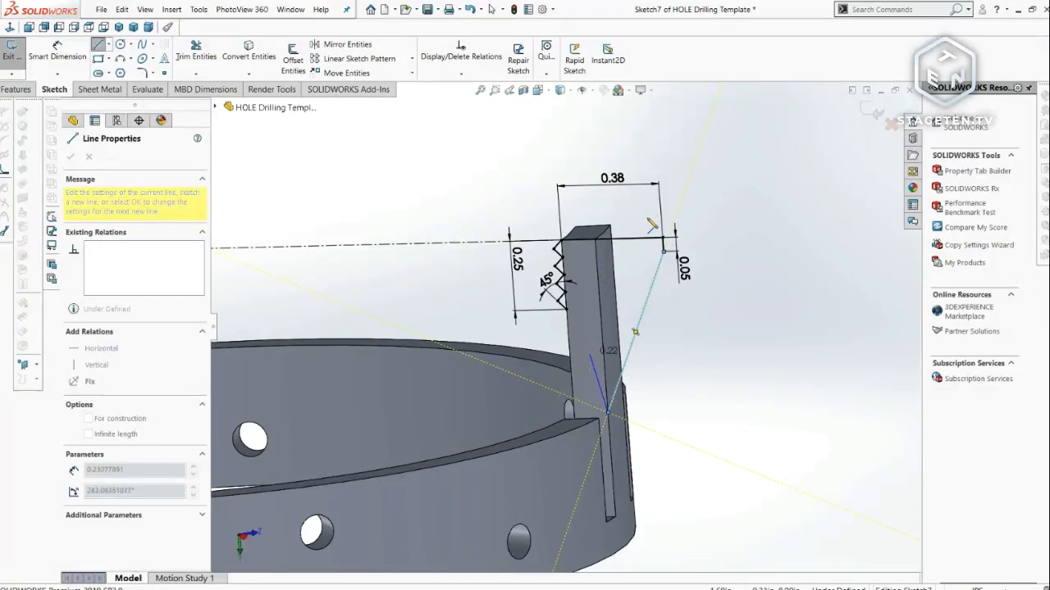
- Close the wedge profile with a line up the tab's outer edge and a horizontal line to the lowest tooth
{"action": "scroll", "coordinate": [597, 313], "scroll_direction": "down", "scroll_amount": 4}
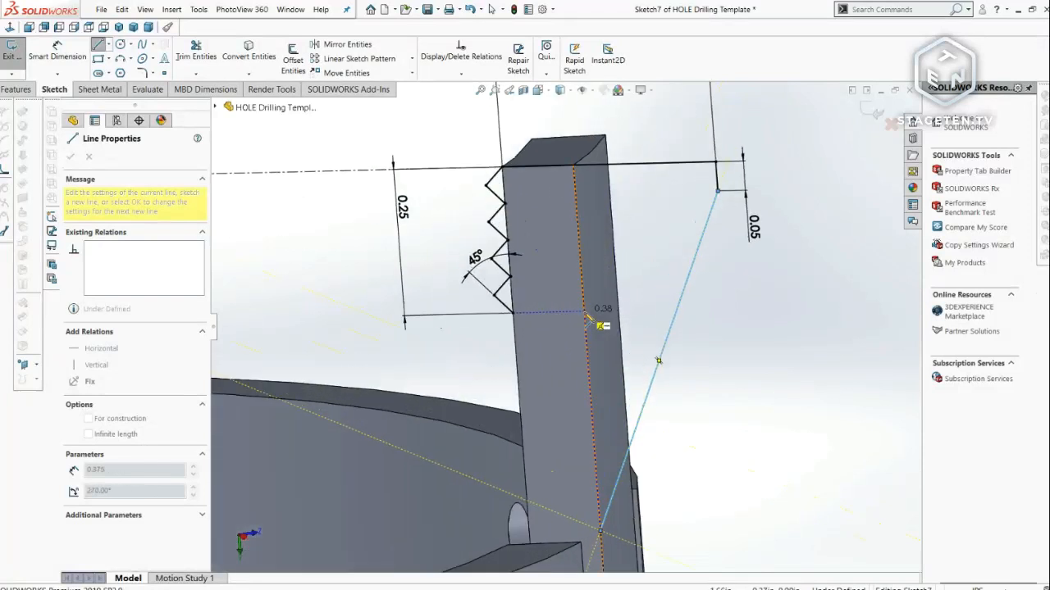
{"action": "left_click", "coordinate": [585, 312]}
{"action": "left_click", "coordinate": [514, 312]}
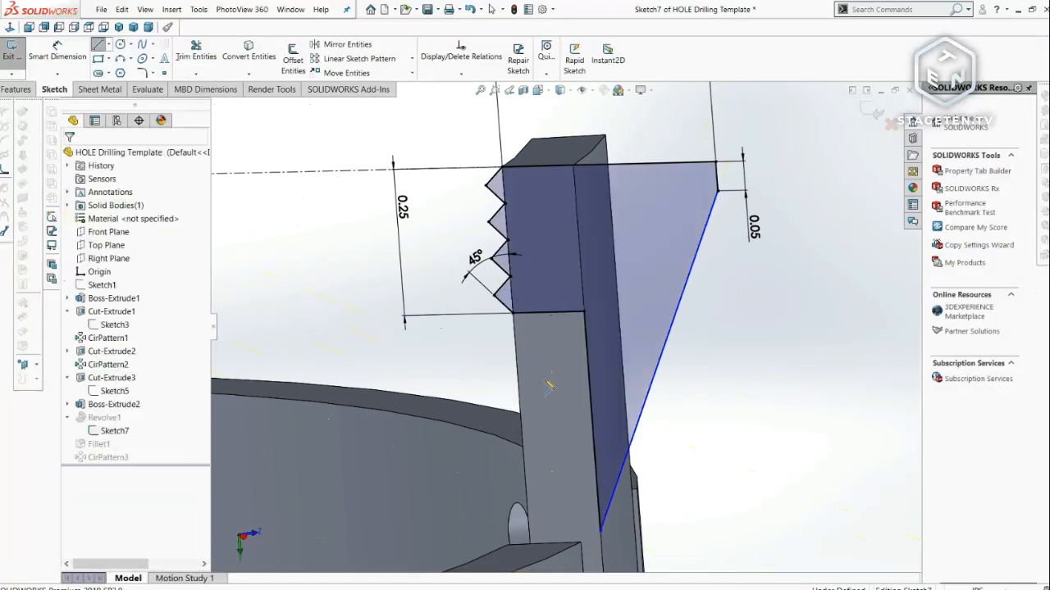
{"action": "key", "text": "Escape"}
{"action": "scroll", "coordinate": [555, 370], "scroll_direction": "up", "scroll_amount": 2}
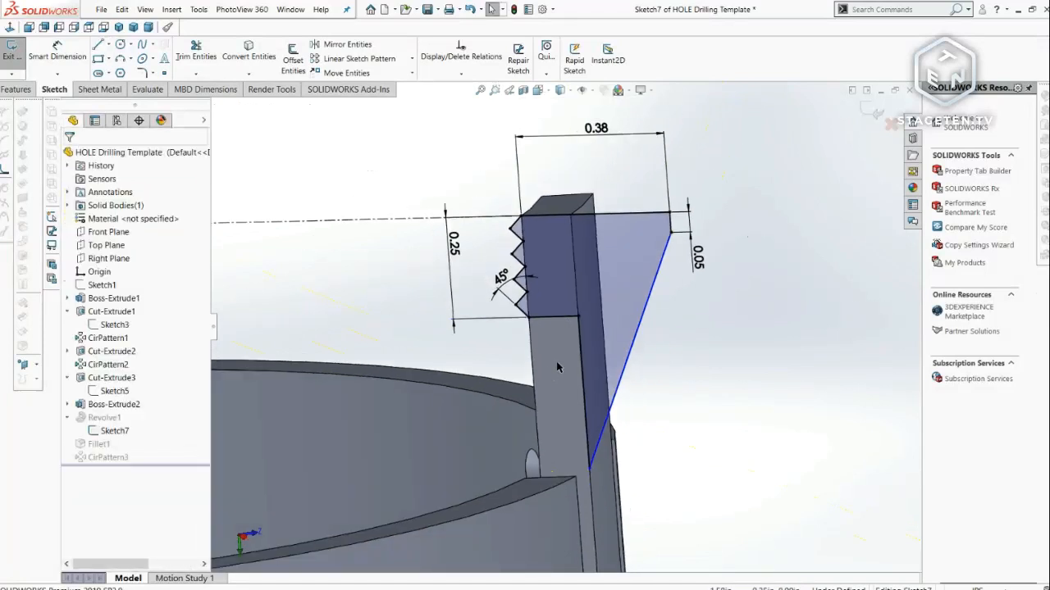
{"action": "scroll", "coordinate": [557, 366], "scroll_direction": "up", "scroll_amount": 3}
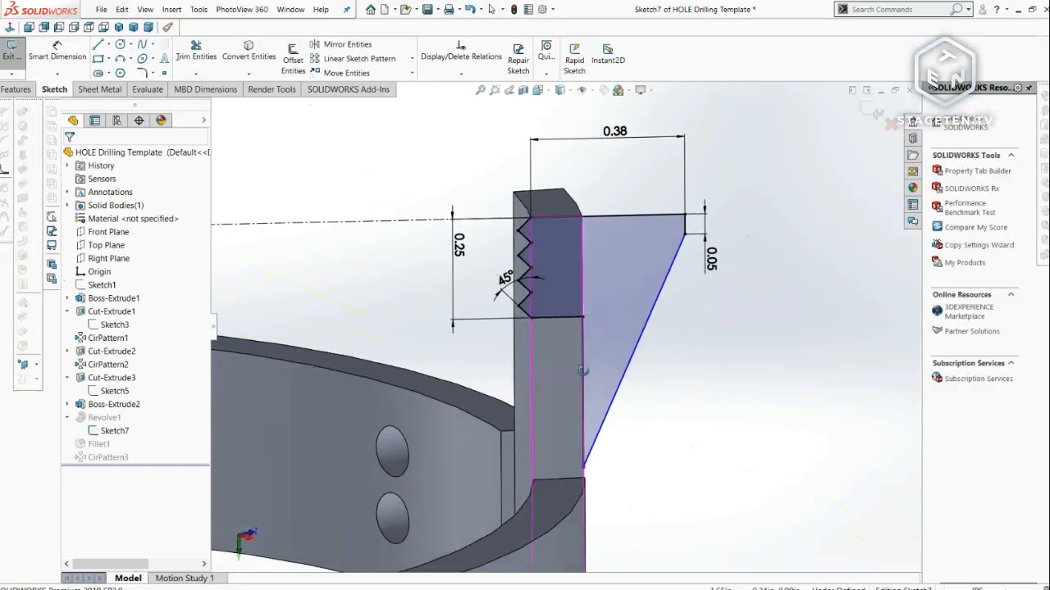
- Dimension the sloping line's vertical height at 0.675 in and exit the sketch to rebuild the wedge head
{"action": "left_click", "coordinate": [67, 63]}
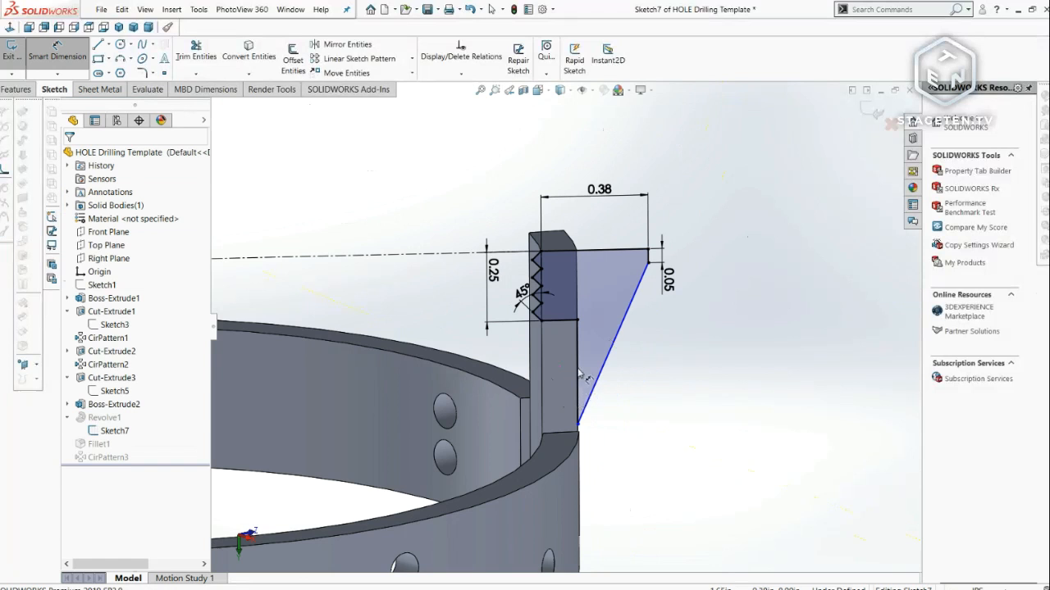
{"action": "left_click", "coordinate": [633, 303]}
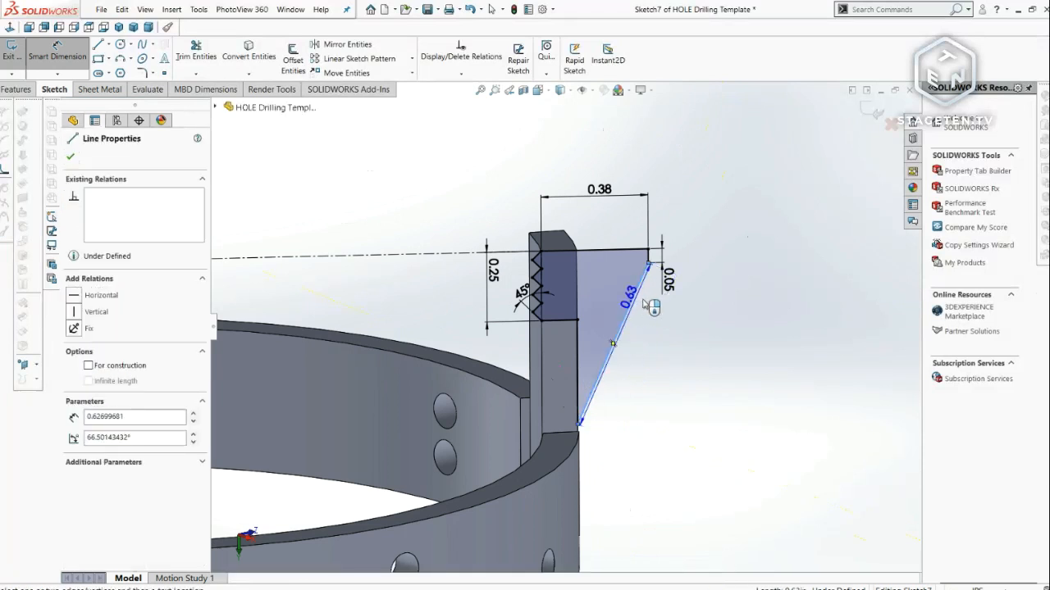
{"action": "left_click", "coordinate": [792, 349]}
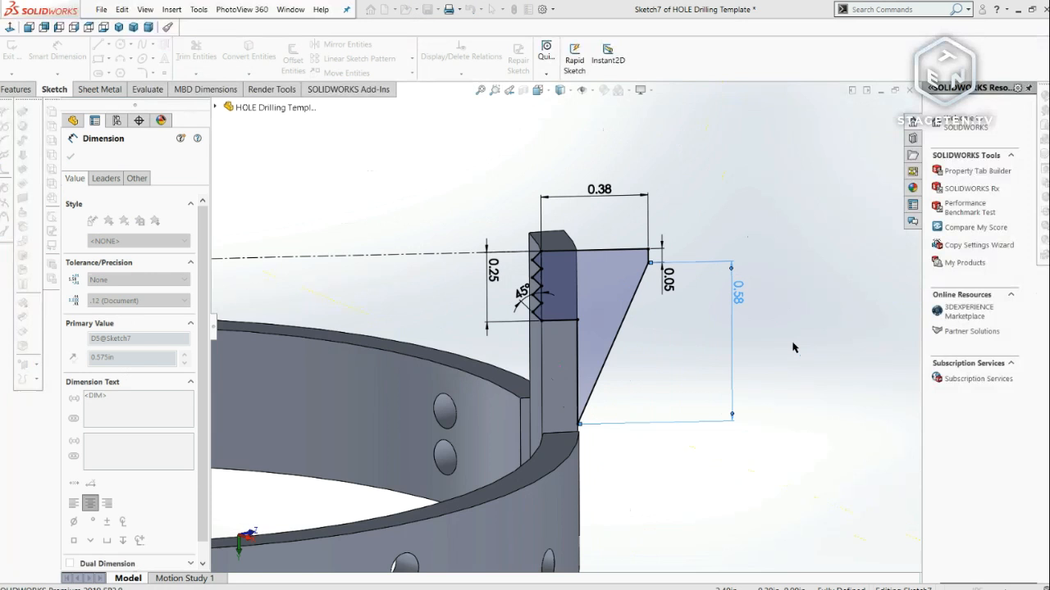
{"action": "key", "text": "Return"}
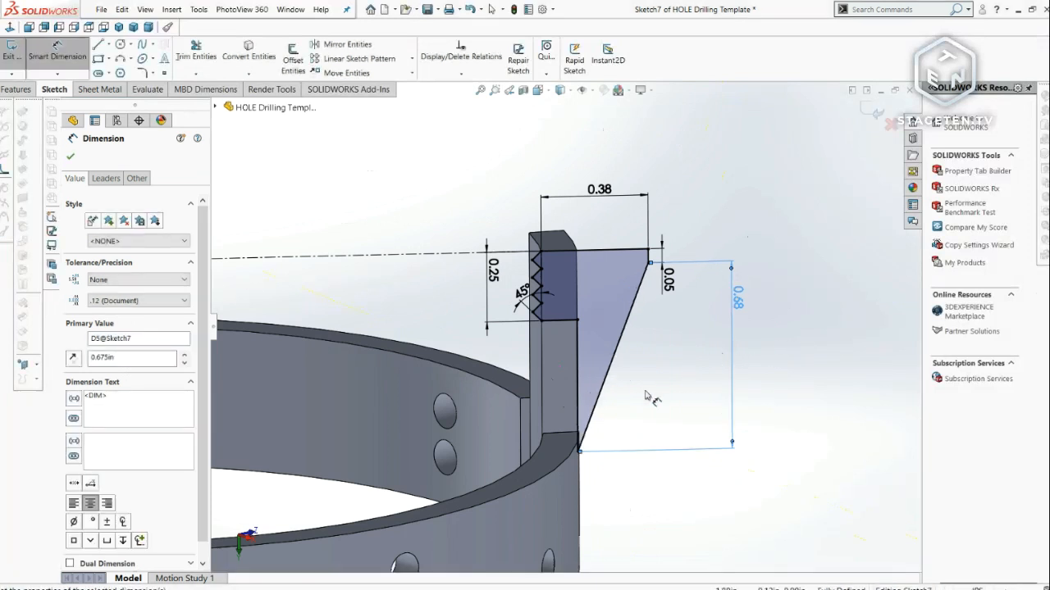
{"action": "scroll", "coordinate": [646, 396], "scroll_direction": "up", "scroll_amount": 2}
{"action": "middle_click_drag", "start_coordinate": [662, 363], "coordinate": [647, 340]}
{"action": "left_click", "coordinate": [875, 112]}
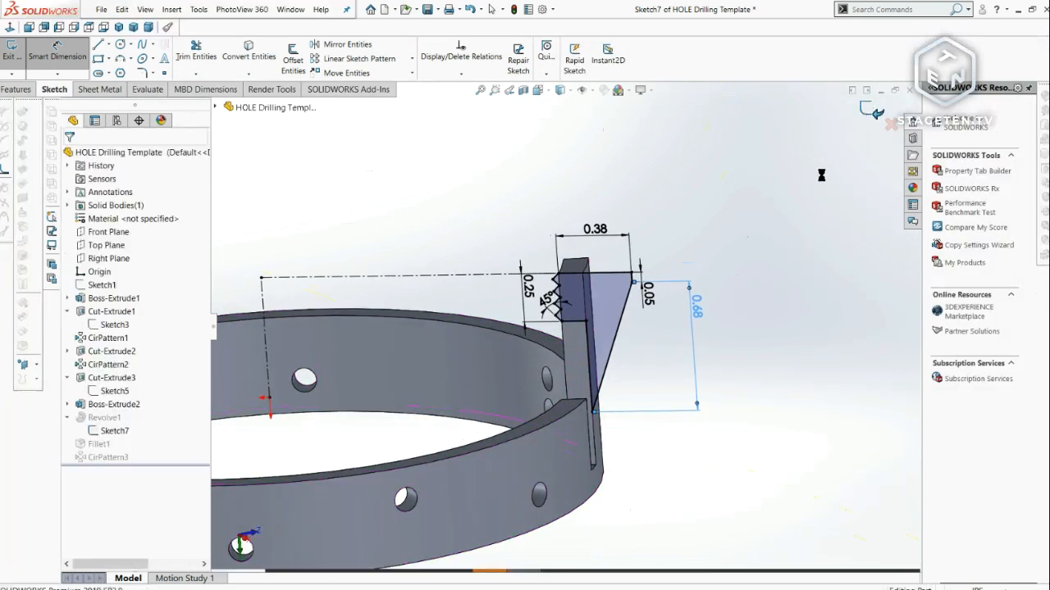
- Examine the rebuilt ring and both reshaped wedge heads from several sides and distances
{"action": "scroll", "coordinate": [609, 293], "scroll_direction": "up", "scroll_amount": 4}
{"action": "middle_click_drag", "start_coordinate": [607, 294], "coordinate": [515, 378]}
{"action": "scroll", "coordinate": [621, 396], "scroll_direction": "down", "scroll_amount": 3}
{"action": "middle_click_drag", "start_coordinate": [592, 375], "coordinate": [455, 369]}
{"action": "scroll", "coordinate": [570, 380], "scroll_direction": "up", "scroll_amount": 5}
{"action": "scroll", "coordinate": [508, 332], "scroll_direction": "down", "scroll_amount": 3}
{"action": "scroll", "coordinate": [406, 352], "scroll_direction": "down", "scroll_amount": 2}
{"action": "scroll", "coordinate": [455, 371], "scroll_direction": "up", "scroll_amount": 3}
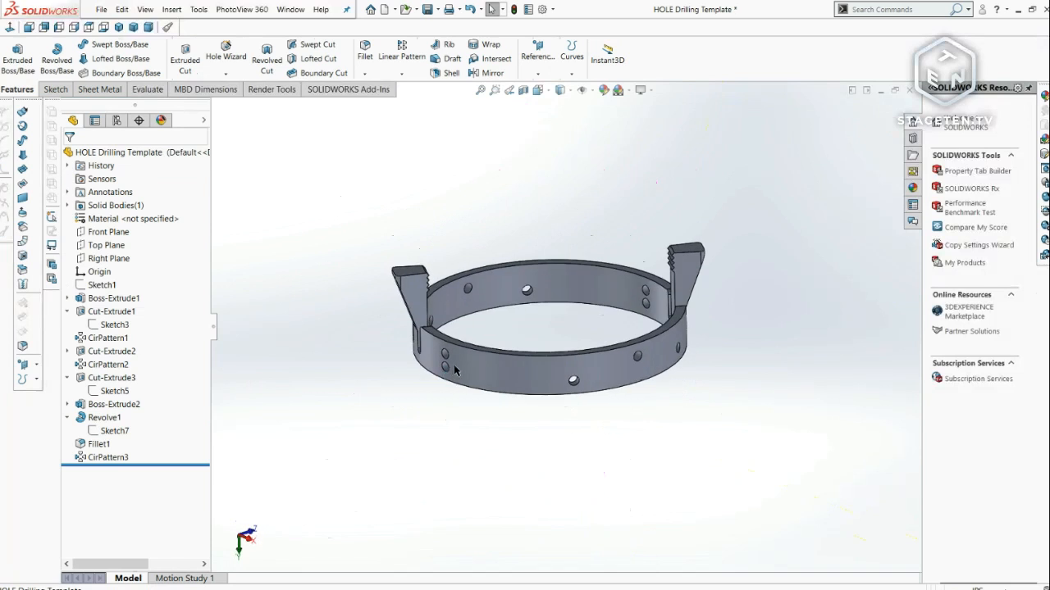
{"action": "scroll", "coordinate": [483, 363], "scroll_direction": "down", "scroll_amount": 2}
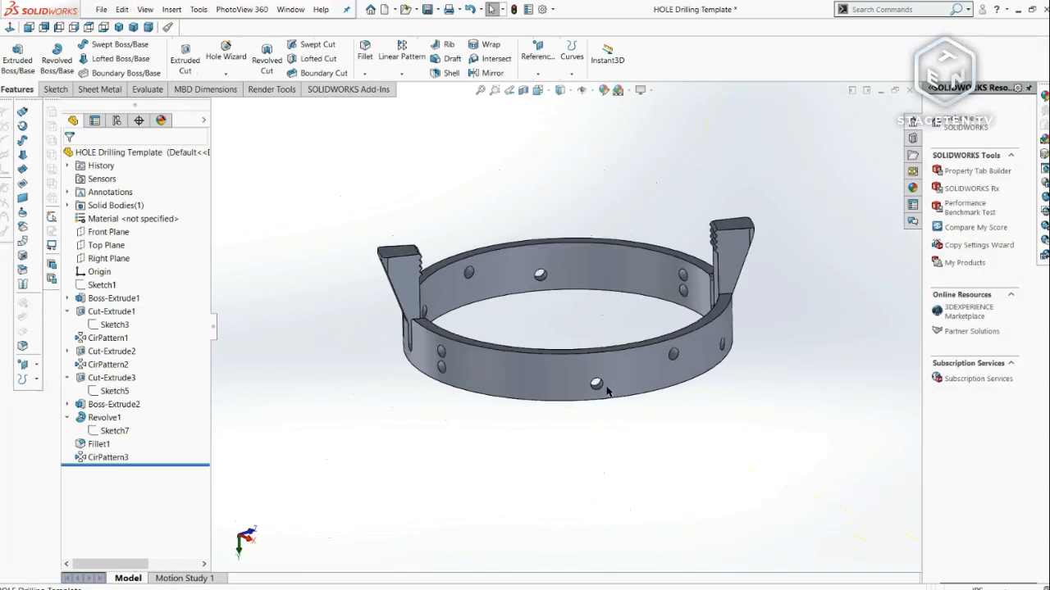
{"action": "scroll", "coordinate": [495, 340], "scroll_direction": "down", "scroll_amount": 3}
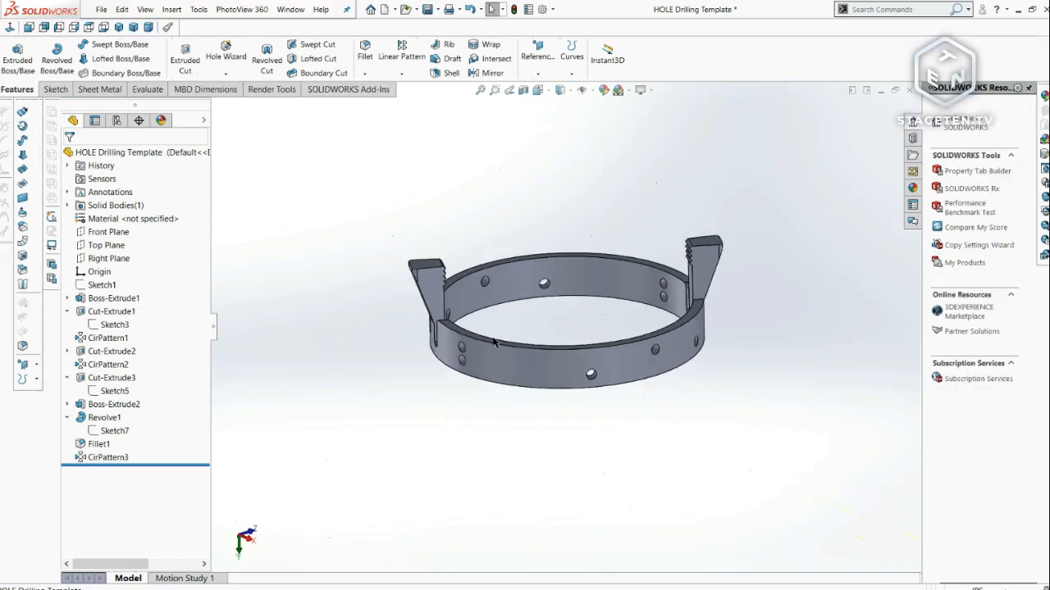
- Reduce the vertical offset dimension in Sketch3 of Cut-Extrude1 to bring its holes closer to the ring's upper edge, then rebuild
{"action": "left_click", "coordinate": [489, 363]}
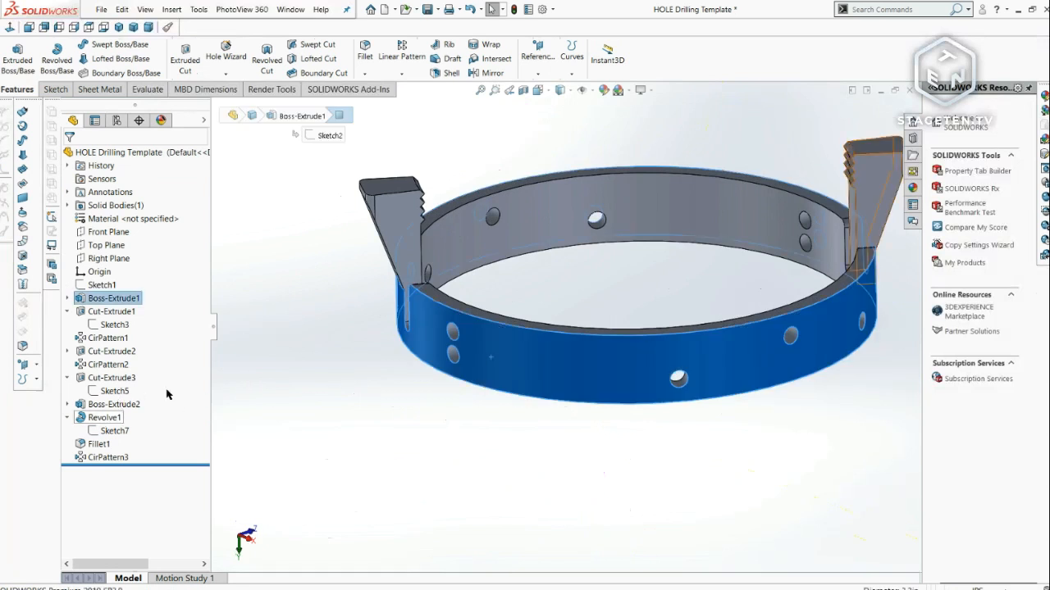
{"action": "left_click", "coordinate": [93, 314]}
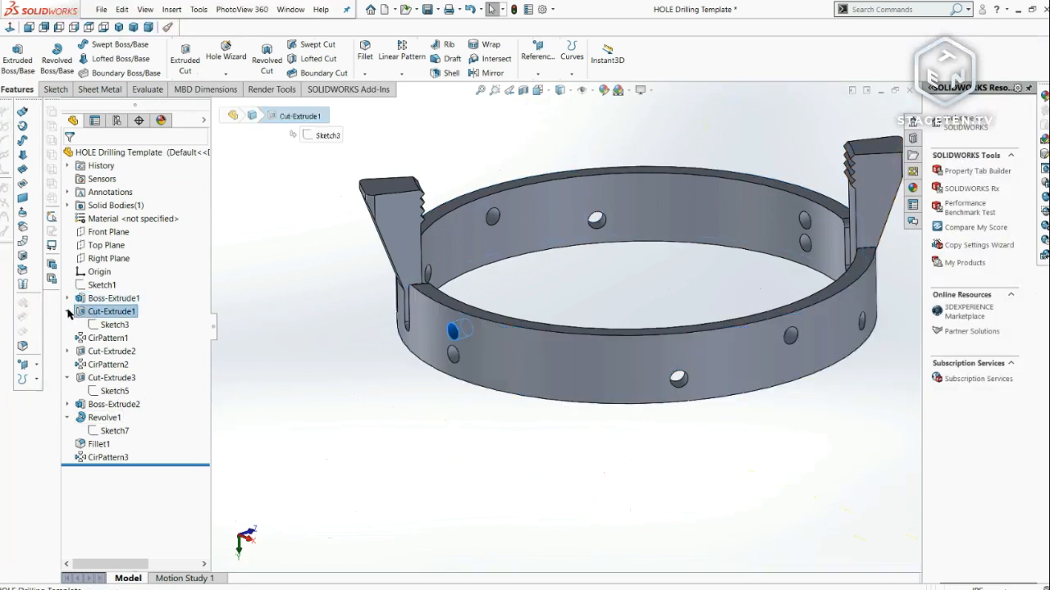
{"action": "left_click", "coordinate": [112, 324]}
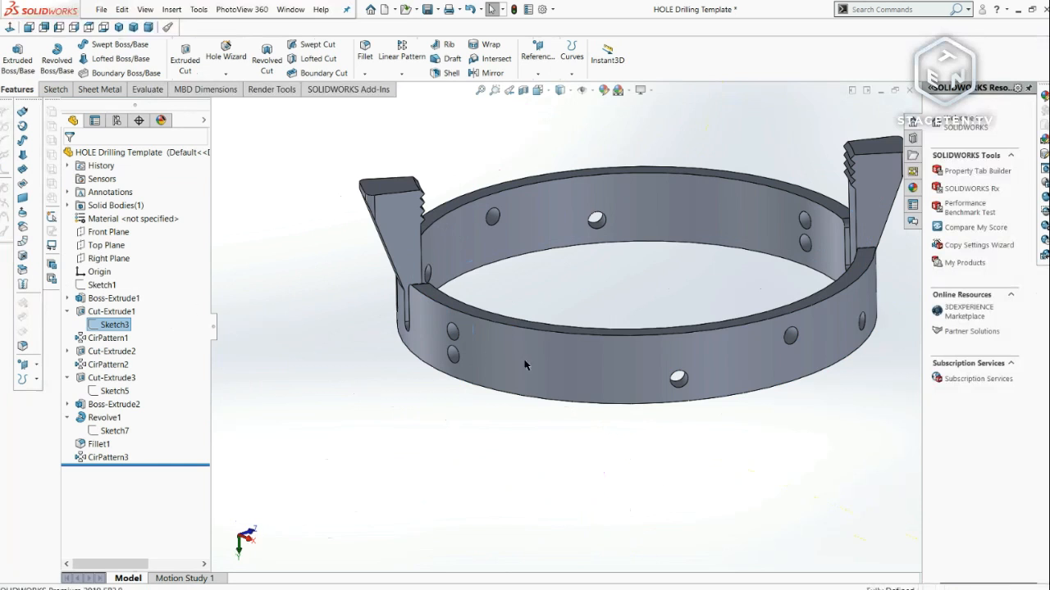
{"action": "left_click", "coordinate": [684, 238]}
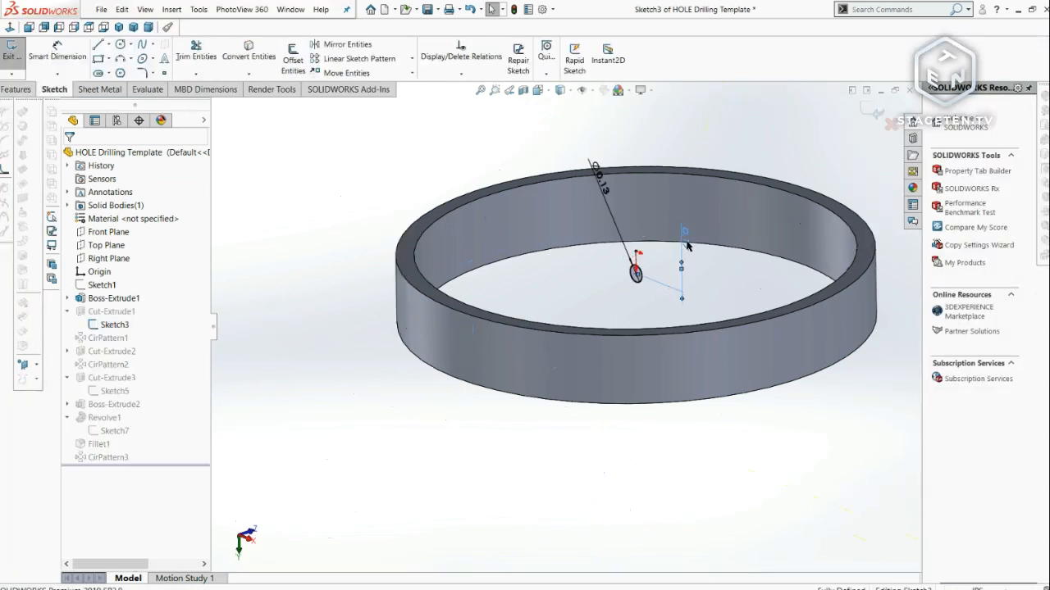
{"action": "double_click", "coordinate": [685, 239]}
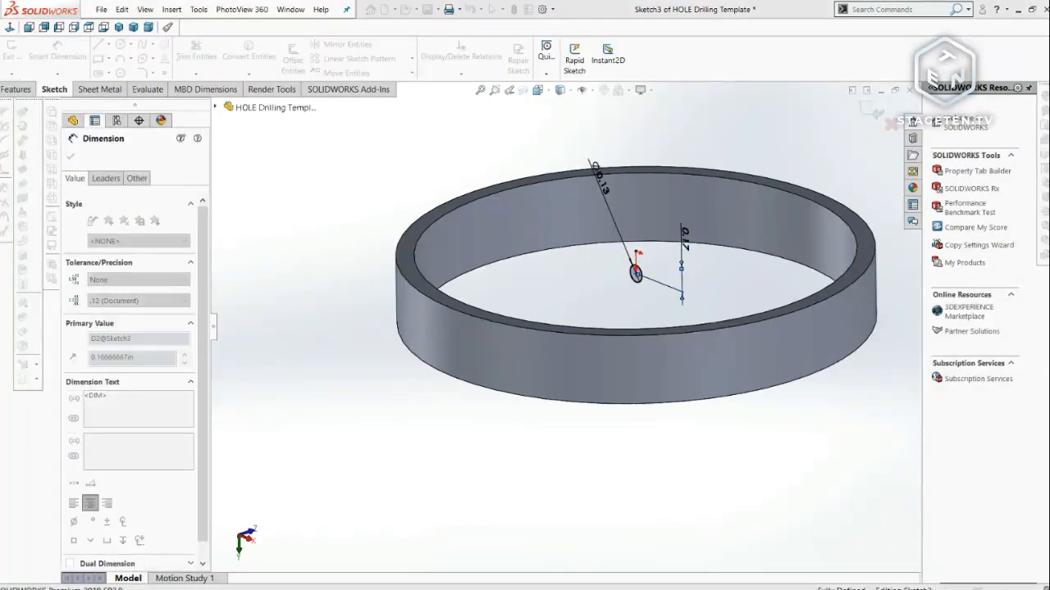
{"action": "key", "text": "Return"}
{"action": "left_click", "coordinate": [867, 113]}
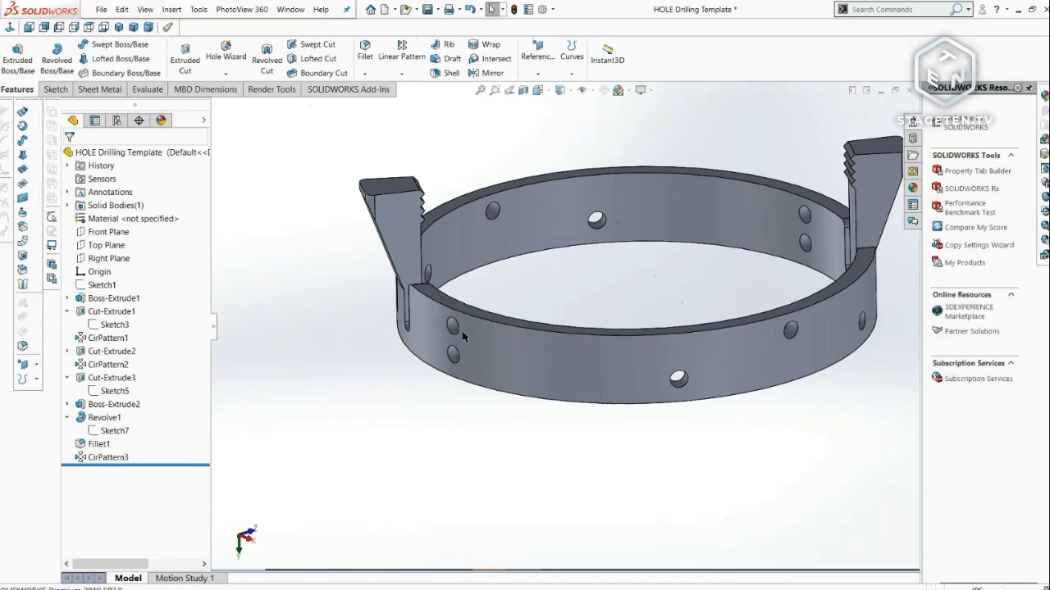
- Reduce the vertical offset dimension in Sketch4 of Cut-Extrude2 to bring its holes closer to the ring's lower edge, then rebuild
{"action": "left_click", "coordinate": [106, 351]}
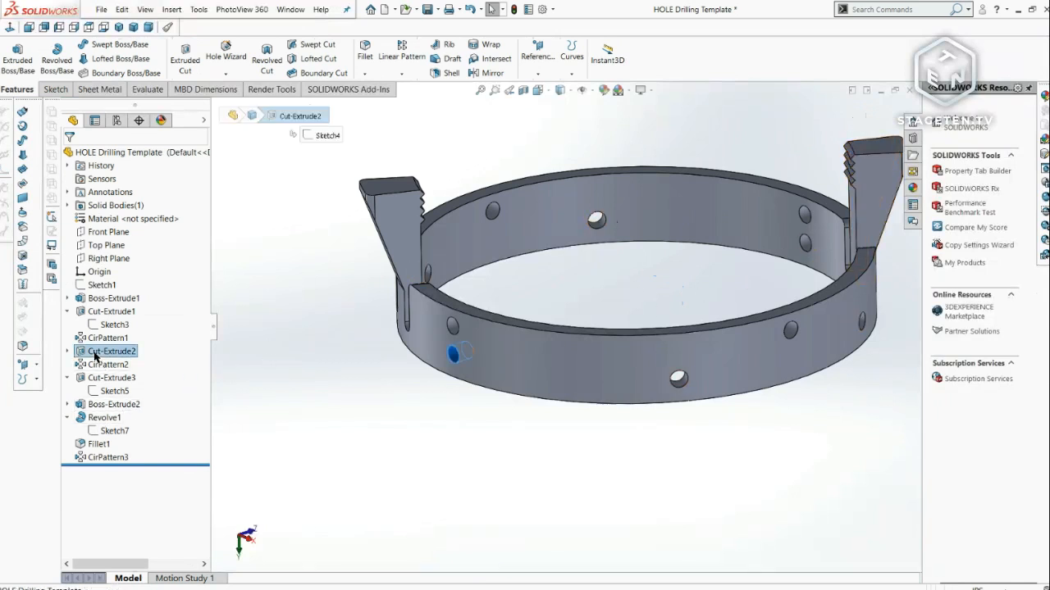
{"action": "left_click", "coordinate": [68, 351]}
{"action": "left_click", "coordinate": [113, 365]}
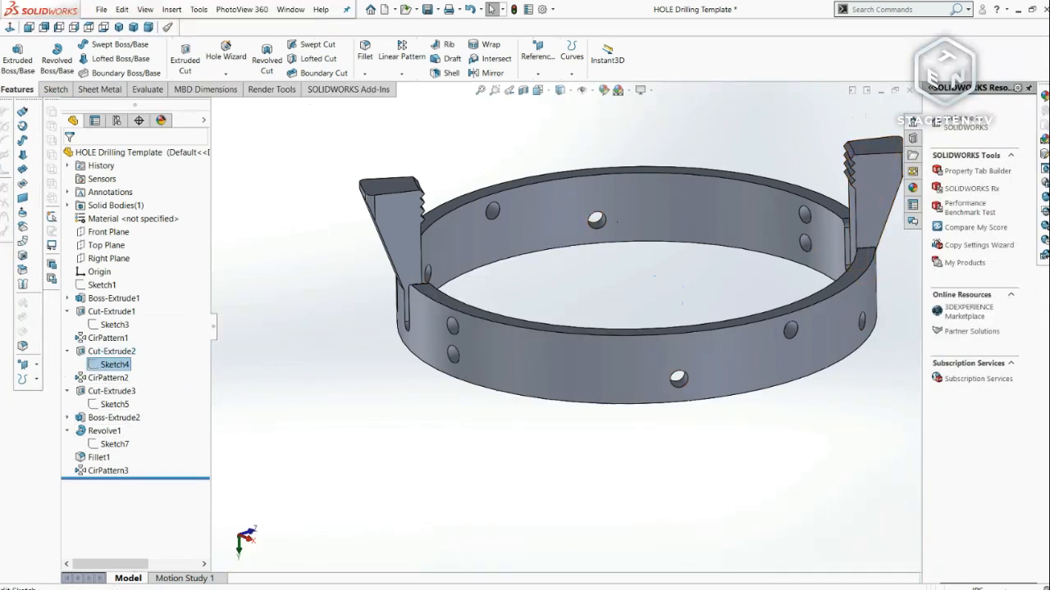
{"action": "left_click", "coordinate": [129, 347]}
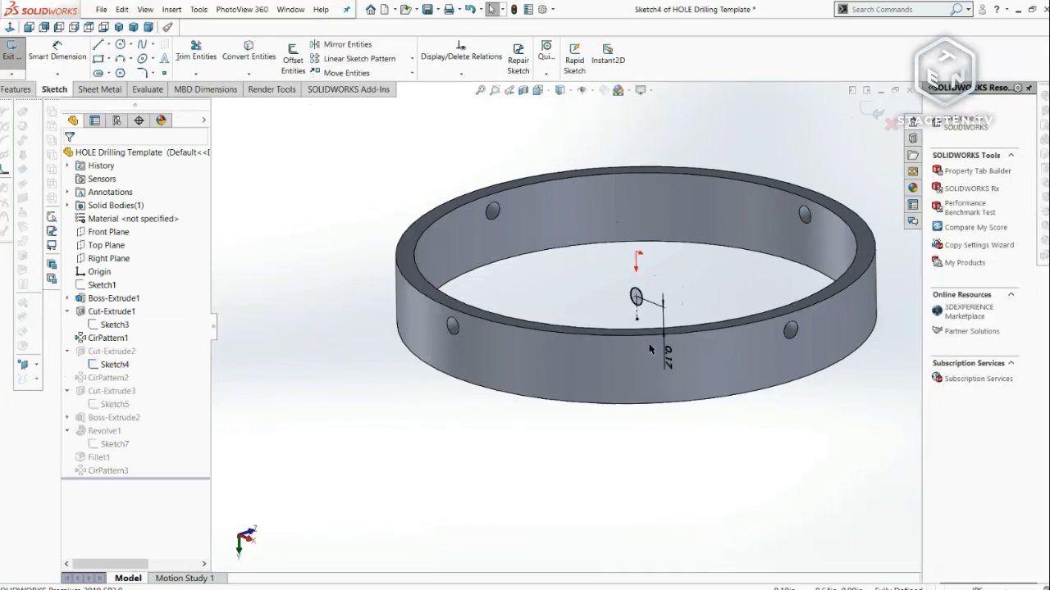
{"action": "left_click", "coordinate": [666, 358]}
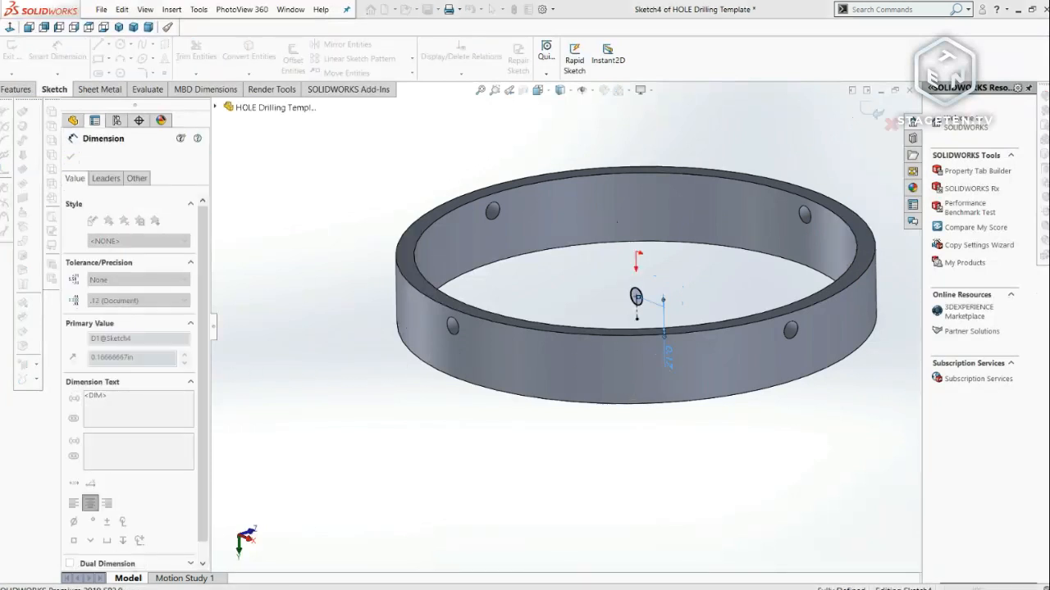
{"action": "left_click", "coordinate": [872, 115]}
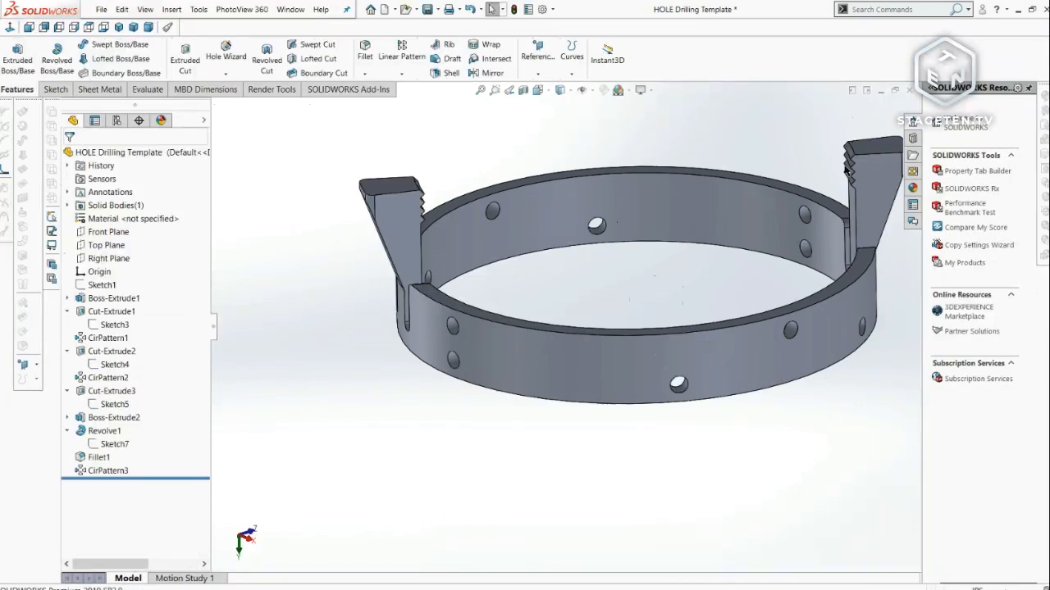
- Sketch a 3-point arc of about 0.035 in radius on the toothed tab's flat side face, bulging outward from its vertical outer edge
{"action": "middle_click_drag", "start_coordinate": [534, 371], "coordinate": [515, 368]}
{"action": "scroll", "coordinate": [500, 352], "scroll_direction": "down", "scroll_amount": 5}
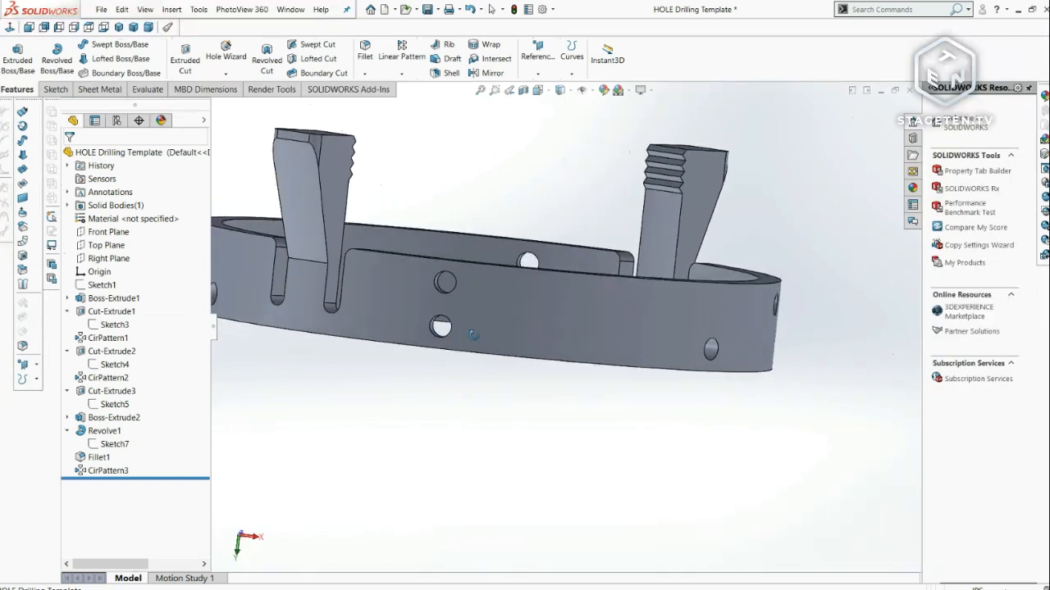
{"action": "scroll", "coordinate": [346, 302], "scroll_direction": "up", "scroll_amount": 5}
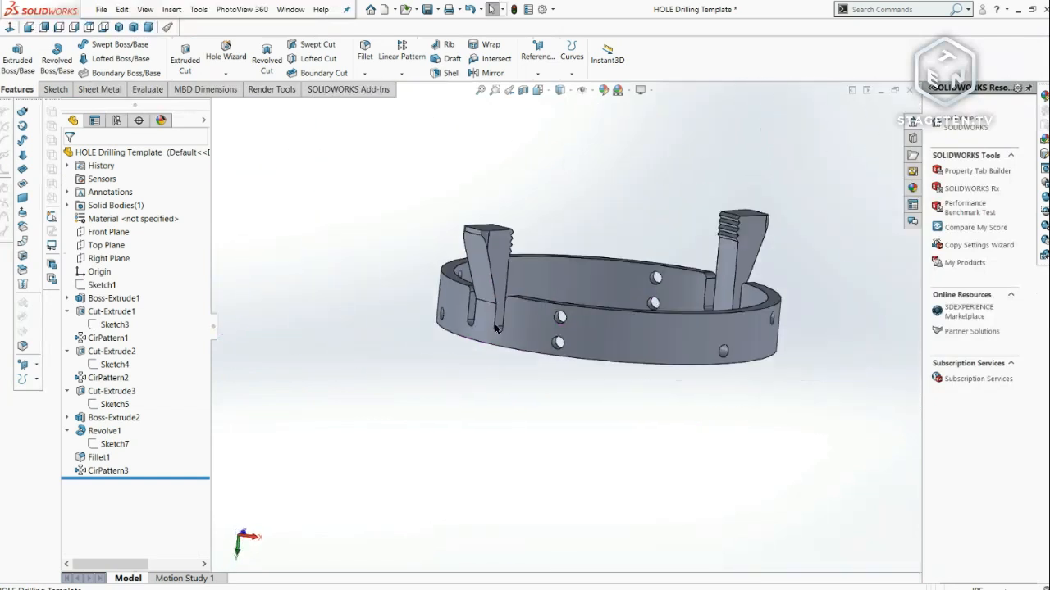
{"action": "scroll", "coordinate": [450, 329], "scroll_direction": "down", "scroll_amount": 1}
{"action": "left_click", "coordinate": [451, 325]}
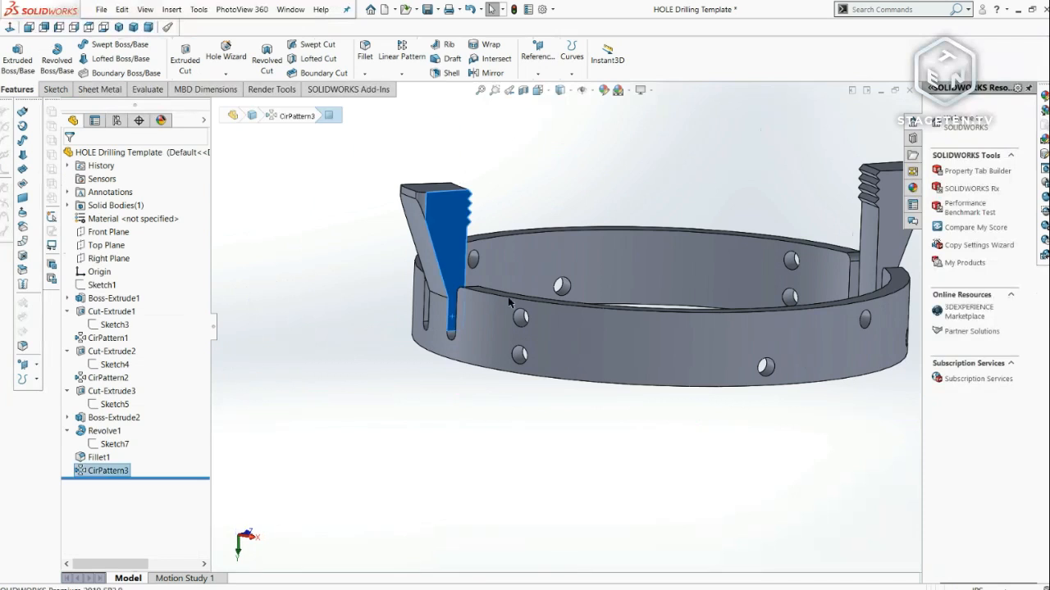
{"action": "left_click", "coordinate": [512, 304]}
{"action": "scroll", "coordinate": [705, 287], "scroll_direction": "down", "scroll_amount": 4}
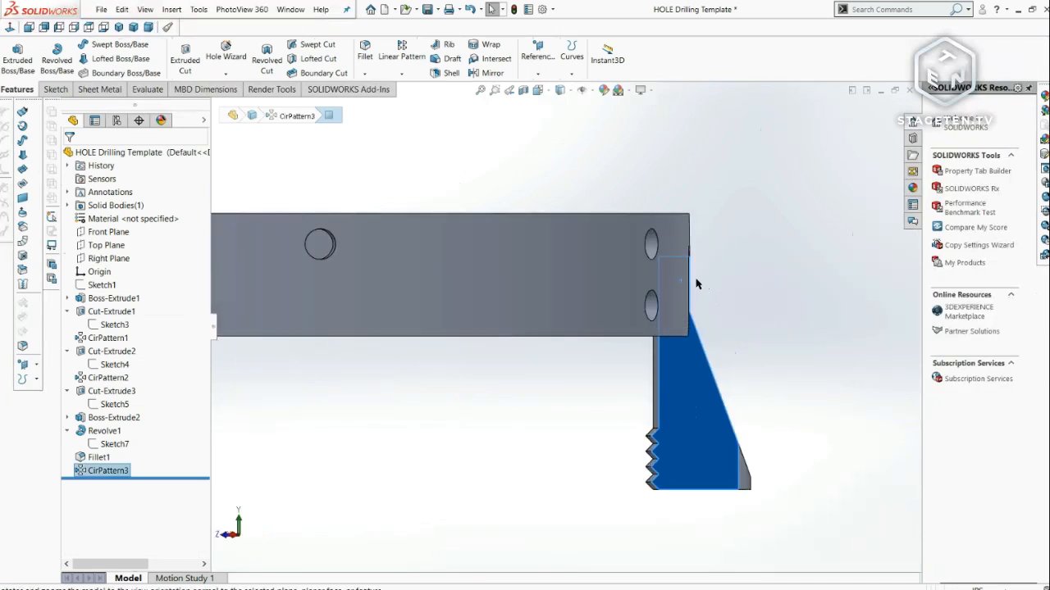
{"action": "left_click", "coordinate": [55, 88]}
{"action": "left_click", "coordinate": [120, 59]}
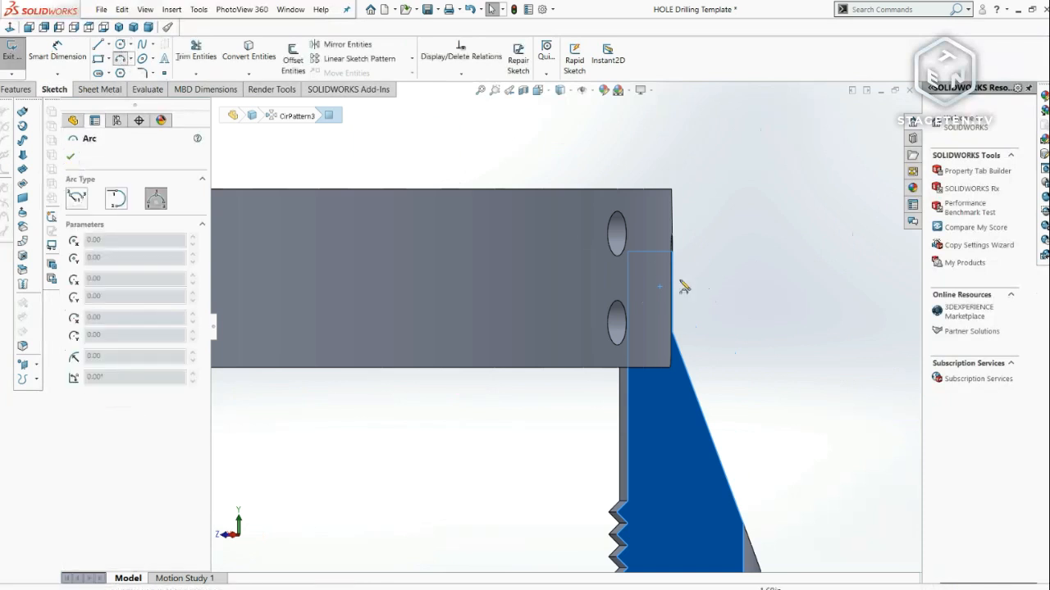
{"action": "left_click", "coordinate": [642, 289]}
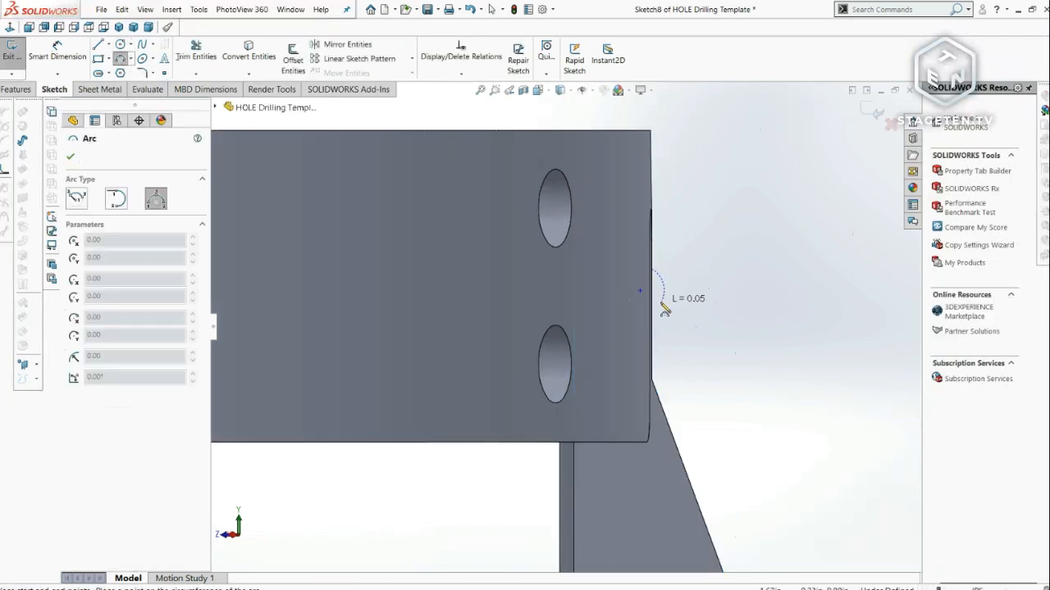
{"action": "left_click", "coordinate": [652, 269]}
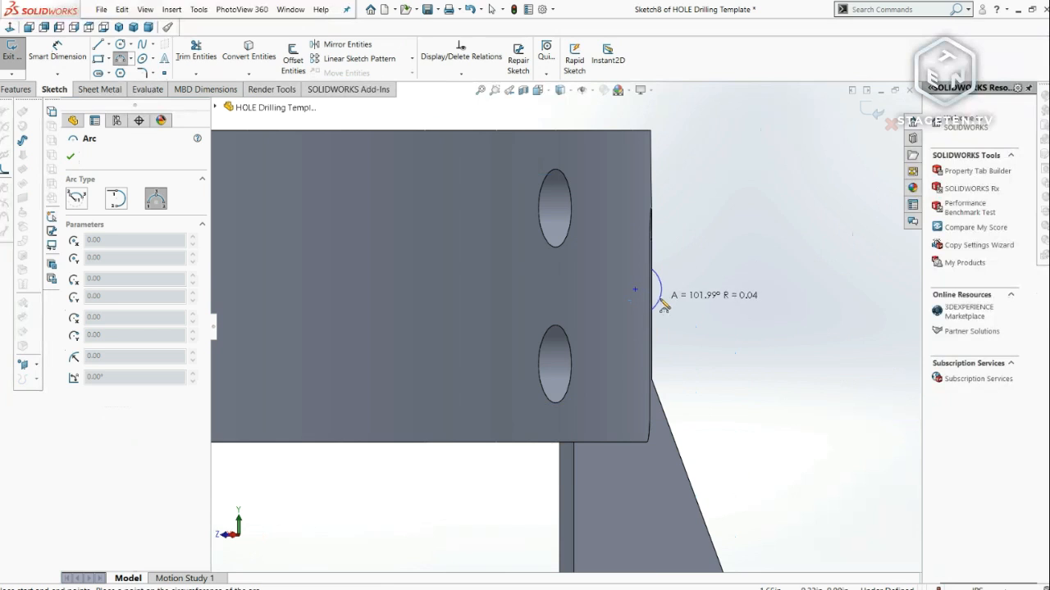
{"action": "left_click", "coordinate": [653, 308]}
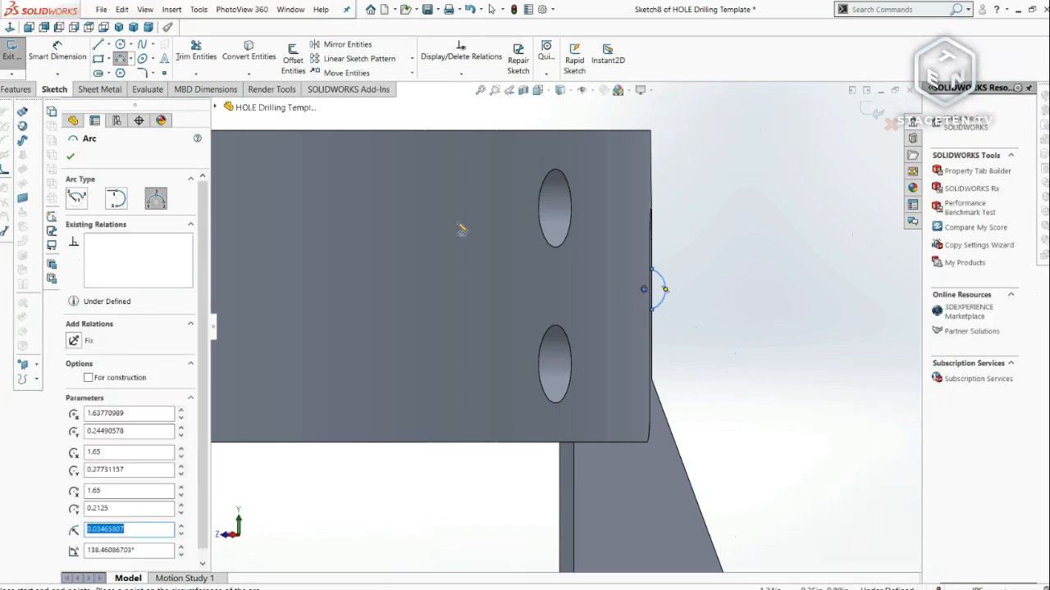
- Close the small arc beside the ring's outer edge with a vertical line about 0.065 in long between its endpoints
{"action": "left_click", "coordinate": [98, 45]}
{"action": "scroll", "coordinate": [655, 278], "scroll_direction": "down", "scroll_amount": 1}
{"action": "left_click", "coordinate": [655, 276]}
{"action": "left_click", "coordinate": [655, 322]}
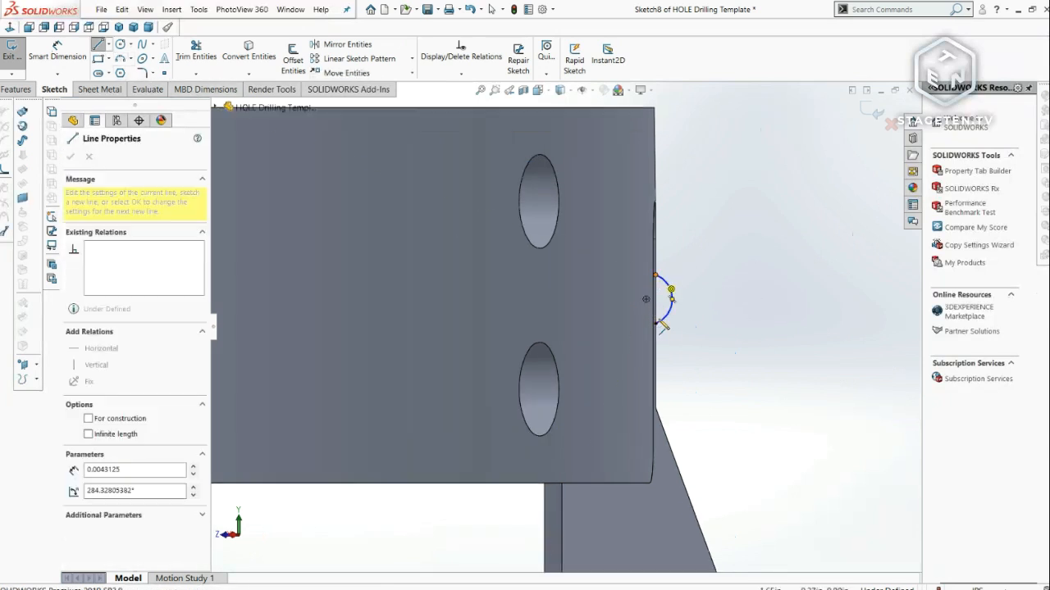
{"action": "left_click", "coordinate": [107, 44]}
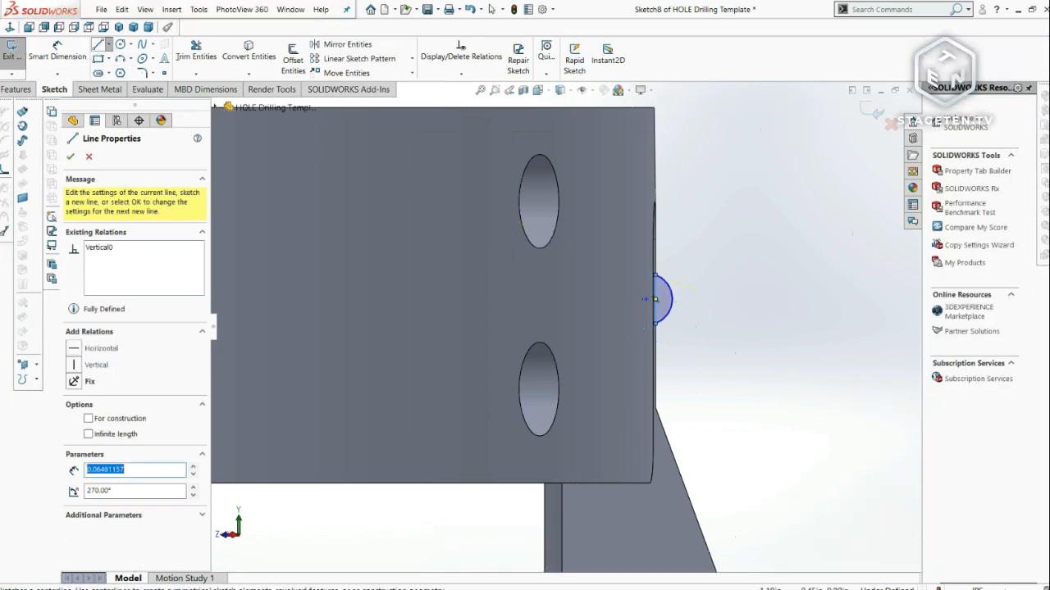
{"action": "left_click", "coordinate": [120, 79]}
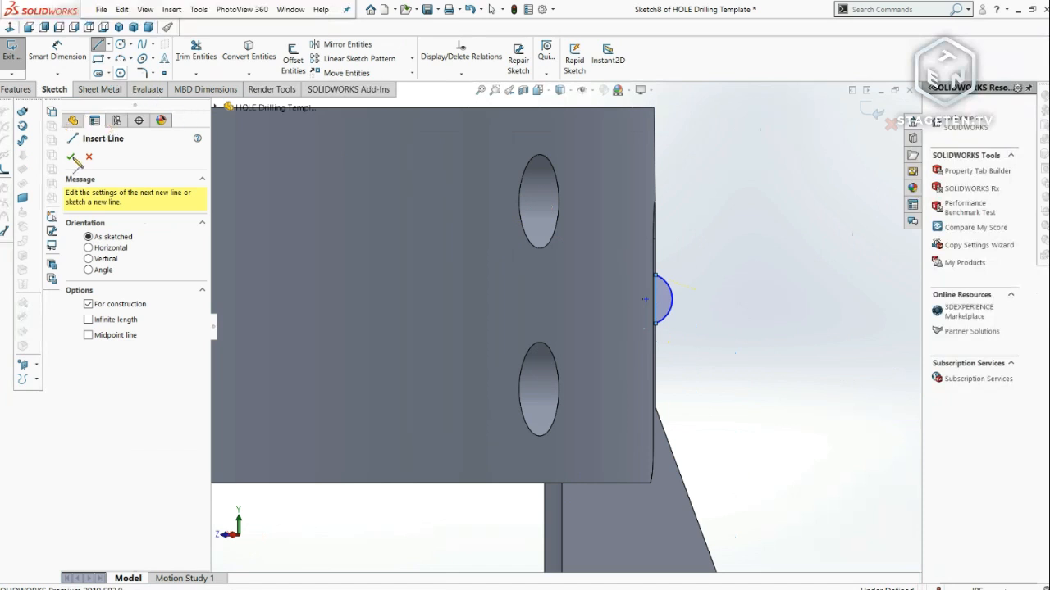
{"action": "key", "text": "Escape"}
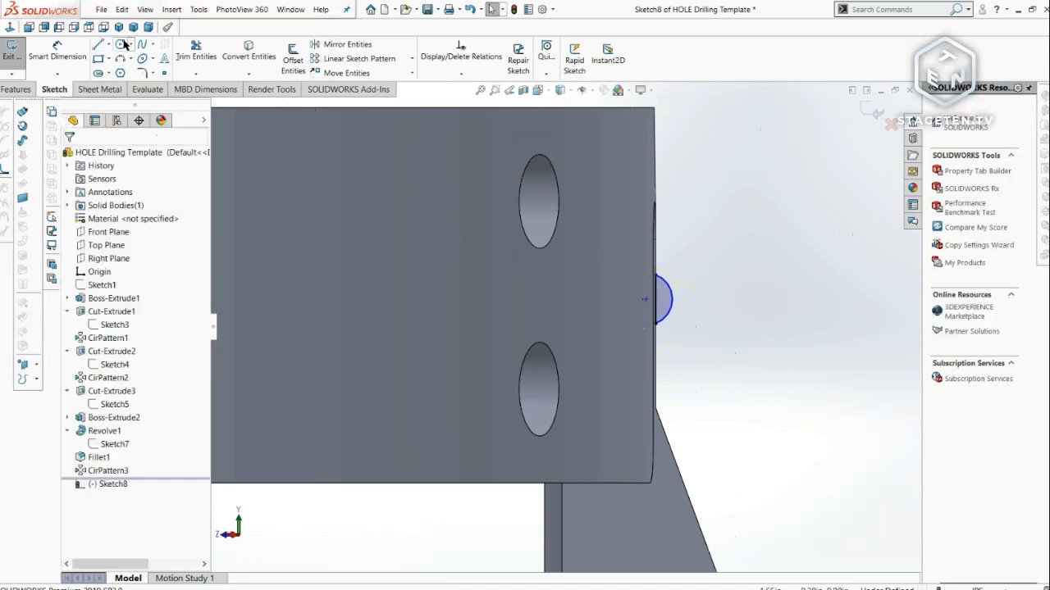
{"action": "key", "text": "Return"}
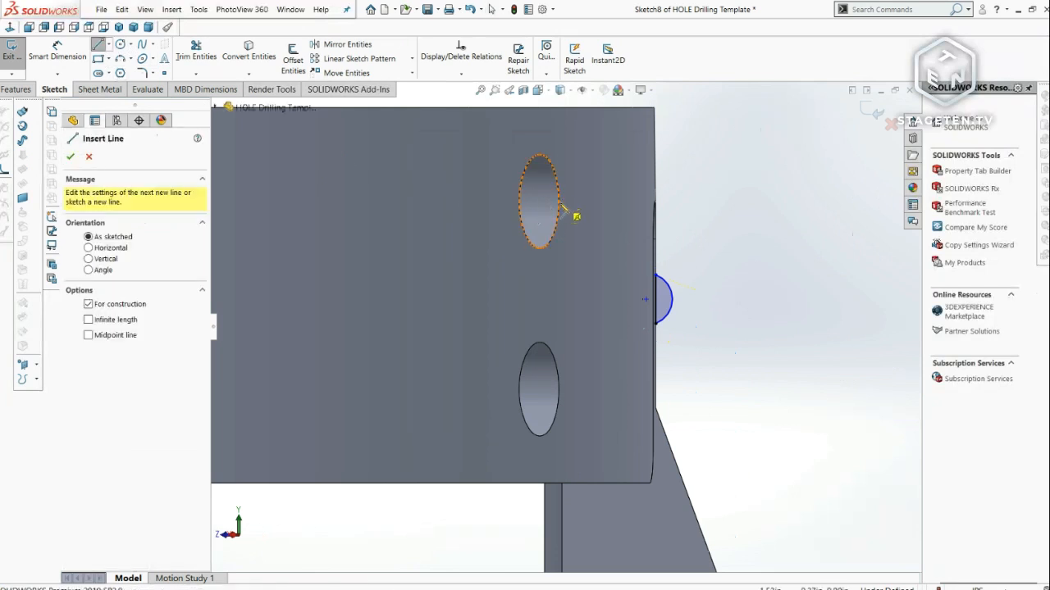
{"action": "middle_click_drag", "start_coordinate": [535, 210], "coordinate": [553, 147]}
{"action": "scroll", "coordinate": [552, 363], "scroll_direction": "up", "scroll_amount": 6}
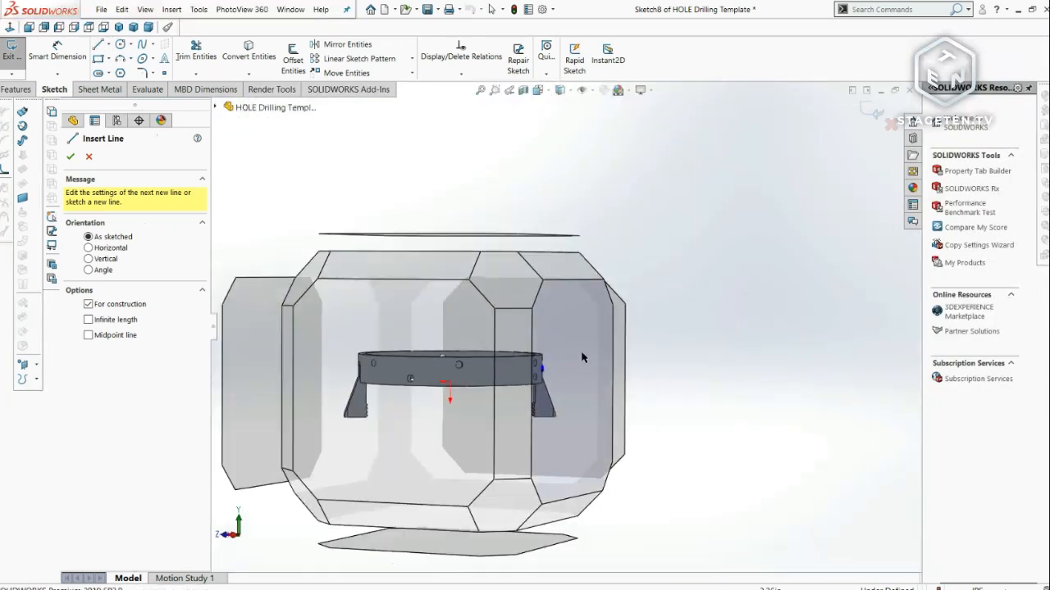
- Exit the arc sketch and draw a 0.50 in vertical construction line across the ring's height in a new sketch on the leg's face
{"action": "left_click", "coordinate": [875, 110]}
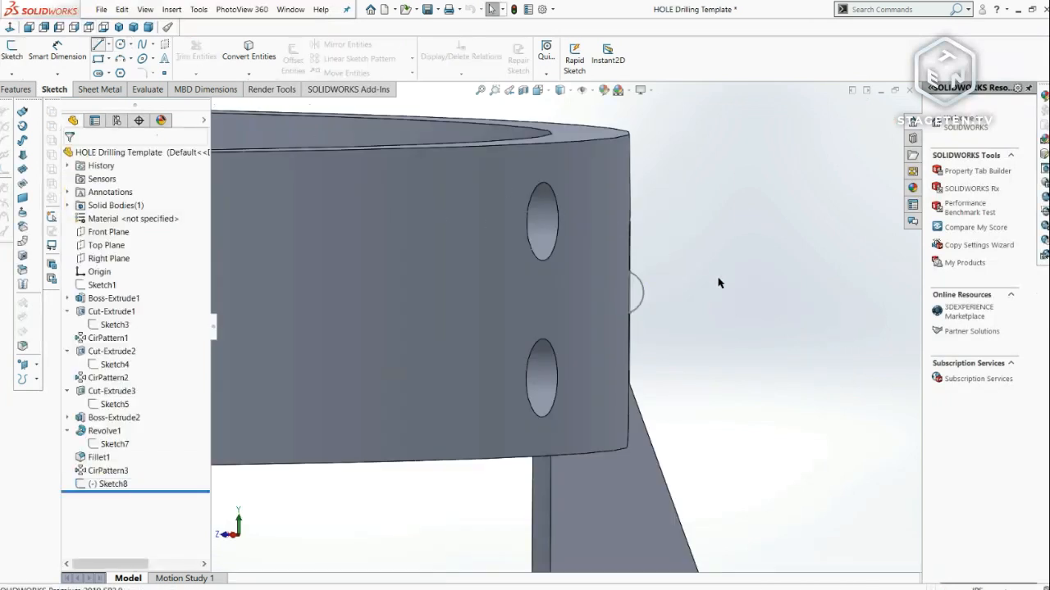
{"action": "scroll", "coordinate": [688, 325], "scroll_direction": "up", "scroll_amount": 2}
{"action": "left_click", "coordinate": [610, 432]}
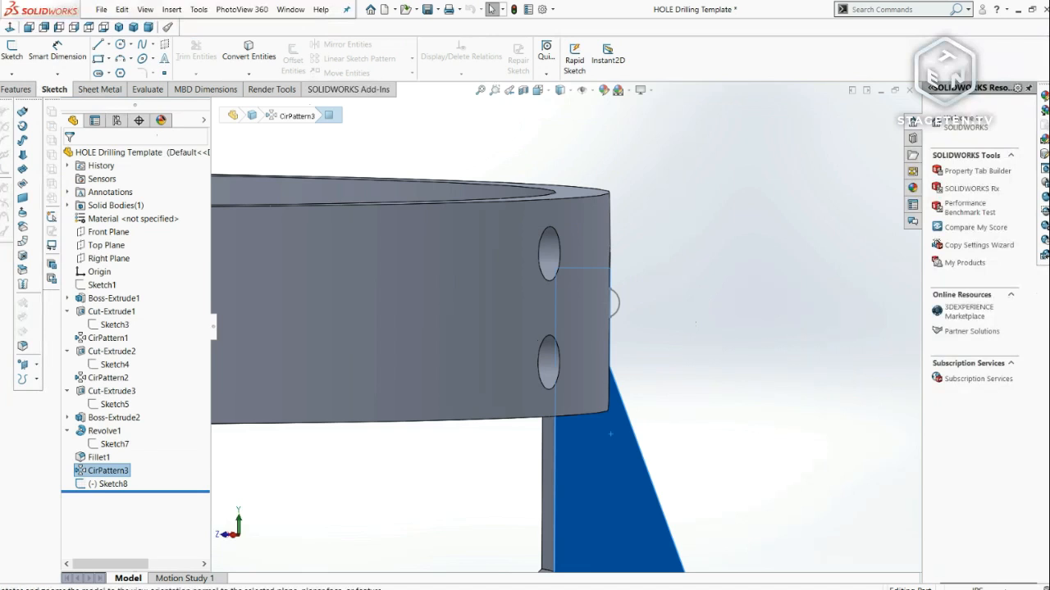
{"action": "left_click", "coordinate": [712, 402]}
{"action": "scroll", "coordinate": [711, 281], "scroll_direction": "down", "scroll_amount": 3}
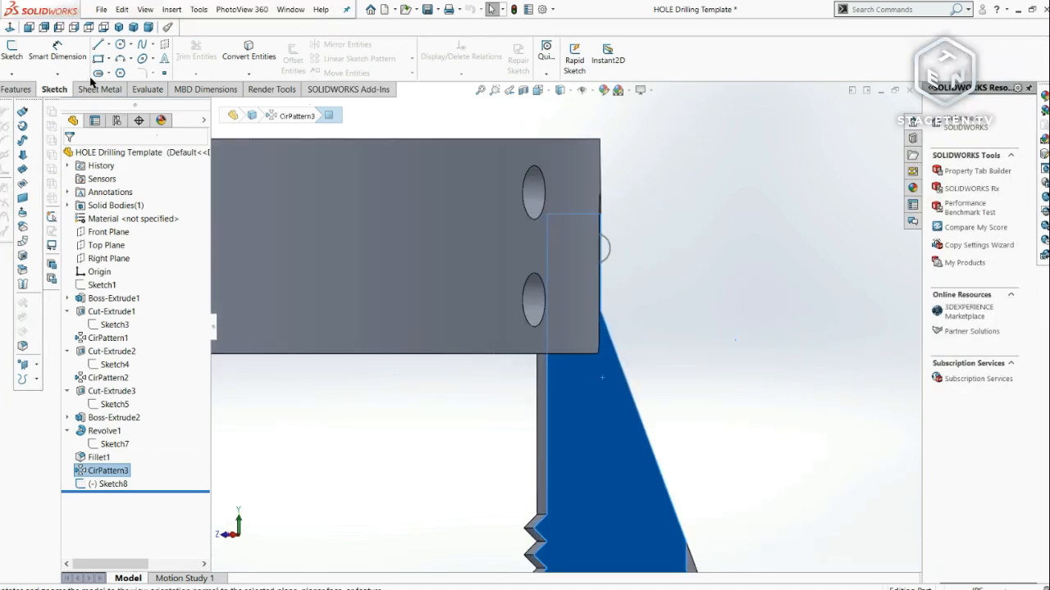
{"action": "left_click", "coordinate": [99, 46]}
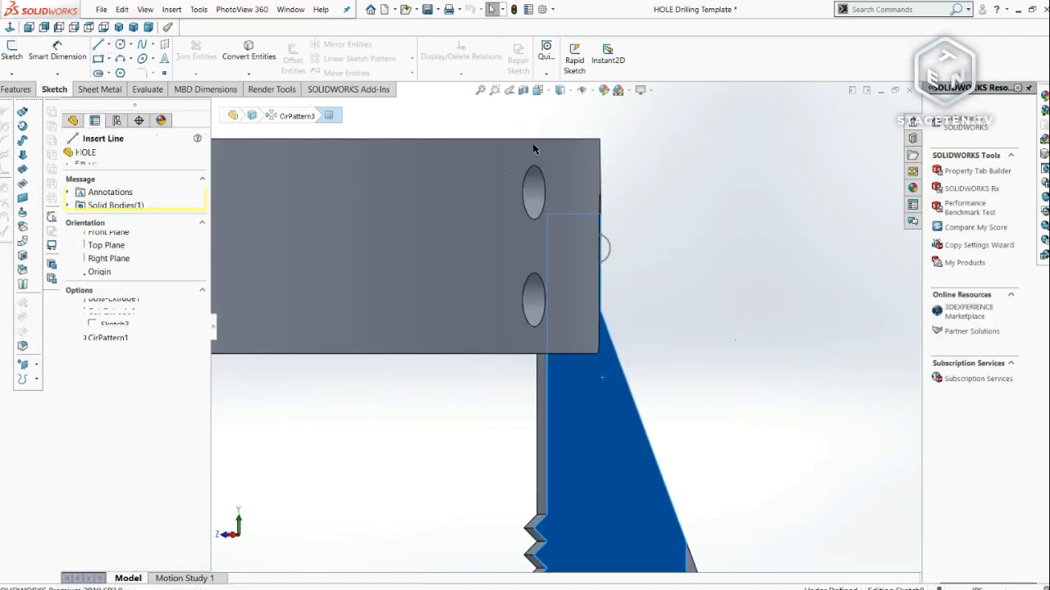
{"action": "left_click", "coordinate": [563, 141]}
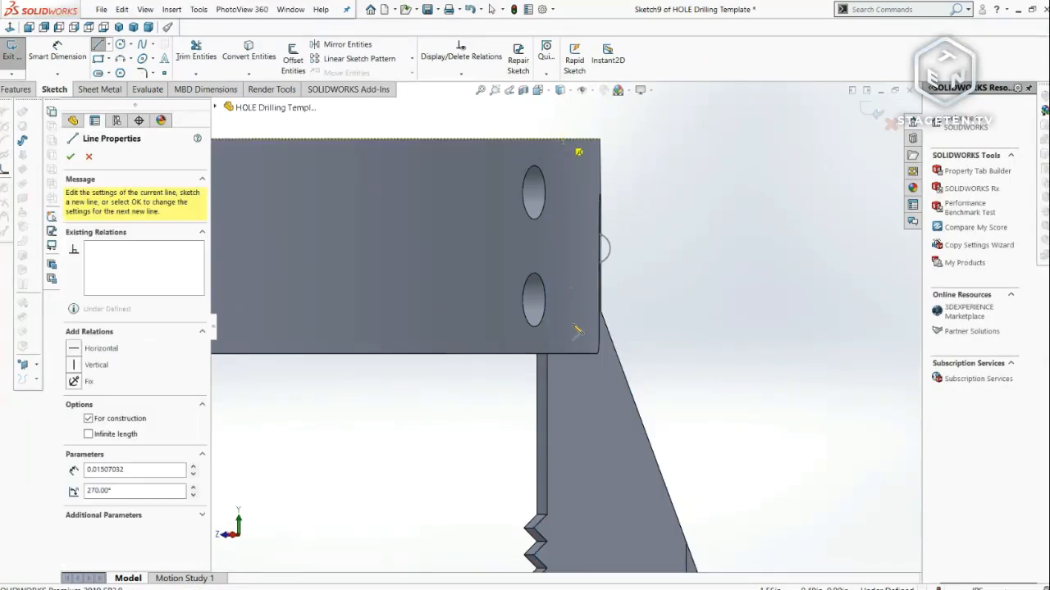
{"action": "left_click", "coordinate": [565, 354]}
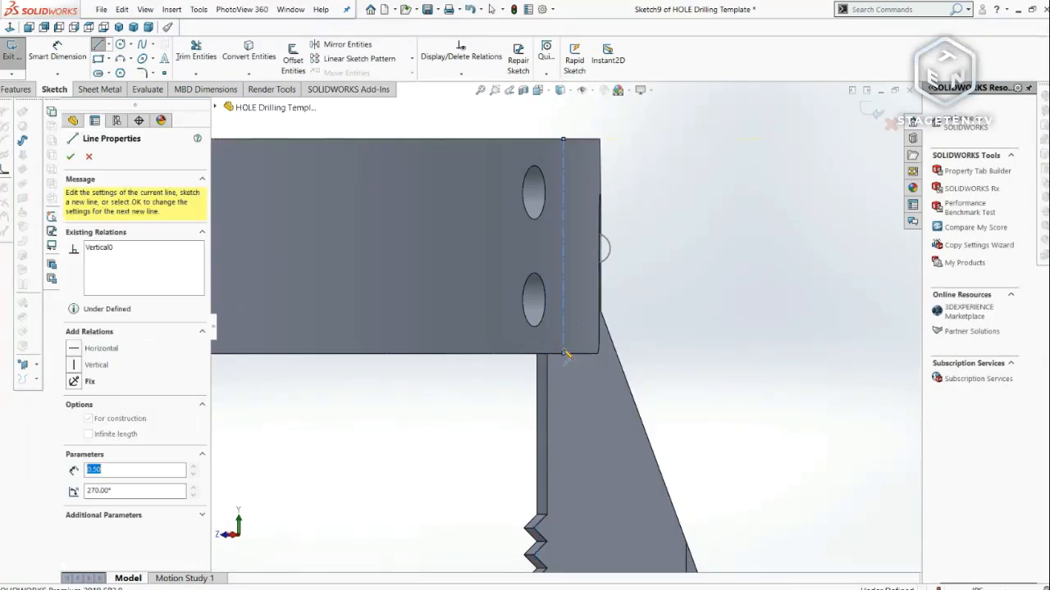
{"action": "key", "text": "Escape"}
- Delete the vertical construction line and exit the new sketch on the leg's face
{"action": "scroll", "coordinate": [576, 223], "scroll_direction": "down", "scroll_amount": 3}
{"action": "left_click", "coordinate": [120, 45]}
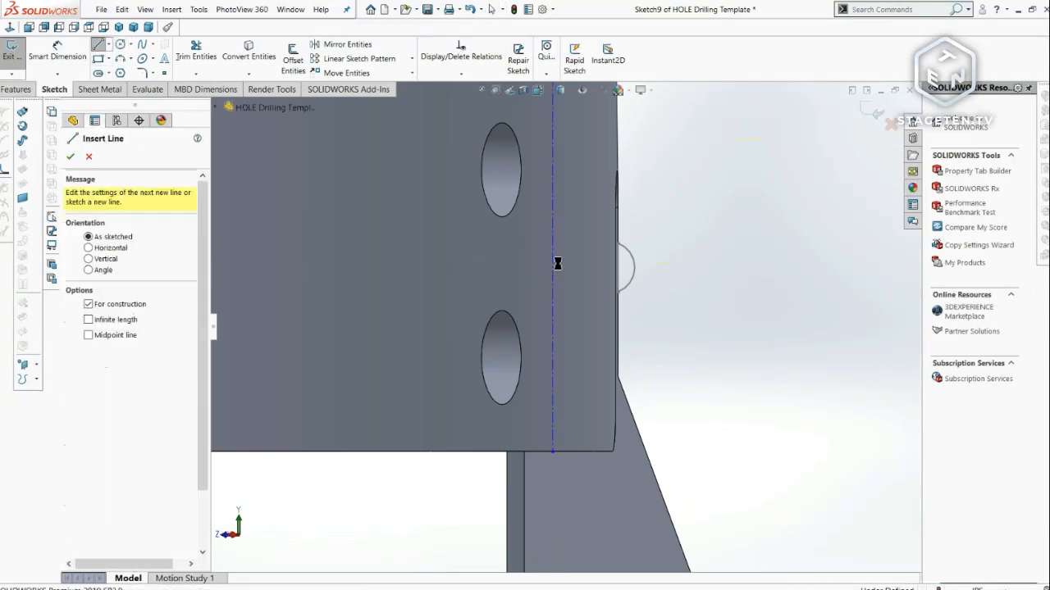
{"action": "key", "text": "Escape"}
{"action": "scroll", "coordinate": [554, 246], "scroll_direction": "up", "scroll_amount": 1}
{"action": "left_click", "coordinate": [558, 220]}
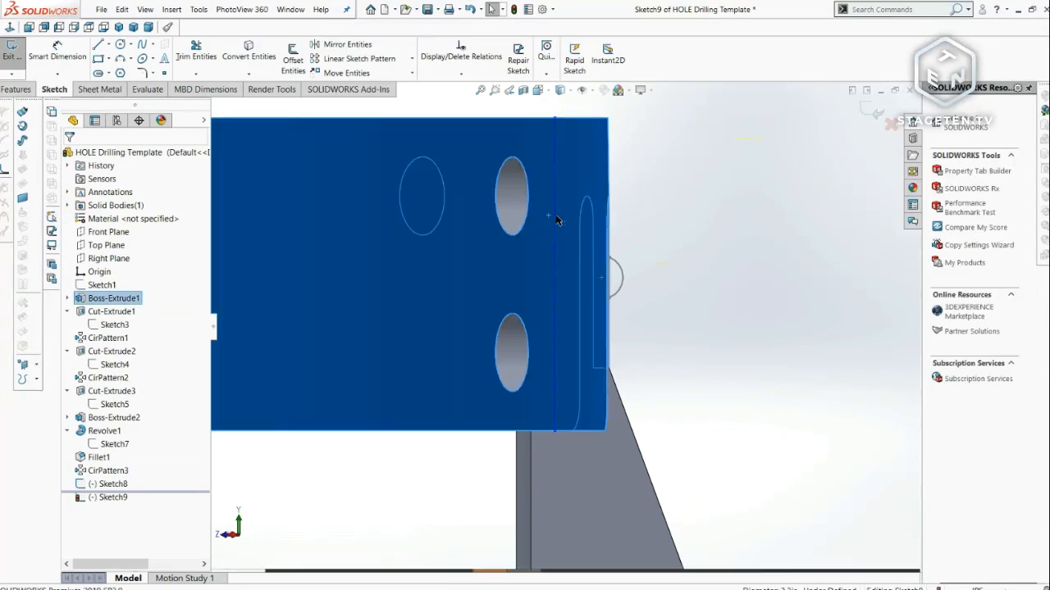
{"action": "left_click", "coordinate": [555, 221]}
{"action": "key", "text": "Delete"}
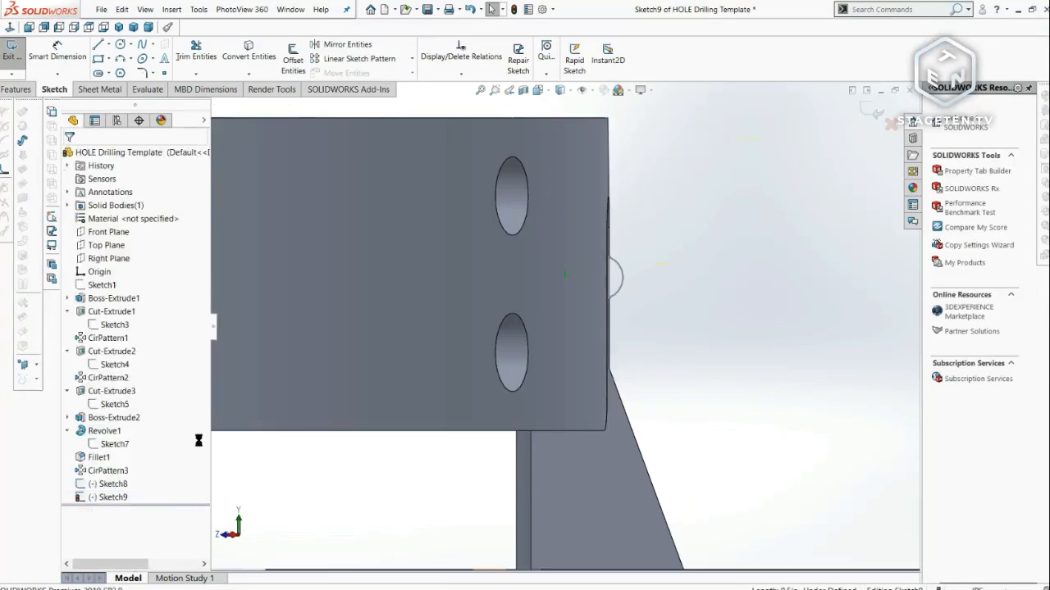
{"action": "left_click", "coordinate": [873, 110]}
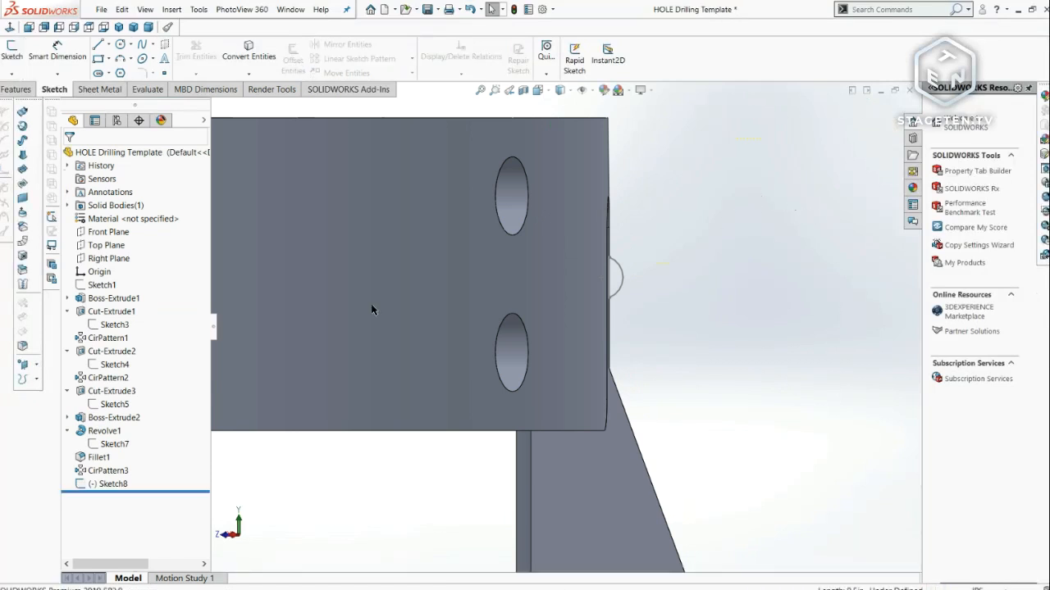
- Reopen Sketch8 and draw a horizontal construction line from the midpoint of the arc's closing line inward over the ring
{"action": "left_click", "coordinate": [93, 485]}
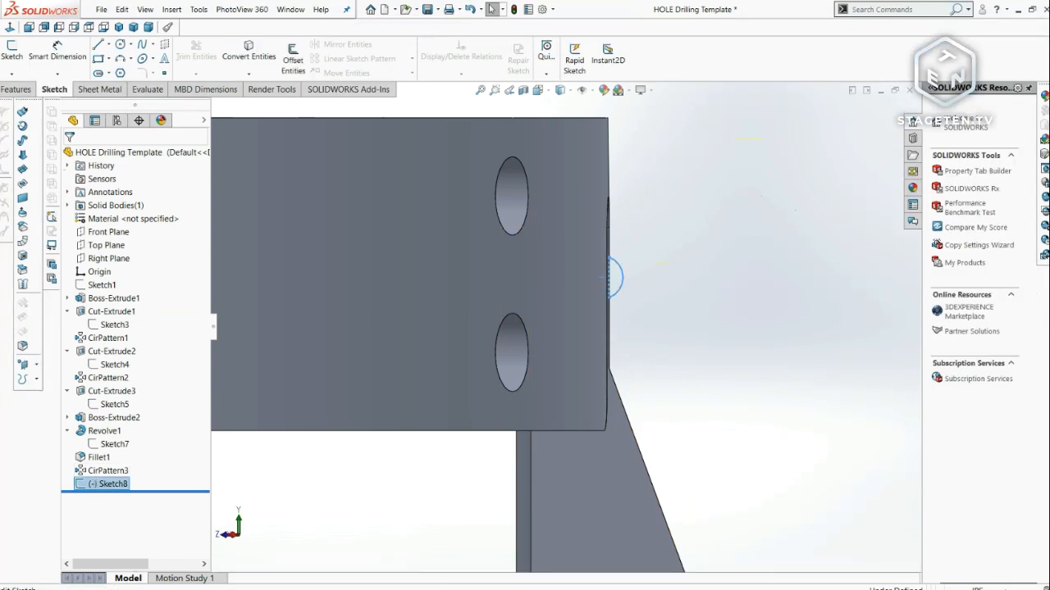
{"action": "left_click", "coordinate": [98, 44]}
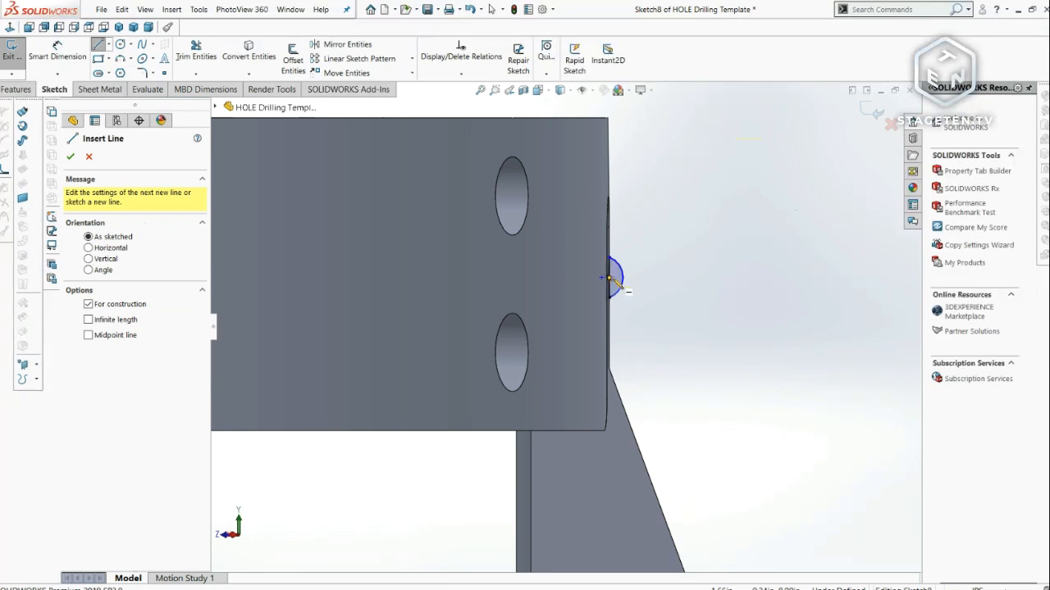
{"action": "left_click", "coordinate": [588, 277]}
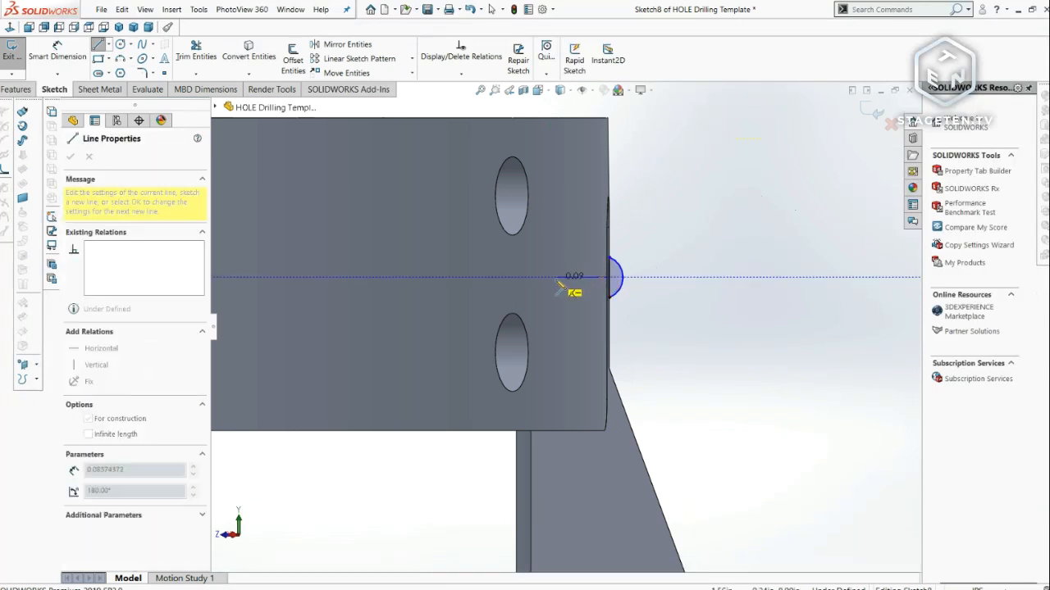
{"action": "key", "text": "Escape"}
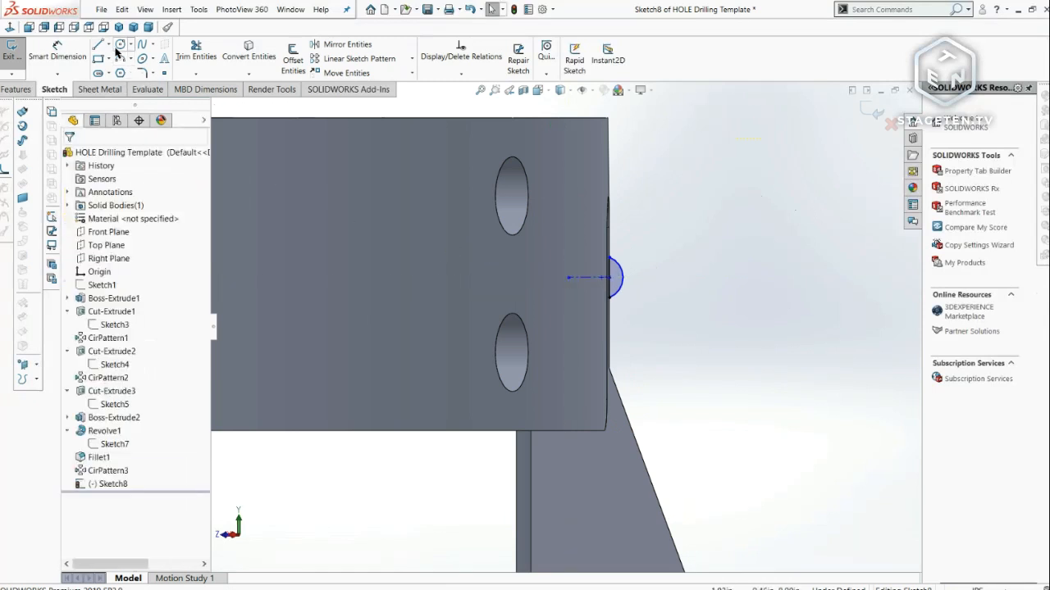
- Draw a vertical midpoint line through the construction line's inner end across the ring's height, with its upper end on the ring's top edge
{"action": "left_click", "coordinate": [99, 44]}
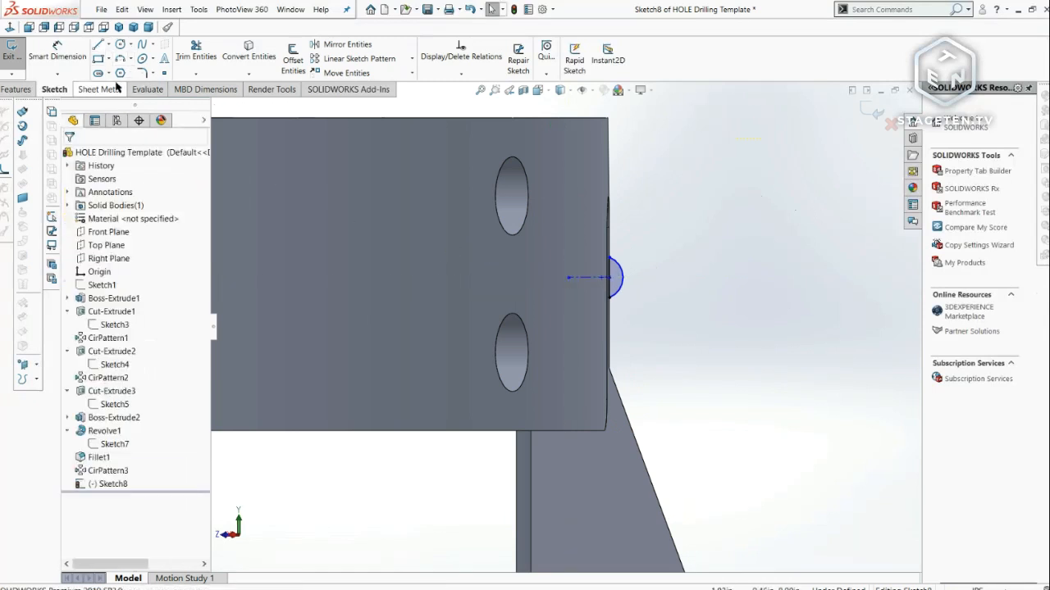
{"action": "left_click", "coordinate": [568, 277]}
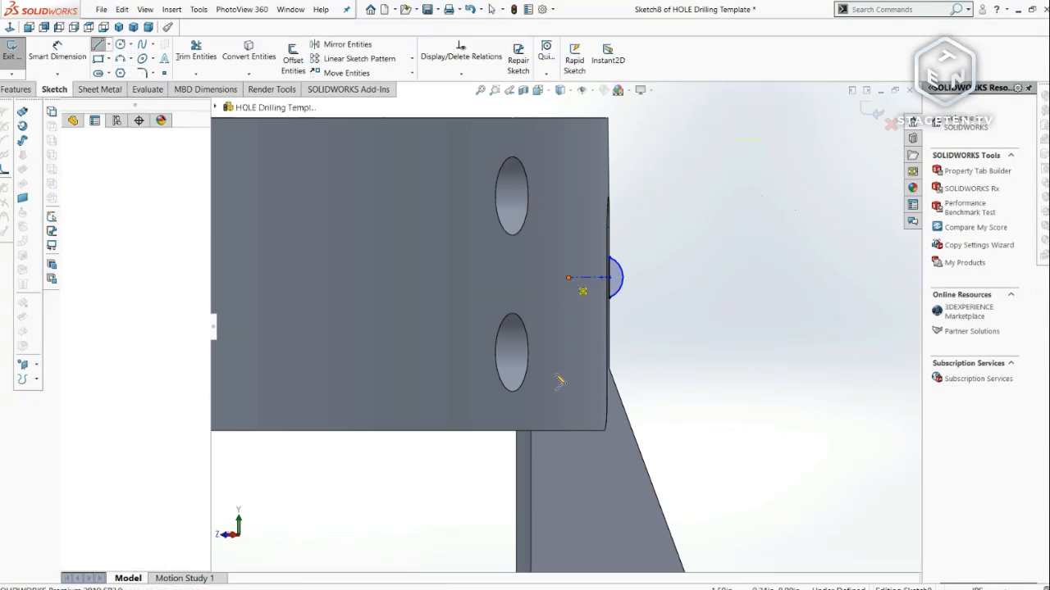
{"action": "left_click", "coordinate": [568, 429]}
{"action": "key", "text": "Escape"}
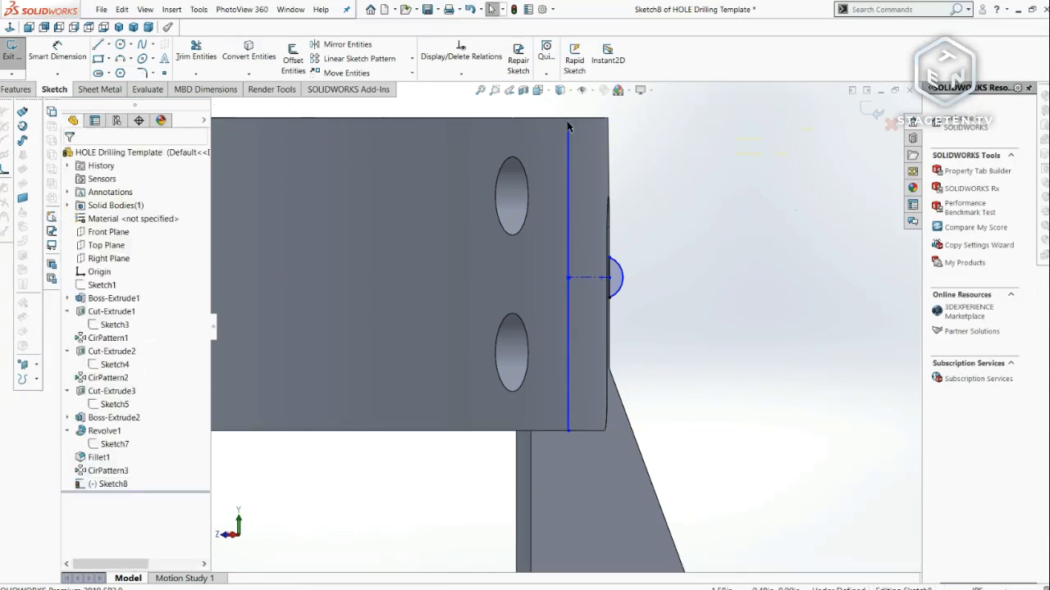
{"action": "left_click_drag", "start_coordinate": [567, 121], "coordinate": [578, 122]}
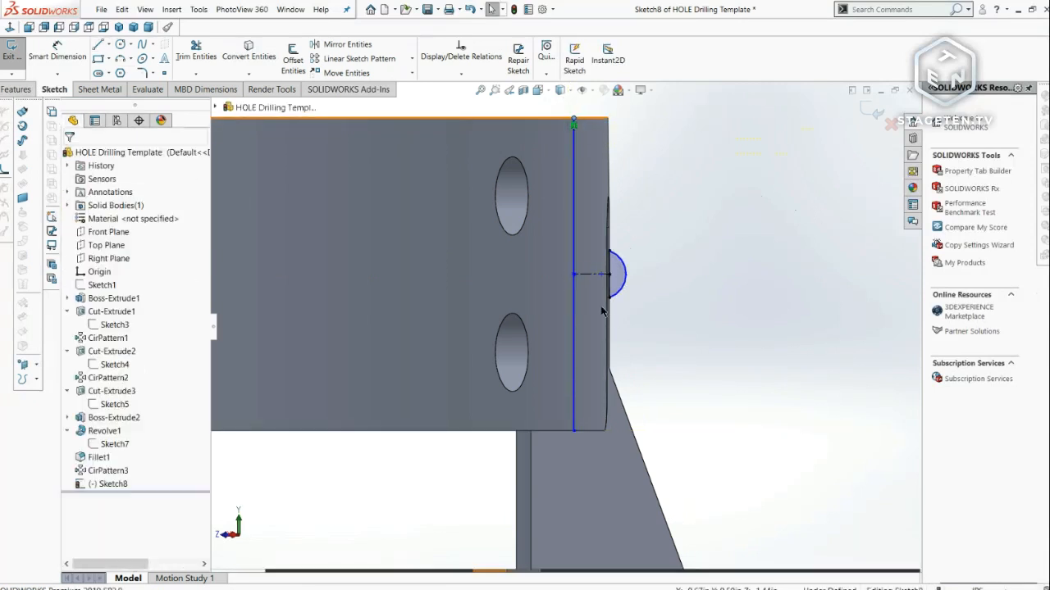
- Convert the vertical line across the ring's height to construction geometry
{"action": "left_click", "coordinate": [575, 310]}
{"action": "left_click", "coordinate": [574, 310]}
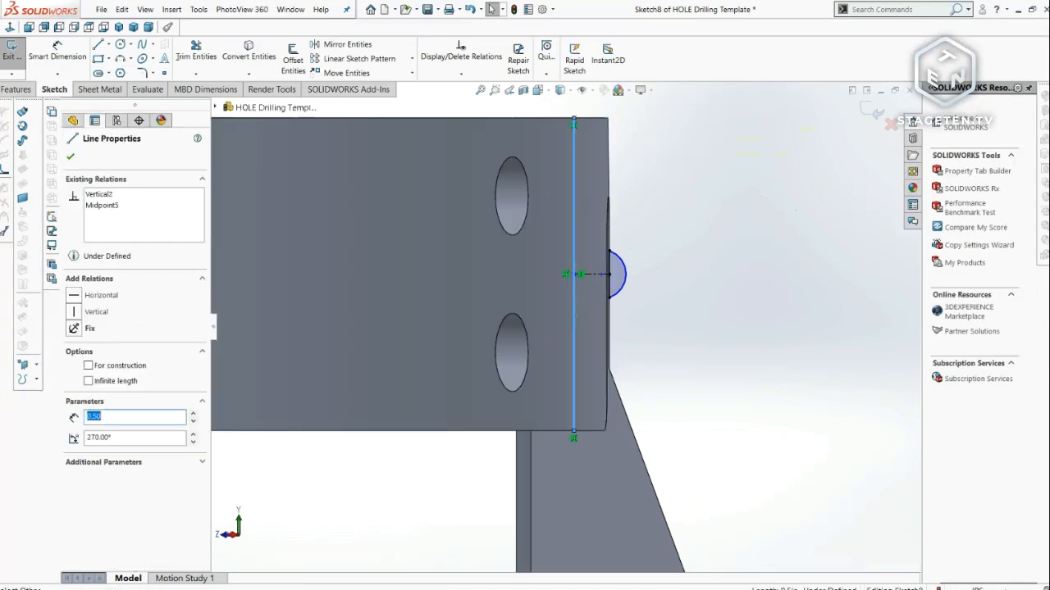
{"action": "left_click", "coordinate": [638, 304]}
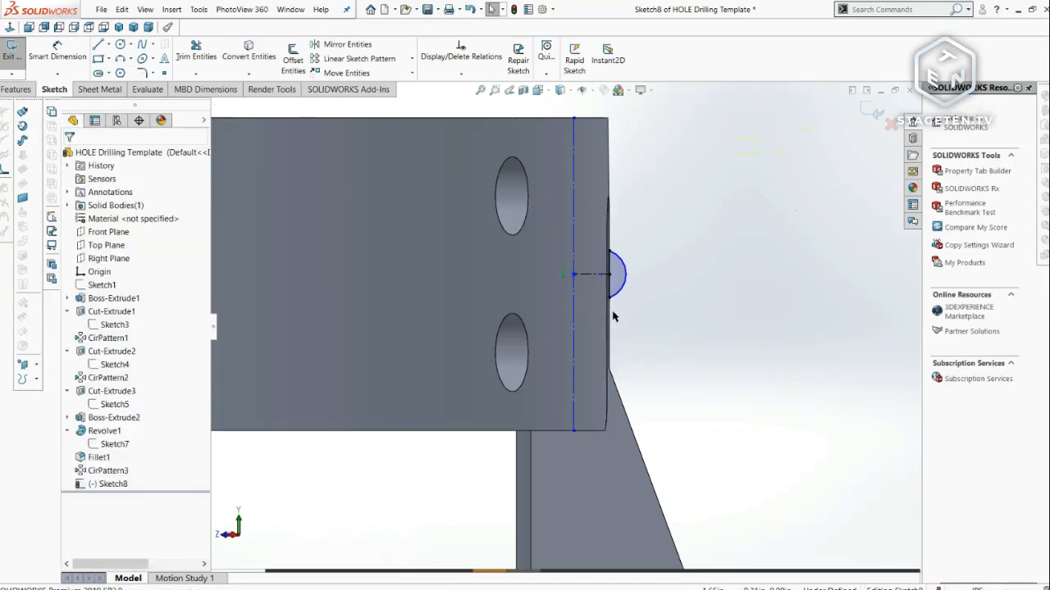
{"action": "left_click", "coordinate": [609, 297]}
{"action": "left_click", "coordinate": [627, 315]}
- Add a radius dimension to the small arc and try to set it to 0.025 in
{"action": "scroll", "coordinate": [606, 296], "scroll_direction": "down", "scroll_amount": 3}
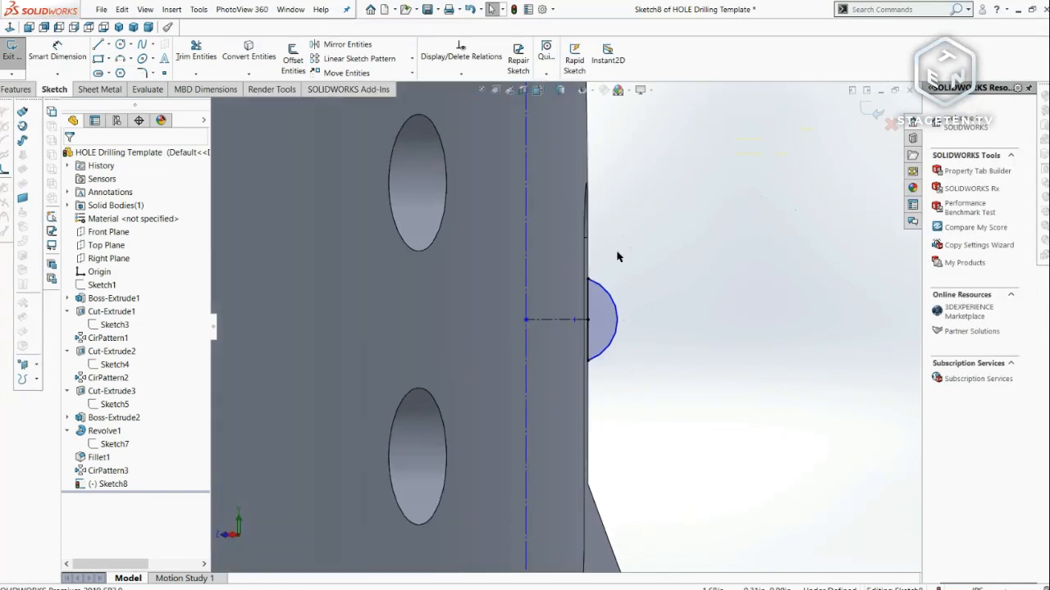
{"action": "left_click", "coordinate": [603, 291]}
{"action": "left_click", "coordinate": [58, 50]}
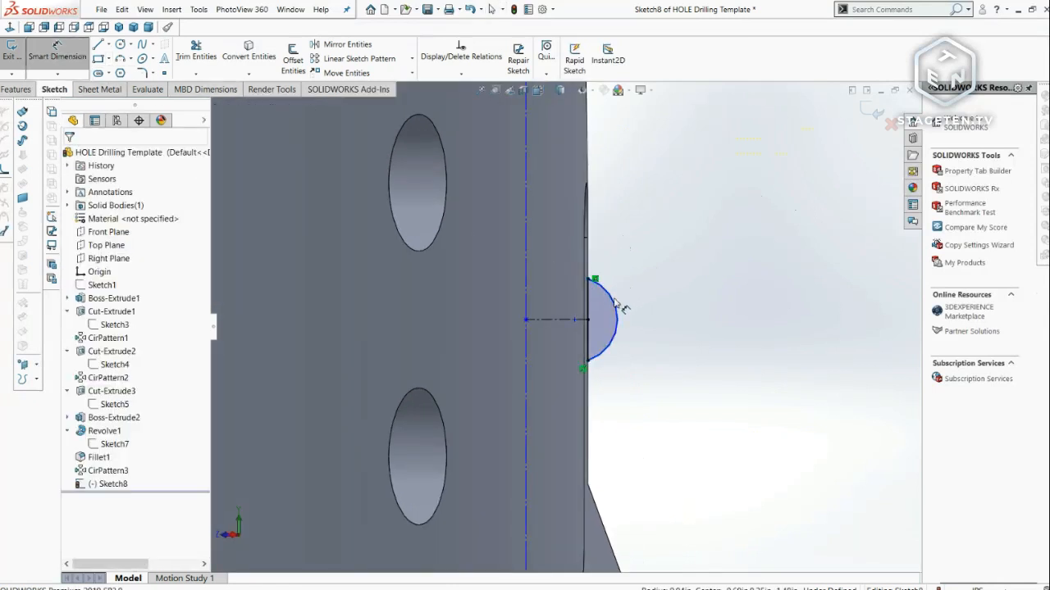
{"action": "left_click", "coordinate": [611, 305]}
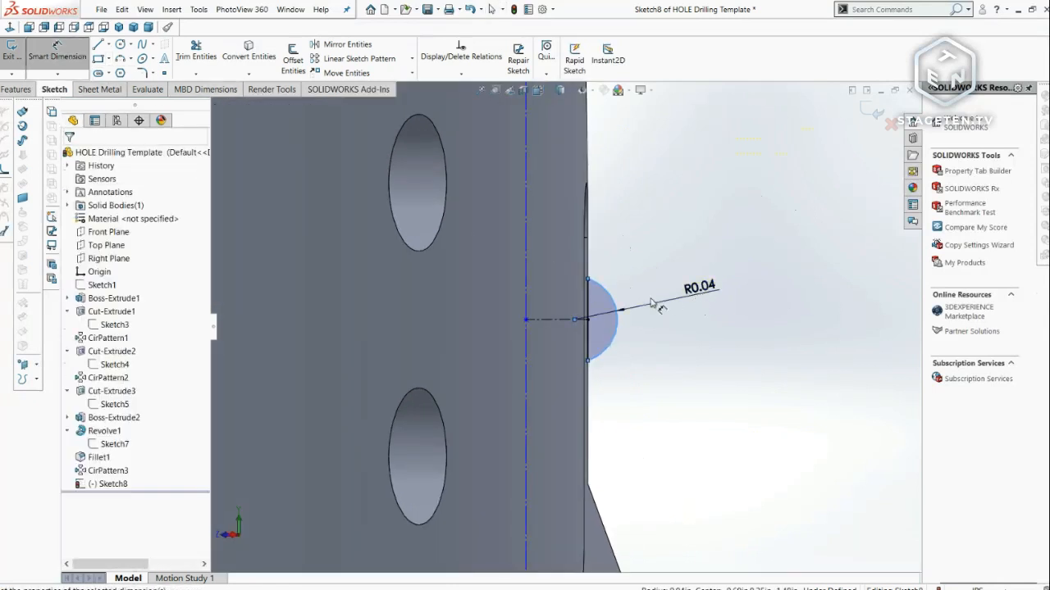
{"action": "left_click", "coordinate": [701, 289]}
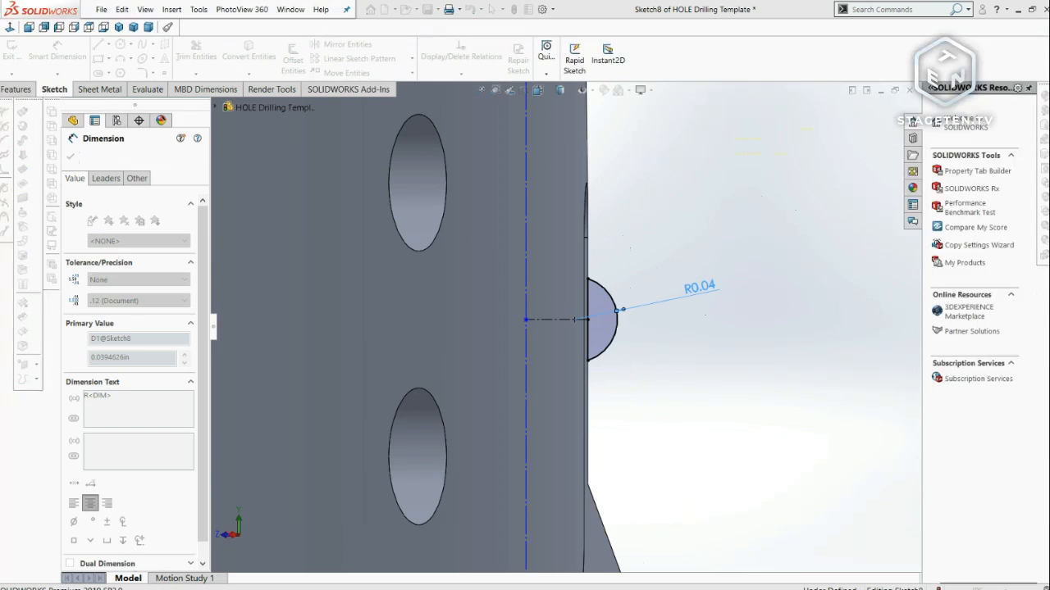
{"action": "key", "text": "Return"}
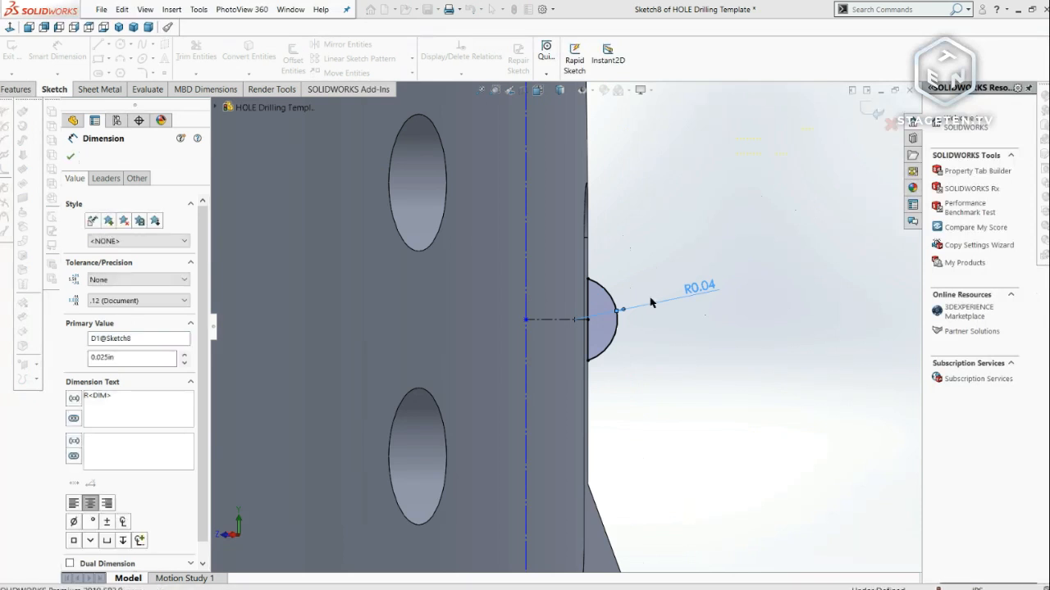
{"action": "key", "text": "Escape"}
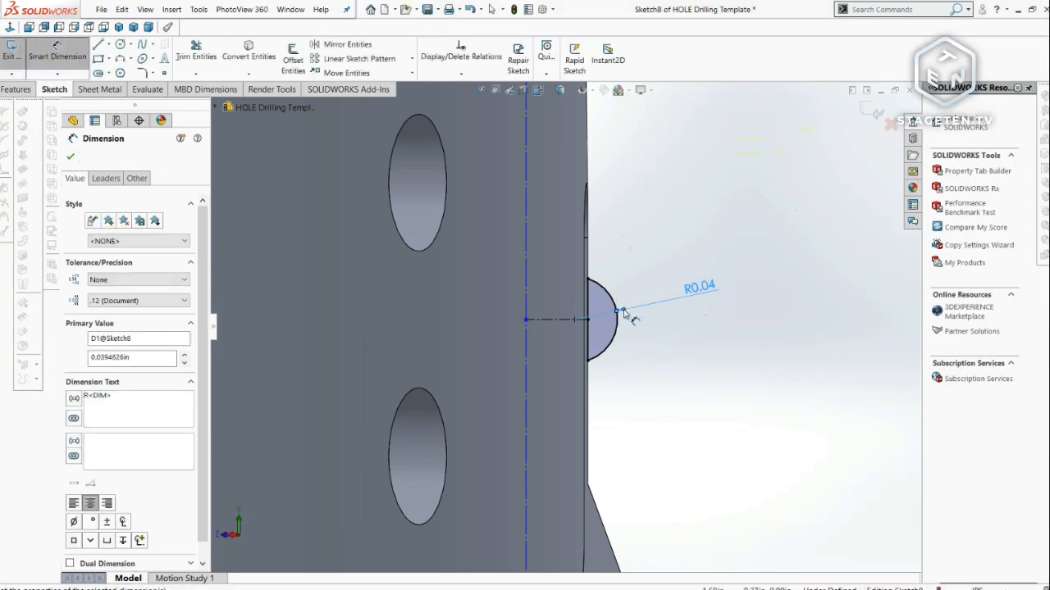
- Set the small arc's radius to 0.30 in
{"action": "scroll", "coordinate": [656, 348], "scroll_direction": "up", "scroll_amount": 2}
{"action": "scroll", "coordinate": [635, 341], "scroll_direction": "up", "scroll_amount": 1}
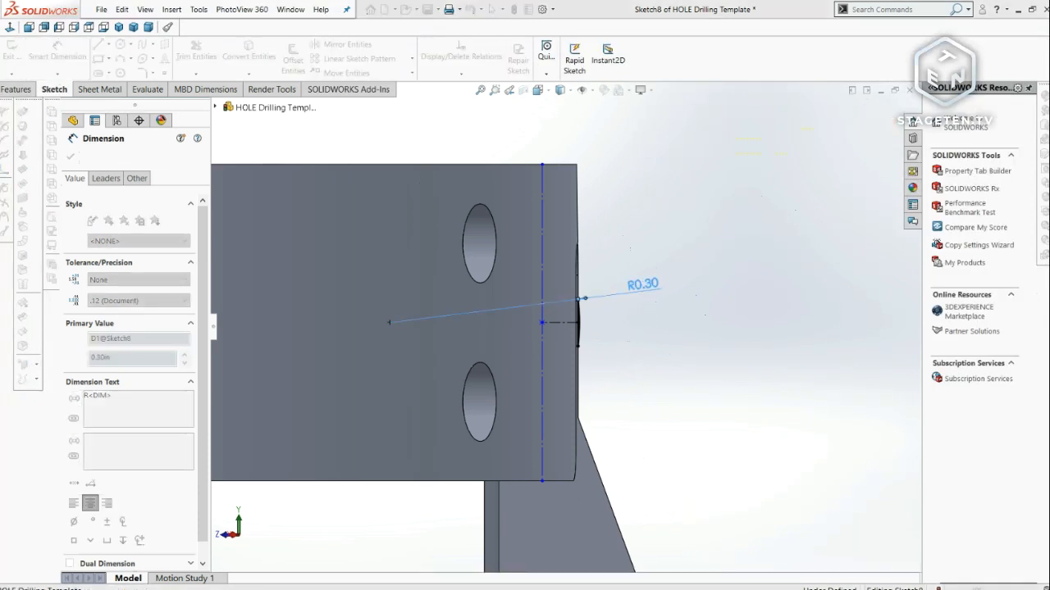
{"action": "left_click", "coordinate": [656, 310]}
{"action": "key", "text": "Escape"}
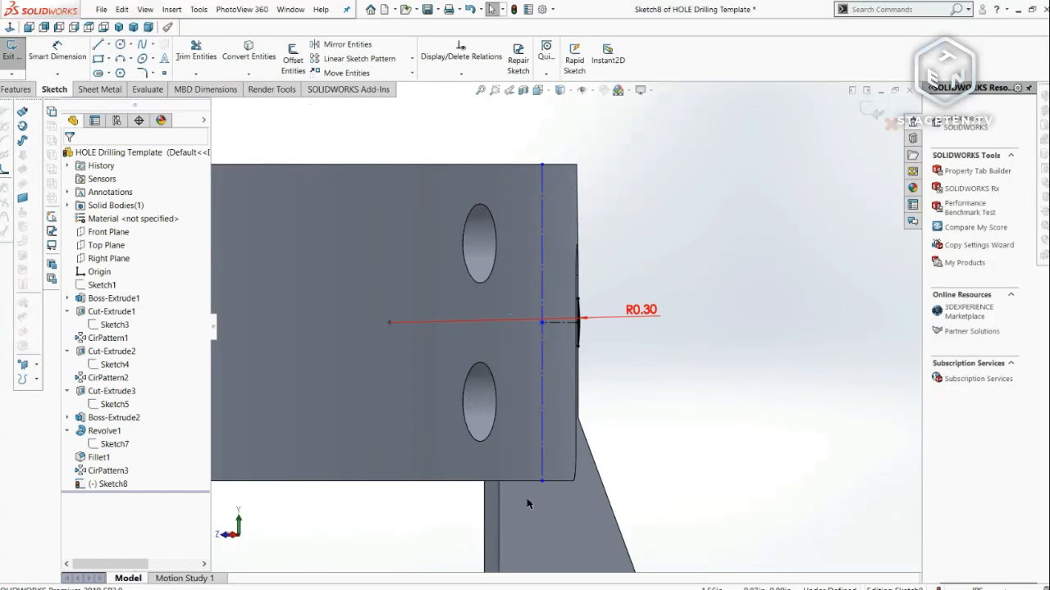
- Delete the small arc's radius dimension
{"action": "left_click", "coordinate": [638, 312]}
{"action": "key", "text": "Escape"}
{"action": "key", "text": "Delete"}
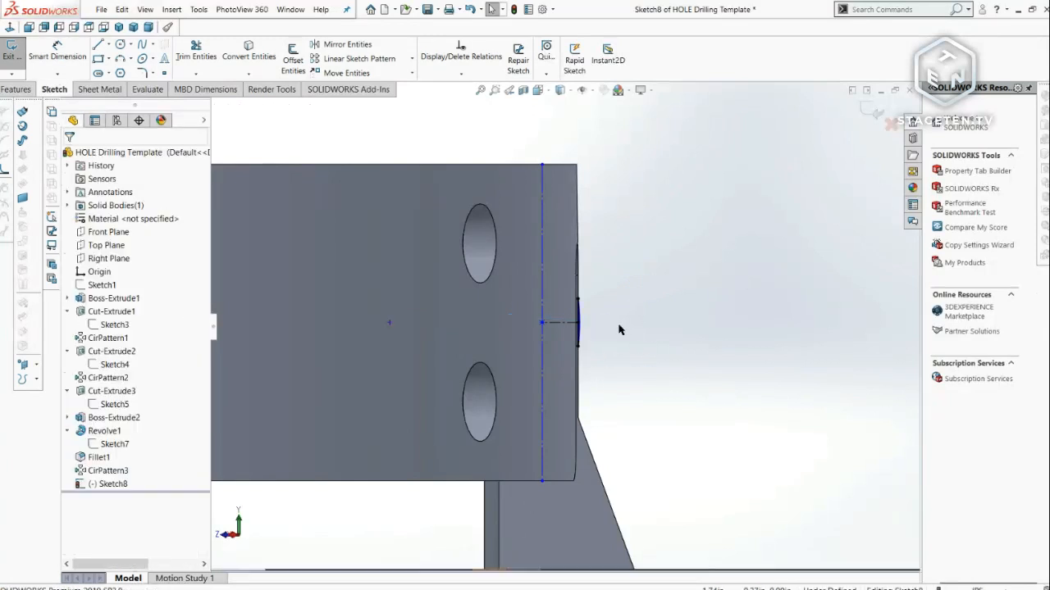
- Move the small arc's centre along the horizontal construction line to give the arc a tighter curve at the ring's outer edge
{"action": "scroll", "coordinate": [633, 320], "scroll_direction": "down", "scroll_amount": 2}
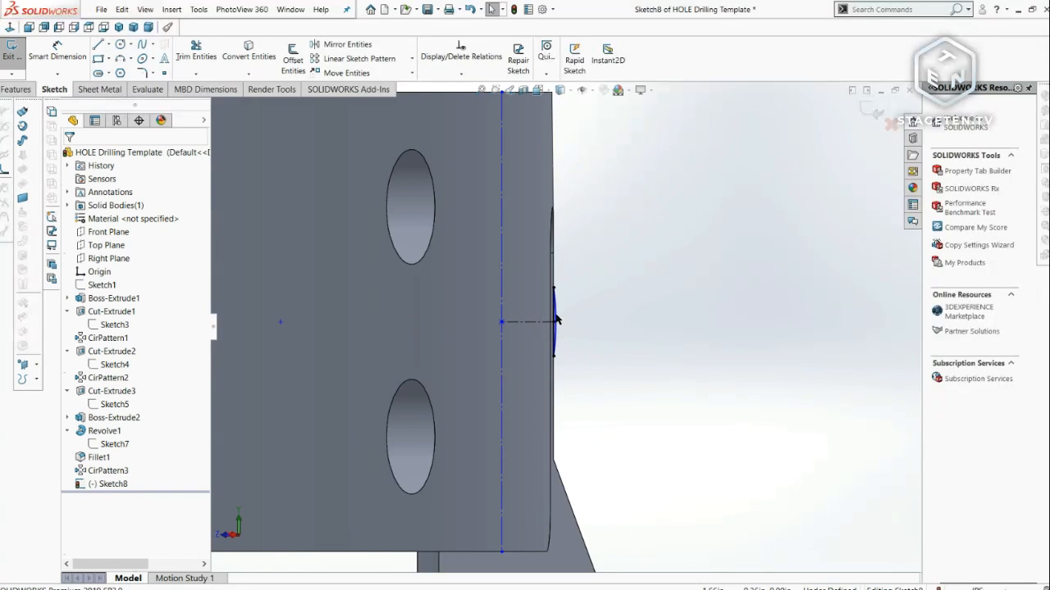
{"action": "mouse_move", "coordinate": [281, 321]}
{"action": "left_mouse_down"}
{"action": "mouse_move", "coordinate": [555, 326]}
{"action": "mouse_move", "coordinate": [528, 323]}
{"action": "left_mouse_up"}
{"action": "left_click", "coordinate": [619, 384]}
{"action": "left_click", "coordinate": [62, 58]}
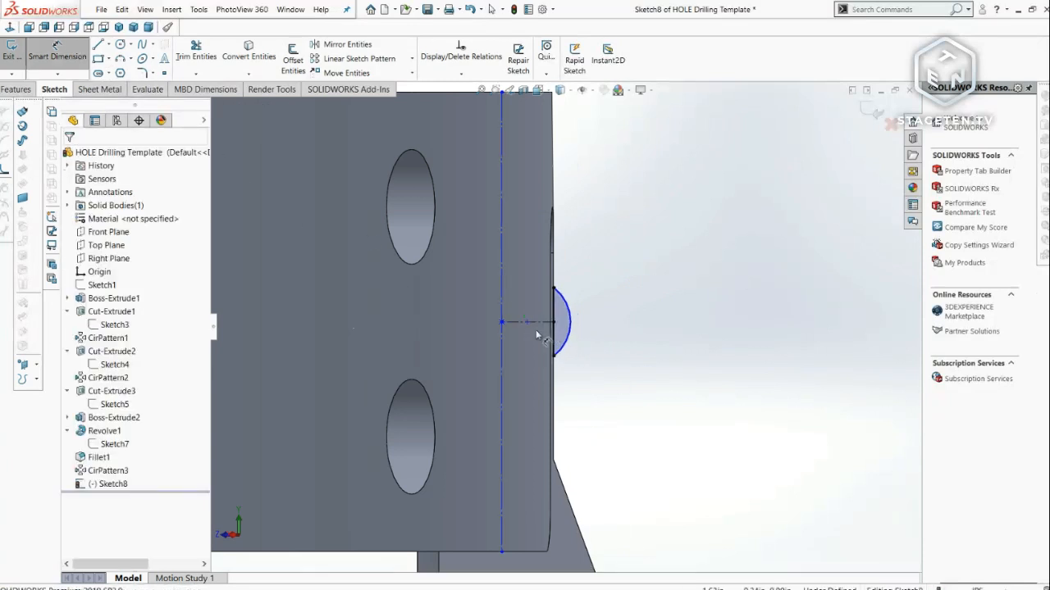
{"action": "left_click", "coordinate": [500, 323]}
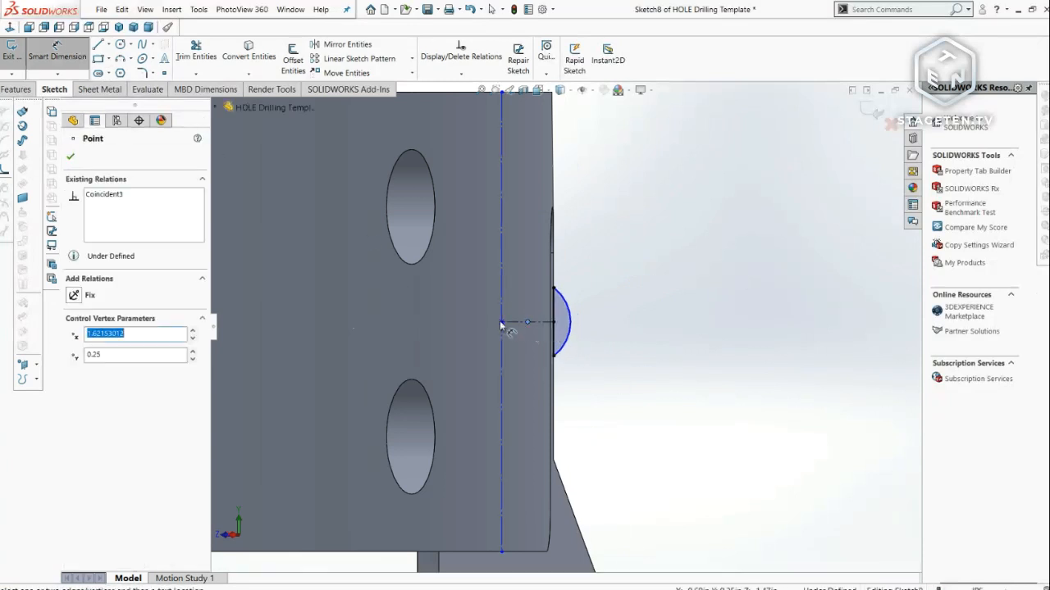
{"action": "left_click", "coordinate": [500, 325]}
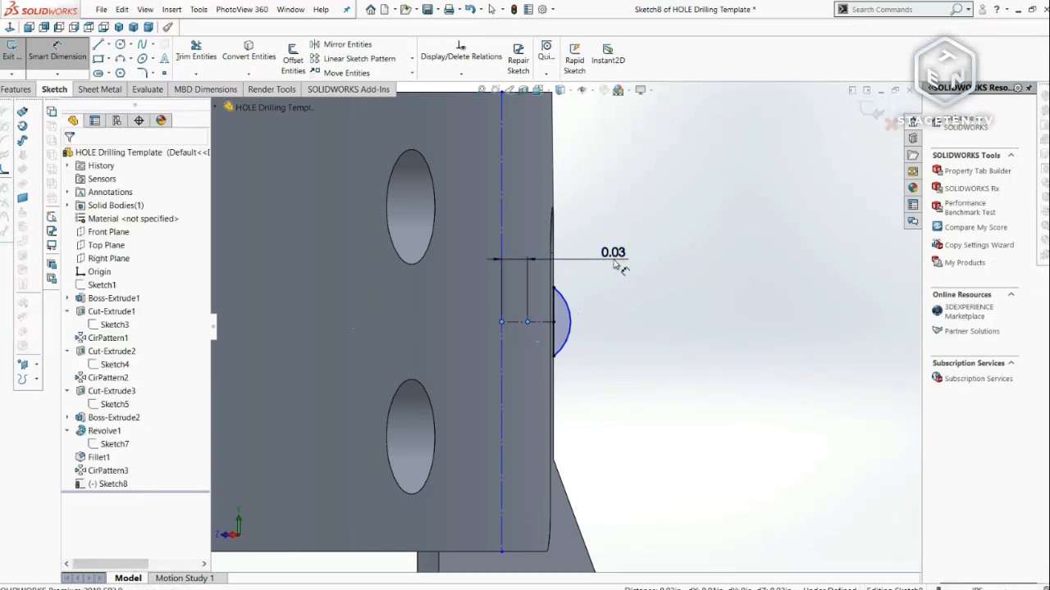
{"action": "left_click", "coordinate": [617, 264]}
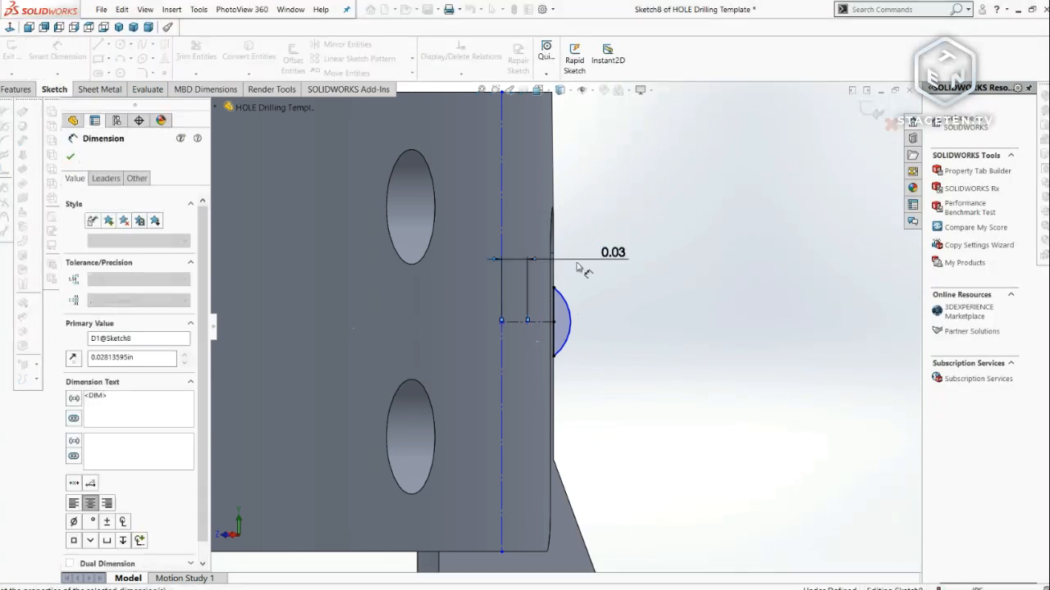
{"action": "key", "text": "Delete"}
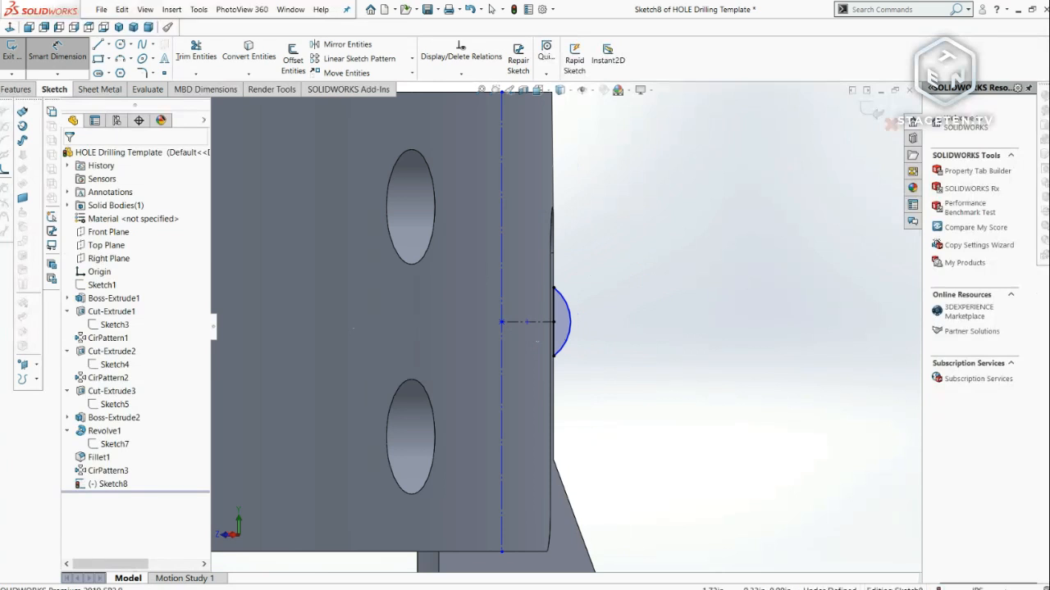
{"action": "left_click", "coordinate": [553, 325]}
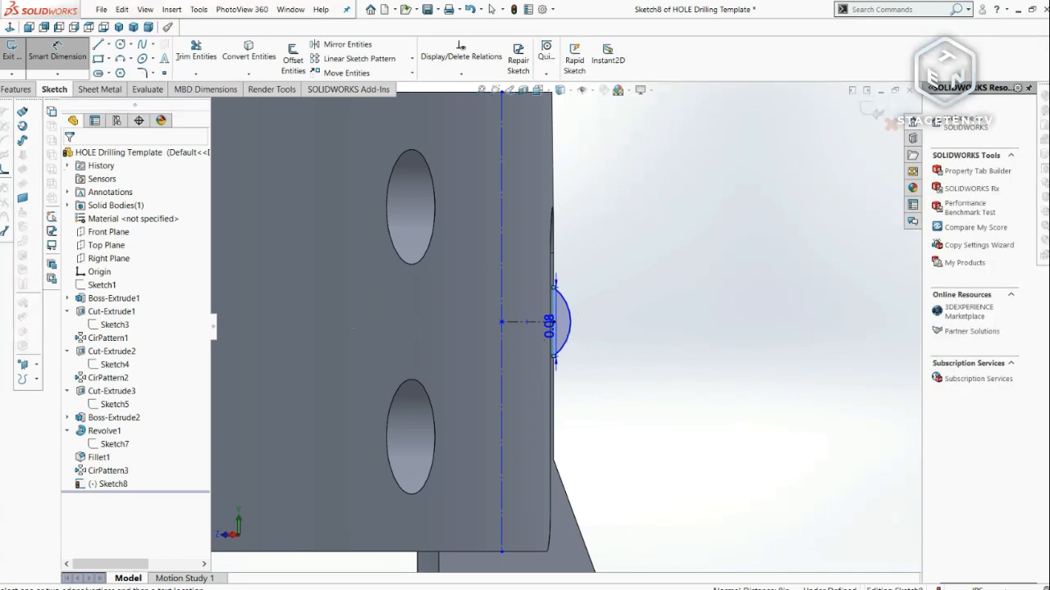
{"action": "key", "text": "Escape"}
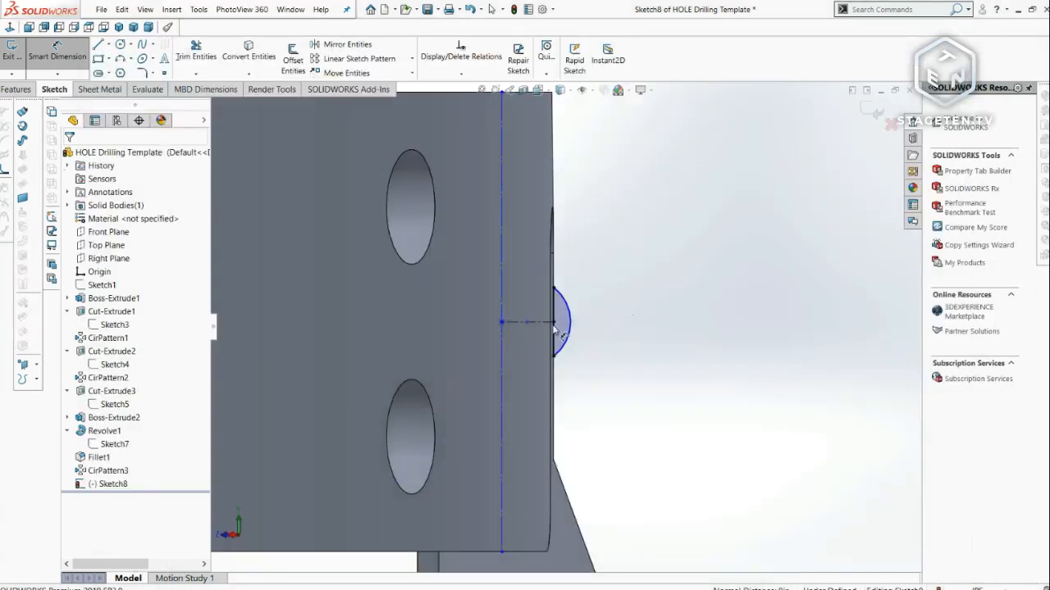
- Dimension the horizontal distance from the arc's centre to the profile's straight edge as 0.03 in
{"action": "left_click", "coordinate": [555, 331]}
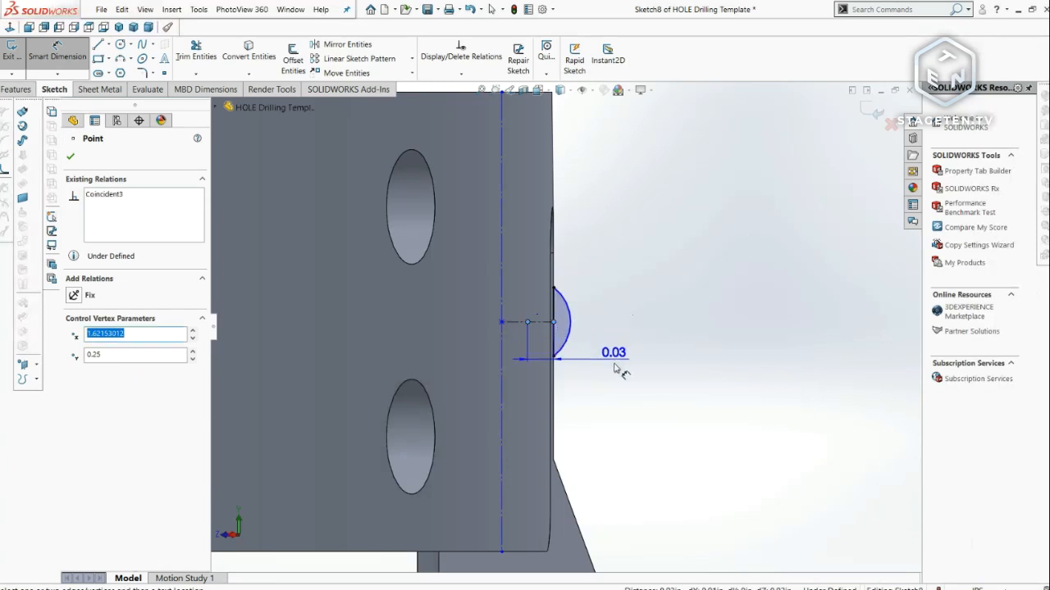
{"action": "left_click", "coordinate": [621, 391]}
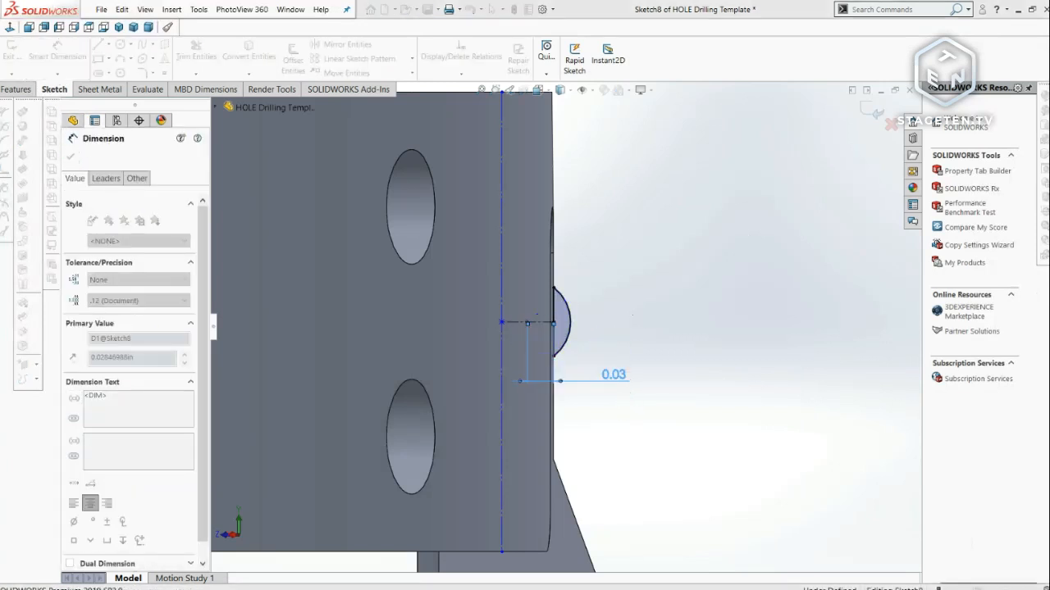
{"action": "key", "text": "Return"}
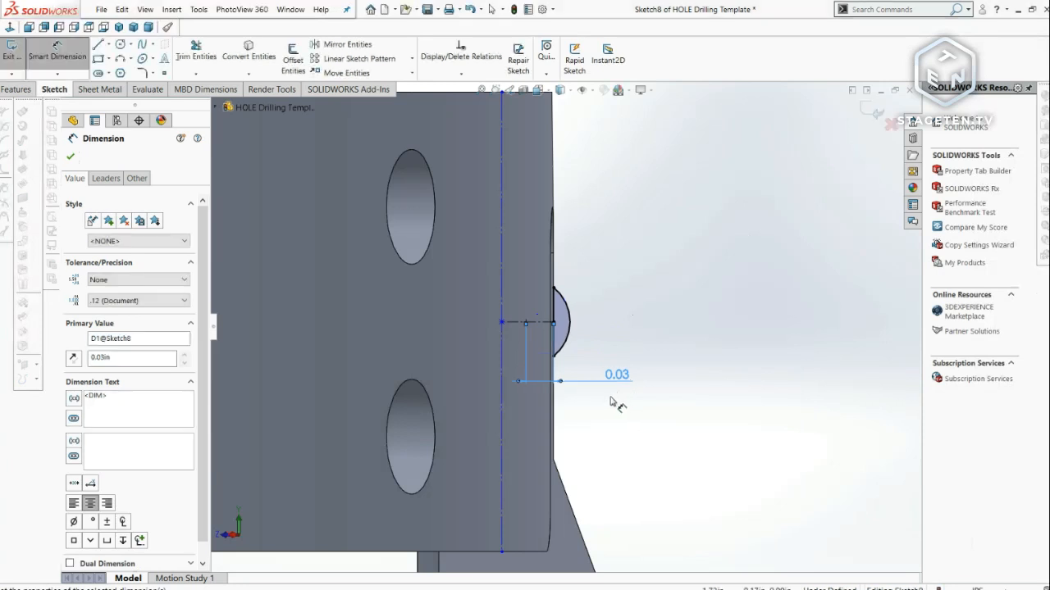
{"action": "scroll", "coordinate": [219, 197], "scroll_direction": "up", "scroll_amount": 2}
{"action": "scroll", "coordinate": [325, 218], "scroll_direction": "up", "scroll_amount": 1}
{"action": "middle_click_drag", "start_coordinate": [324, 219], "coordinate": [314, 246]}
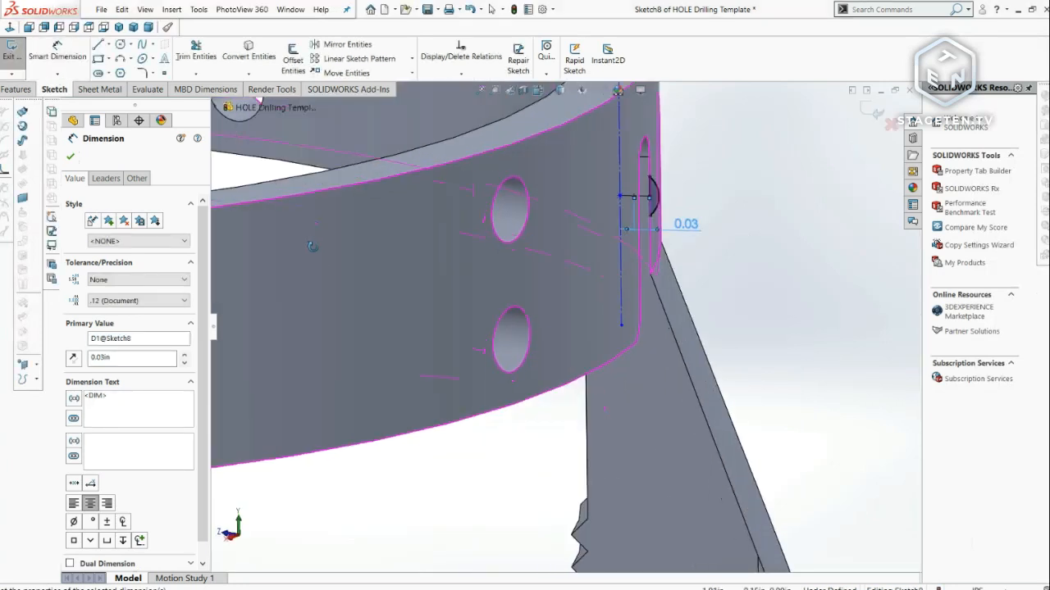
{"action": "scroll", "coordinate": [330, 238], "scroll_direction": "up", "scroll_amount": 8}
{"action": "left_click", "coordinate": [71, 155]}
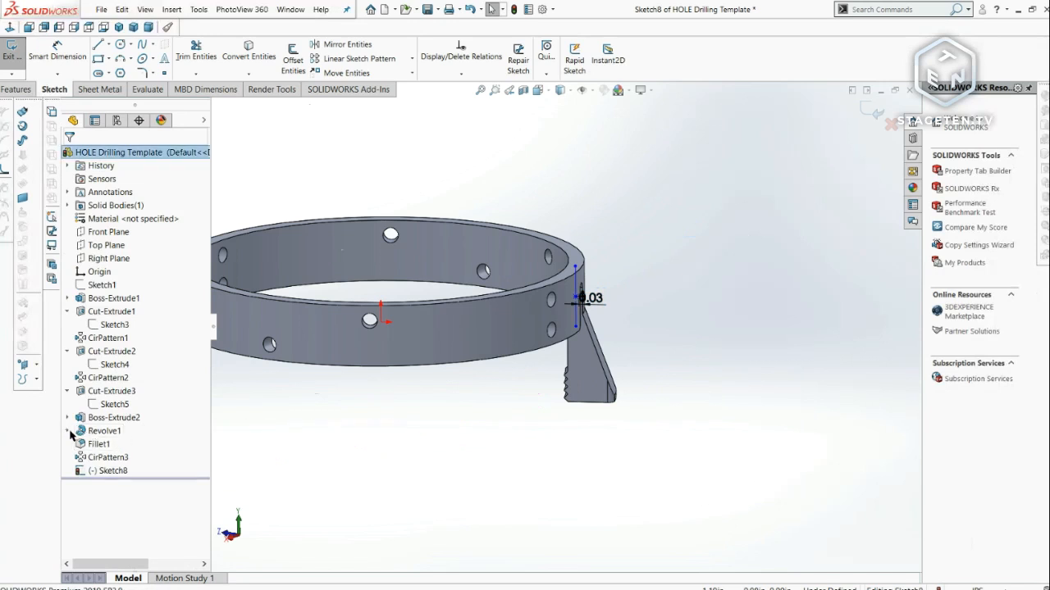
- Show Sketch7 and revolve the arc profile around its vertical centreline to form a bead around the ring
{"action": "left_click", "coordinate": [113, 444]}
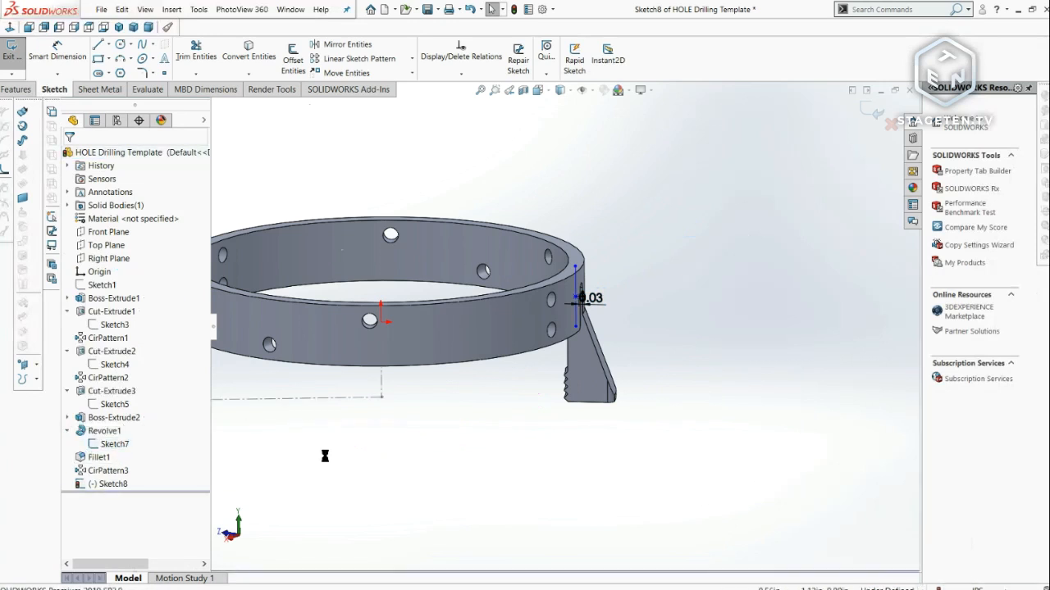
{"action": "scroll", "coordinate": [457, 377], "scroll_direction": "up", "scroll_amount": 3}
{"action": "left_click", "coordinate": [18, 90]}
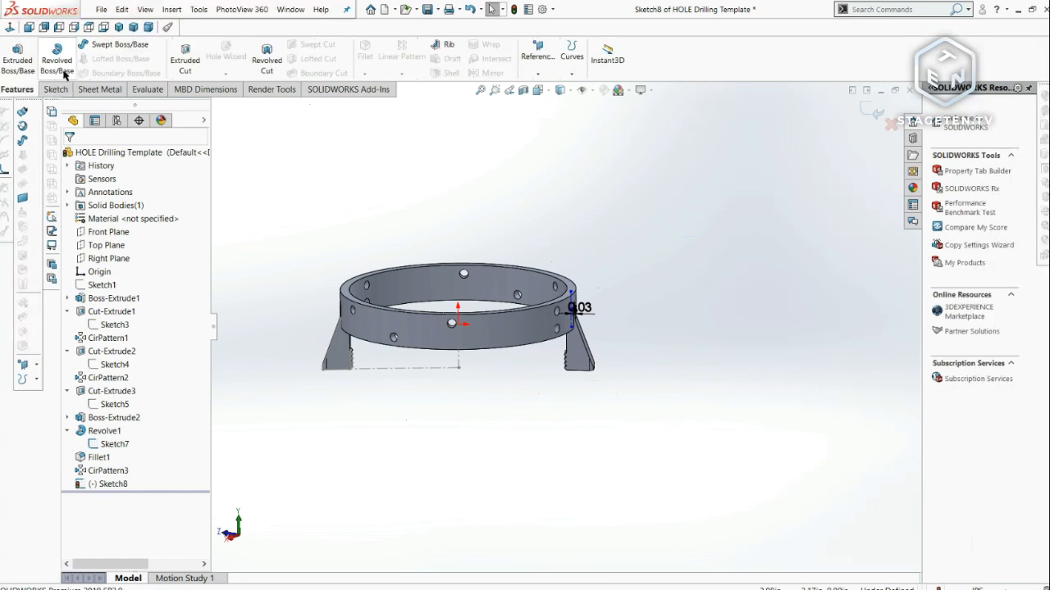
{"action": "left_click", "coordinate": [458, 366]}
{"action": "left_click", "coordinate": [71, 159]}
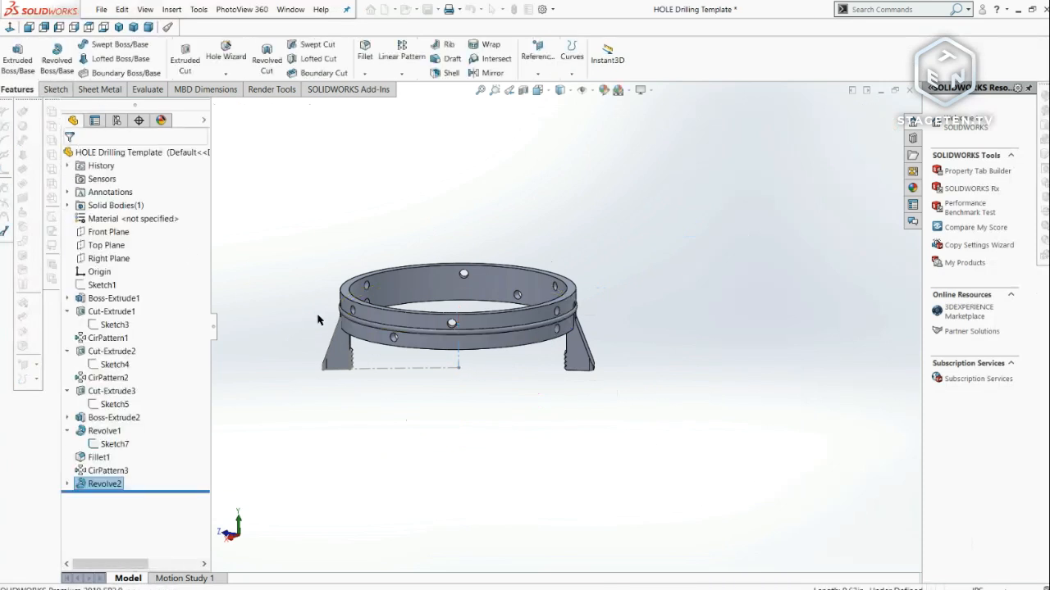
- Try to move Revolve2 to an earlier place in the feature order, ahead of the ring's cuts
{"action": "middle_click_drag", "start_coordinate": [421, 320], "coordinate": [410, 354]}
{"action": "scroll", "coordinate": [412, 347], "scroll_direction": "down", "scroll_amount": 6}
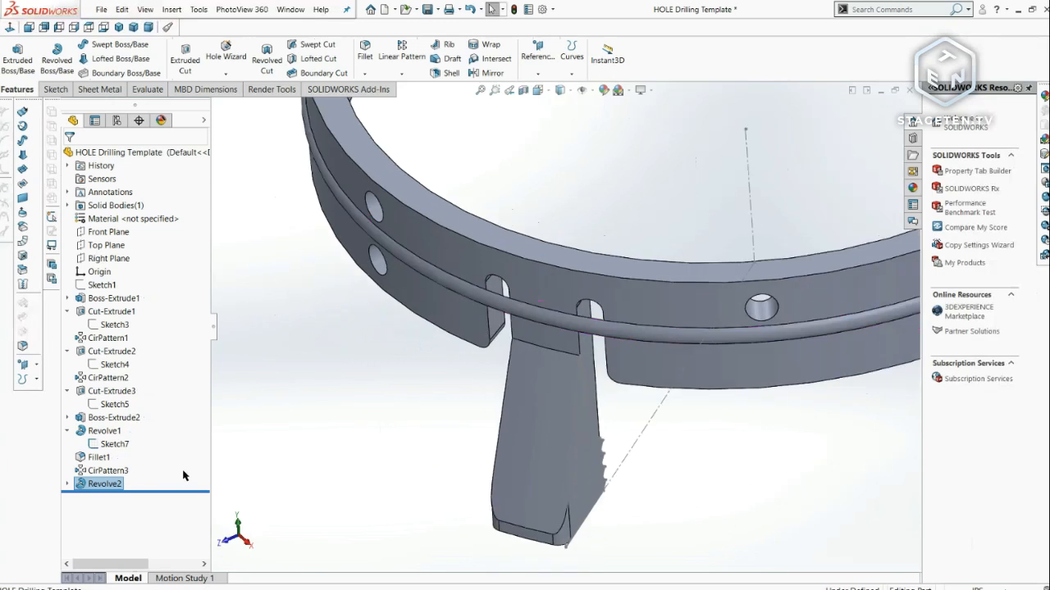
{"action": "left_click_drag", "start_coordinate": [87, 487], "coordinate": [103, 352]}
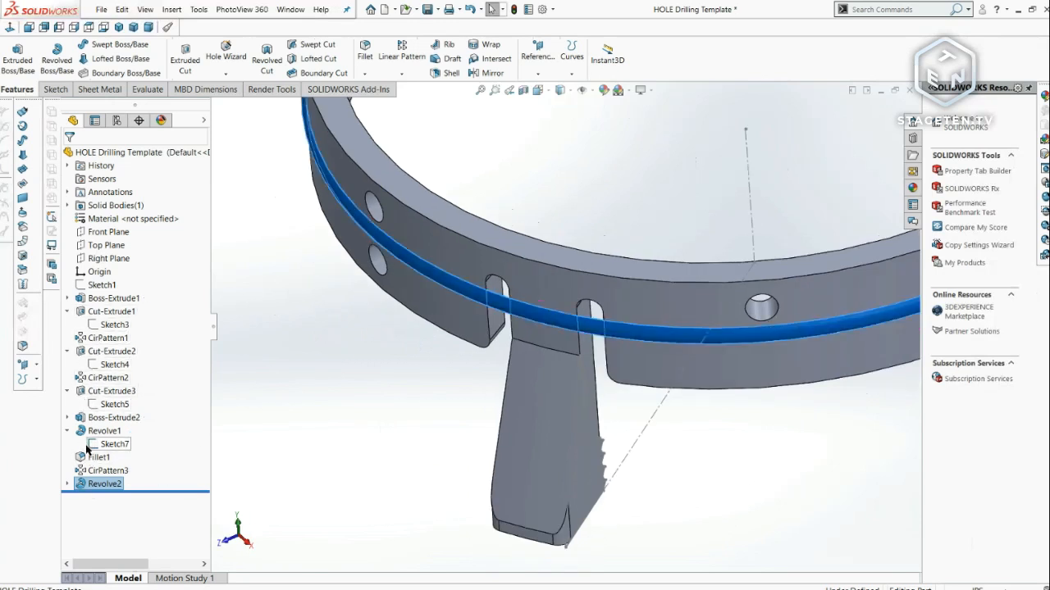
{"action": "left_click", "coordinate": [373, 443]}
- Turn the model to a straight side view and open Revolve2's Sketch8 for editing
{"action": "middle_click_drag", "start_coordinate": [373, 443], "coordinate": [539, 157]}
{"action": "left_click", "coordinate": [537, 90]}
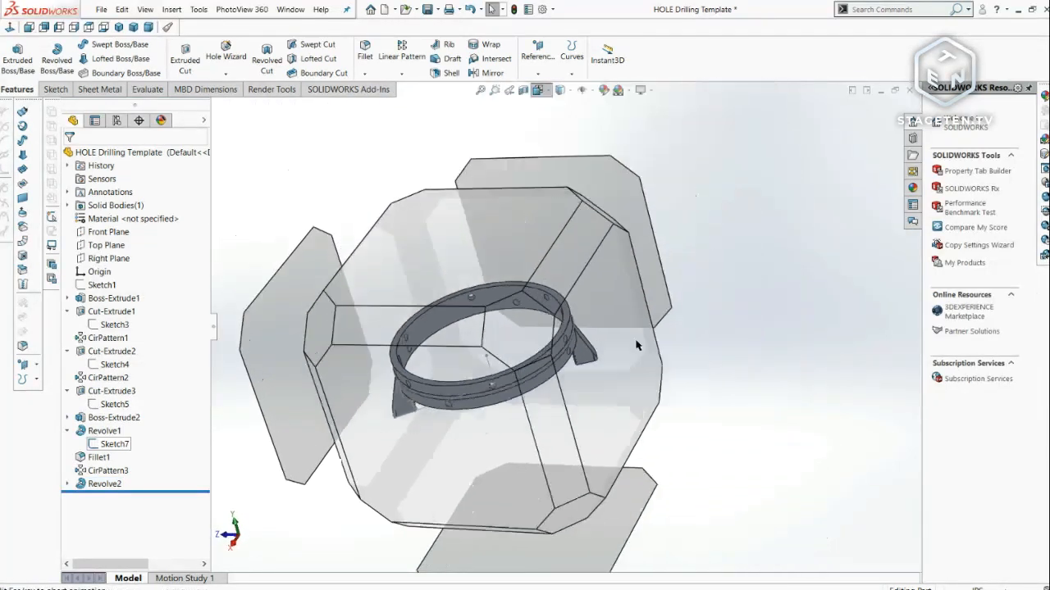
{"action": "left_click", "coordinate": [812, 238]}
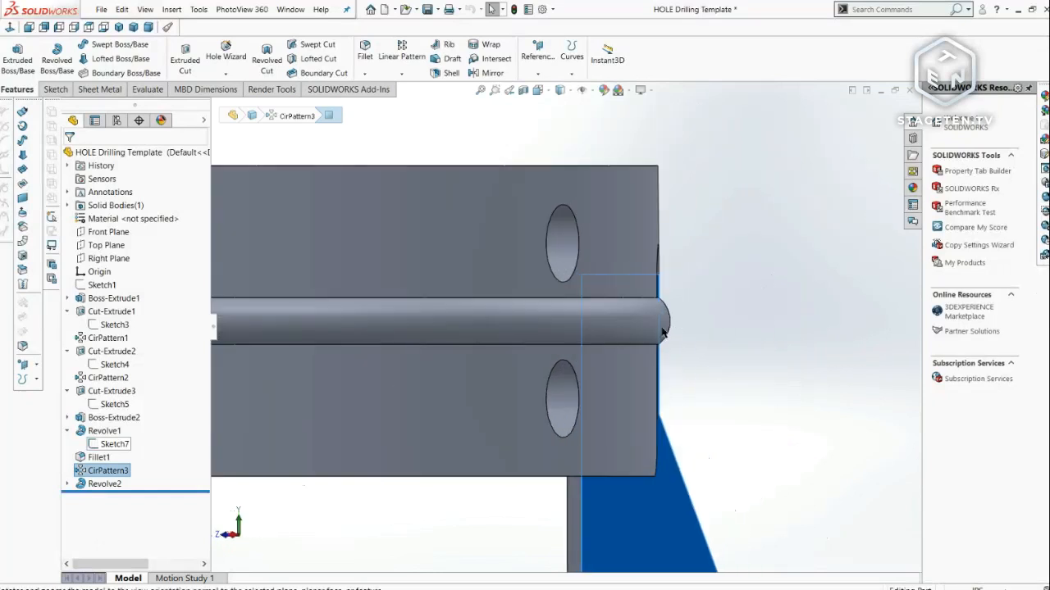
{"action": "left_click", "coordinate": [67, 484]}
{"action": "left_click", "coordinate": [96, 499]}
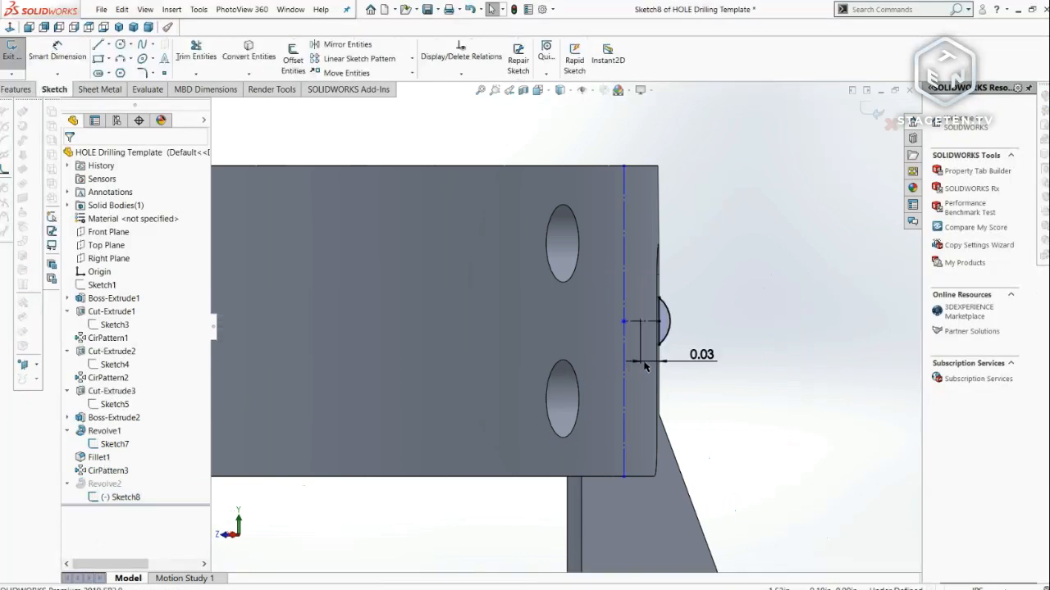
- Delete both construction lines and the closed arc profile with its dimension from Sketch8
{"action": "left_click", "coordinate": [623, 297]}
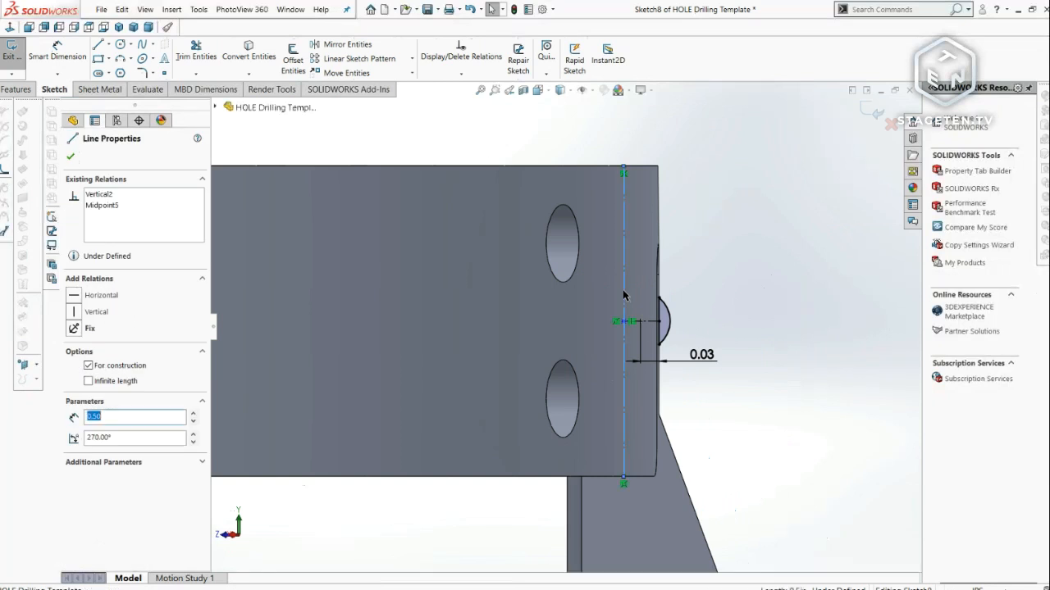
{"action": "key", "text": "Delete"}
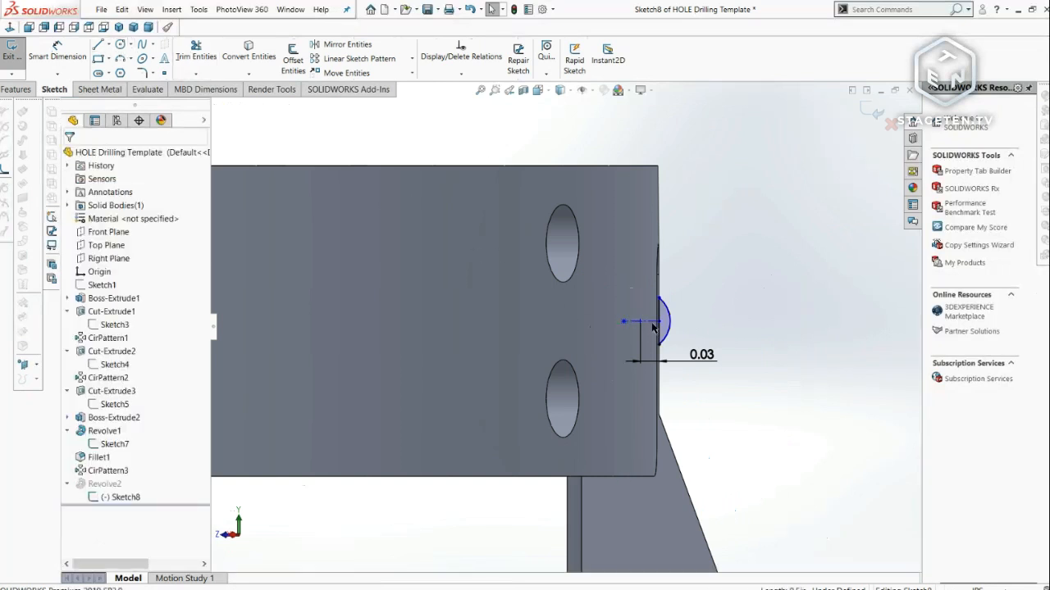
{"action": "left_click", "coordinate": [653, 325]}
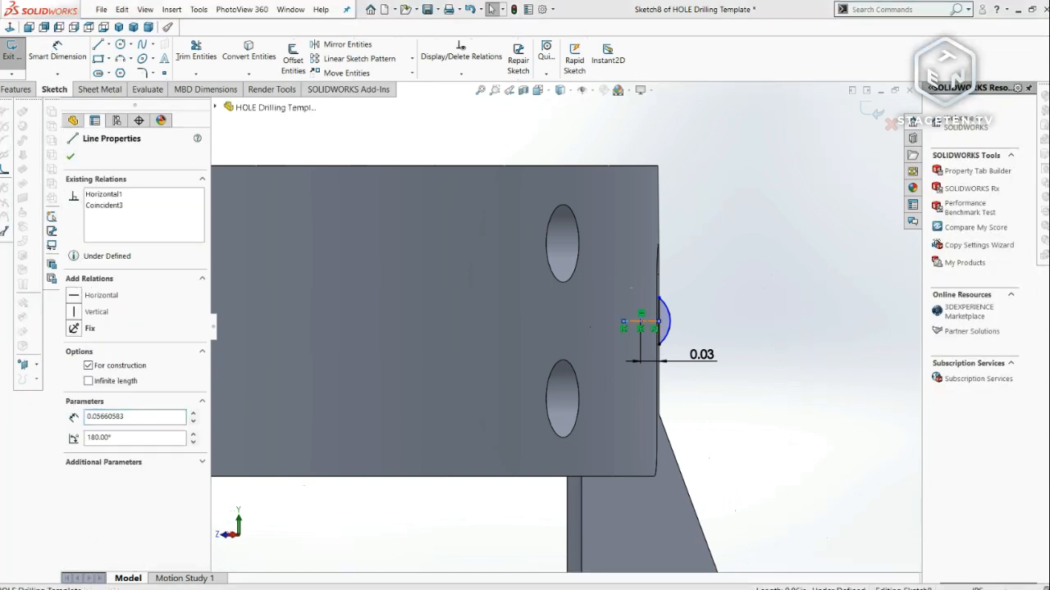
{"action": "key", "text": "Delete"}
{"action": "left_click_drag", "start_coordinate": [701, 283], "coordinate": [609, 346]}
{"action": "key", "text": "Delete"}
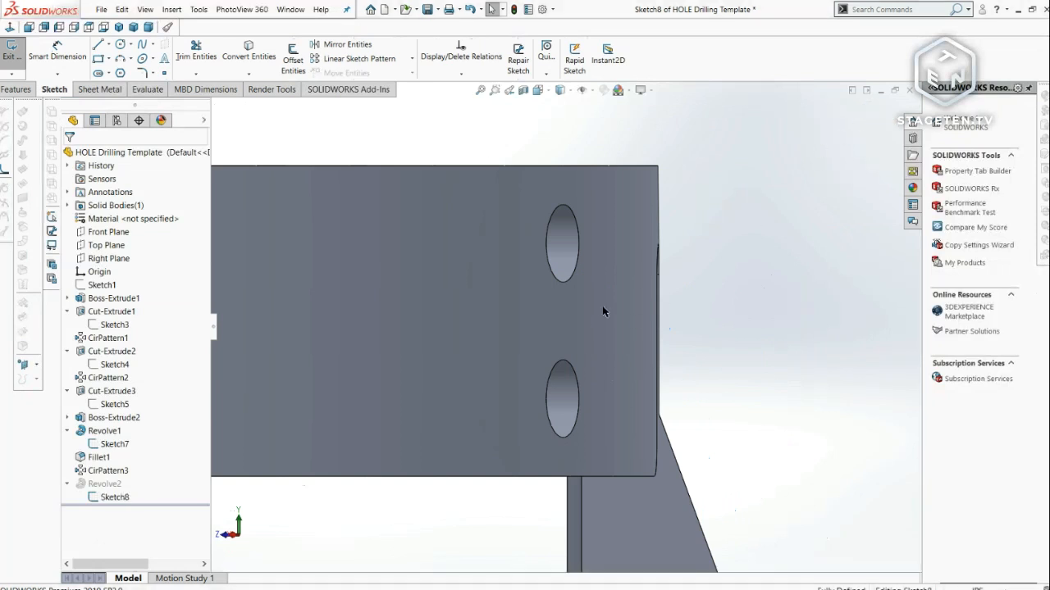
- Undo the deletions in Sketch8 and return to the part with the revolved bead in place
{"action": "scroll", "coordinate": [716, 314], "scroll_direction": "up", "scroll_amount": 4}
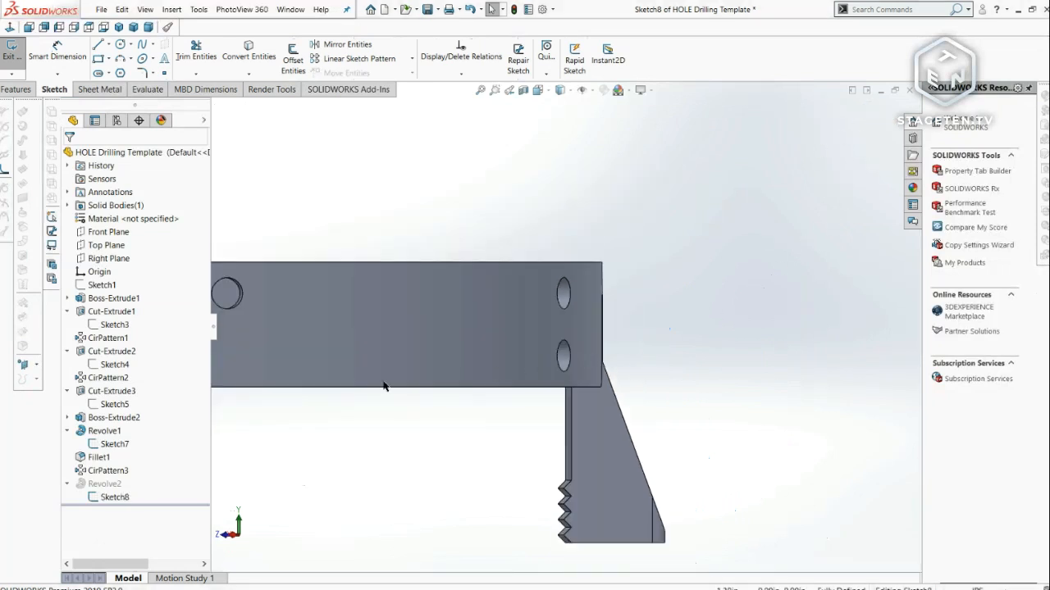
{"action": "key", "text": "ctrl+z"}
{"action": "key", "text": "ctrl+z"}
{"action": "key", "text": "ctrl+z"}
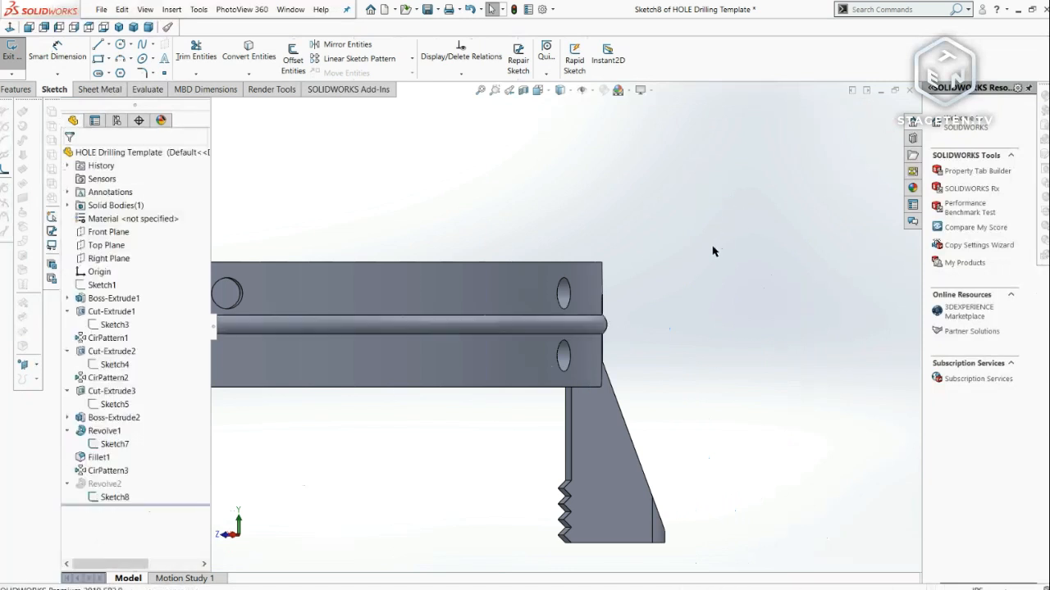
{"action": "mouse_move", "coordinate": [684, 276]}
{"action": "middle_mouse_down"}
{"action": "mouse_move", "coordinate": [521, 338]}
{"action": "mouse_move", "coordinate": [521, 383]}
{"action": "middle_mouse_up"}
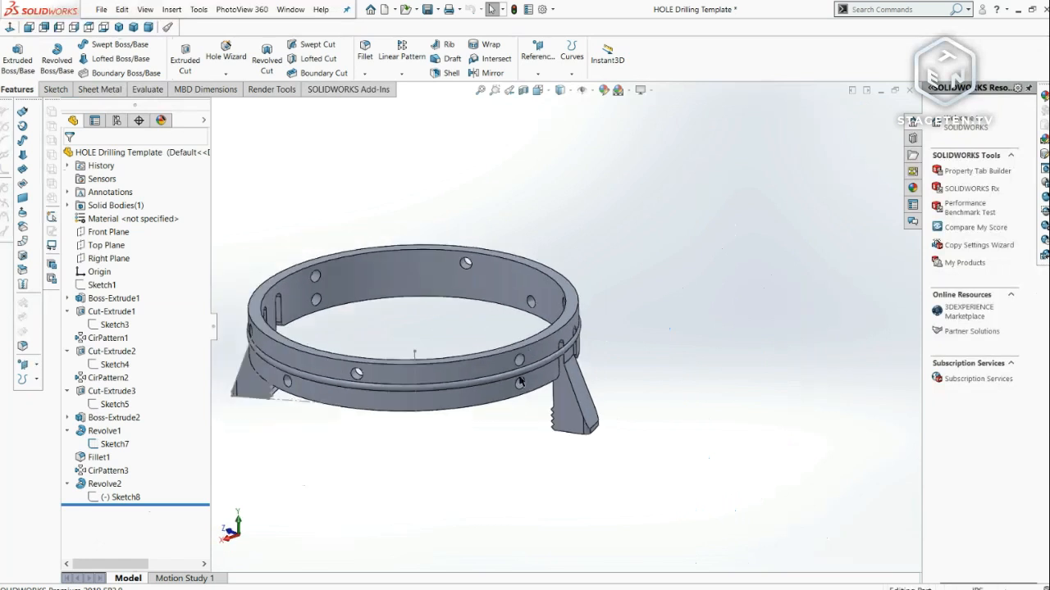
- Change the sketch plane of Sketch8 from the leg's face to the Right Plane
{"action": "left_click", "coordinate": [120, 497]}
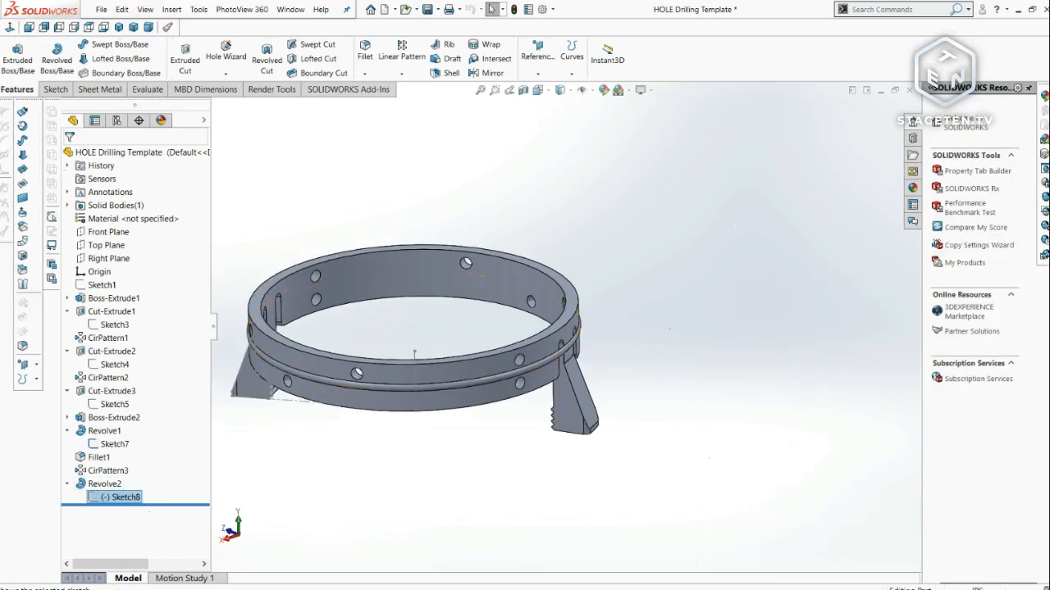
{"action": "left_click", "coordinate": [118, 465]}
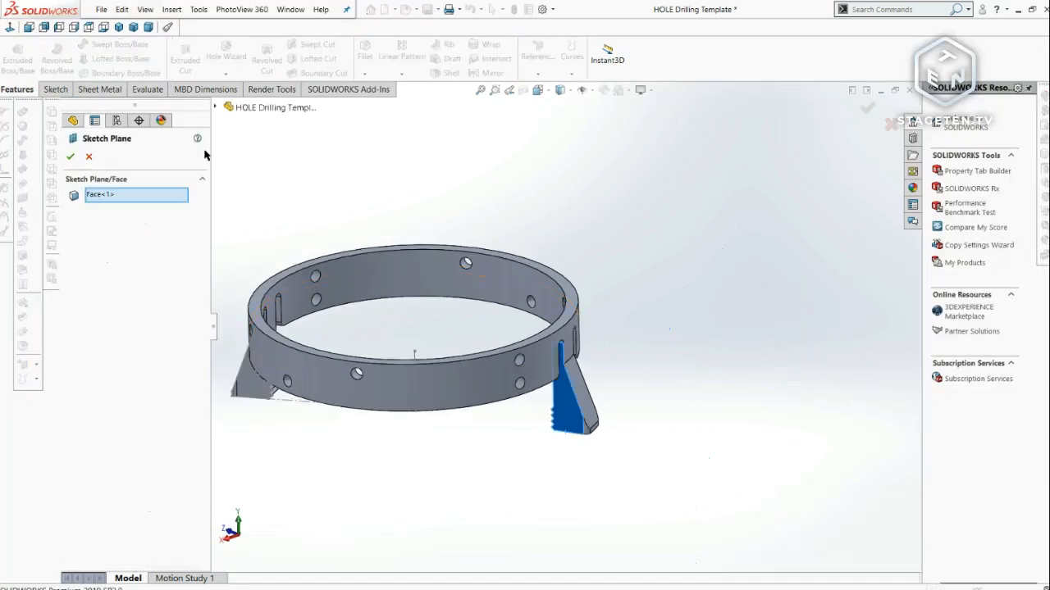
{"action": "left_click", "coordinate": [218, 107]}
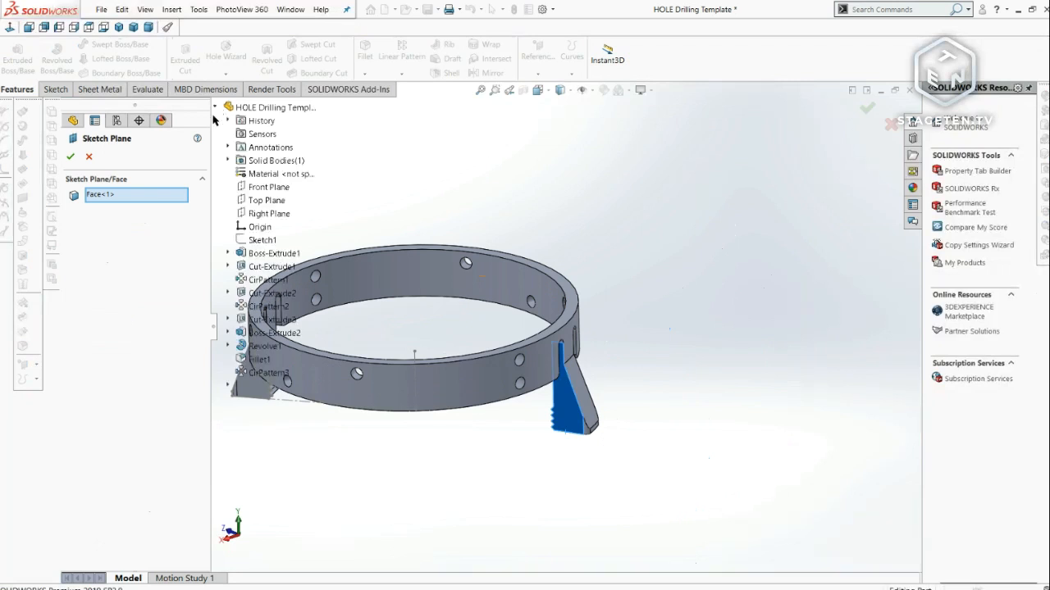
{"action": "left_click", "coordinate": [254, 215]}
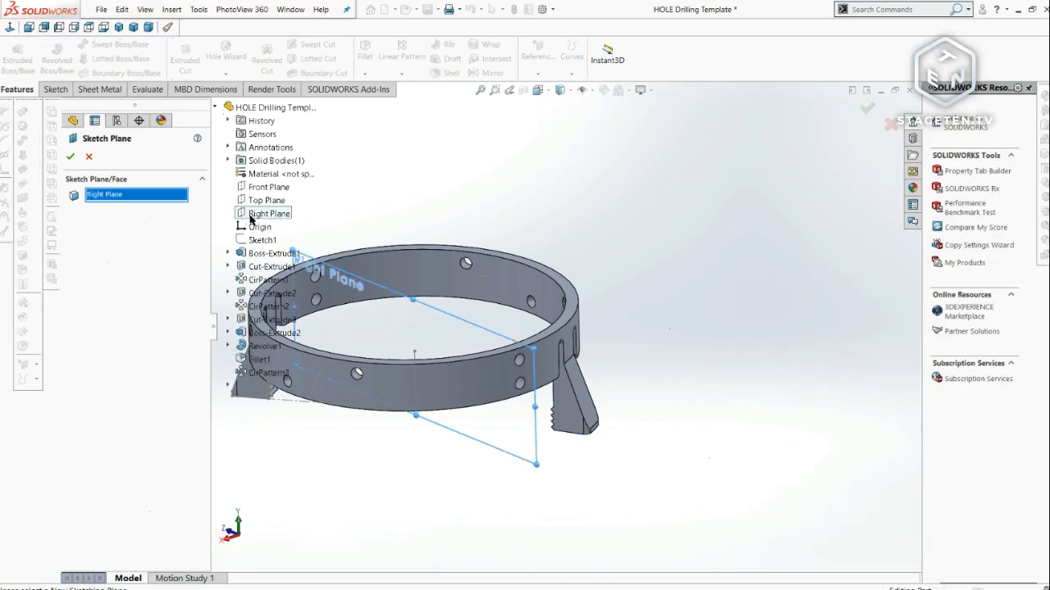
{"action": "left_click", "coordinate": [71, 156]}
- Turn the model to the right side view and open Sketch8 under Revolve2 for editing
{"action": "scroll", "coordinate": [419, 317], "scroll_direction": "down", "scroll_amount": 3}
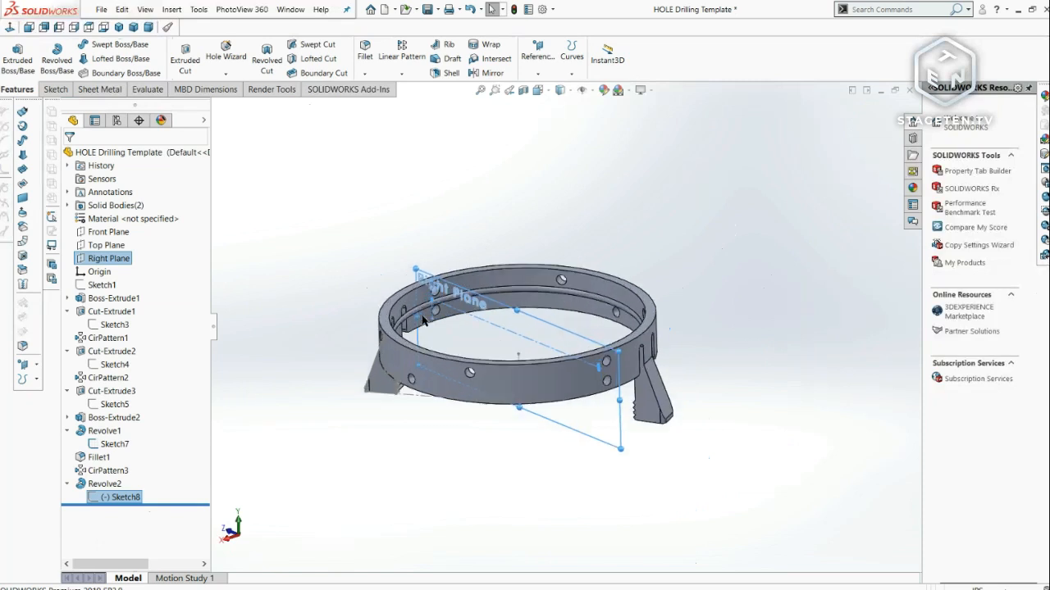
{"action": "mouse_move", "coordinate": [471, 324]}
{"action": "middle_mouse_down"}
{"action": "mouse_move", "coordinate": [480, 393]}
{"action": "mouse_move", "coordinate": [459, 337]}
{"action": "middle_mouse_up"}
{"action": "mouse_move", "coordinate": [516, 315]}
{"action": "middle_mouse_down"}
{"action": "mouse_move", "coordinate": [558, 424]}
{"action": "mouse_move", "coordinate": [593, 312]}
{"action": "middle_mouse_up"}
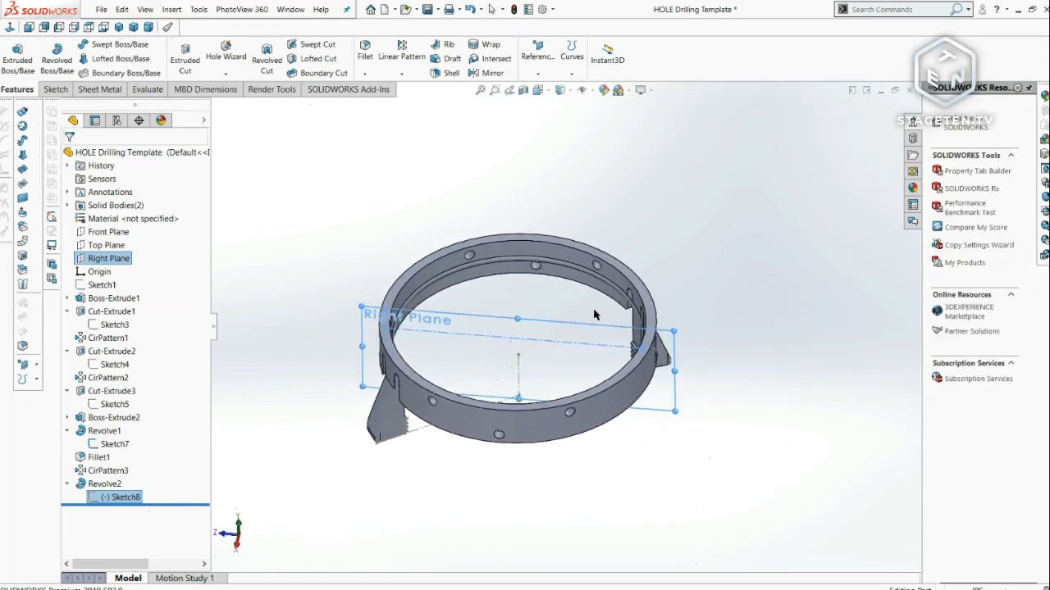
{"action": "left_click", "coordinate": [594, 132]}
{"action": "left_click", "coordinate": [538, 90]}
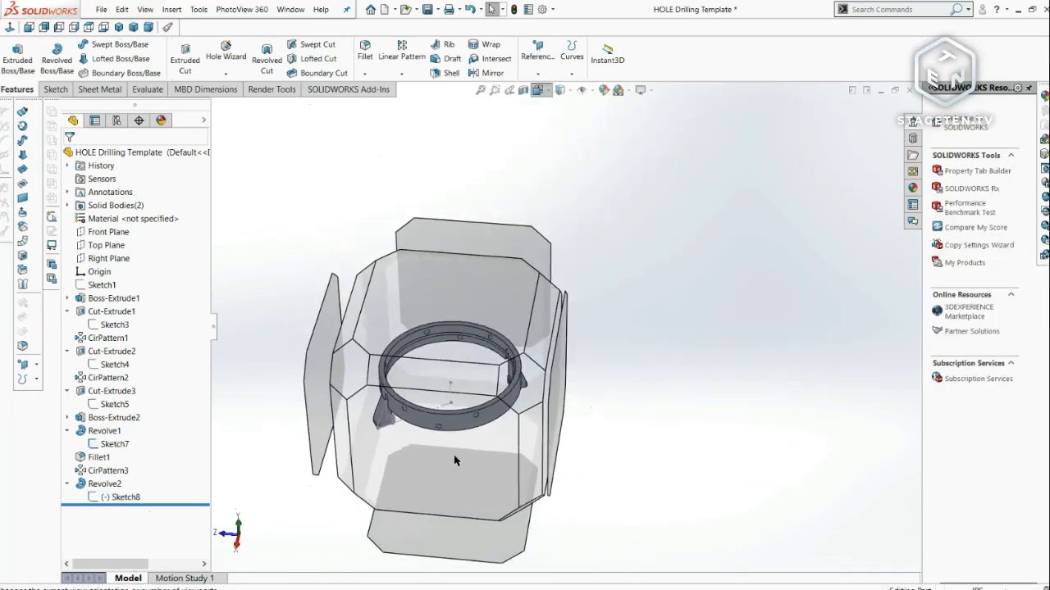
{"action": "key", "text": "Escape"}
{"action": "key", "text": "ctrl+4"}
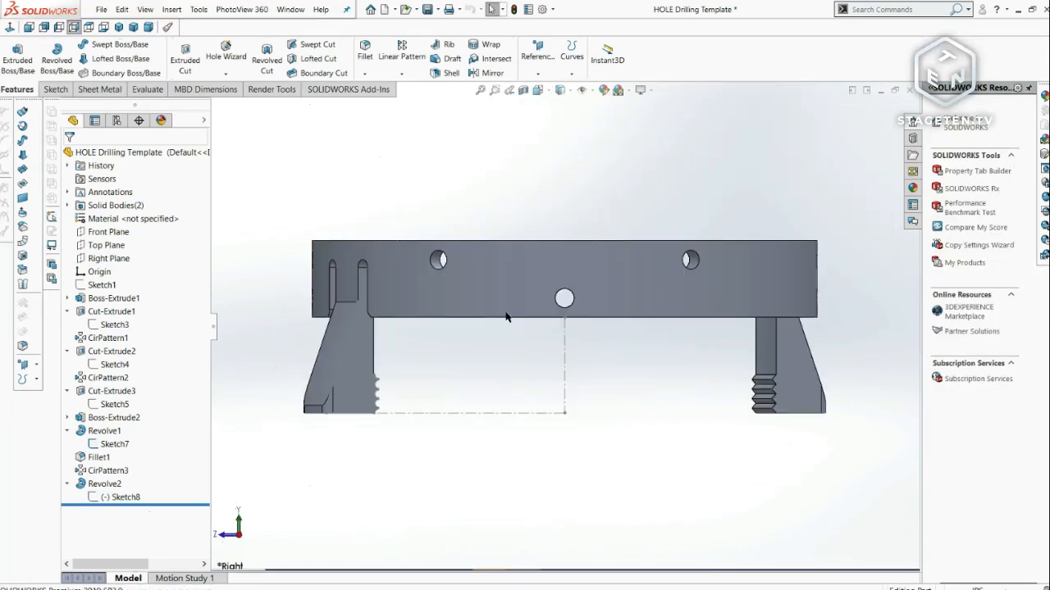
{"action": "left_click", "coordinate": [98, 497]}
{"action": "left_click", "coordinate": [110, 464]}
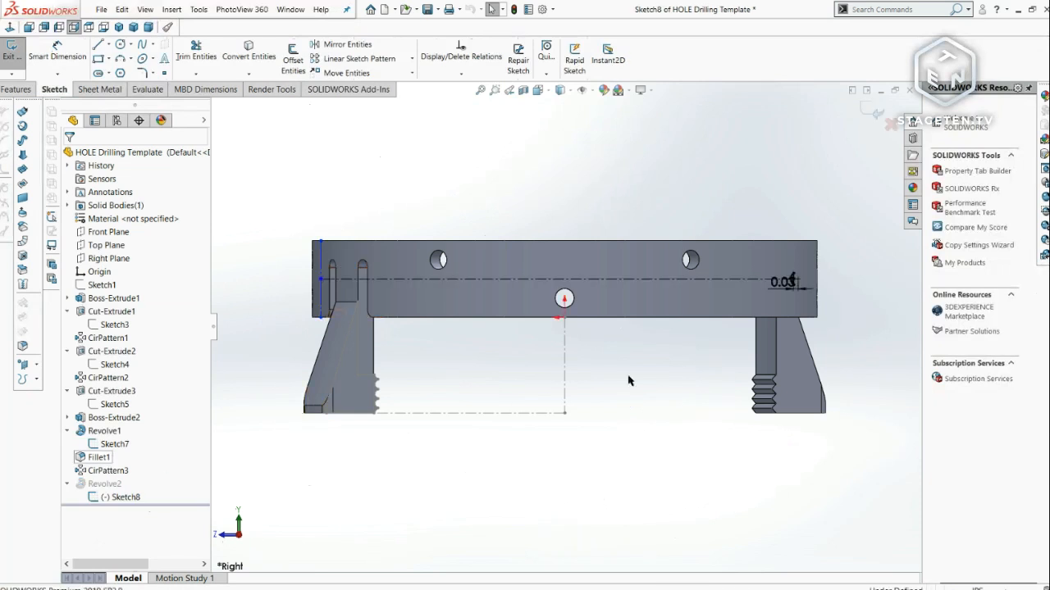
- Delete the 0.03 dimension from the arc profile and test how the arc's centre moves along the horizontal construction line
{"action": "scroll", "coordinate": [803, 284], "scroll_direction": "down", "scroll_amount": 6}
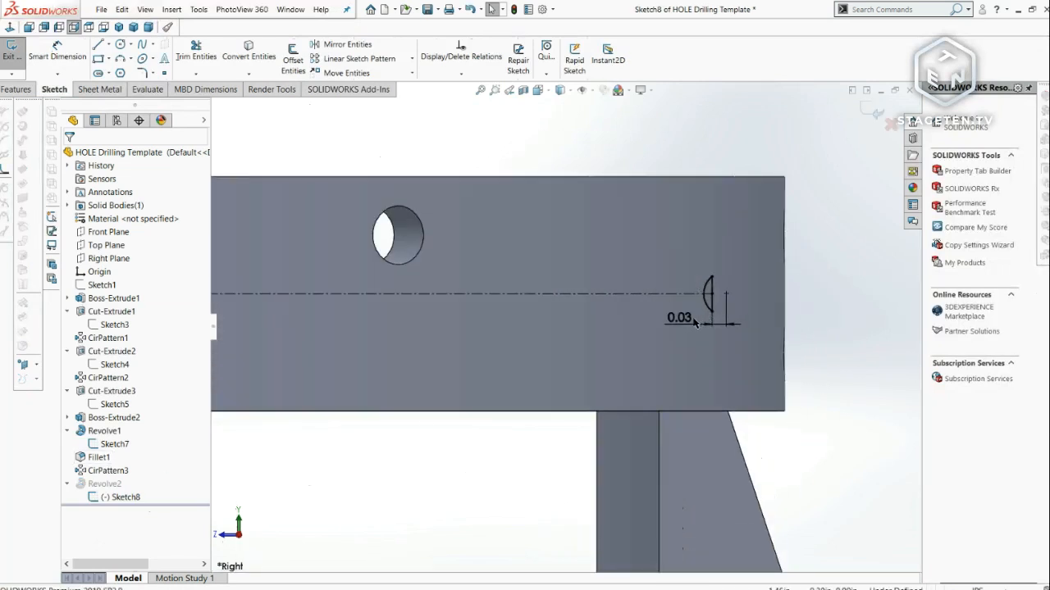
{"action": "left_click", "coordinate": [692, 321]}
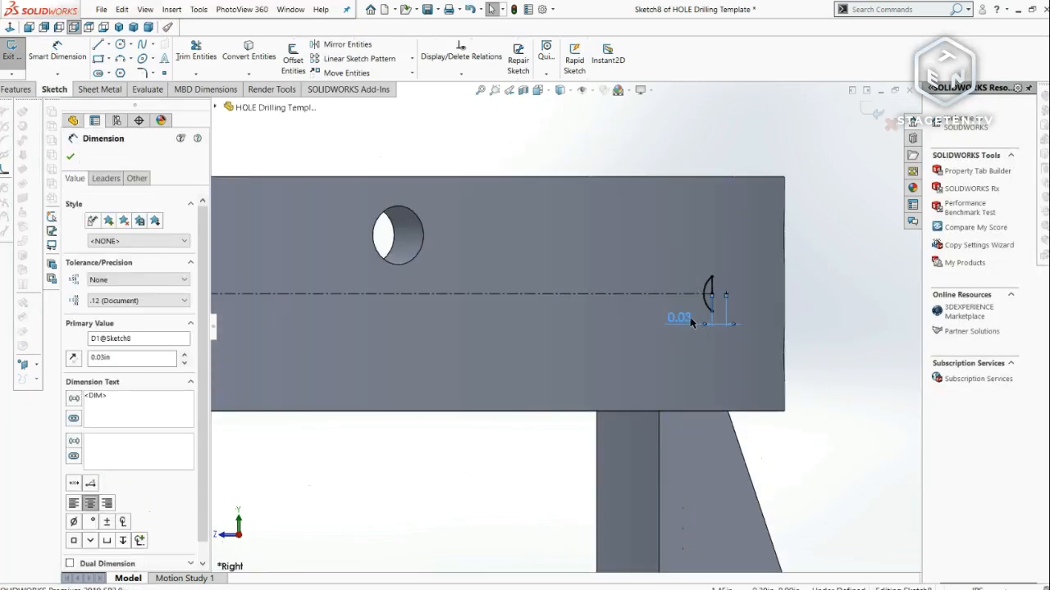
{"action": "key", "text": "Delete"}
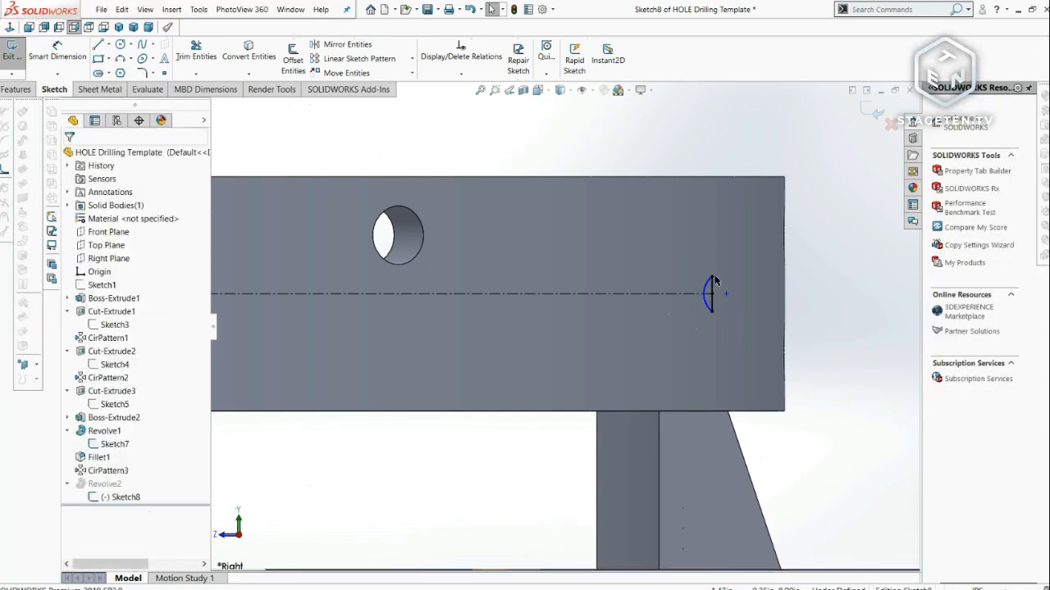
{"action": "left_click", "coordinate": [687, 299]}
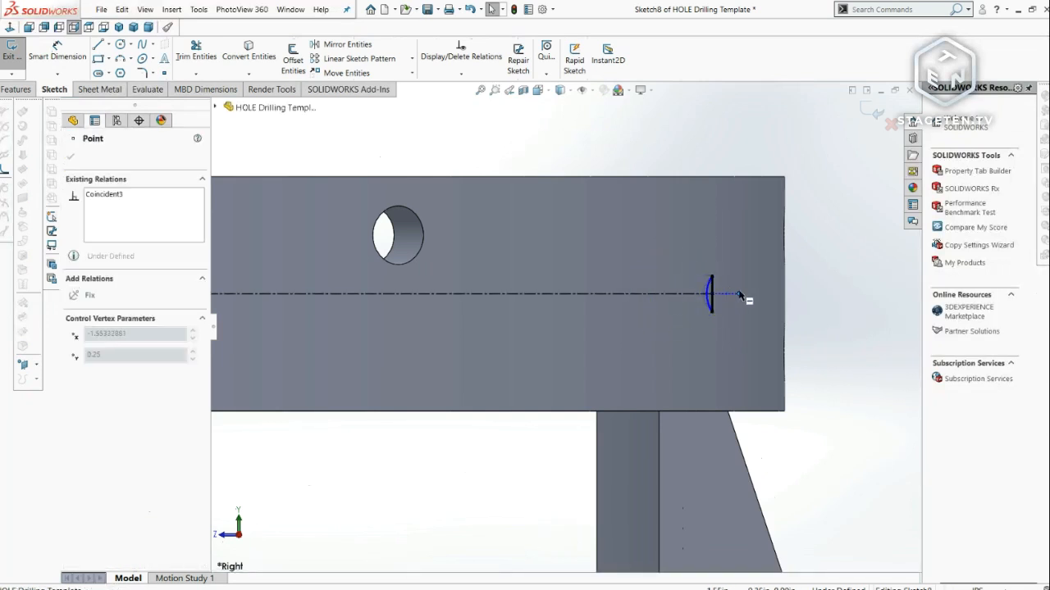
{"action": "key", "text": "Escape"}
- Pull the horizontal construction line's endpoint away from the arc profile, back toward the middle of the ring
{"action": "scroll", "coordinate": [720, 299], "scroll_direction": "down", "scroll_amount": 5}
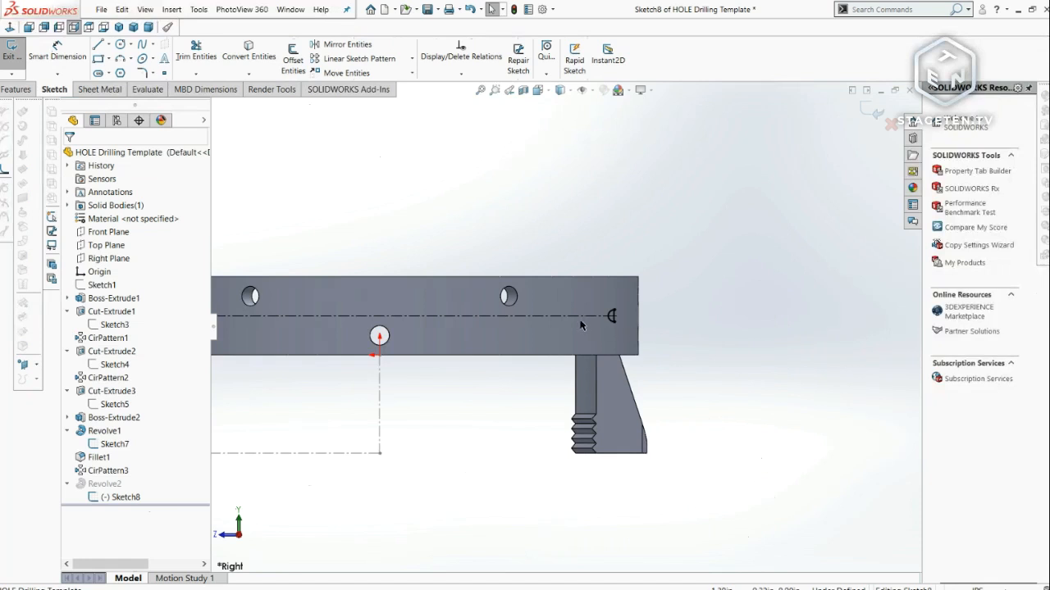
{"action": "scroll", "coordinate": [581, 325], "scroll_direction": "down", "scroll_amount": 2}
{"action": "left_click", "coordinate": [599, 320]}
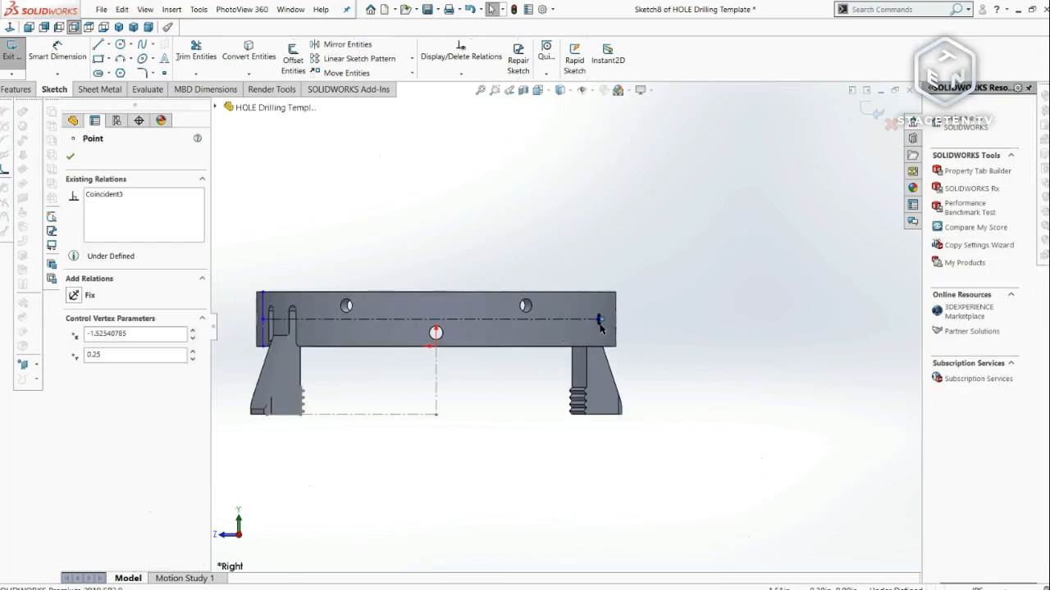
{"action": "scroll", "coordinate": [600, 326], "scroll_direction": "up", "scroll_amount": 5}
{"action": "key", "text": "Escape"}
{"action": "left_click", "coordinate": [593, 313]}
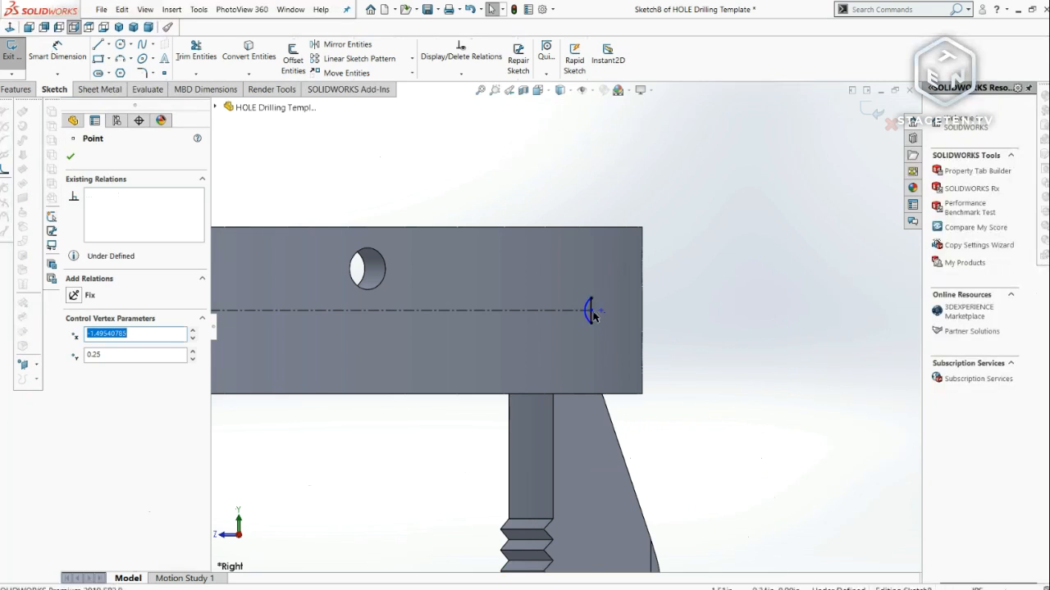
{"action": "left_click_drag", "start_coordinate": [593, 313], "coordinate": [458, 310]}
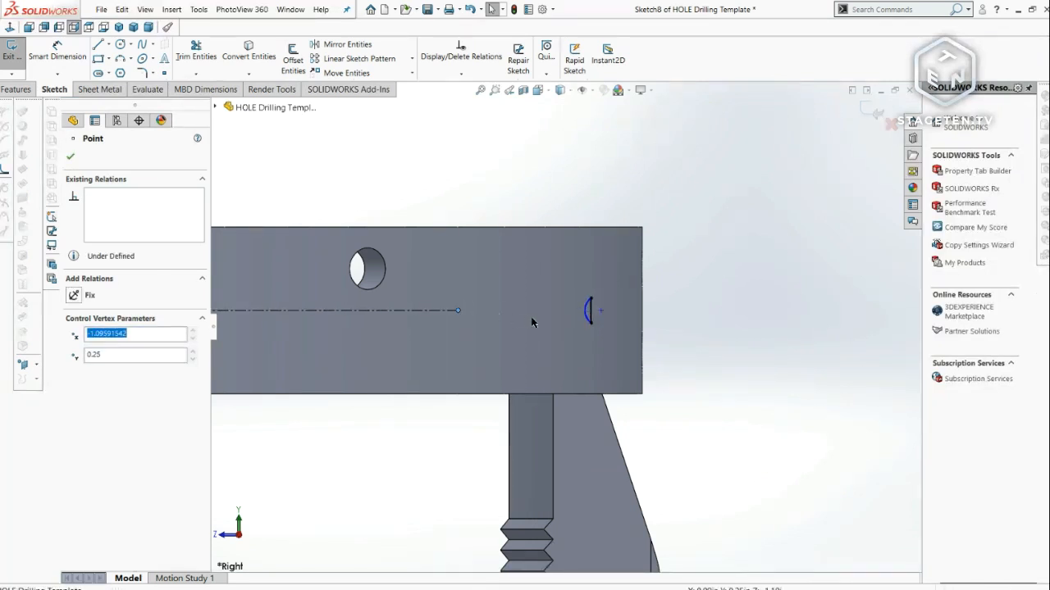
- Remove the profile's old midpoint relation and make the construction line's free endpoint the midpoint of the profile's straight vertical line
{"action": "left_click", "coordinate": [590, 312]}
{"action": "left_click", "coordinate": [597, 303]}
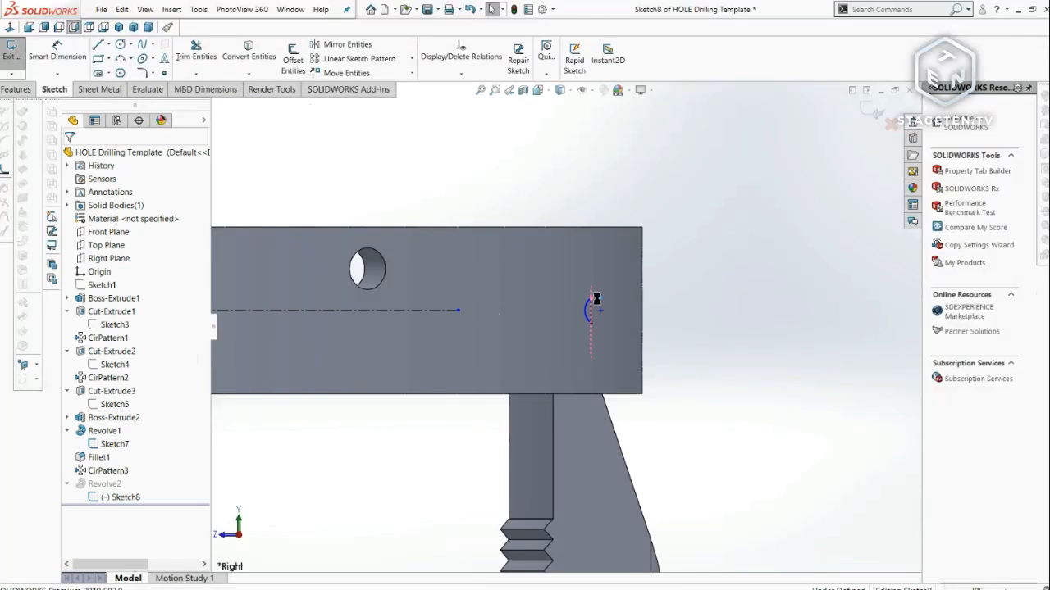
{"action": "left_click", "coordinate": [591, 324]}
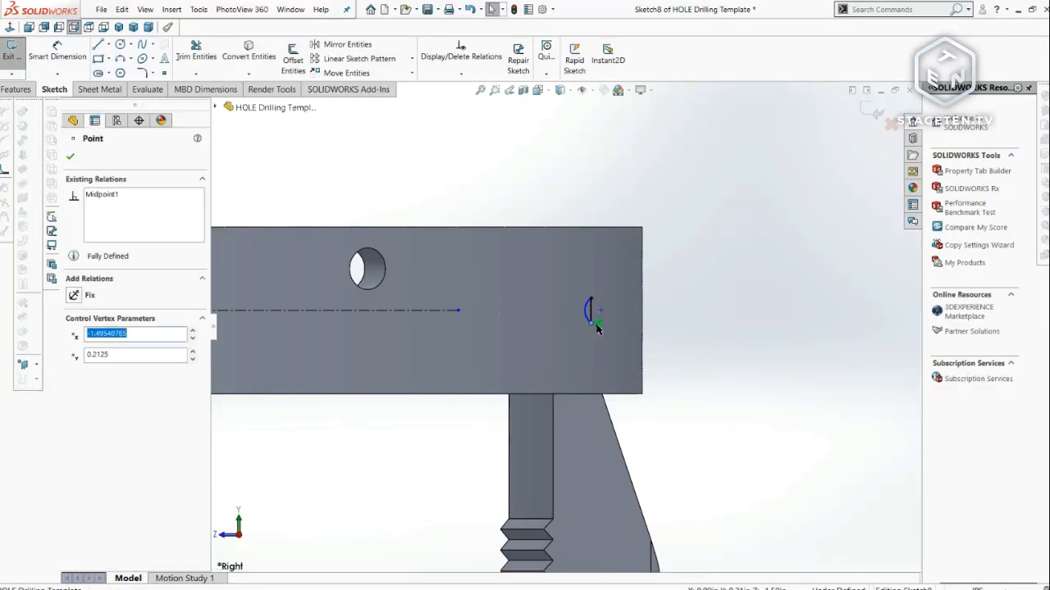
{"action": "left_click", "coordinate": [592, 318]}
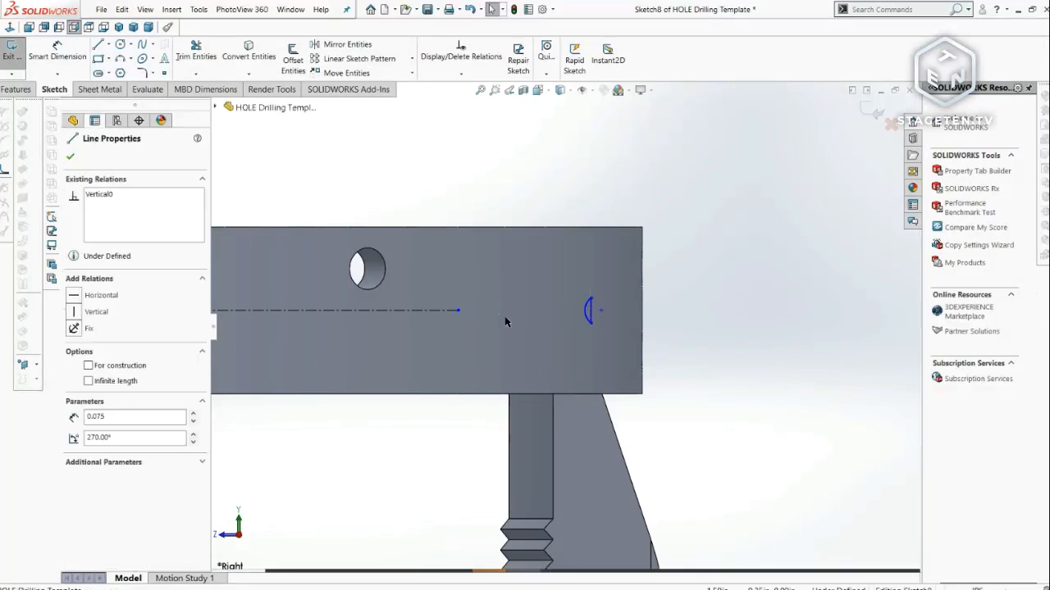
{"action": "left_click", "coordinate": [459, 311], "text": "ctrl"}
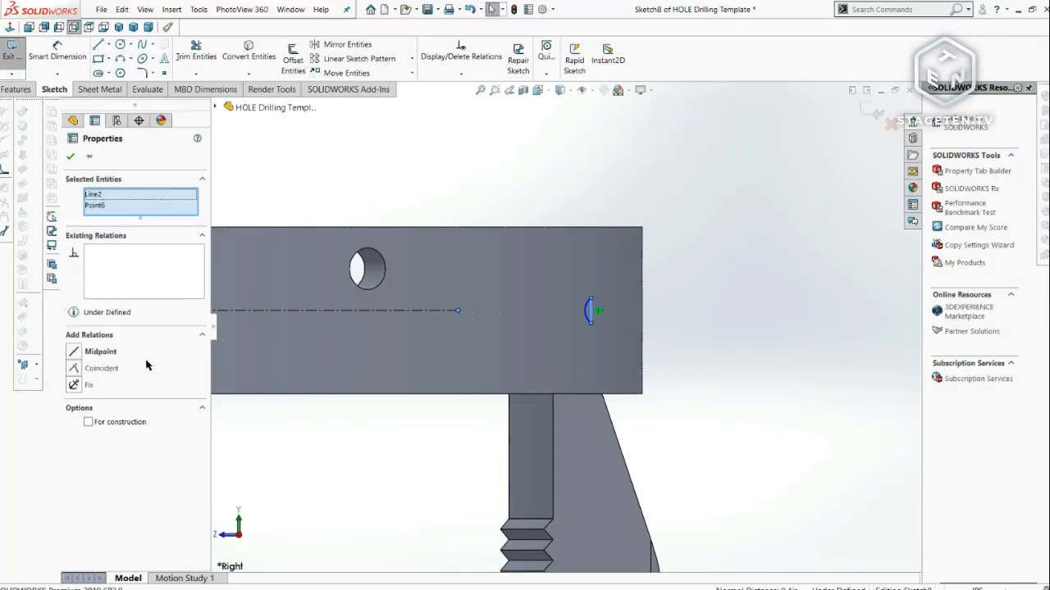
{"action": "left_click", "coordinate": [118, 353]}
{"action": "scroll", "coordinate": [679, 379], "scroll_direction": "up", "scroll_amount": 2}
{"action": "left_click", "coordinate": [682, 378]}
{"action": "scroll", "coordinate": [585, 333], "scroll_direction": "up", "scroll_amount": 2}
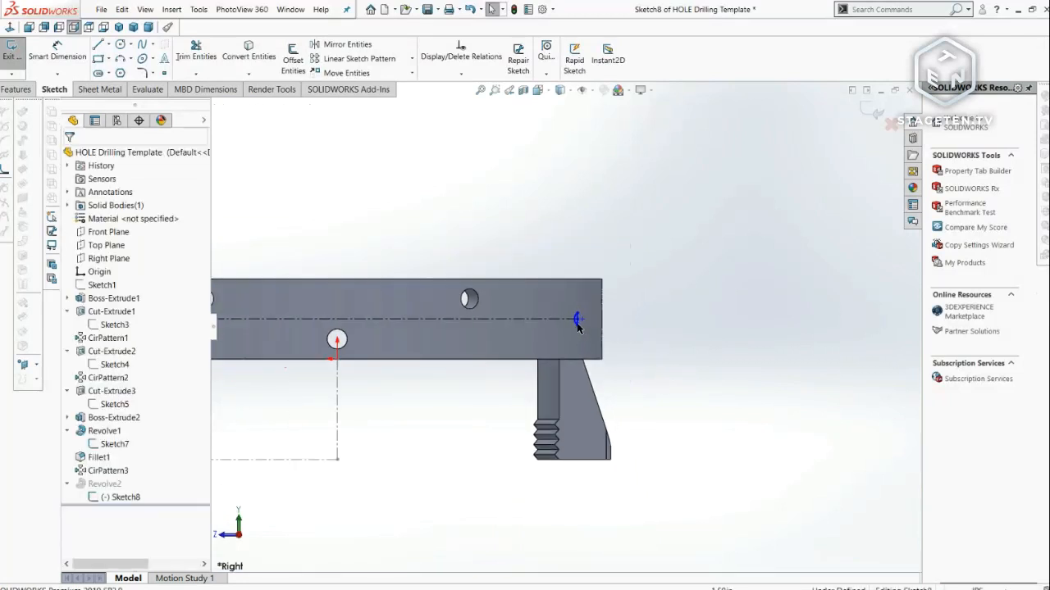
- Move the arc profile along its axis to the ring's outer edge beside the slotted leg, with the arc bulging outward
{"action": "left_click_drag", "start_coordinate": [577, 320], "coordinate": [239, 319]}
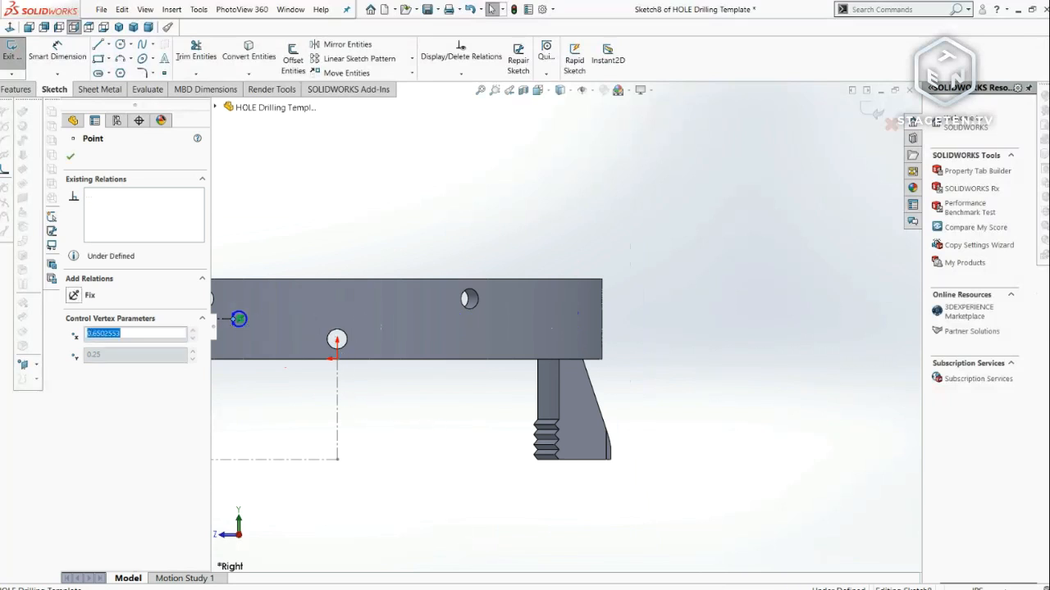
{"action": "left_click", "coordinate": [470, 566]}
{"action": "scroll", "coordinate": [356, 418], "scroll_direction": "up", "scroll_amount": 3}
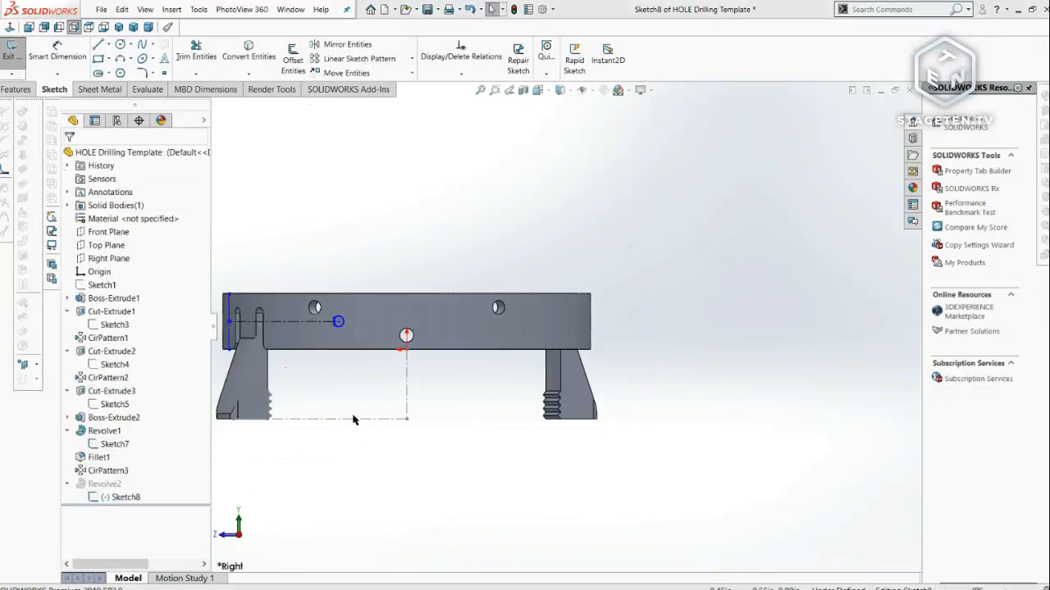
{"action": "scroll", "coordinate": [338, 341], "scroll_direction": "down", "scroll_amount": 4}
{"action": "scroll", "coordinate": [705, 305], "scroll_direction": "down", "scroll_amount": 3}
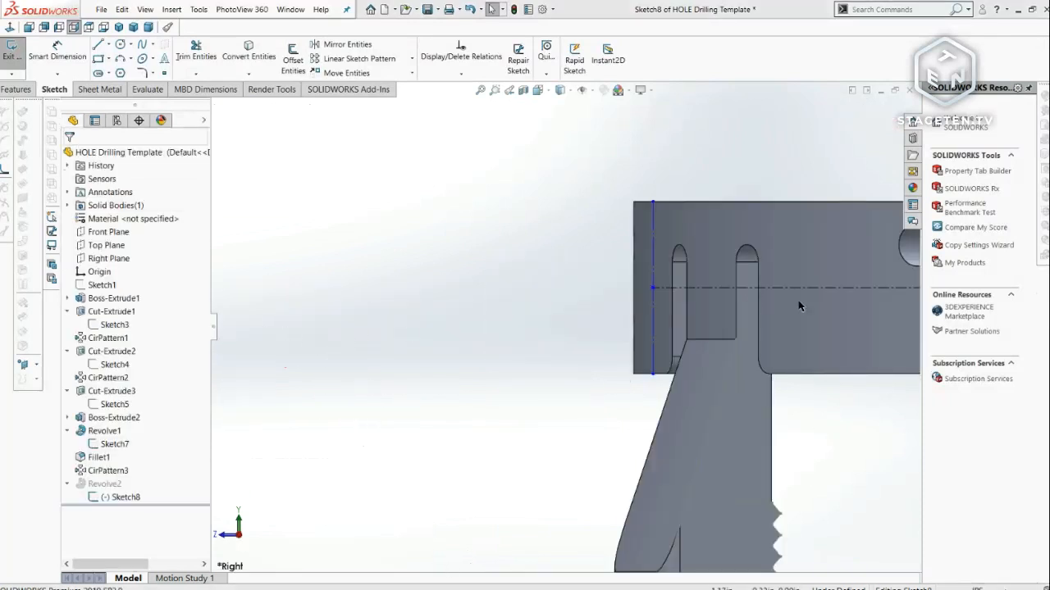
{"action": "scroll", "coordinate": [795, 306], "scroll_direction": "up", "scroll_amount": 2}
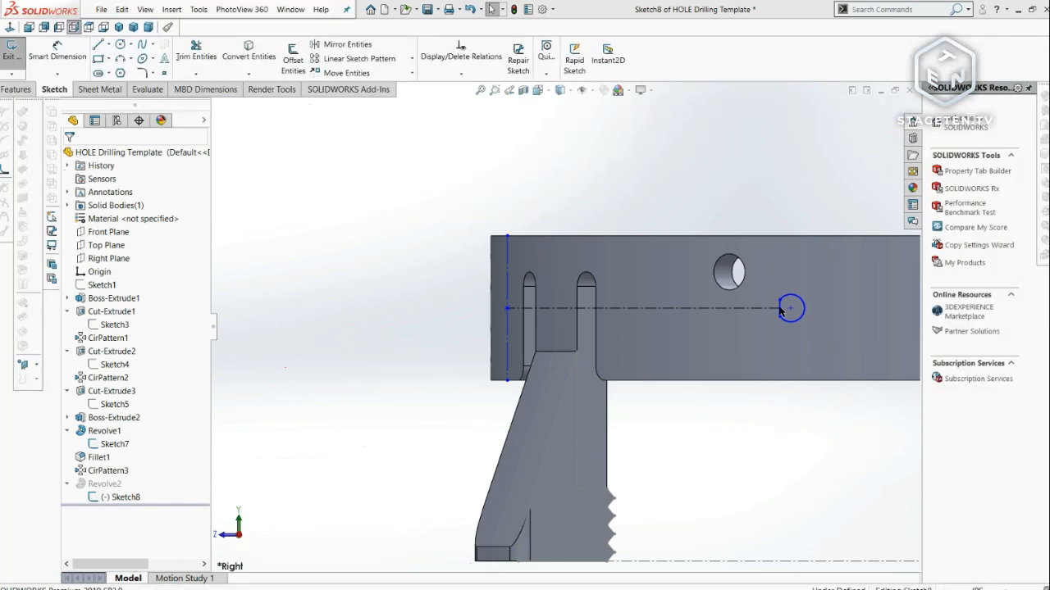
{"action": "left_click_drag", "start_coordinate": [784, 310], "coordinate": [495, 309]}
{"action": "left_click", "coordinate": [415, 364]}
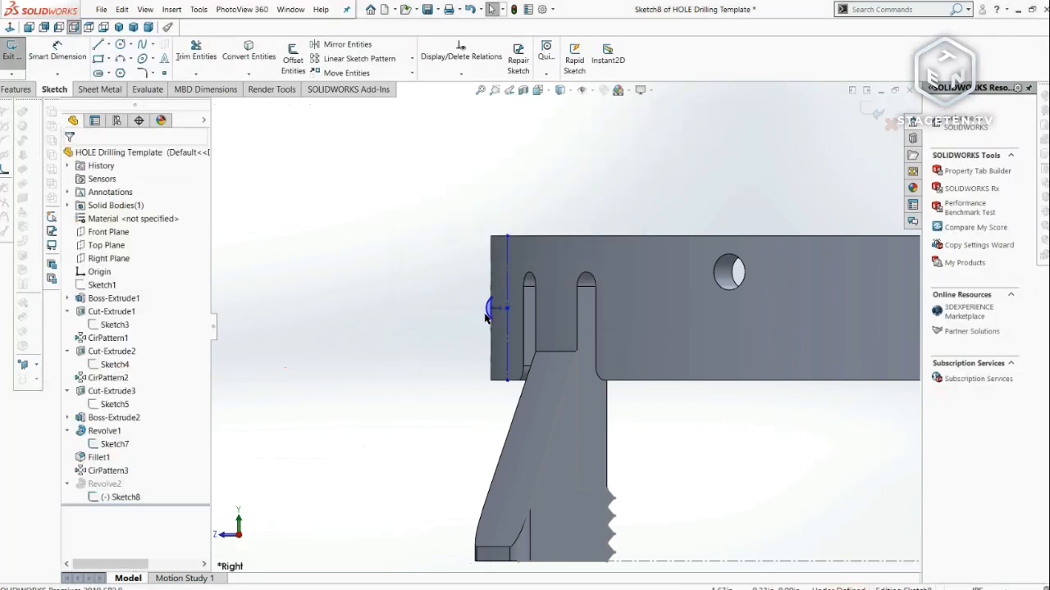
- Dimension the profile arc's radius as 0.05 in
{"action": "scroll", "coordinate": [460, 278], "scroll_direction": "down", "scroll_amount": 4}
{"action": "left_click", "coordinate": [57, 51]}
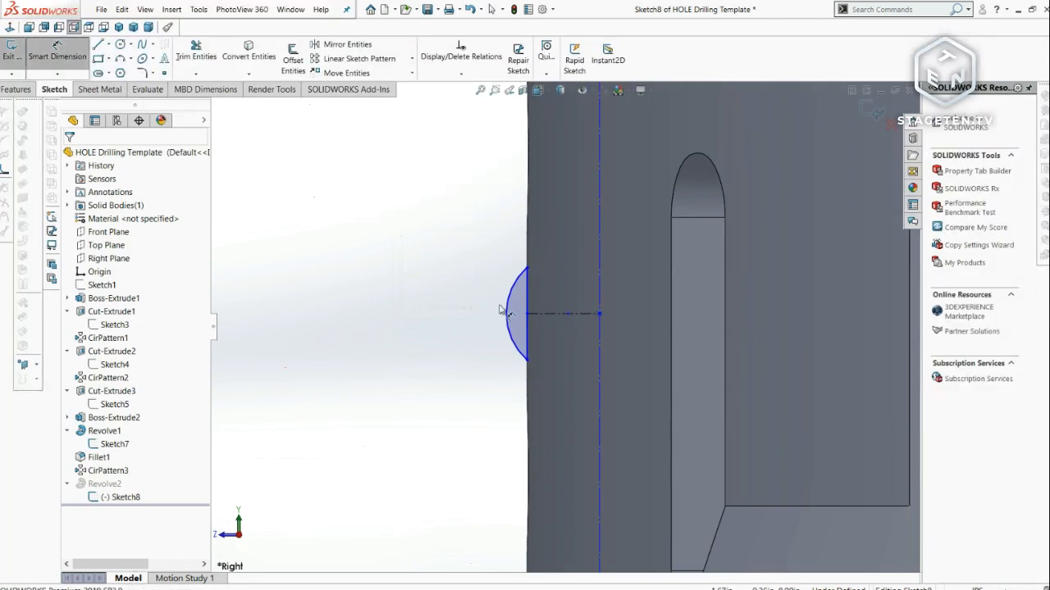
{"action": "left_click", "coordinate": [508, 310]}
{"action": "left_click", "coordinate": [392, 287]}
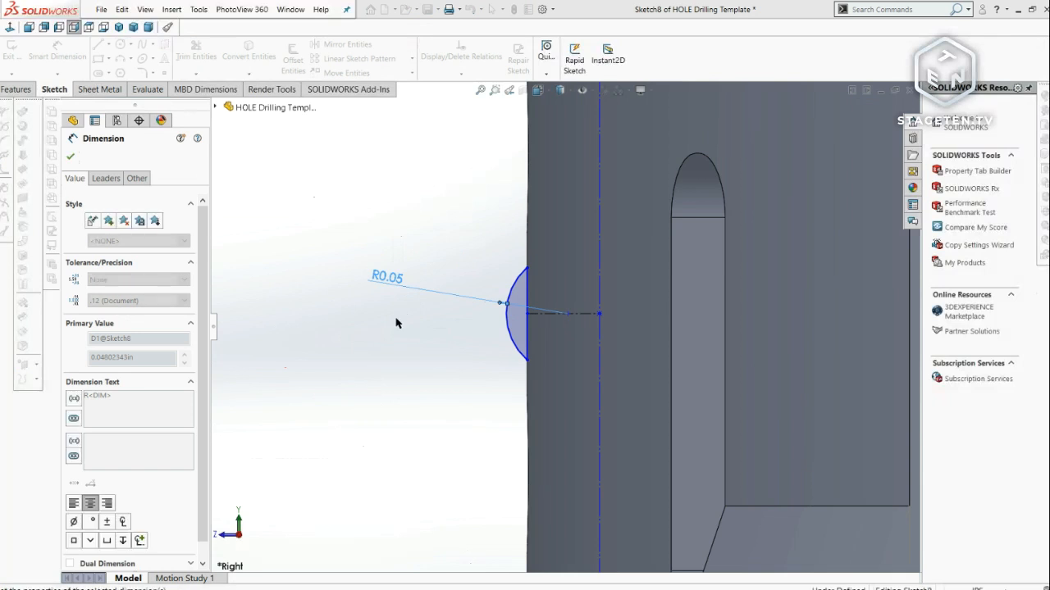
{"action": "key", "text": "Escape"}
- Try to relate the profile's straight line and its upper endpoint to the ring's outer face
{"action": "left_click", "coordinate": [526, 267]}
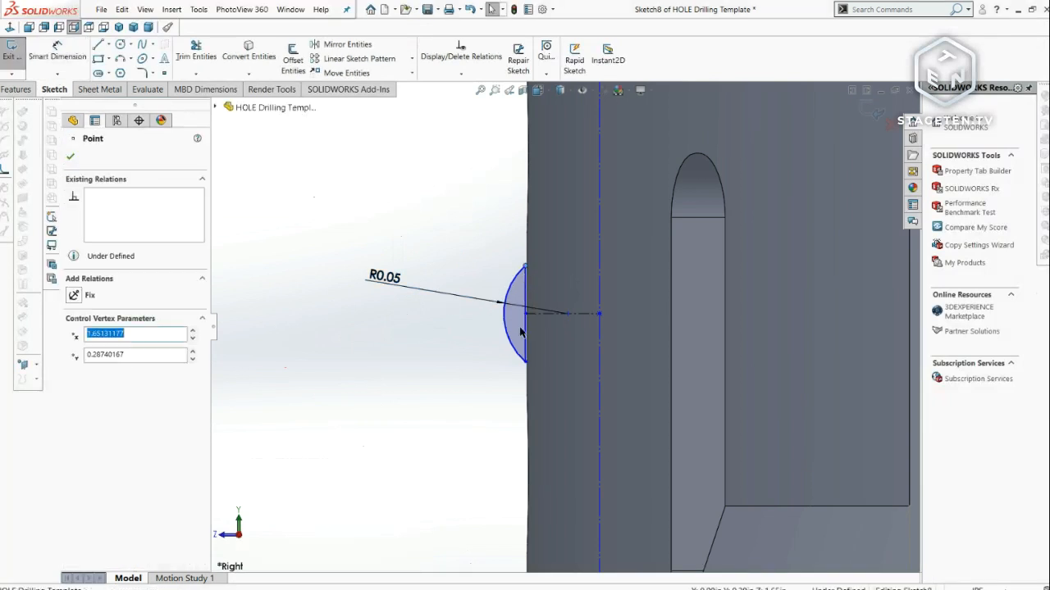
{"action": "left_click", "coordinate": [526, 346]}
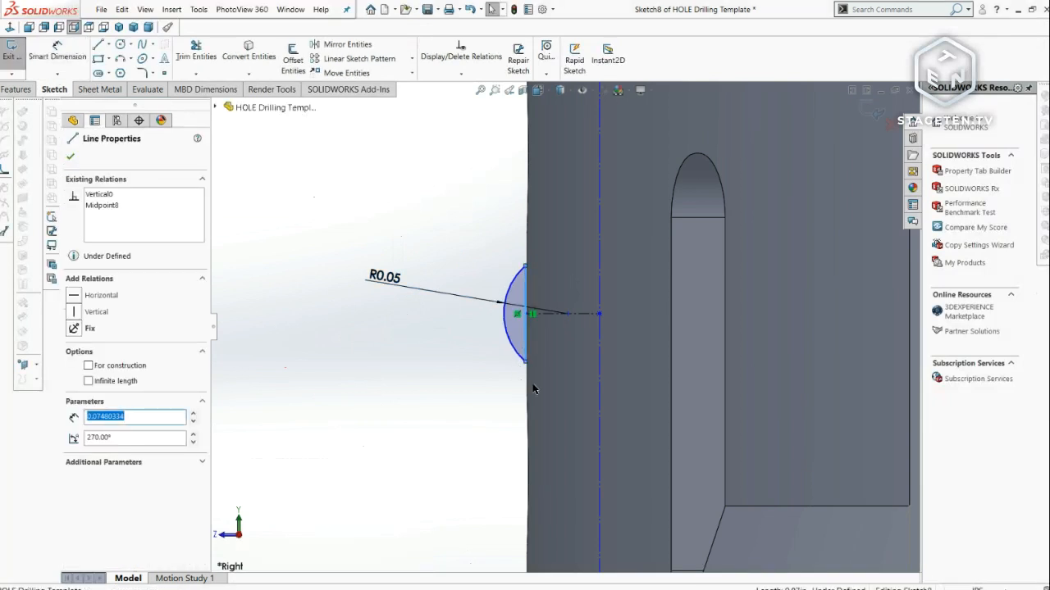
{"action": "left_click", "coordinate": [537, 384], "text": "ctrl"}
{"action": "left_click", "coordinate": [283, 314]}
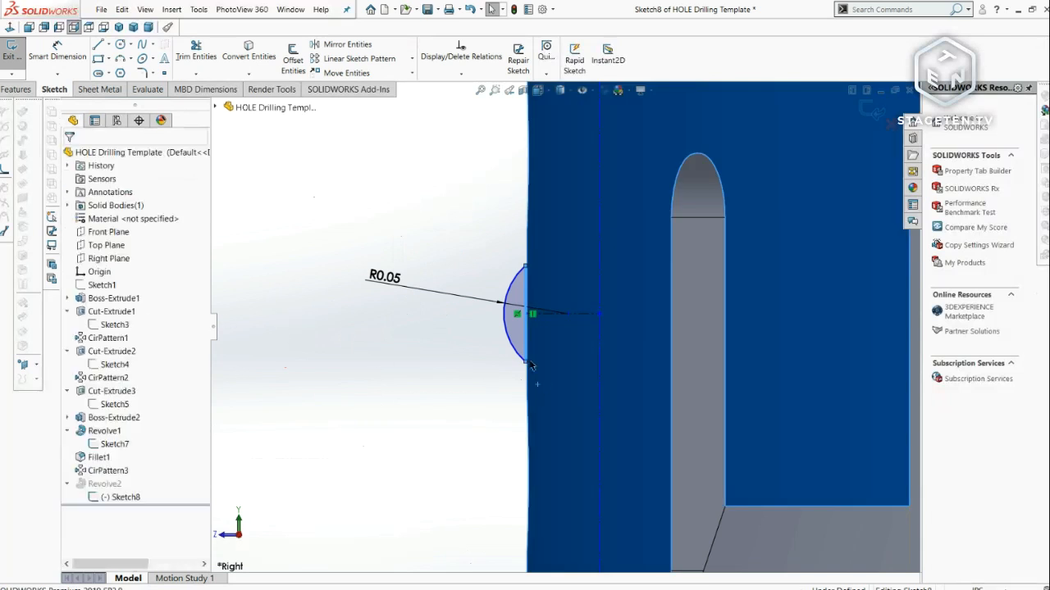
{"action": "middle_click_drag", "start_coordinate": [283, 314], "coordinate": [417, 254]}
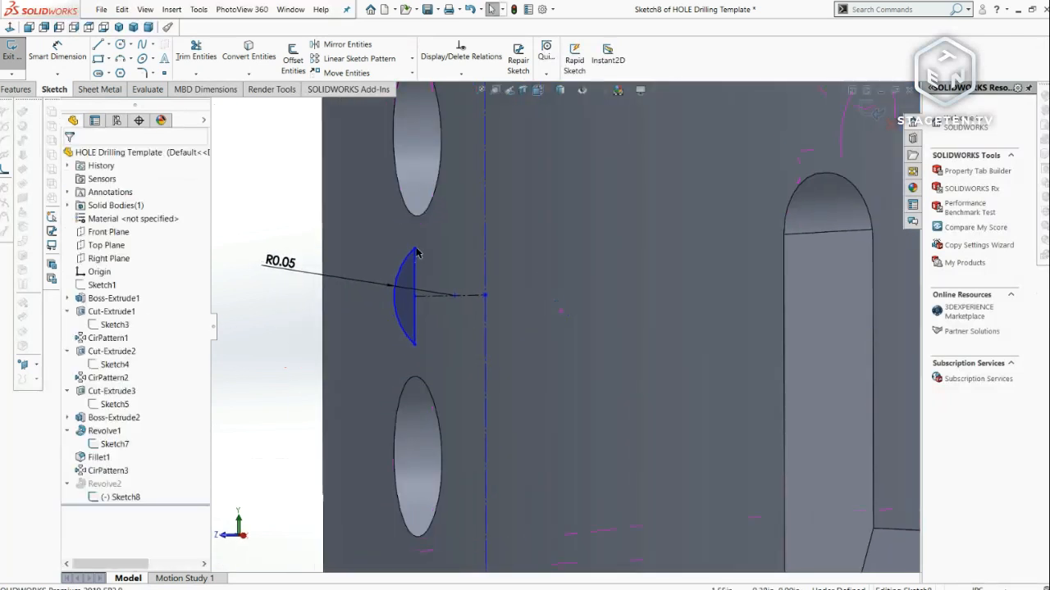
{"action": "left_click", "coordinate": [416, 250]}
{"action": "left_click", "coordinate": [439, 256], "text": "ctrl"}
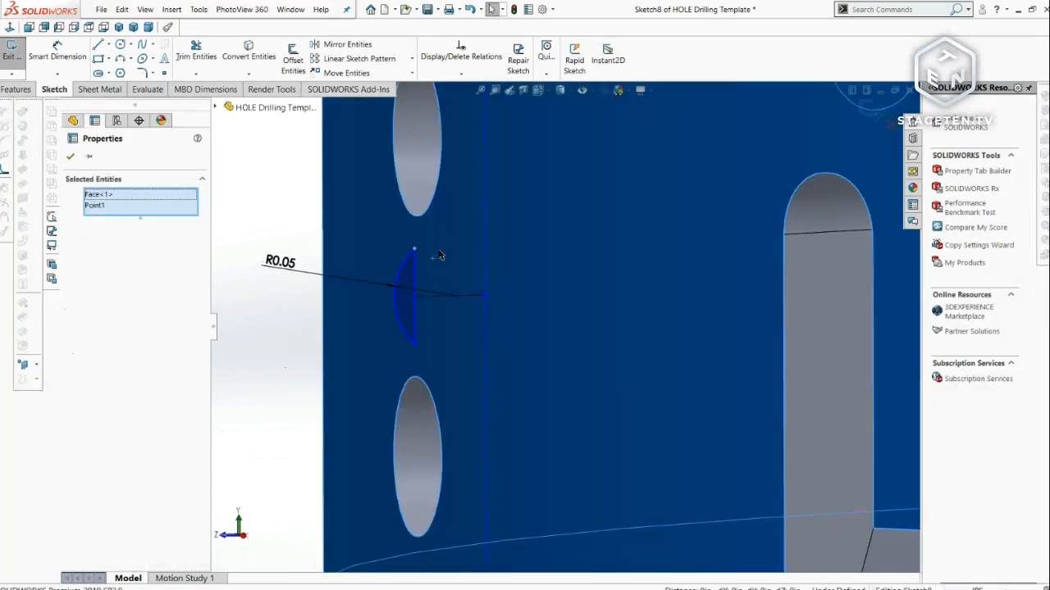
{"action": "left_click", "coordinate": [316, 344]}
{"action": "key", "text": "ctrl+4"}
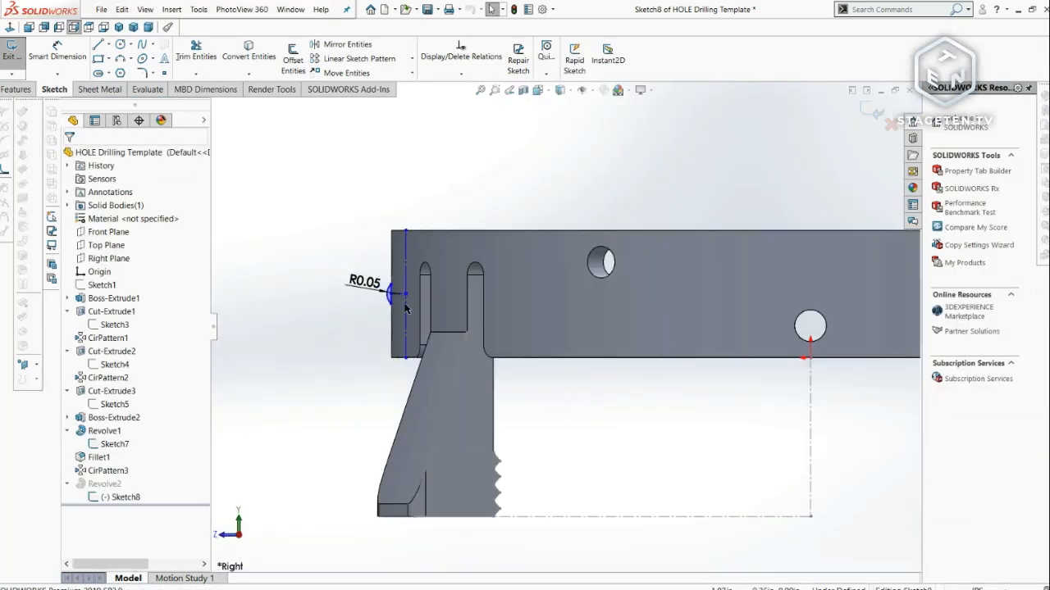
{"action": "scroll", "coordinate": [405, 308], "scroll_direction": "down", "scroll_amount": 5}
{"action": "left_click", "coordinate": [57, 57]}
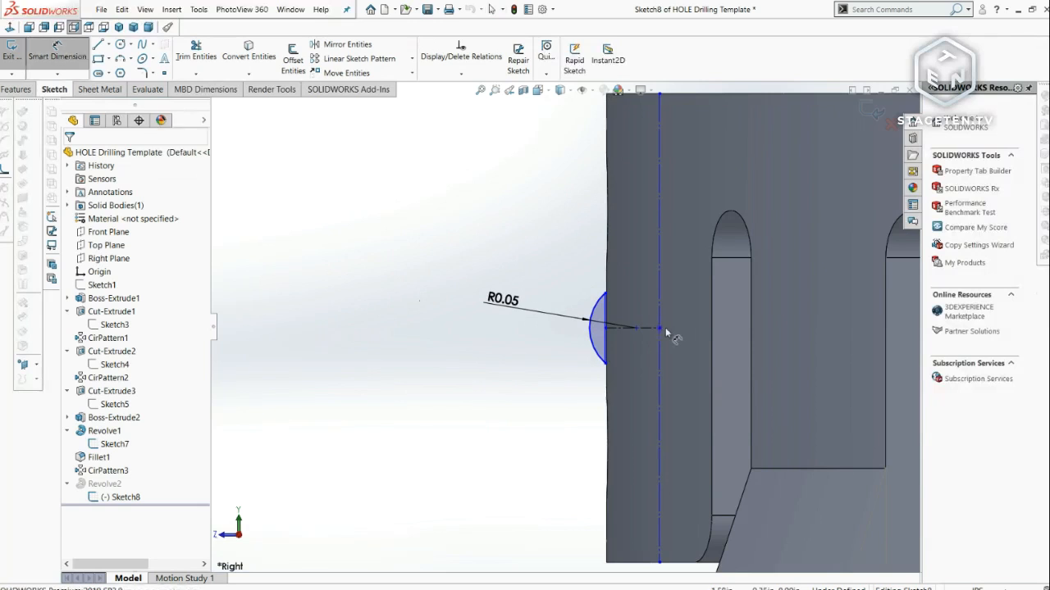
{"action": "left_click", "coordinate": [608, 312]}
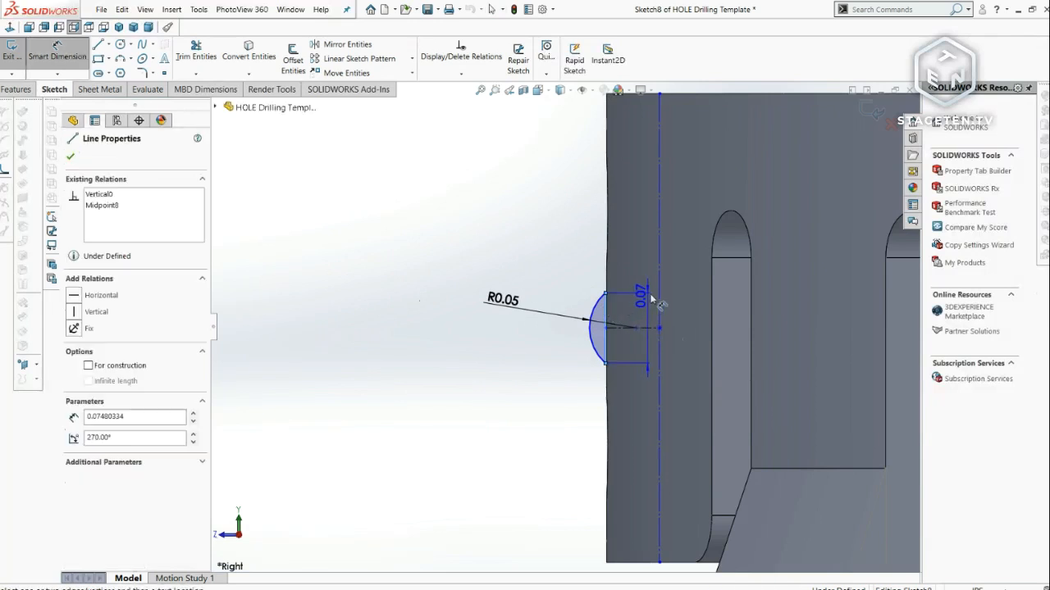
{"action": "left_click", "coordinate": [659, 299]}
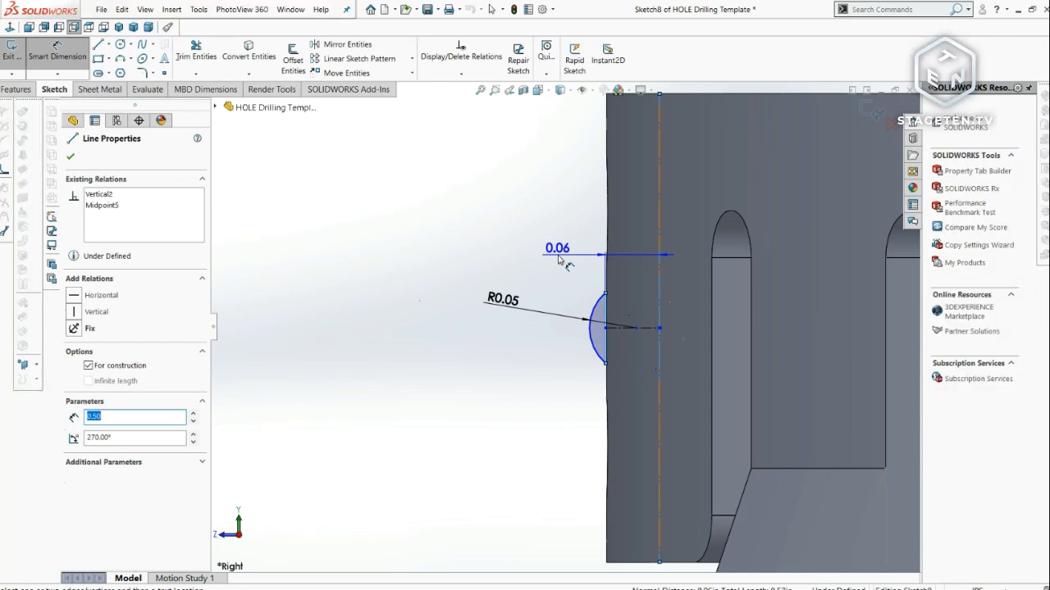
{"action": "key", "text": "Escape"}
{"action": "scroll", "coordinate": [589, 260], "scroll_direction": "up", "scroll_amount": 5}
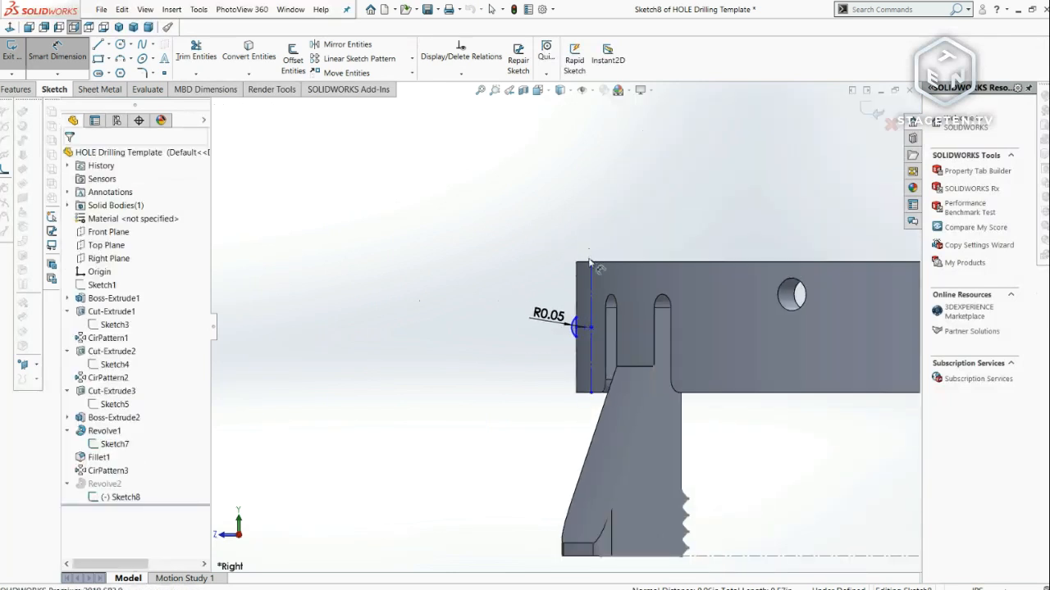
- Shift the arc profile slightly inward so its straight line lies inside the ring's outer face, and rebuild the bead
{"action": "scroll", "coordinate": [579, 312], "scroll_direction": "down", "scroll_amount": 6}
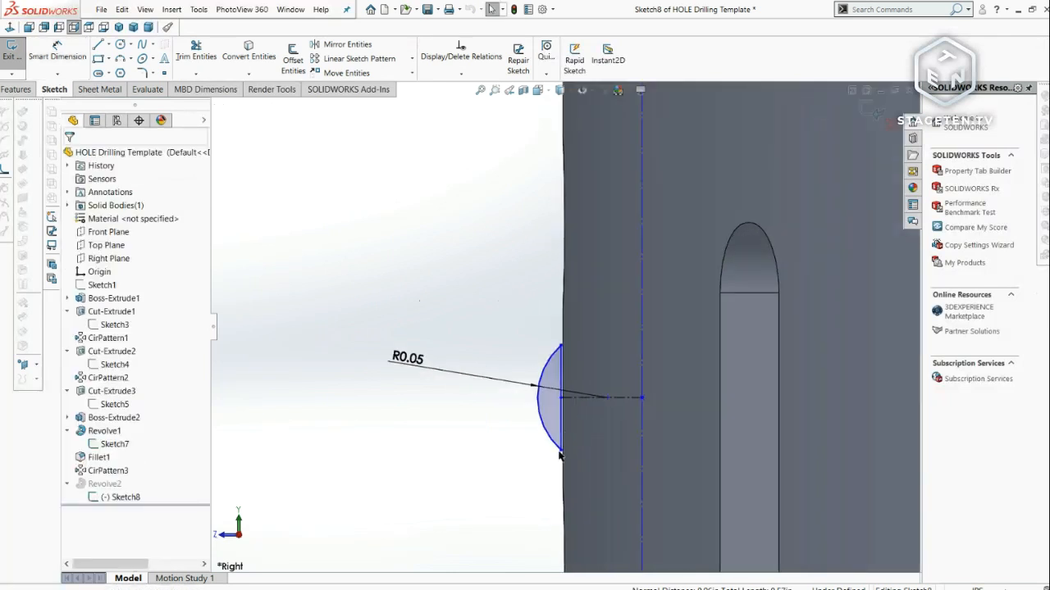
{"action": "left_click_drag", "start_coordinate": [572, 456], "coordinate": [579, 459]}
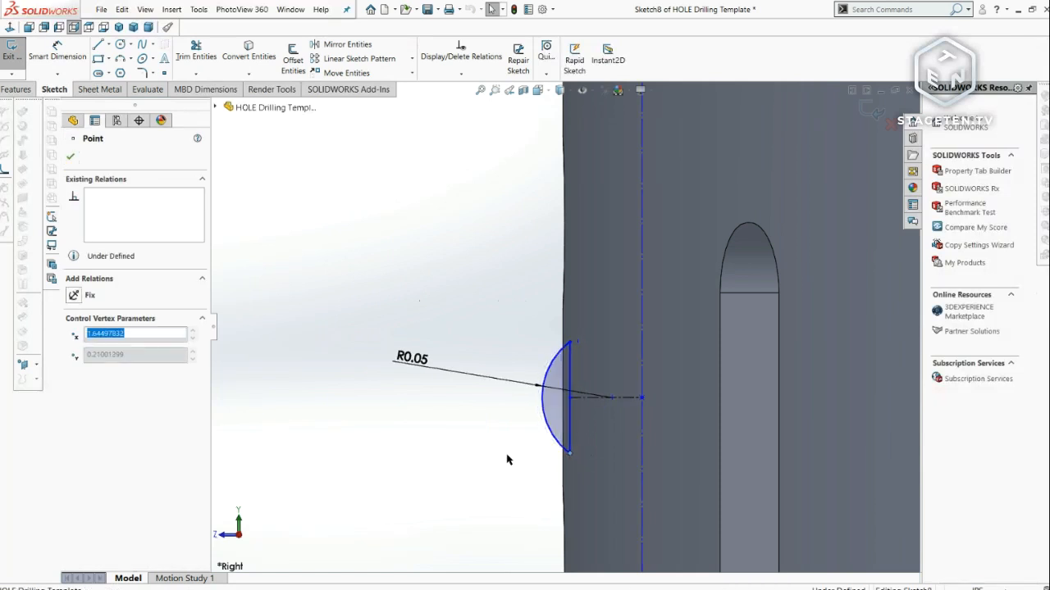
{"action": "left_click", "coordinate": [480, 418]}
{"action": "scroll", "coordinate": [585, 335], "scroll_direction": "up", "scroll_amount": 3}
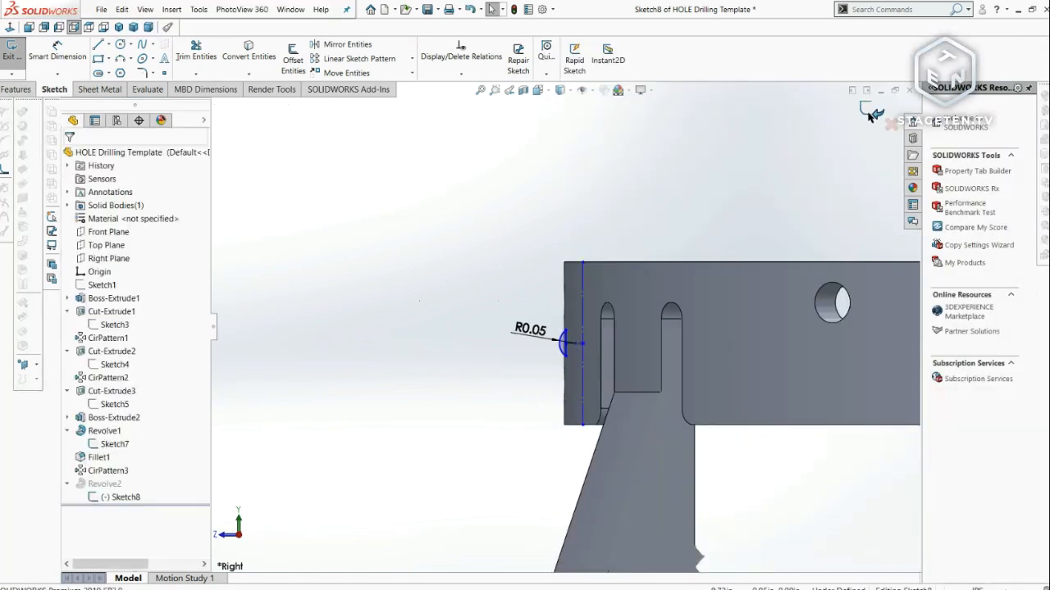
{"action": "key", "text": "ctrl+b"}
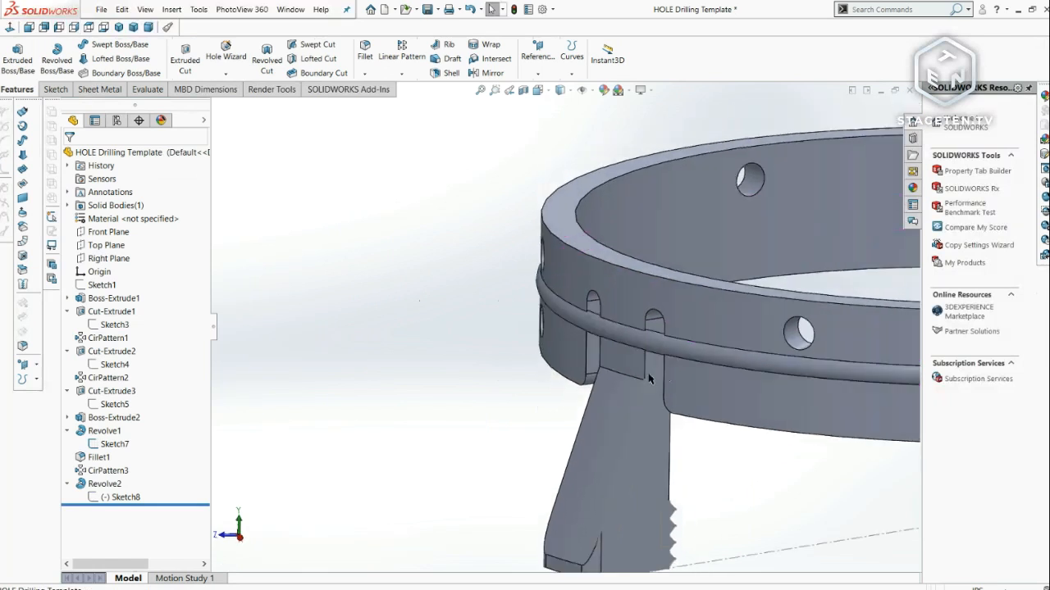
- Reorder Revolve2 in the feature history to directly after Cut-Extrude2, ahead of CirPattern2
{"action": "left_click", "coordinate": [96, 484]}
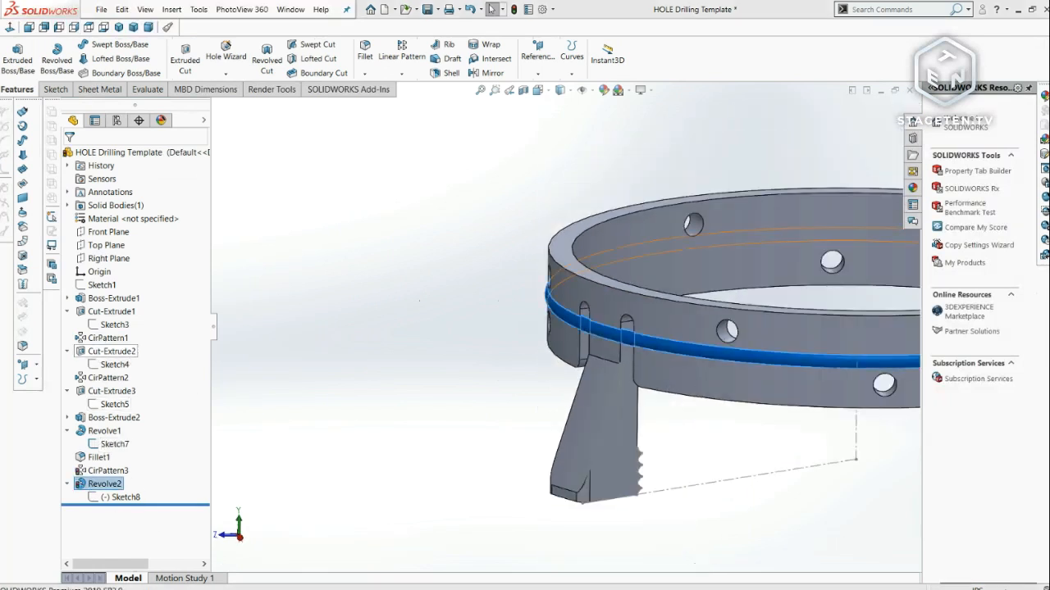
{"action": "left_click_drag", "start_coordinate": [112, 351], "coordinate": [112, 353]}
{"action": "left_click", "coordinate": [688, 338]}
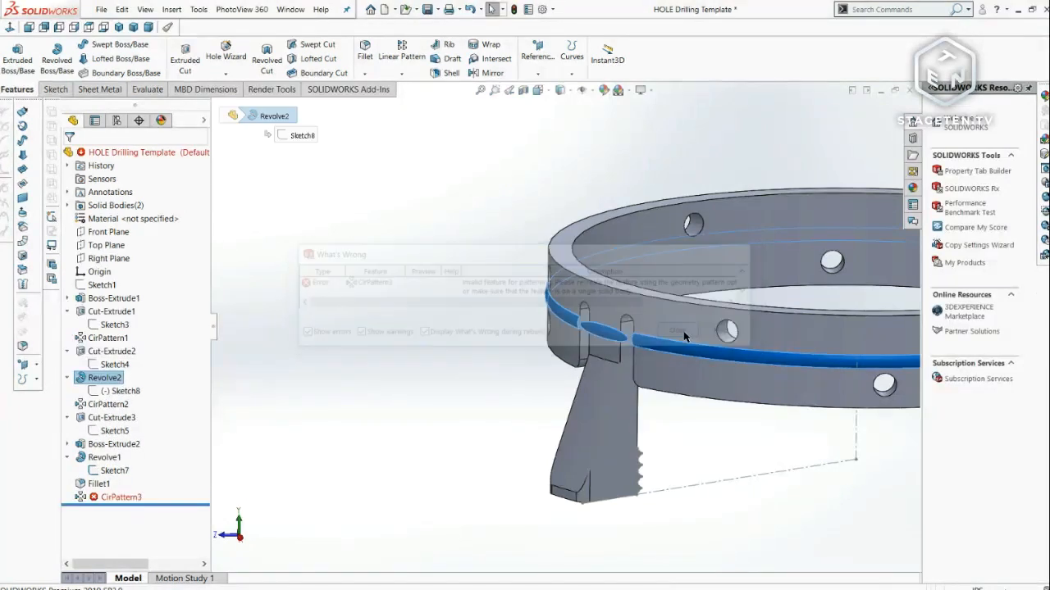
{"action": "left_click", "coordinate": [493, 371]}
- Edit Cut-Extrude3's sketch and convert the rectangle's outer long line to construction geometry
{"action": "middle_click_drag", "start_coordinate": [494, 370], "coordinate": [451, 394]}
{"action": "scroll", "coordinate": [606, 369], "scroll_direction": "down", "scroll_amount": 4}
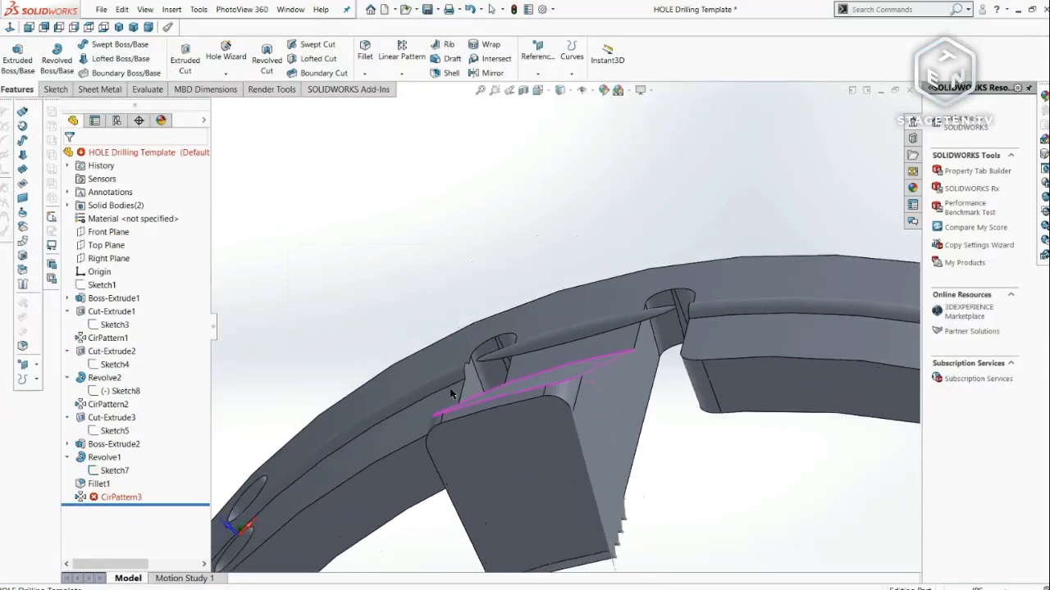
{"action": "left_click", "coordinate": [89, 352]}
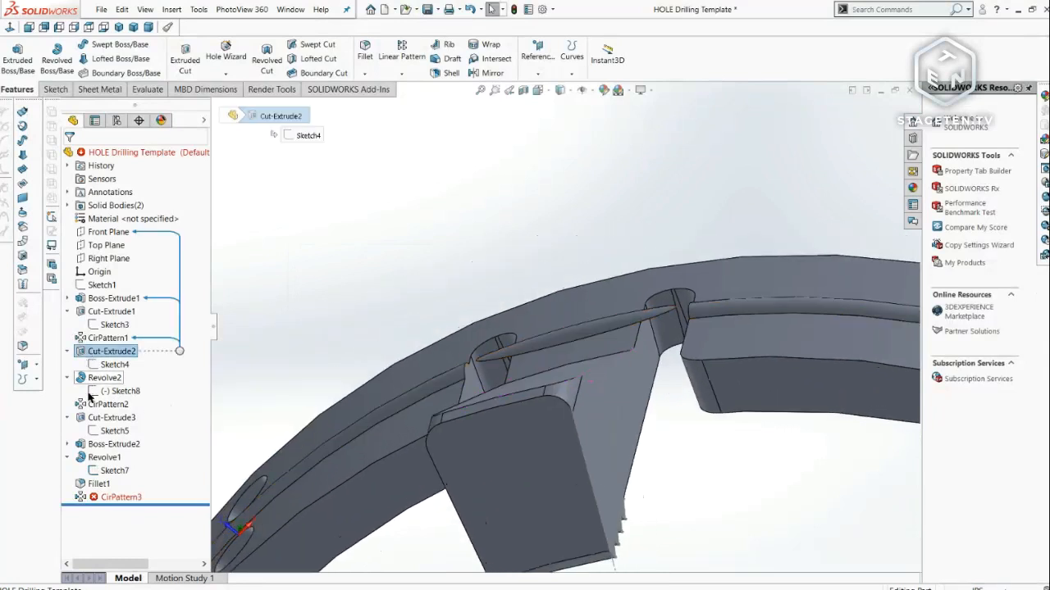
{"action": "left_click", "coordinate": [82, 419]}
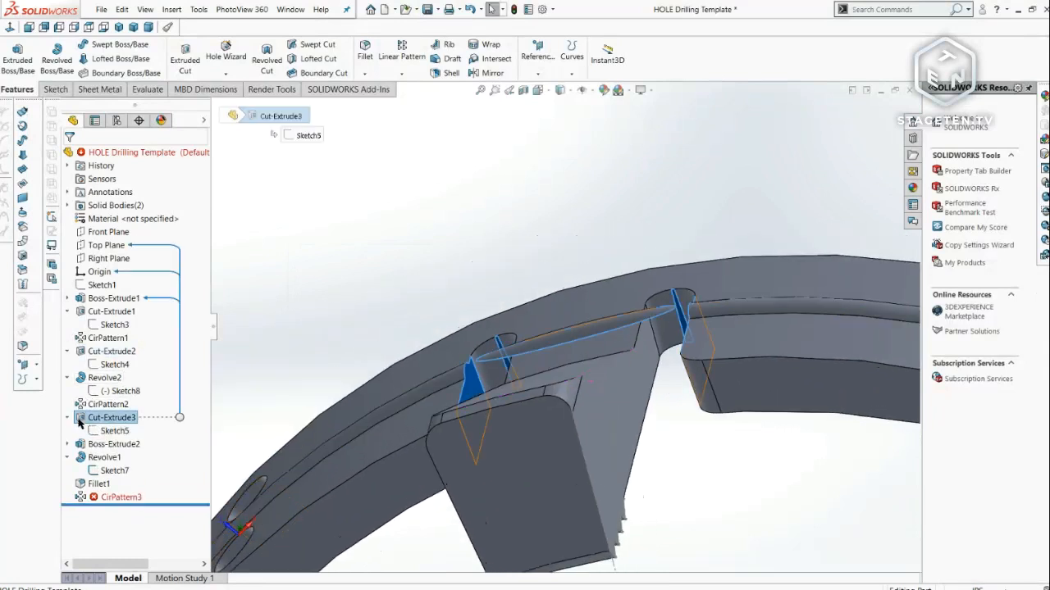
{"action": "left_click", "coordinate": [115, 430]}
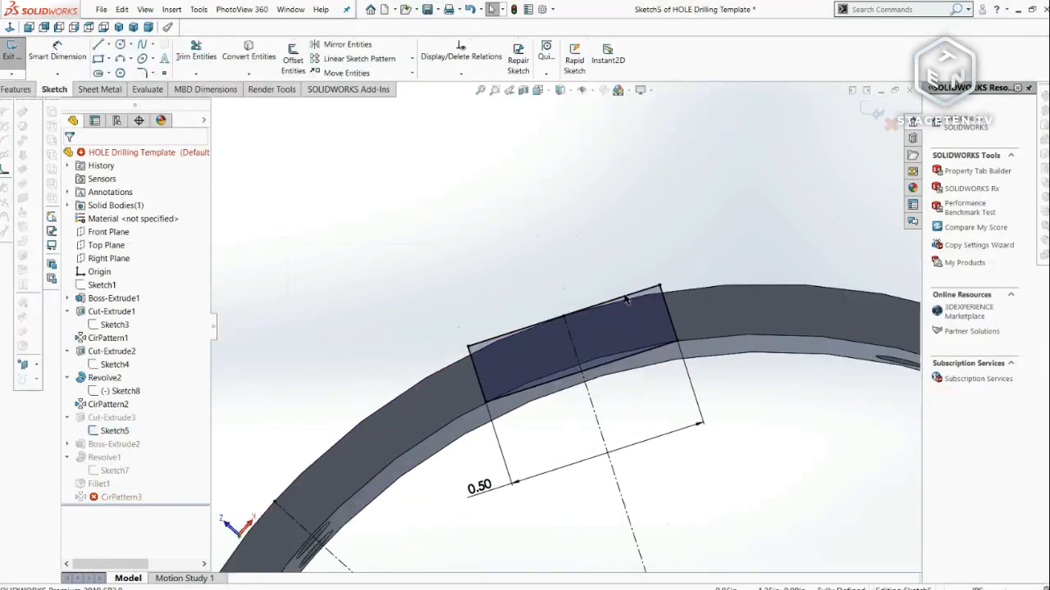
{"action": "left_click", "coordinate": [634, 298]}
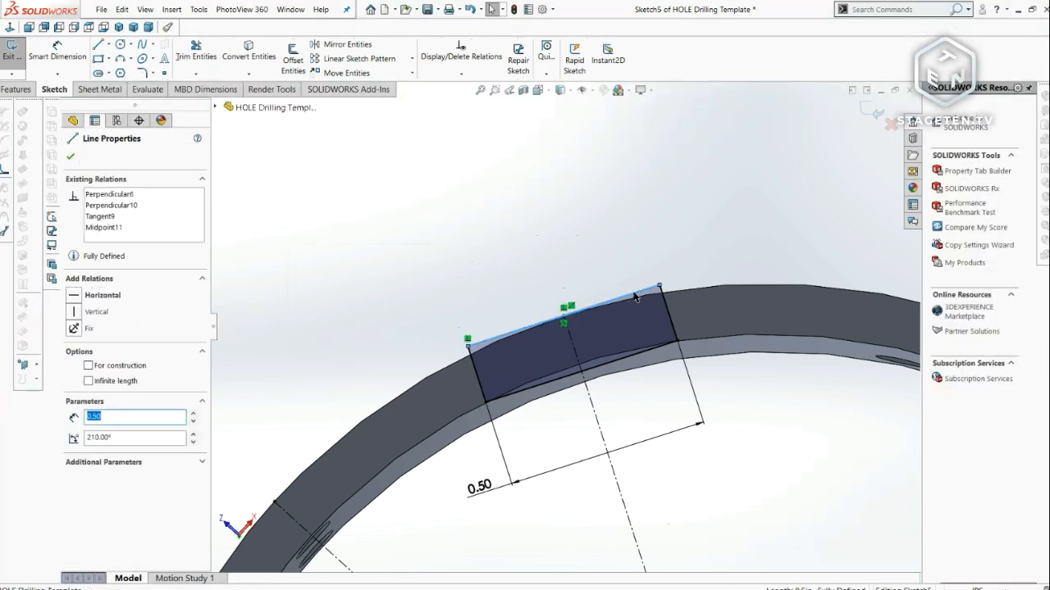
{"action": "key", "text": "Escape"}
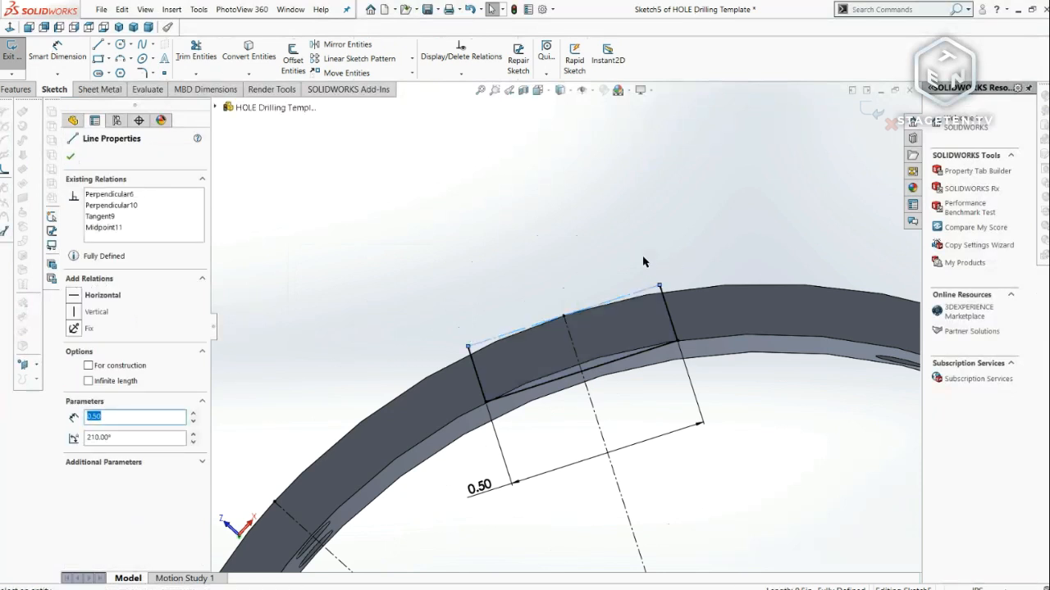
- Sketch three connected lines extending the cut rectangle about 0.11 in outward beyond the ring, closing at the construction line's endpoints
{"action": "left_click", "coordinate": [99, 46]}
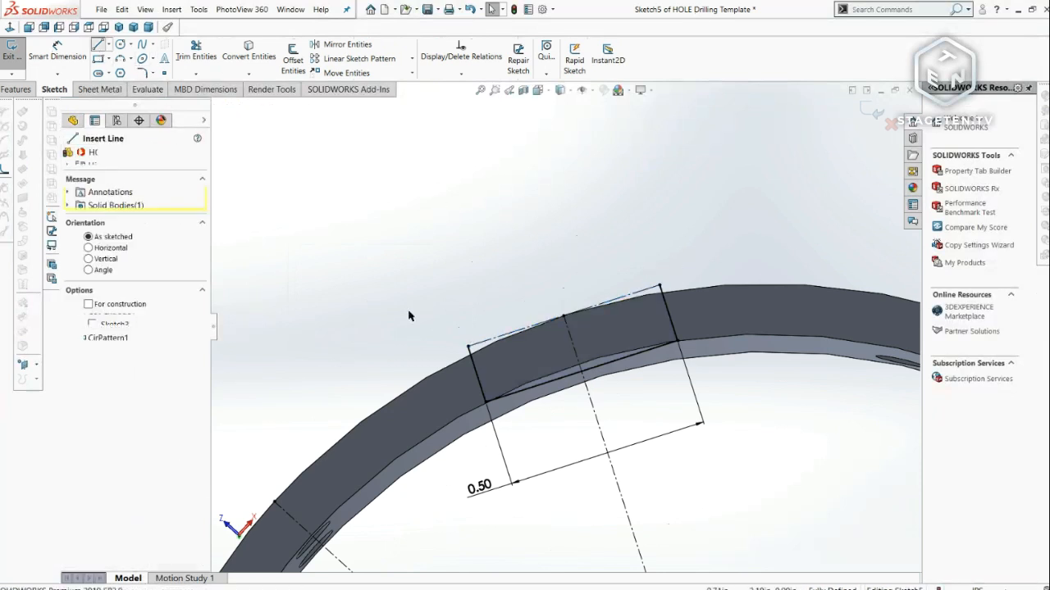
{"action": "left_click", "coordinate": [468, 347]}
{"action": "left_click", "coordinate": [455, 305]}
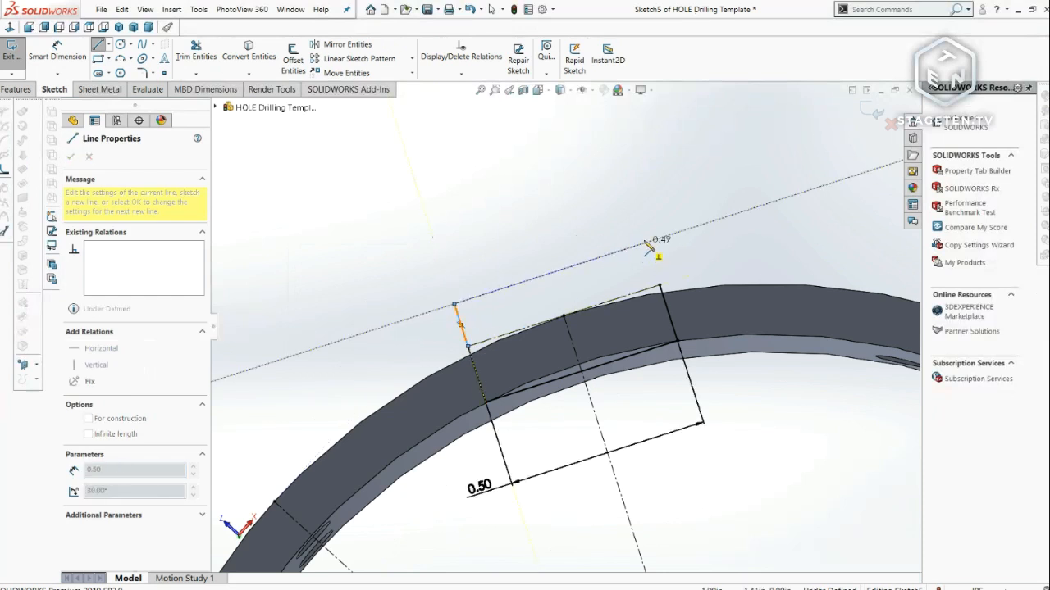
{"action": "left_click", "coordinate": [648, 244]}
{"action": "left_click", "coordinate": [660, 286]}
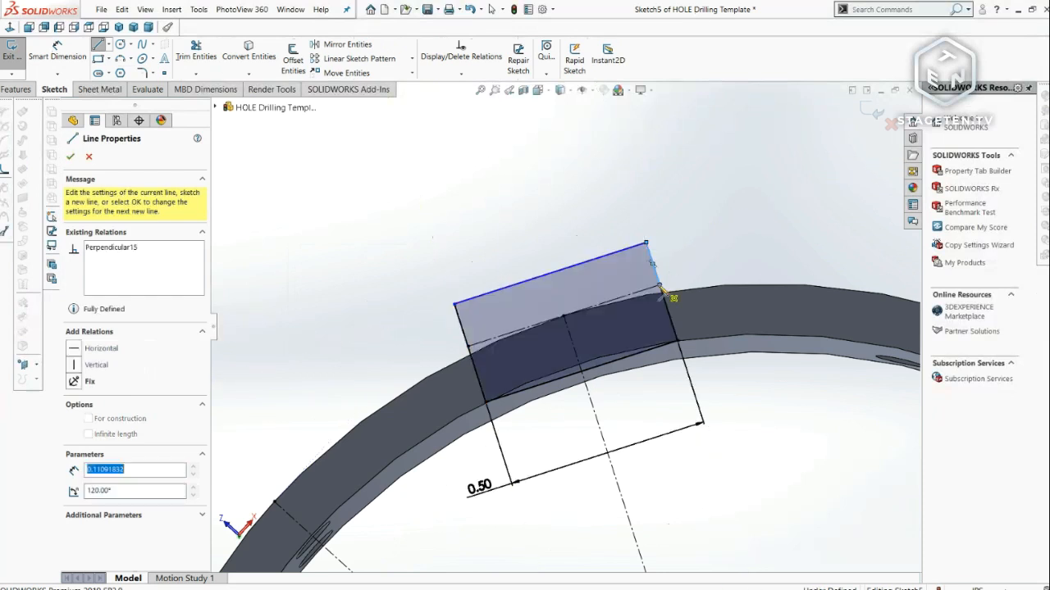
- Draw a short centerline from the construction line's midpoint perpendicular to the new outer line
{"action": "left_click", "coordinate": [105, 43]}
{"action": "left_click", "coordinate": [109, 43]}
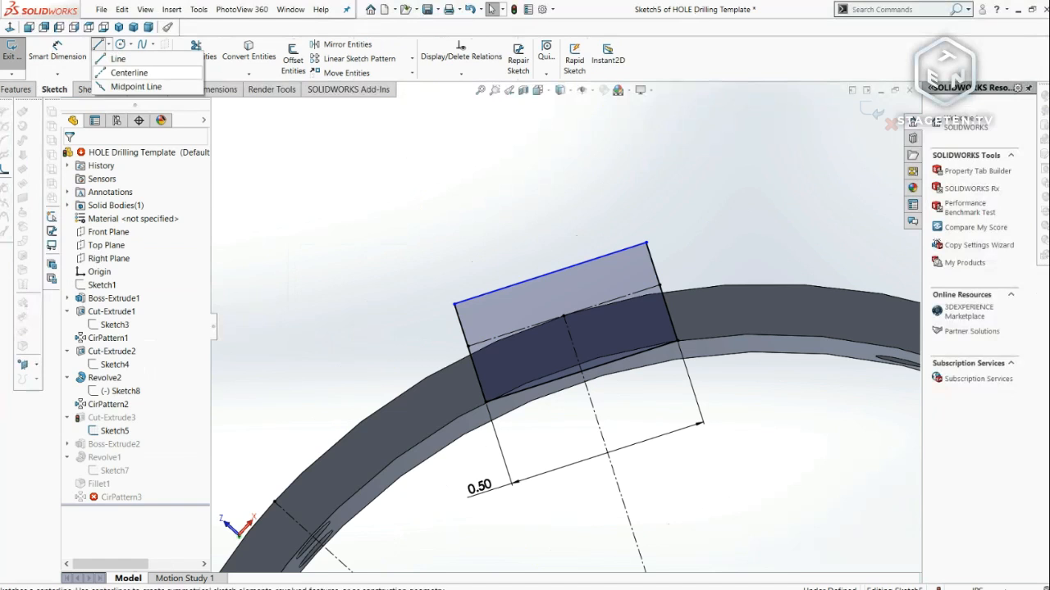
{"action": "left_click", "coordinate": [123, 70]}
{"action": "left_click", "coordinate": [562, 315]}
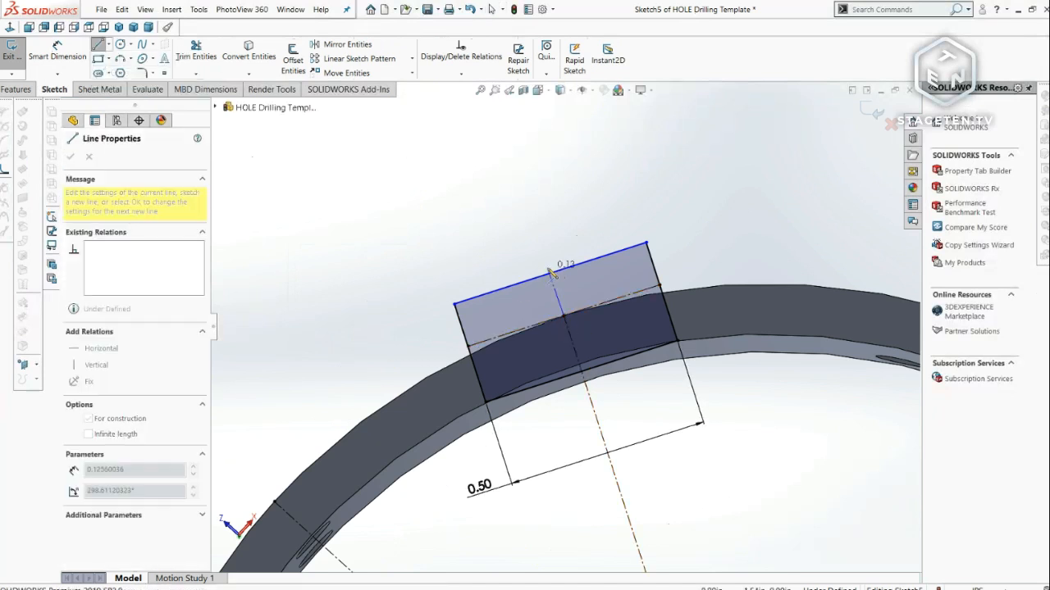
{"action": "left_click", "coordinate": [549, 271]}
{"action": "key", "text": "Escape"}
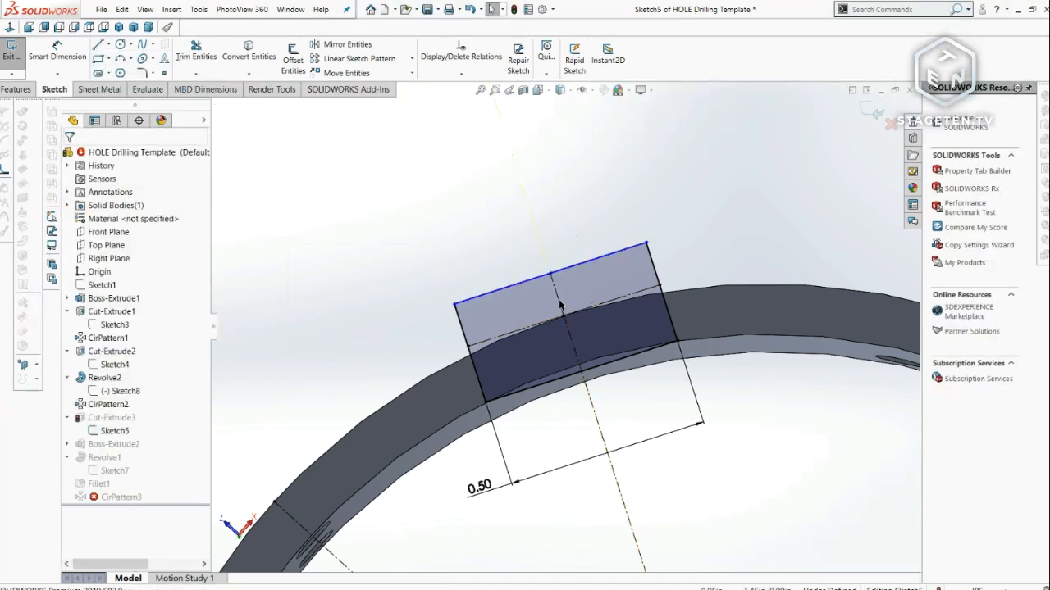
- Try to make the short centerline equal in length to the long radial centerline
{"action": "left_click", "coordinate": [561, 307]}
{"action": "left_click", "coordinate": [573, 342], "text": "ctrl"}
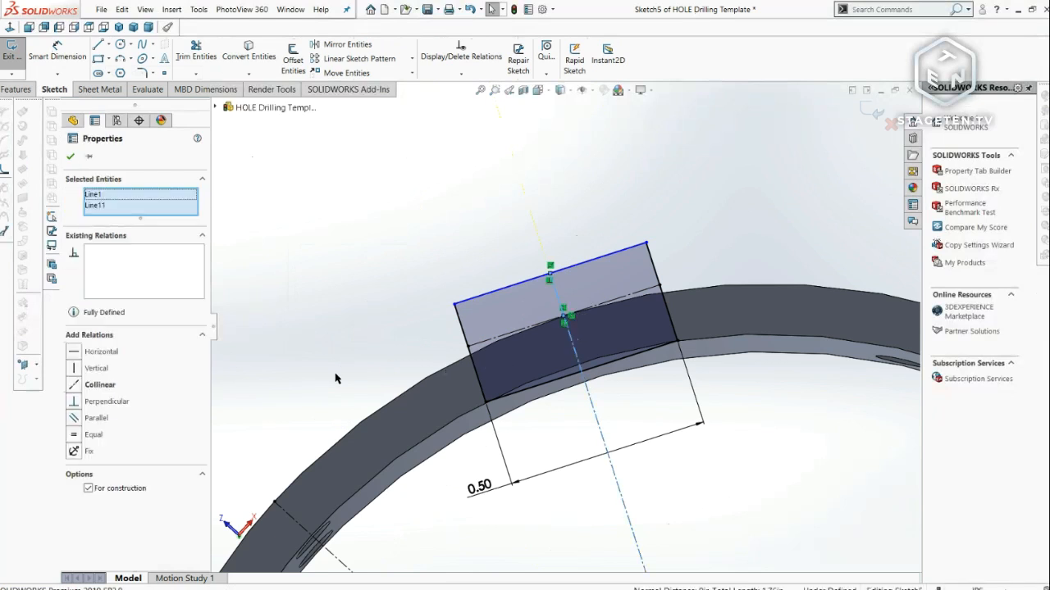
{"action": "left_click", "coordinate": [91, 435]}
{"action": "key", "text": "ctrl+z"}
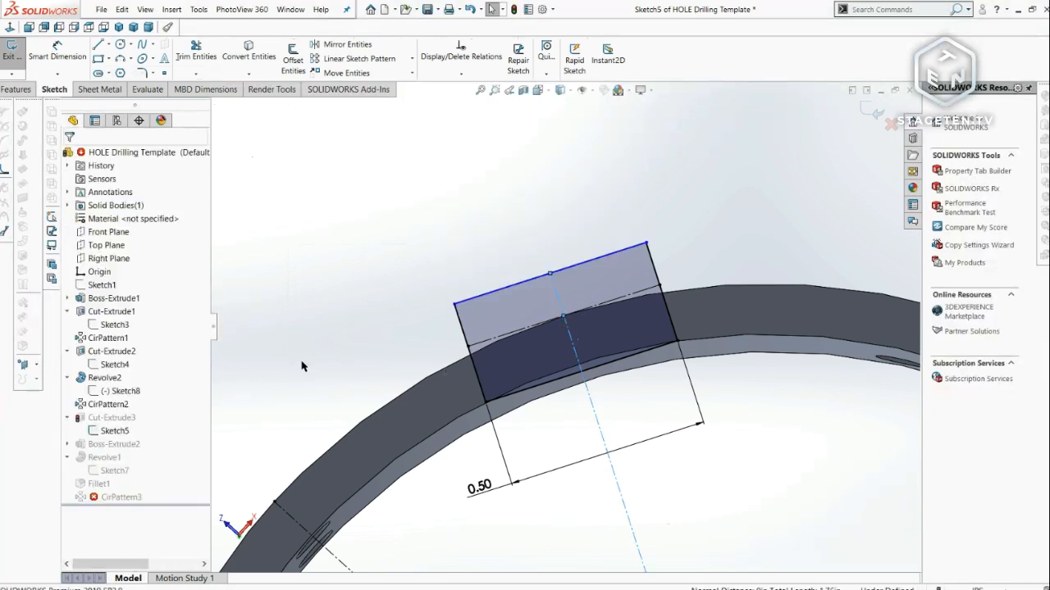
{"action": "left_click", "coordinate": [109, 439]}
{"action": "scroll", "coordinate": [506, 335], "scroll_direction": "up", "scroll_amount": 3}
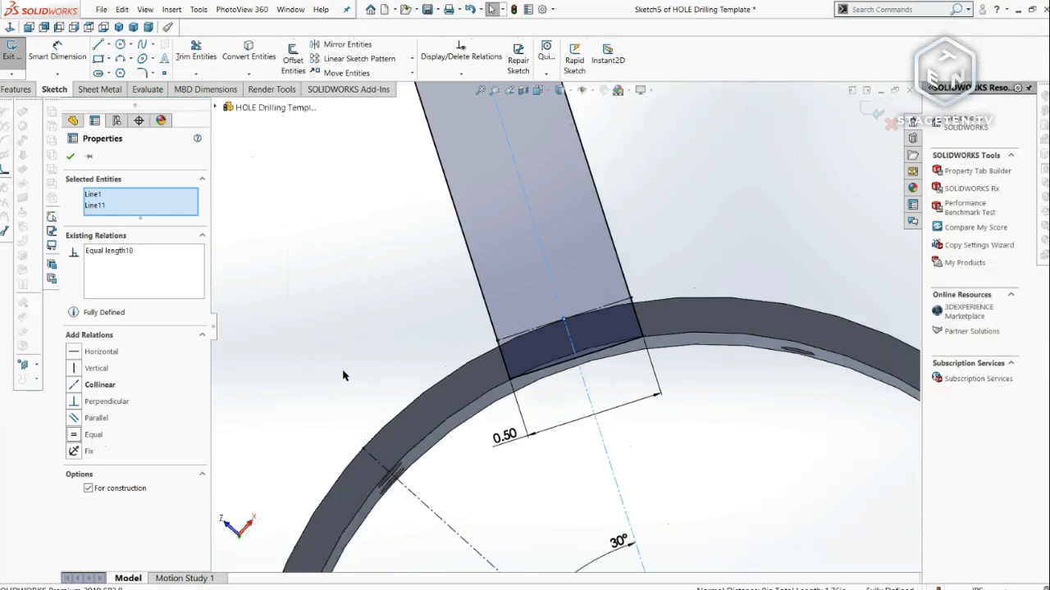
{"action": "key", "text": "ctrl+z"}
{"action": "scroll", "coordinate": [585, 330], "scroll_direction": "down", "scroll_amount": 3}
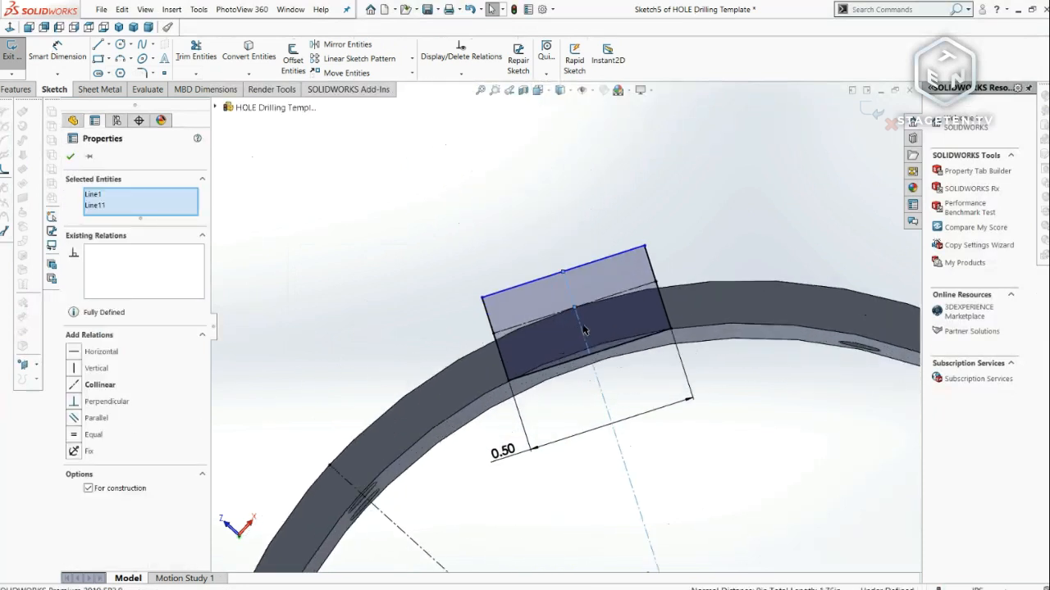
- Make the short centerline equal in length to the original rectangle's short side, and rebuild the part from the sketch
{"action": "left_click", "coordinate": [577, 276]}
{"action": "left_click", "coordinate": [571, 287]}
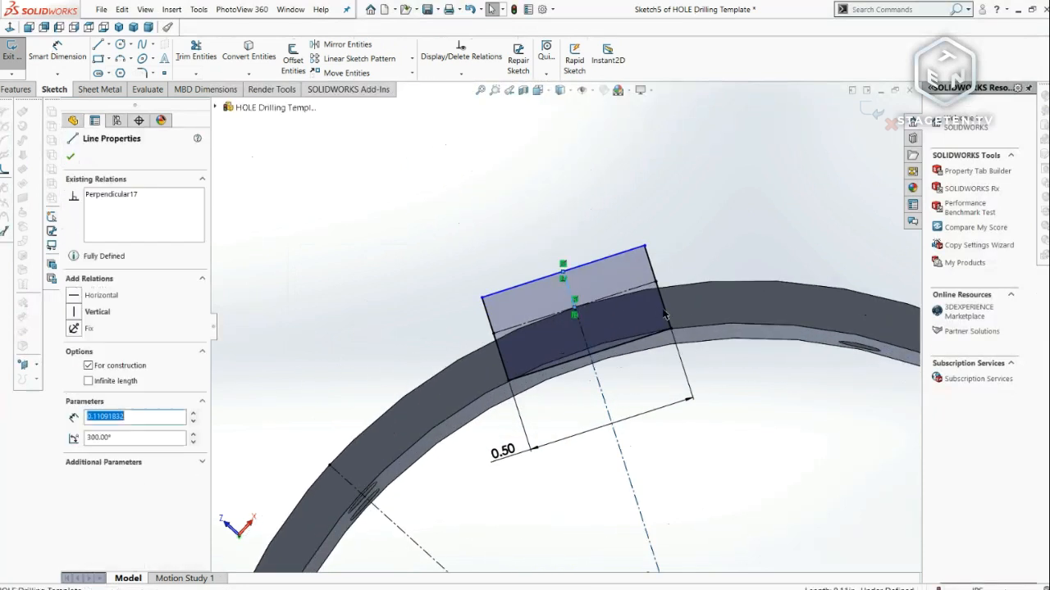
{"action": "left_click", "coordinate": [665, 314], "text": "ctrl"}
{"action": "left_click", "coordinate": [82, 437]}
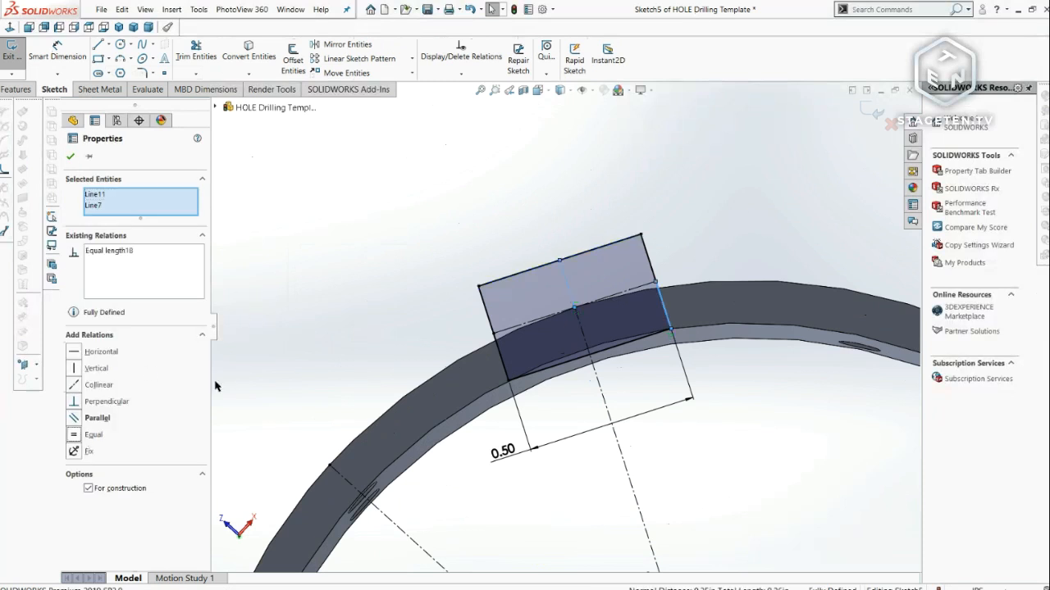
{"action": "key", "text": "Escape"}
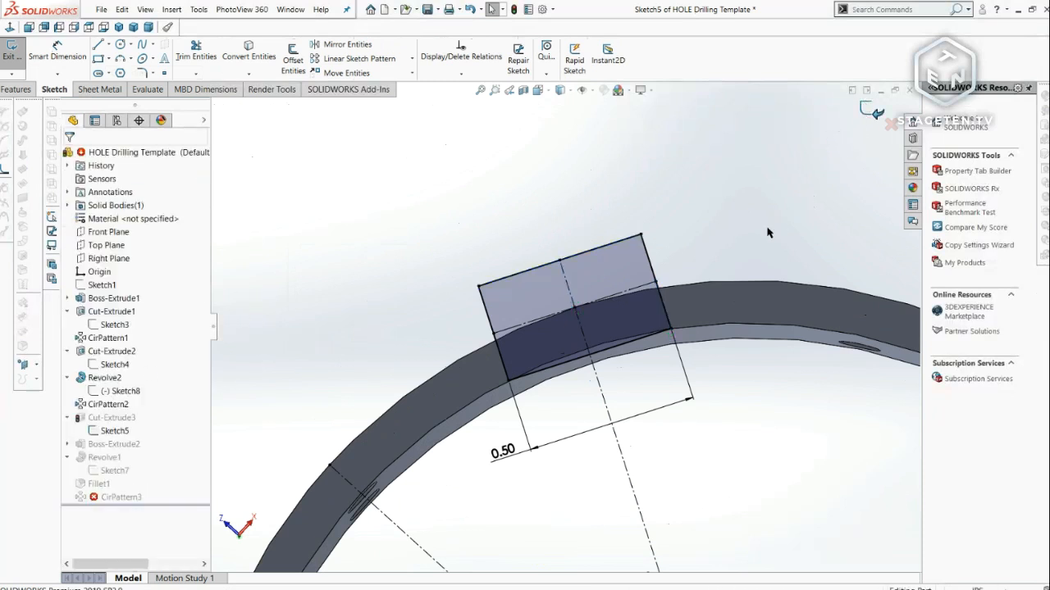
{"action": "key", "text": "ctrl+b"}
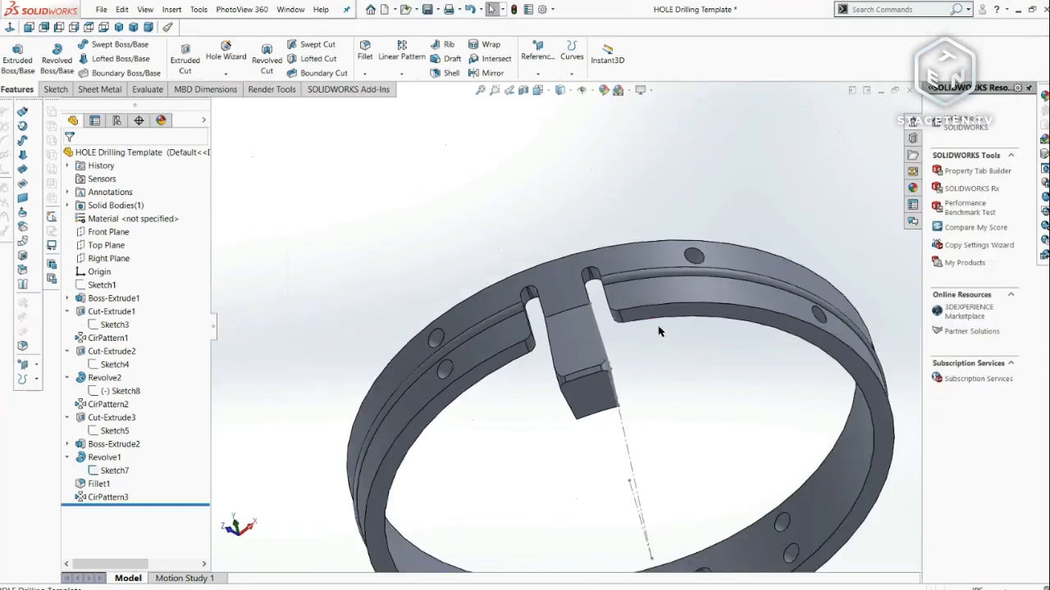
- Examine the ring from several angles, checking the bead, the slots beside the legs and the inner face
{"action": "middle_click_drag", "start_coordinate": [659, 331], "coordinate": [582, 460]}
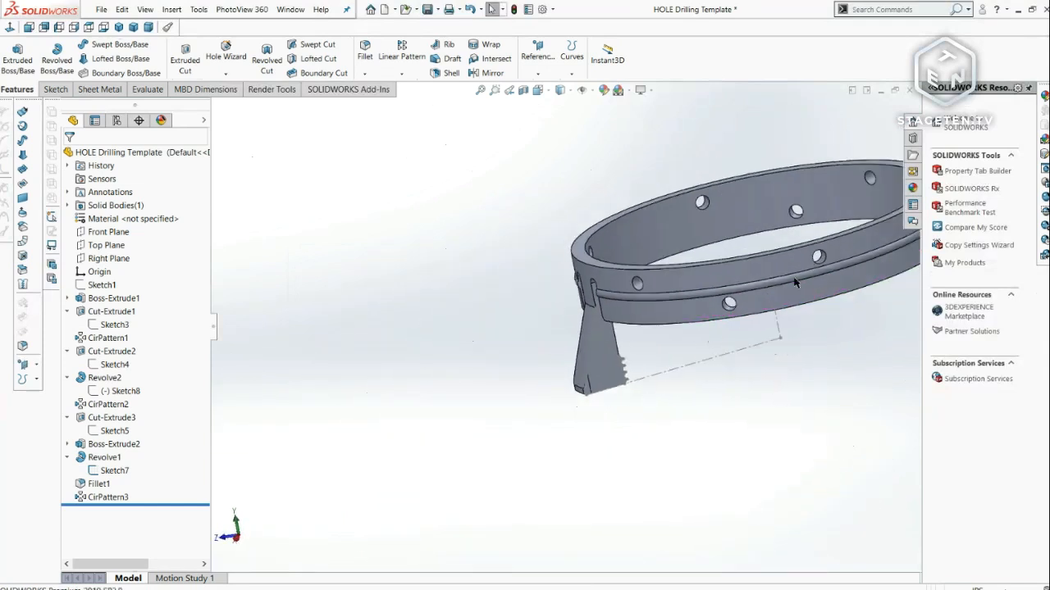
{"action": "middle_click_drag", "start_coordinate": [794, 282], "coordinate": [678, 383]}
{"action": "scroll", "coordinate": [688, 394], "scroll_direction": "down", "scroll_amount": 3}
{"action": "middle_click_drag", "start_coordinate": [674, 251], "coordinate": [608, 424]}
{"action": "scroll", "coordinate": [678, 298], "scroll_direction": "up", "scroll_amount": 5}
{"action": "middle_click_drag", "start_coordinate": [554, 301], "coordinate": [597, 291]}
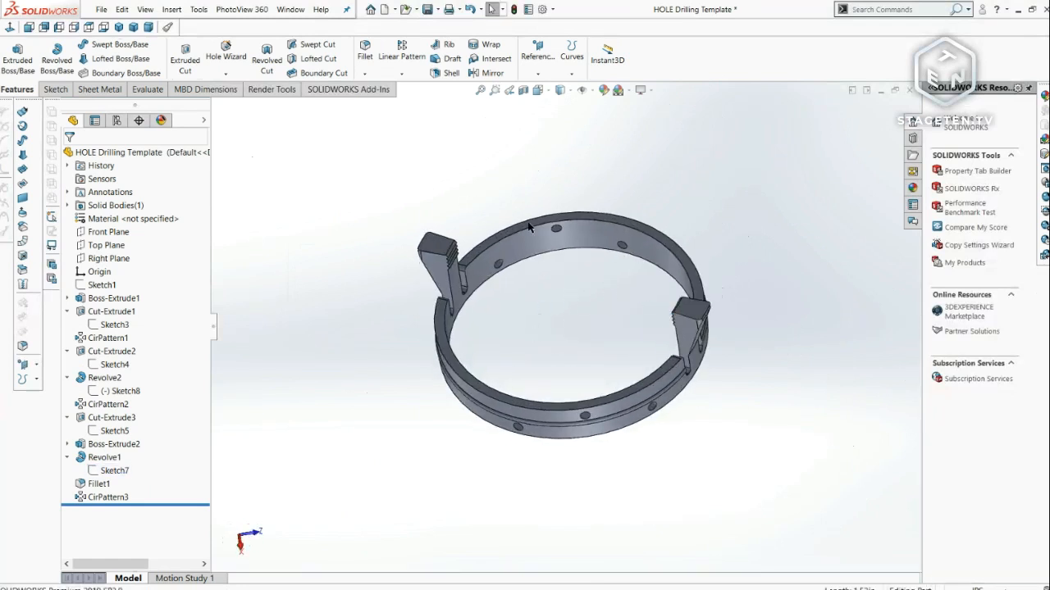
{"action": "scroll", "coordinate": [639, 318], "scroll_direction": "down", "scroll_amount": 3}
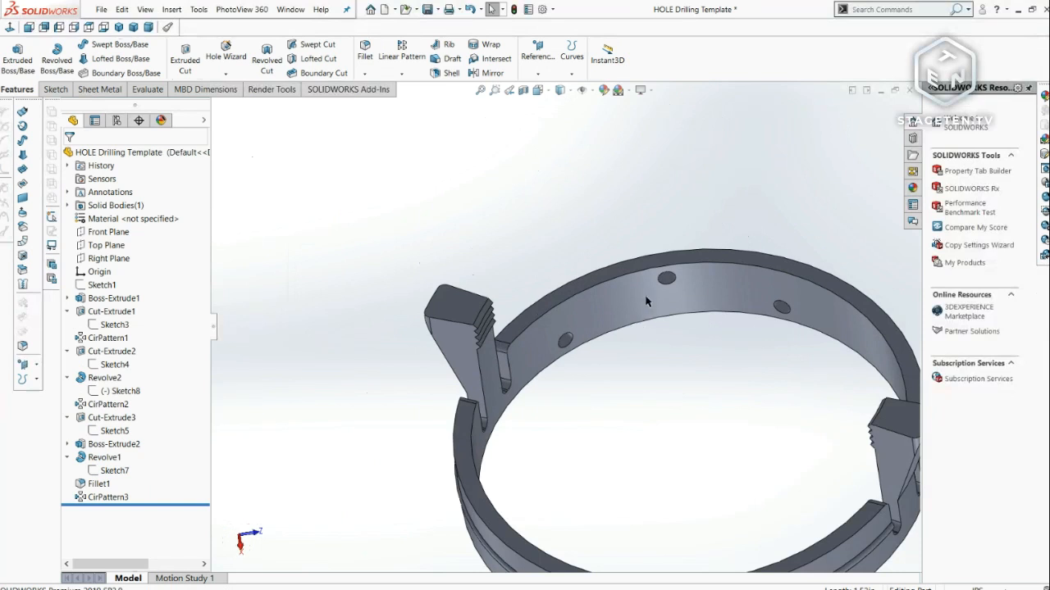
{"action": "scroll", "coordinate": [566, 406], "scroll_direction": "up", "scroll_amount": 4}
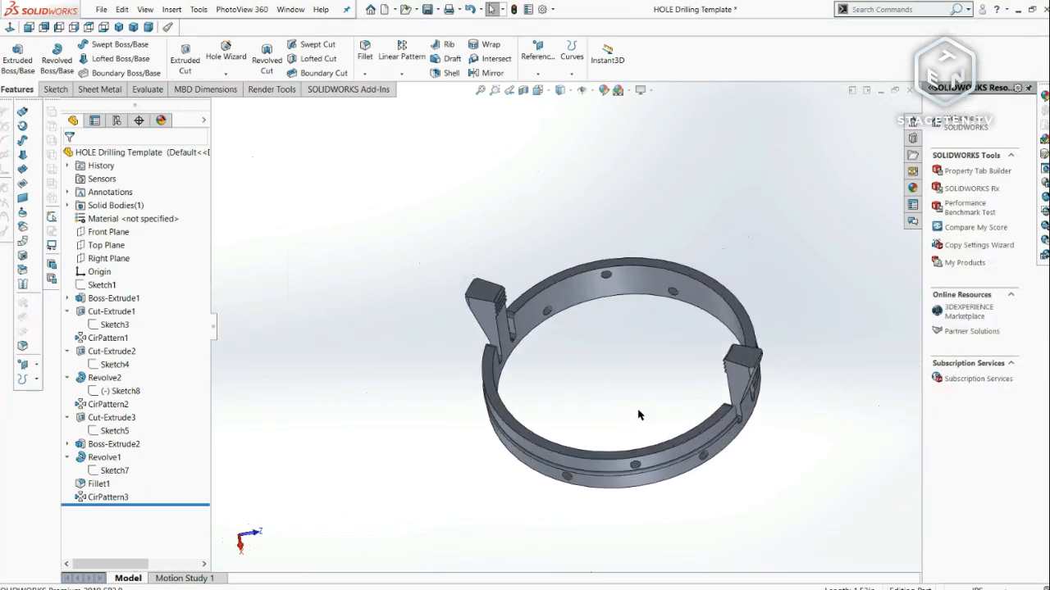
- Start a 0.025 in symmetric fillet on the inner and outer edges of the ring's rim on the leg side
{"action": "left_click", "coordinate": [363, 54]}
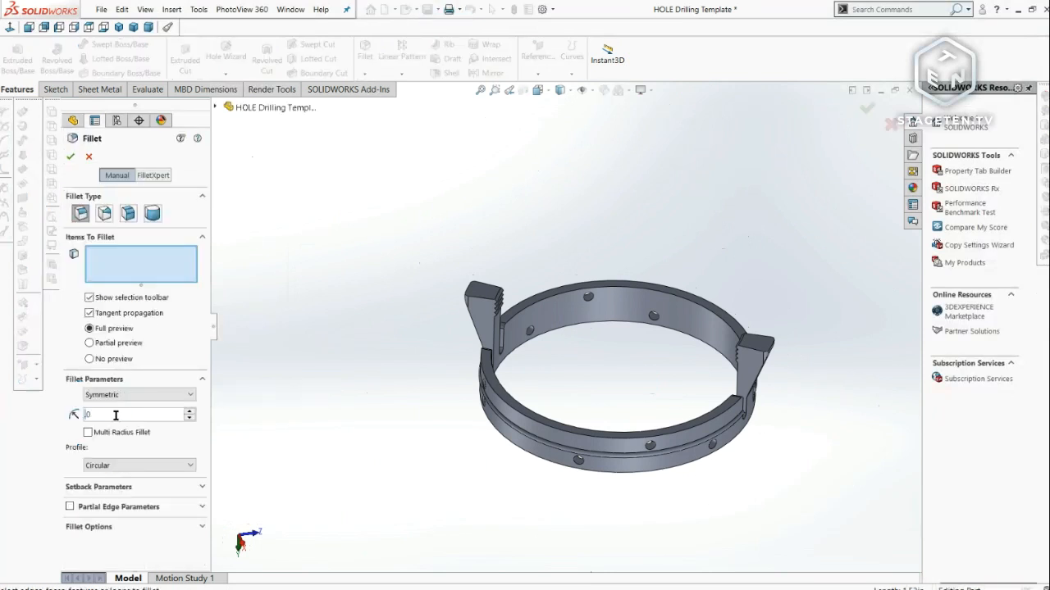
{"action": "type", "text": ".025"}
{"action": "left_click", "coordinate": [524, 311]}
{"action": "scroll", "coordinate": [526, 309], "scroll_direction": "down", "scroll_amount": 5}
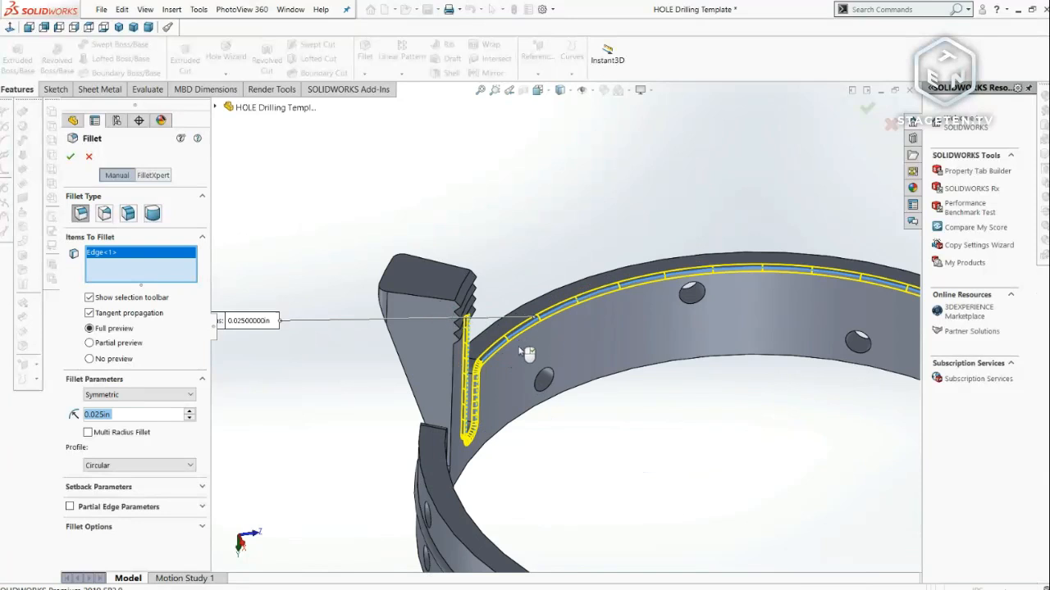
{"action": "left_click", "coordinate": [525, 302]}
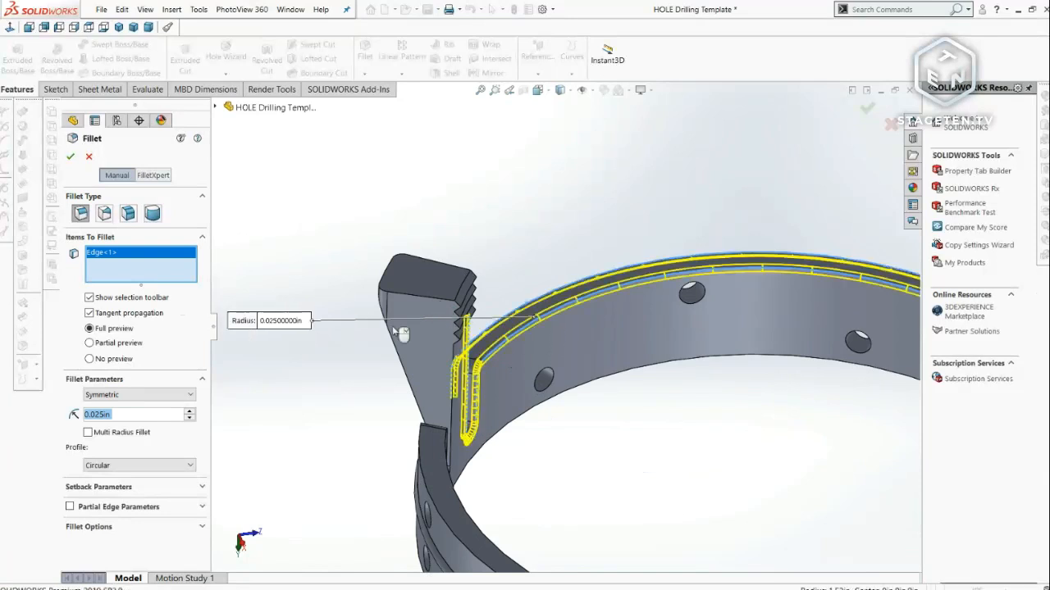
- Try adding the slot's side edge beside the leg to the fillet, remove it again, and turn off tangent propagation
{"action": "scroll", "coordinate": [527, 353], "scroll_direction": "up", "scroll_amount": 1}
{"action": "middle_click_drag", "start_coordinate": [541, 386], "coordinate": [578, 414]}
{"action": "scroll", "coordinate": [579, 414], "scroll_direction": "down", "scroll_amount": 3}
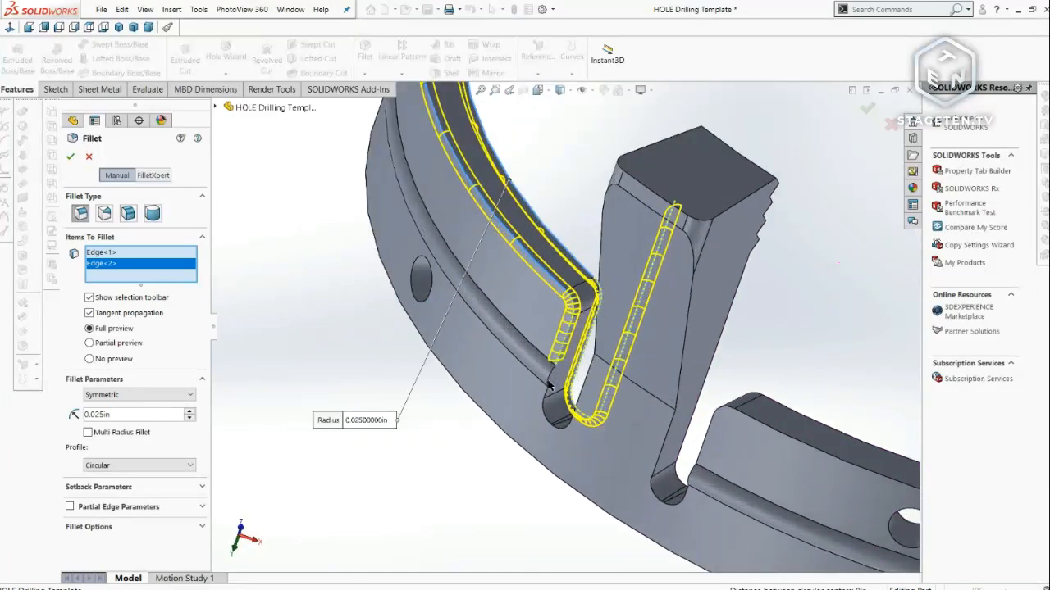
{"action": "left_click", "coordinate": [548, 387]}
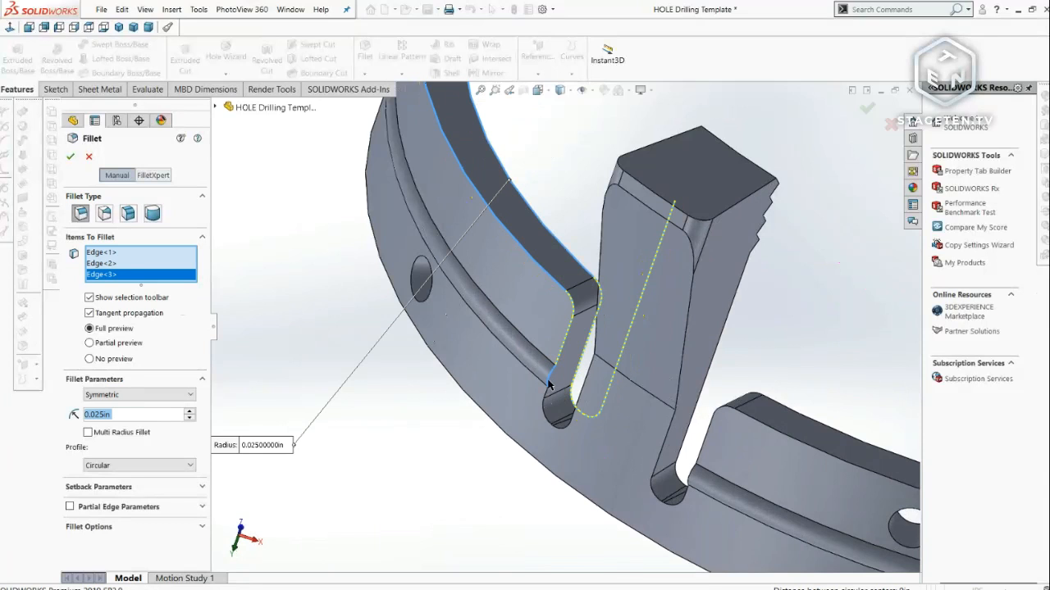
{"action": "left_click", "coordinate": [549, 384]}
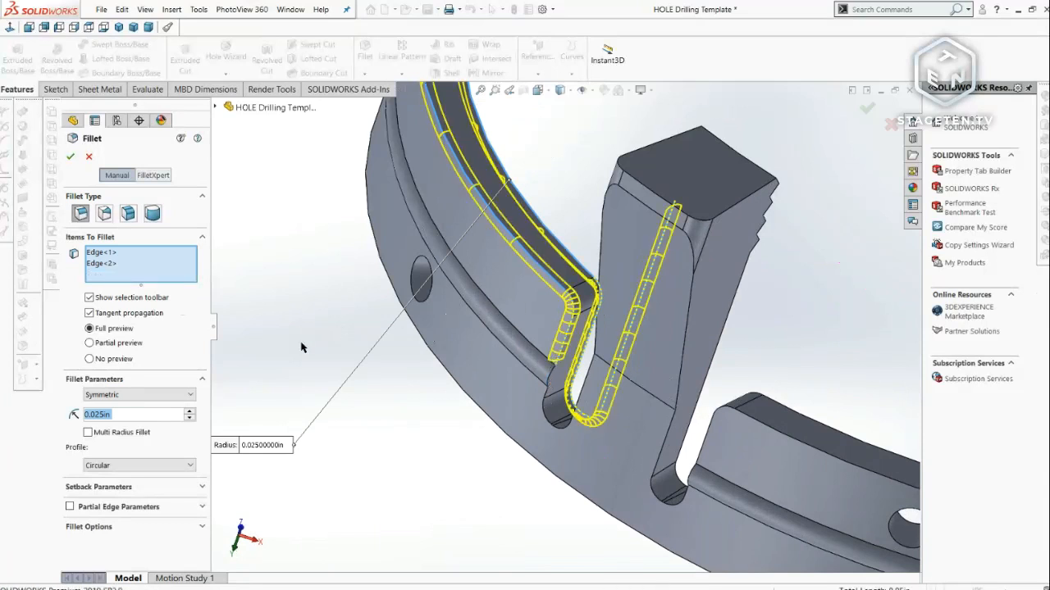
{"action": "left_click", "coordinate": [90, 313]}
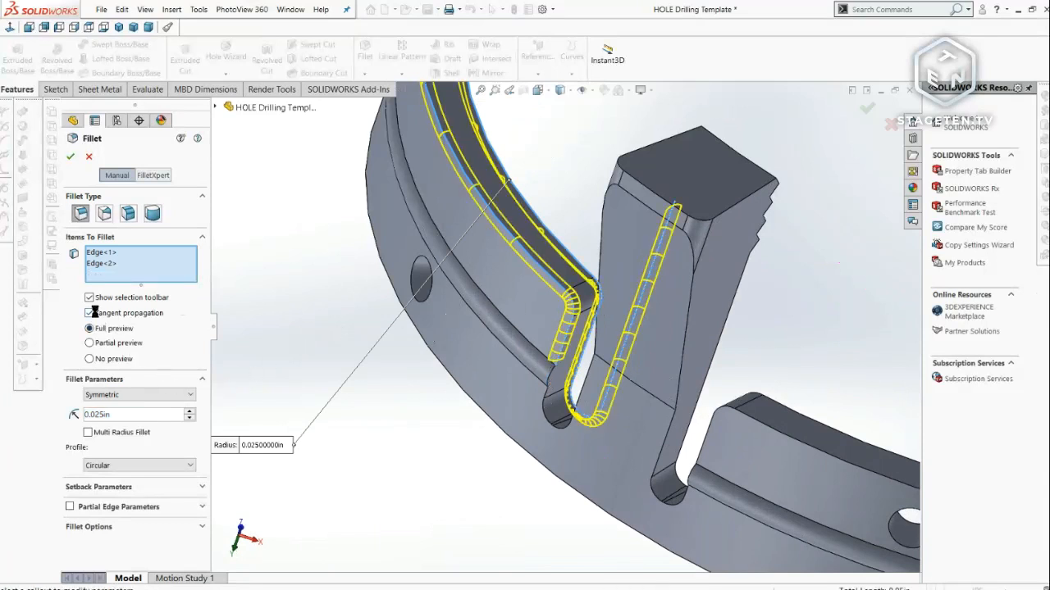
- Add the remaining inner and outer rim edges on both sides of the ring and finish the 0.025 in fillet
{"action": "scroll", "coordinate": [564, 370], "scroll_direction": "up", "scroll_amount": 5}
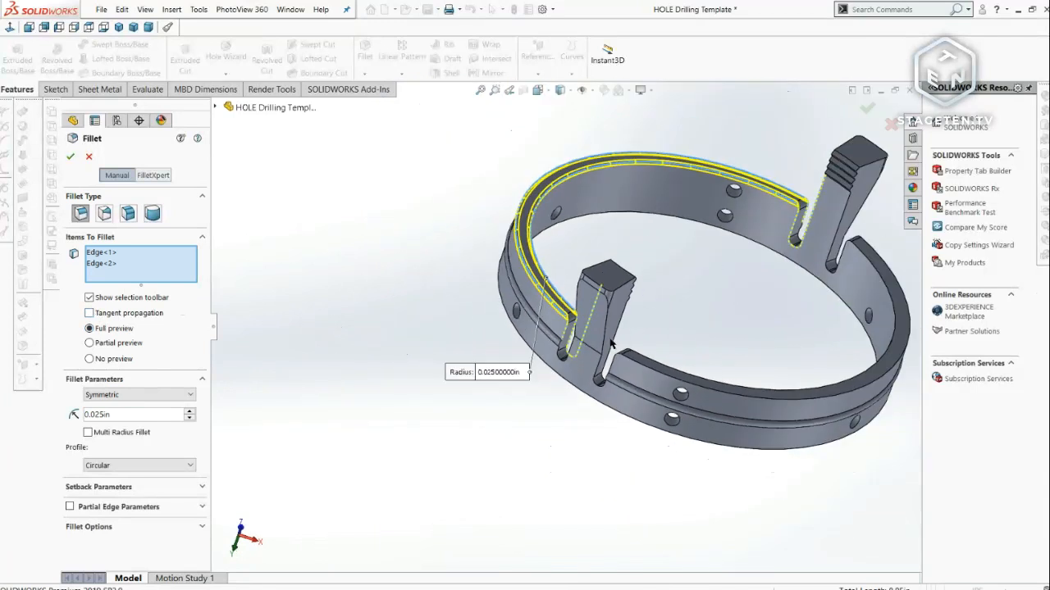
{"action": "left_click", "coordinate": [748, 392]}
{"action": "left_click", "coordinate": [743, 405]}
{"action": "middle_click_drag", "start_coordinate": [743, 408], "coordinate": [660, 267]}
{"action": "left_click", "coordinate": [647, 268]}
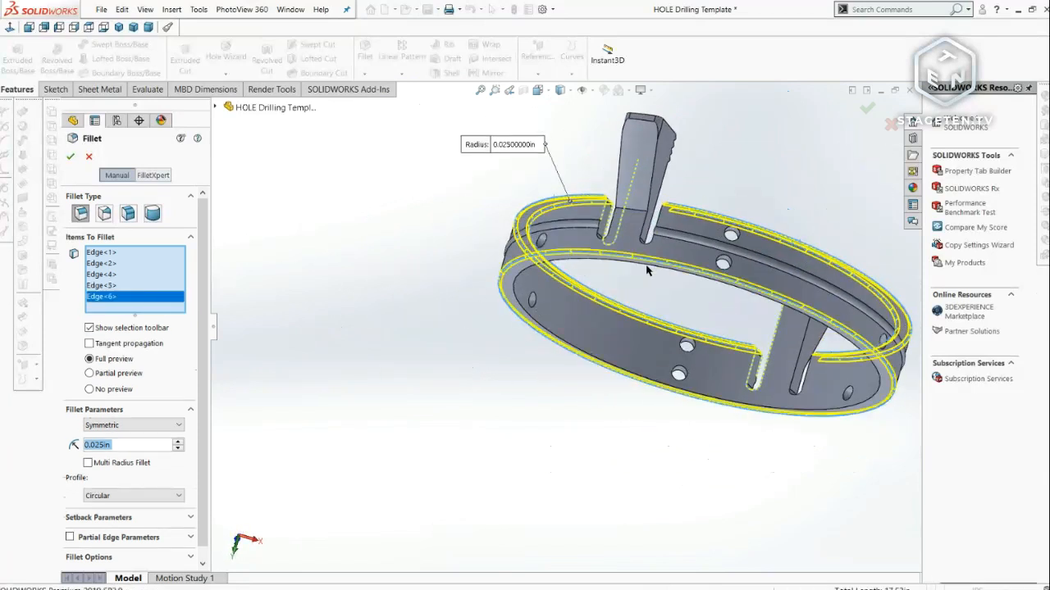
{"action": "left_click", "coordinate": [646, 270]}
{"action": "middle_click_drag", "start_coordinate": [645, 270], "coordinate": [639, 344]}
{"action": "left_click", "coordinate": [867, 107]}
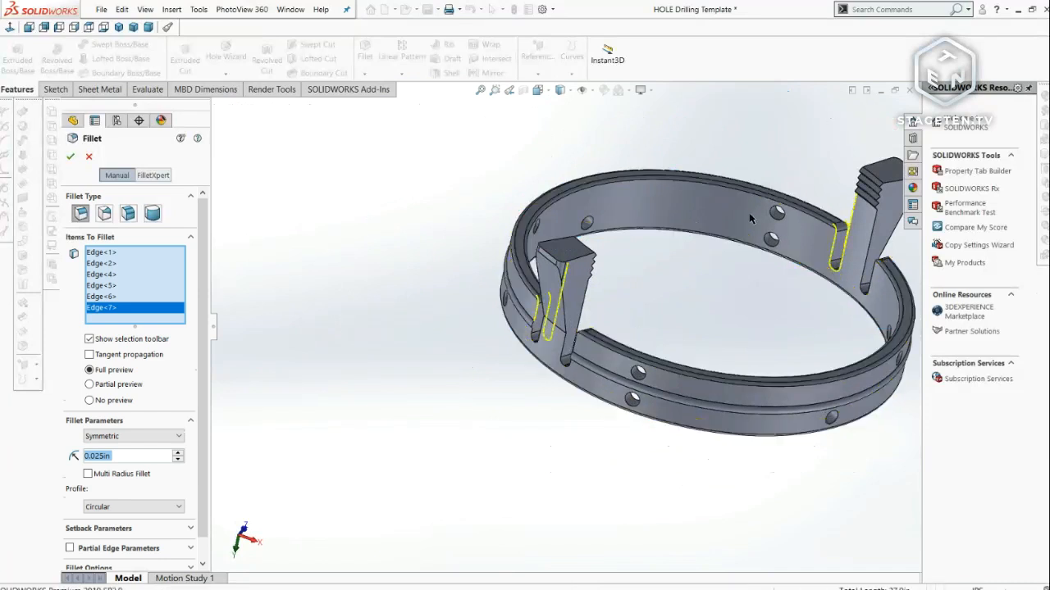
- Inspect the filleted ring in shaded display without edges, and restore the shaded-with-edges display
{"action": "middle_click_drag", "start_coordinate": [701, 298], "coordinate": [611, 306]}
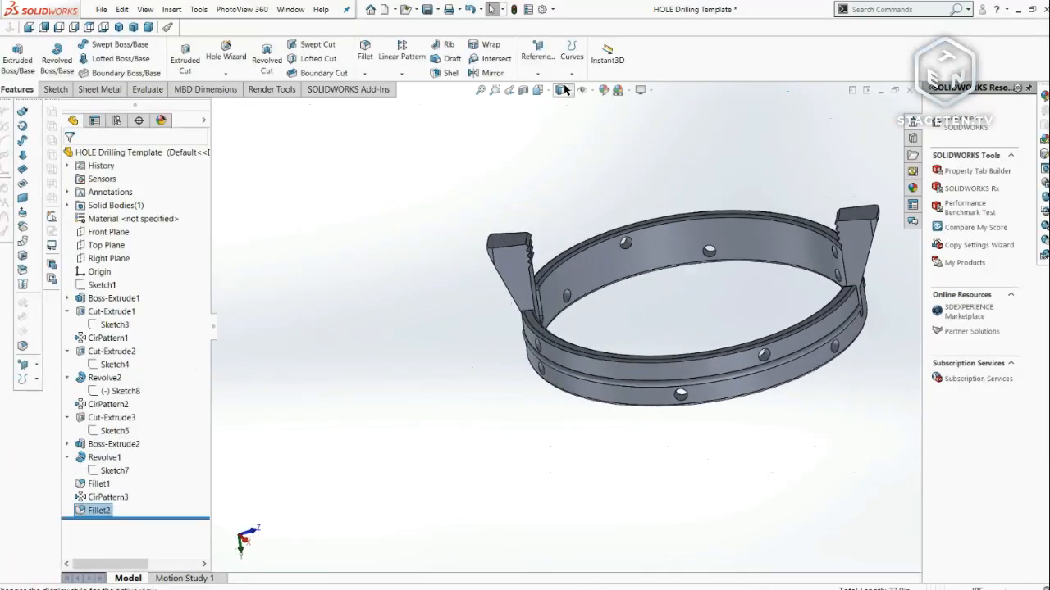
{"action": "middle_click_drag", "start_coordinate": [743, 331], "coordinate": [797, 398]}
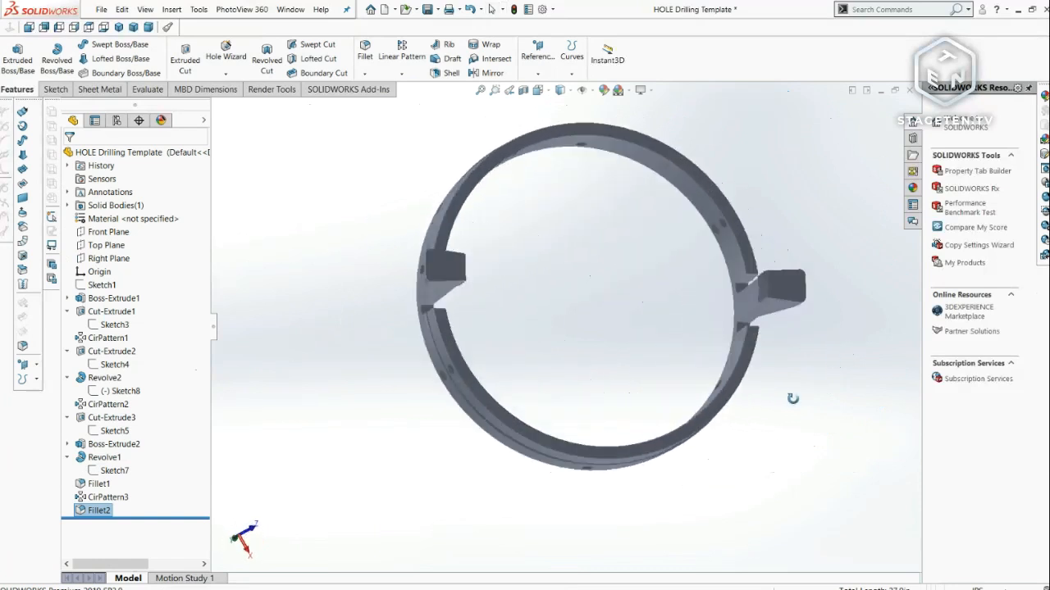
{"action": "scroll", "coordinate": [714, 364], "scroll_direction": "down", "scroll_amount": 3}
{"action": "middle_click_drag", "start_coordinate": [706, 370], "coordinate": [598, 231]}
{"action": "scroll", "coordinate": [717, 366], "scroll_direction": "up", "scroll_amount": 2}
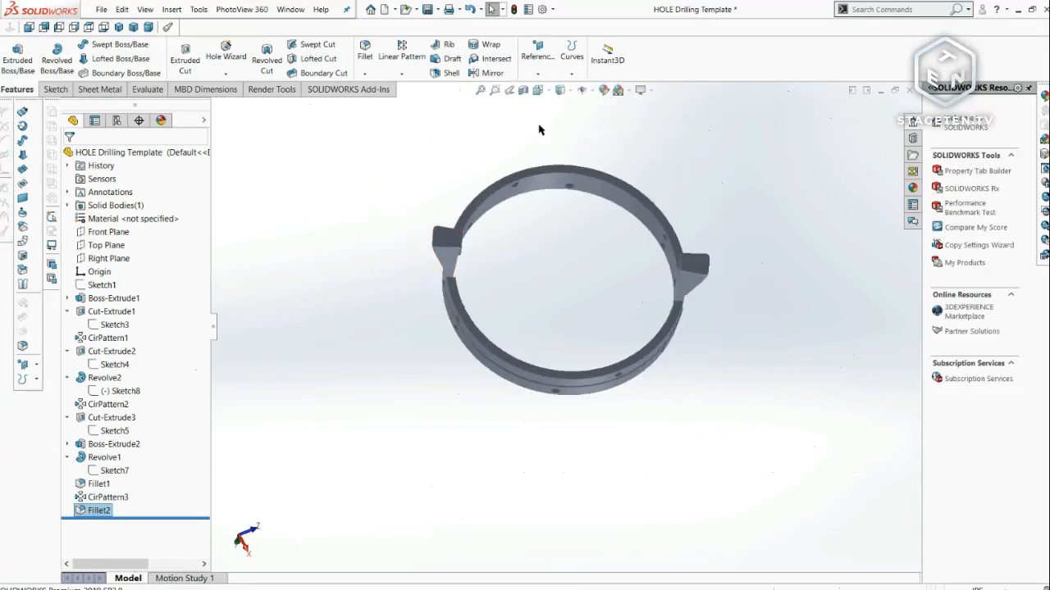
{"action": "left_click", "coordinate": [556, 91]}
{"action": "left_click", "coordinate": [560, 102]}
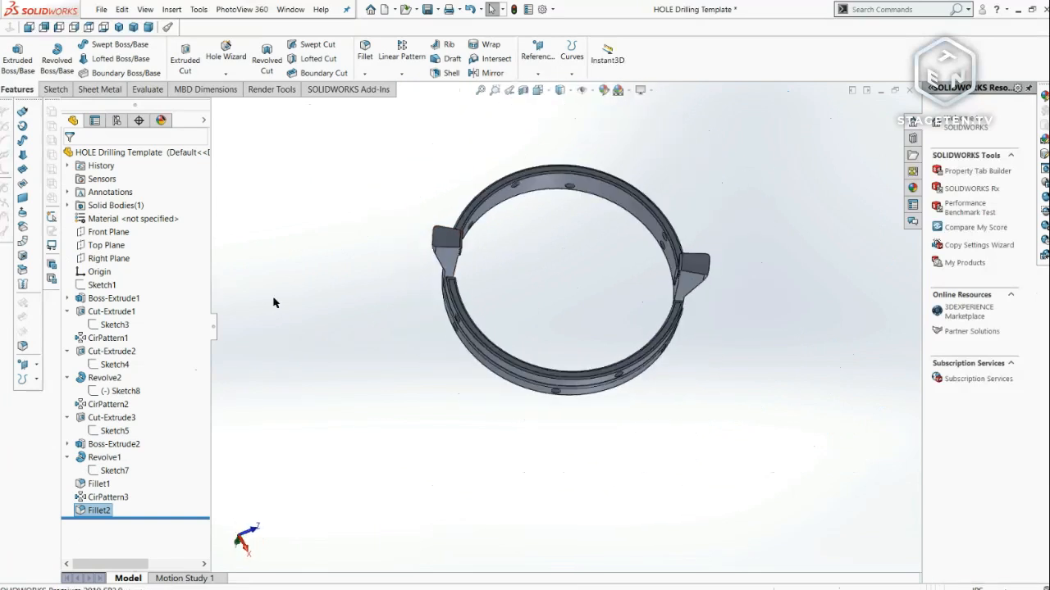
- Edit the 0.025 in rim fillet to include the flat end faces of both legs
{"action": "left_click", "coordinate": [90, 509]}
{"action": "left_click", "coordinate": [93, 478]}
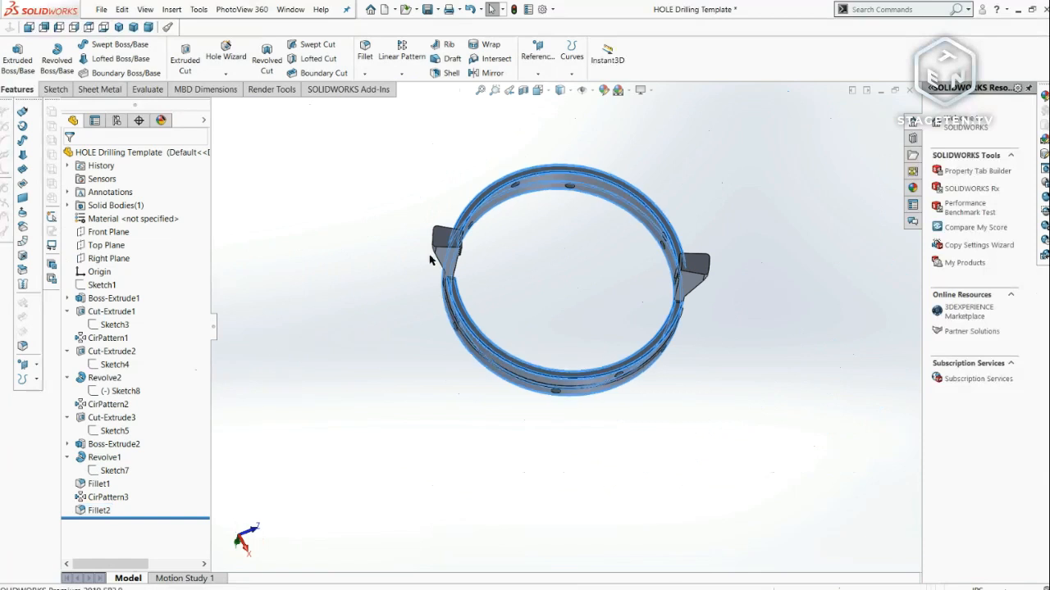
{"action": "scroll", "coordinate": [459, 250], "scroll_direction": "down", "scroll_amount": 5}
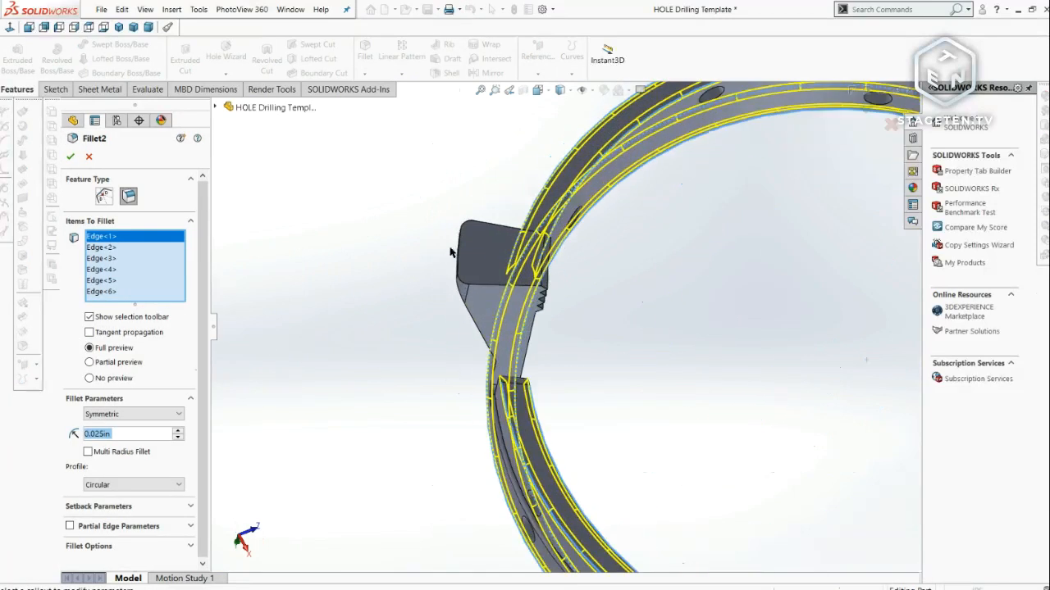
{"action": "left_click", "coordinate": [480, 254]}
{"action": "scroll", "coordinate": [492, 262], "scroll_direction": "up", "scroll_amount": 6}
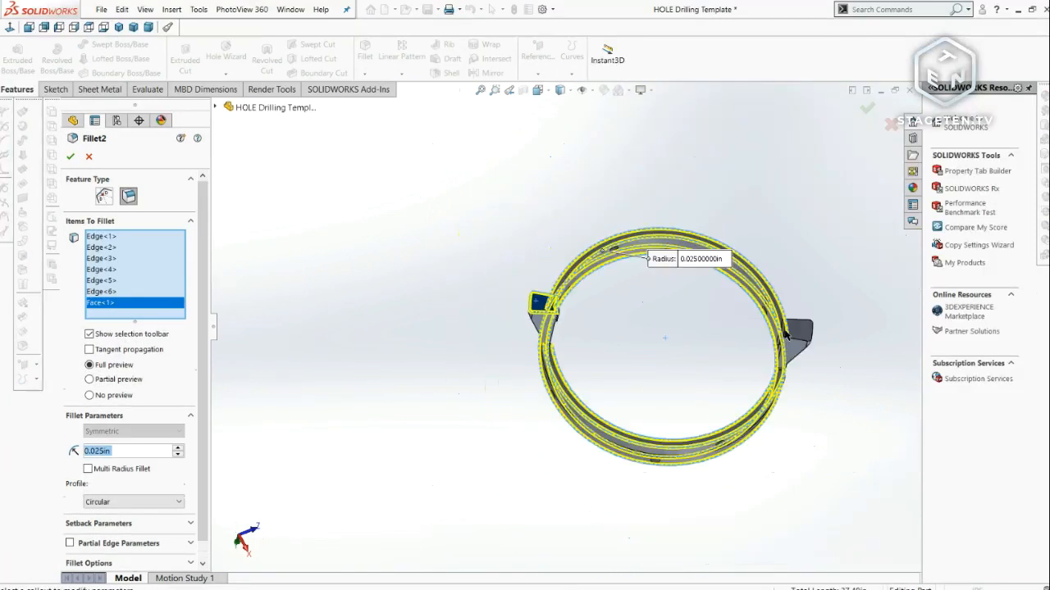
{"action": "scroll", "coordinate": [808, 324], "scroll_direction": "down", "scroll_amount": 1}
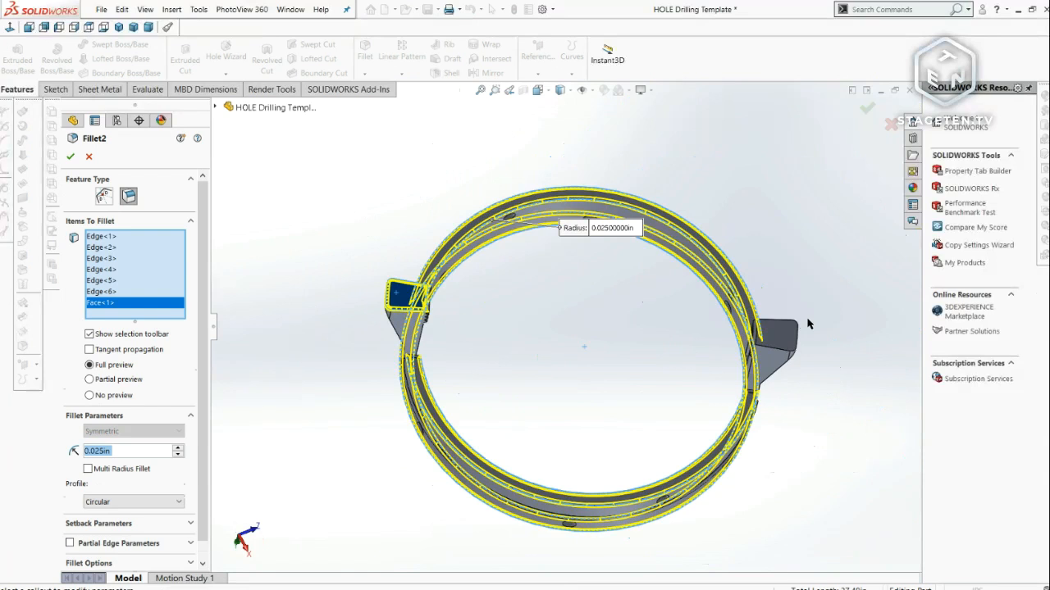
{"action": "left_click", "coordinate": [867, 108]}
- Examine the finished template from several angles, checking the leg ends, teeth, slots and inner face
{"action": "middle_click_drag", "start_coordinate": [716, 369], "coordinate": [690, 250]}
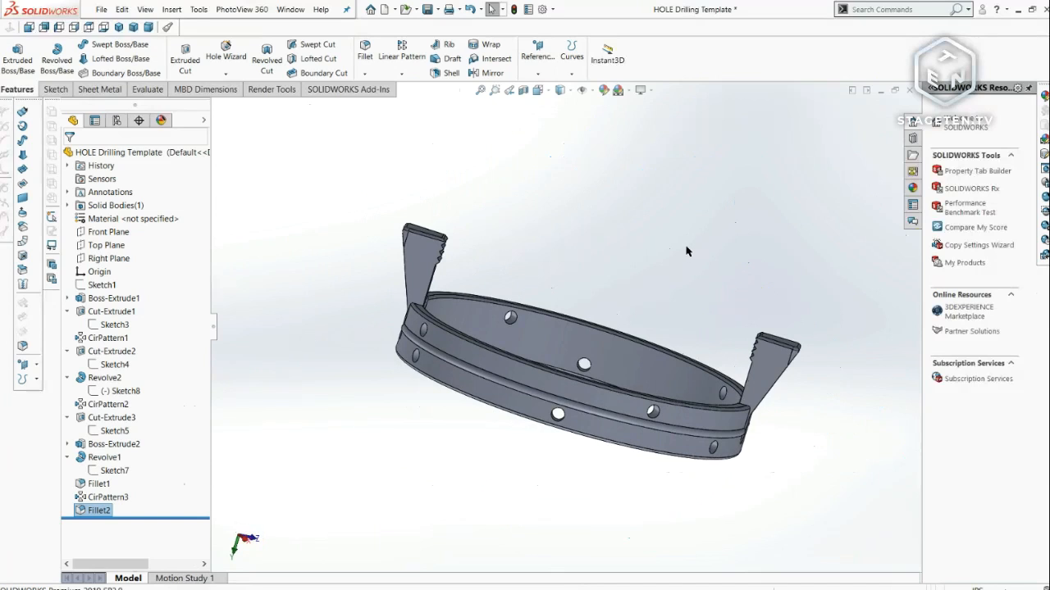
{"action": "key", "text": "ctrl+7"}
{"action": "middle_click_drag", "start_coordinate": [630, 331], "coordinate": [485, 321]}
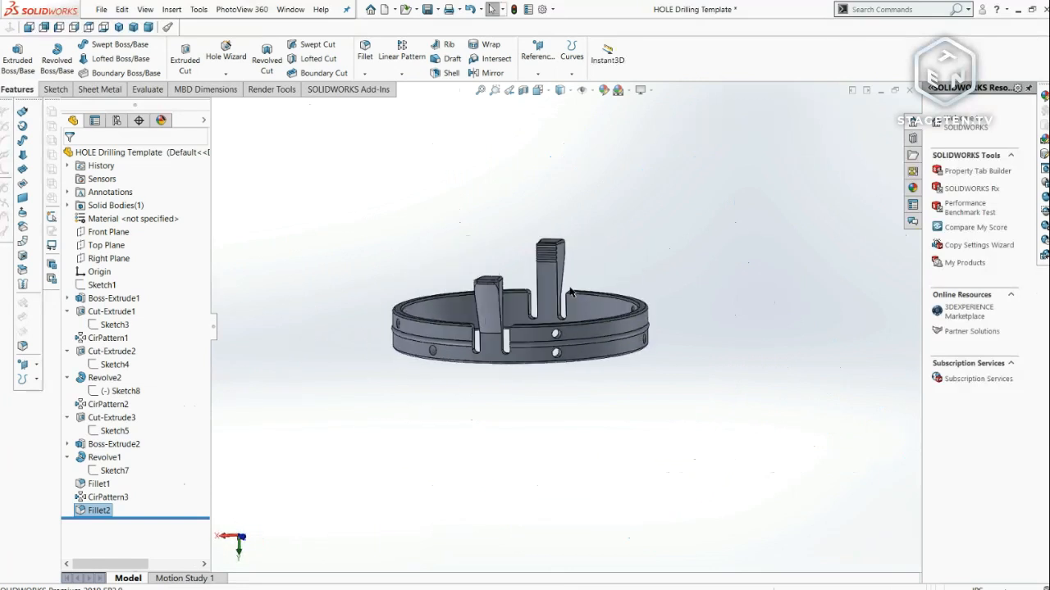
{"action": "middle_click_drag", "start_coordinate": [571, 292], "coordinate": [421, 375]}
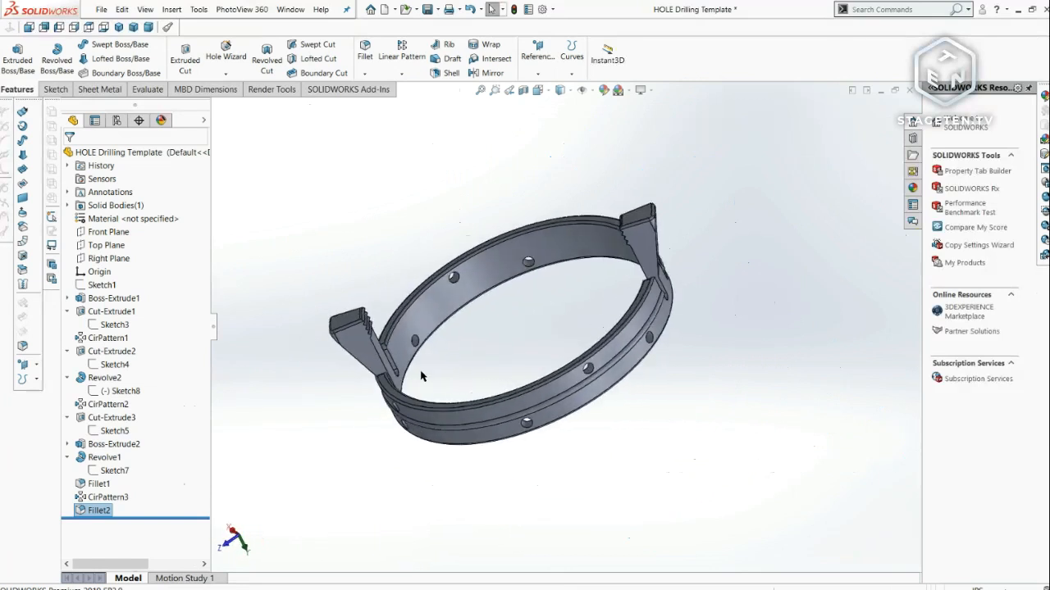
{"action": "scroll", "coordinate": [421, 375], "scroll_direction": "down", "scroll_amount": 5}
{"action": "left_click", "coordinate": [413, 337]}
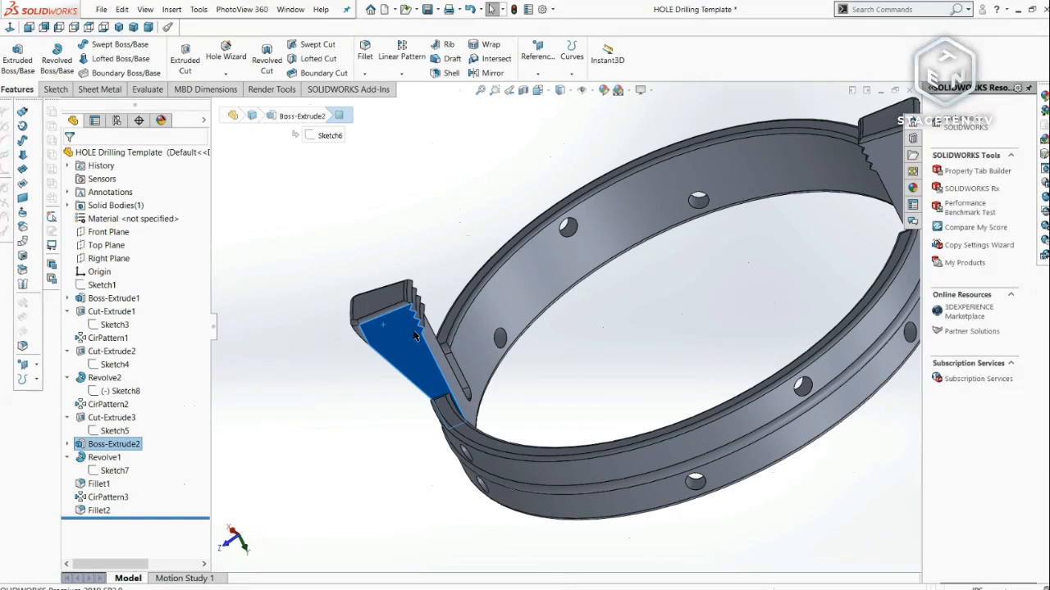
{"action": "scroll", "coordinate": [420, 346], "scroll_direction": "up", "scroll_amount": 5}
{"action": "mouse_move", "coordinate": [443, 352]}
{"action": "middle_mouse_down"}
{"action": "mouse_move", "coordinate": [565, 354]}
{"action": "mouse_move", "coordinate": [578, 344]}
{"action": "middle_mouse_up"}
{"action": "left_click", "coordinate": [610, 234]}
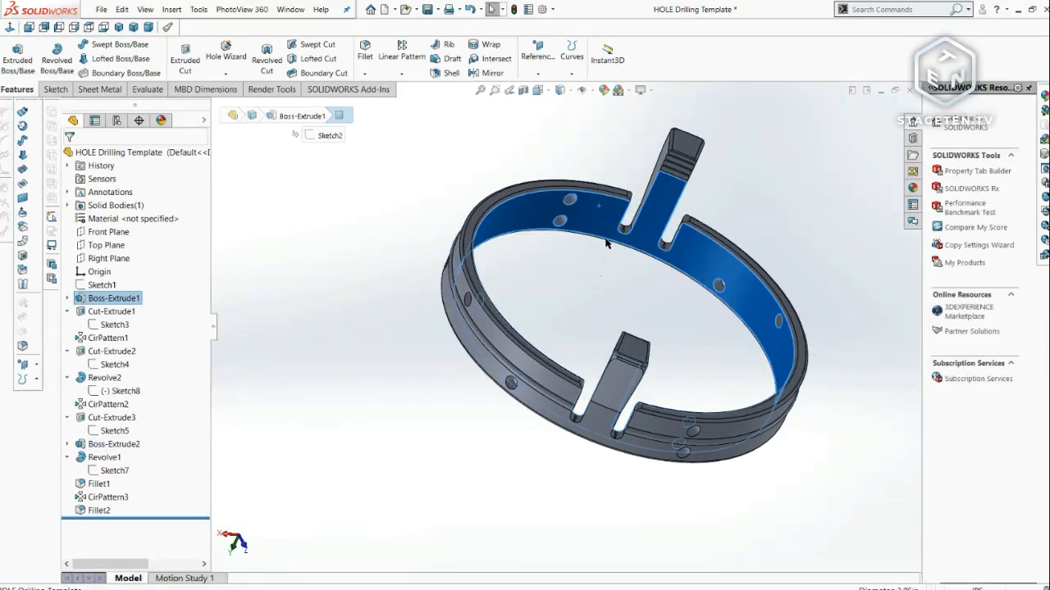
{"action": "middle_click_drag", "start_coordinate": [668, 228], "coordinate": [586, 259]}
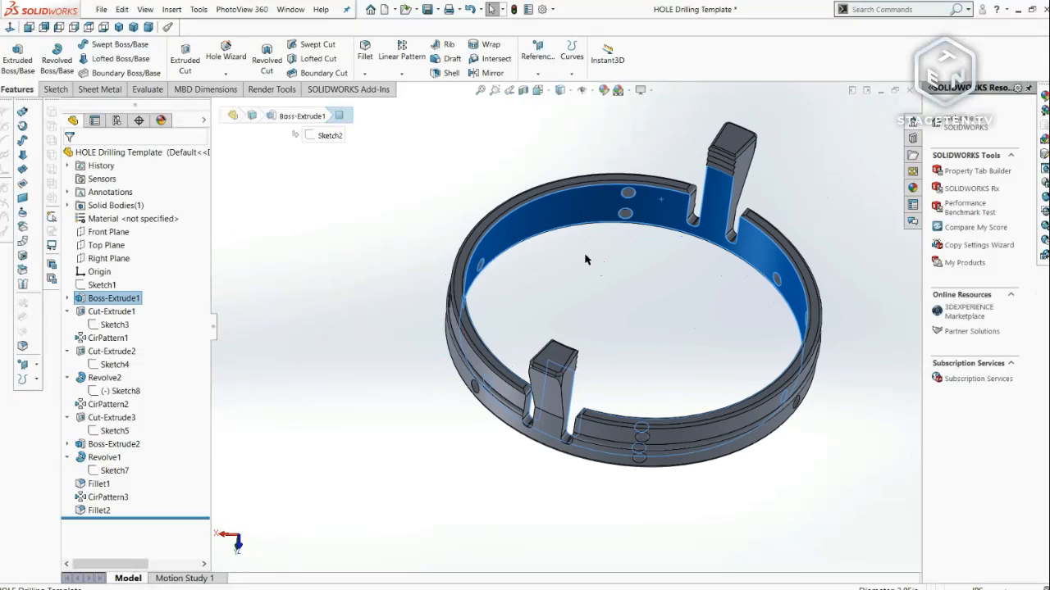
{"action": "key", "text": "Escape"}
- View the model normal to the side faces of the legs, from both viewing directions
{"action": "left_click", "coordinate": [742, 163]}
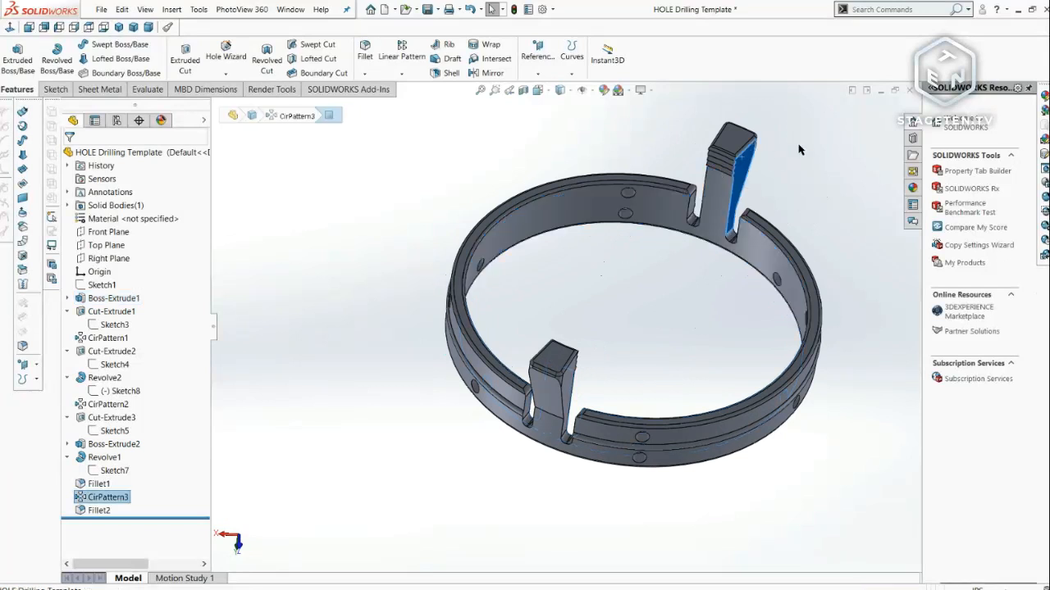
{"action": "left_click", "coordinate": [801, 150]}
{"action": "scroll", "coordinate": [390, 393], "scroll_direction": "down", "scroll_amount": 2}
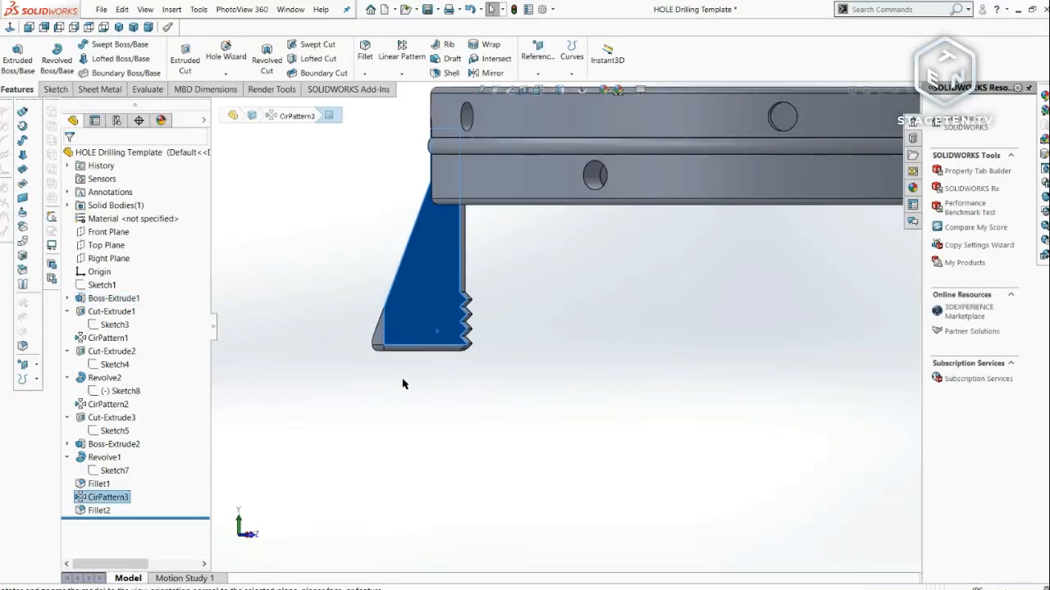
{"action": "key", "text": "Escape"}
{"action": "middle_click_drag", "start_coordinate": [406, 349], "coordinate": [468, 369]}
{"action": "left_click", "coordinate": [439, 443]}
{"action": "left_click", "coordinate": [534, 396]}
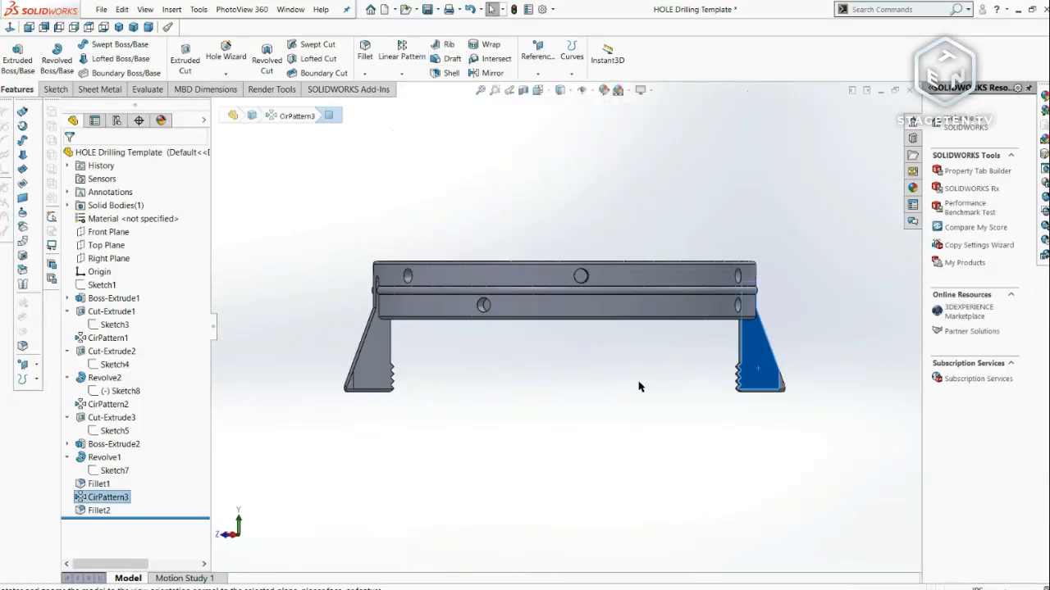
{"action": "middle_click_drag", "start_coordinate": [695, 380], "coordinate": [689, 353]}
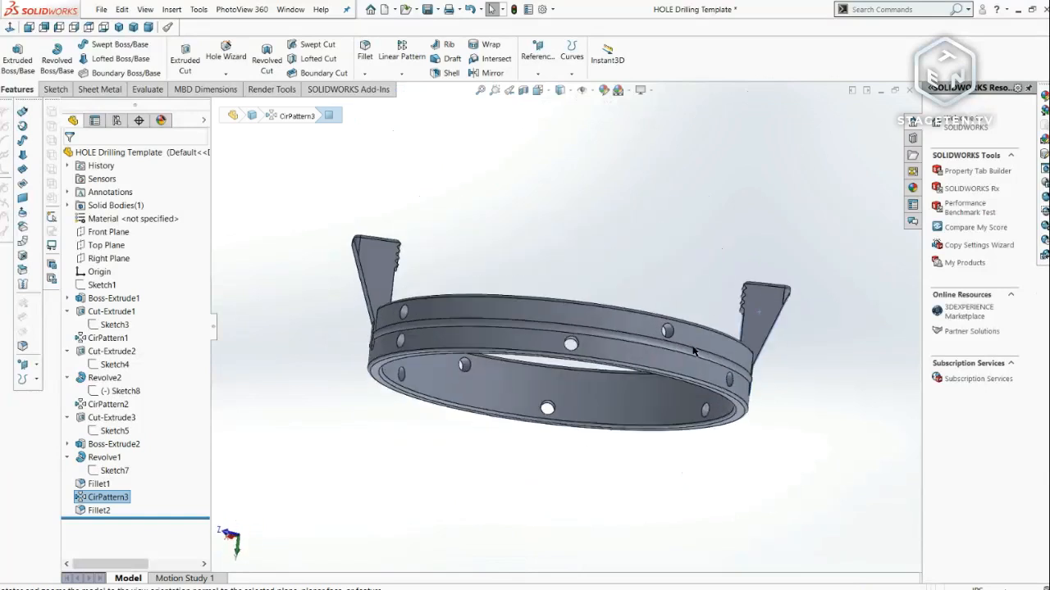
- Reorient the model square to its side with the legs pointing up, and view it normal to a leg's side face
{"action": "left_click", "coordinate": [537, 90]}
{"action": "left_click", "coordinate": [483, 341]}
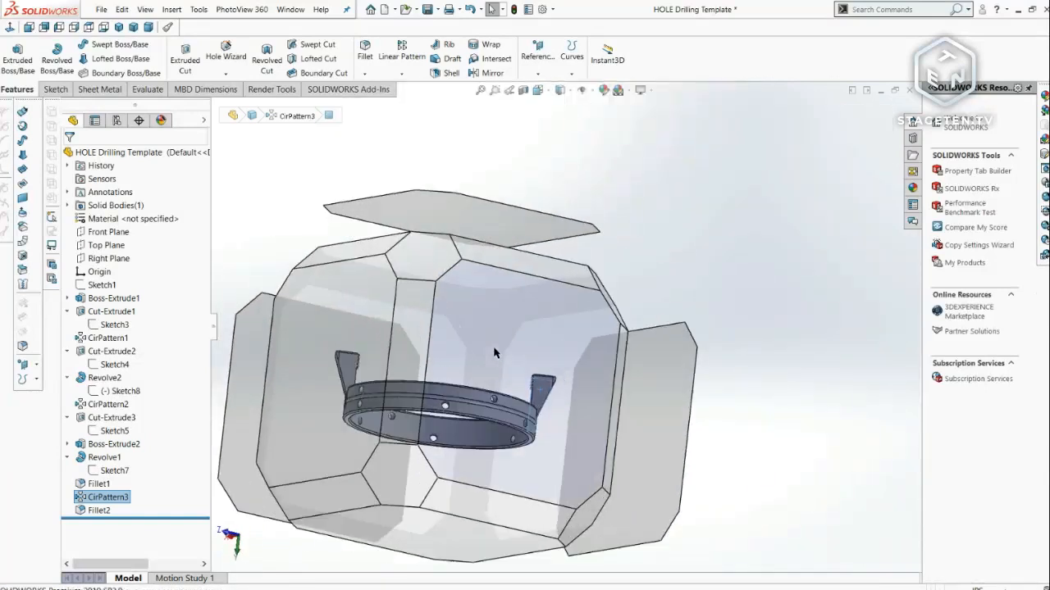
{"action": "left_click", "coordinate": [343, 290]}
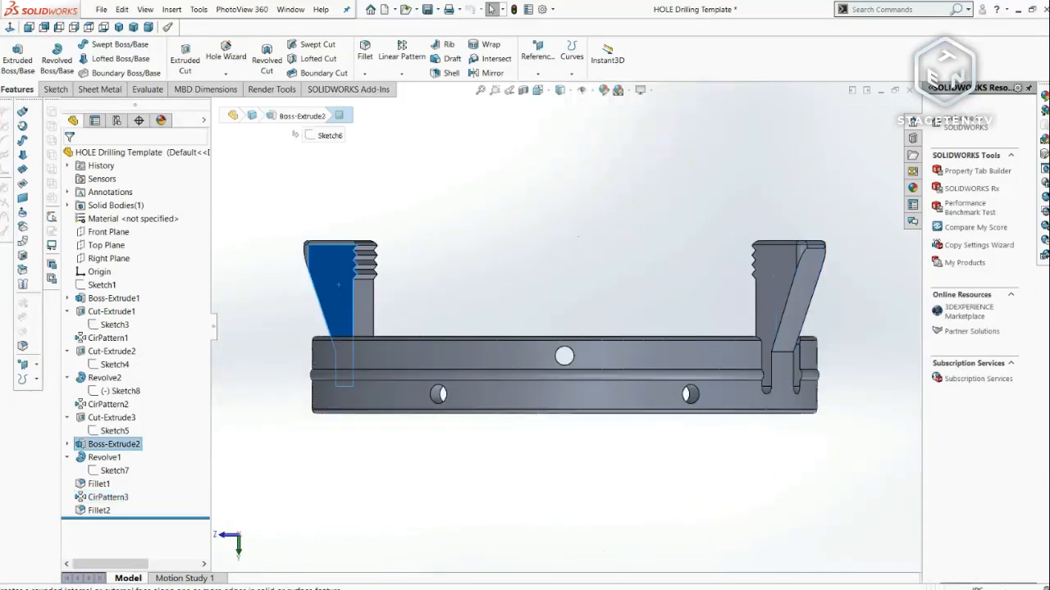
{"action": "left_click", "coordinate": [439, 261]}
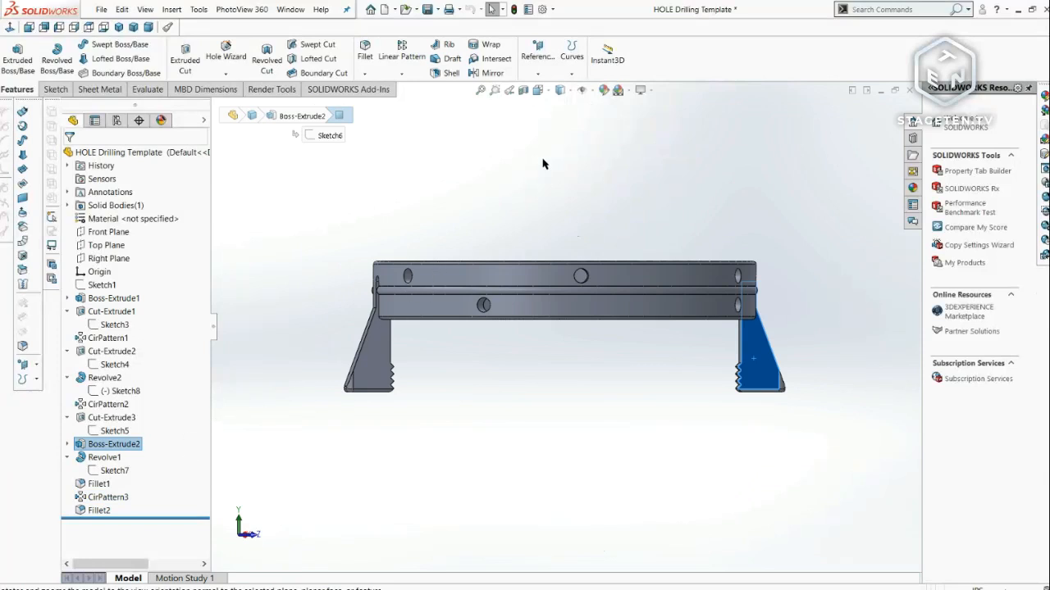
- Orient the model in side view with the legs pointing up, redefine the standard Front view to this orientation, and select a leg's side face
{"action": "left_click", "coordinate": [537, 90]}
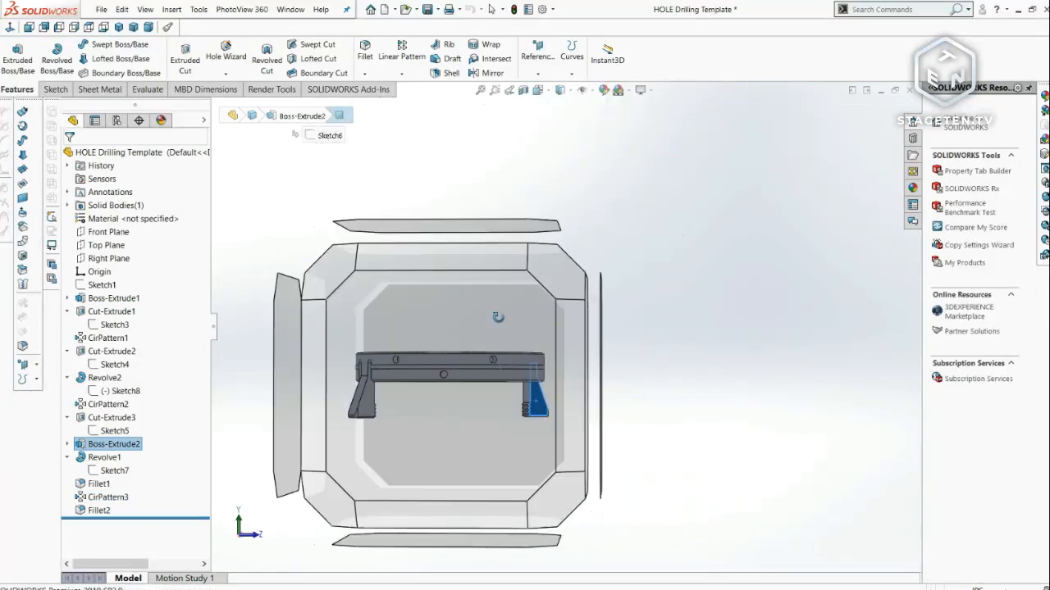
{"action": "middle_click_drag", "start_coordinate": [498, 316], "coordinate": [493, 285]}
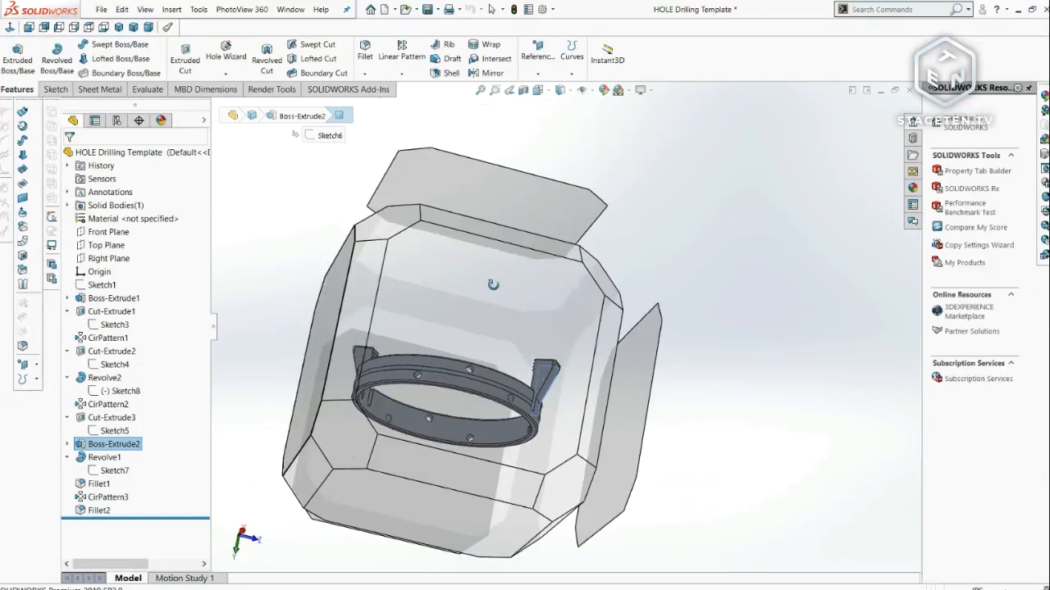
{"action": "left_click", "coordinate": [491, 288]}
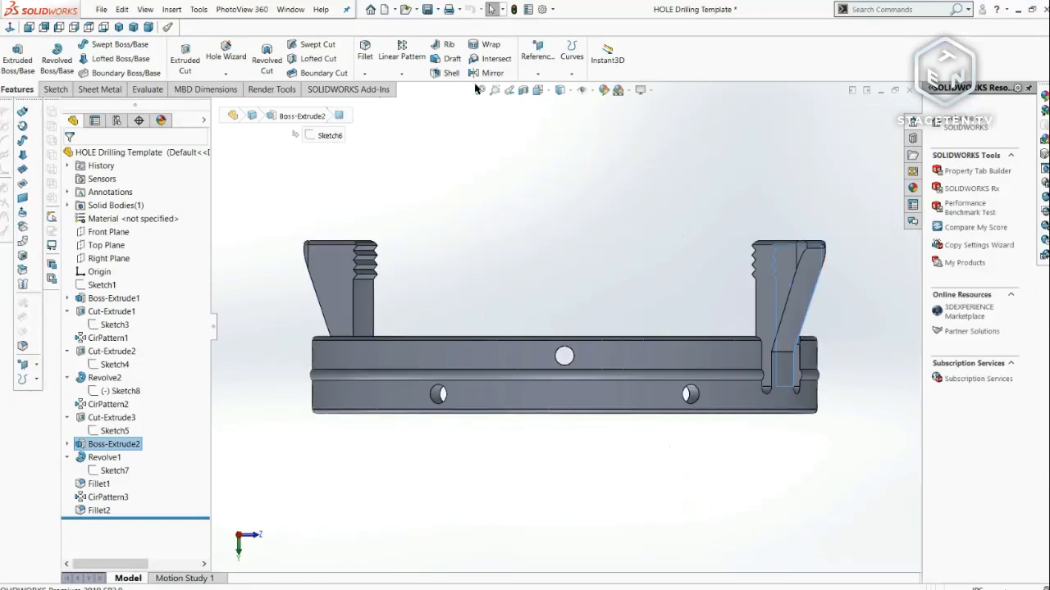
{"action": "left_click", "coordinate": [537, 91]}
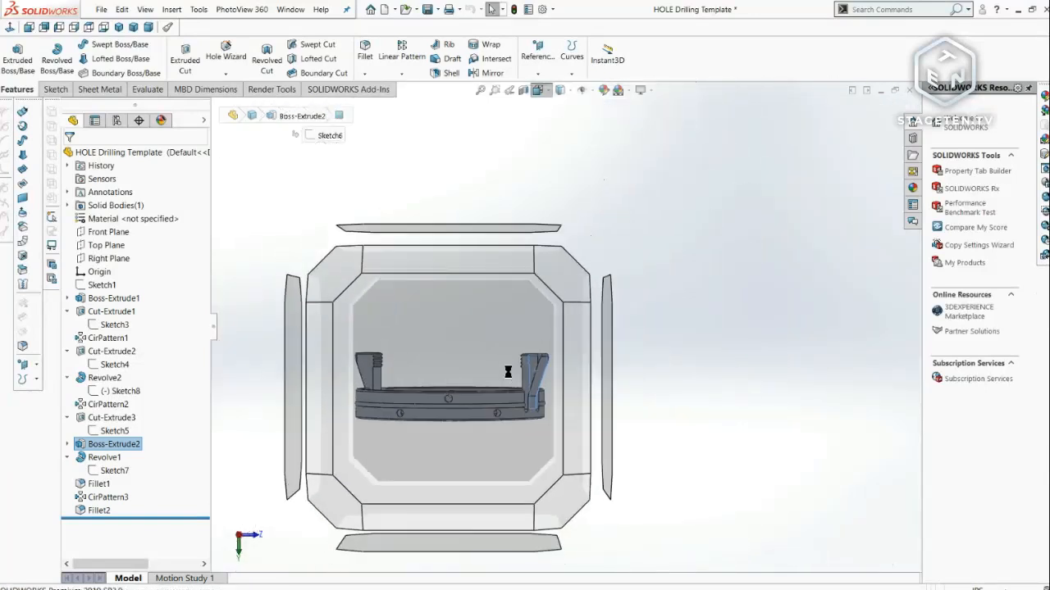
{"action": "left_click", "coordinate": [498, 395]}
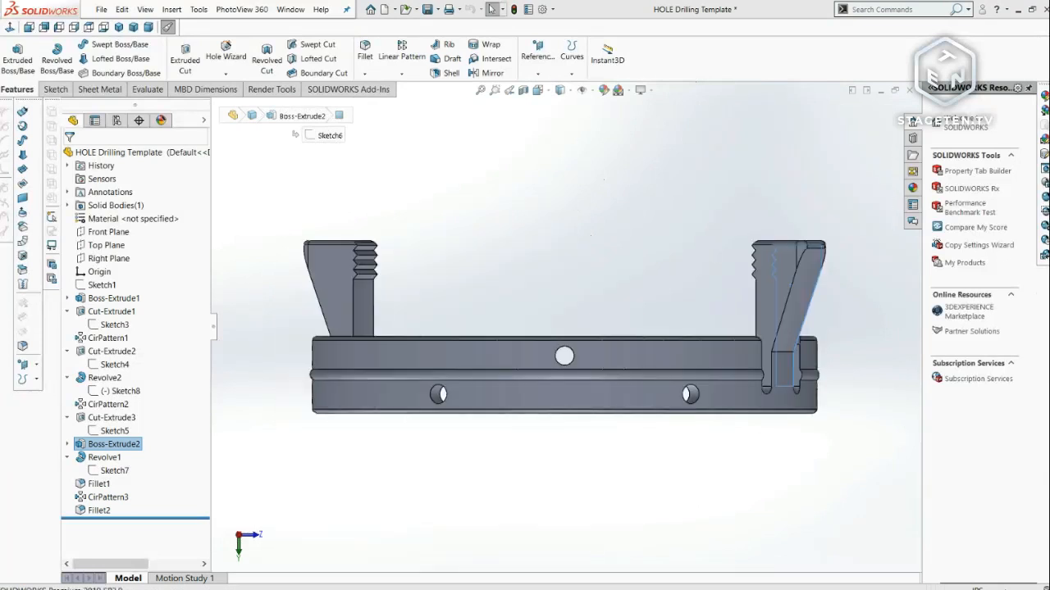
{"action": "left_click", "coordinate": [552, 325]}
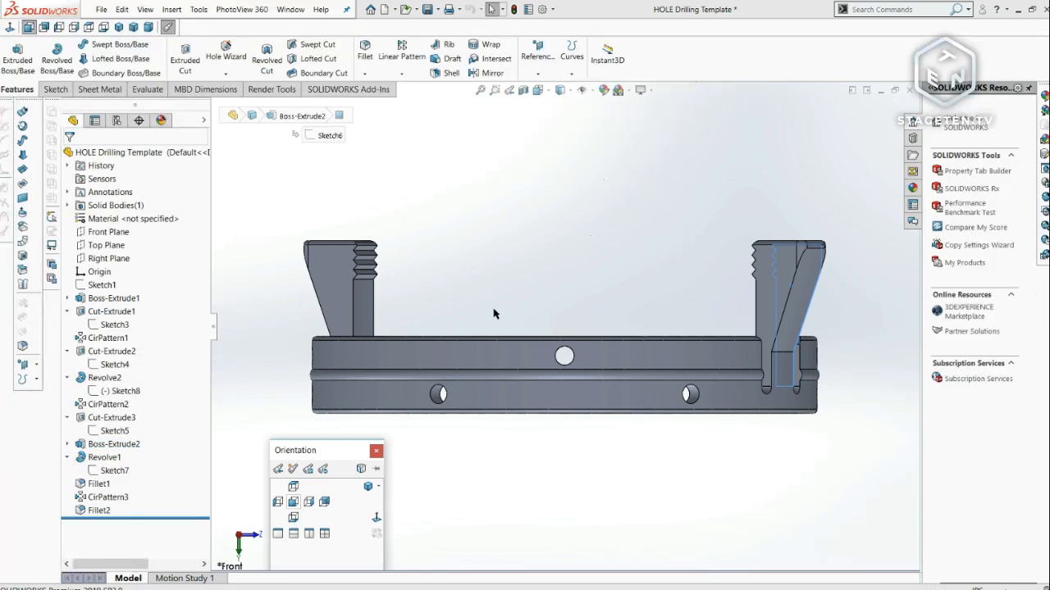
{"action": "left_click", "coordinate": [335, 285]}
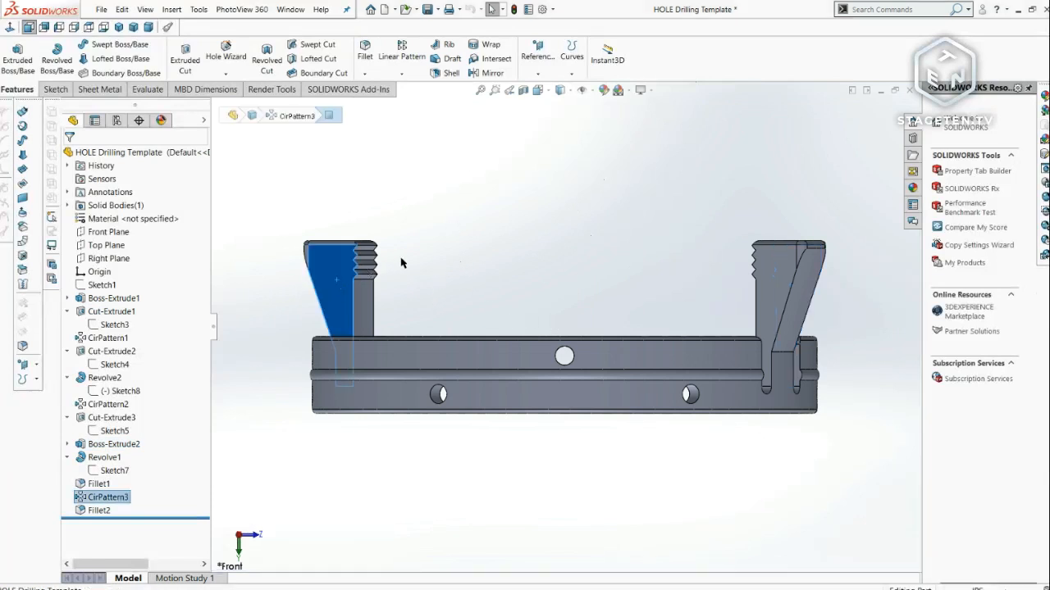
- Select a leg's toothed side face and view it up close, square on, with the leg pointing up
{"action": "left_click", "coordinate": [433, 256]}
{"action": "left_click", "coordinate": [720, 333]}
{"action": "key", "text": "ctrl+7"}
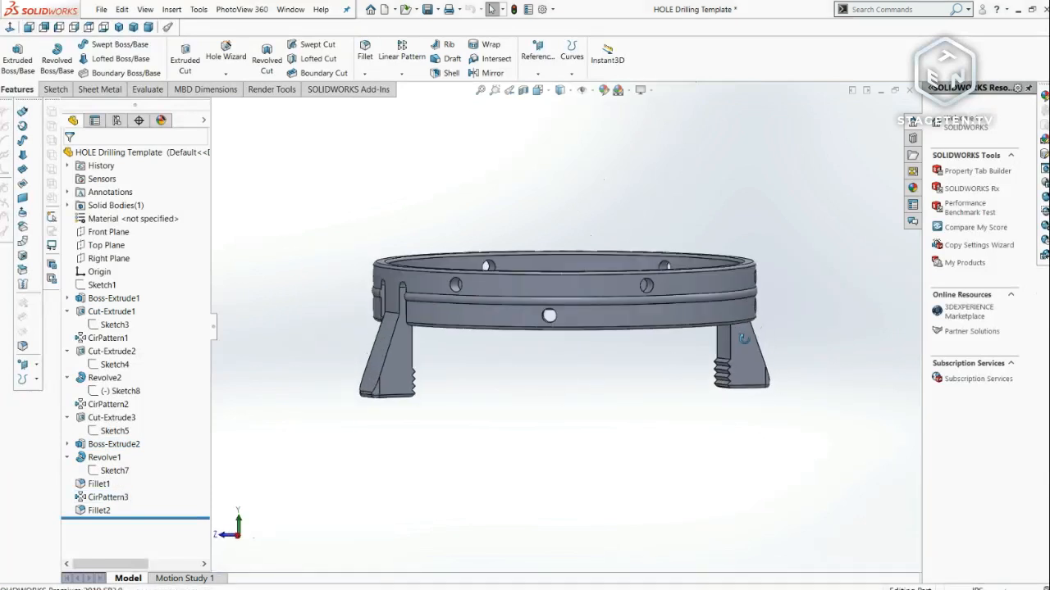
{"action": "left_click", "coordinate": [718, 346]}
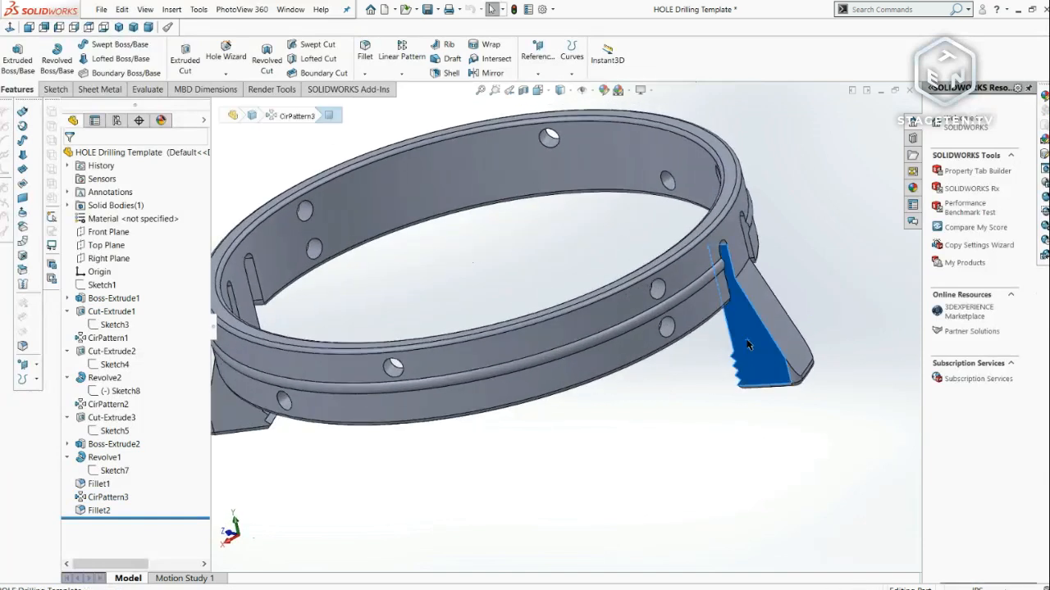
{"action": "middle_click_drag", "start_coordinate": [717, 345], "coordinate": [593, 255]}
{"action": "scroll", "coordinate": [734, 227], "scroll_direction": "down", "scroll_amount": 3}
{"action": "left_click", "coordinate": [680, 222]}
{"action": "scroll", "coordinate": [587, 264], "scroll_direction": "down", "scroll_amount": 4}
{"action": "key", "text": "Escape"}
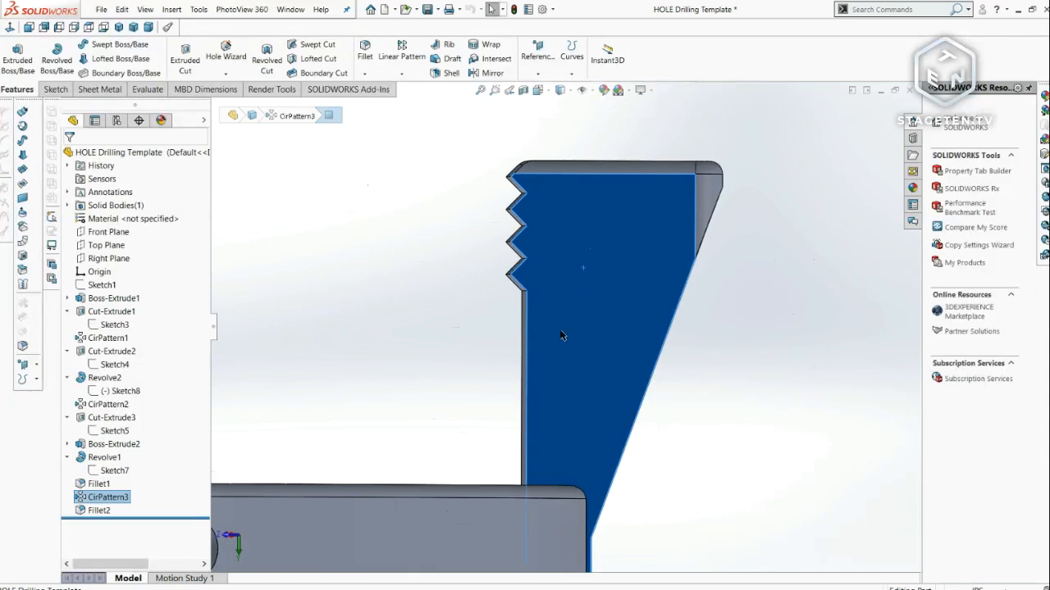
{"action": "left_click", "coordinate": [55, 89]}
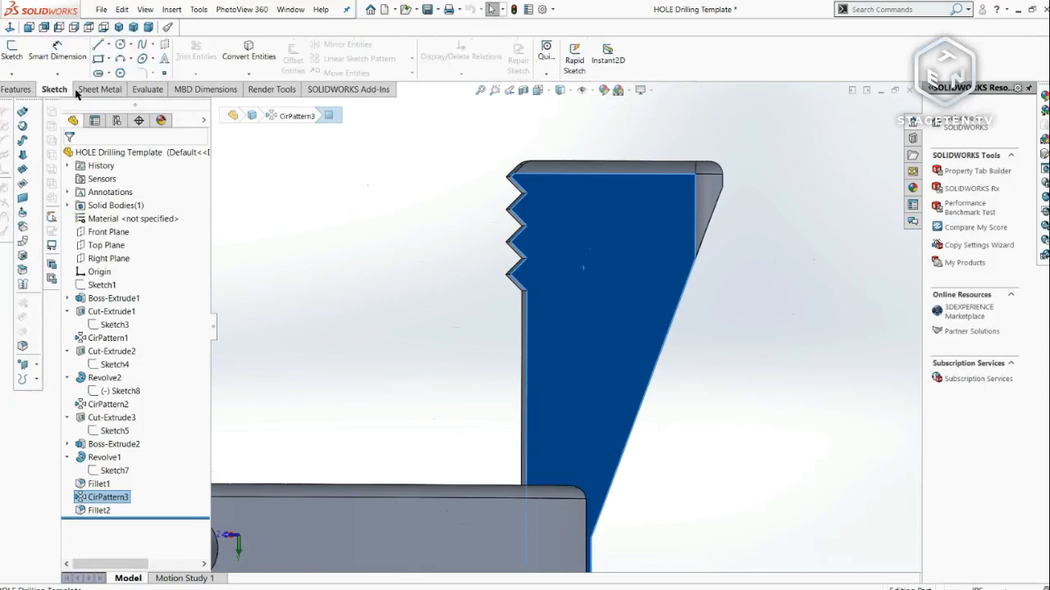
{"action": "left_click", "coordinate": [98, 44]}
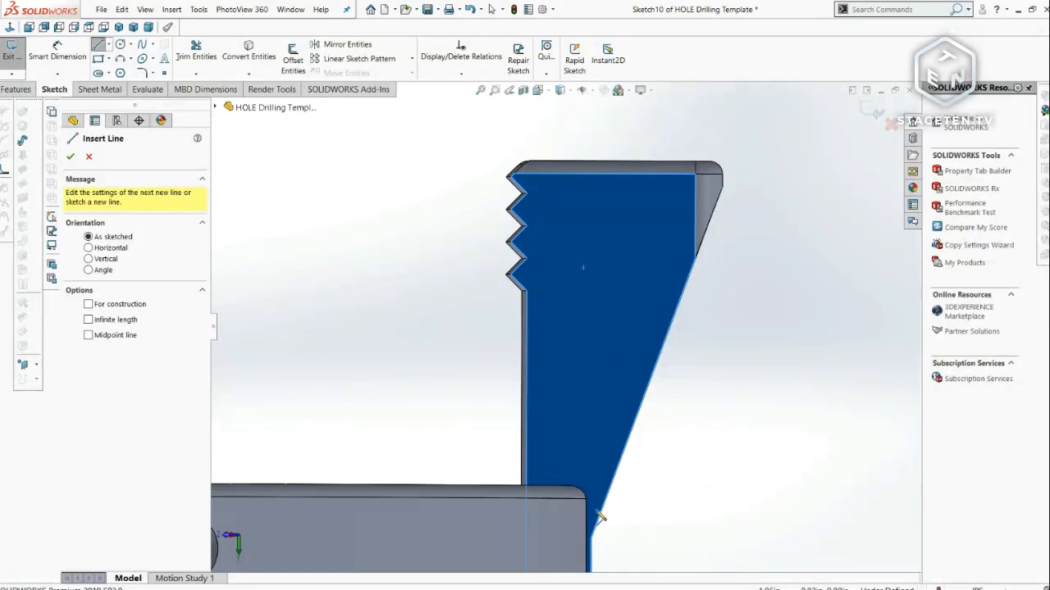
{"action": "scroll", "coordinate": [600, 516], "scroll_direction": "up", "scroll_amount": 5}
{"action": "middle_click_drag", "start_coordinate": [600, 517], "coordinate": [502, 490]}
{"action": "key", "text": "Escape"}
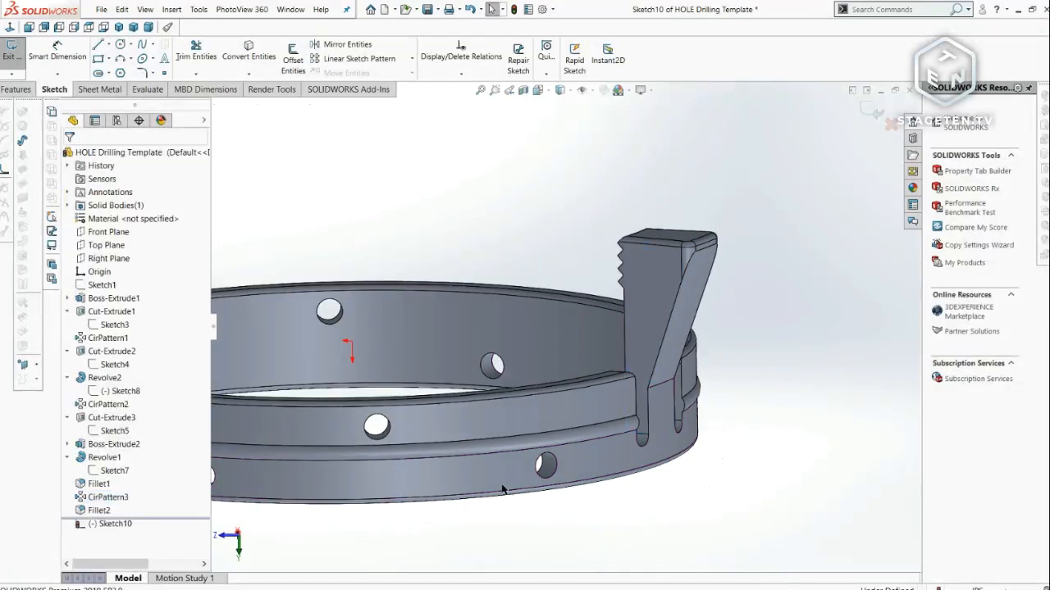
- Examine the ring's outer bands and the slots around a leg from several angles
{"action": "scroll", "coordinate": [482, 464], "scroll_direction": "up", "scroll_amount": 3}
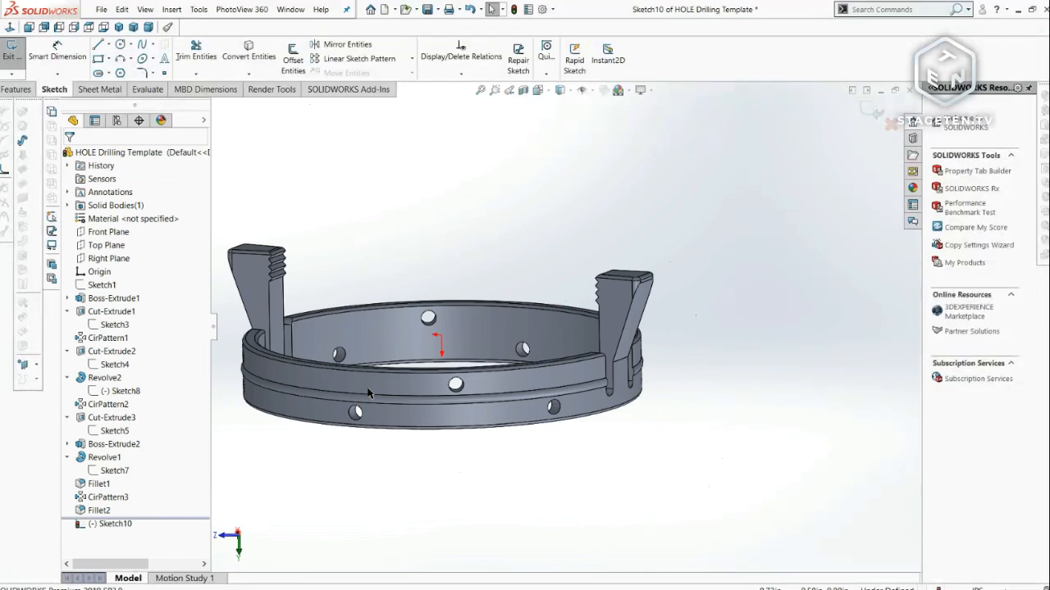
{"action": "middle_click_drag", "start_coordinate": [342, 337], "coordinate": [520, 401]}
{"action": "scroll", "coordinate": [346, 328], "scroll_direction": "down", "scroll_amount": 1}
{"action": "left_click", "coordinate": [533, 383]}
{"action": "scroll", "coordinate": [542, 416], "scroll_direction": "down", "scroll_amount": 5}
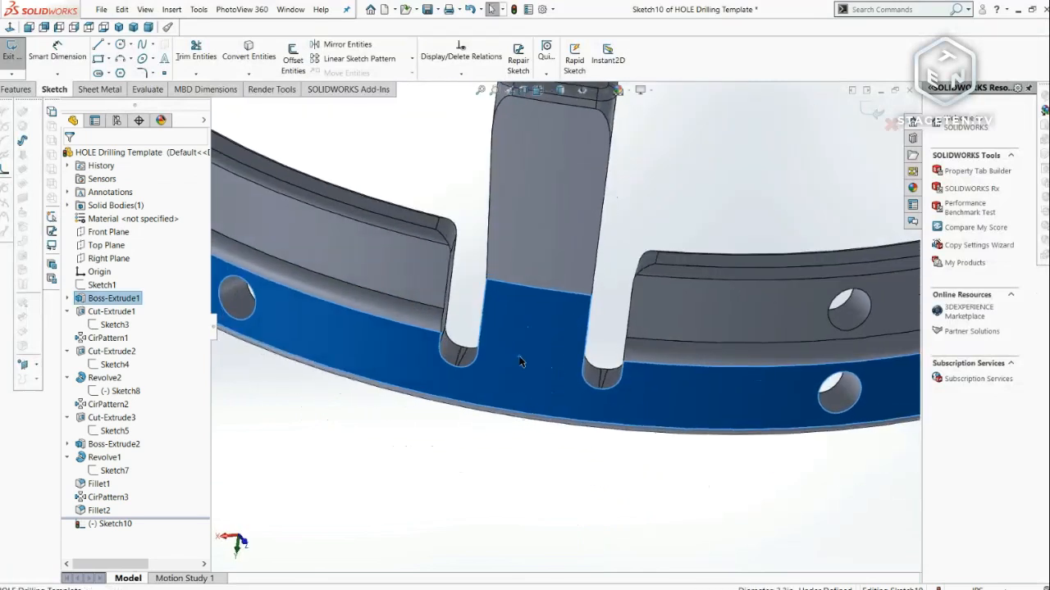
{"action": "scroll", "coordinate": [531, 354], "scroll_direction": "up", "scroll_amount": 2}
{"action": "scroll", "coordinate": [535, 368], "scroll_direction": "up", "scroll_amount": 3}
{"action": "left_click", "coordinate": [487, 424]}
{"action": "scroll", "coordinate": [506, 328], "scroll_direction": "up", "scroll_amount": 1}
{"action": "middle_click_drag", "start_coordinate": [561, 303], "coordinate": [611, 288]}
{"action": "scroll", "coordinate": [694, 239], "scroll_direction": "down", "scroll_amount": 2}
{"action": "middle_click_drag", "start_coordinate": [683, 210], "coordinate": [674, 242]}
{"action": "scroll", "coordinate": [675, 243], "scroll_direction": "up", "scroll_amount": 2}
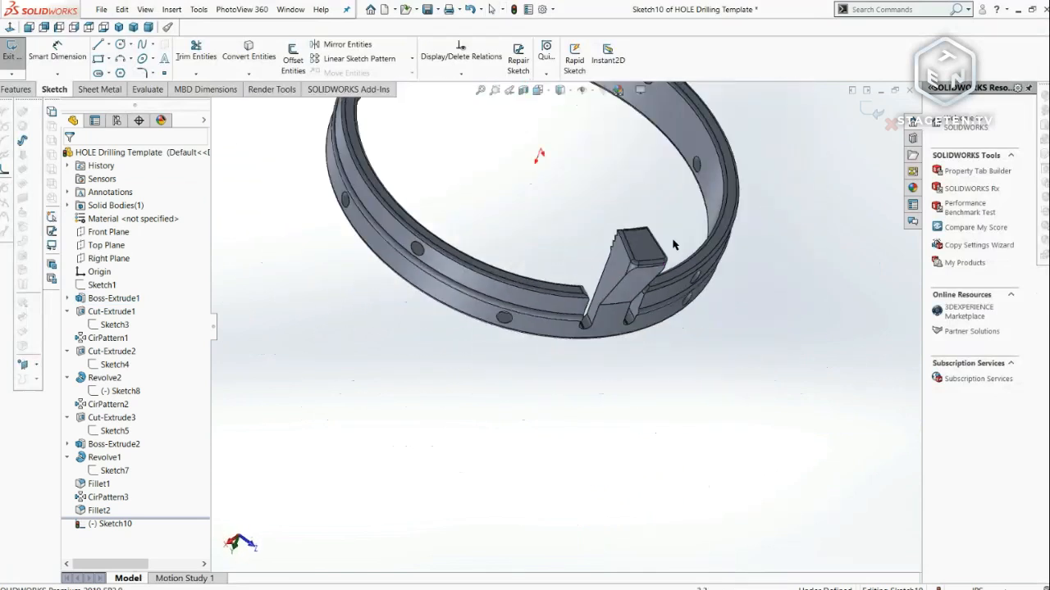
- Examine the end face of the leg up close and its position on the whole ring
{"action": "scroll", "coordinate": [617, 260], "scroll_direction": "down", "scroll_amount": 3}
{"action": "left_click", "coordinate": [617, 260]}
{"action": "left_click", "coordinate": [549, 255]}
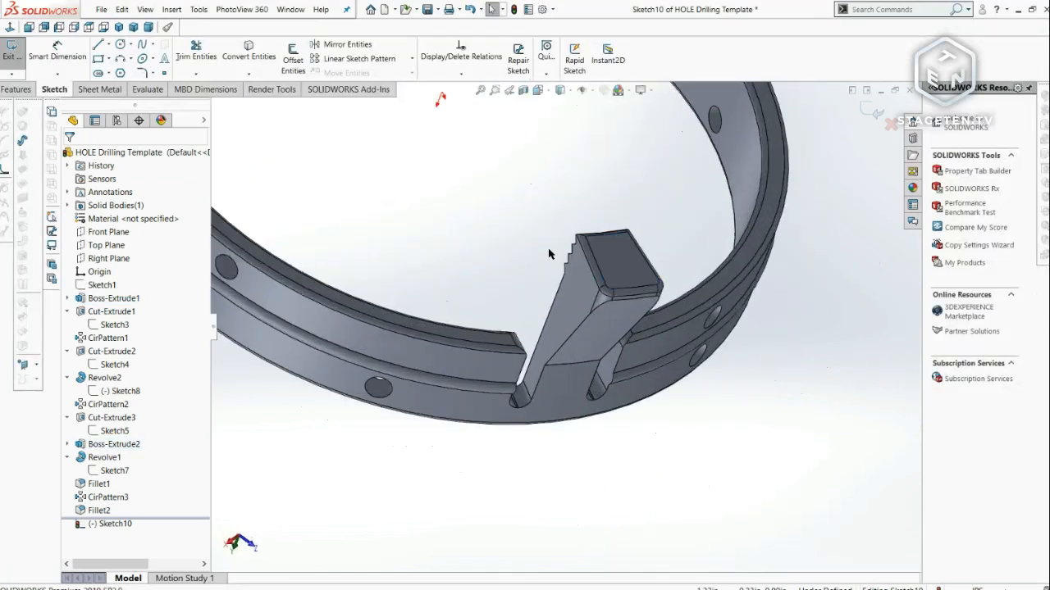
{"action": "scroll", "coordinate": [528, 256], "scroll_direction": "up", "scroll_amount": 3}
{"action": "middle_click_drag", "start_coordinate": [522, 244], "coordinate": [505, 293]}
{"action": "scroll", "coordinate": [503, 304], "scroll_direction": "up", "scroll_amount": 1}
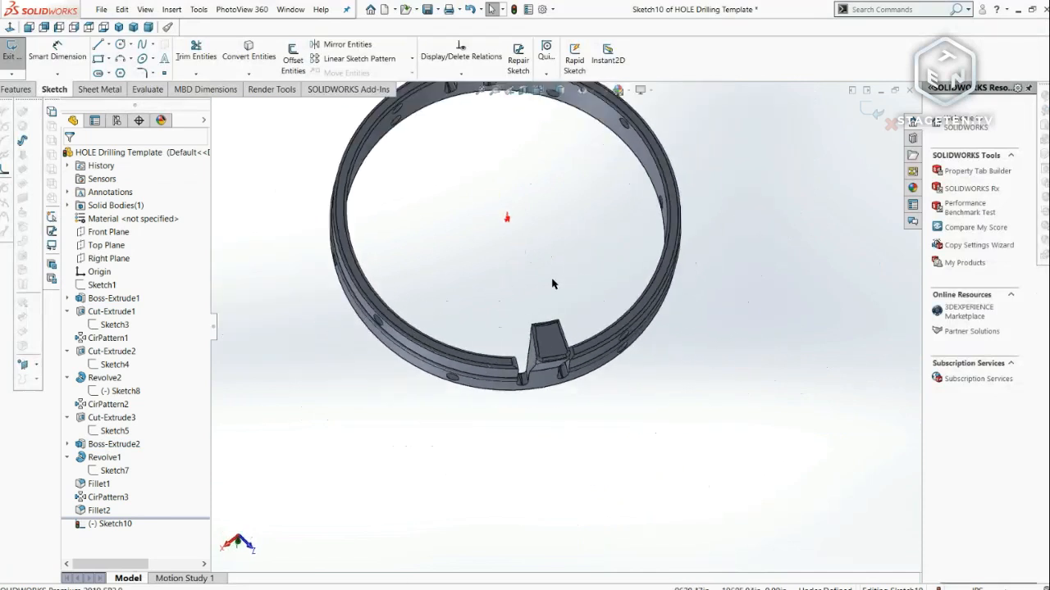
{"action": "scroll", "coordinate": [516, 141], "scroll_direction": "up", "scroll_amount": 3}
- View the ring along its axis from the leg end, and examine both outer bands beside the leg slots
{"action": "left_click", "coordinate": [538, 90]}
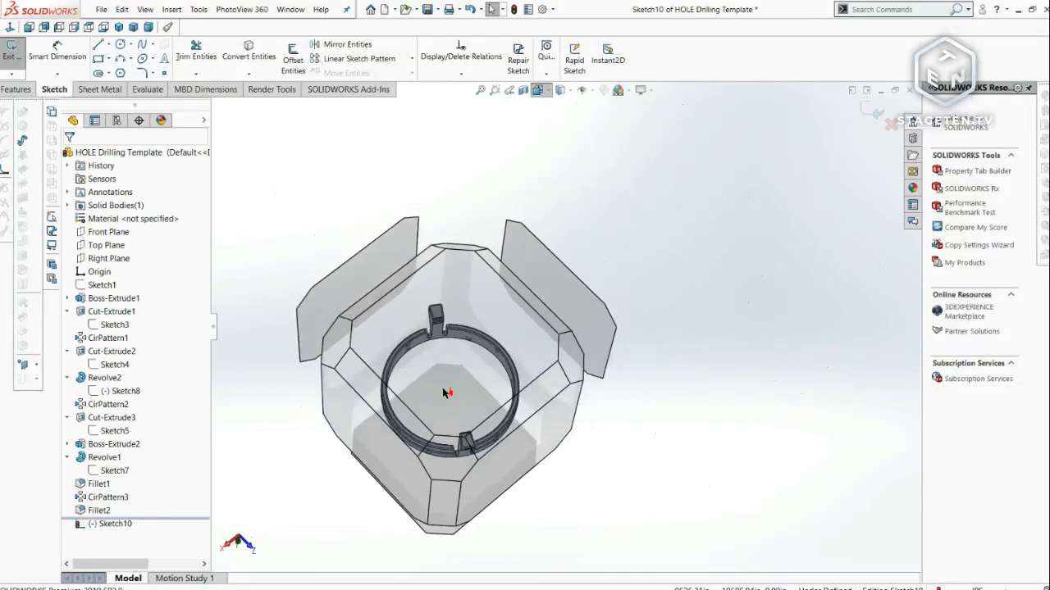
{"action": "left_click", "coordinate": [443, 394]}
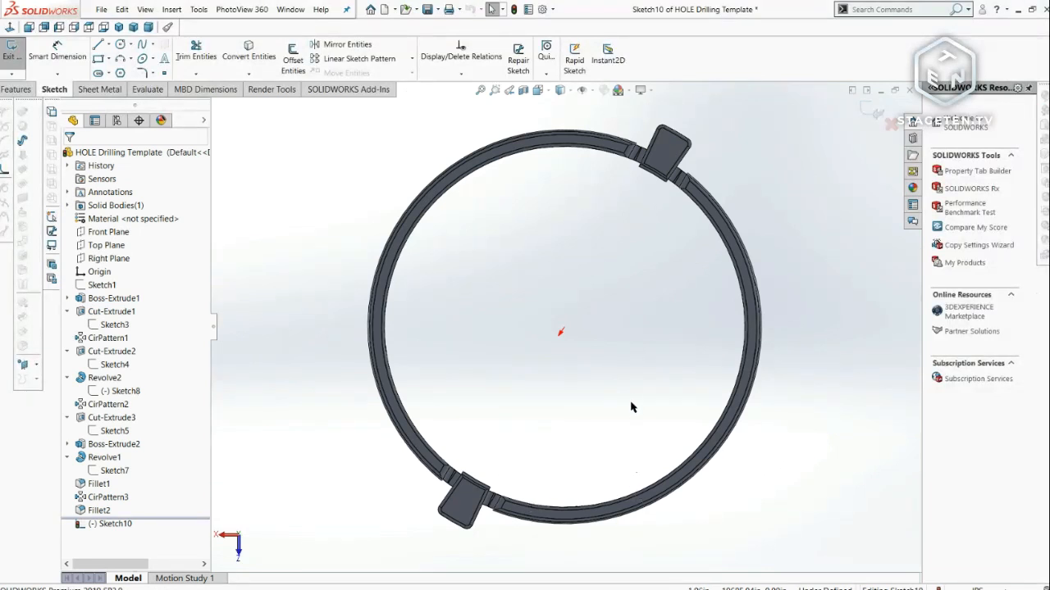
{"action": "scroll", "coordinate": [504, 523], "scroll_direction": "up", "scroll_amount": 1}
{"action": "middle_click_drag", "start_coordinate": [504, 523], "coordinate": [534, 412]}
{"action": "scroll", "coordinate": [533, 413], "scroll_direction": "down", "scroll_amount": 5}
{"action": "left_click", "coordinate": [600, 220]}
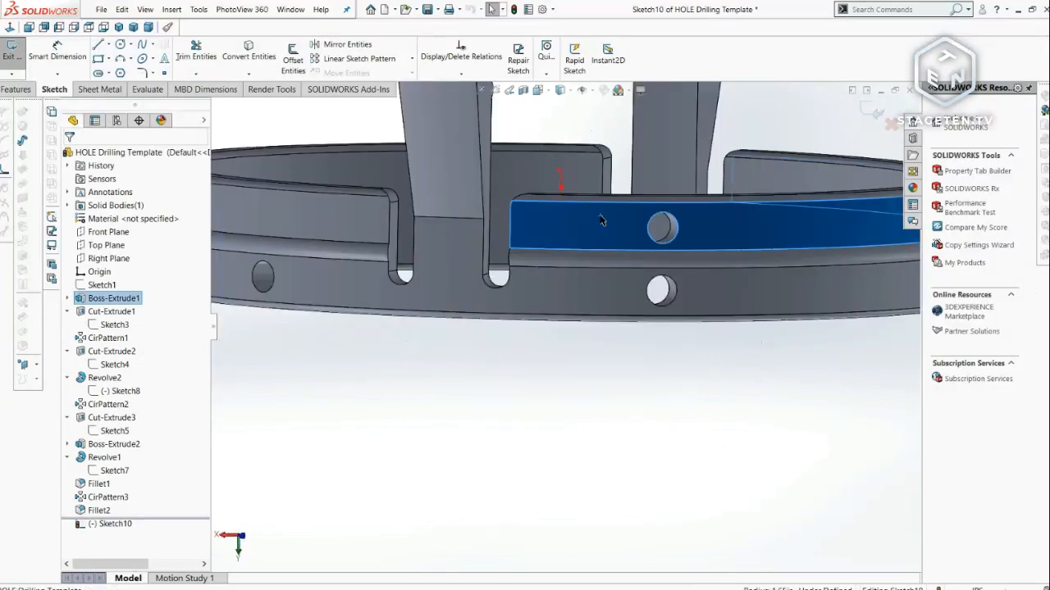
{"action": "left_click", "coordinate": [574, 310]}
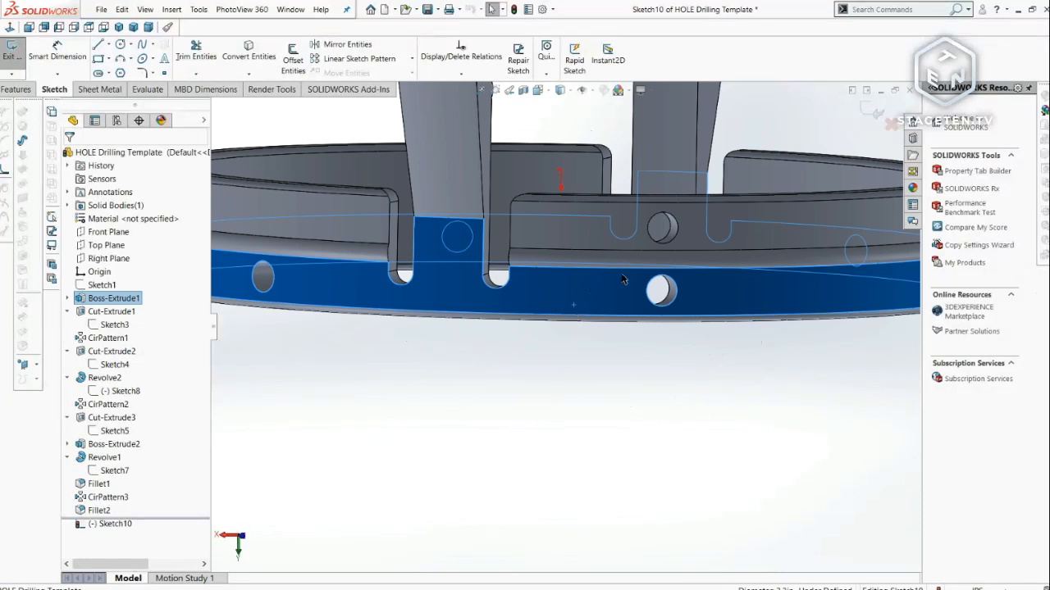
{"action": "left_click", "coordinate": [607, 328]}
{"action": "scroll", "coordinate": [604, 332], "scroll_direction": "up", "scroll_amount": 5}
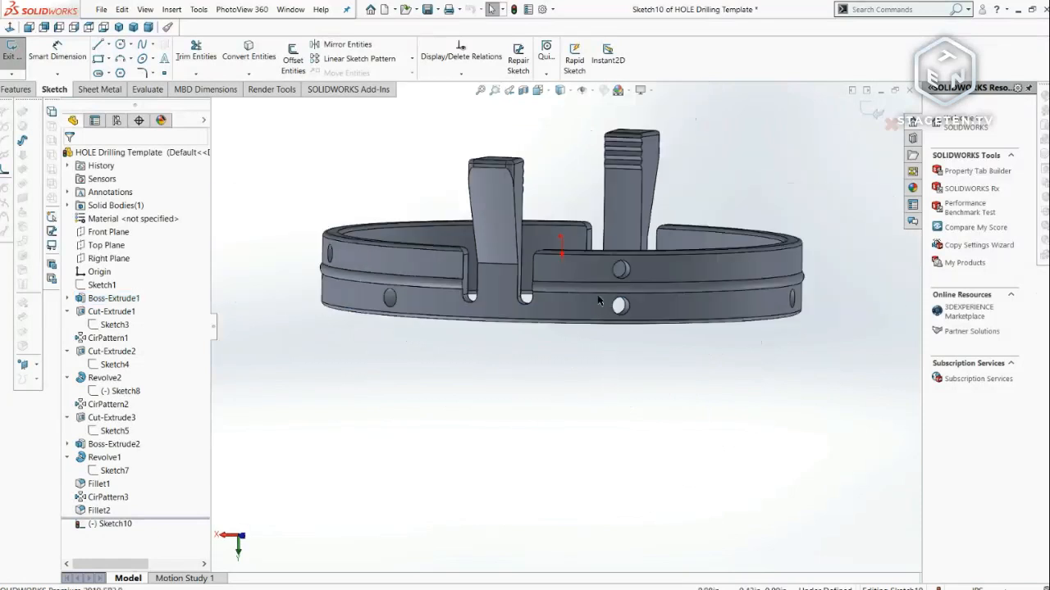
- Check the ring's upper outer band in perspective and in the standard Right and Front views
{"action": "middle_click_drag", "start_coordinate": [599, 263], "coordinate": [541, 312]}
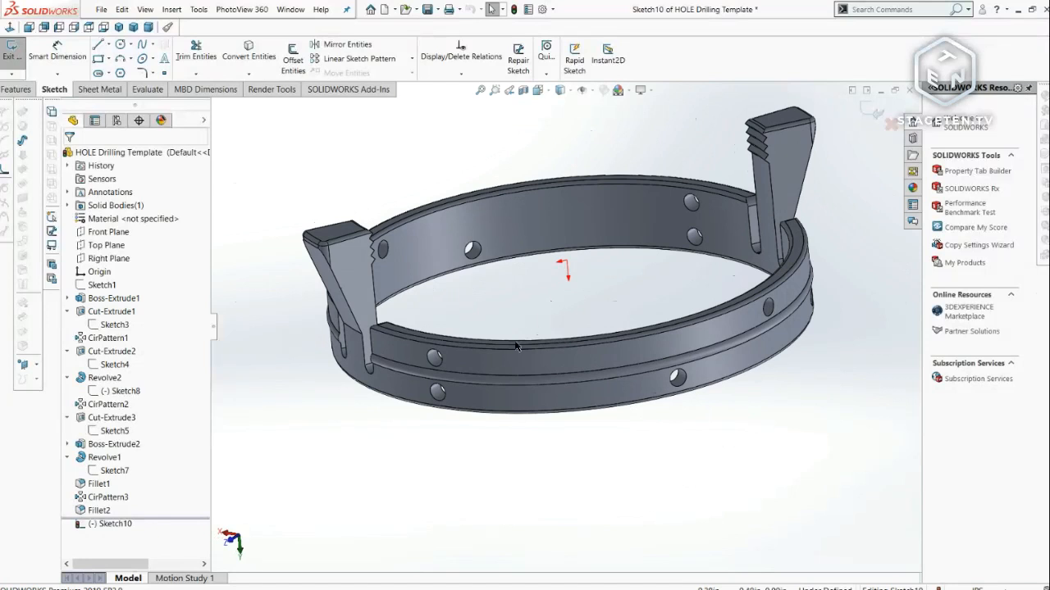
{"action": "middle_click_drag", "start_coordinate": [516, 346], "coordinate": [530, 343]}
{"action": "scroll", "coordinate": [482, 361], "scroll_direction": "down", "scroll_amount": 3}
{"action": "left_click", "coordinate": [473, 347]}
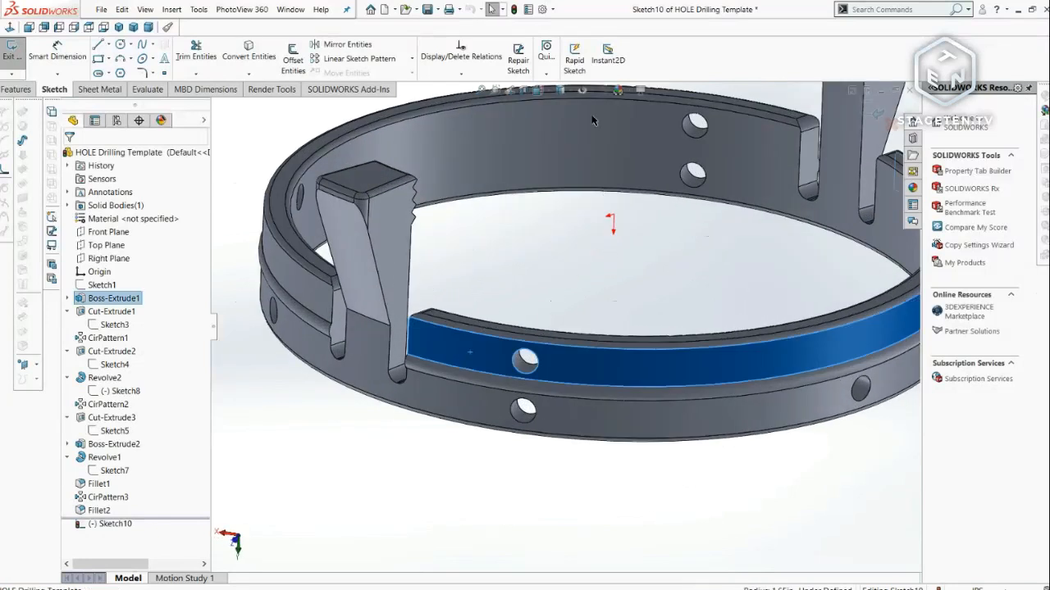
{"action": "key", "text": "space"}
{"action": "left_click", "coordinate": [424, 457]}
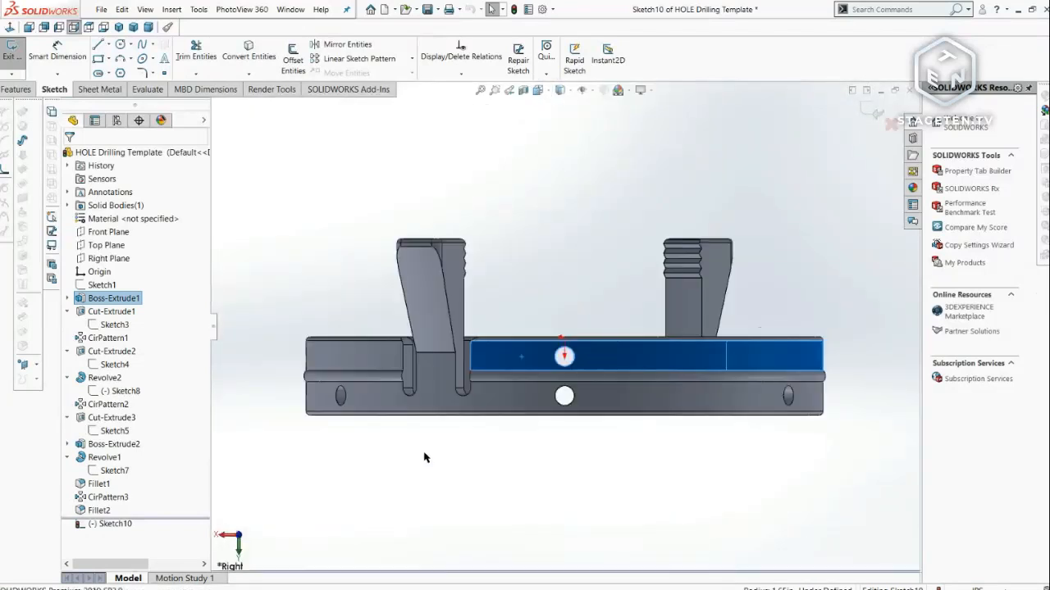
{"action": "middle_click_drag", "start_coordinate": [424, 457], "coordinate": [447, 367]}
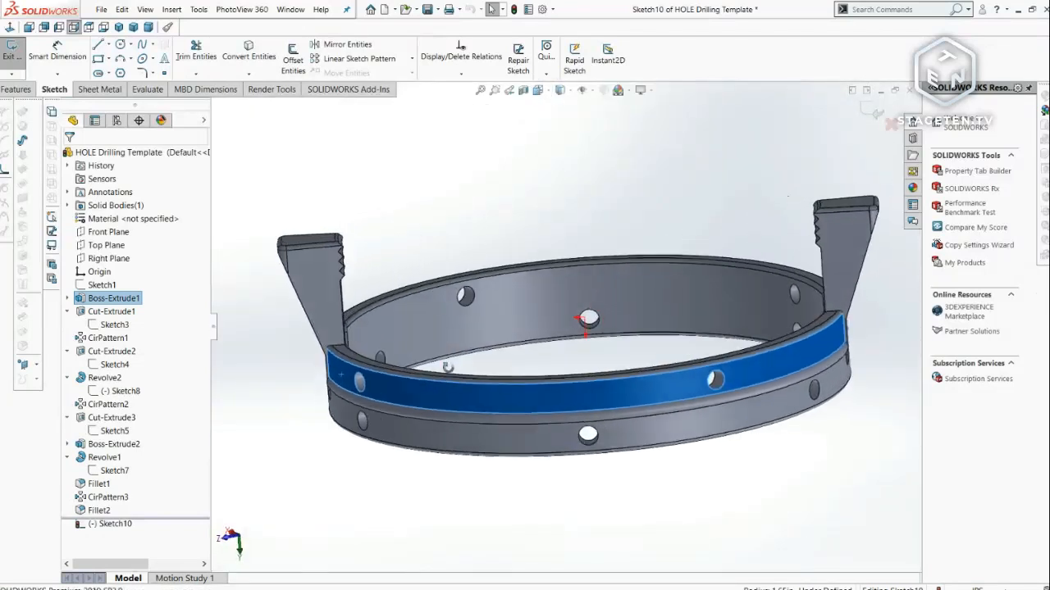
{"action": "left_click", "coordinate": [538, 89]}
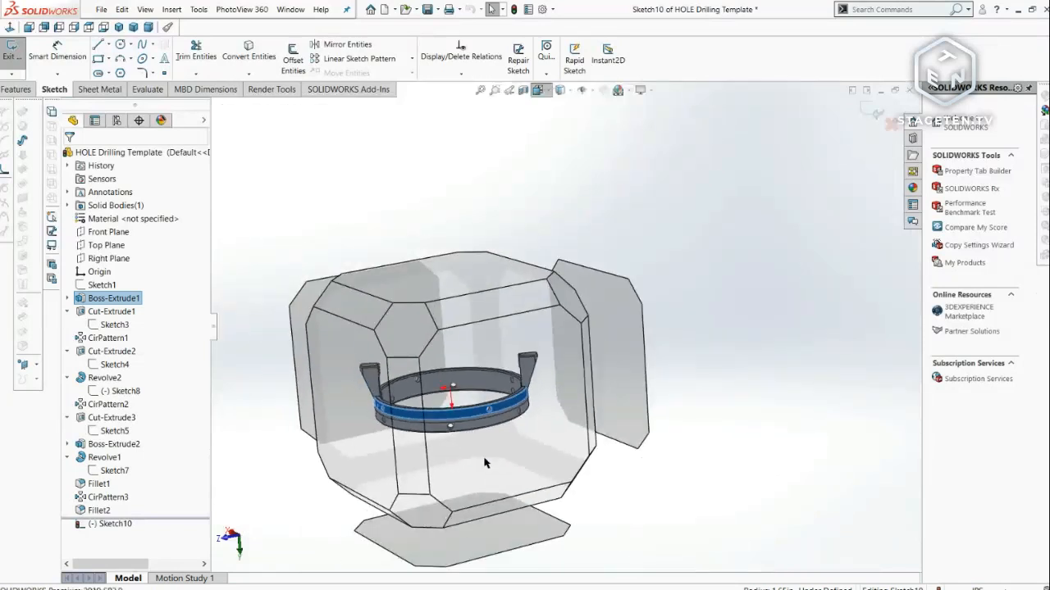
{"action": "left_click", "coordinate": [483, 399]}
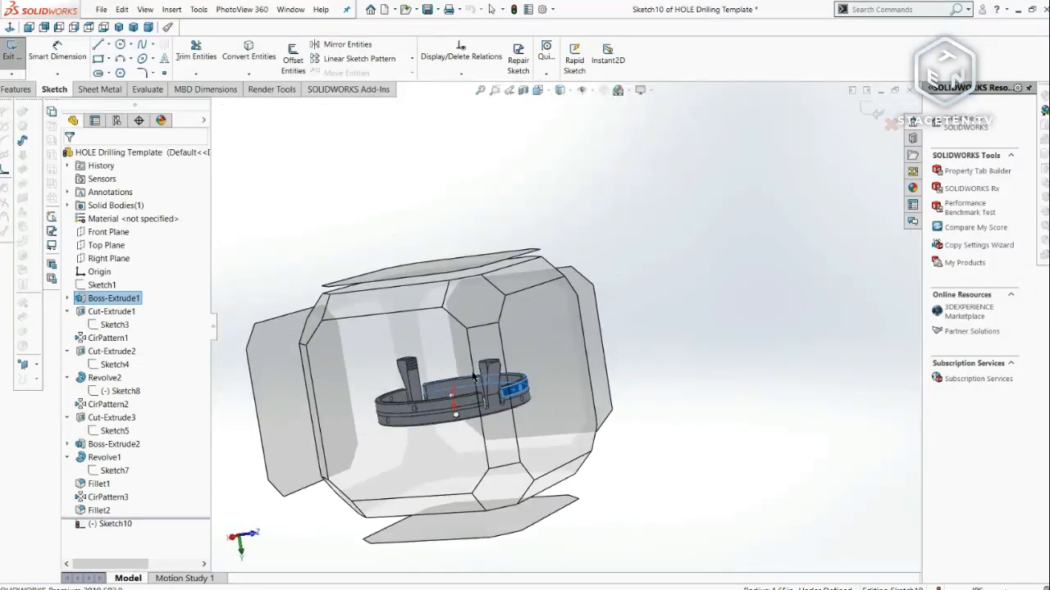
{"action": "left_click", "coordinate": [474, 377]}
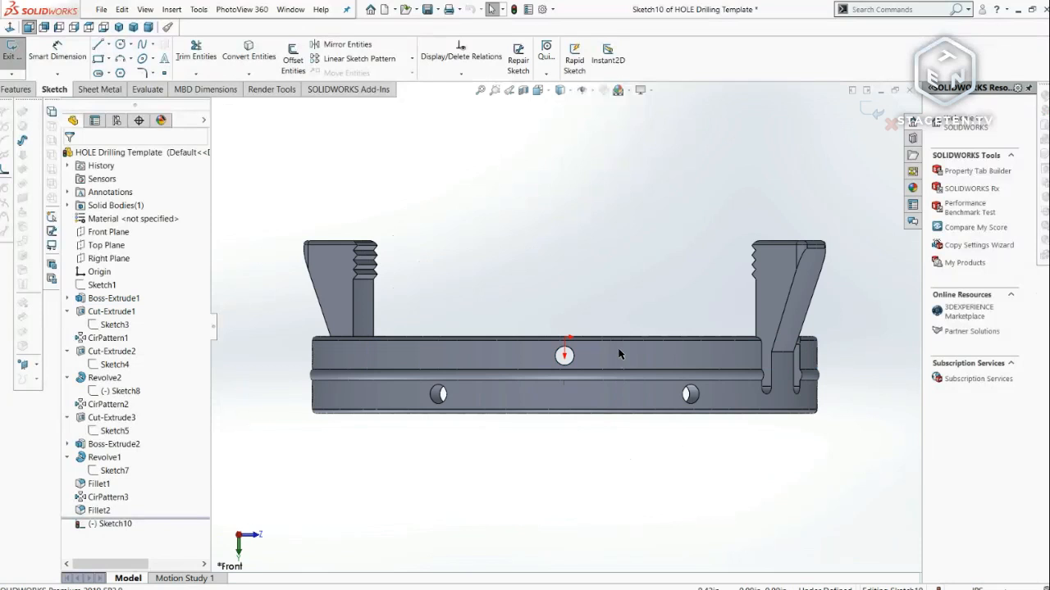
- Inspect the upper outer band once more and exit the empty sketch without drawing any geometry
{"action": "middle_click_drag", "start_coordinate": [619, 355], "coordinate": [606, 371]}
{"action": "left_click", "coordinate": [584, 388]}
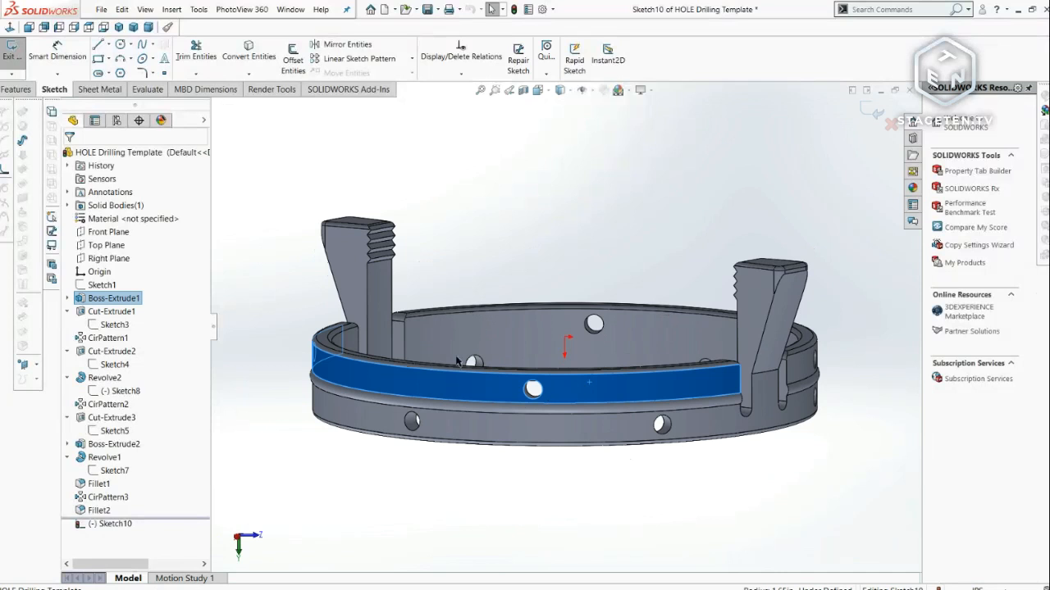
{"action": "left_click", "coordinate": [355, 204]}
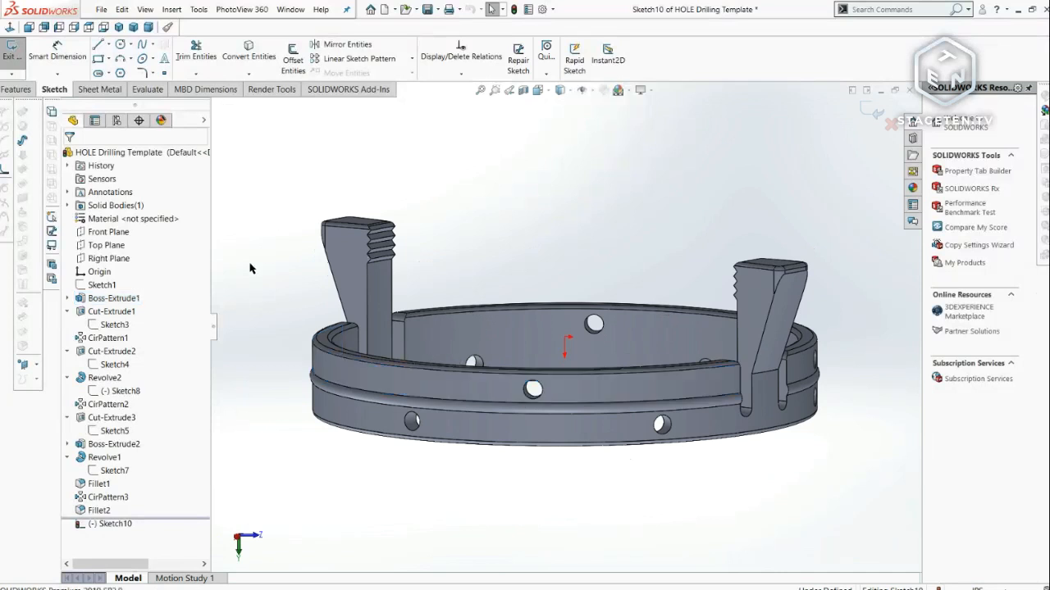
{"action": "left_click", "coordinate": [146, 526]}
{"action": "left_click", "coordinate": [124, 524]}
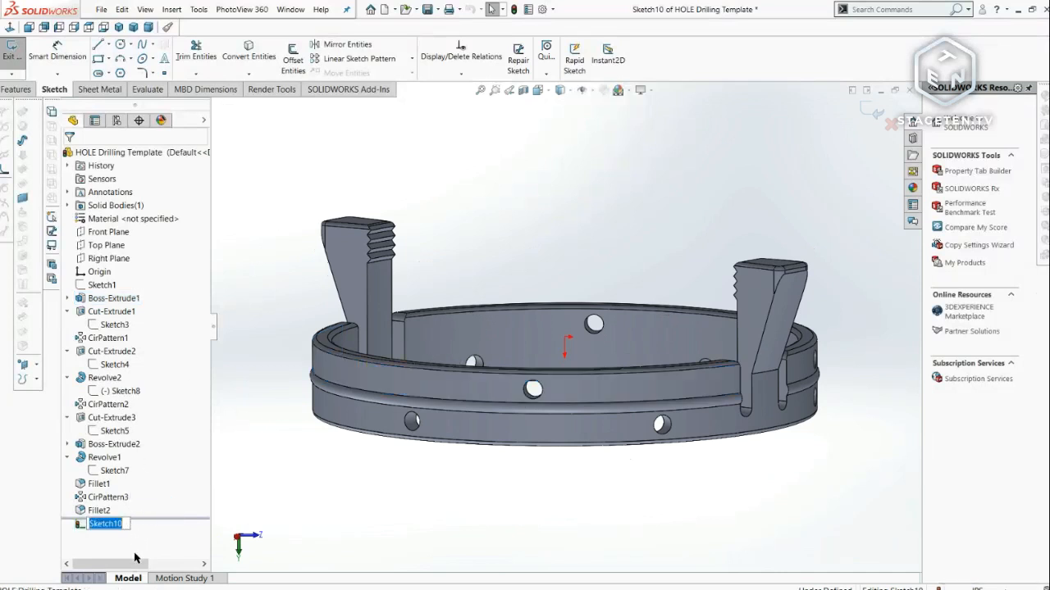
{"action": "left_click", "coordinate": [870, 108]}
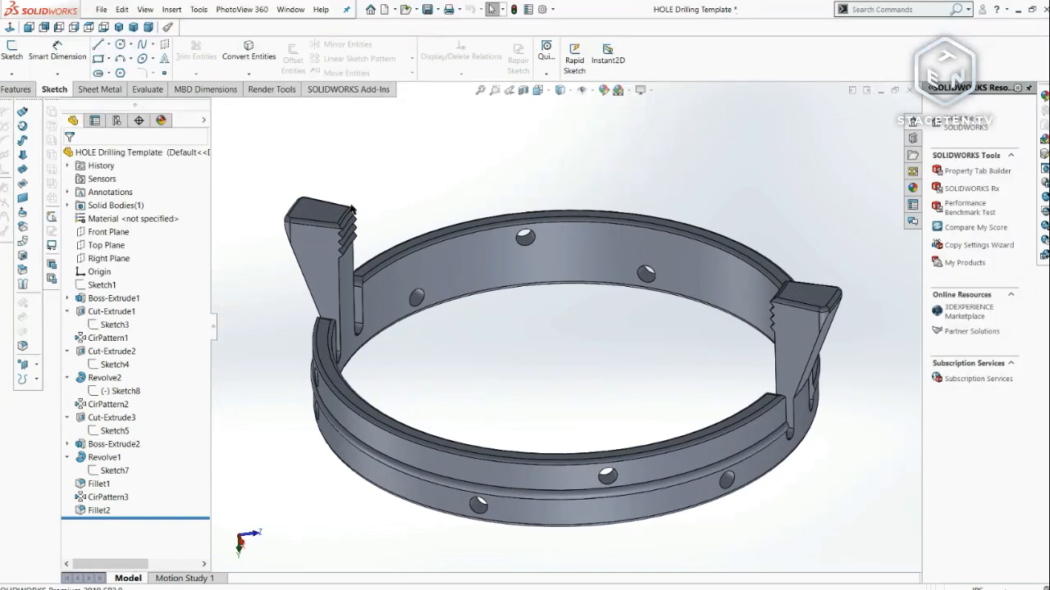
{"action": "left_click", "coordinate": [83, 260]}
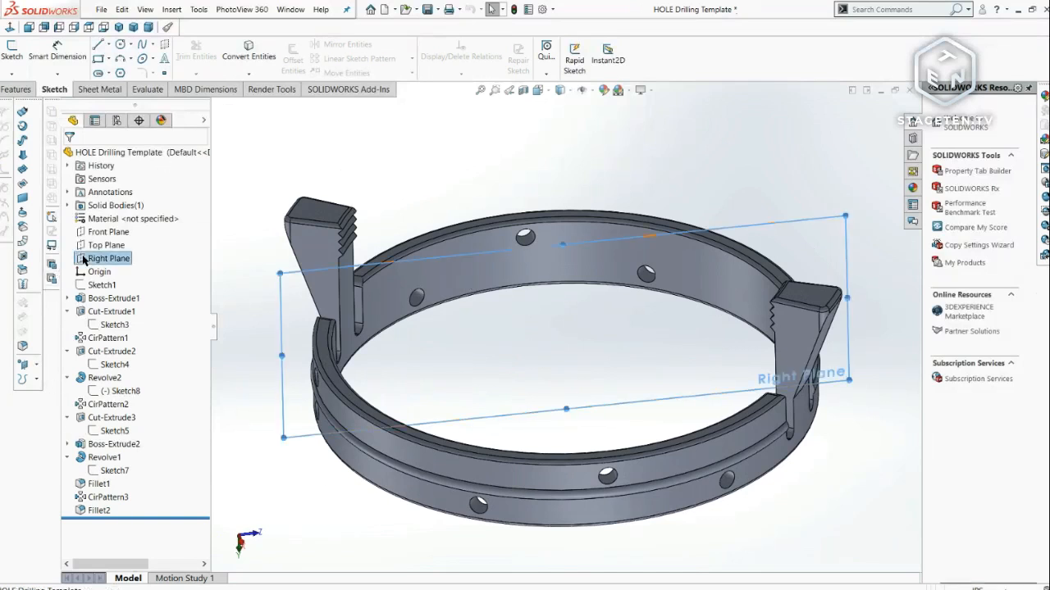
{"action": "left_click", "coordinate": [119, 233]}
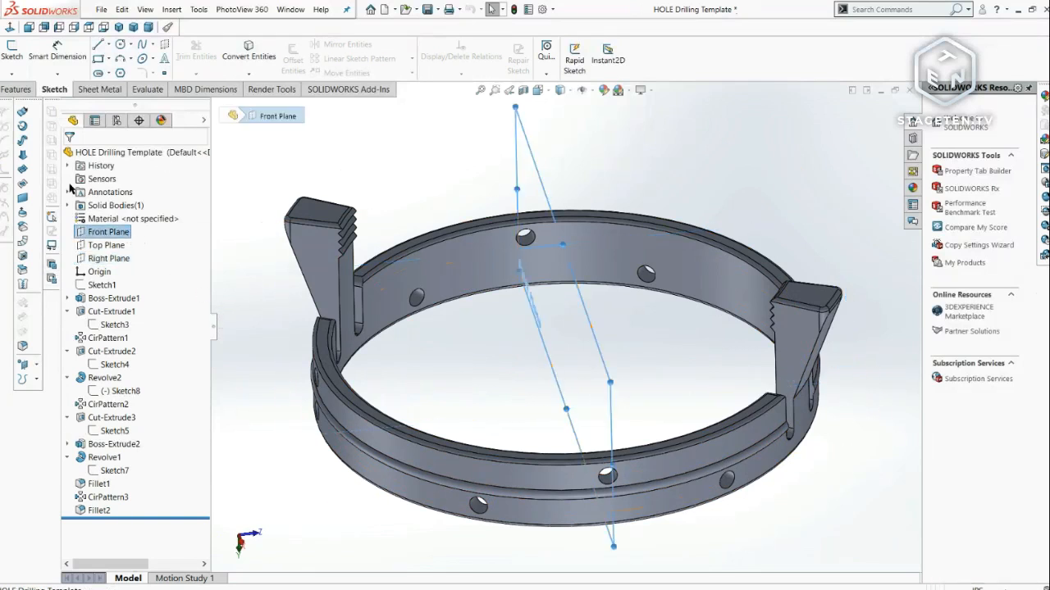
{"action": "left_click", "coordinate": [16, 88]}
{"action": "left_click", "coordinate": [531, 57]}
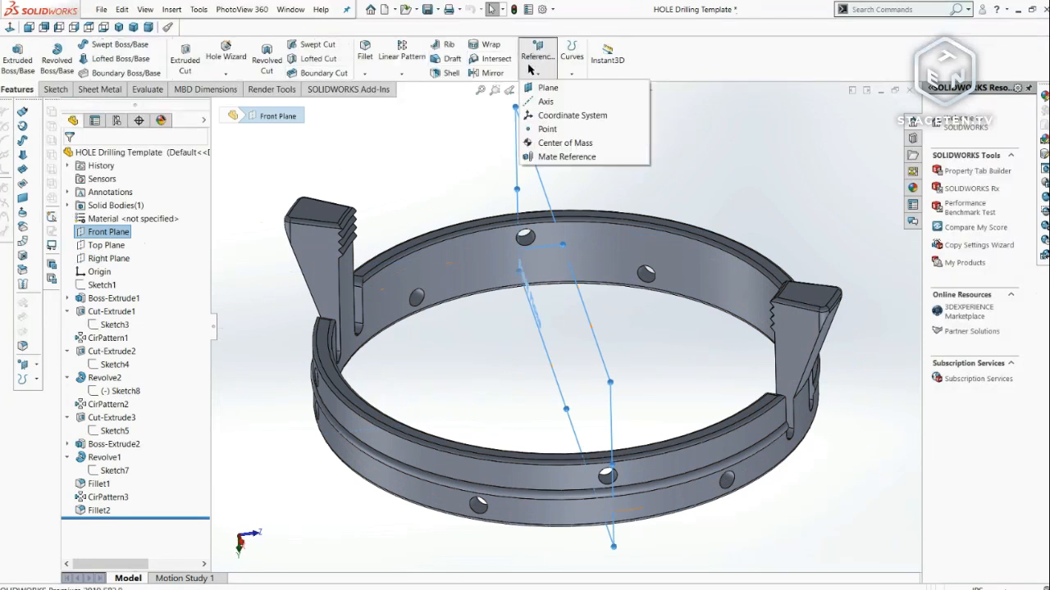
{"action": "left_click", "coordinate": [543, 86]}
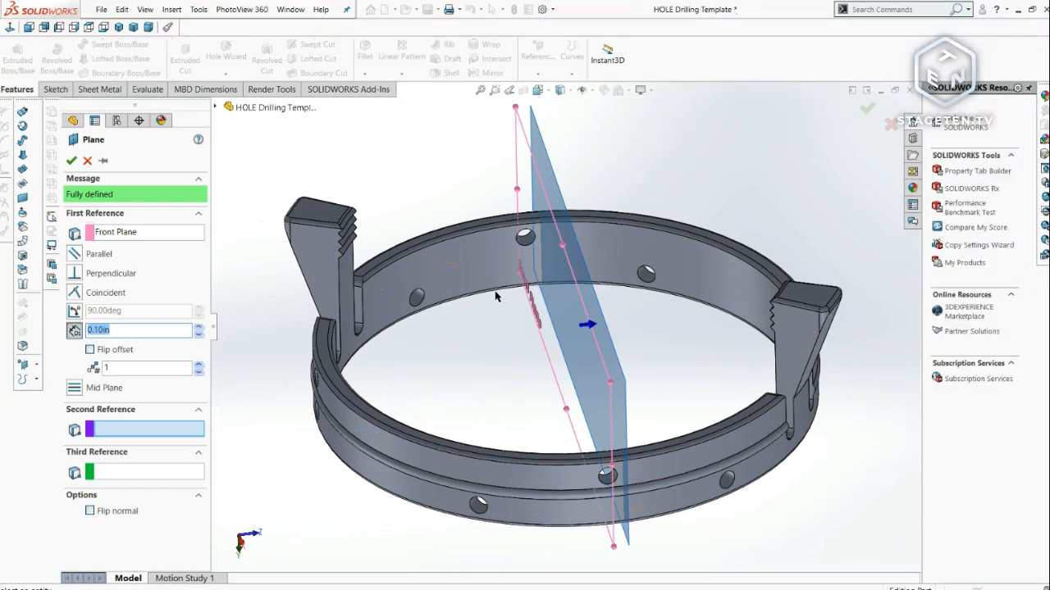
{"action": "middle_click_drag", "start_coordinate": [513, 250], "coordinate": [352, 295]}
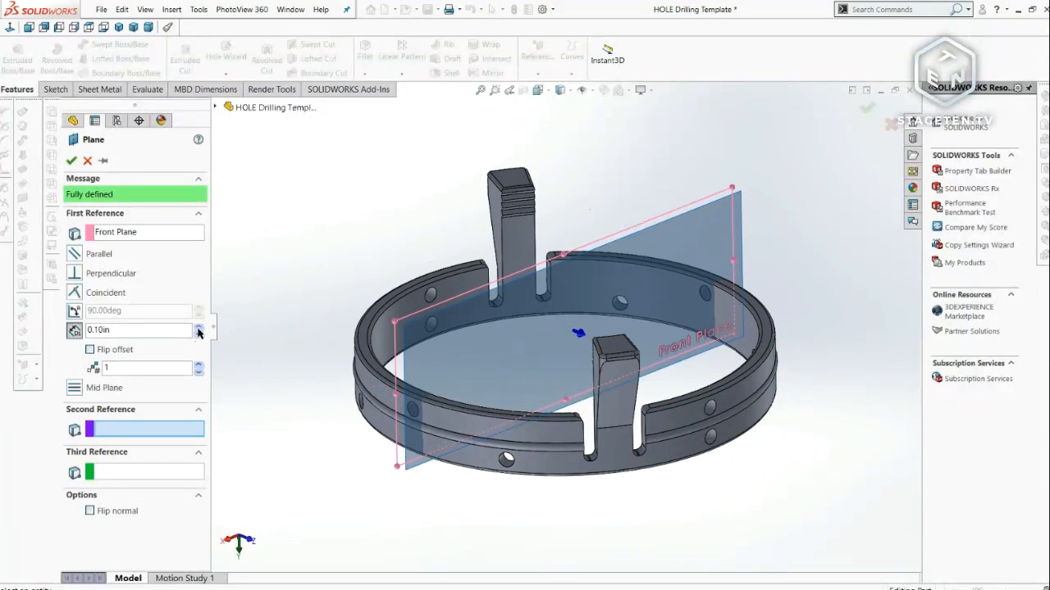
{"action": "left_click", "coordinate": [197, 327]}
{"action": "double_click", "coordinate": [198, 328]}
{"action": "triple_click", "coordinate": [198, 328]}
{"action": "triple_click", "coordinate": [198, 327]}
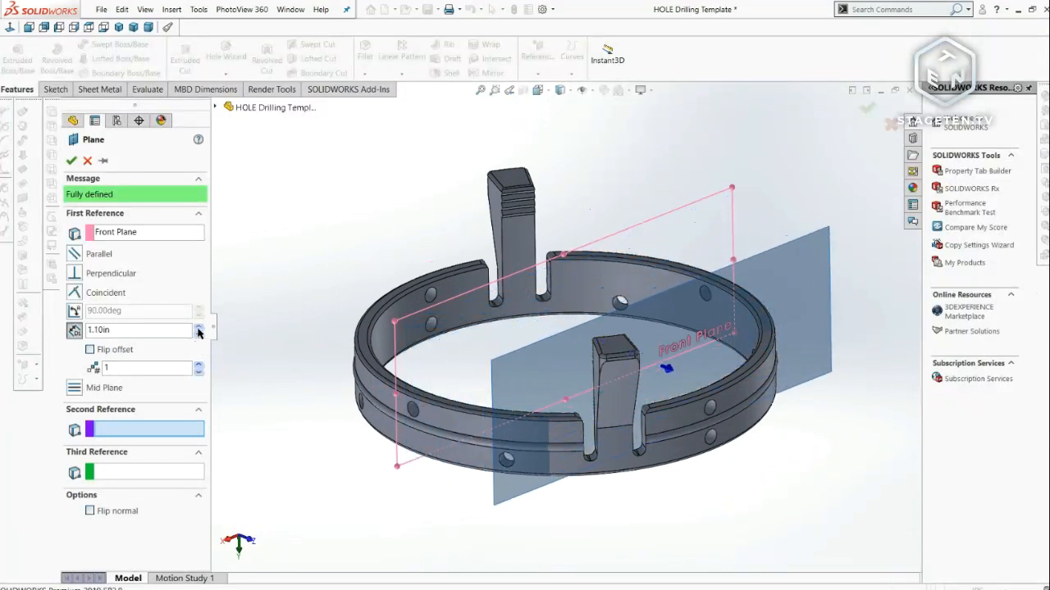
{"action": "triple_click", "coordinate": [198, 327]}
{"action": "triple_click", "coordinate": [197, 328]}
{"action": "left_click", "coordinate": [198, 327]}
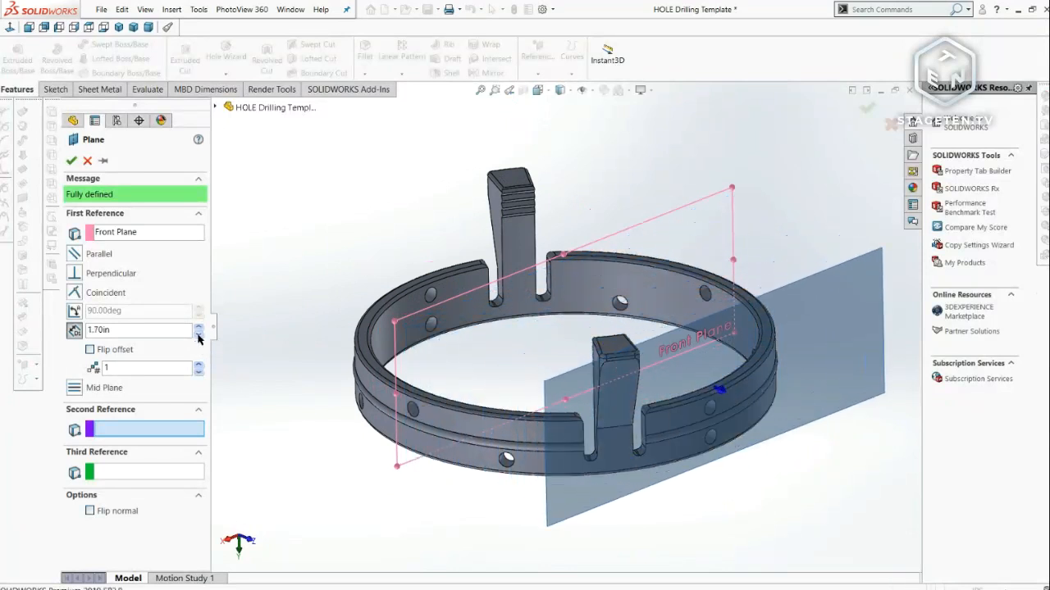
{"action": "left_click", "coordinate": [199, 334]}
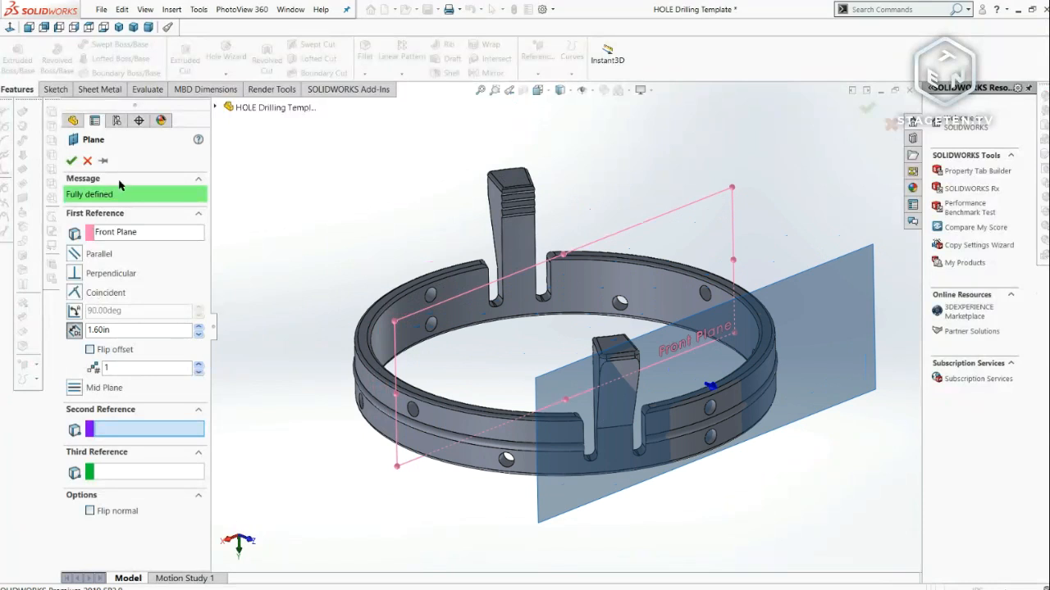
{"action": "middle_click_drag", "start_coordinate": [644, 388], "coordinate": [575, 361]}
{"action": "left_click", "coordinate": [87, 160]}
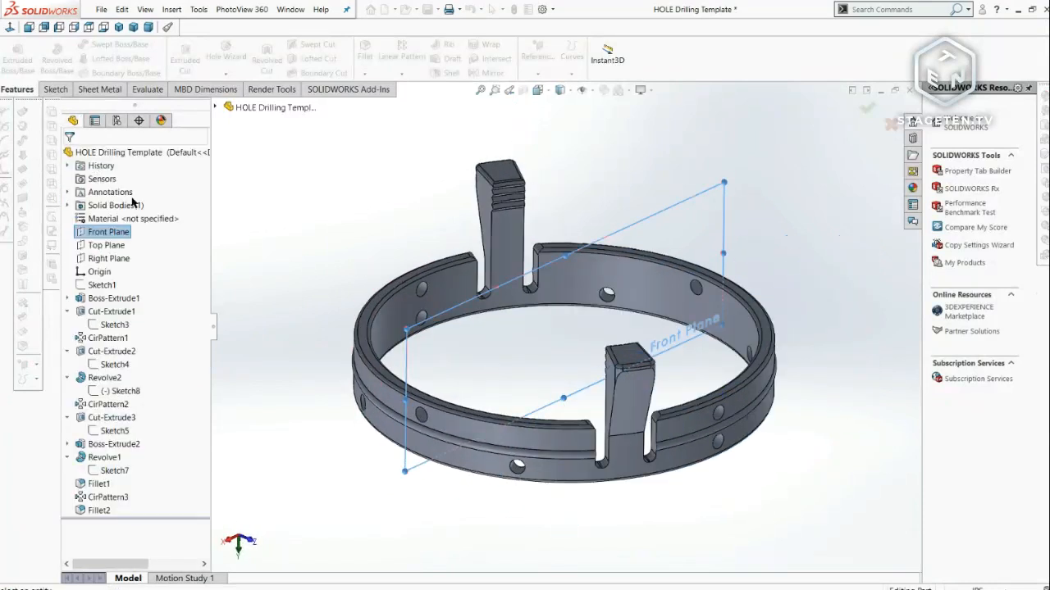
- Create a reference plane offset 1.60 in from the Right Plane, just outside the ring's outer wall
{"action": "left_click", "coordinate": [108, 258]}
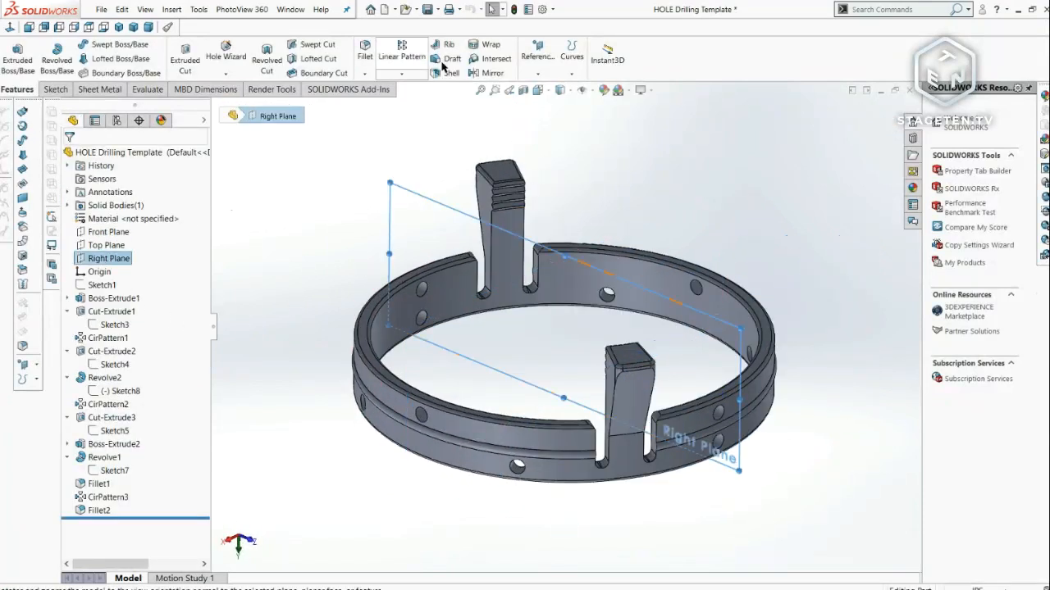
{"action": "left_click", "coordinate": [537, 56]}
{"action": "left_click", "coordinate": [547, 87]}
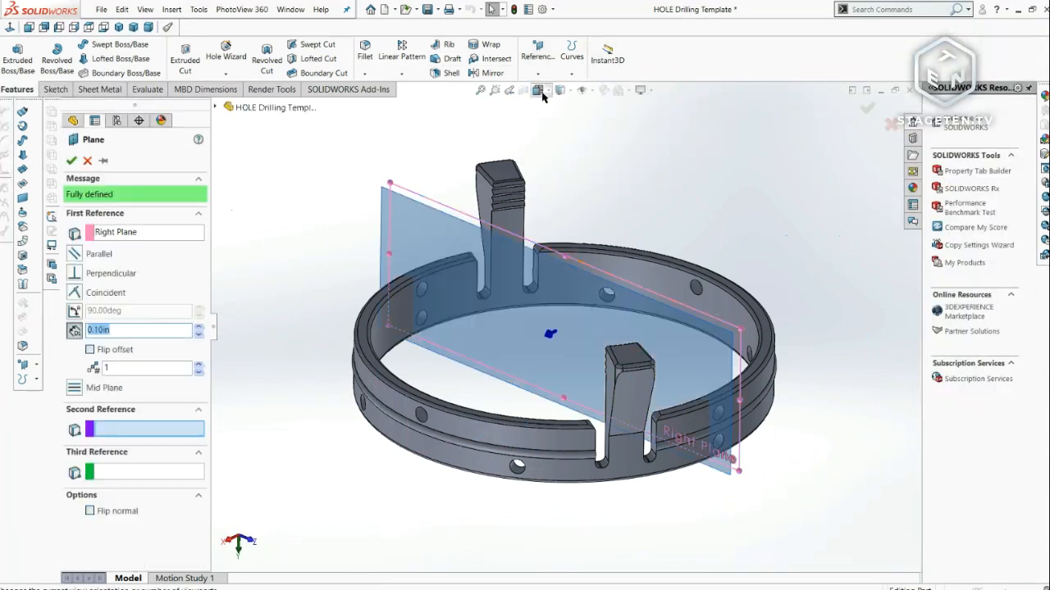
{"action": "left_click", "coordinate": [196, 328]}
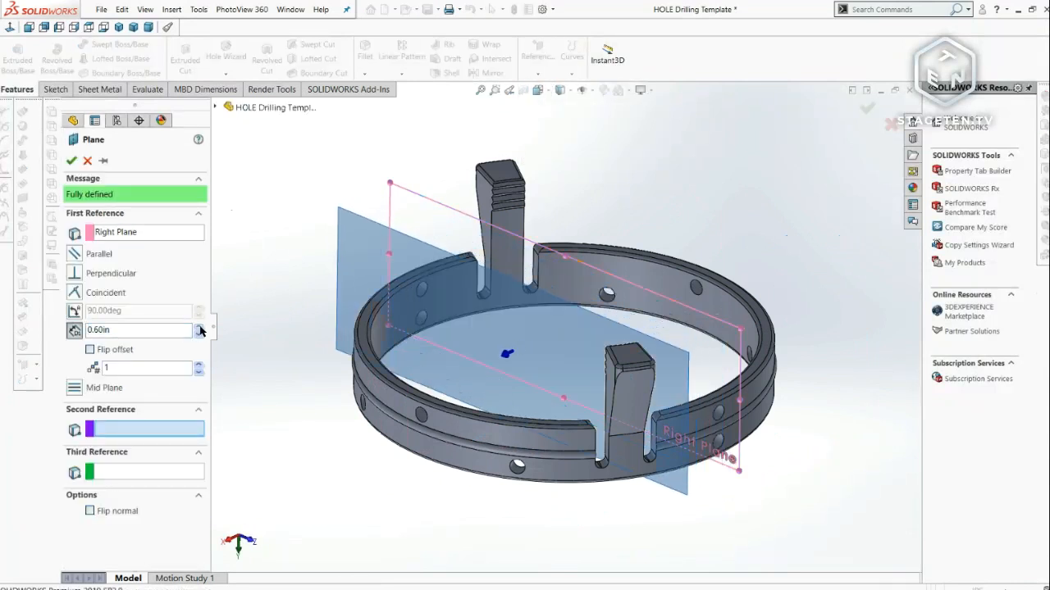
{"action": "left_click", "coordinate": [199, 330]}
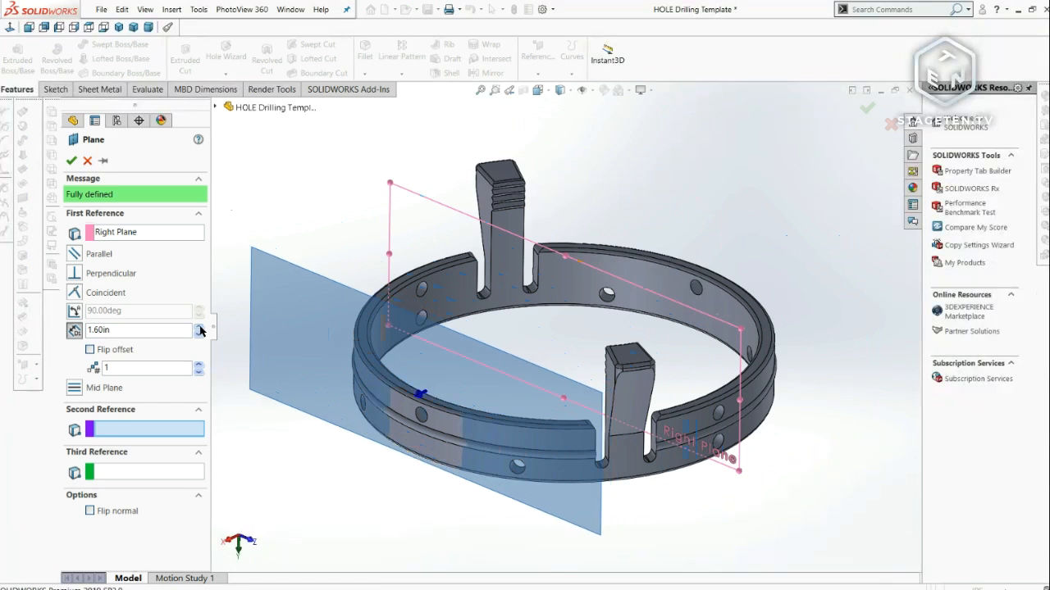
{"action": "left_click", "coordinate": [72, 161]}
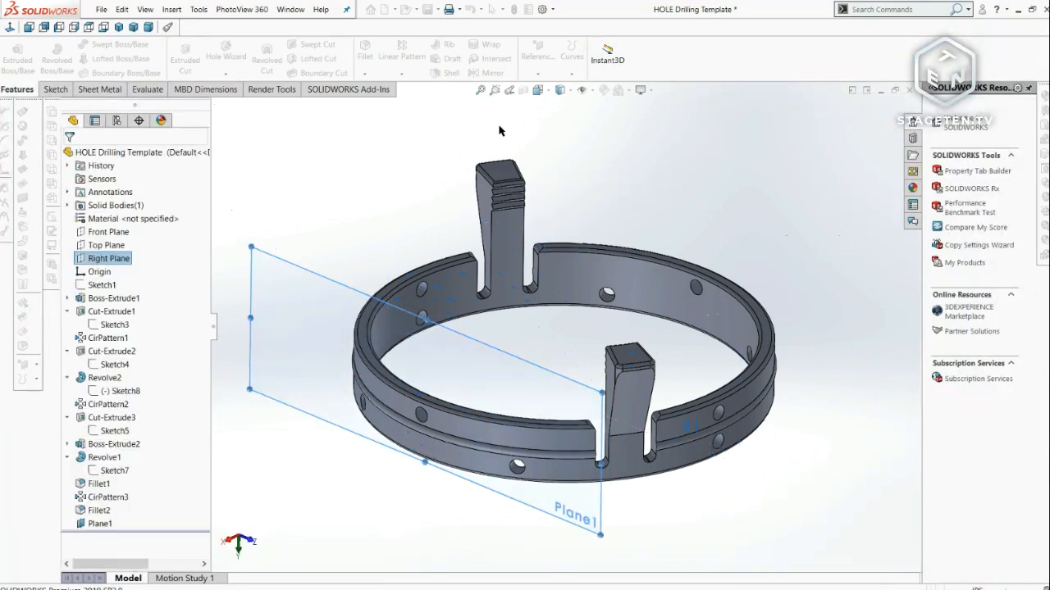
- Orient the model to the Front view and start a new sketch on the new offset plane
{"action": "key", "text": "ctrl+space"}
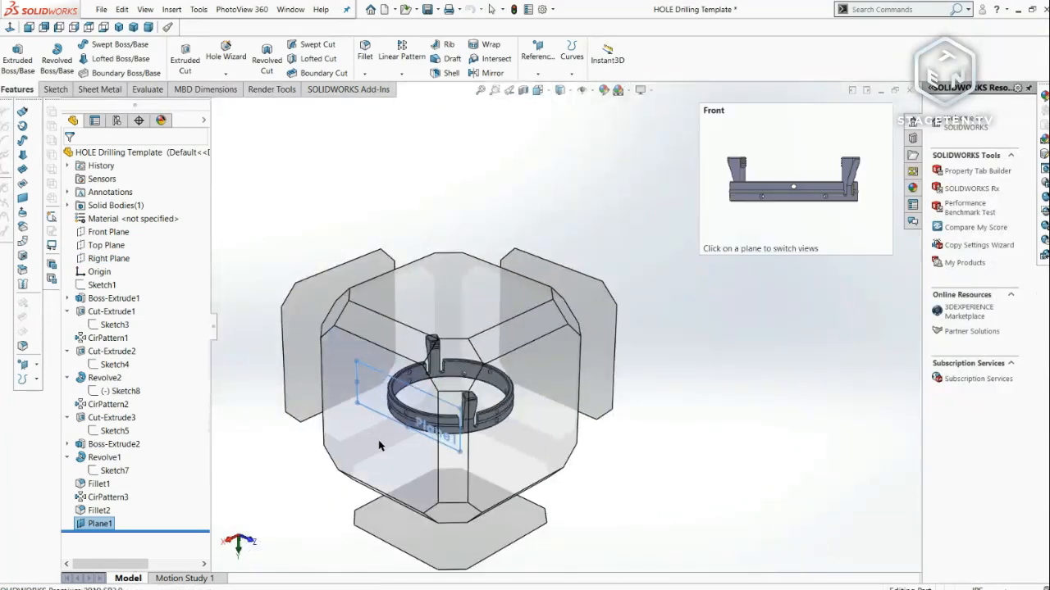
{"action": "left_click", "coordinate": [379, 445]}
{"action": "scroll", "coordinate": [585, 354], "scroll_direction": "down", "scroll_amount": 4}
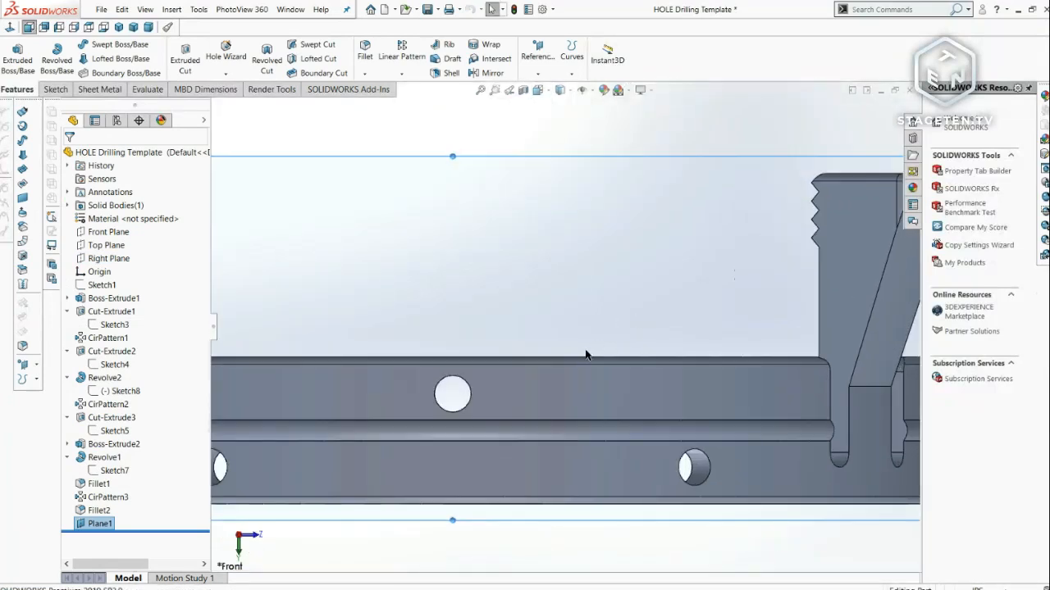
{"action": "scroll", "coordinate": [582, 355], "scroll_direction": "up", "scroll_amount": 3}
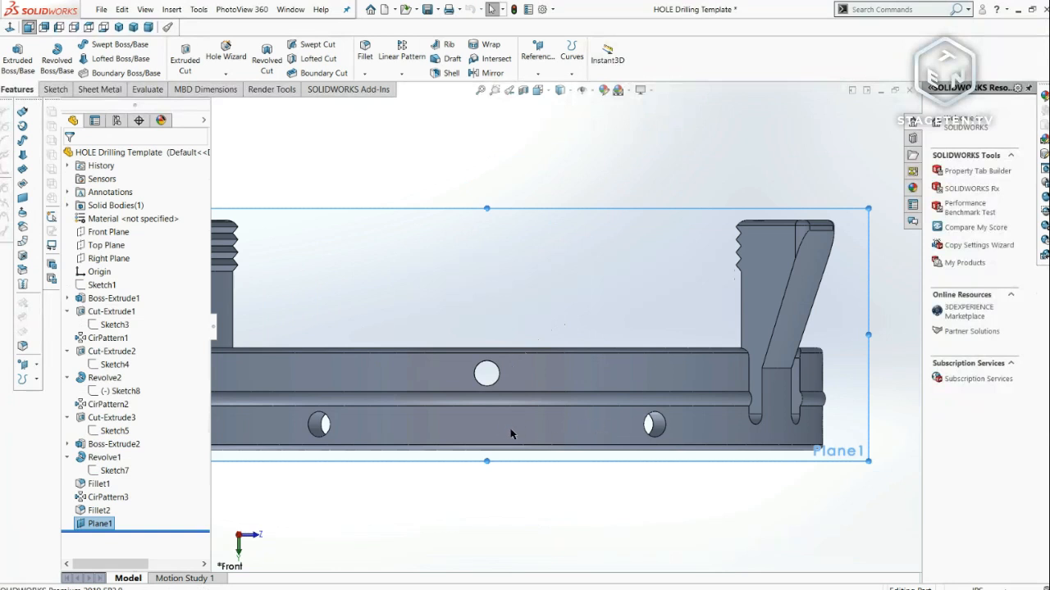
{"action": "left_click", "coordinate": [499, 295]}
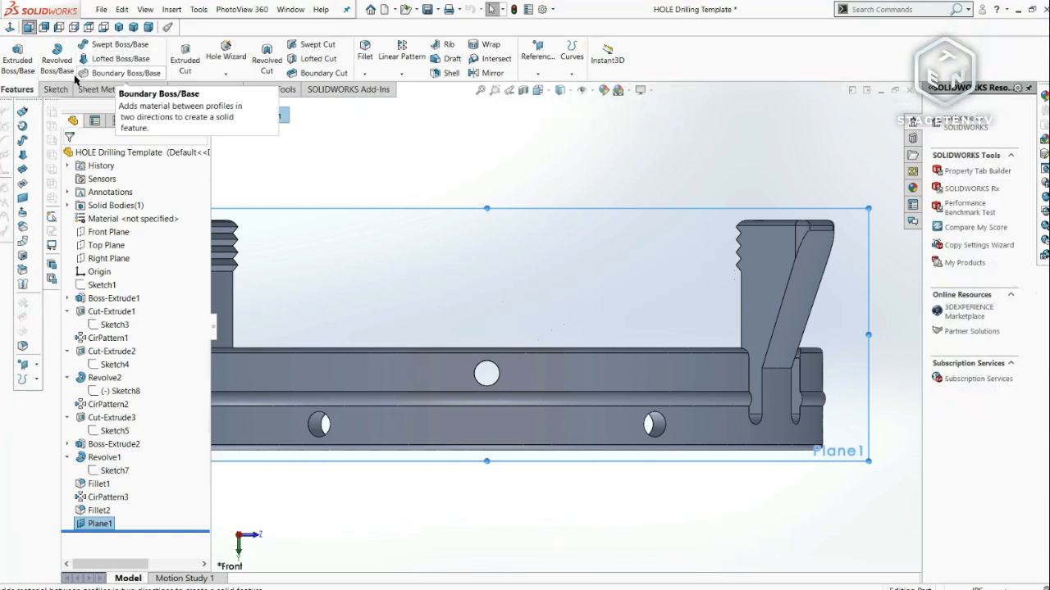
{"action": "key", "text": "s"}
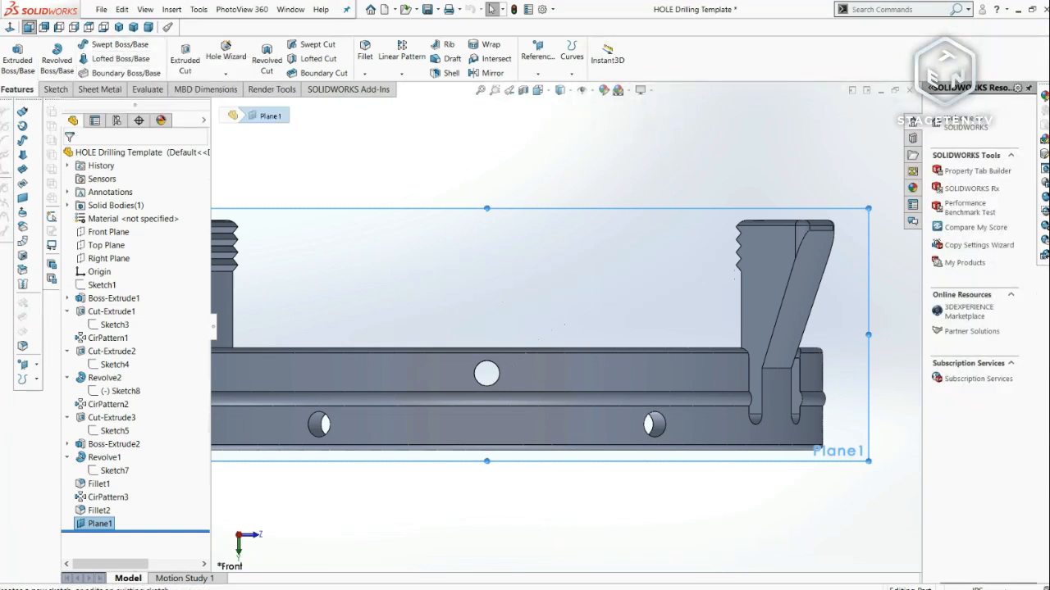
{"action": "left_click", "coordinate": [409, 224]}
- Insert the AV logo image as a sketch picture in the open sketch
{"action": "left_click", "coordinate": [171, 9]}
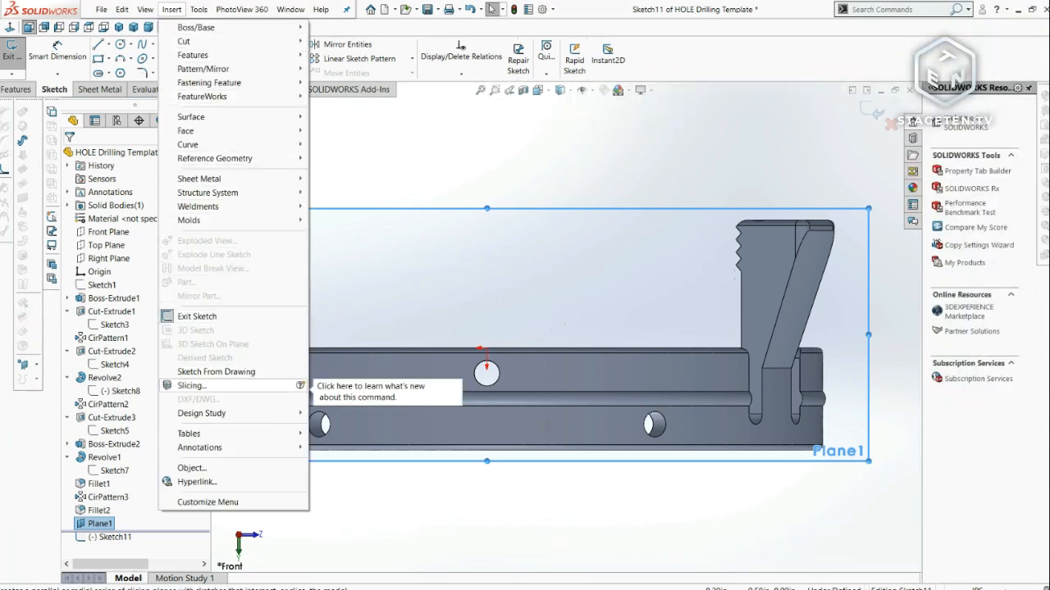
{"action": "mouse_move", "coordinate": [197, 130]}
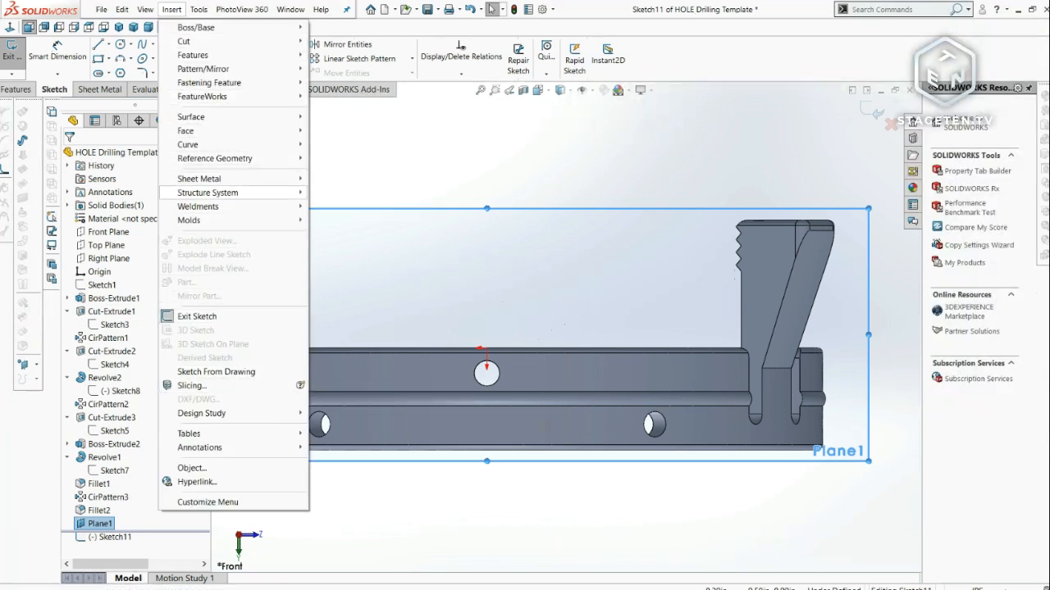
{"action": "mouse_move", "coordinate": [199, 179]}
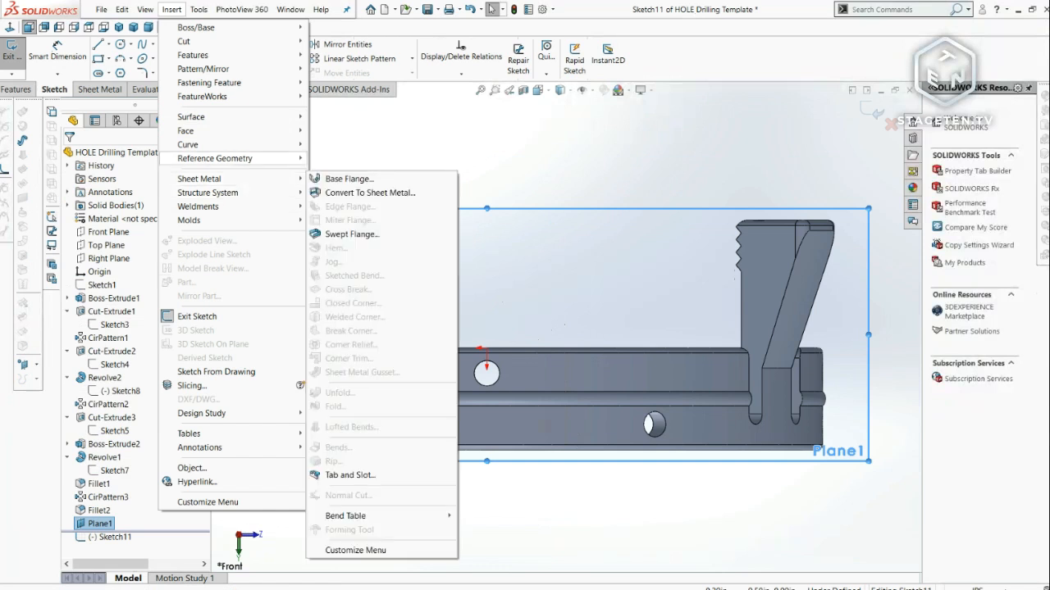
{"action": "left_click", "coordinate": [170, 11]}
{"action": "left_click", "coordinate": [198, 9]}
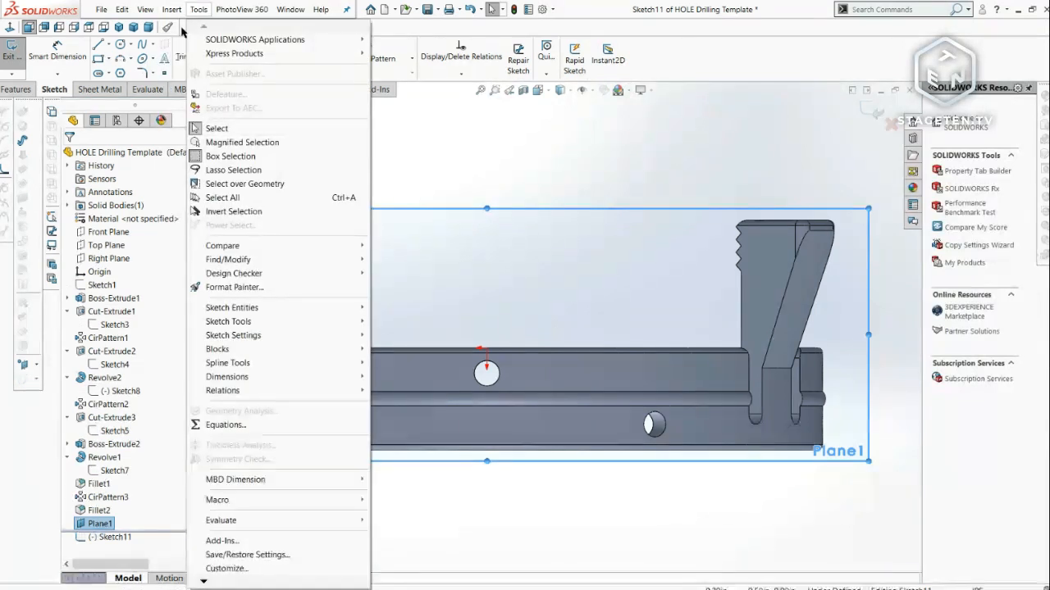
{"action": "mouse_move", "coordinate": [246, 322]}
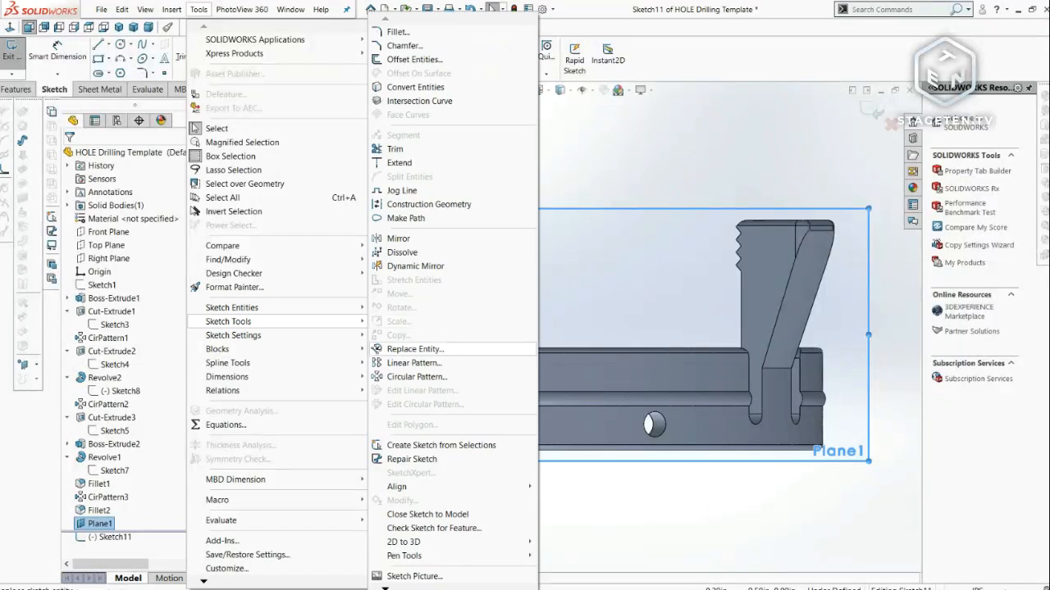
{"action": "left_click", "coordinate": [440, 577]}
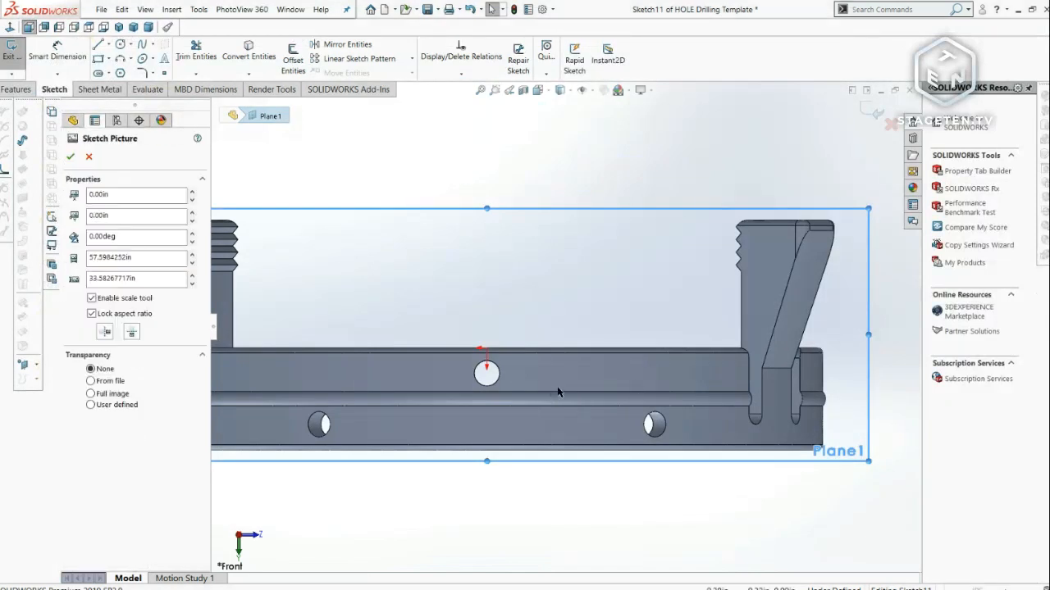
- Scale the AV logo picture down to about 0.24 by 0.14 in and place it above the ring between the legs
{"action": "scroll", "coordinate": [462, 378], "scroll_direction": "up", "scroll_amount": 5}
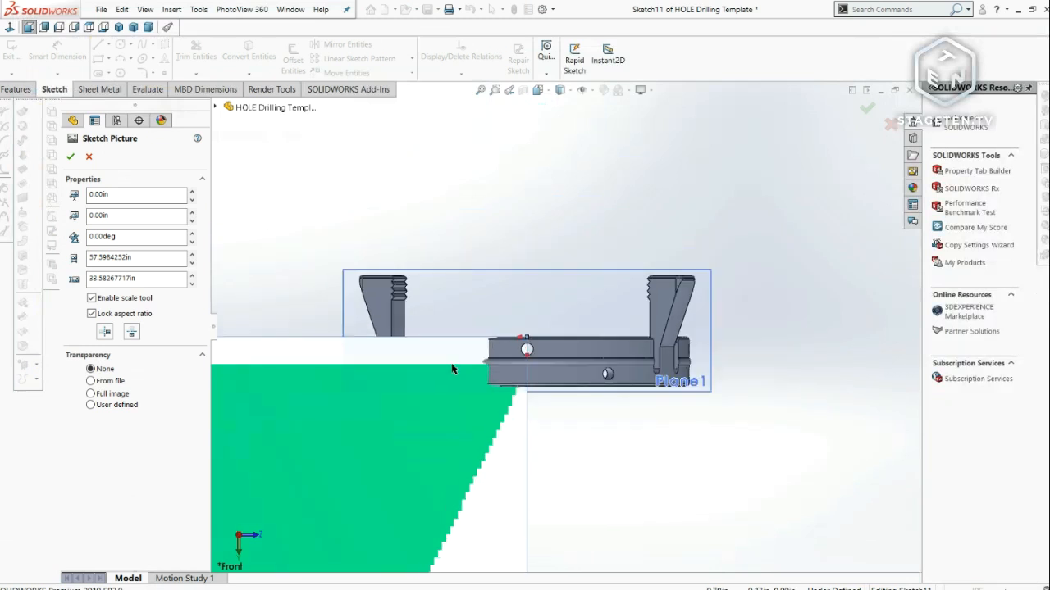
{"action": "scroll", "coordinate": [462, 377], "scroll_direction": "up", "scroll_amount": 5}
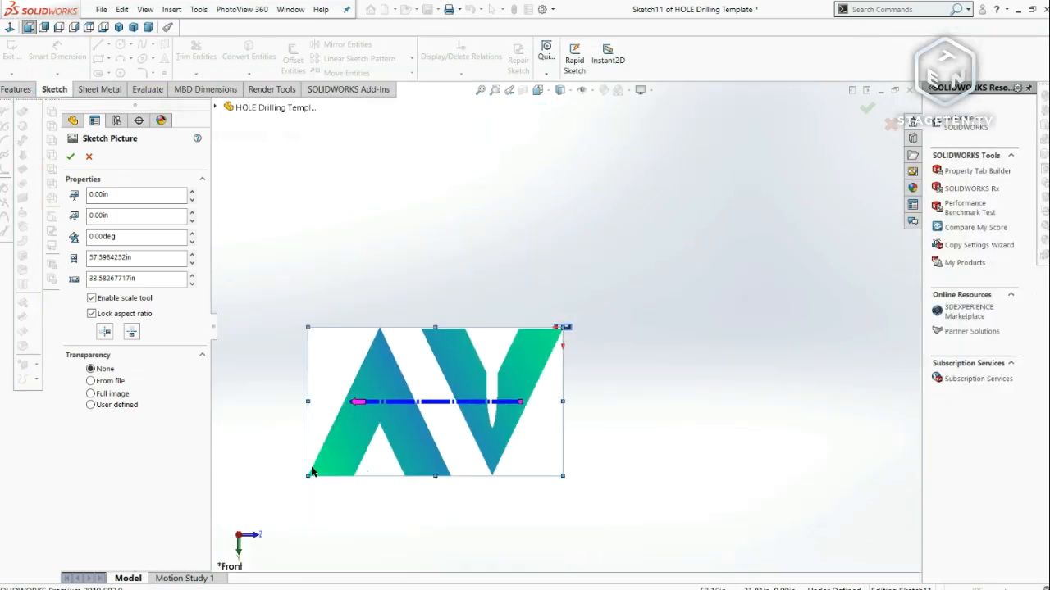
{"action": "left_click_drag", "start_coordinate": [307, 478], "coordinate": [657, 279]}
{"action": "scroll", "coordinate": [534, 345], "scroll_direction": "down", "scroll_amount": 2}
{"action": "scroll", "coordinate": [534, 343], "scroll_direction": "down", "scroll_amount": 3}
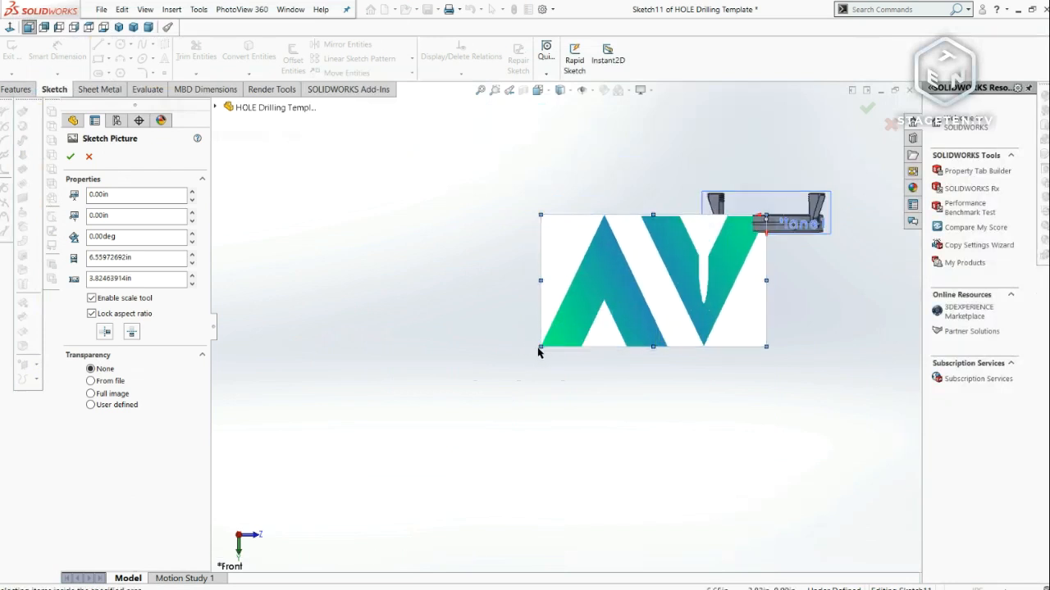
{"action": "left_click_drag", "start_coordinate": [541, 347], "coordinate": [709, 251]}
{"action": "scroll", "coordinate": [796, 213], "scroll_direction": "down", "scroll_amount": 5}
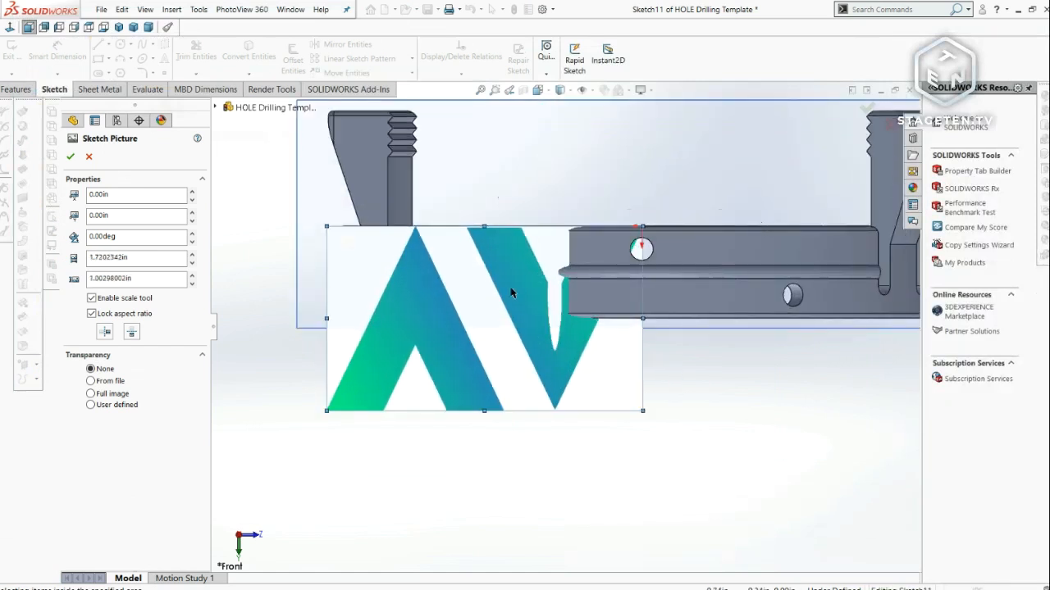
{"action": "left_click_drag", "start_coordinate": [511, 293], "coordinate": [699, 225]}
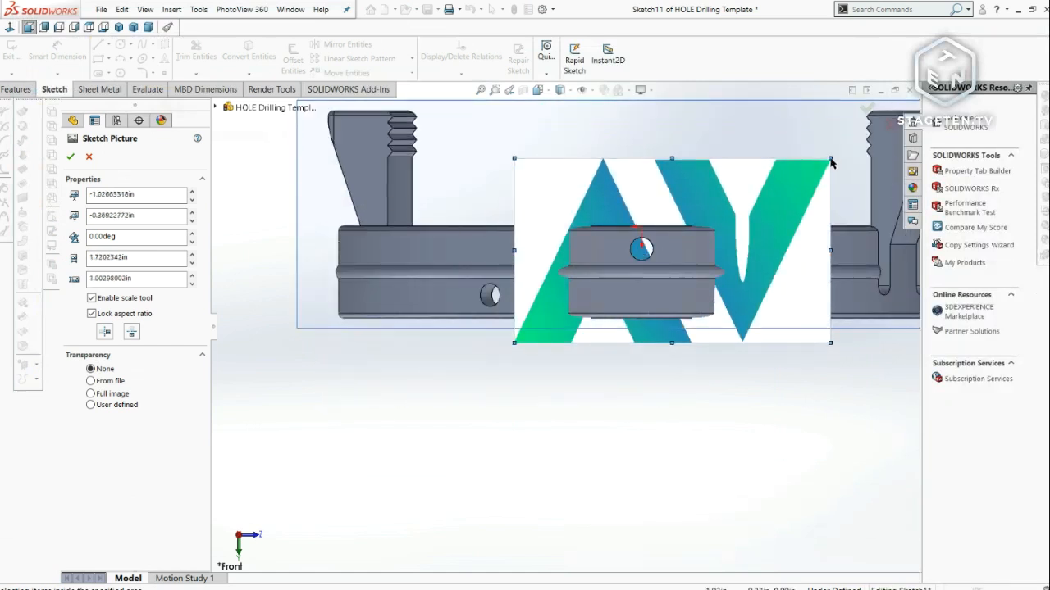
{"action": "mouse_move", "coordinate": [831, 162]}
{"action": "left_mouse_down"}
{"action": "mouse_move", "coordinate": [558, 331]}
{"action": "mouse_move", "coordinate": [659, 258]}
{"action": "mouse_move", "coordinate": [693, 261]}
{"action": "mouse_move", "coordinate": [706, 202]}
{"action": "left_mouse_up"}
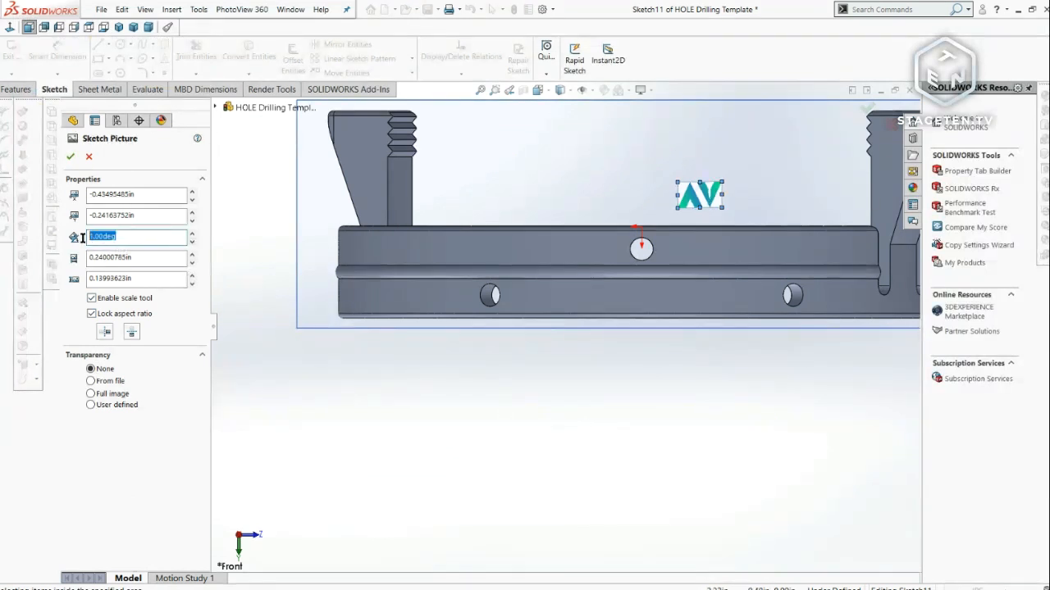
- Rotate the logo picture to 180 degrees and move it onto the upper outer band beside the round hole
{"action": "type", "text": "80"}
{"action": "key", "text": "Return"}
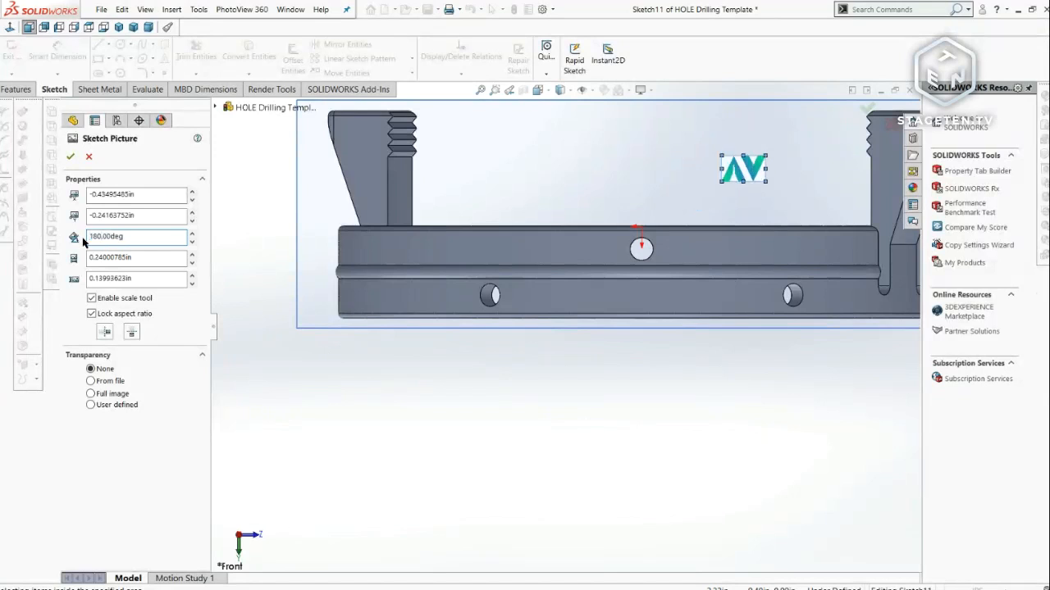
{"action": "scroll", "coordinate": [791, 120], "scroll_direction": "down", "scroll_amount": 4}
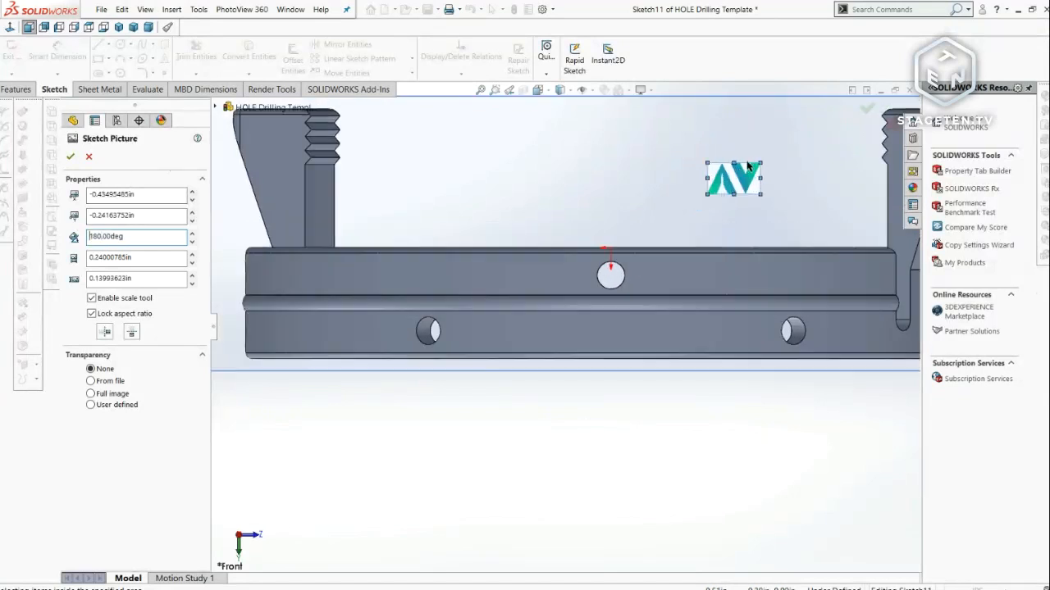
{"action": "left_click", "coordinate": [71, 157]}
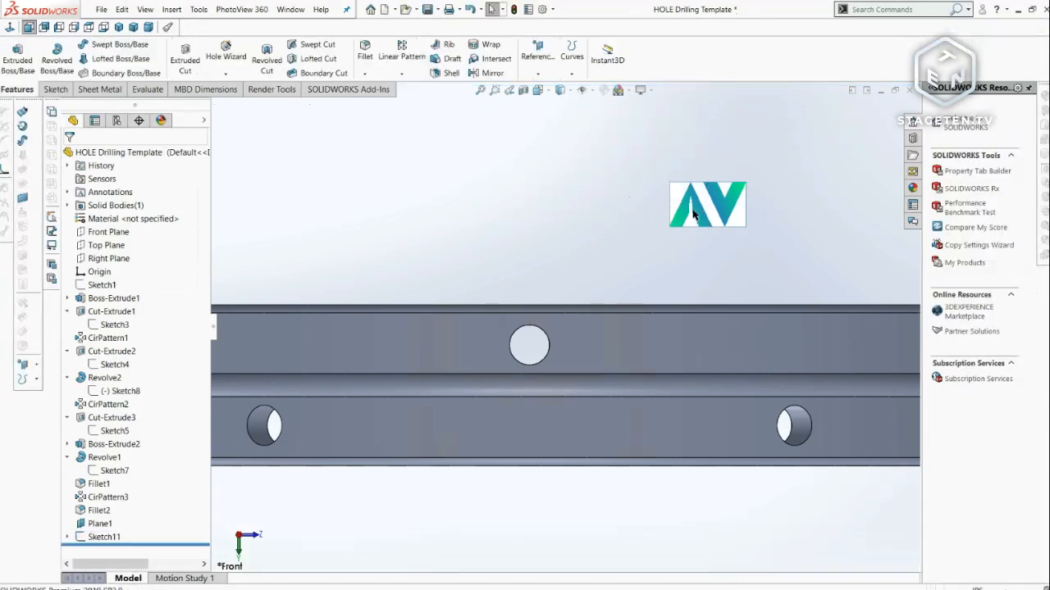
{"action": "double_click", "coordinate": [692, 209]}
{"action": "mouse_move", "coordinate": [693, 210]}
{"action": "left_mouse_down"}
{"action": "mouse_move", "coordinate": [668, 249]}
{"action": "mouse_move", "coordinate": [665, 348]}
{"action": "mouse_move", "coordinate": [698, 349]}
{"action": "left_mouse_up"}
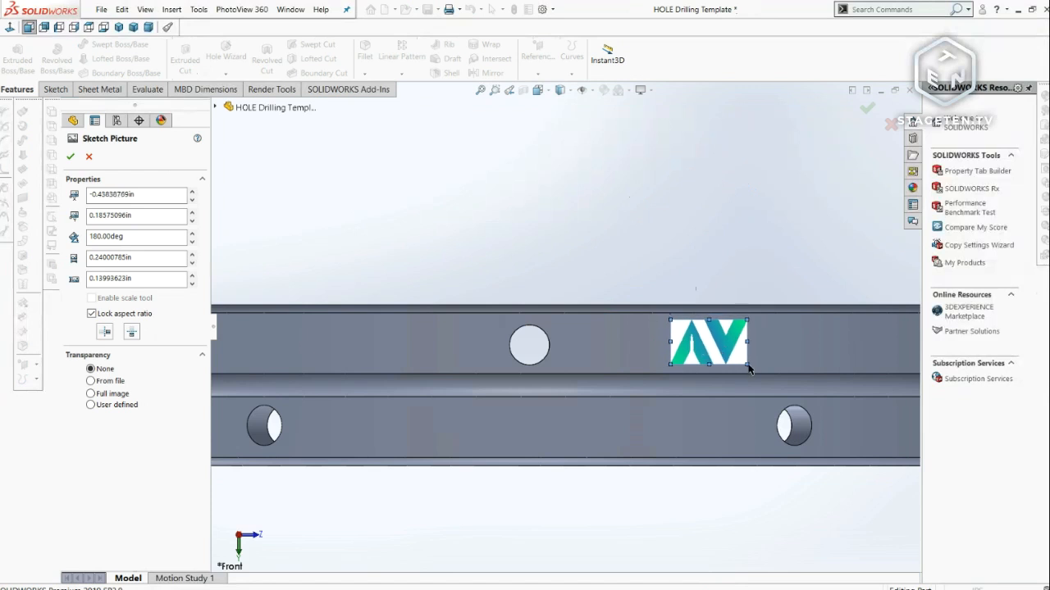
- Enlarge the logo picture to about 0.285 by 0.166 in on the upper outer band and finish placing it
{"action": "left_click_drag", "start_coordinate": [747, 365], "coordinate": [759, 369]}
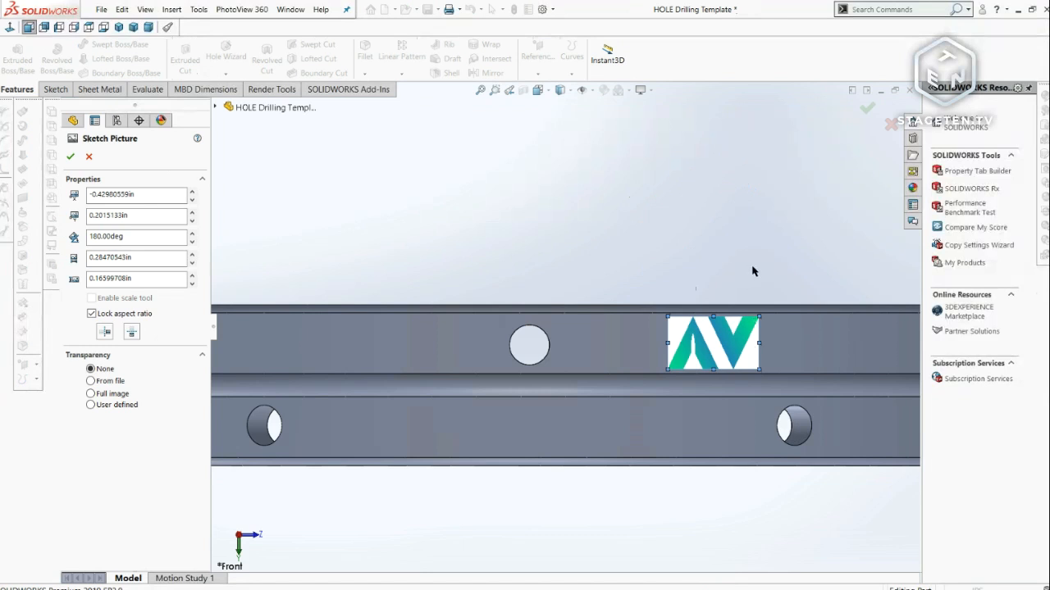
{"action": "scroll", "coordinate": [838, 335], "scroll_direction": "down", "scroll_amount": 1}
{"action": "left_click", "coordinate": [867, 108]}
{"action": "scroll", "coordinate": [515, 377], "scroll_direction": "down", "scroll_amount": 4}
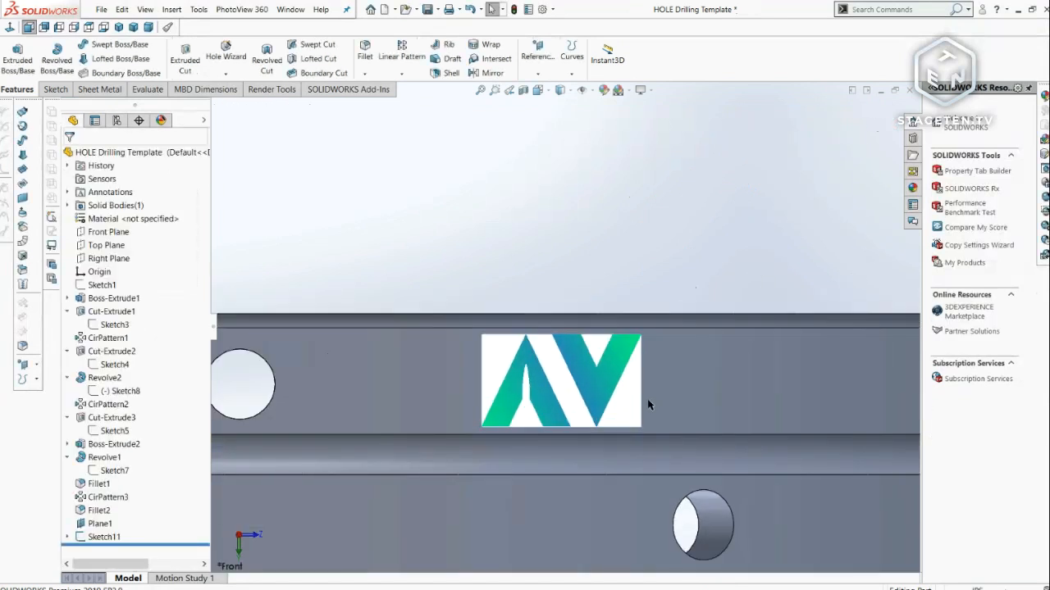
{"action": "scroll", "coordinate": [515, 376], "scroll_direction": "down", "scroll_amount": 1}
- Start a new line sketch on Plane1 for tracing the logo picture
{"action": "left_click", "coordinate": [62, 91]}
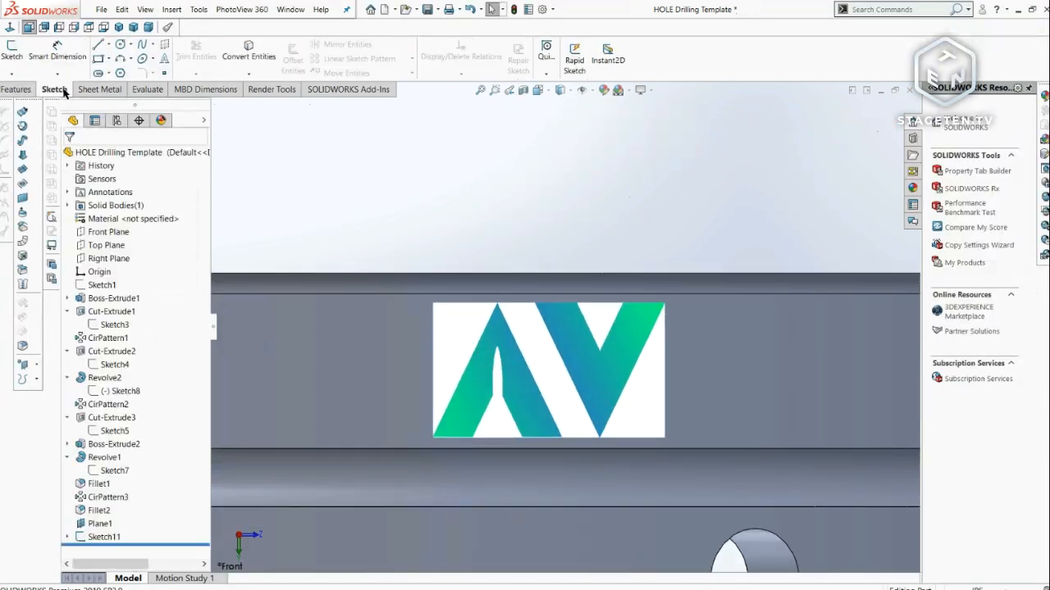
{"action": "left_click", "coordinate": [98, 43]}
{"action": "scroll", "coordinate": [459, 394], "scroll_direction": "down", "scroll_amount": 3}
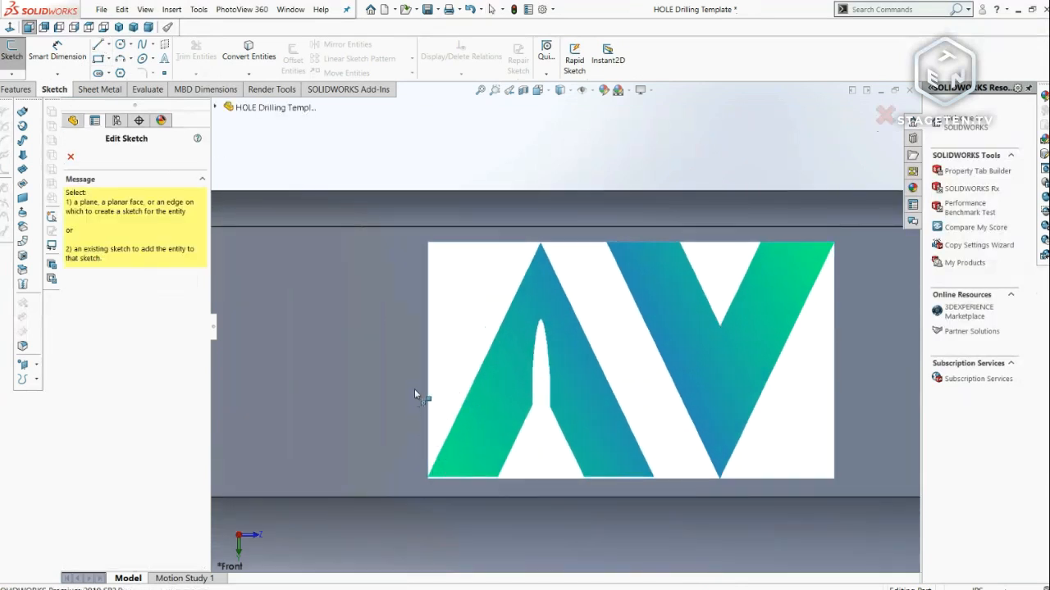
{"action": "scroll", "coordinate": [414, 393], "scroll_direction": "up", "scroll_amount": 3}
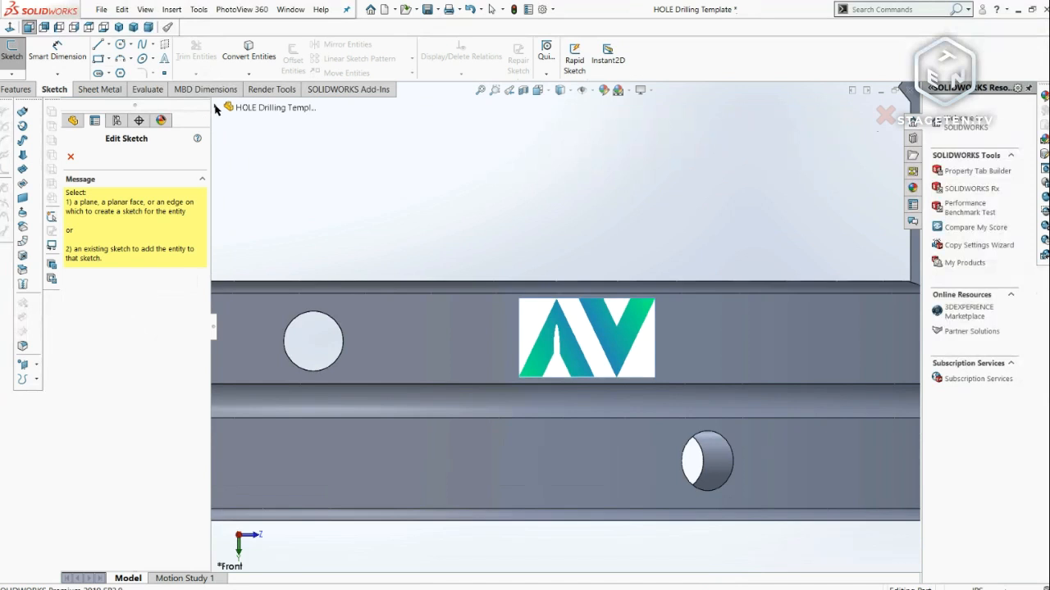
{"action": "left_click", "coordinate": [217, 108]}
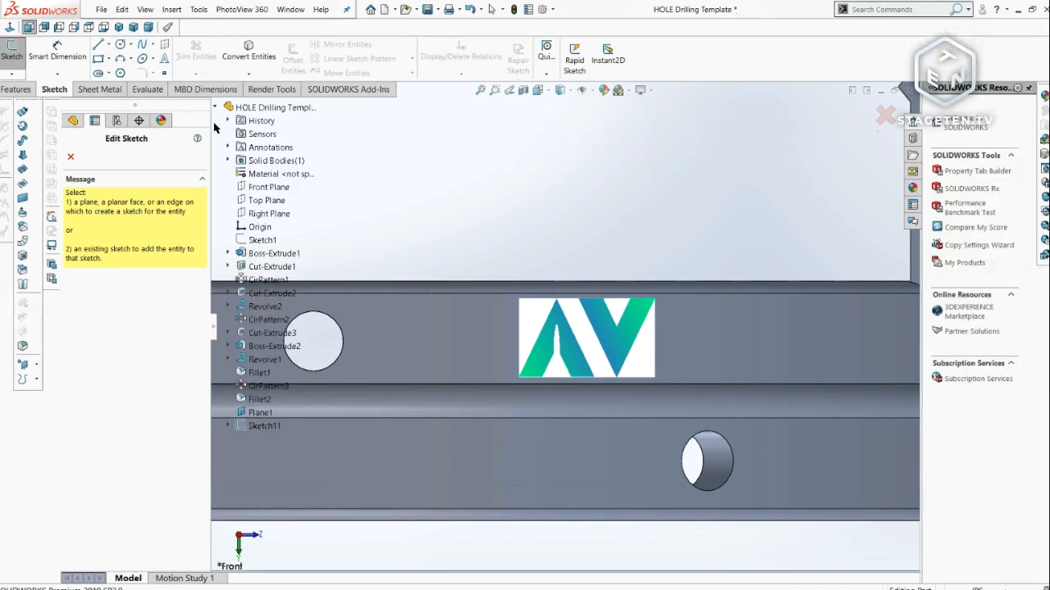
{"action": "left_click", "coordinate": [266, 414]}
{"action": "scroll", "coordinate": [541, 361], "scroll_direction": "down", "scroll_amount": 1}
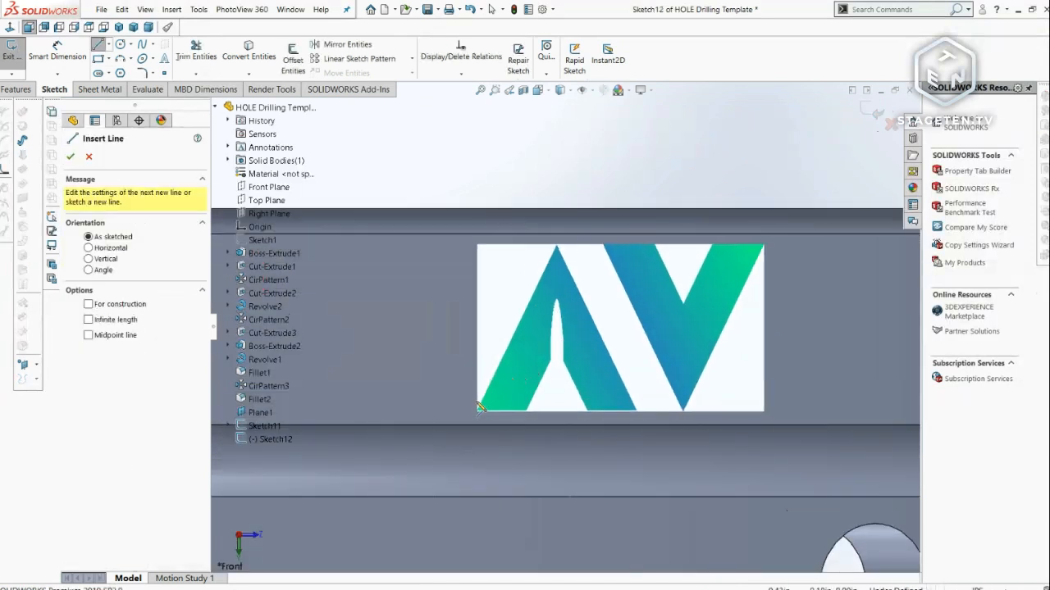
- Trace the A's two outer slanted edges, the base of its V-side leg and that leg's inner slanted edge with lines
{"action": "left_click", "coordinate": [479, 411]}
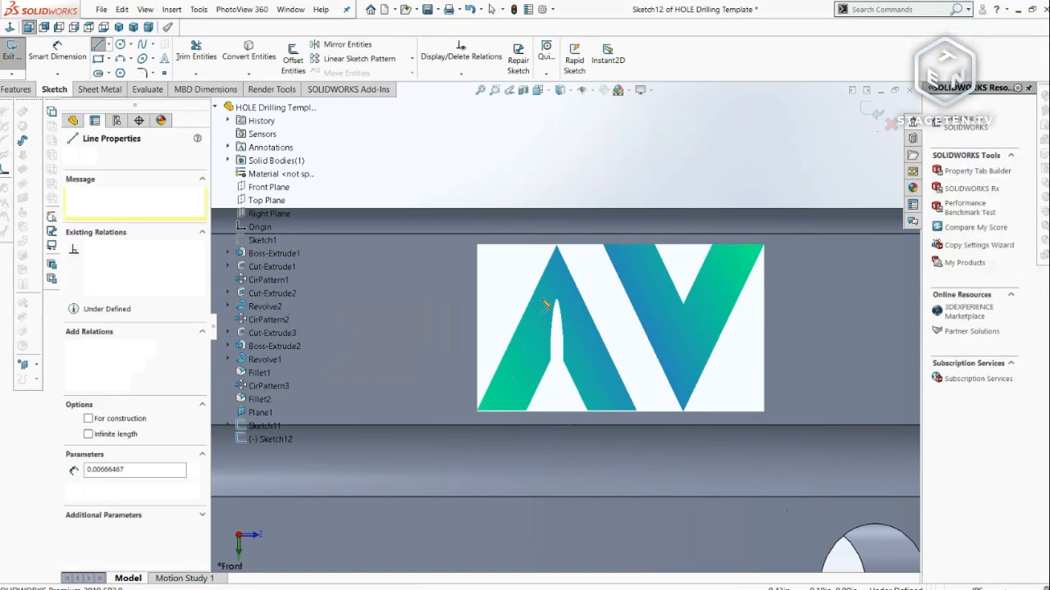
{"action": "left_click", "coordinate": [557, 246]}
{"action": "scroll", "coordinate": [629, 406], "scroll_direction": "down", "scroll_amount": 3}
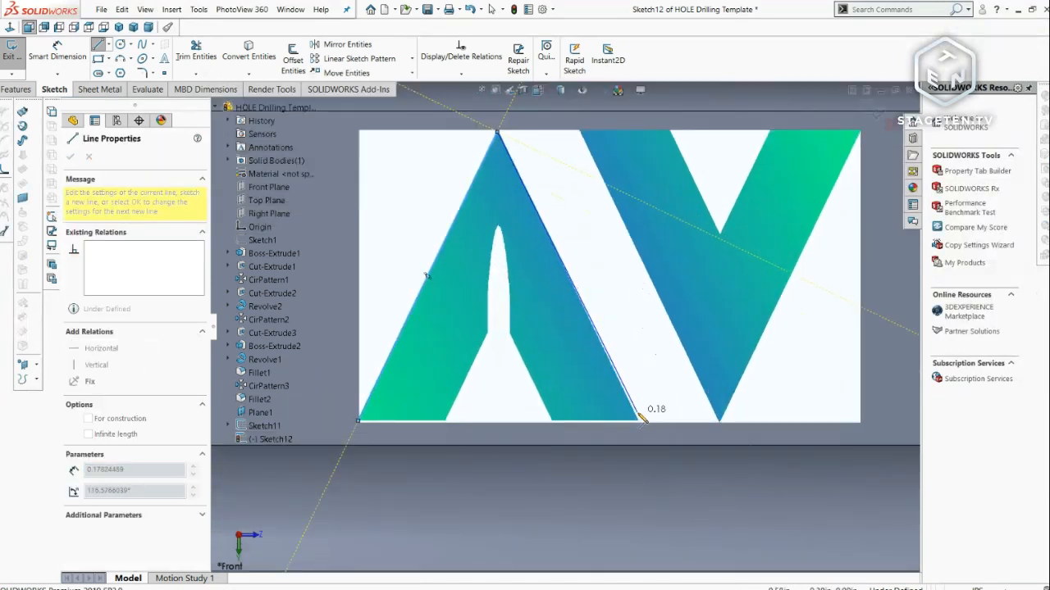
{"action": "left_click", "coordinate": [639, 420]}
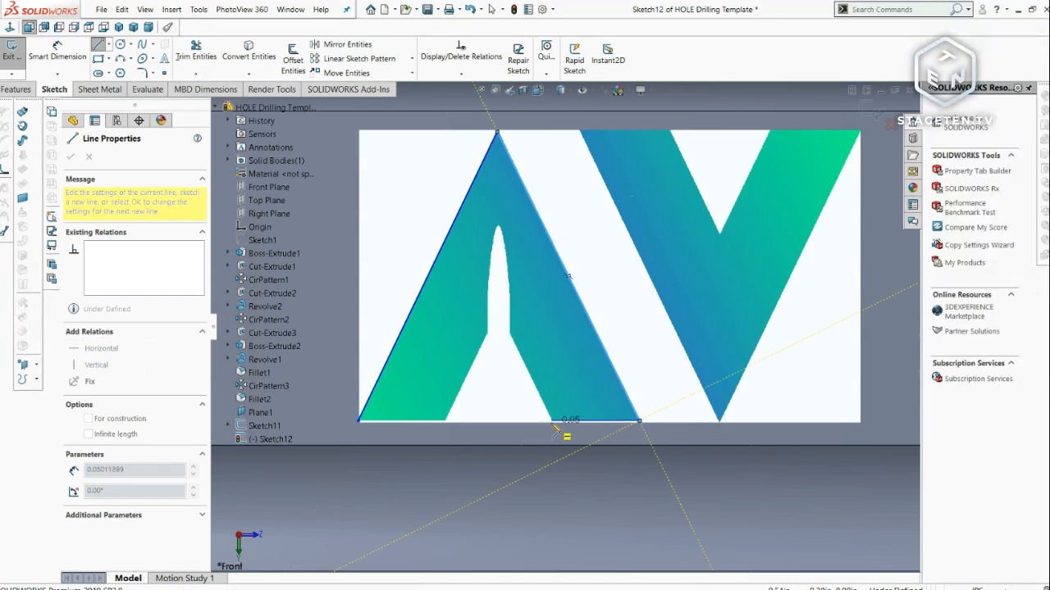
{"action": "left_click", "coordinate": [551, 421]}
{"action": "left_click", "coordinate": [509, 332]}
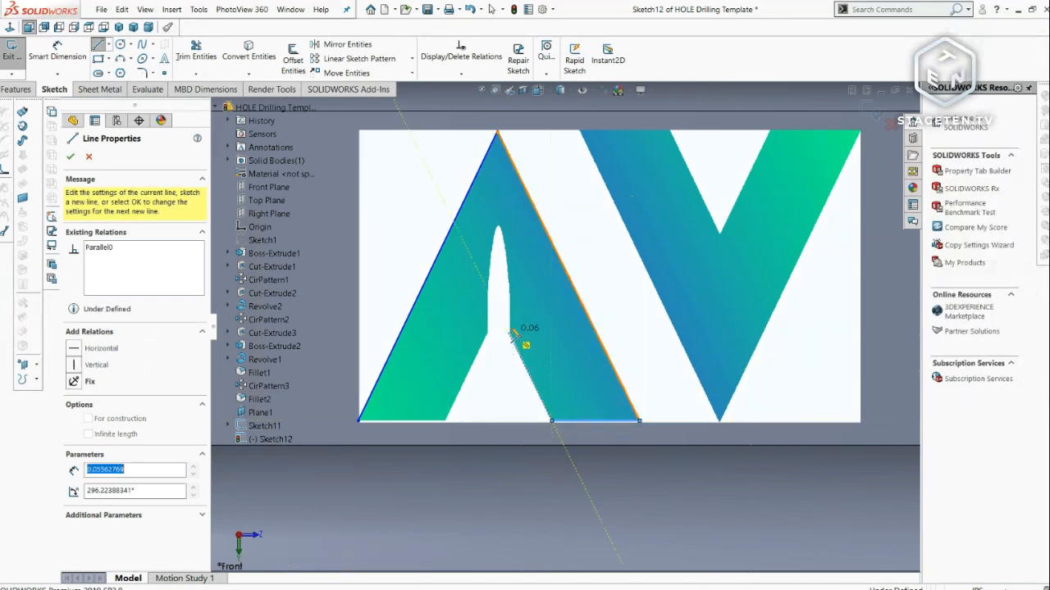
- Trace the straight part of the A's central slot and the other leg, ending the outline near its starting corner
{"action": "left_click", "coordinate": [509, 289]}
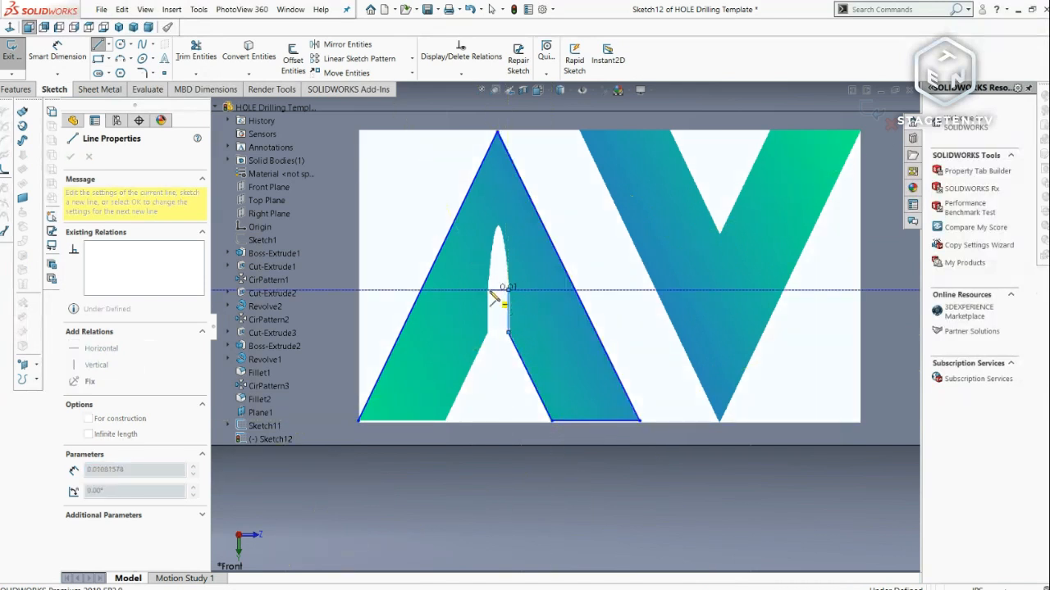
{"action": "left_click", "coordinate": [490, 289]}
{"action": "left_click", "coordinate": [490, 332]}
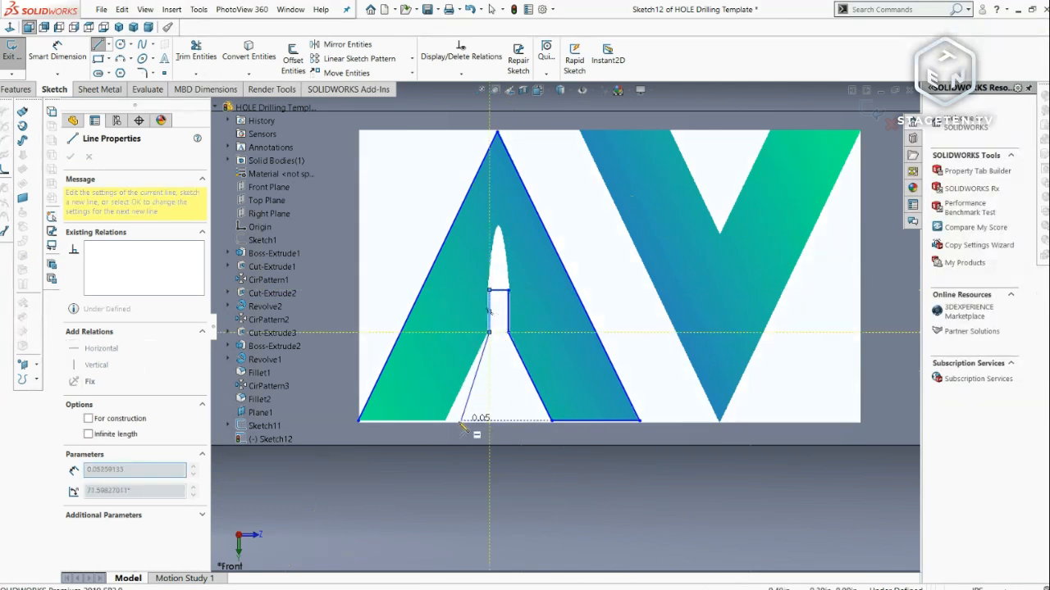
{"action": "left_click", "coordinate": [447, 421]}
{"action": "left_click", "coordinate": [360, 420]}
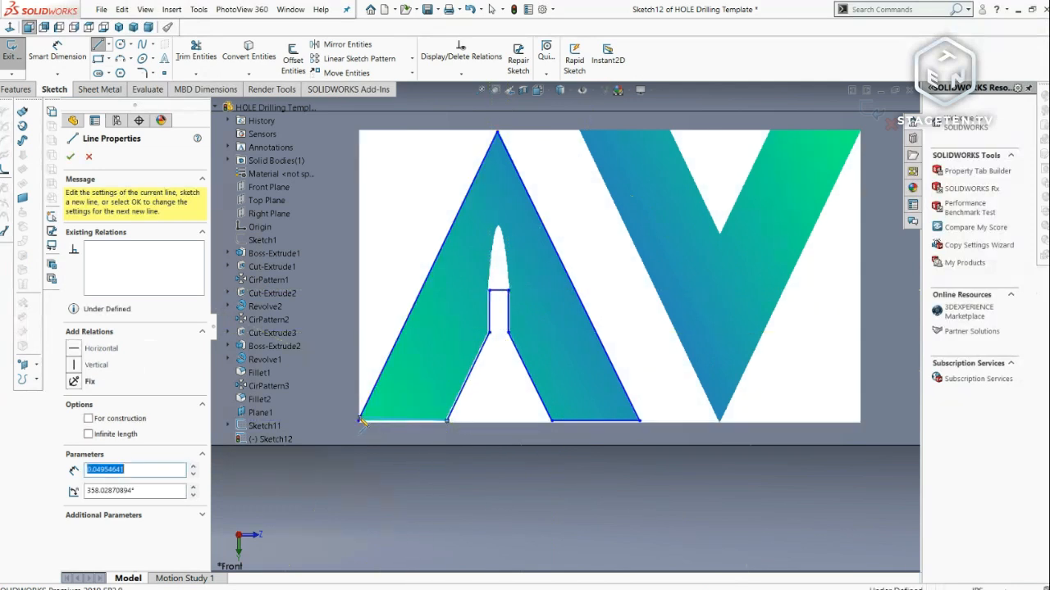
{"action": "scroll", "coordinate": [362, 420], "scroll_direction": "up", "scroll_amount": 3}
{"action": "key", "text": "Escape"}
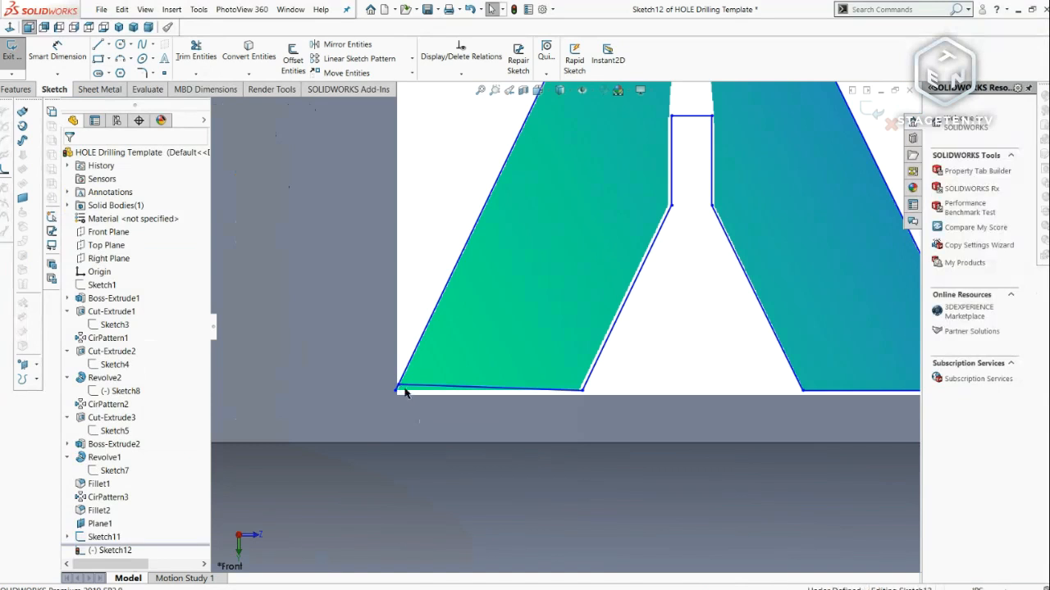
- Join the open corner of the A's outline, make that leg's base line horizontal and set both base lines collinear
{"action": "left_click", "coordinate": [408, 395]}
{"action": "left_click_drag", "start_coordinate": [407, 397], "coordinate": [392, 391]}
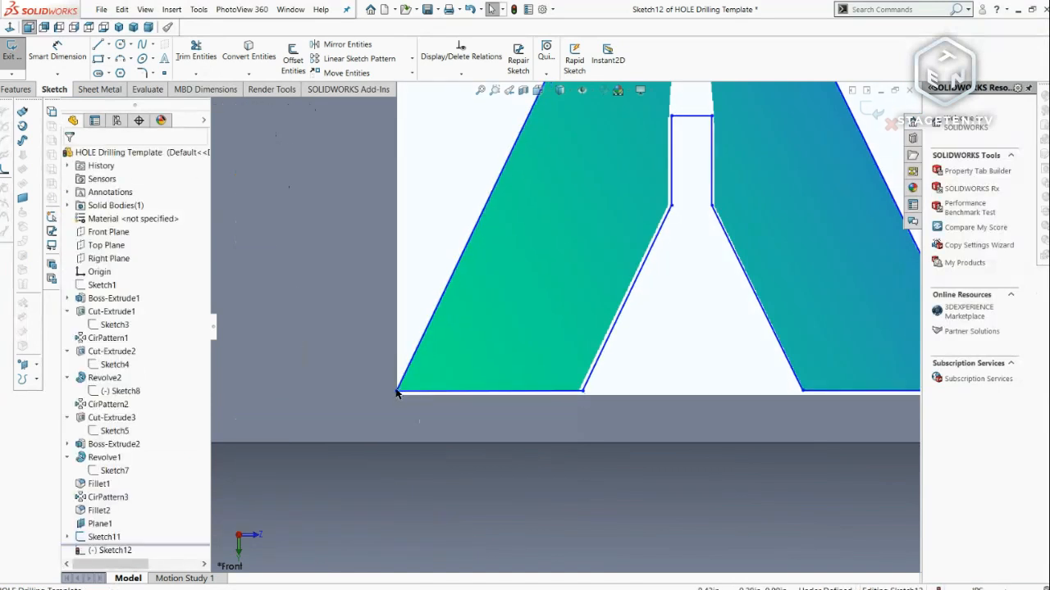
{"action": "left_click", "coordinate": [406, 391]}
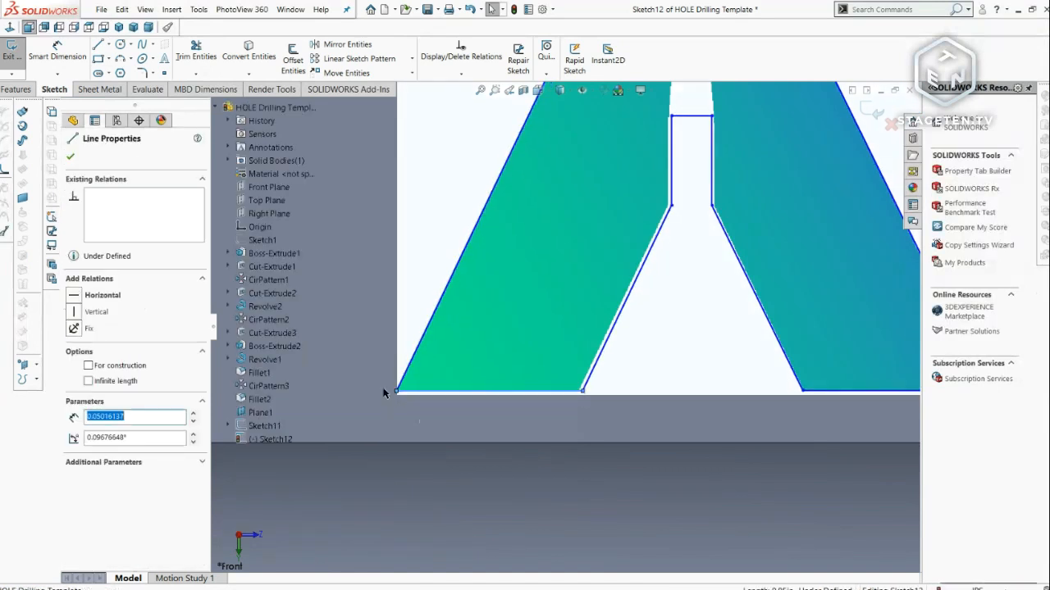
{"action": "left_click", "coordinate": [835, 392]}
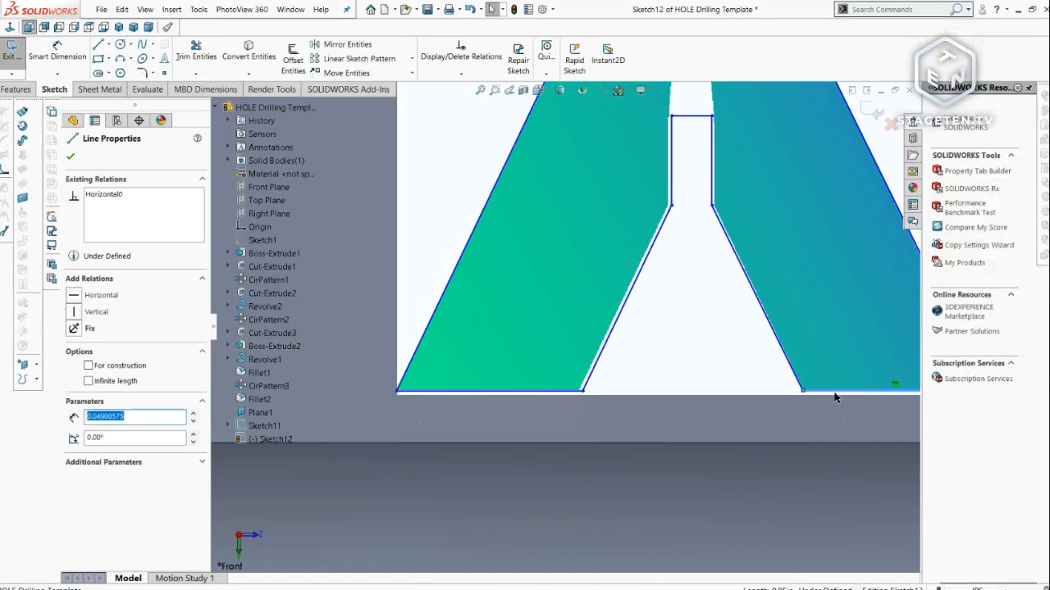
{"action": "left_click", "coordinate": [487, 392], "text": "ctrl"}
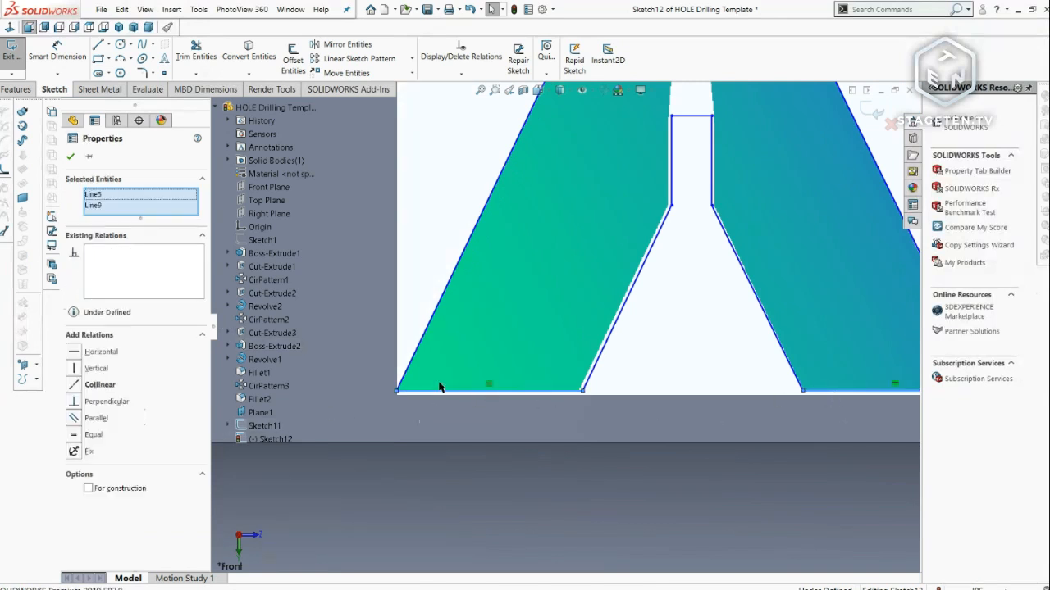
{"action": "left_click", "coordinate": [99, 385]}
{"action": "scroll", "coordinate": [512, 379], "scroll_direction": "up", "scroll_amount": 3}
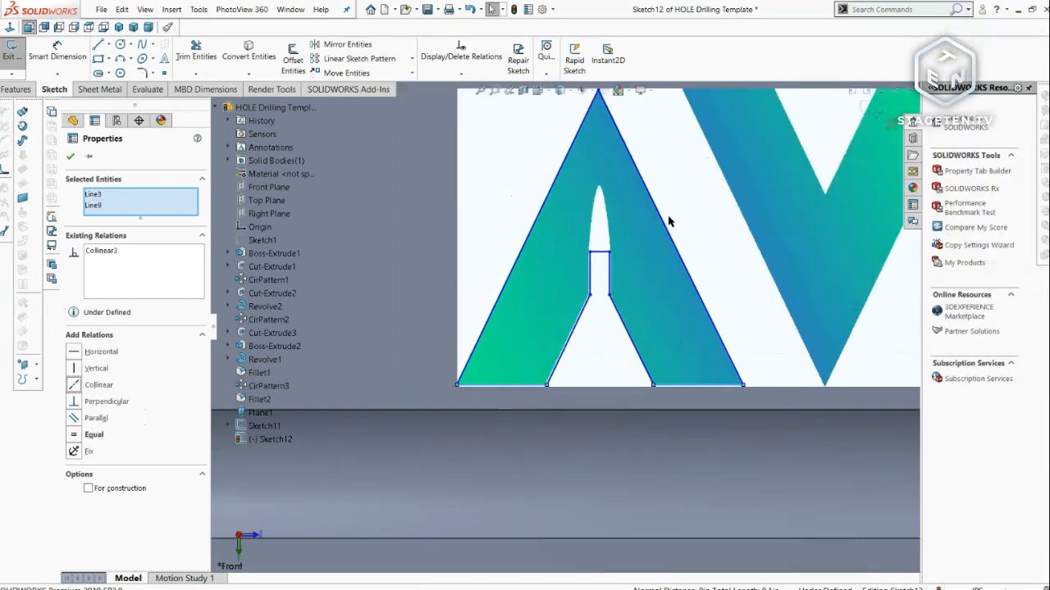
- Lower the top line of the A's slot to where the curved tip begins
{"action": "scroll", "coordinate": [668, 222], "scroll_direction": "down", "scroll_amount": 1}
{"action": "scroll", "coordinate": [559, 297], "scroll_direction": "down", "scroll_amount": 1}
{"action": "scroll", "coordinate": [563, 285], "scroll_direction": "down", "scroll_amount": 1}
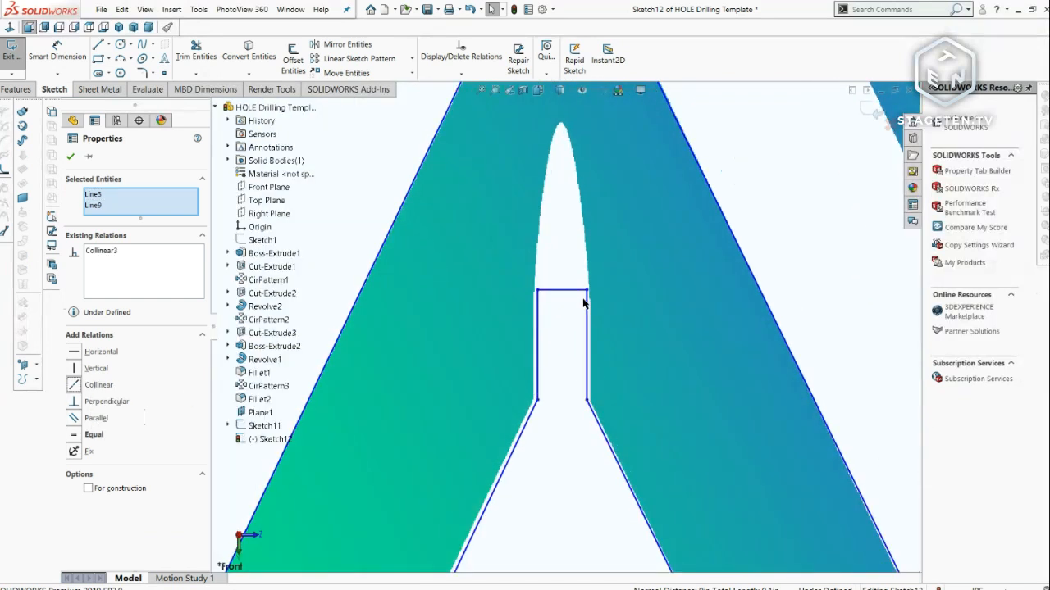
{"action": "left_click_drag", "start_coordinate": [588, 292], "coordinate": [587, 302]}
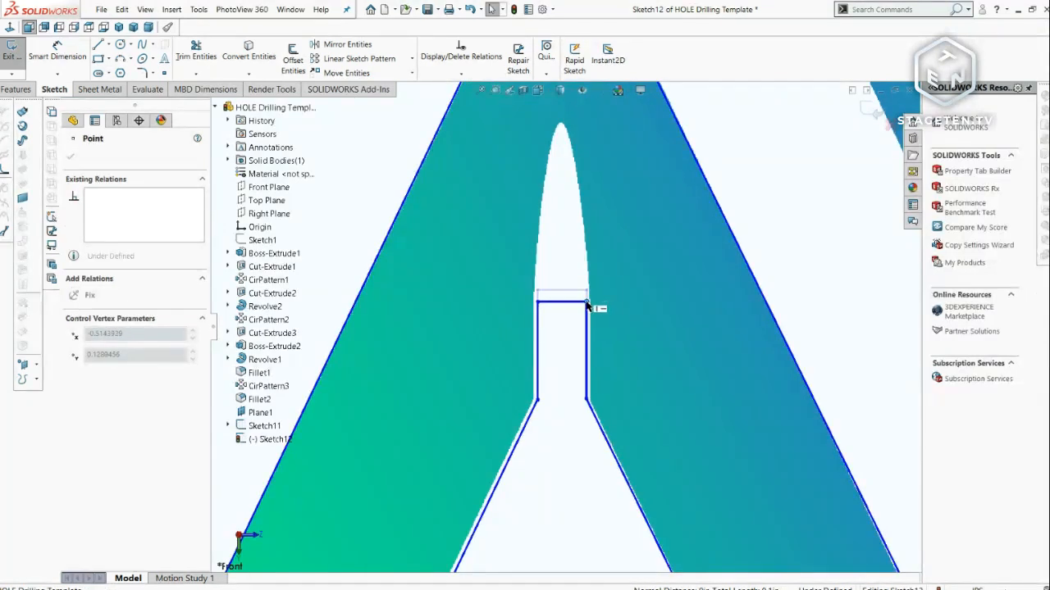
- Add a horizontal construction line across the base of the A's slot and widen the slot to match the picture
{"action": "left_click", "coordinate": [110, 45]}
{"action": "left_click", "coordinate": [119, 61]}
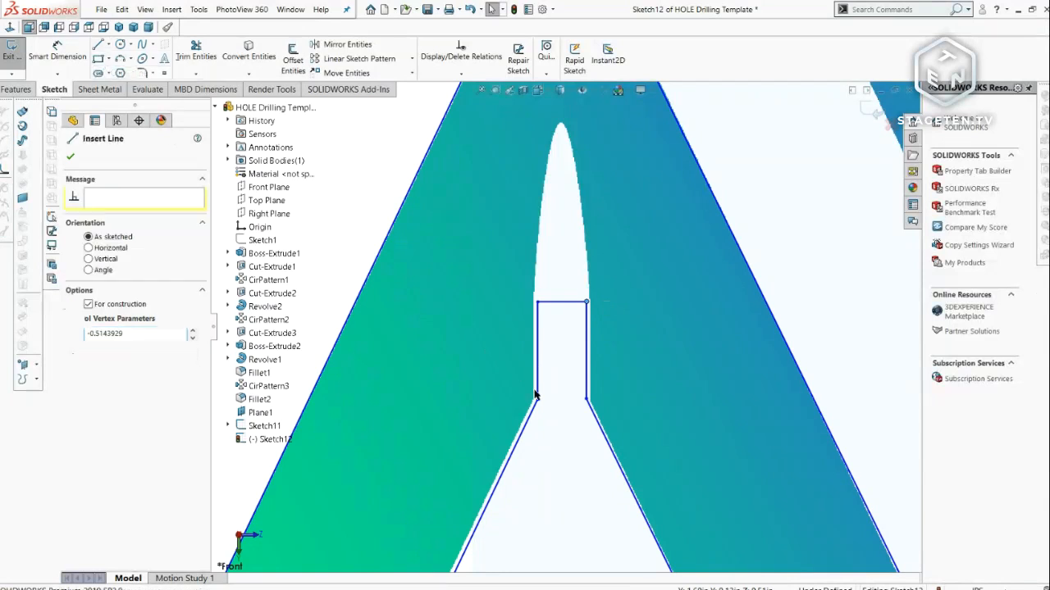
{"action": "left_click", "coordinate": [587, 400]}
{"action": "left_click", "coordinate": [538, 400]}
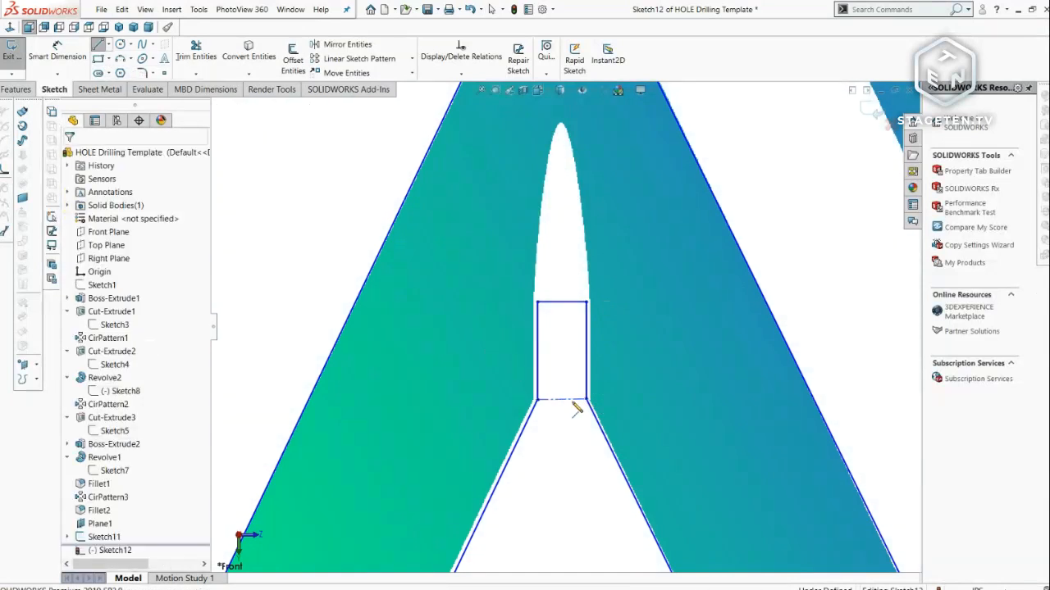
{"action": "left_click", "coordinate": [101, 295]}
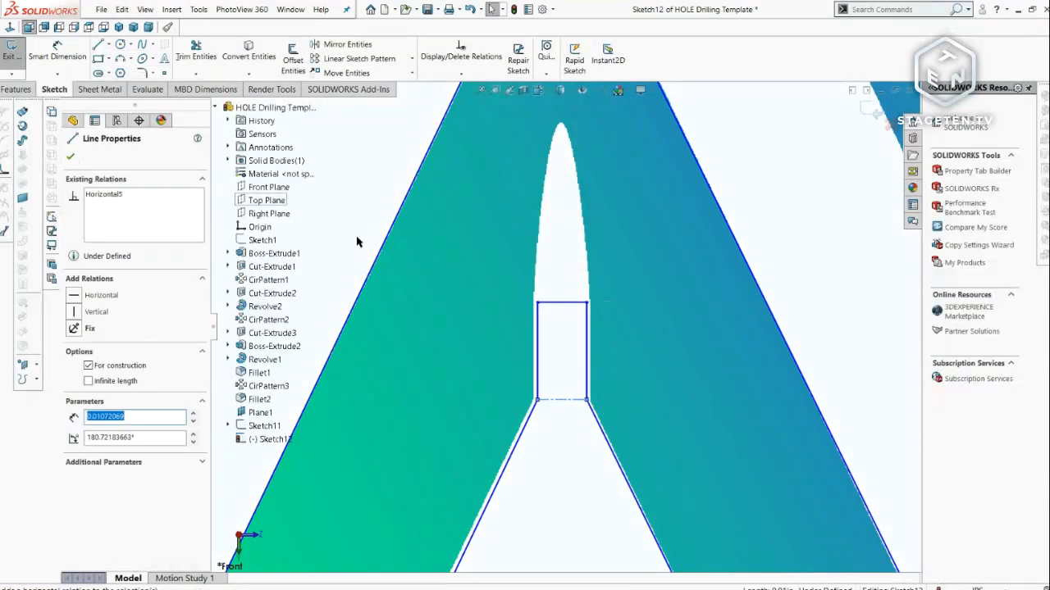
{"action": "left_click_drag", "start_coordinate": [538, 307], "coordinate": [535, 303]}
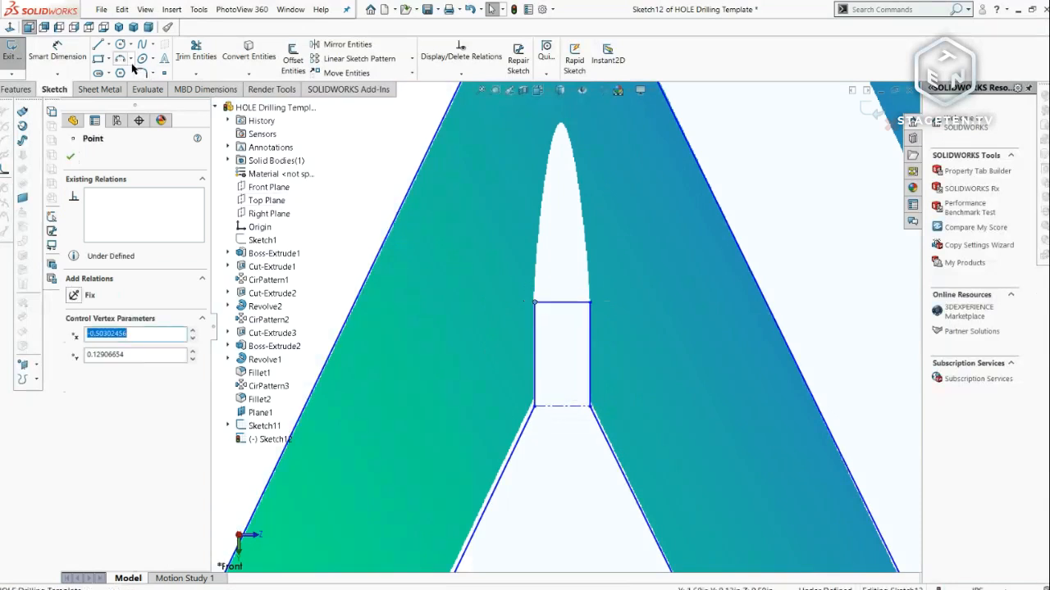
- Draw a spline along the slot's curved tip, from one upper slot corner through the peak to the other corner
{"action": "left_click", "coordinate": [142, 44]}
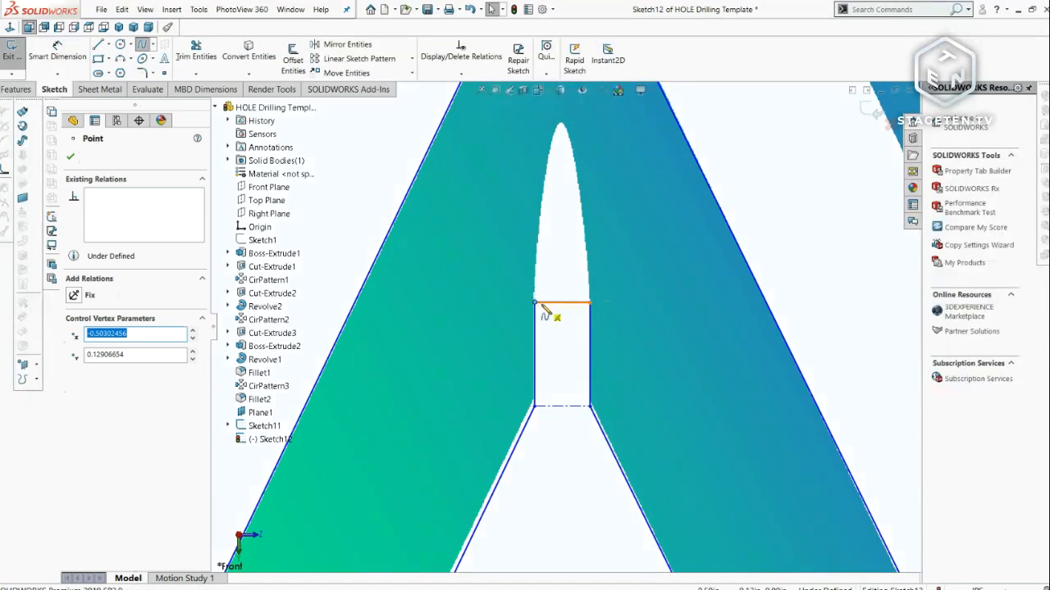
{"action": "left_click", "coordinate": [535, 302]}
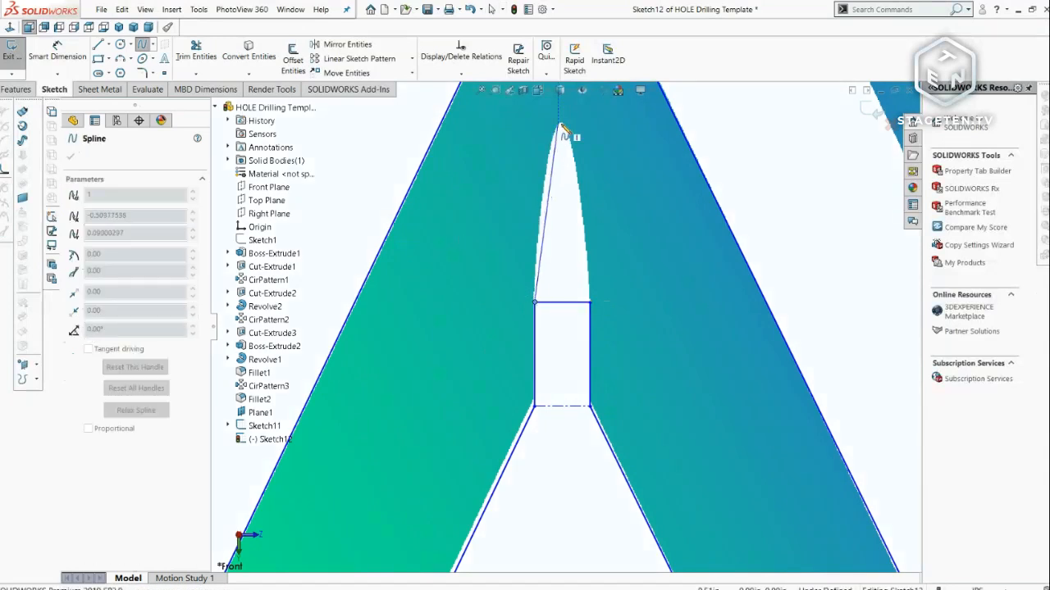
{"action": "scroll", "coordinate": [556, 163], "scroll_direction": "down", "scroll_amount": 3}
{"action": "left_click", "coordinate": [558, 166]}
{"action": "scroll", "coordinate": [558, 168], "scroll_direction": "down", "scroll_amount": 1}
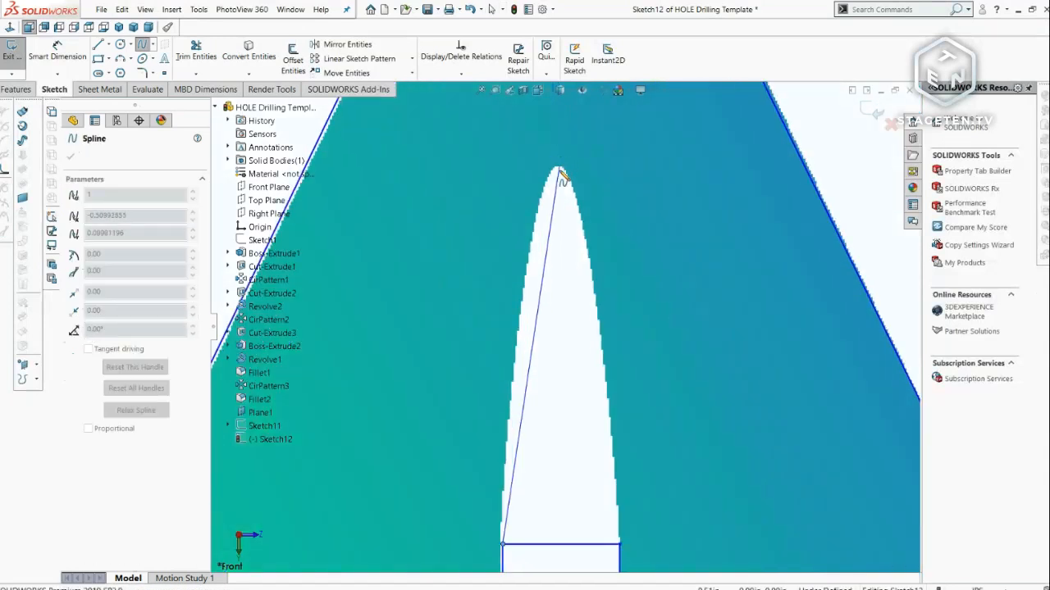
{"action": "scroll", "coordinate": [595, 457], "scroll_direction": "up", "scroll_amount": 1}
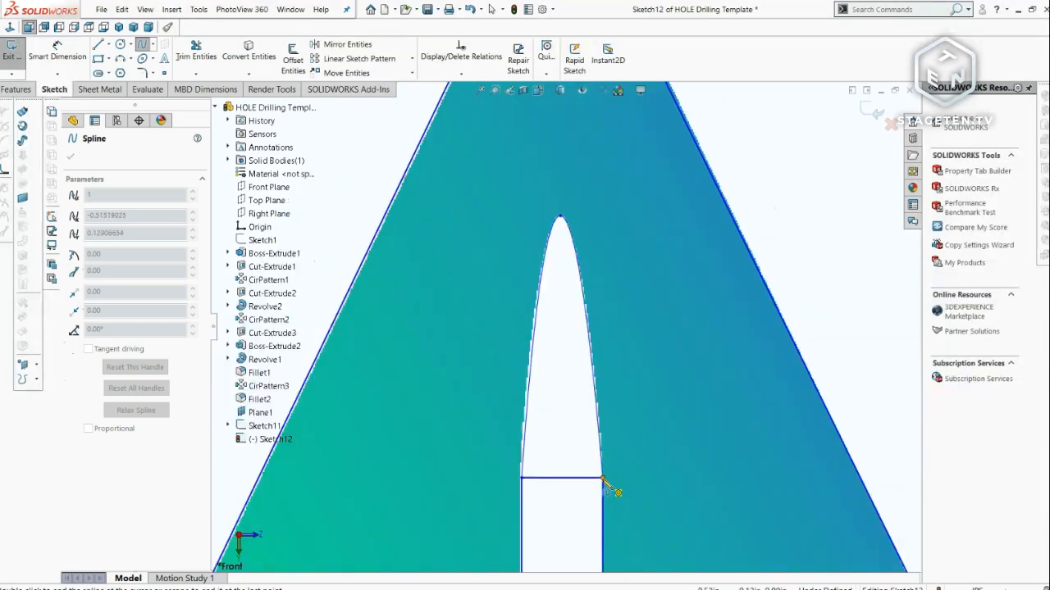
{"action": "left_click", "coordinate": [602, 478]}
{"action": "key", "text": "Escape"}
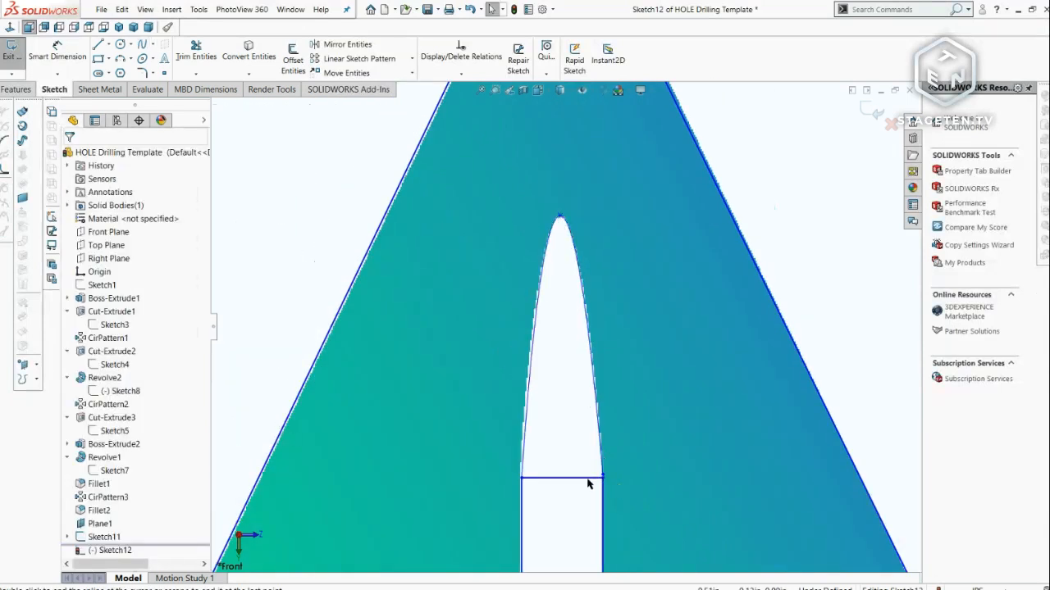
- Convert the line between the slot and its curved tip to construction geometry and check the spline's corner point
{"action": "left_click", "coordinate": [585, 478]}
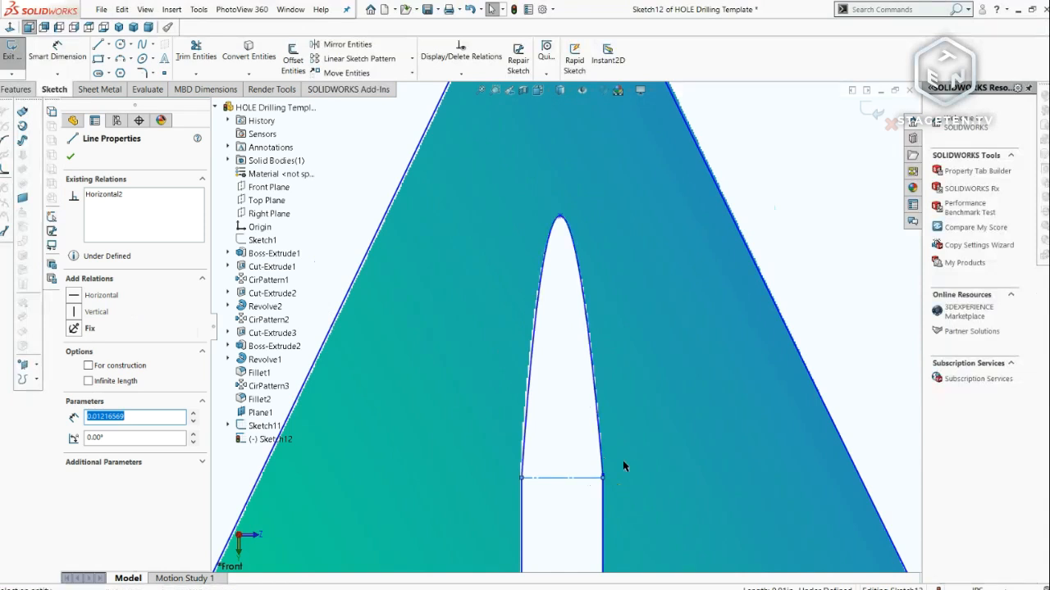
{"action": "key", "text": "Escape"}
{"action": "scroll", "coordinate": [607, 462], "scroll_direction": "down", "scroll_amount": 5}
{"action": "left_click", "coordinate": [579, 435]}
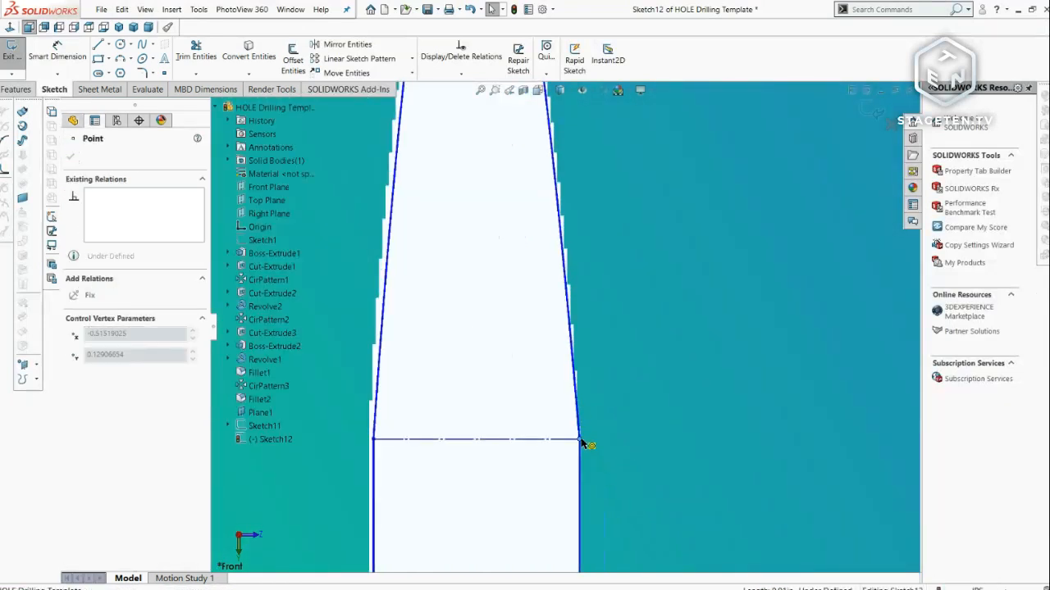
{"action": "key", "text": "Escape"}
{"action": "scroll", "coordinate": [553, 405], "scroll_direction": "up", "scroll_amount": 5}
{"action": "scroll", "coordinate": [574, 407], "scroll_direction": "up", "scroll_amount": 6}
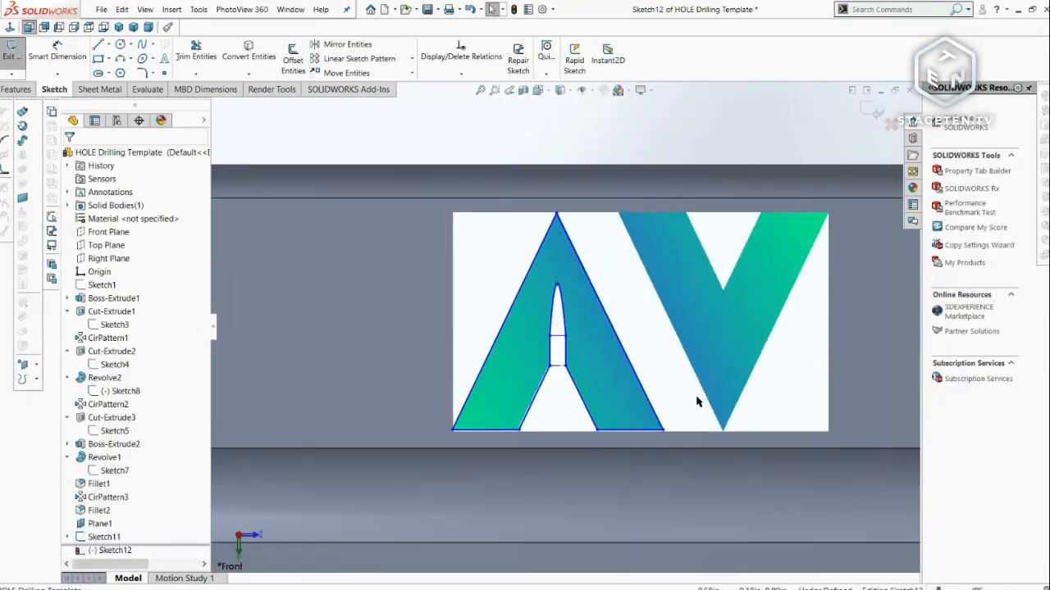
- Trace the logo's V as a closed outline of six lines over the sketch picture
{"action": "scroll", "coordinate": [696, 361], "scroll_direction": "down", "scroll_amount": 2}
{"action": "left_click", "coordinate": [97, 45]}
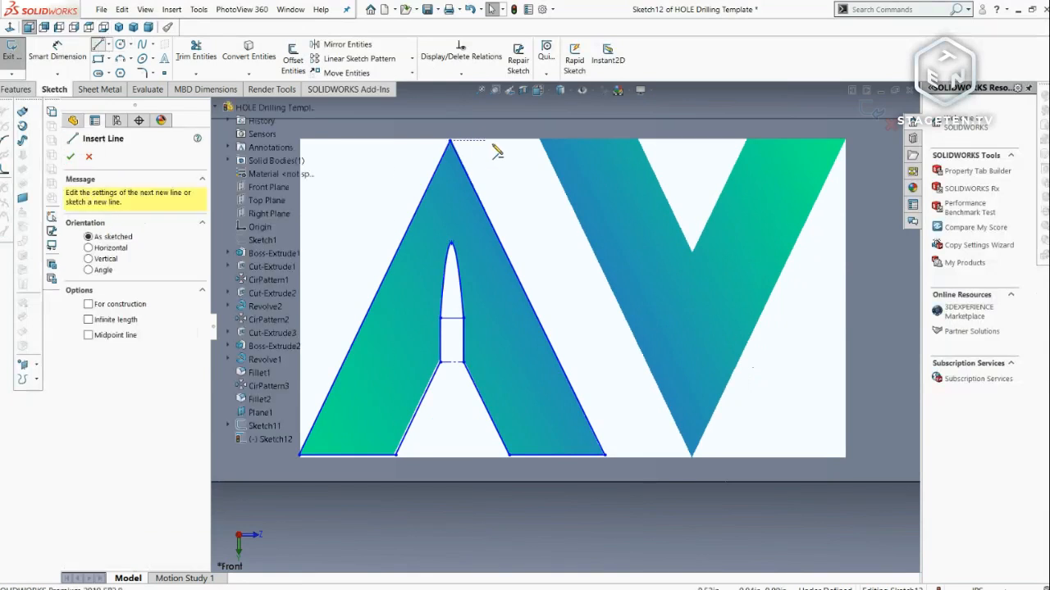
{"action": "left_click", "coordinate": [540, 141]}
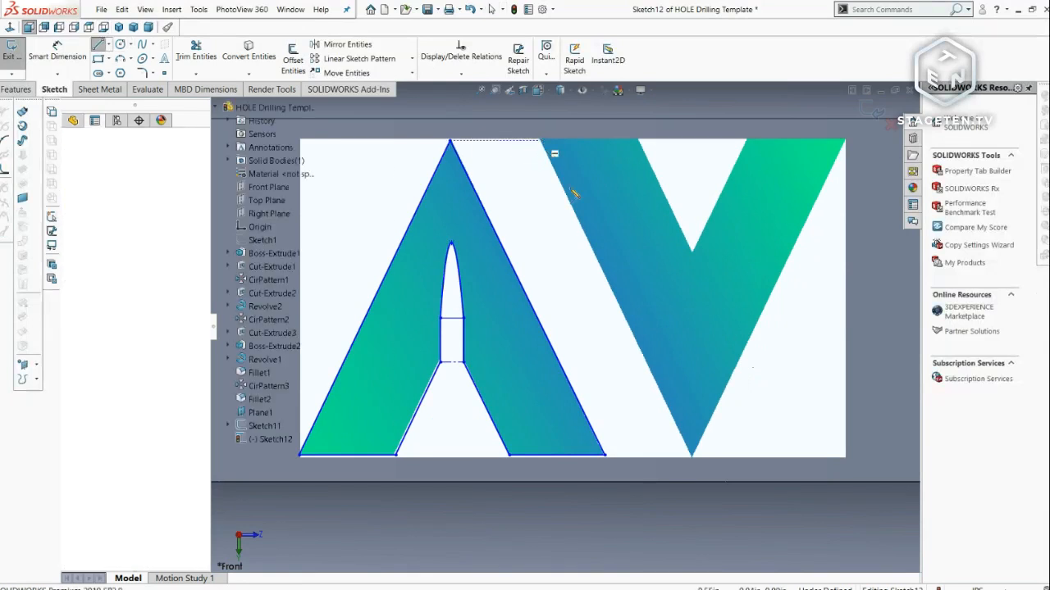
{"action": "left_click", "coordinate": [691, 457]}
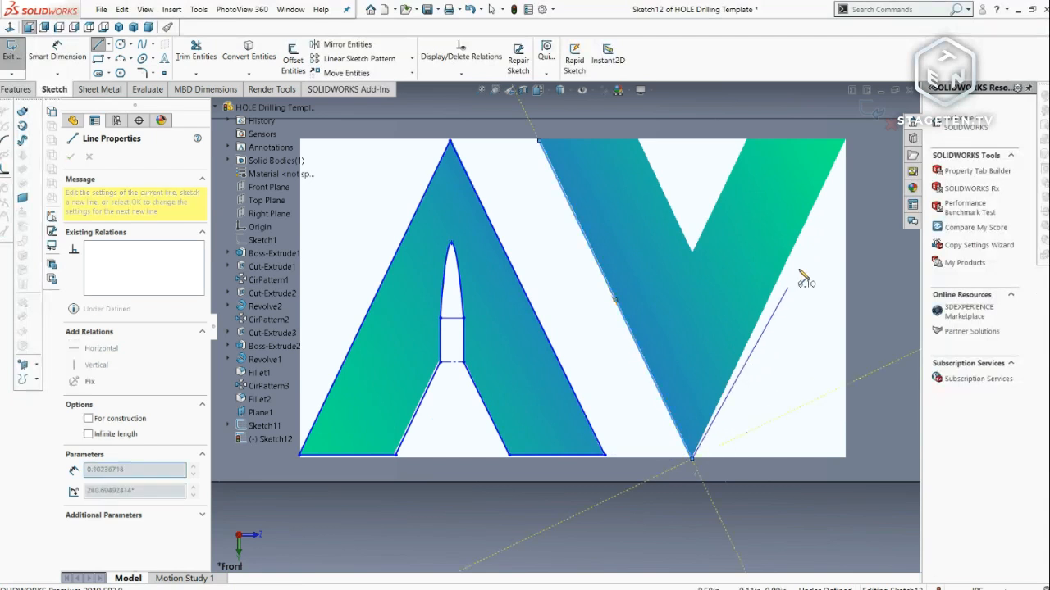
{"action": "left_click", "coordinate": [847, 141]}
{"action": "left_click", "coordinate": [744, 141]}
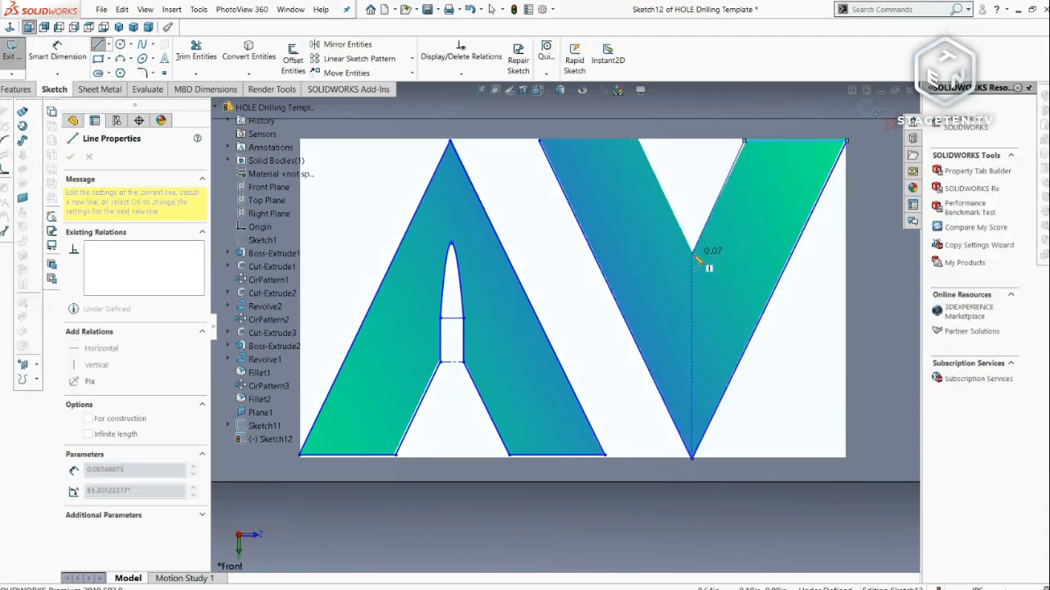
{"action": "left_click", "coordinate": [692, 251]}
{"action": "left_click", "coordinate": [638, 141]}
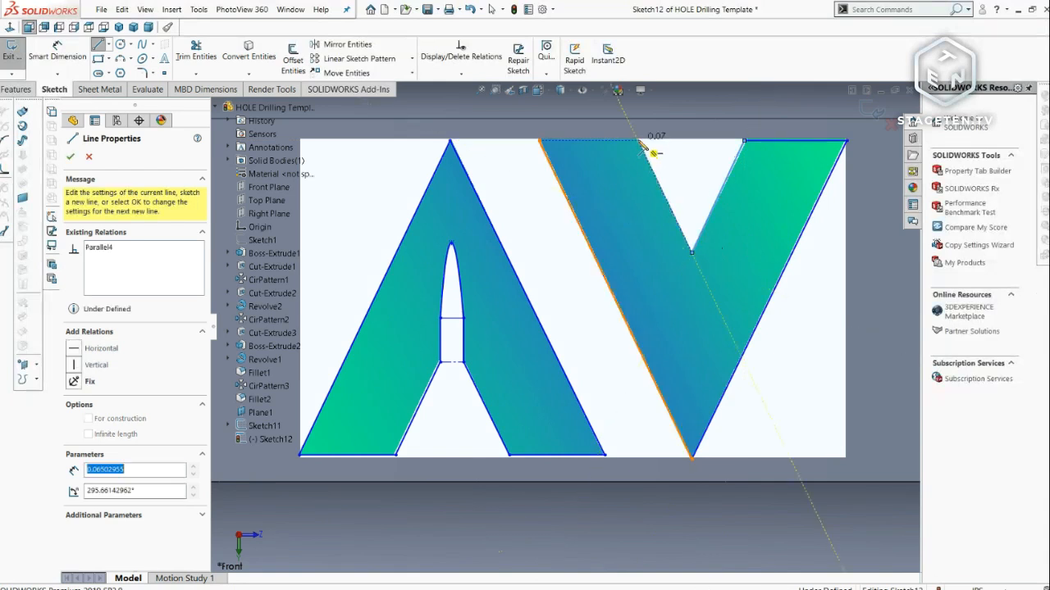
{"action": "left_click", "coordinate": [540, 142]}
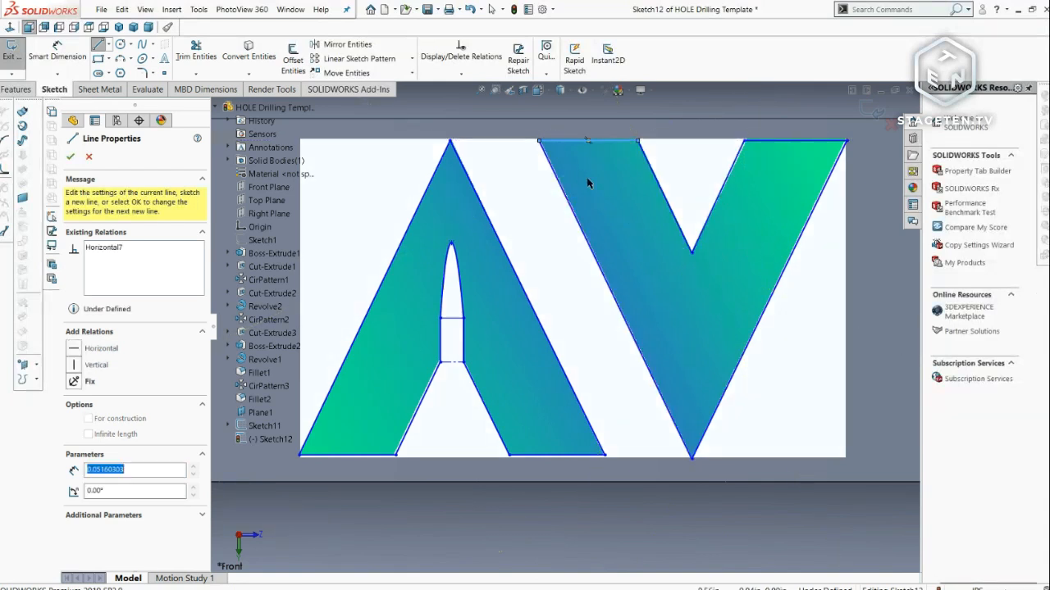
{"action": "scroll", "coordinate": [525, 271], "scroll_direction": "down", "scroll_amount": 5}
{"action": "key", "text": "Escape"}
- Extrude the AV sketch as a boss in the reversed direction toward the ring, with Up To Next and merged result
{"action": "middle_click_drag", "start_coordinate": [499, 271], "coordinate": [486, 332]}
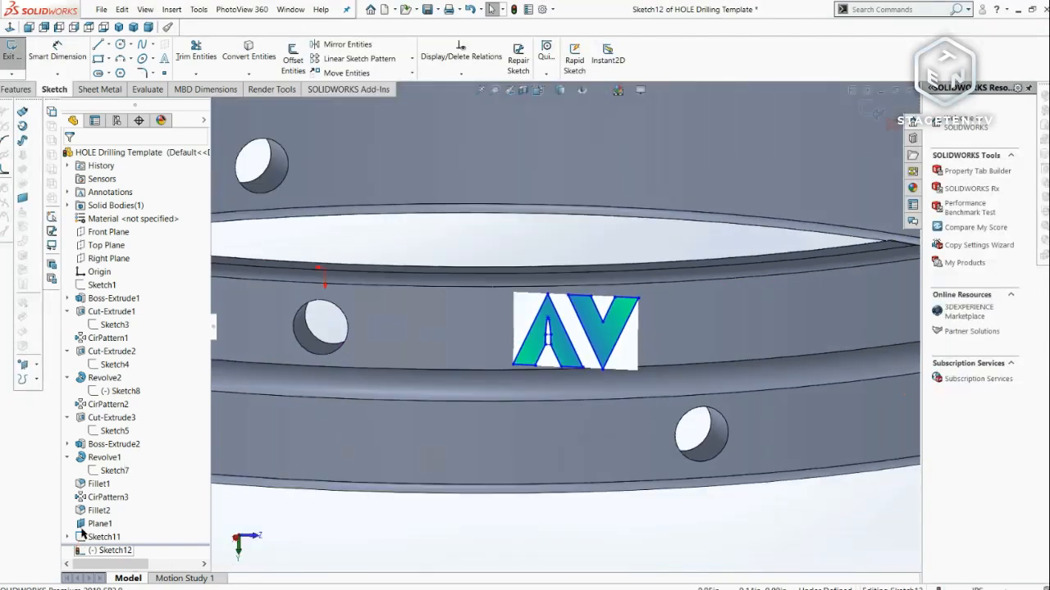
{"action": "left_click", "coordinate": [16, 88]}
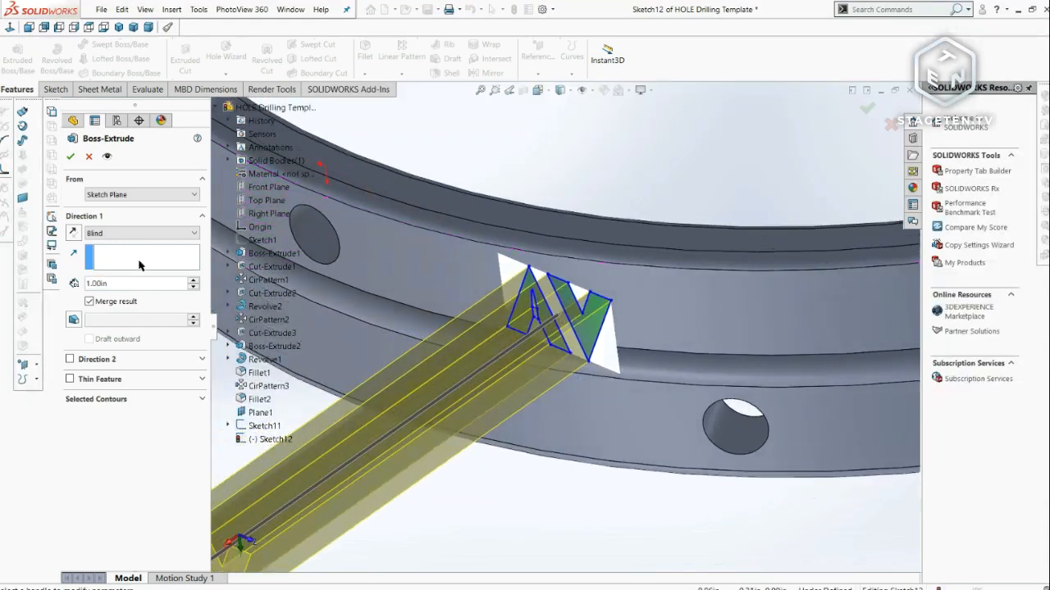
{"action": "left_click", "coordinate": [72, 234]}
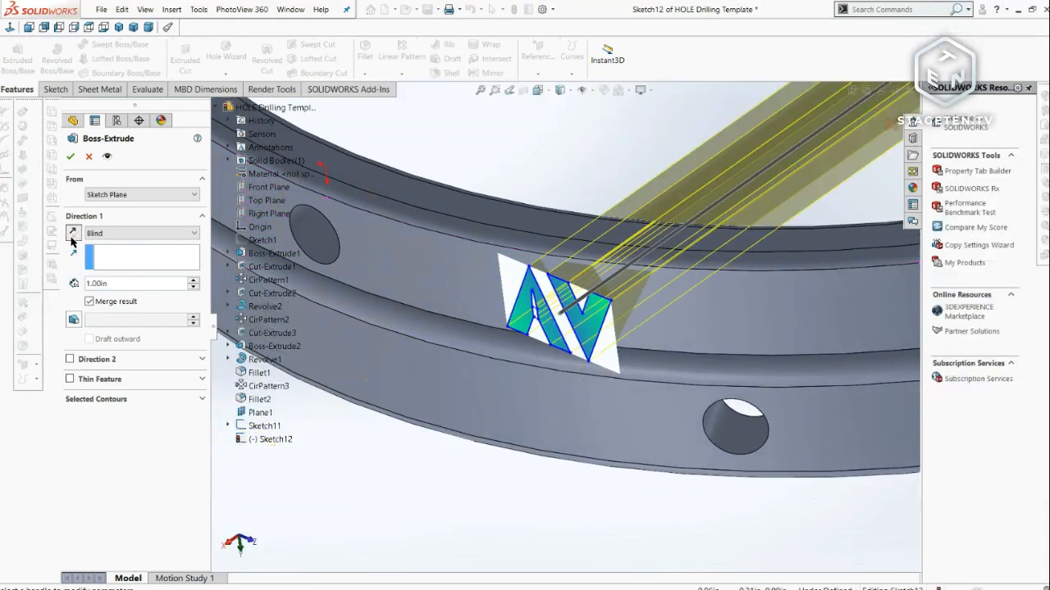
{"action": "left_click", "coordinate": [123, 233]}
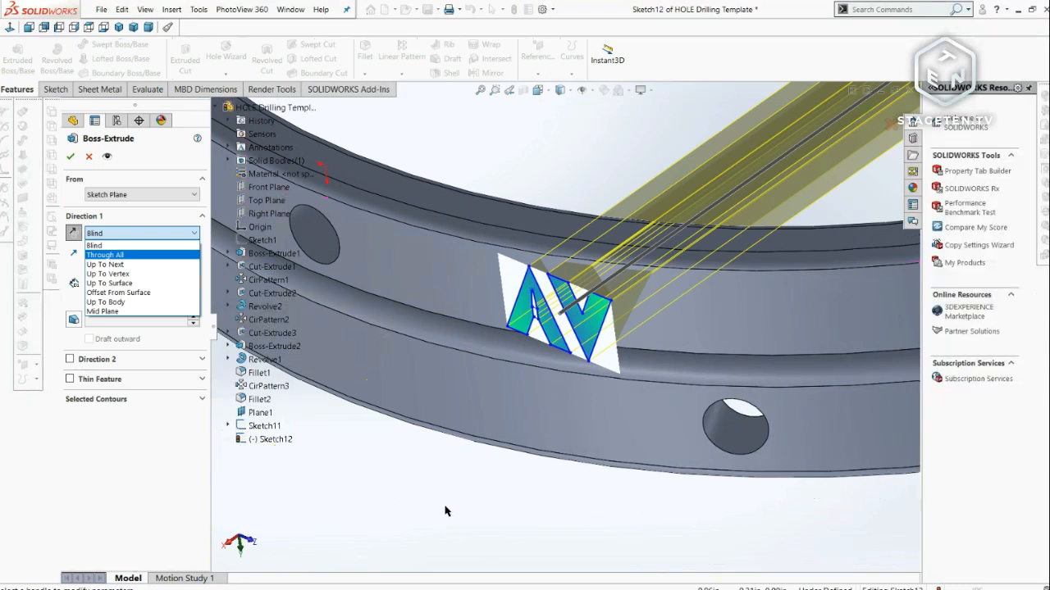
{"action": "key", "text": "Down"}
{"action": "key", "text": "Return"}
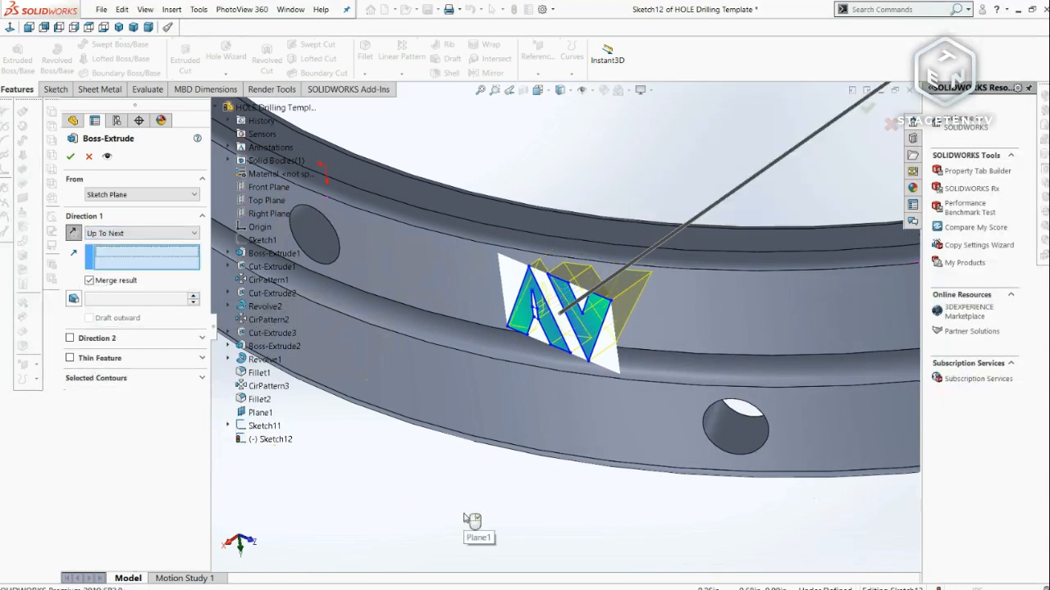
{"action": "left_click", "coordinate": [71, 156]}
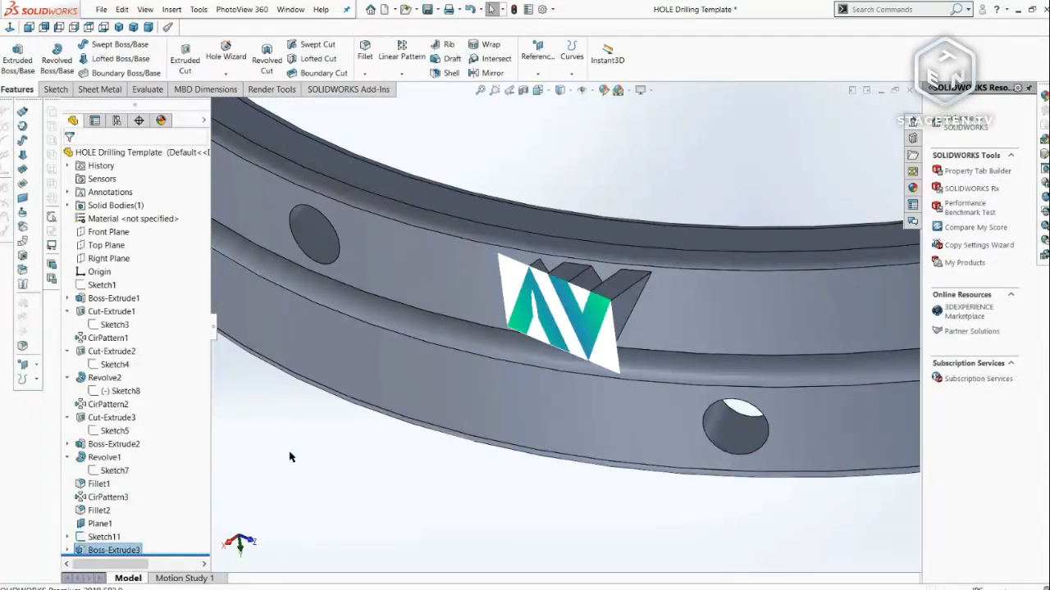
- Hide Sketch11, which holds the logo picture
{"action": "left_click", "coordinate": [103, 537]}
{"action": "left_click", "coordinate": [457, 417]}
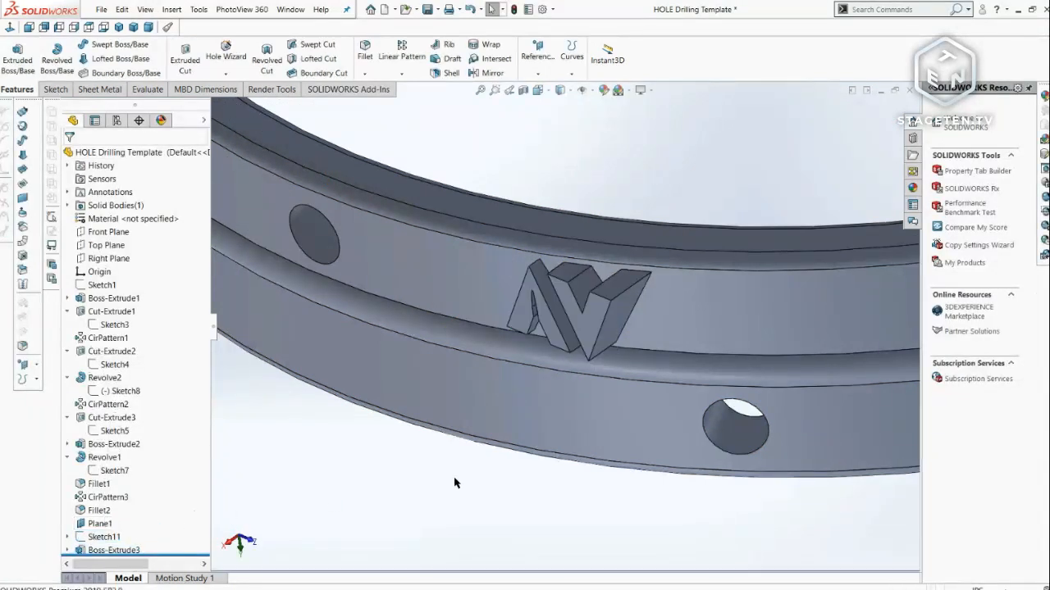
{"action": "mouse_move", "coordinate": [457, 416]}
{"action": "middle_mouse_down"}
{"action": "mouse_move", "coordinate": [543, 368]}
{"action": "mouse_move", "coordinate": [609, 364]}
{"action": "mouse_move", "coordinate": [604, 354]}
{"action": "mouse_move", "coordinate": [557, 357]}
{"action": "middle_mouse_up"}
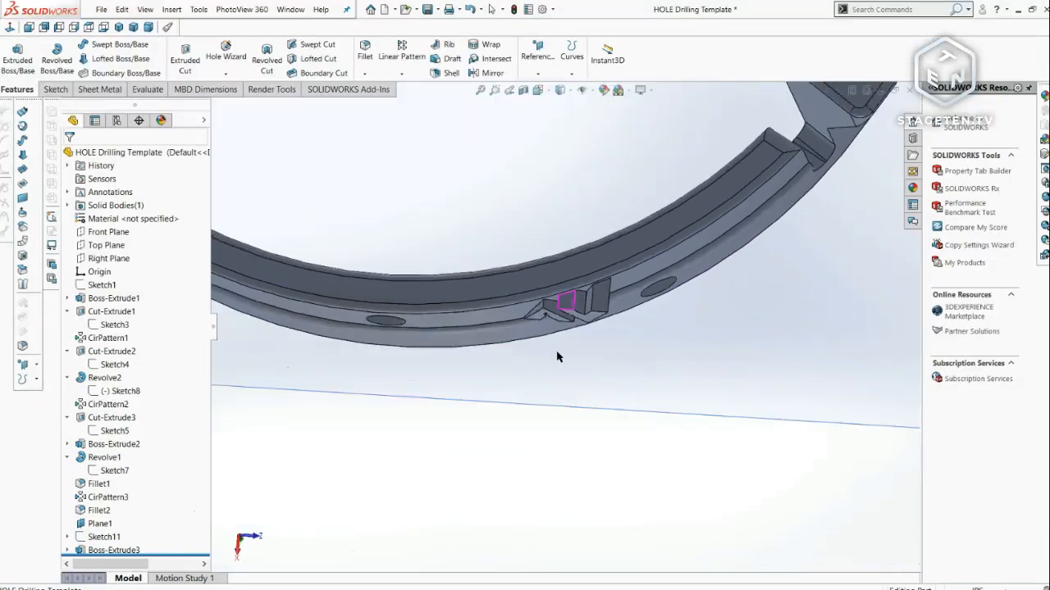
- Start a new sketch with the 3 Point Arc tool on the flat top face of the extruded V
{"action": "left_click", "coordinate": [597, 306]}
{"action": "left_click", "coordinate": [691, 275]}
{"action": "middle_click_drag", "start_coordinate": [574, 481], "coordinate": [521, 388]}
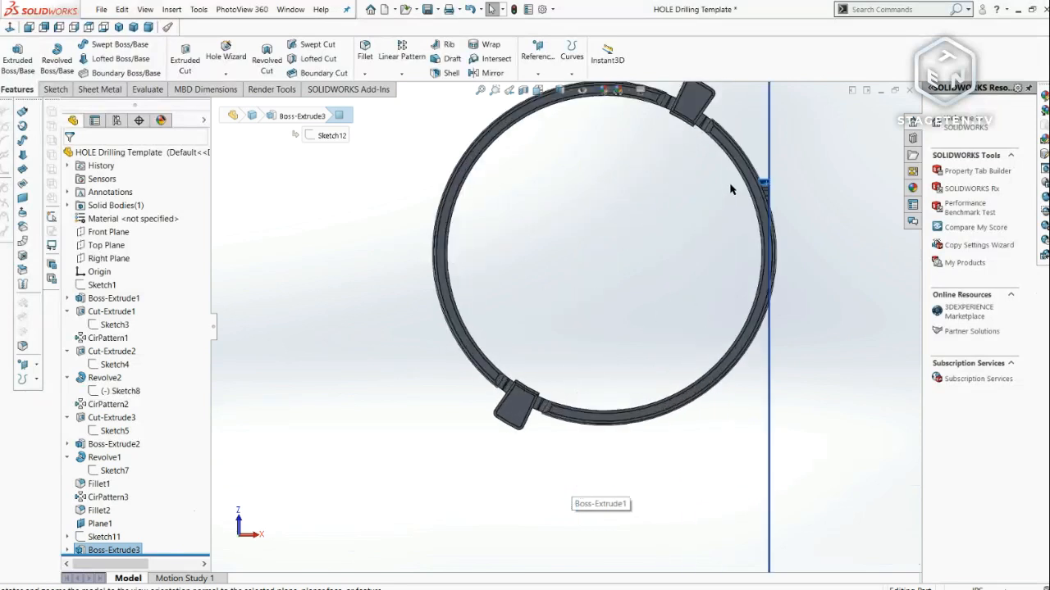
{"action": "scroll", "coordinate": [730, 189], "scroll_direction": "down", "scroll_amount": 5}
{"action": "left_click", "coordinate": [633, 313]}
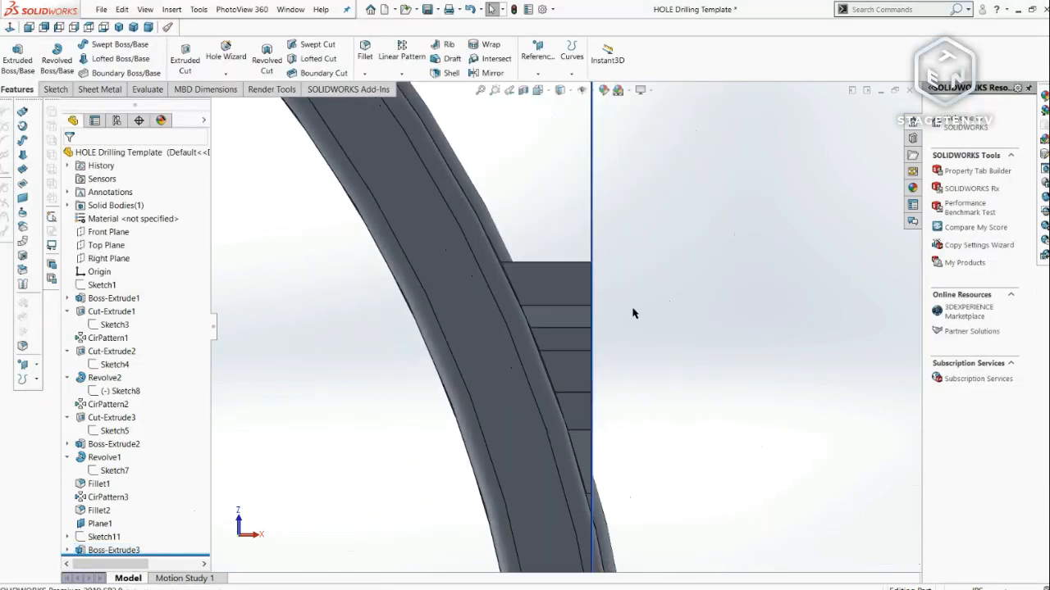
{"action": "left_click", "coordinate": [57, 91]}
{"action": "left_click", "coordinate": [119, 59]}
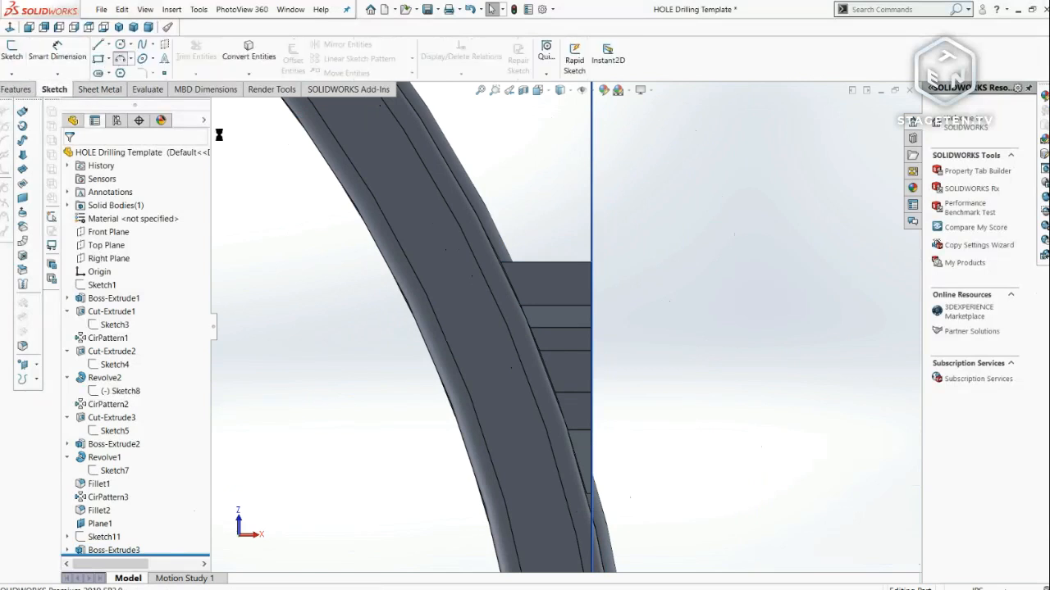
{"action": "left_click", "coordinate": [544, 277]}
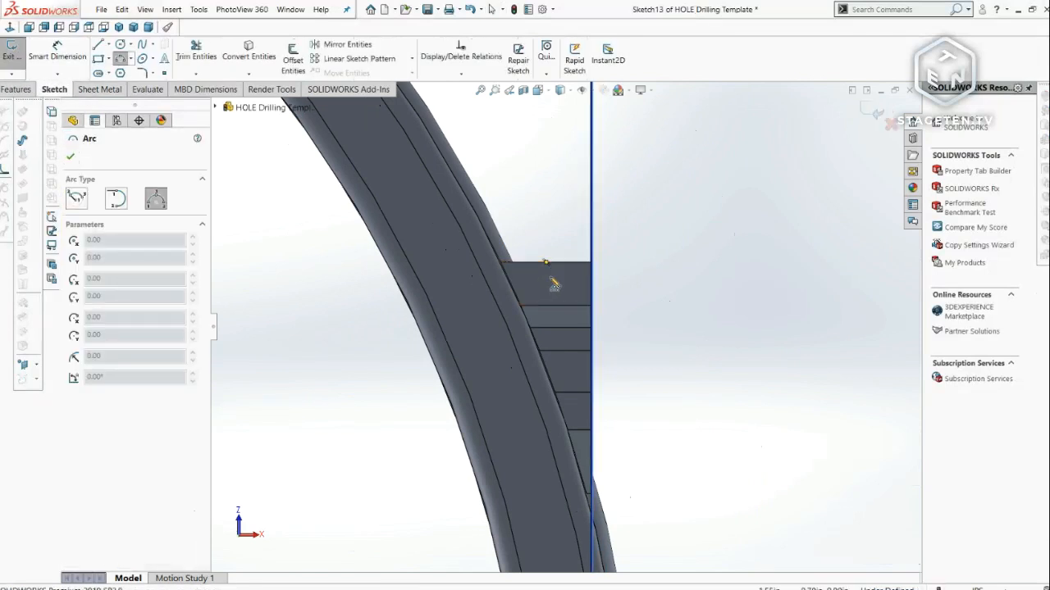
- Try to draw a three-point arc across the extruded logo, from the V's end edge to the logo's outer flat face
{"action": "scroll", "coordinate": [525, 279], "scroll_direction": "down", "scroll_amount": 2}
{"action": "left_click", "coordinate": [528, 270]}
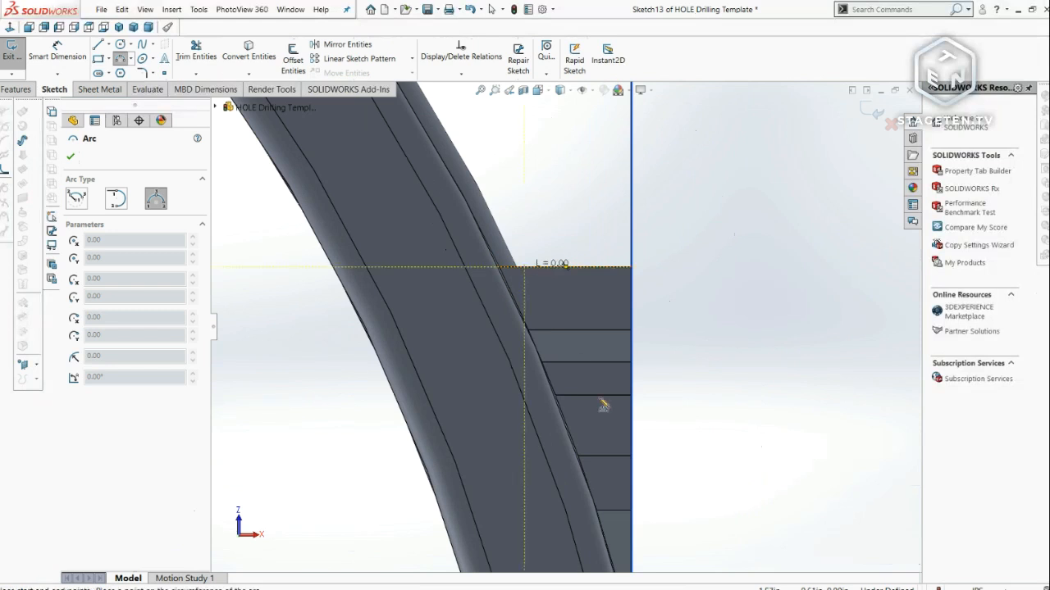
{"action": "scroll", "coordinate": [619, 478], "scroll_direction": "down", "scroll_amount": 2}
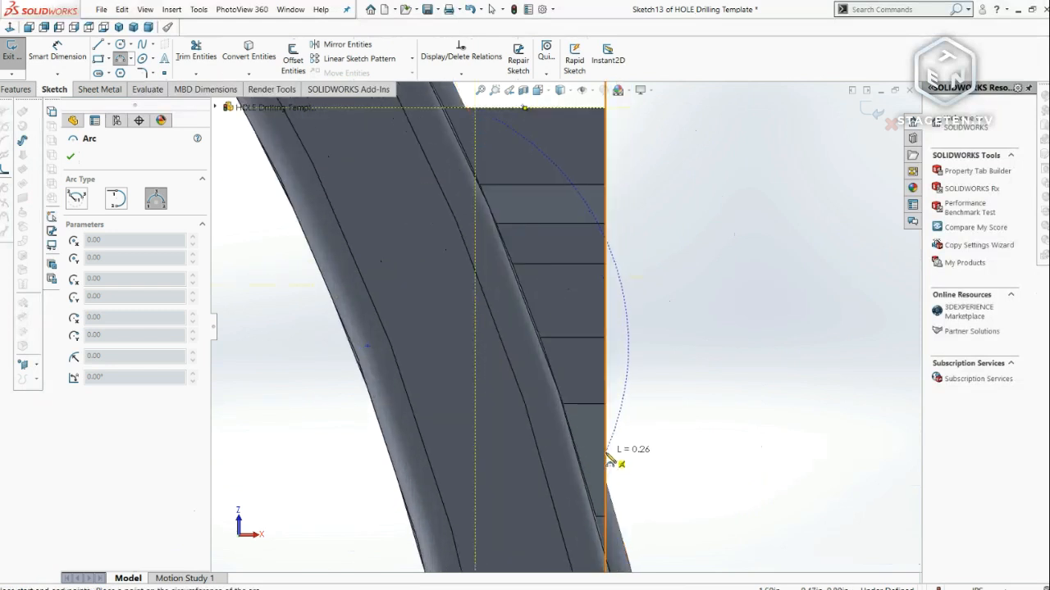
{"action": "left_click", "coordinate": [607, 464]}
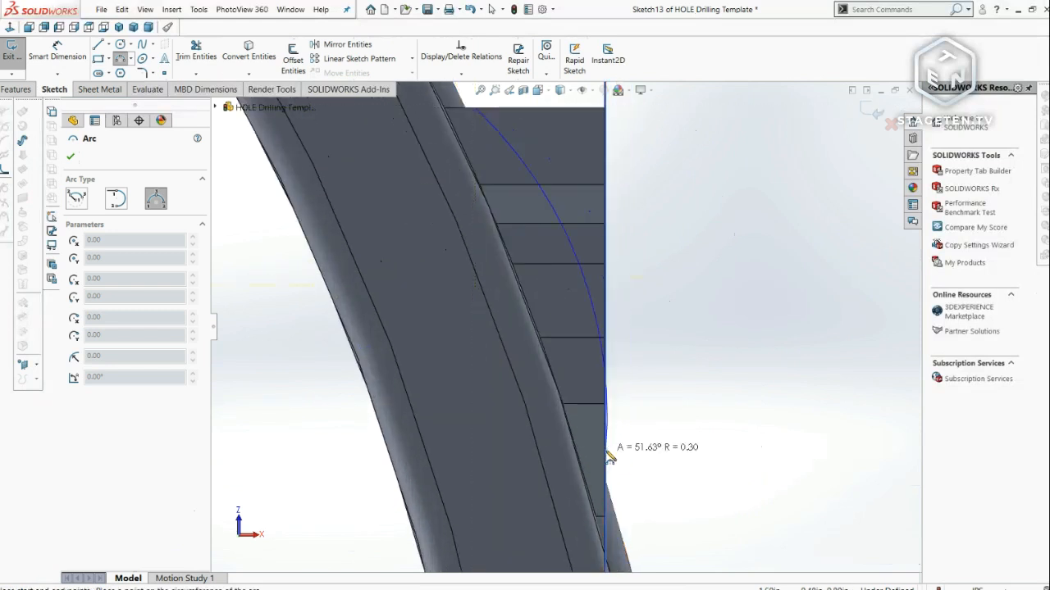
{"action": "left_click", "coordinate": [592, 416]}
{"action": "scroll", "coordinate": [546, 209], "scroll_direction": "up", "scroll_amount": 3}
{"action": "scroll", "coordinate": [551, 215], "scroll_direction": "up", "scroll_amount": 3}
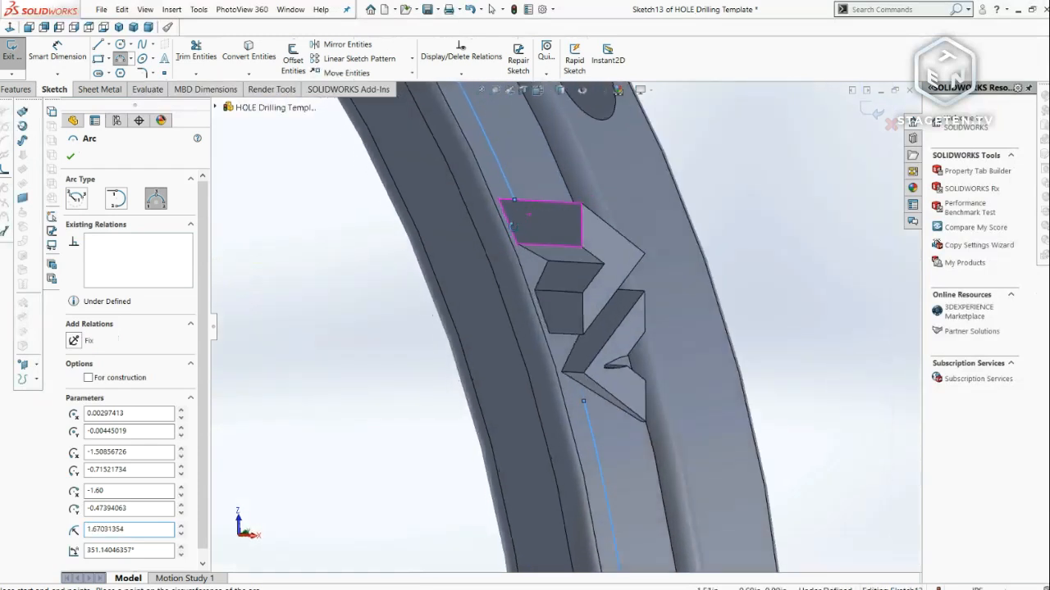
{"action": "scroll", "coordinate": [558, 311], "scroll_direction": "down", "scroll_amount": 2}
{"action": "key", "text": "Escape"}
- Delete the arc that runs the long way around the ring
{"action": "scroll", "coordinate": [541, 261], "scroll_direction": "up", "scroll_amount": 3}
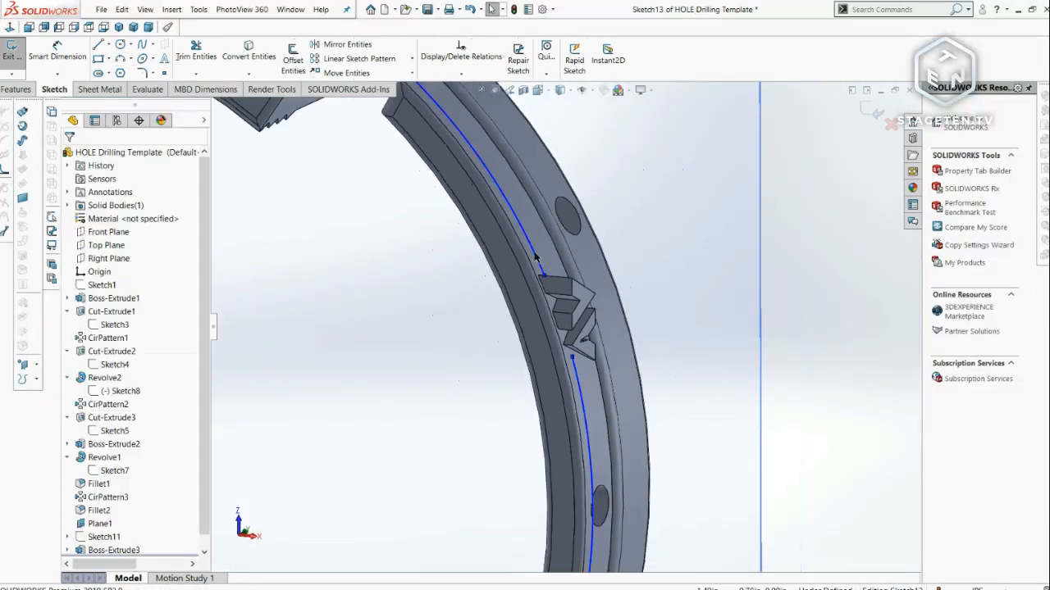
{"action": "scroll", "coordinate": [539, 256], "scroll_direction": "down", "scroll_amount": 3}
{"action": "left_click", "coordinate": [535, 257]}
{"action": "key", "text": "Delete"}
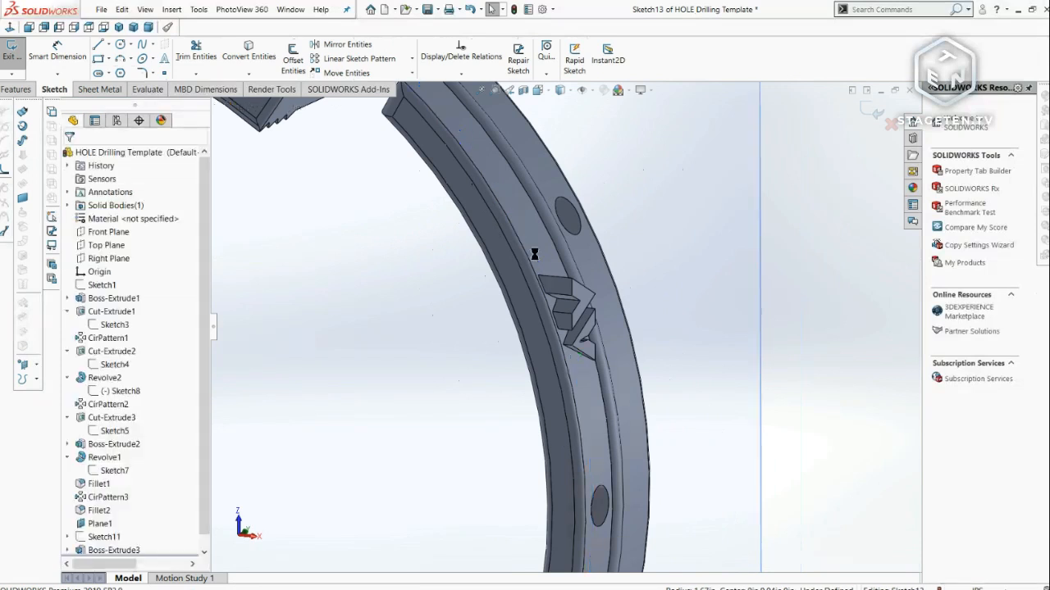
- Shrink the displayed size of Plane1 so it spans only about the ring's size
{"action": "left_click", "coordinate": [536, 91]}
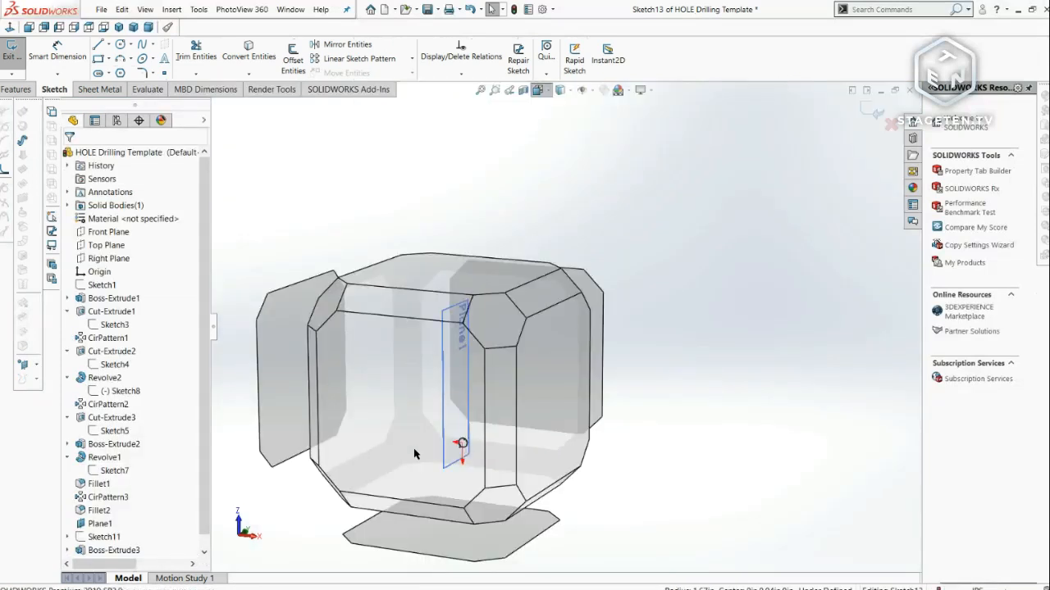
{"action": "left_click", "coordinate": [487, 347]}
{"action": "middle_click_drag", "start_coordinate": [582, 276], "coordinate": [544, 251]}
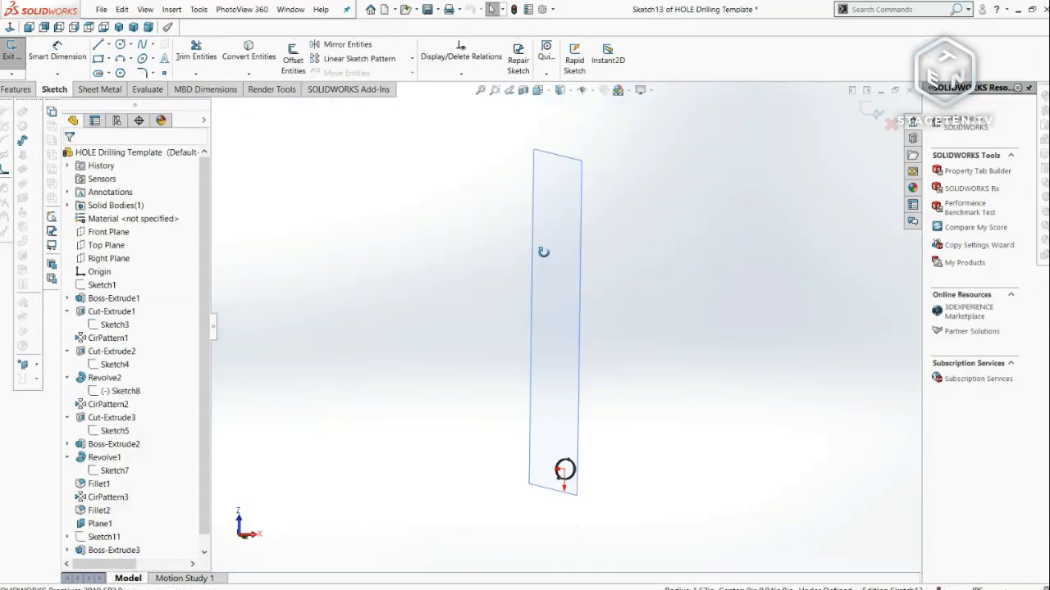
{"action": "left_click", "coordinate": [545, 243]}
{"action": "left_click_drag", "start_coordinate": [556, 159], "coordinate": [558, 469]}
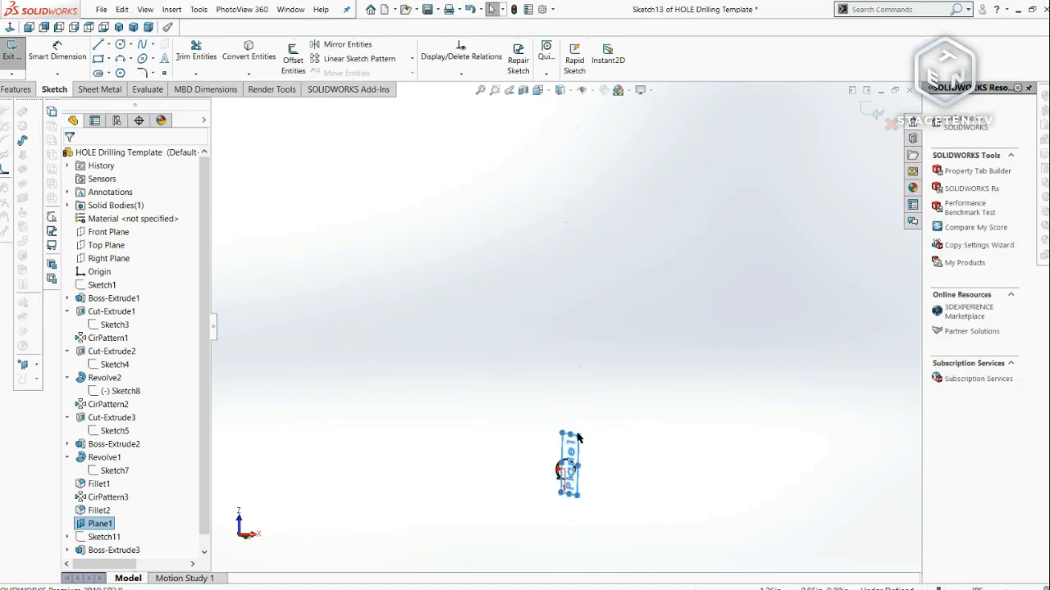
{"action": "key", "text": "f"}
- Hide Plane1, the offset plane outside the ring
{"action": "left_click", "coordinate": [537, 91]}
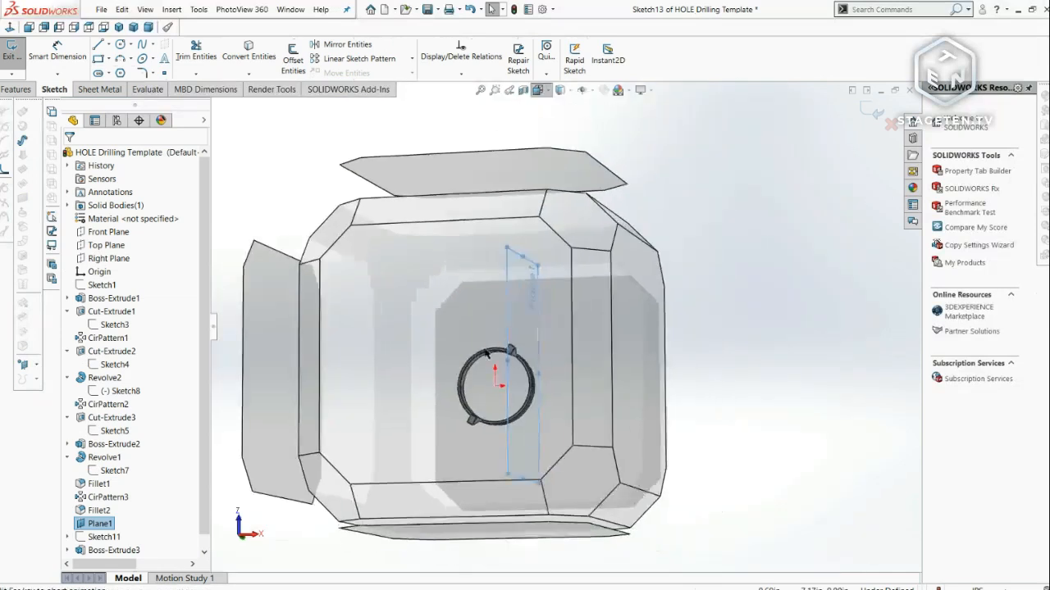
{"action": "left_click", "coordinate": [593, 380]}
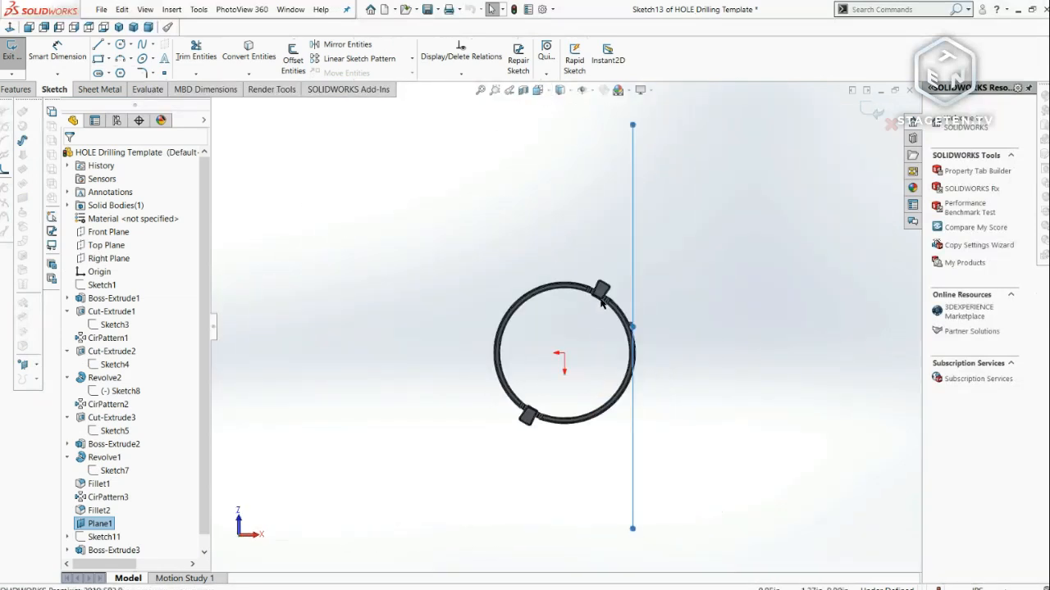
{"action": "scroll", "coordinate": [615, 351], "scroll_direction": "down", "scroll_amount": 5}
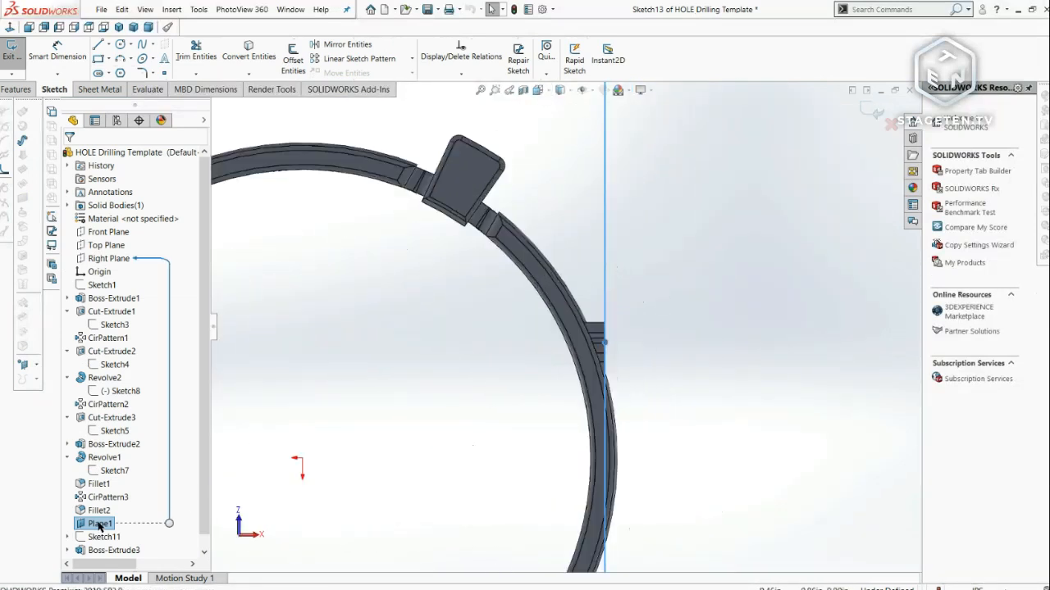
{"action": "scroll", "coordinate": [593, 331], "scroll_direction": "down", "scroll_amount": 6}
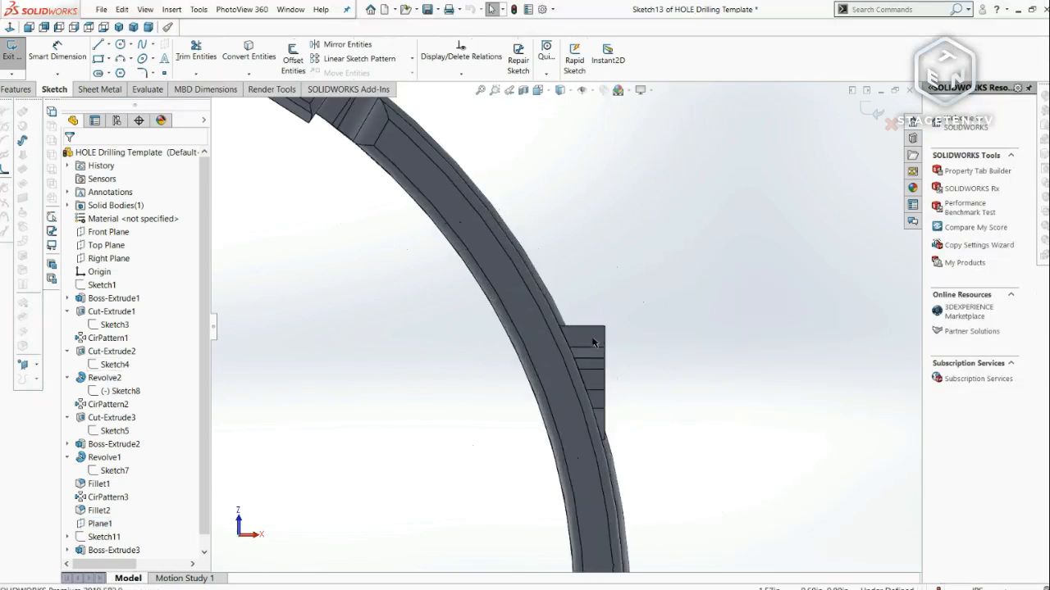
- Draw a three-point arc of about 0.85 in radius across the extruded logo, from the V's end edge to the outer flat face
{"action": "left_click", "coordinate": [588, 328]}
{"action": "scroll", "coordinate": [583, 406], "scroll_direction": "down", "scroll_amount": 4}
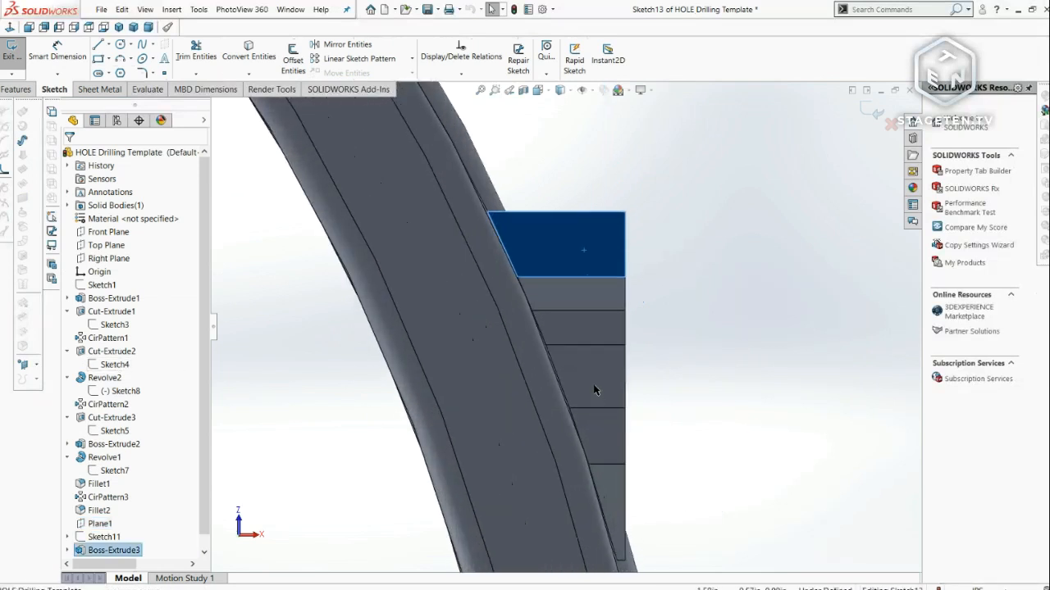
{"action": "left_click", "coordinate": [119, 59]}
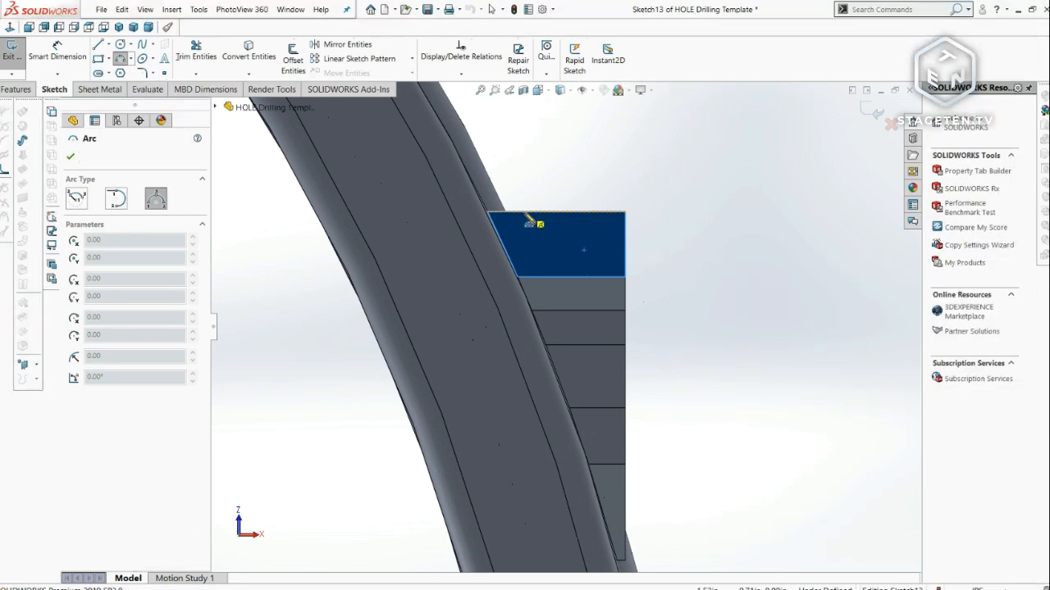
{"action": "left_click", "coordinate": [539, 222]}
{"action": "left_click", "coordinate": [625, 498]}
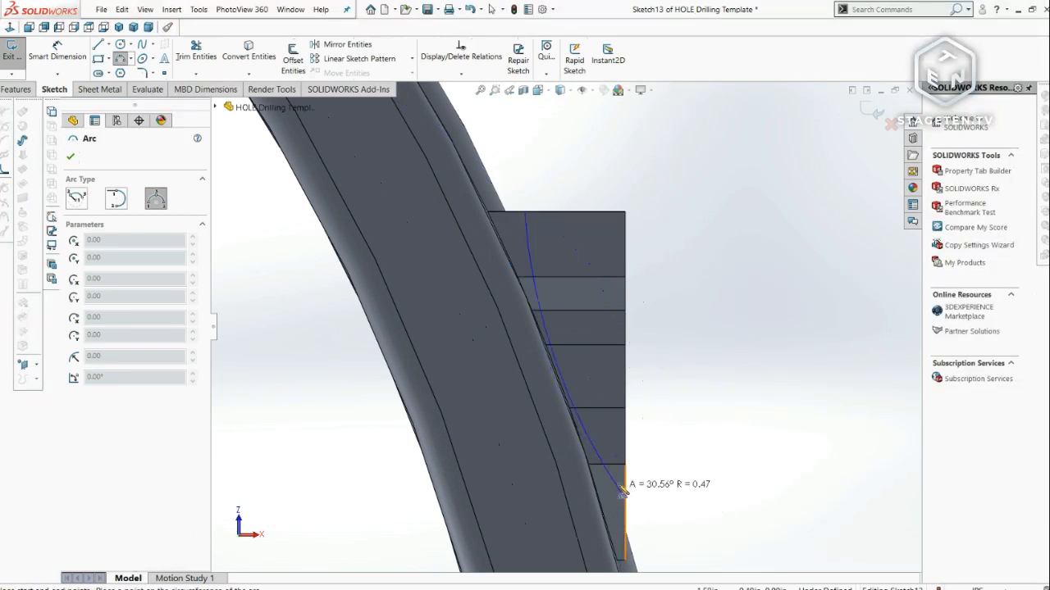
{"action": "left_click", "coordinate": [625, 487]}
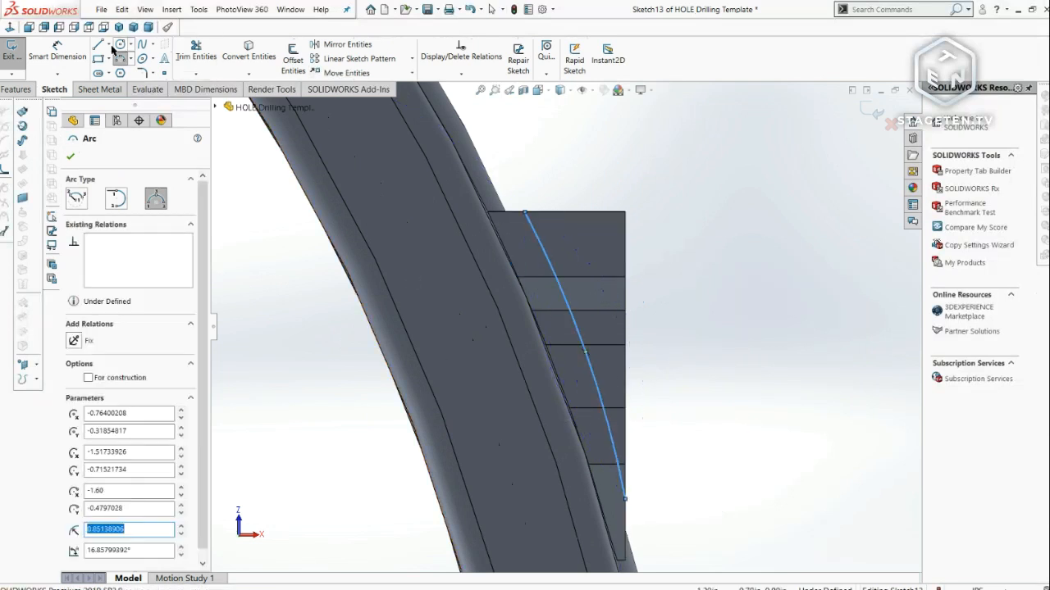
- Close the arc into a profile with lines along the V's end edge to the outer corner and along the flat face to the arc's end
{"action": "left_click", "coordinate": [98, 44]}
{"action": "left_click", "coordinate": [526, 213]}
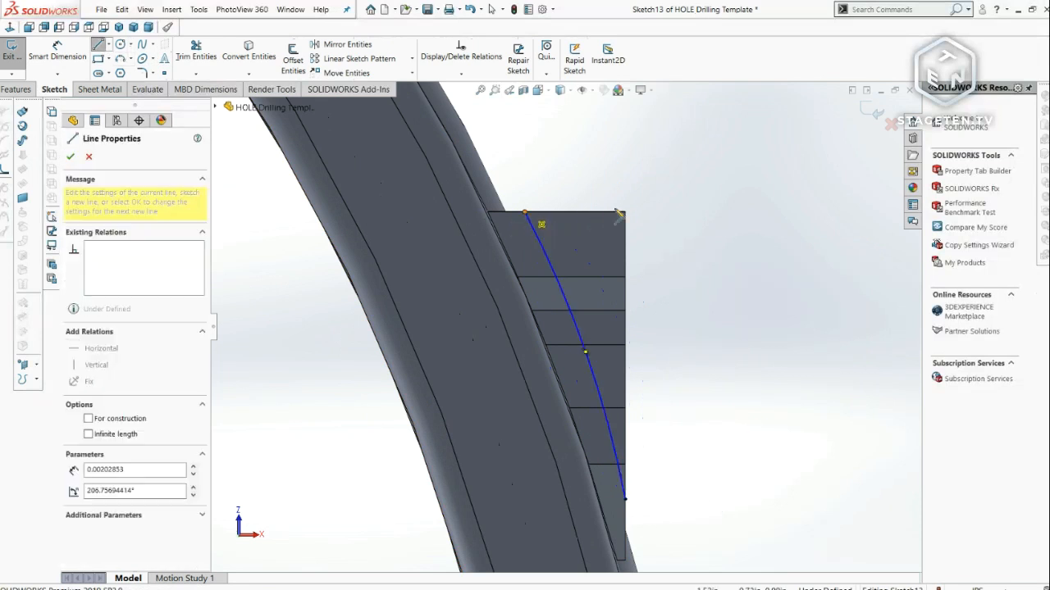
{"action": "left_click", "coordinate": [625, 213]}
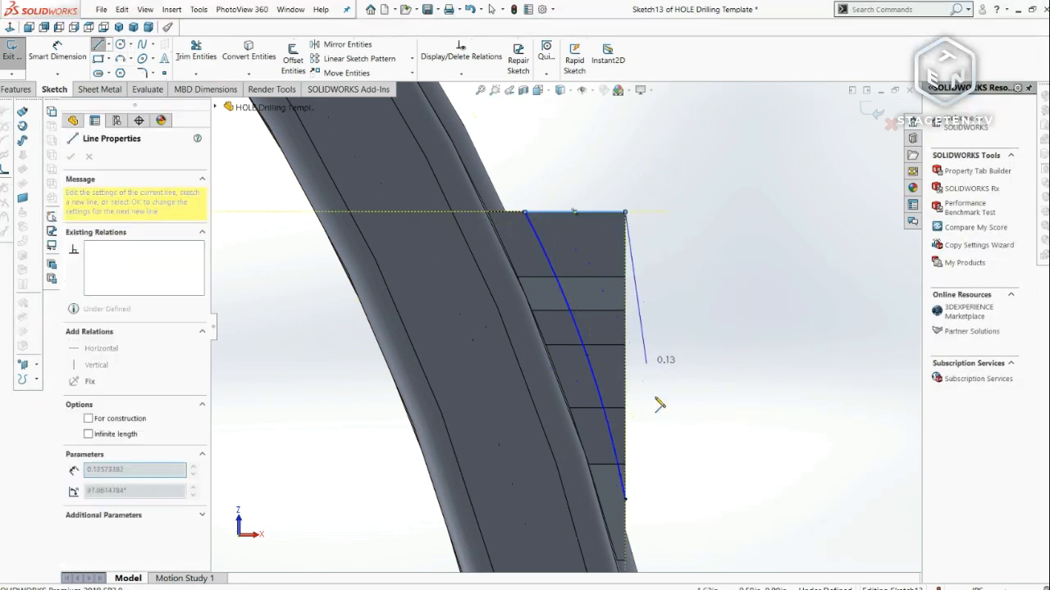
{"action": "left_click", "coordinate": [625, 499]}
{"action": "key", "text": "Escape"}
{"action": "scroll", "coordinate": [619, 484], "scroll_direction": "down", "scroll_amount": 4}
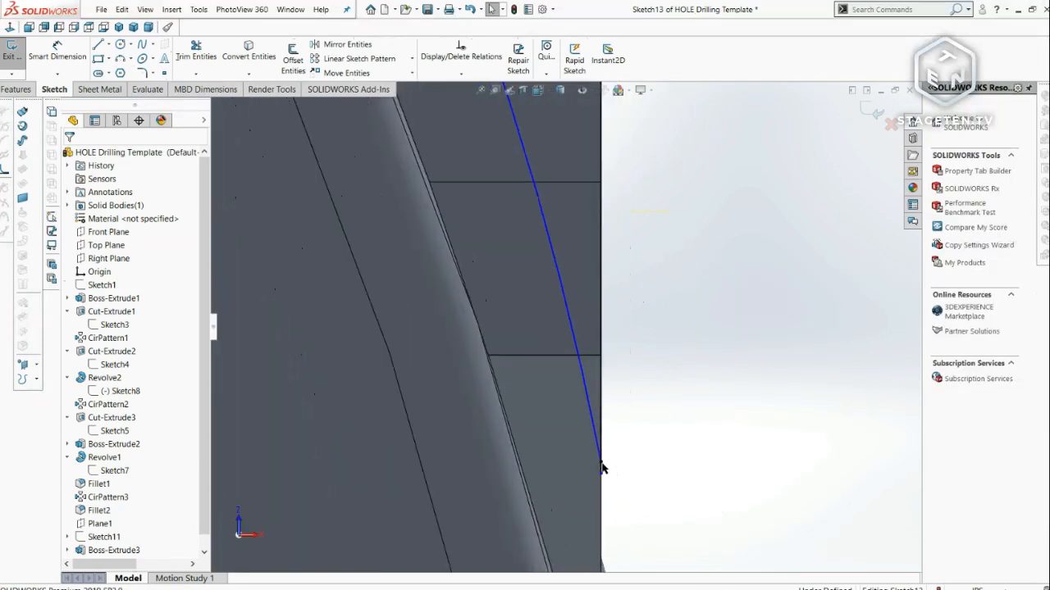
{"action": "left_click", "coordinate": [603, 465]}
{"action": "left_click", "coordinate": [584, 444]}
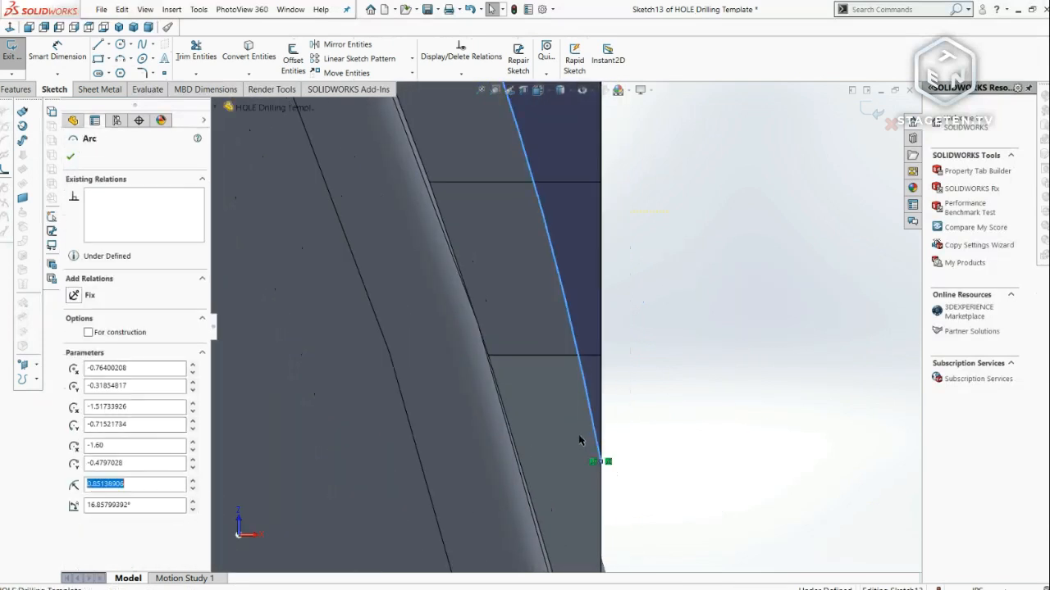
{"action": "scroll", "coordinate": [564, 421], "scroll_direction": "up", "scroll_amount": 2}
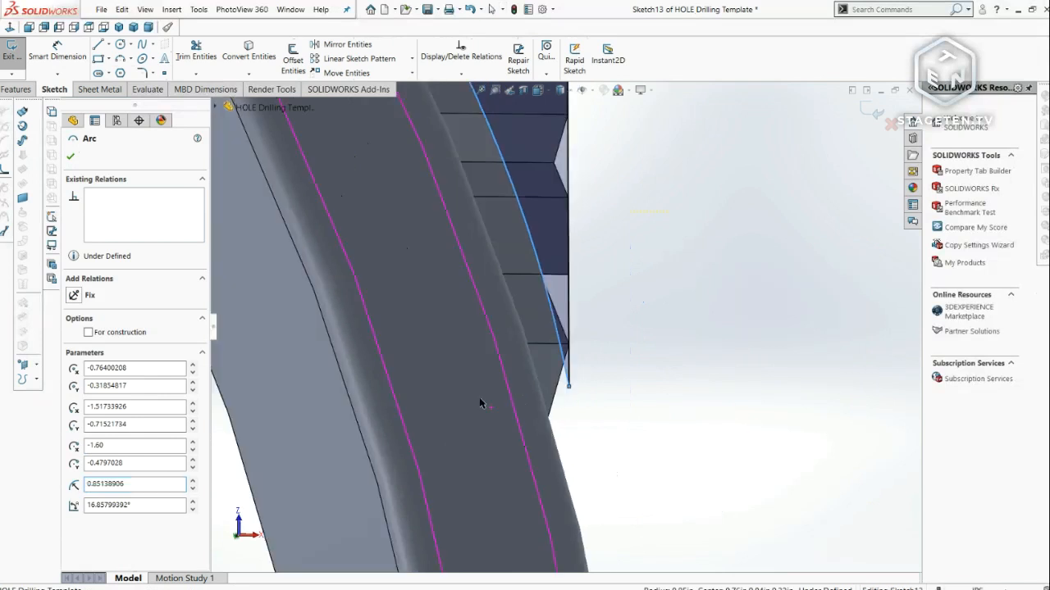
{"action": "left_click", "coordinate": [358, 416], "text": "ctrl"}
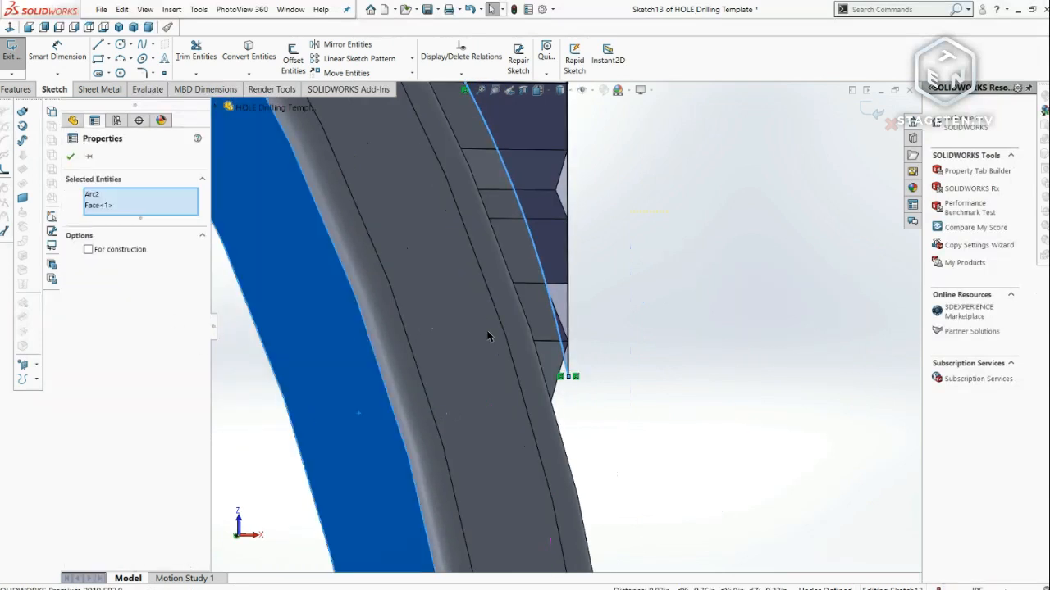
{"action": "left_click", "coordinate": [510, 345]}
{"action": "middle_click_drag", "start_coordinate": [538, 325], "coordinate": [527, 322]}
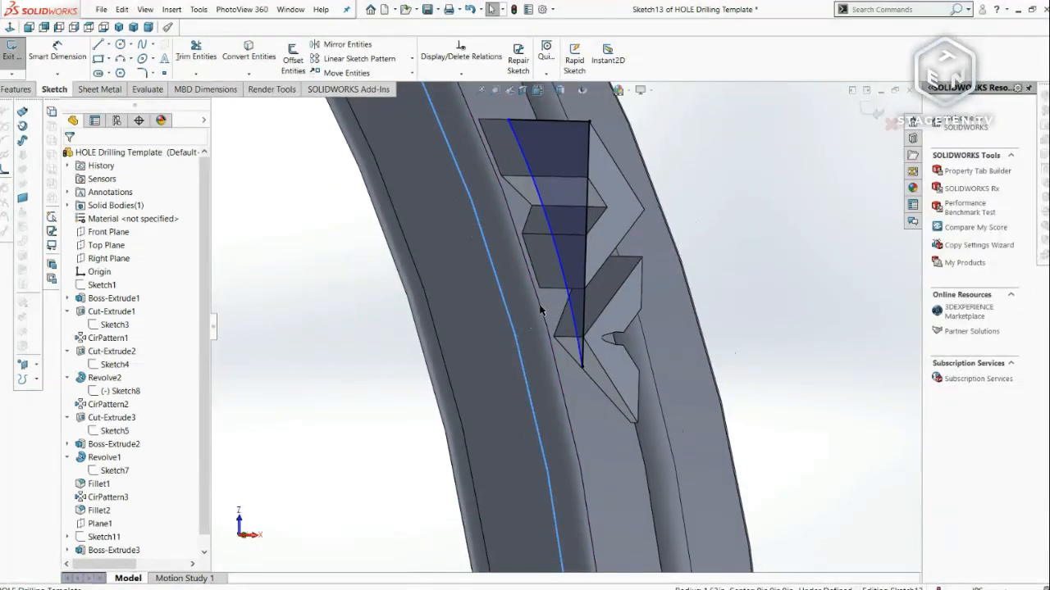
{"action": "left_click", "coordinate": [540, 310]}
{"action": "left_click", "coordinate": [546, 311]}
{"action": "left_click", "coordinate": [745, 380]}
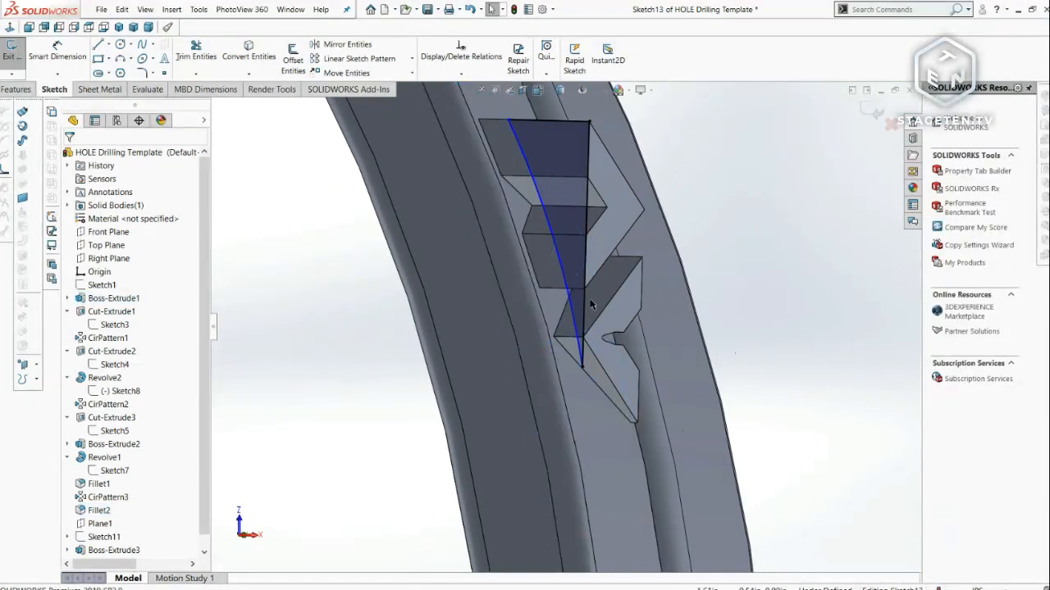
{"action": "left_click", "coordinate": [545, 297]}
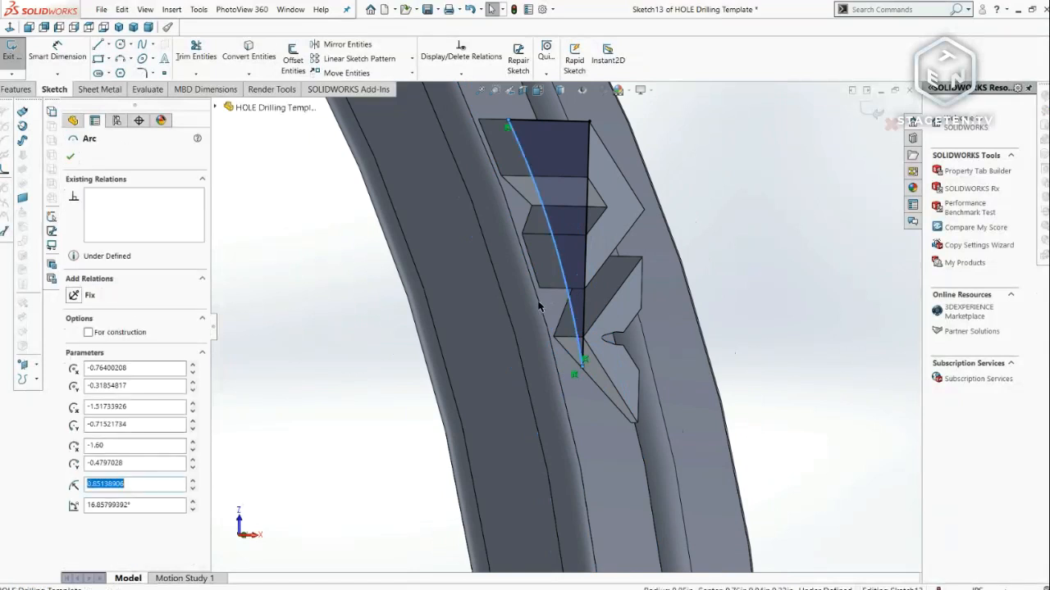
{"action": "key", "text": "Escape"}
{"action": "left_click", "coordinate": [520, 309], "text": "ctrl"}
{"action": "left_click", "coordinate": [305, 369]}
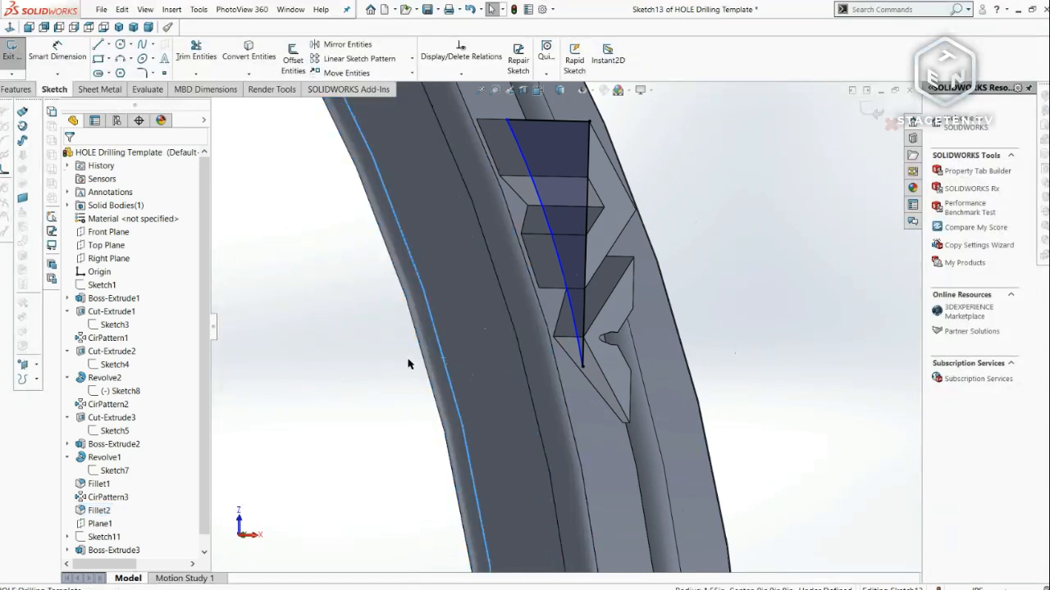
- Make the sketched arc concentric with the ring's circular edge
{"action": "left_click", "coordinate": [563, 276]}
{"action": "left_click", "coordinate": [402, 283], "text": "ctrl"}
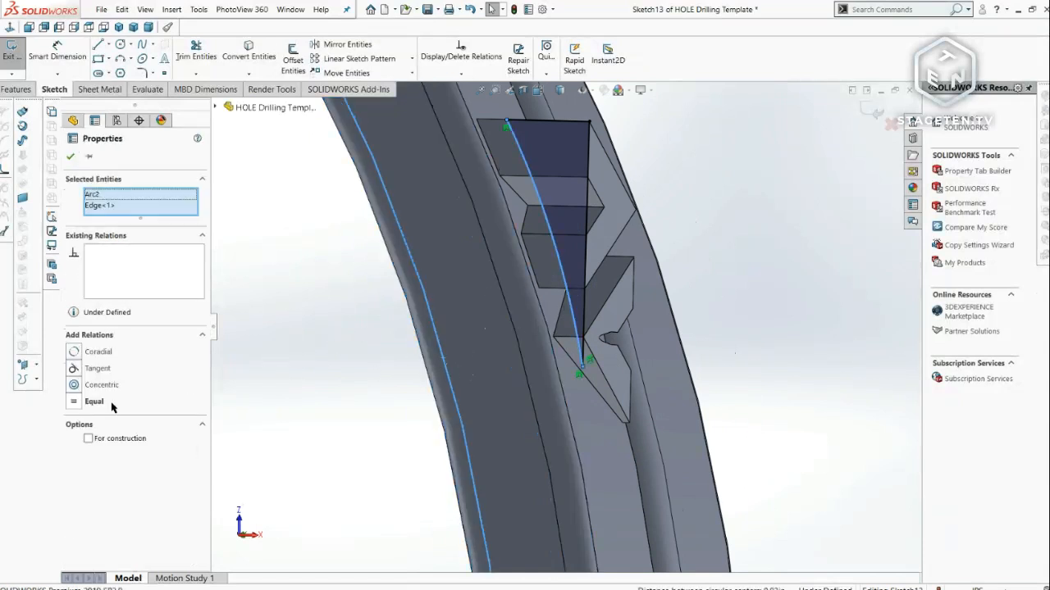
{"action": "left_click", "coordinate": [85, 385]}
{"action": "left_click", "coordinate": [356, 366]}
{"action": "middle_click_drag", "start_coordinate": [356, 365], "coordinate": [465, 326]}
- Cut the closed arc profile Through All to trim the outer part of the AV logo
{"action": "left_click", "coordinate": [16, 88]}
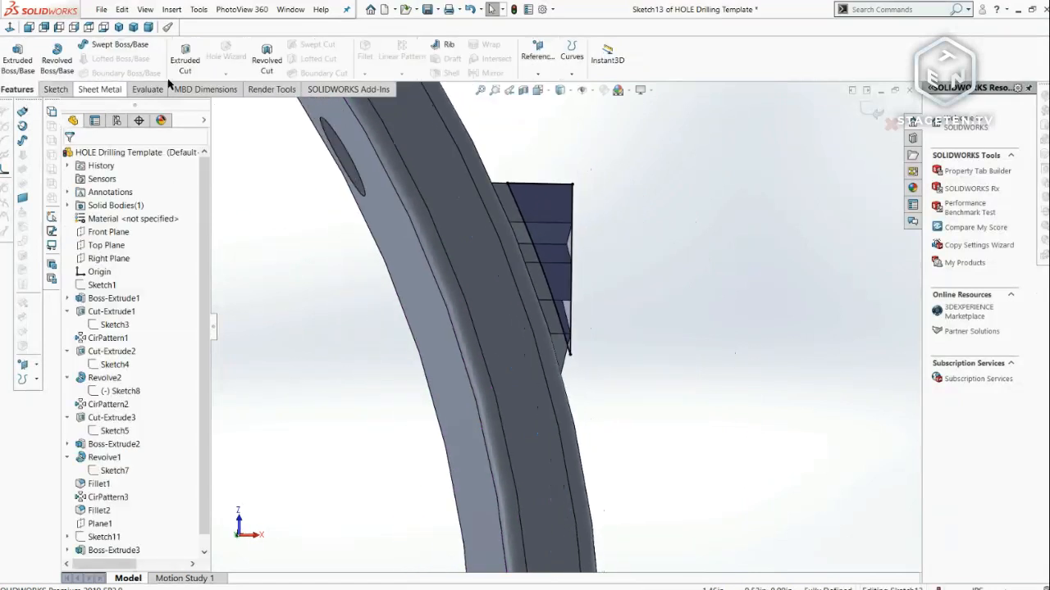
{"action": "left_click", "coordinate": [202, 74]}
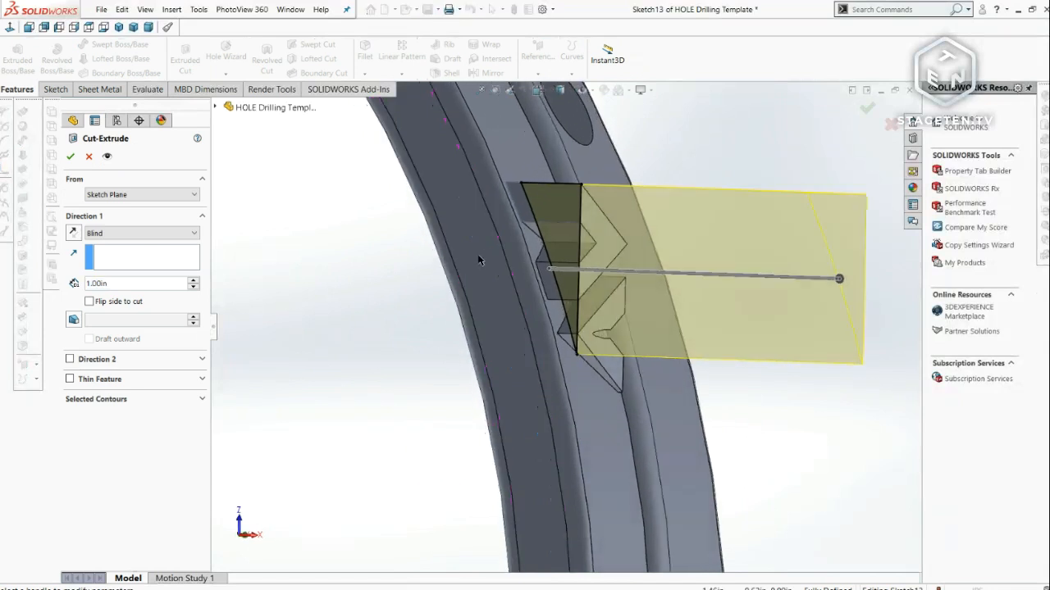
{"action": "left_click", "coordinate": [122, 235]}
{"action": "left_click", "coordinate": [113, 243]}
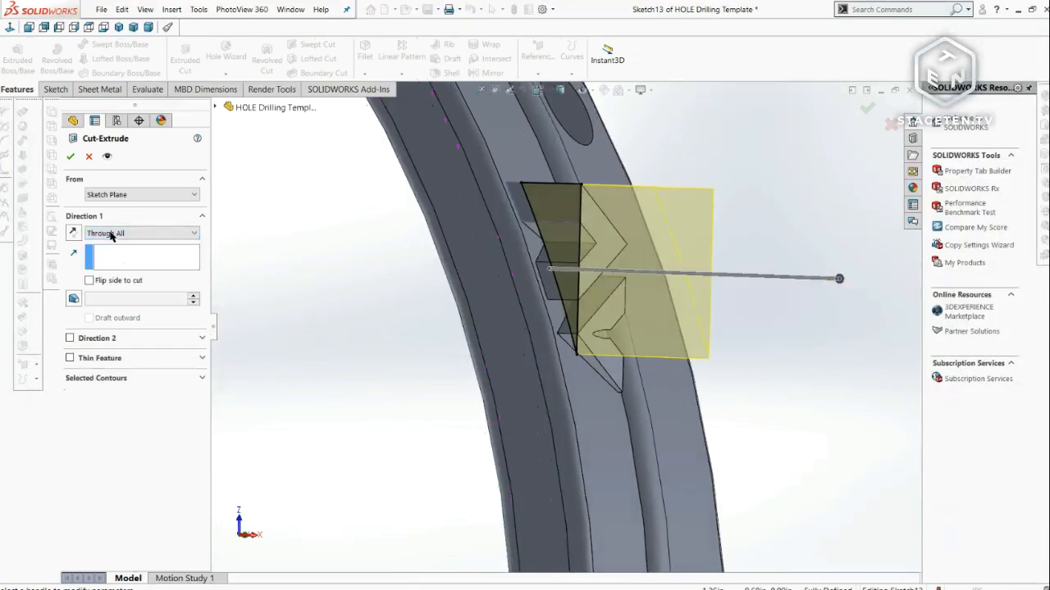
{"action": "left_click", "coordinate": [70, 157]}
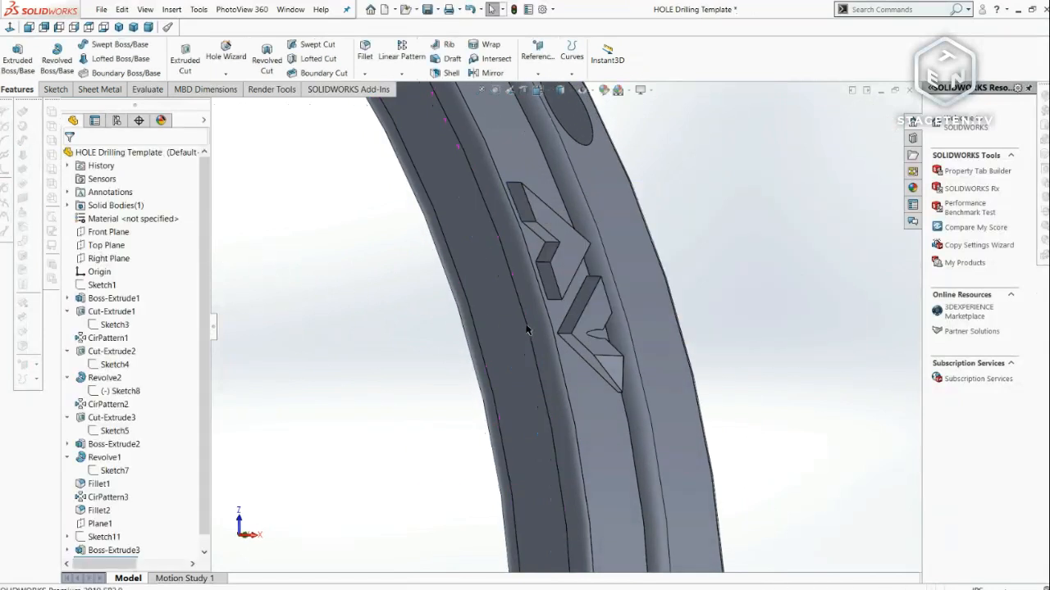
- Set Plane1's offset from the Right Plane to 1.70 in
{"action": "middle_click_drag", "start_coordinate": [350, 289], "coordinate": [552, 415]}
{"action": "scroll", "coordinate": [545, 414], "scroll_direction": "down", "scroll_amount": 4}
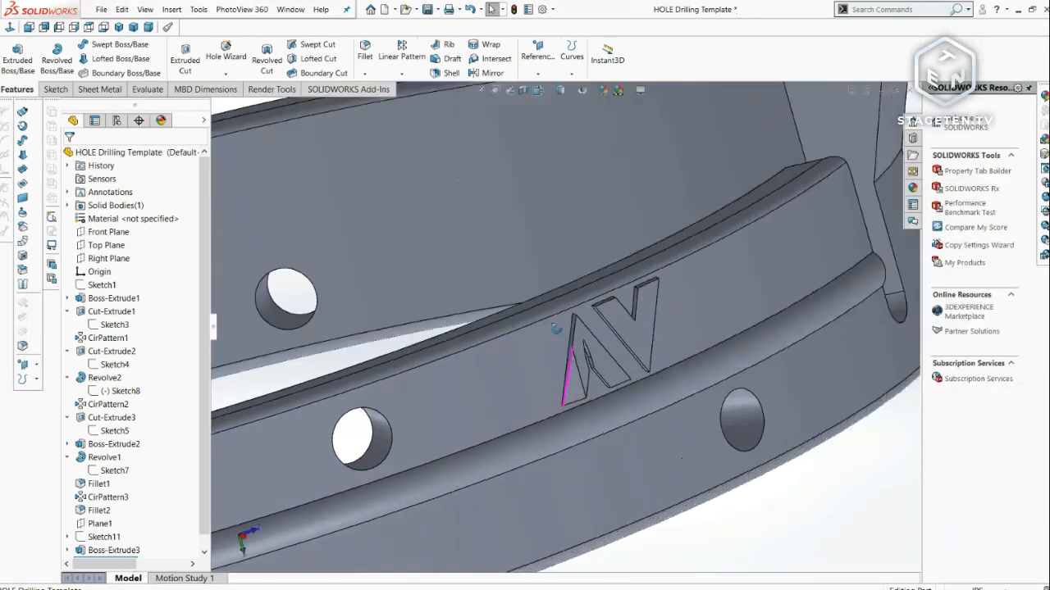
{"action": "scroll", "coordinate": [542, 415], "scroll_direction": "up", "scroll_amount": 2}
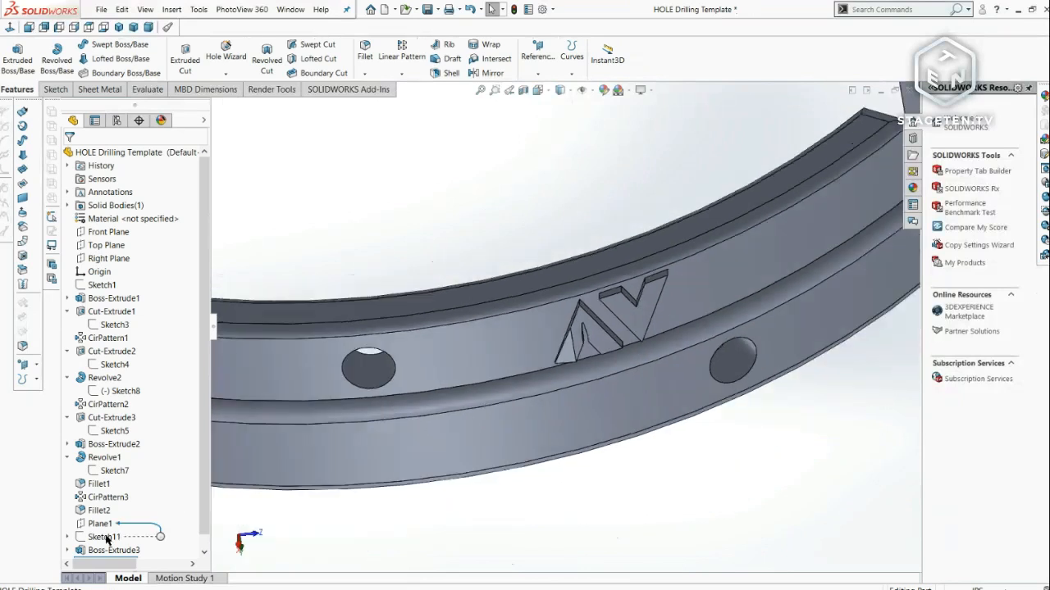
{"action": "left_click", "coordinate": [101, 528]}
{"action": "left_click", "coordinate": [111, 513]}
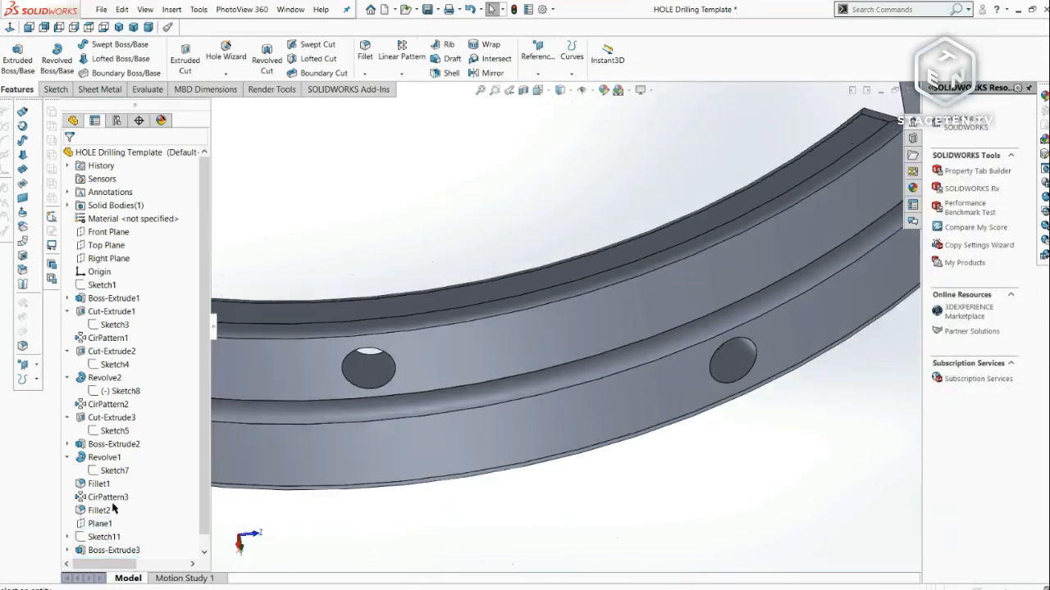
{"action": "left_click", "coordinate": [199, 328]}
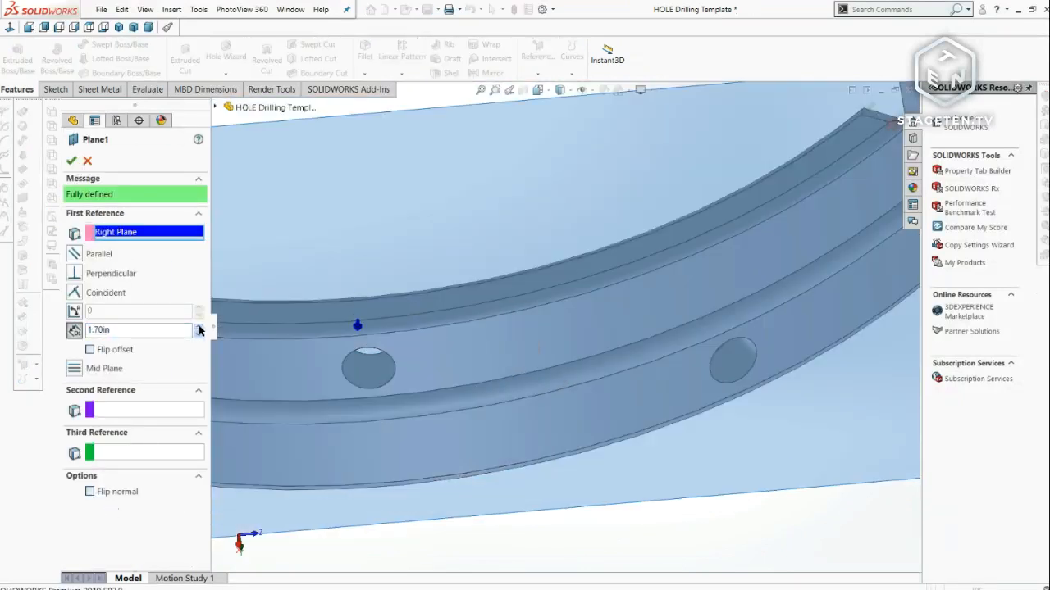
{"action": "left_click", "coordinate": [70, 163]}
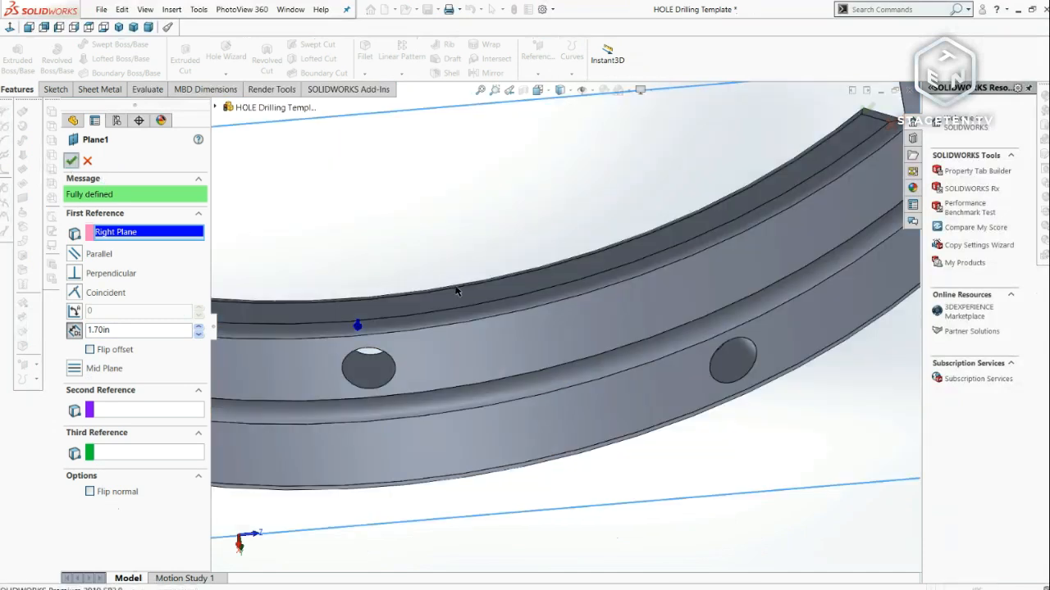
- Open the logo cut's sketch for editing and show it from the top view, close up on the logo
{"action": "middle_click_drag", "start_coordinate": [578, 378], "coordinate": [584, 351]}
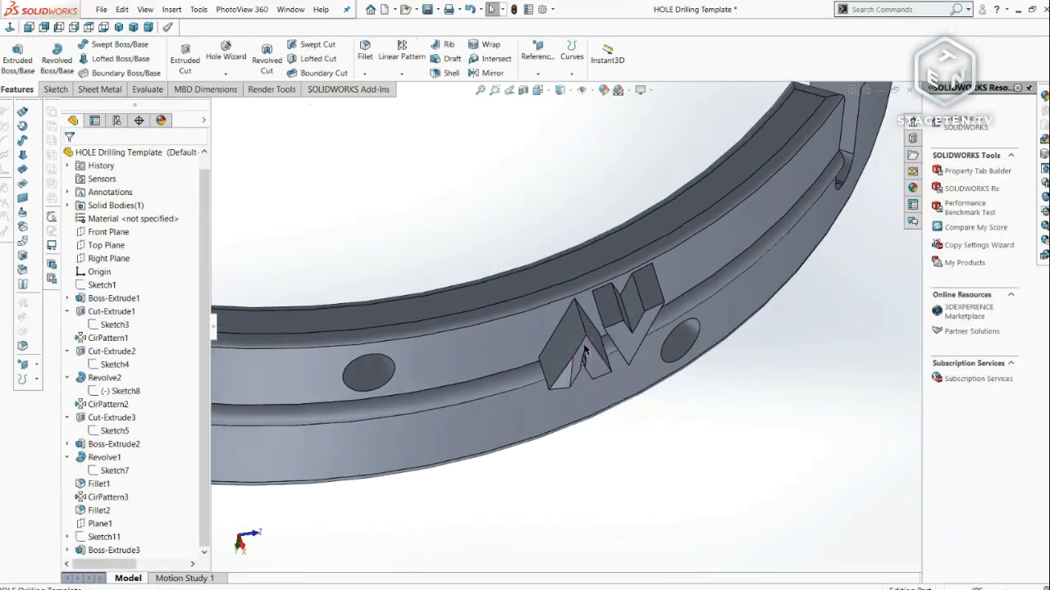
{"action": "left_click", "coordinate": [584, 351]}
{"action": "left_click", "coordinate": [67, 554]}
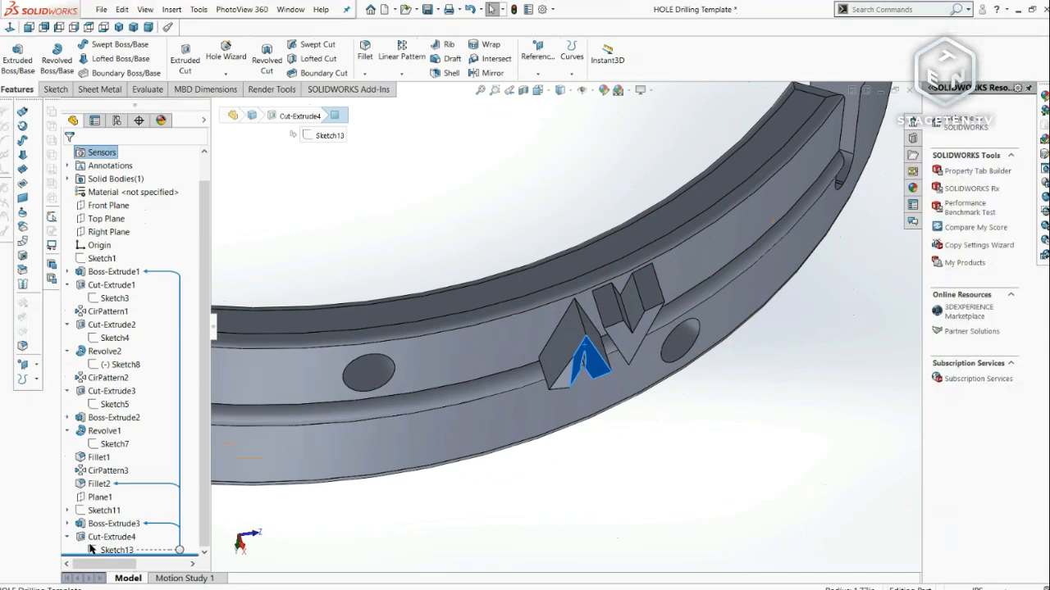
{"action": "left_click", "coordinate": [115, 550]}
{"action": "left_click", "coordinate": [131, 529]}
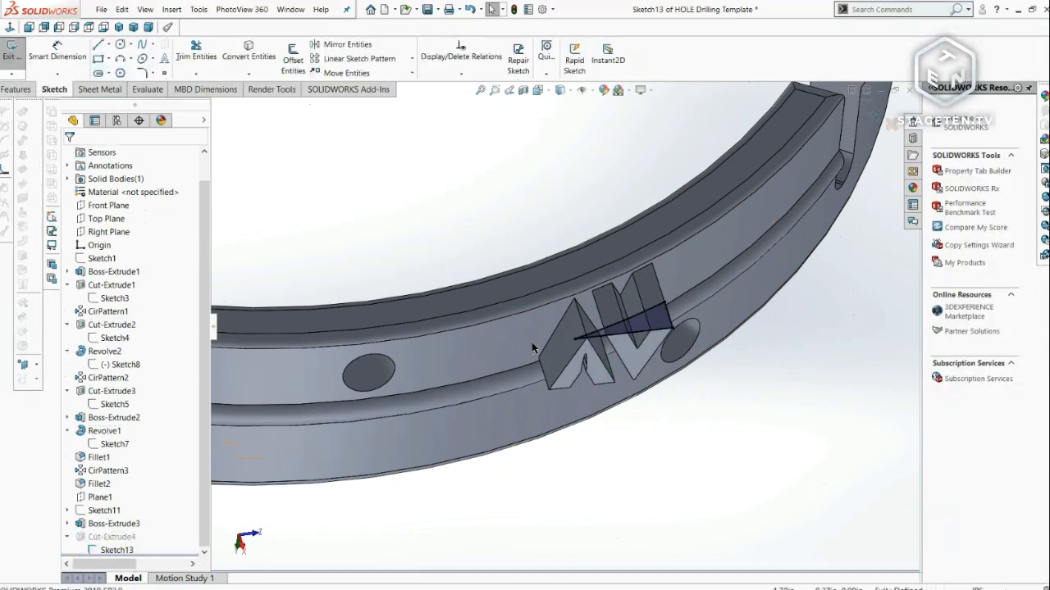
{"action": "left_click", "coordinate": [538, 92]}
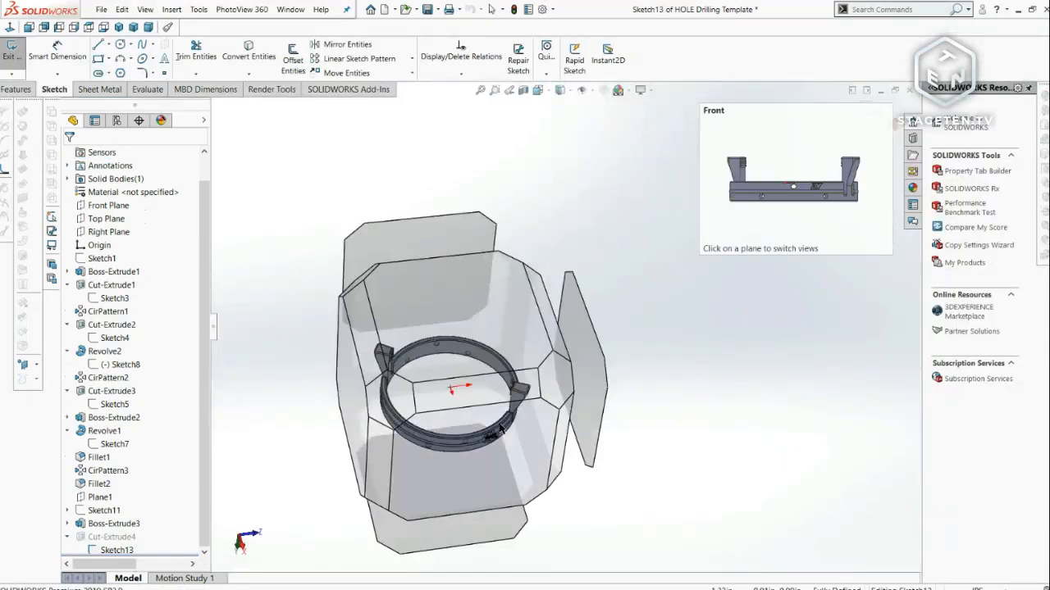
{"action": "left_click", "coordinate": [596, 373]}
{"action": "scroll", "coordinate": [596, 548], "scroll_direction": "down", "scroll_amount": 5}
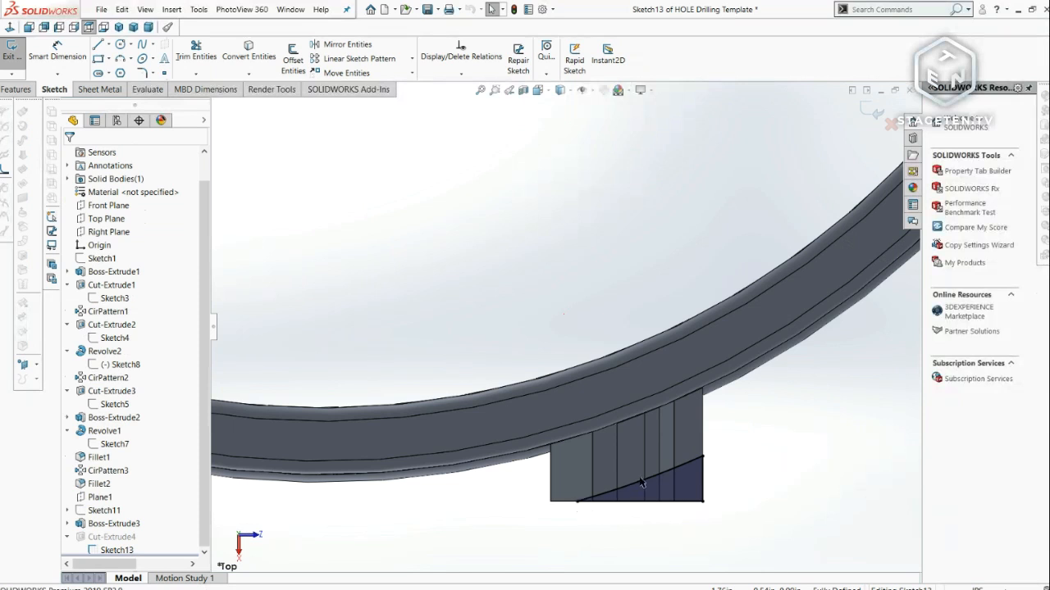
{"action": "scroll", "coordinate": [642, 484], "scroll_direction": "down", "scroll_amount": 3}
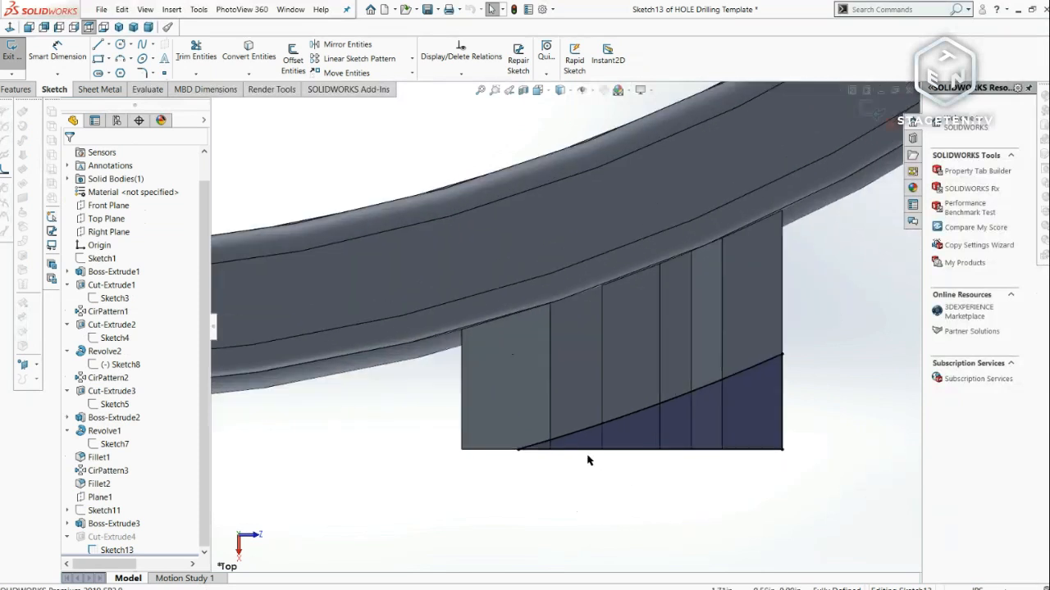
- Stretch the arc's end point on the outer line well past the A's end so the profile spans the whole logo
{"action": "left_click", "coordinate": [518, 454]}
{"action": "left_click", "coordinate": [518, 457]}
{"action": "left_click", "coordinate": [518, 453]}
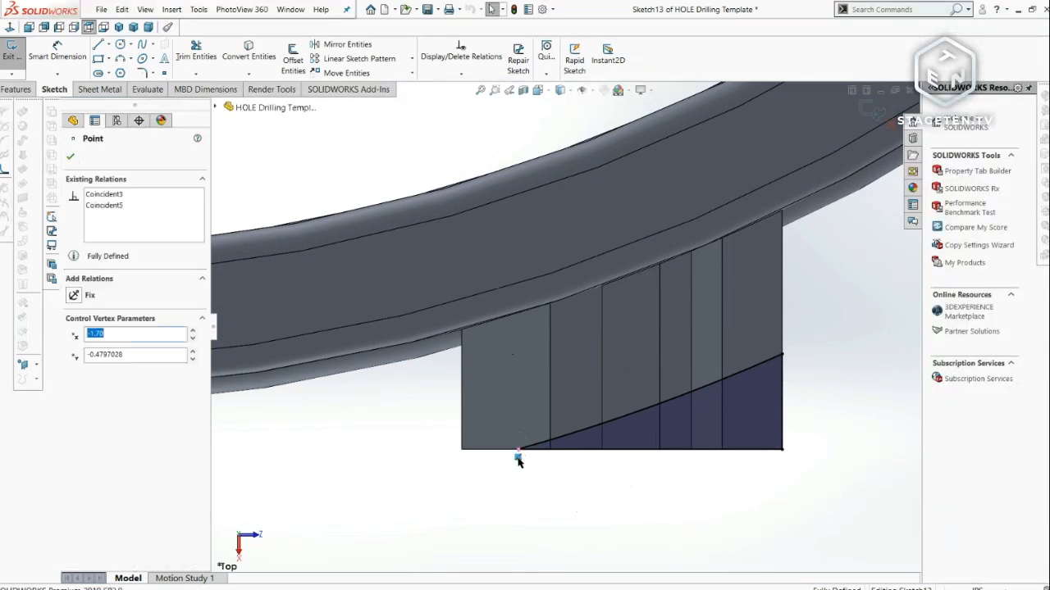
{"action": "left_click_drag", "start_coordinate": [518, 456], "coordinate": [107, 406]}
{"action": "scroll", "coordinate": [462, 466], "scroll_direction": "up", "scroll_amount": 2}
{"action": "left_click", "coordinate": [463, 464]}
- Dimension the gap between the sketched arc and the ring's outer edge
{"action": "left_click", "coordinate": [83, 58]}
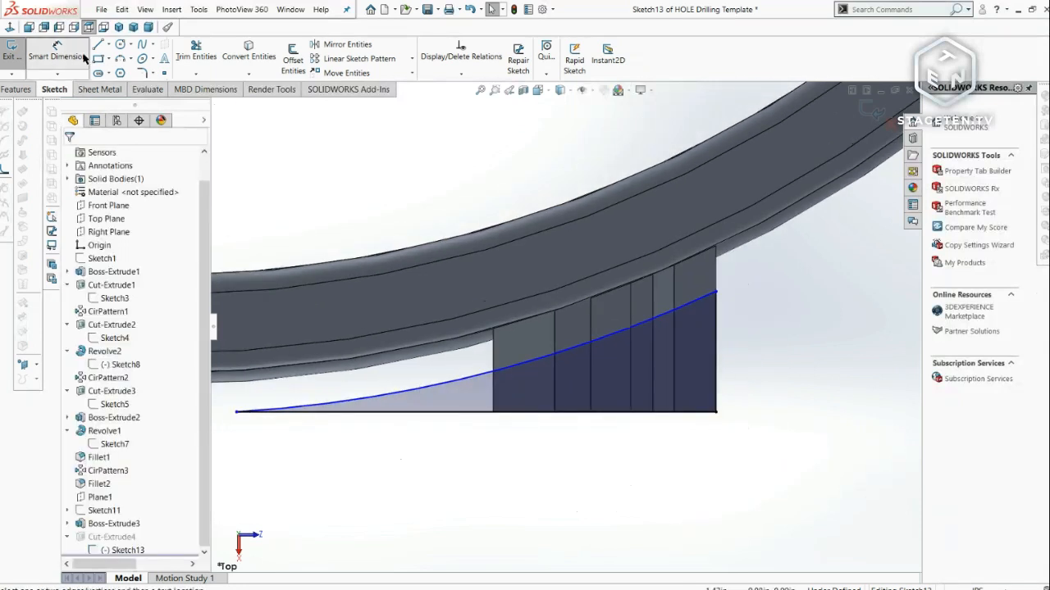
{"action": "left_click", "coordinate": [696, 302]}
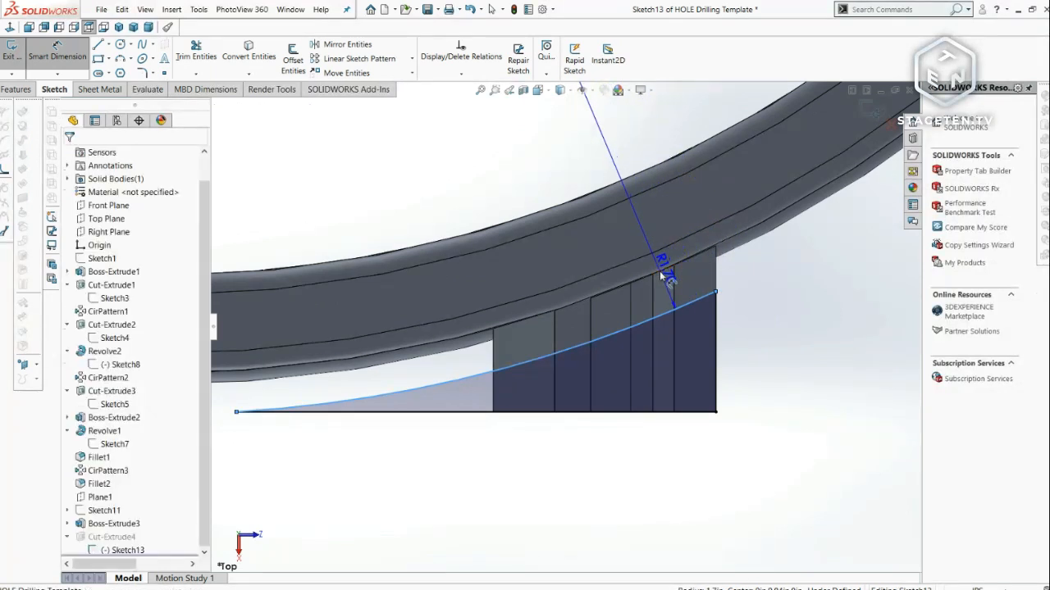
{"action": "left_click", "coordinate": [660, 270]}
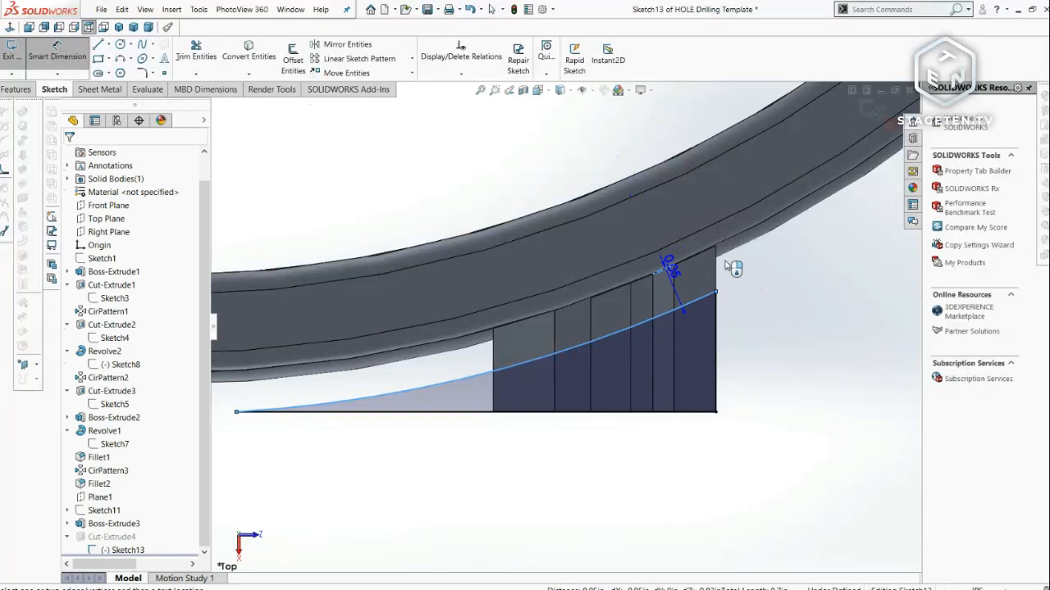
{"action": "scroll", "coordinate": [664, 299], "scroll_direction": "down", "scroll_amount": 1}
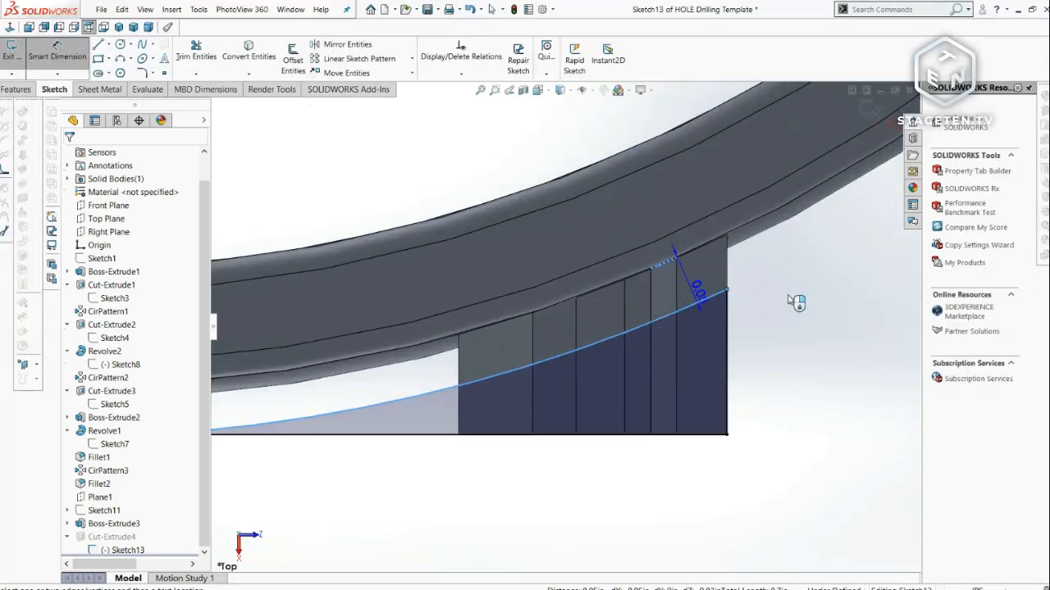
{"action": "left_click", "coordinate": [771, 274]}
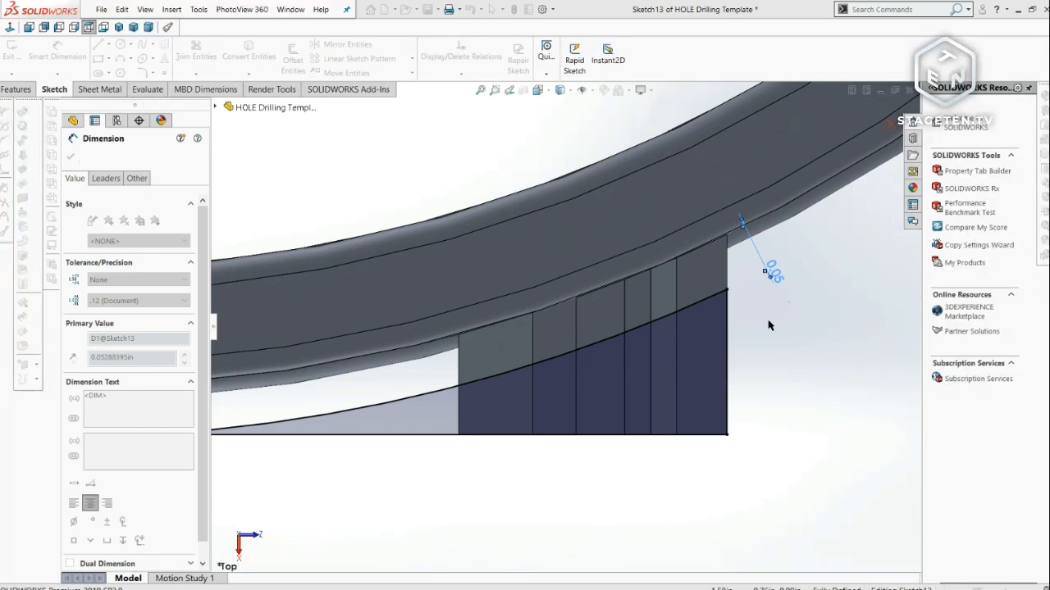
- Try a 0.025 in value on the gap dimension between the arc and the ring, and delete that dimension
{"action": "left_click", "coordinate": [608, 306]}
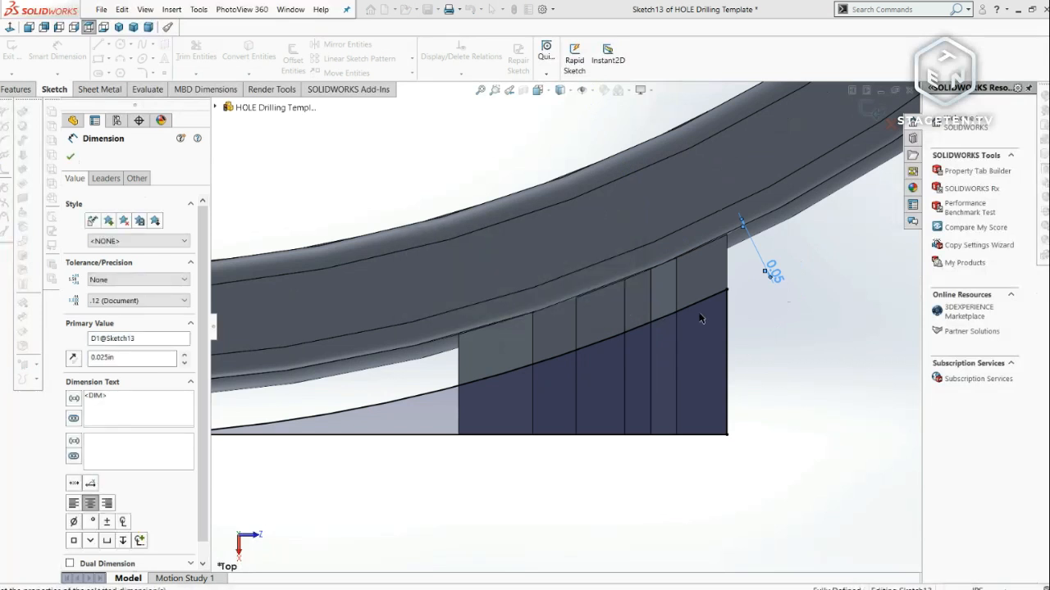
{"action": "double_click", "coordinate": [777, 277]}
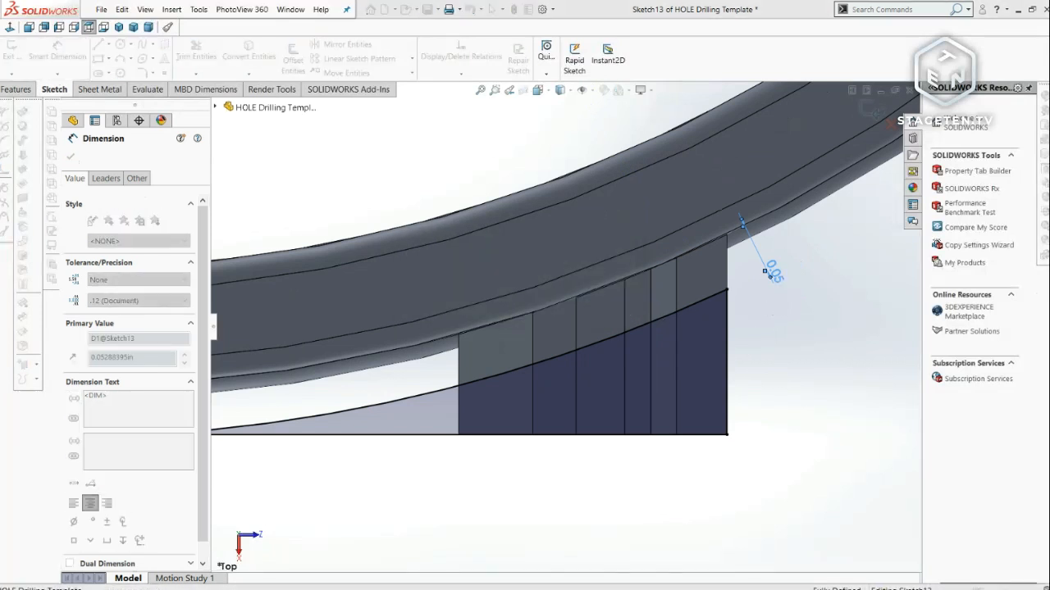
{"action": "key", "text": "Escape"}
{"action": "left_click", "coordinate": [772, 273]}
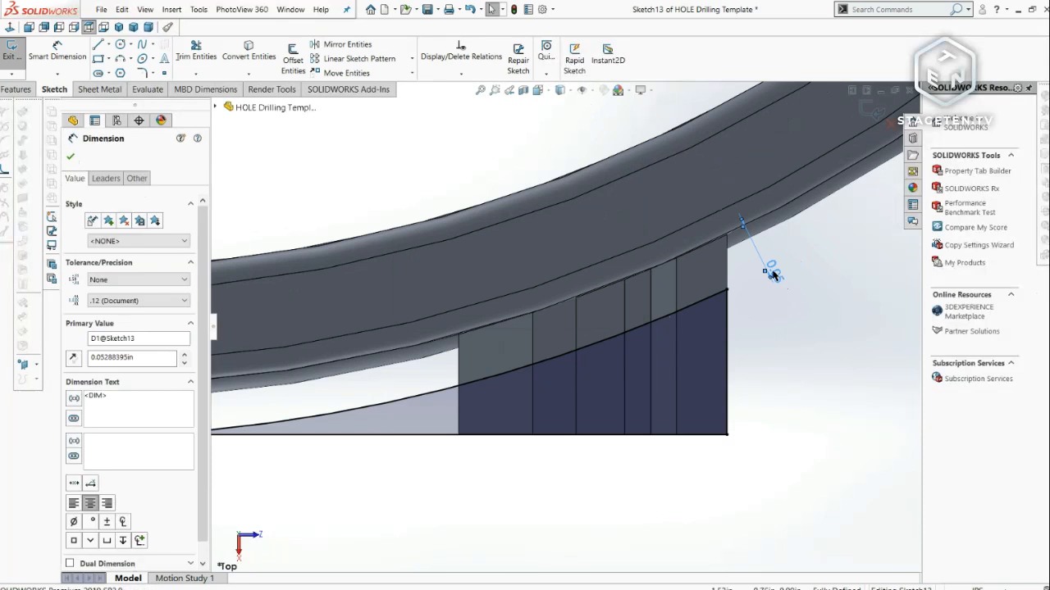
{"action": "key", "text": "Delete"}
- Move the arc's end point on the logo's side edge slightly outward, keeping it on that edge
{"action": "left_click", "coordinate": [727, 292]}
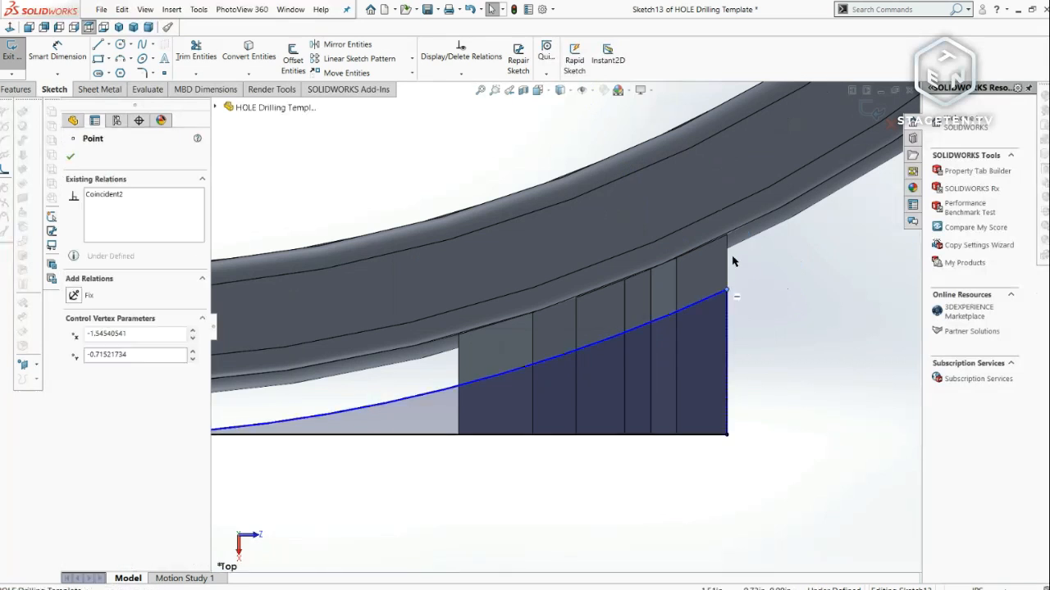
{"action": "left_click", "coordinate": [737, 309]}
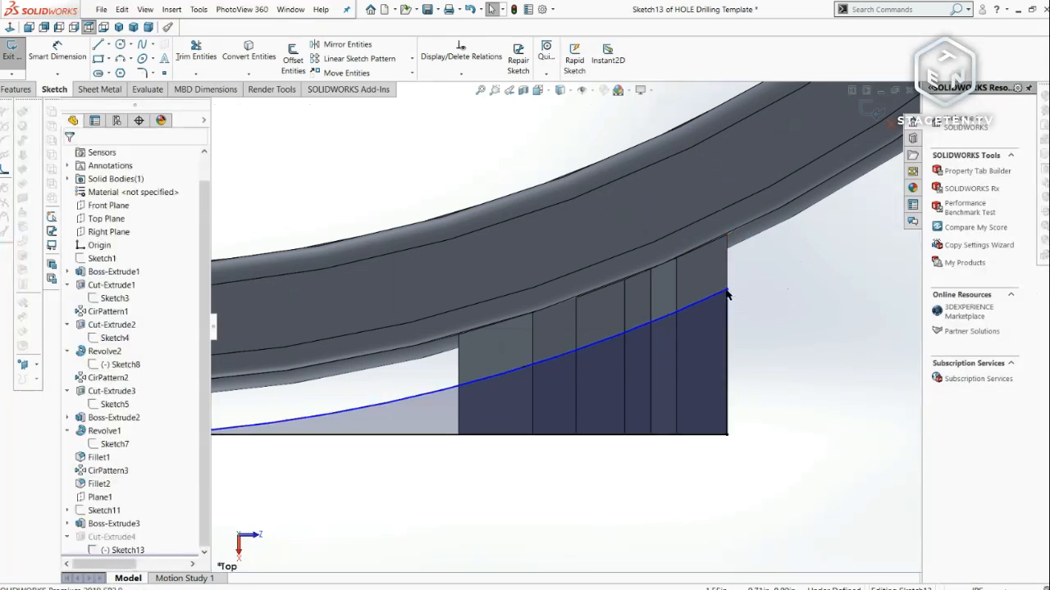
{"action": "left_click", "coordinate": [727, 292]}
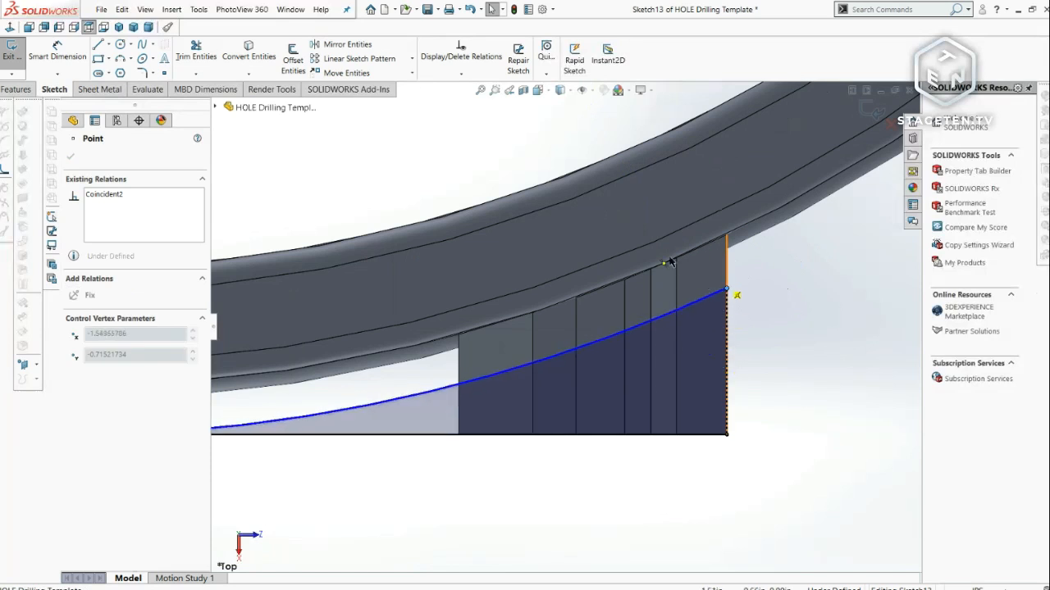
{"action": "mouse_move", "coordinate": [670, 261]}
{"action": "left_mouse_down"}
{"action": "mouse_move", "coordinate": [728, 337]}
{"action": "mouse_move", "coordinate": [704, 259]}
{"action": "mouse_move", "coordinate": [752, 348]}
{"action": "mouse_move", "coordinate": [713, 273]}
{"action": "mouse_move", "coordinate": [698, 273]}
{"action": "left_mouse_up"}
{"action": "scroll", "coordinate": [563, 326], "scroll_direction": "up", "scroll_amount": 4}
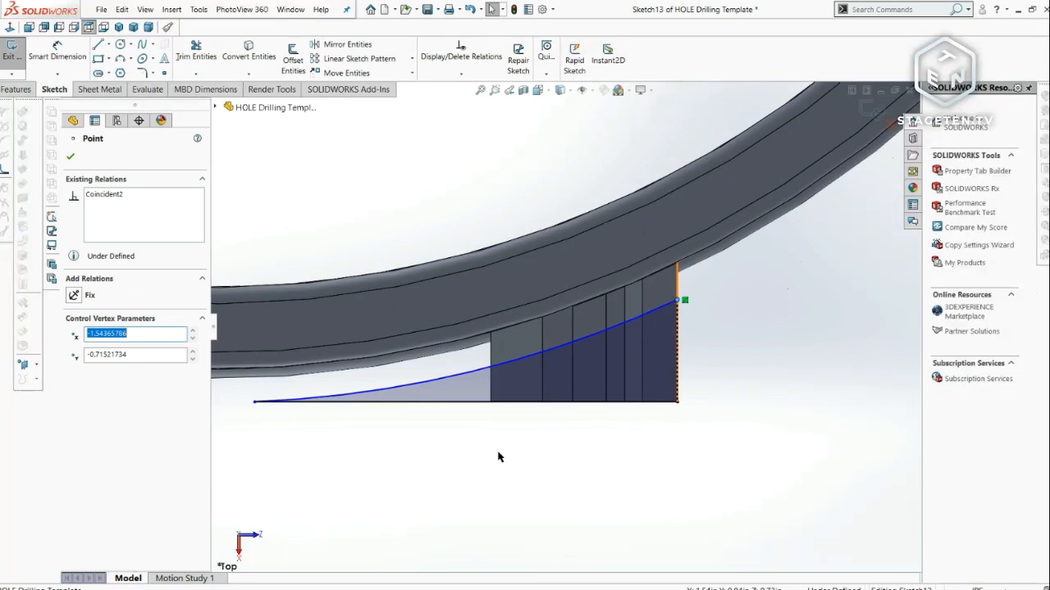
- Delete the straight closing line of the cut profile and shift the arc's end point slightly along the logo's side edge
{"action": "left_click", "coordinate": [405, 378]}
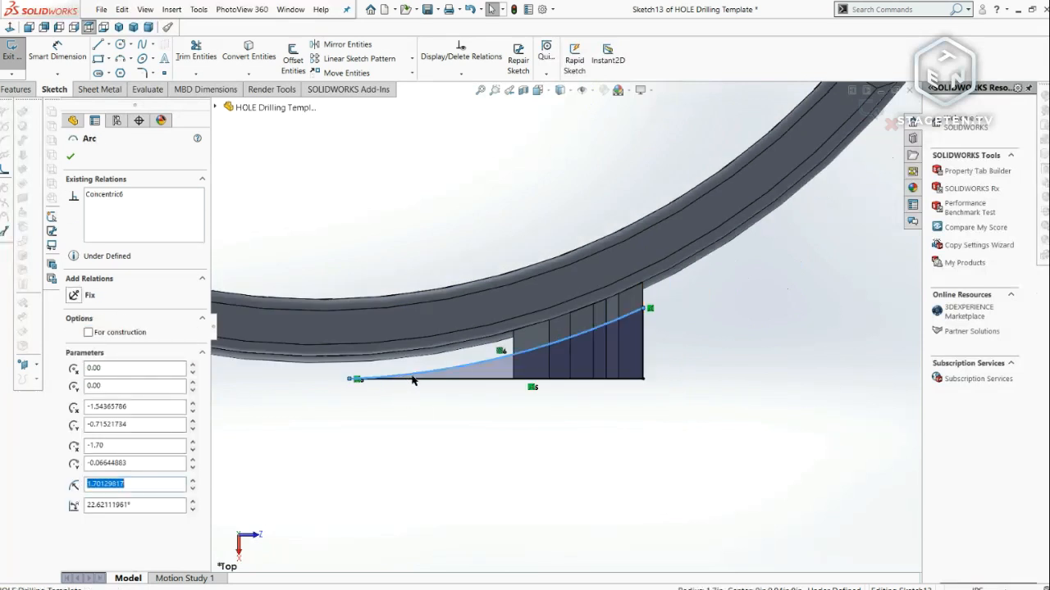
{"action": "left_click", "coordinate": [412, 379]}
{"action": "key", "text": "Delete"}
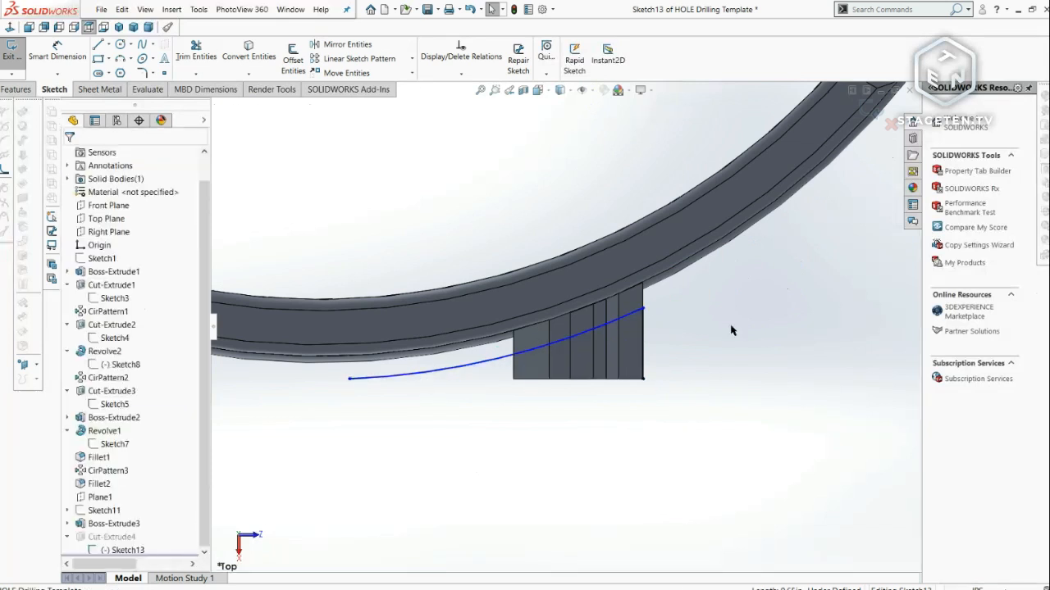
{"action": "mouse_move", "coordinate": [644, 305]}
{"action": "left_mouse_down"}
{"action": "mouse_move", "coordinate": [652, 347]}
{"action": "mouse_move", "coordinate": [642, 293]}
{"action": "mouse_move", "coordinate": [647, 326]}
{"action": "mouse_move", "coordinate": [641, 309]}
{"action": "left_mouse_up"}
{"action": "left_click", "coordinate": [450, 422]}
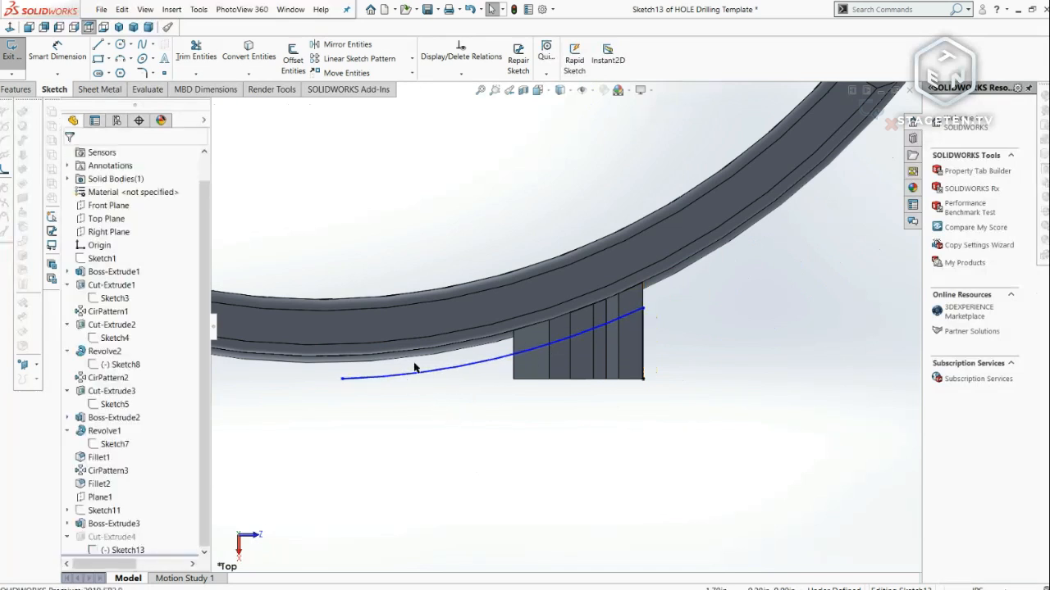
- Close the cut profile with a straight line from the arc's free end to the logo's outer corner and rebuild the cut
{"action": "key", "text": "l"}
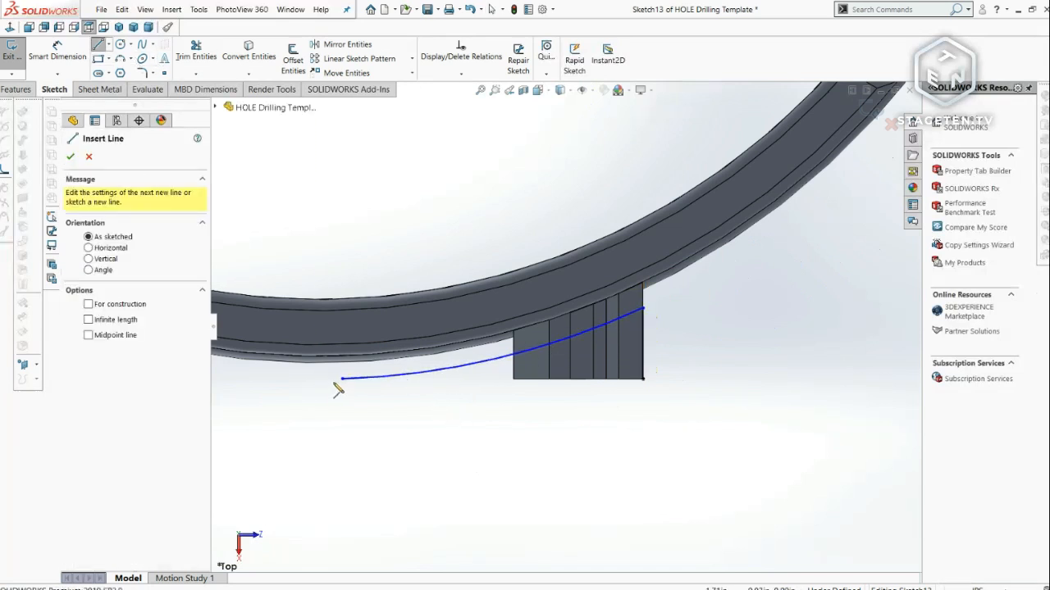
{"action": "left_click", "coordinate": [343, 379]}
{"action": "left_click", "coordinate": [643, 379]}
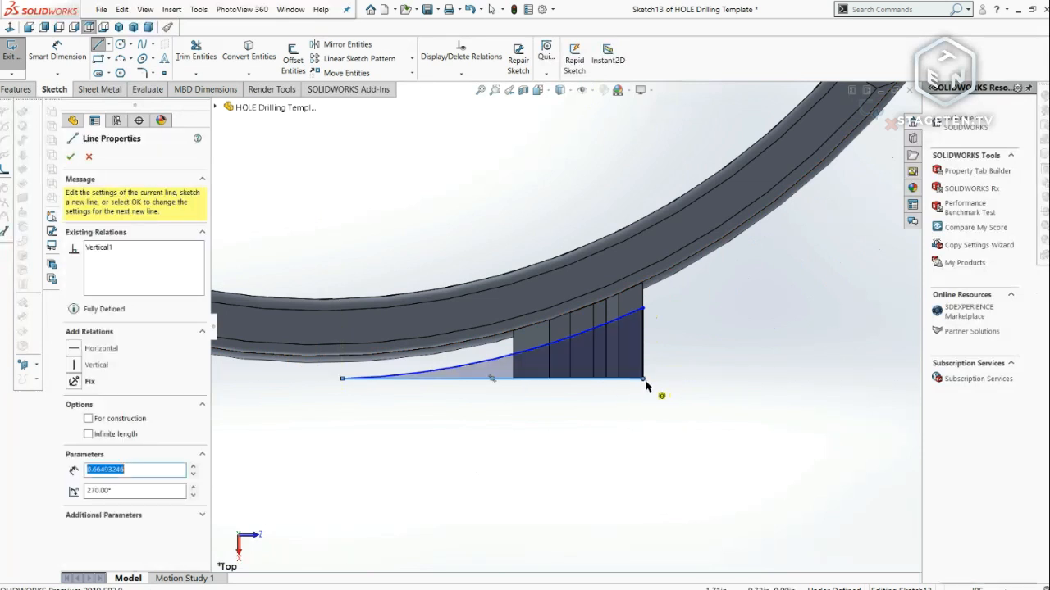
{"action": "key", "text": "Escape"}
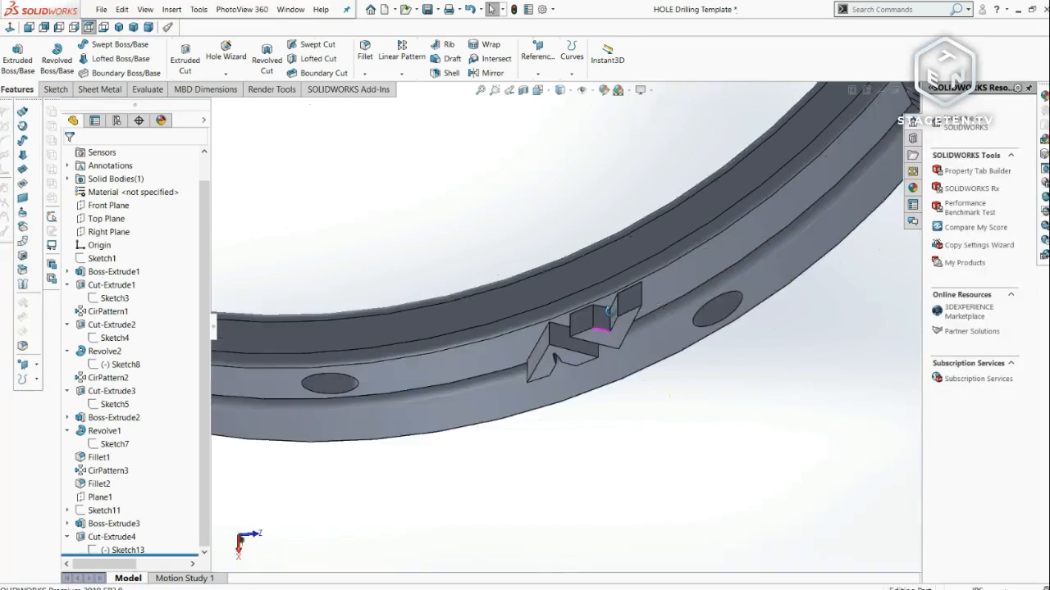
- Start a circular pattern with the raised AV logo extrusion as the feature to repeat
{"action": "middle_click_drag", "start_coordinate": [597, 317], "coordinate": [568, 321]}
{"action": "scroll", "coordinate": [583, 312], "scroll_direction": "up", "scroll_amount": 3}
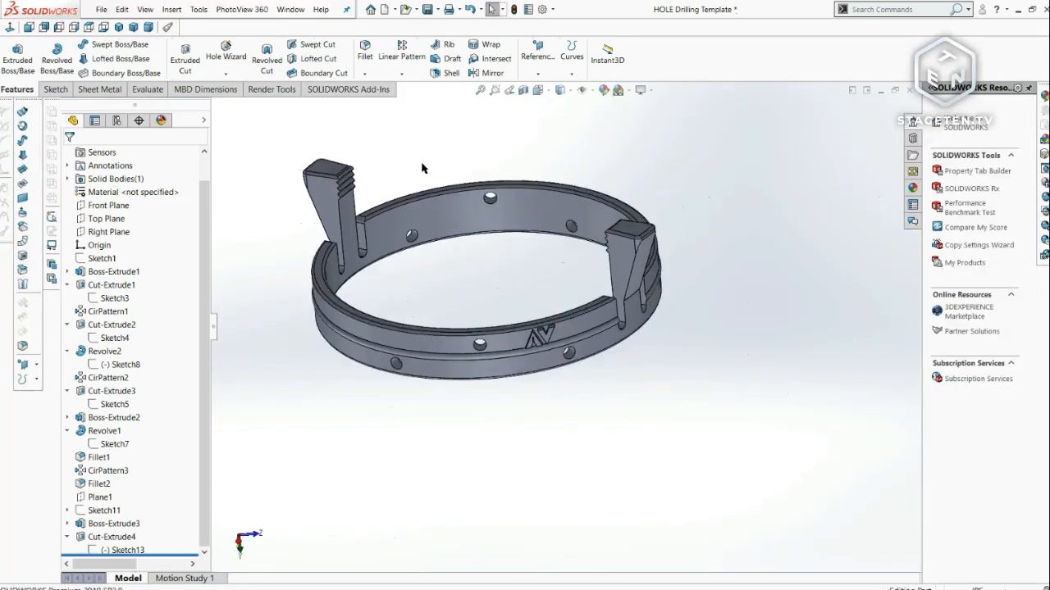
{"action": "scroll", "coordinate": [487, 267], "scroll_direction": "down", "scroll_amount": 3}
{"action": "middle_click_drag", "start_coordinate": [487, 268], "coordinate": [459, 164]}
{"action": "scroll", "coordinate": [431, 130], "scroll_direction": "down", "scroll_amount": 4}
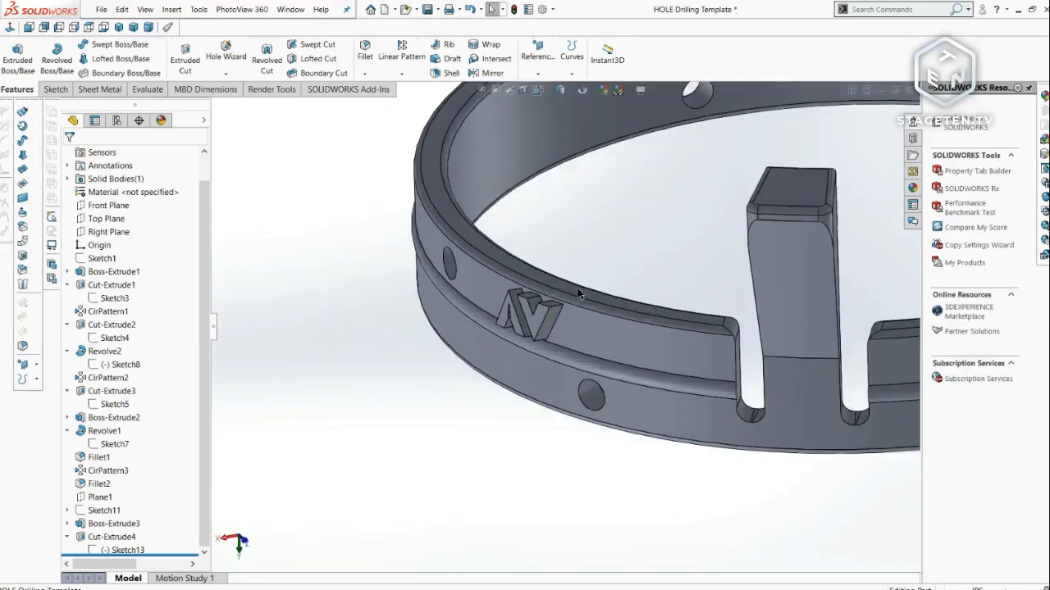
{"action": "scroll", "coordinate": [431, 135], "scroll_direction": "up", "scroll_amount": 3}
{"action": "left_click", "coordinate": [401, 74]}
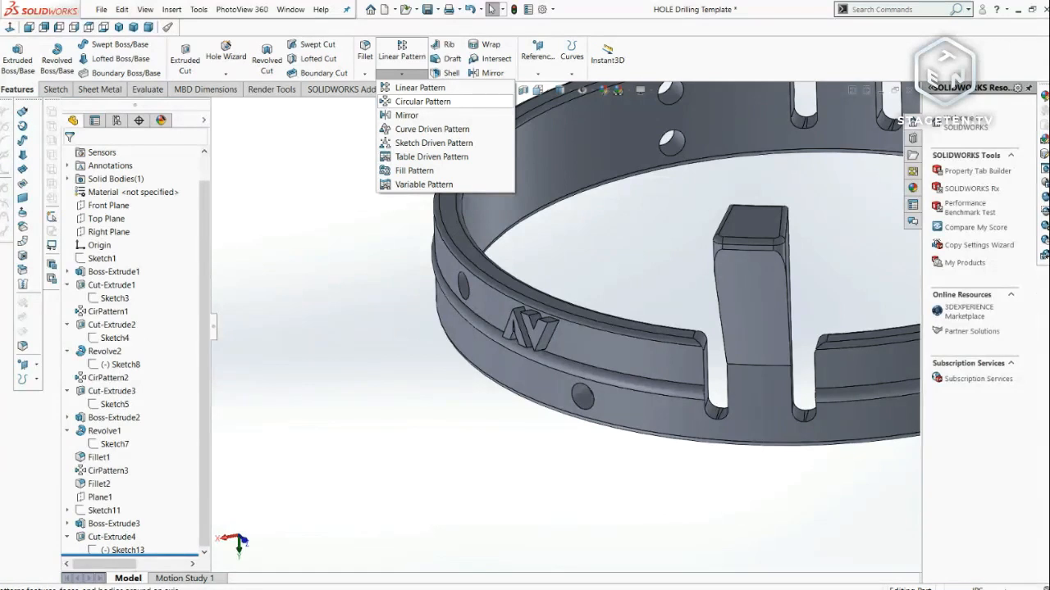
{"action": "left_click", "coordinate": [407, 338]}
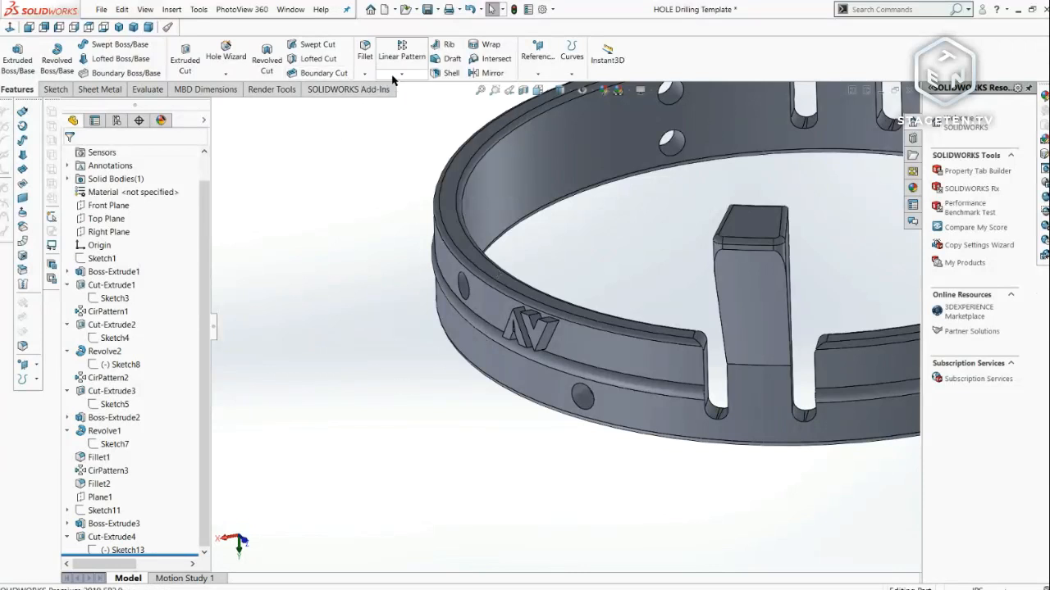
{"action": "left_click", "coordinate": [401, 73]}
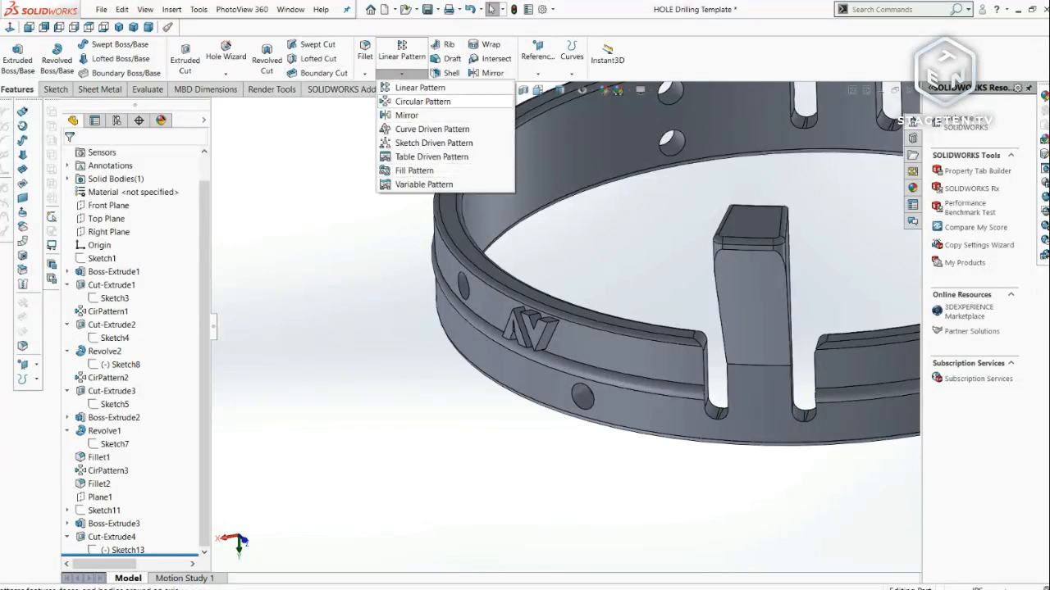
{"action": "left_click", "coordinate": [422, 101]}
{"action": "scroll", "coordinate": [550, 337], "scroll_direction": "down", "scroll_amount": 5}
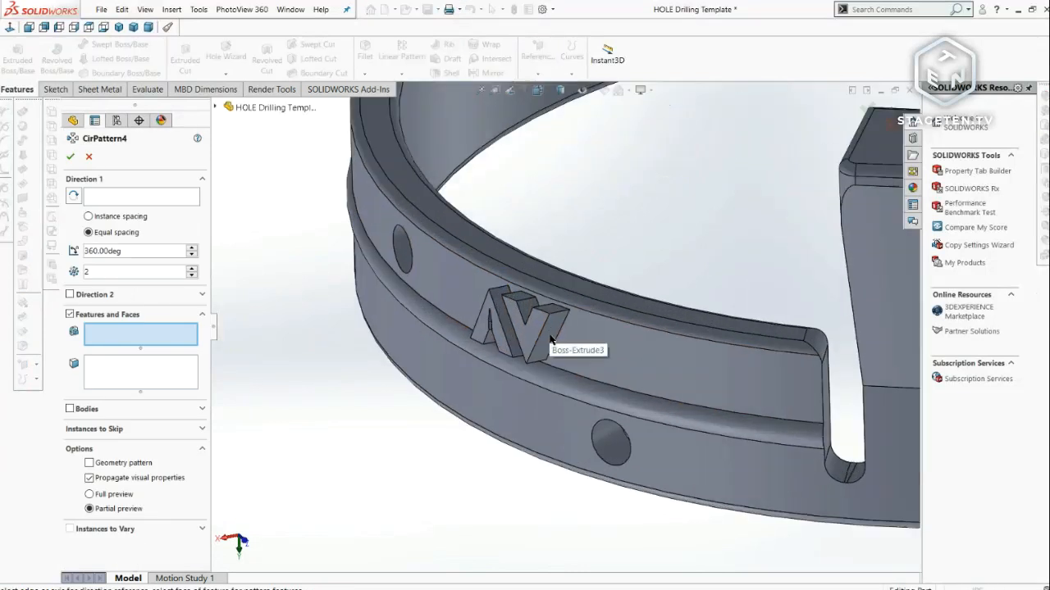
{"action": "left_click", "coordinate": [548, 338]}
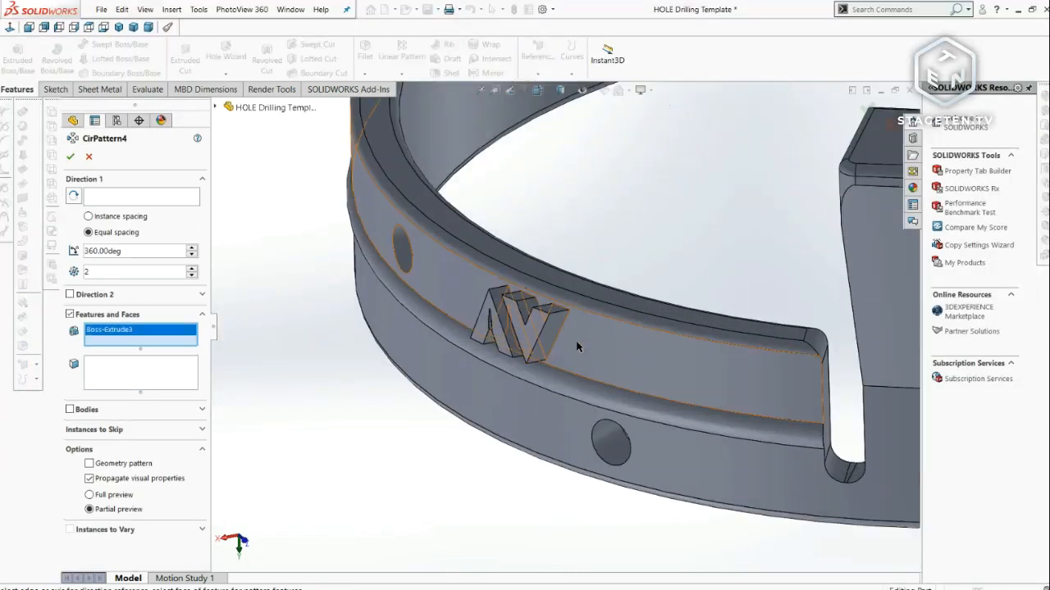
- Pattern the logo around the ring's outer band face with 4 equally spaced instances over 360 degrees
{"action": "left_click", "coordinate": [143, 199]}
{"action": "left_click", "coordinate": [457, 292]}
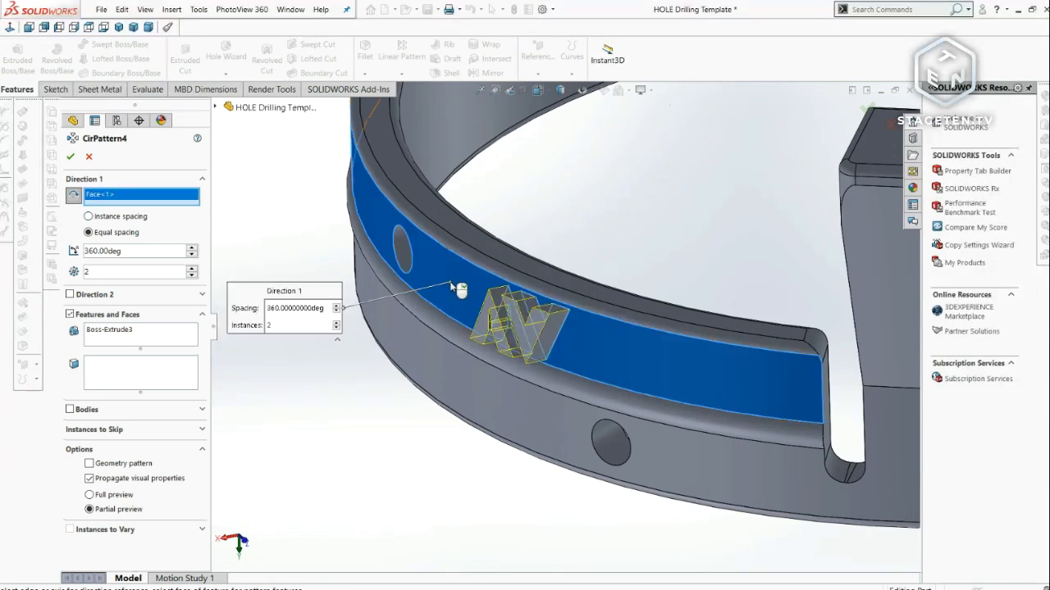
{"action": "scroll", "coordinate": [565, 348], "scroll_direction": "up", "scroll_amount": 5}
{"action": "middle_click_drag", "start_coordinate": [725, 332], "coordinate": [592, 324]}
{"action": "left_click", "coordinate": [192, 269]}
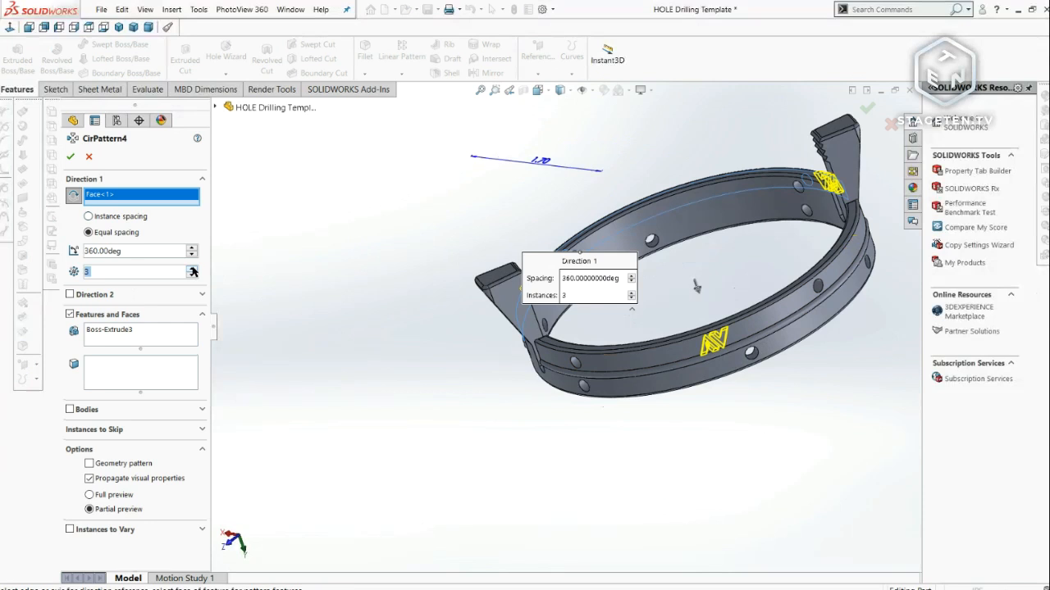
{"action": "left_click", "coordinate": [193, 272]}
{"action": "middle_click_drag", "start_coordinate": [650, 399], "coordinate": [590, 373]}
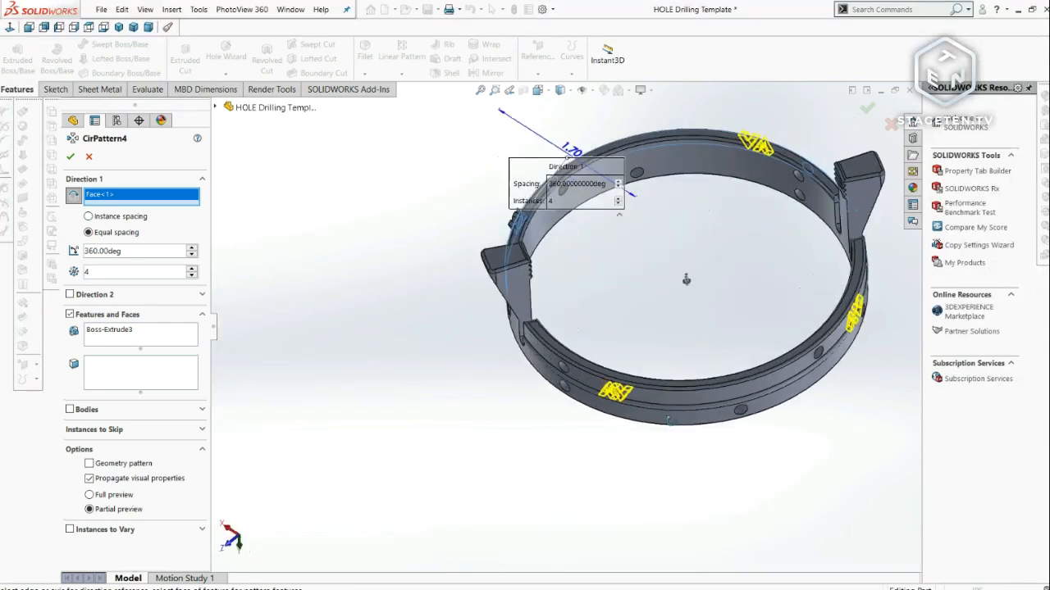
{"action": "middle_click_drag", "start_coordinate": [670, 420], "coordinate": [632, 349]}
{"action": "left_click", "coordinate": [70, 156]}
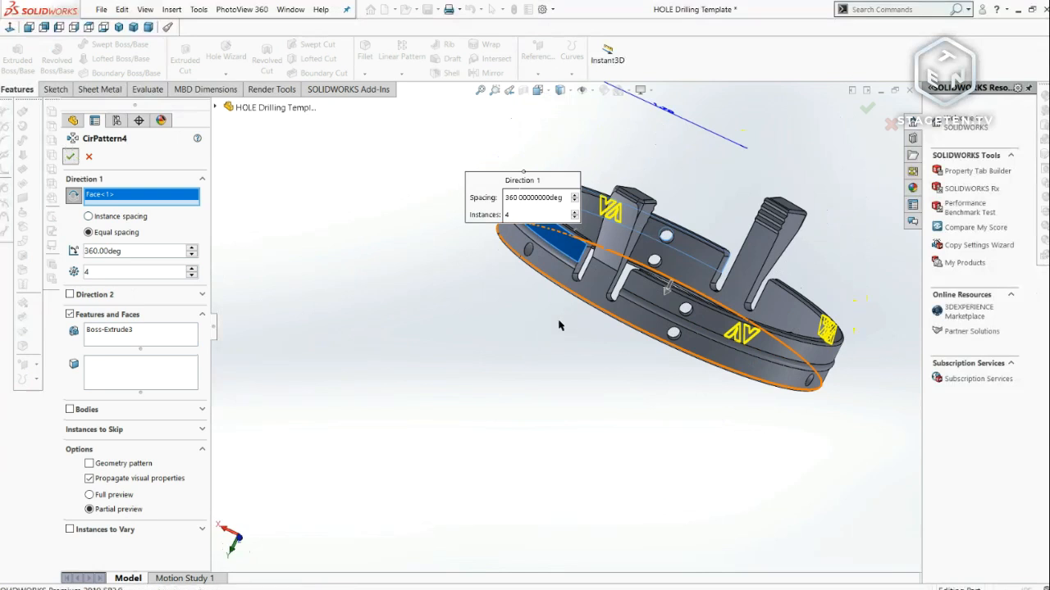
- Edit the logo's circular pattern to also include the arc cut Cut-Extrude4
{"action": "middle_click_drag", "start_coordinate": [500, 246], "coordinate": [520, 368]}
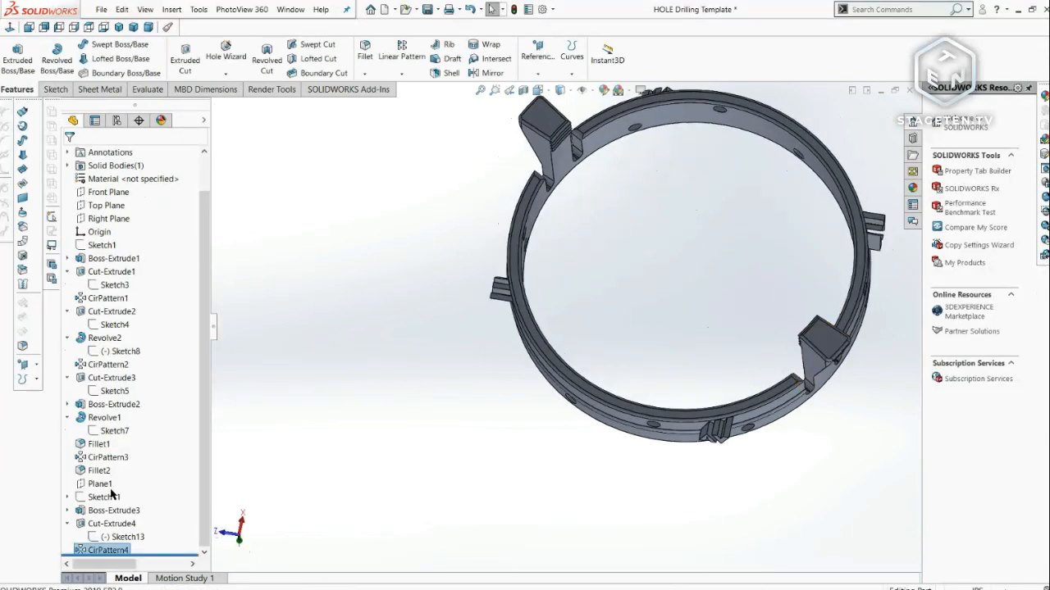
{"action": "left_click", "coordinate": [80, 550]}
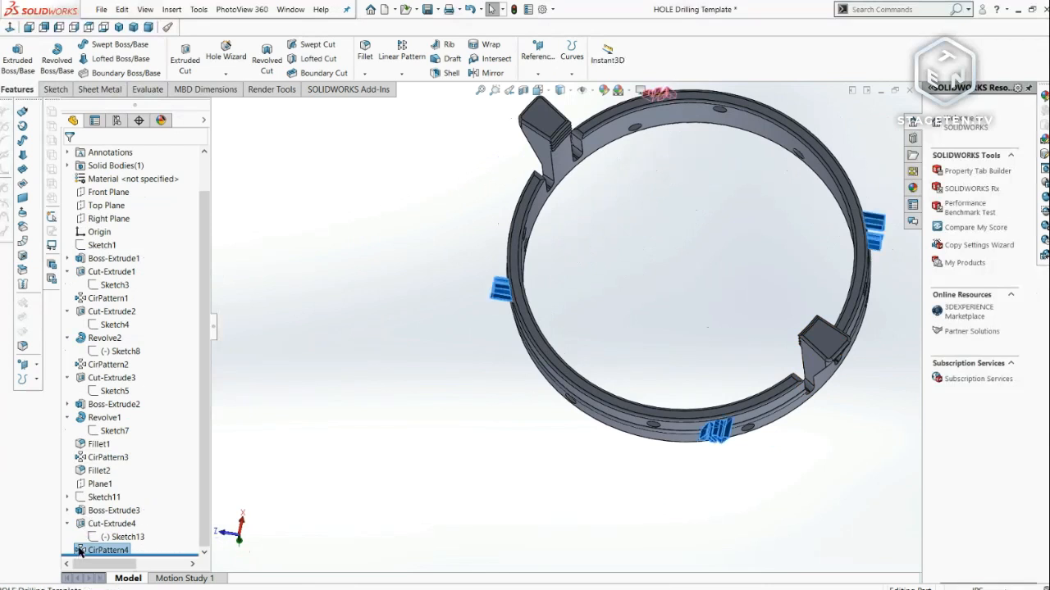
{"action": "left_click", "coordinate": [92, 524]}
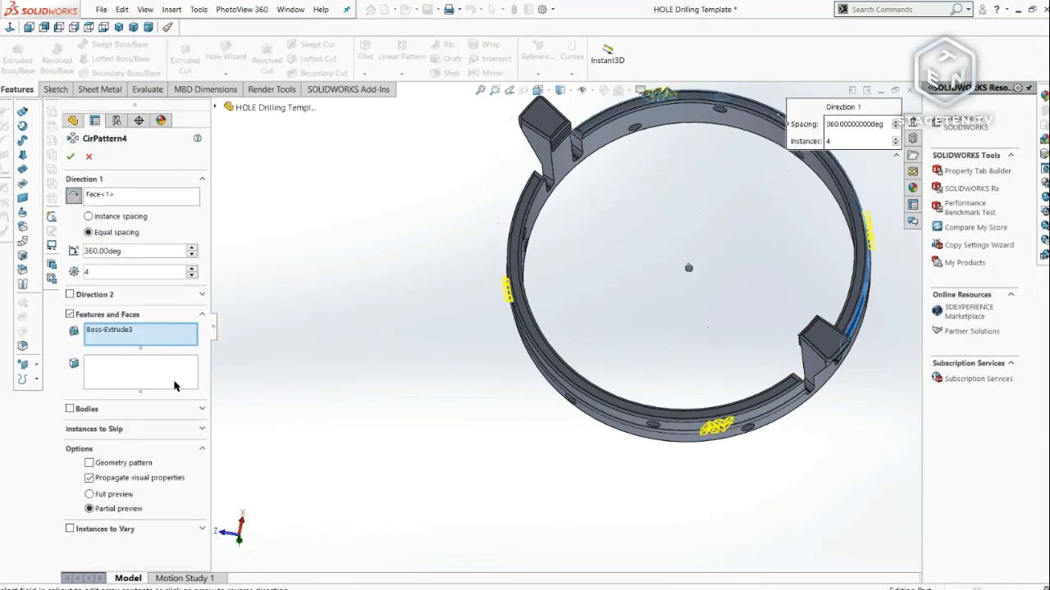
{"action": "left_click", "coordinate": [218, 108]}
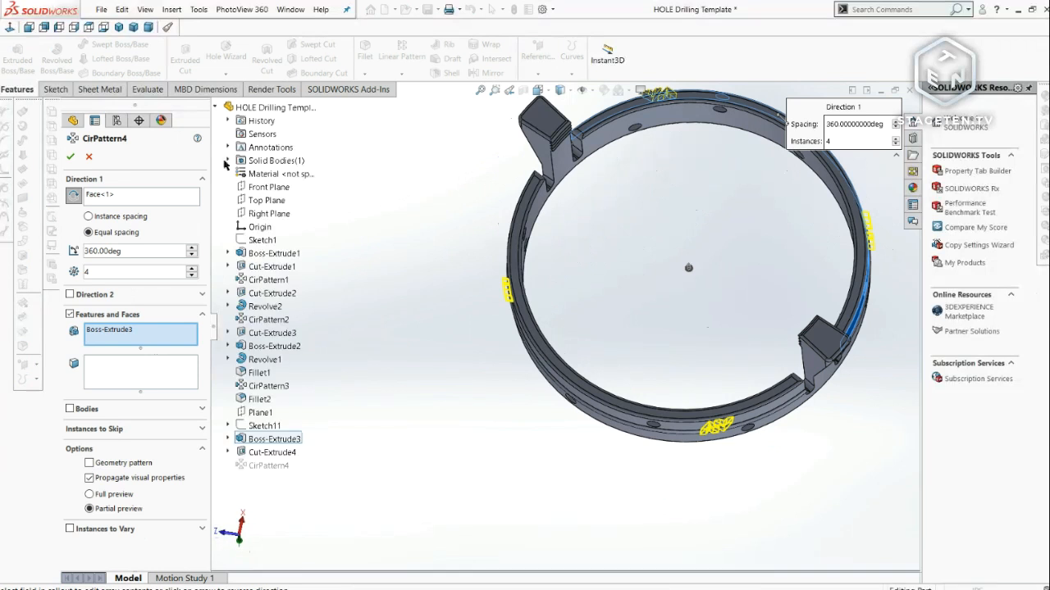
{"action": "left_click", "coordinate": [270, 452]}
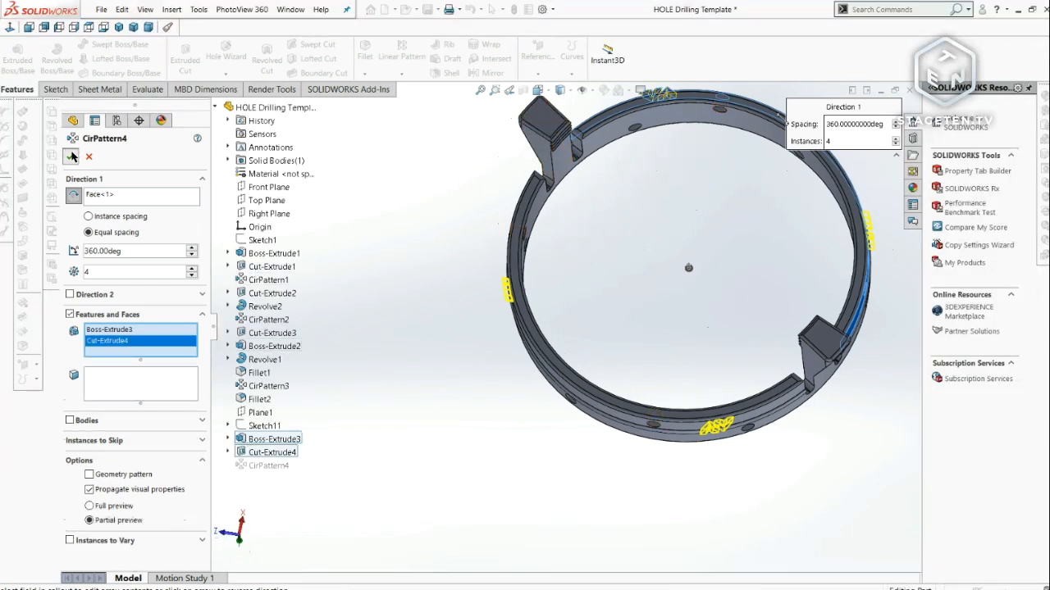
{"action": "left_click", "coordinate": [72, 155]}
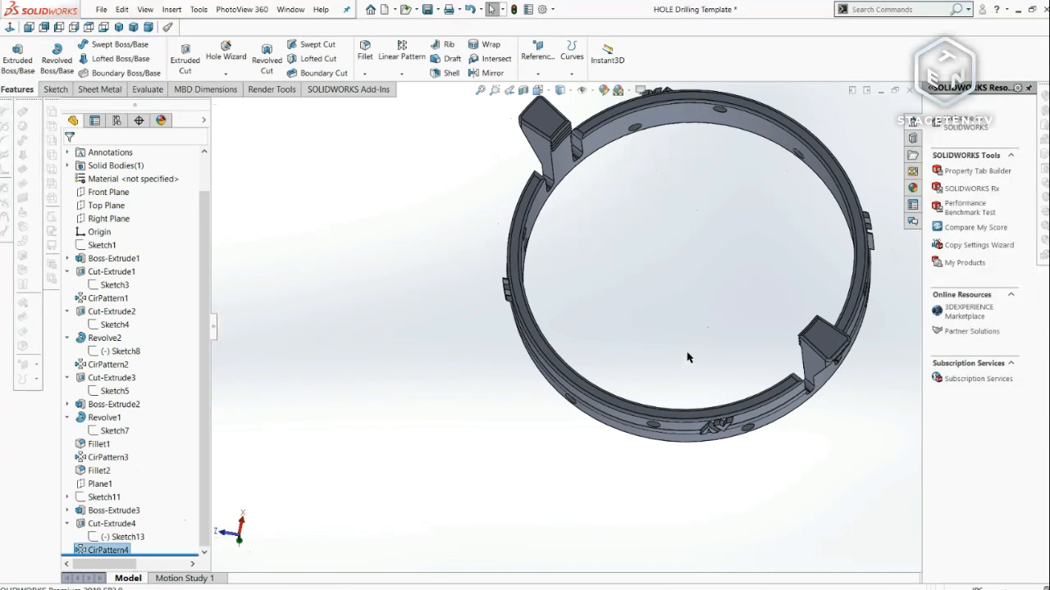
- Save the part and examine the patterned AV logos around the ring from several sides
{"action": "key", "text": "ctrl+7"}
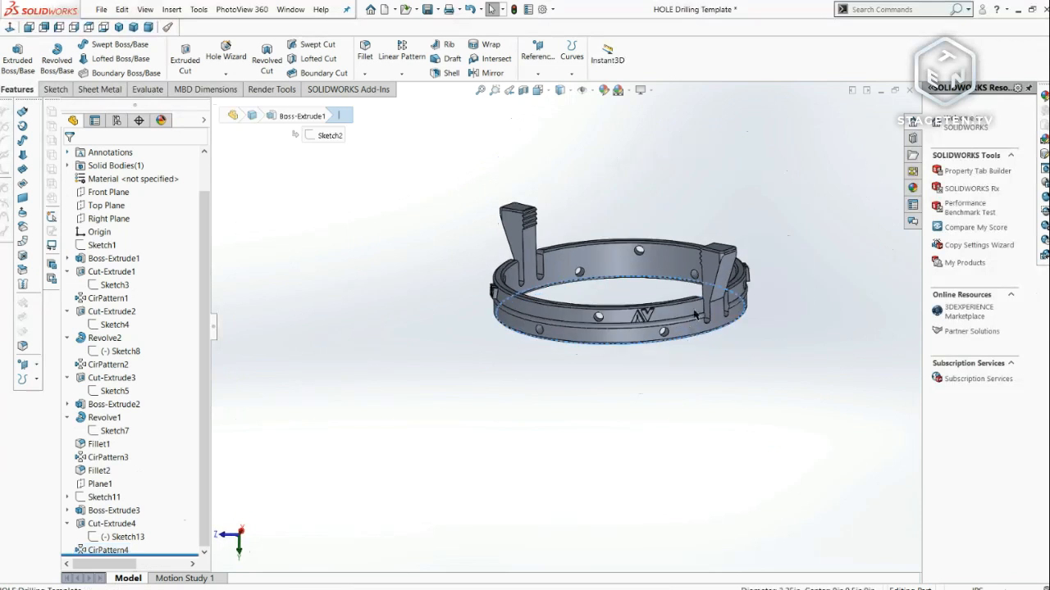
{"action": "middle_click_drag", "start_coordinate": [609, 295], "coordinate": [445, 316]}
{"action": "key", "text": "ctrl+7"}
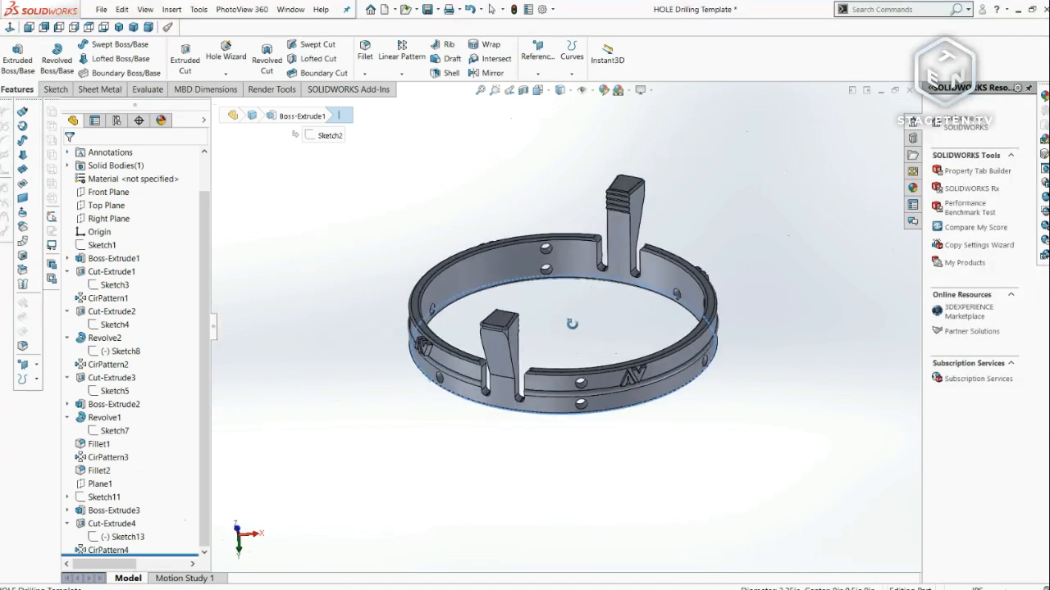
{"action": "left_click", "coordinate": [562, 127]}
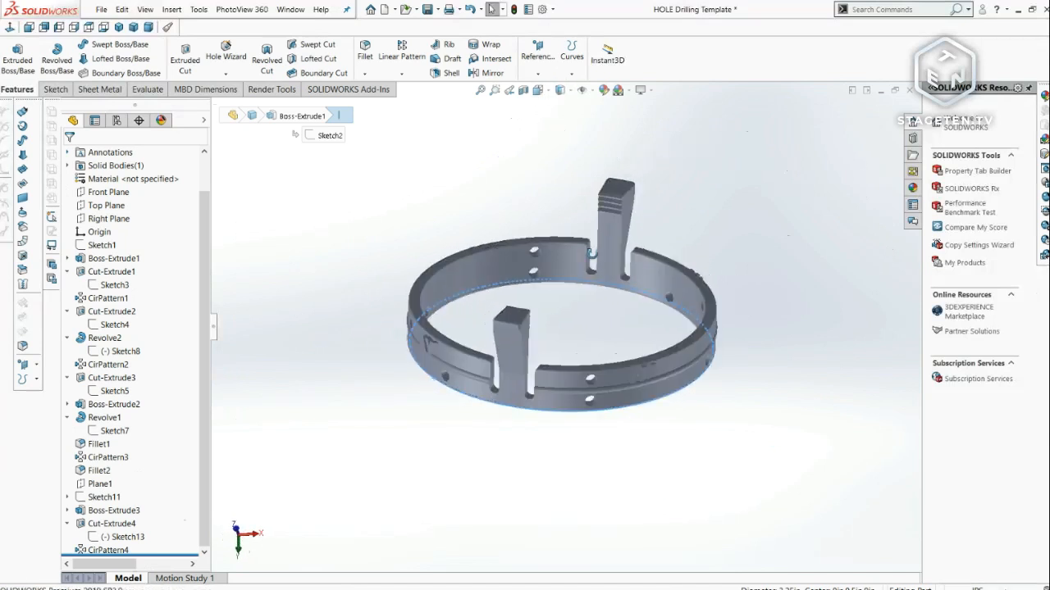
{"action": "middle_click_drag", "start_coordinate": [590, 255], "coordinate": [637, 293]}
{"action": "scroll", "coordinate": [562, 262], "scroll_direction": "up", "scroll_amount": 3}
{"action": "middle_click_drag", "start_coordinate": [562, 261], "coordinate": [427, 216]}
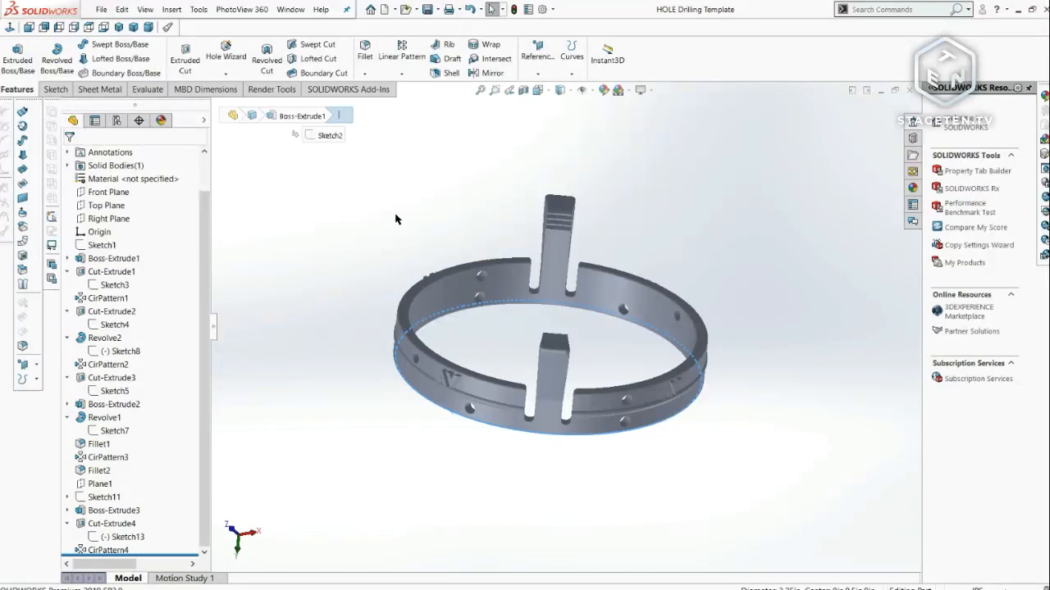
{"action": "middle_click_drag", "start_coordinate": [593, 241], "coordinate": [663, 349]}
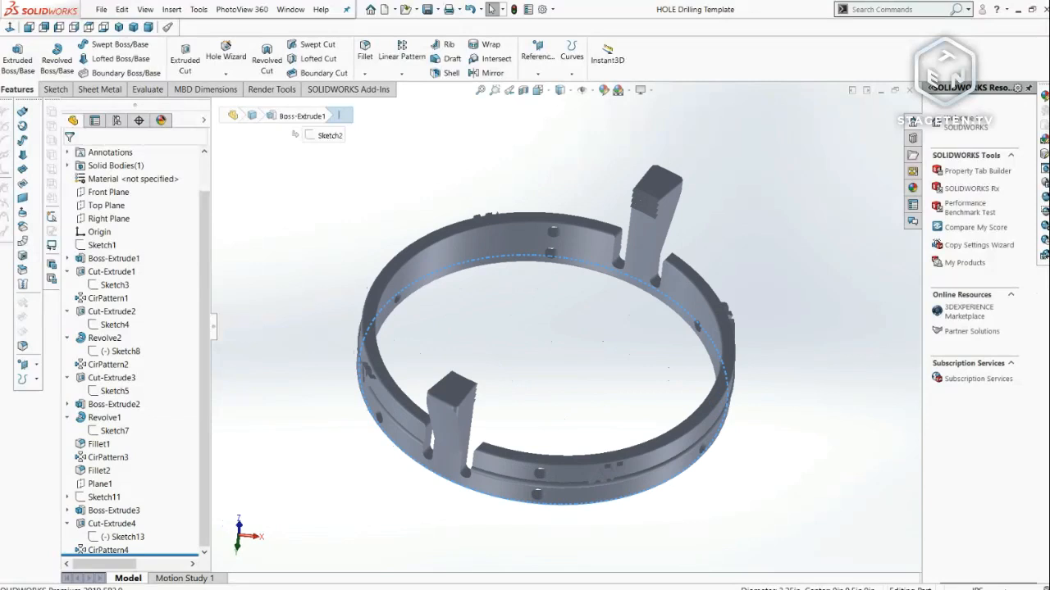